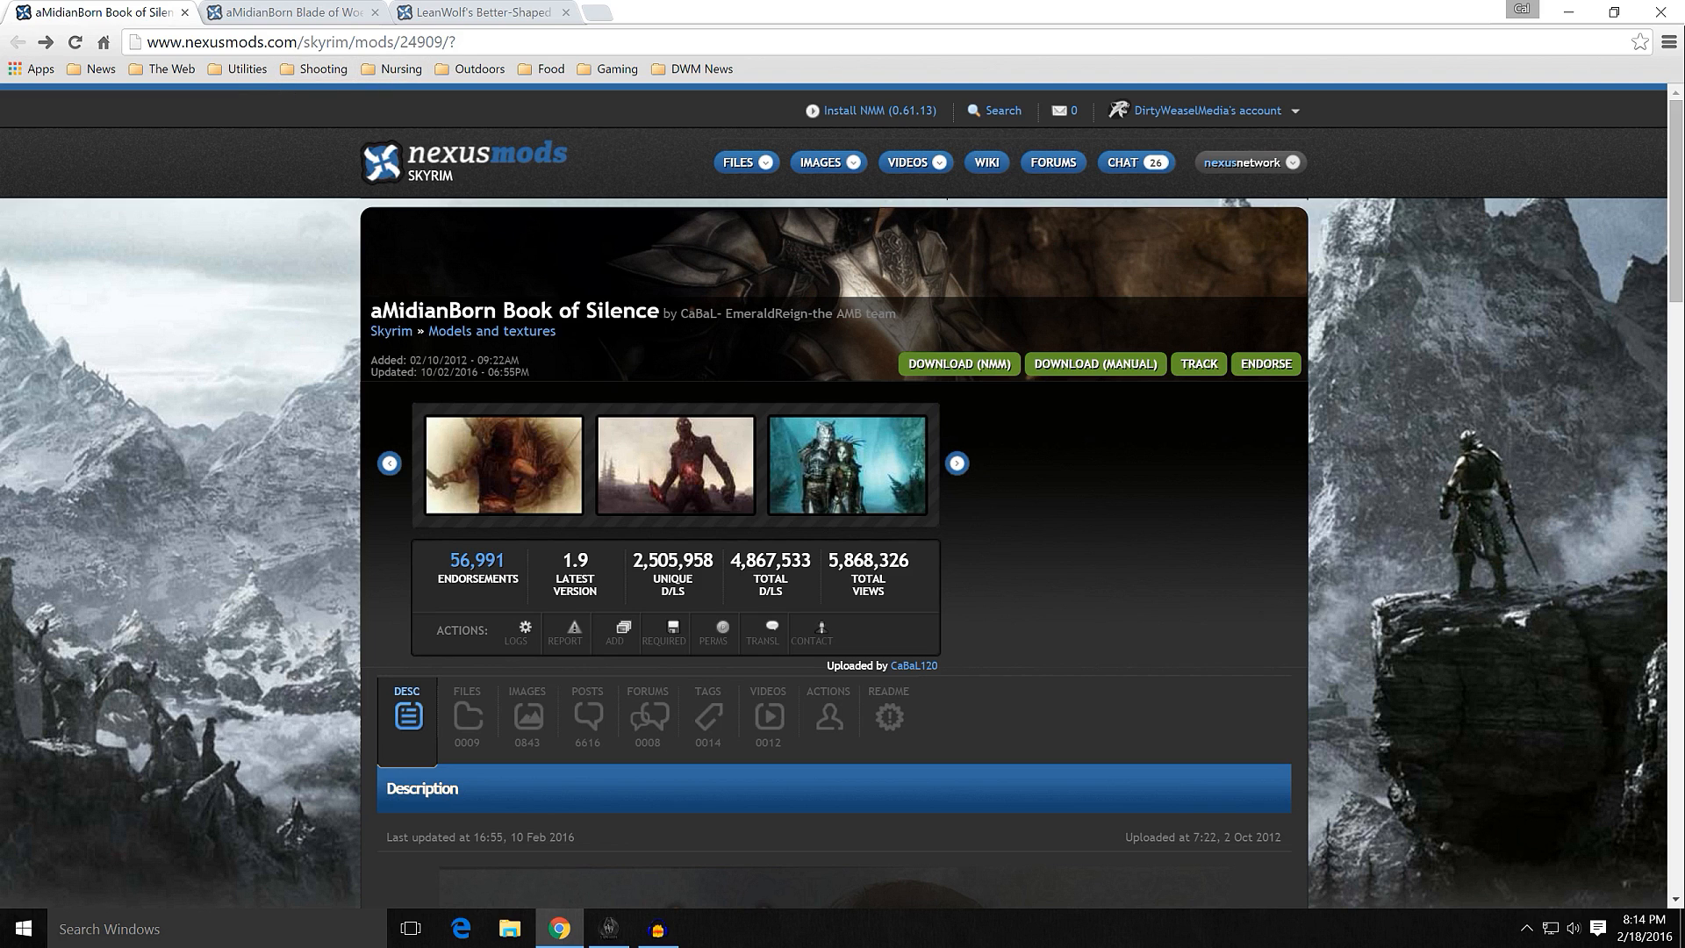
# Step: Examine the main, optional and miscellaneous files offered for the aMidianBorn Book of Silence mod
pyautogui.scroll(-6, 342, 450)
pyautogui.scroll(5, 340, 451)
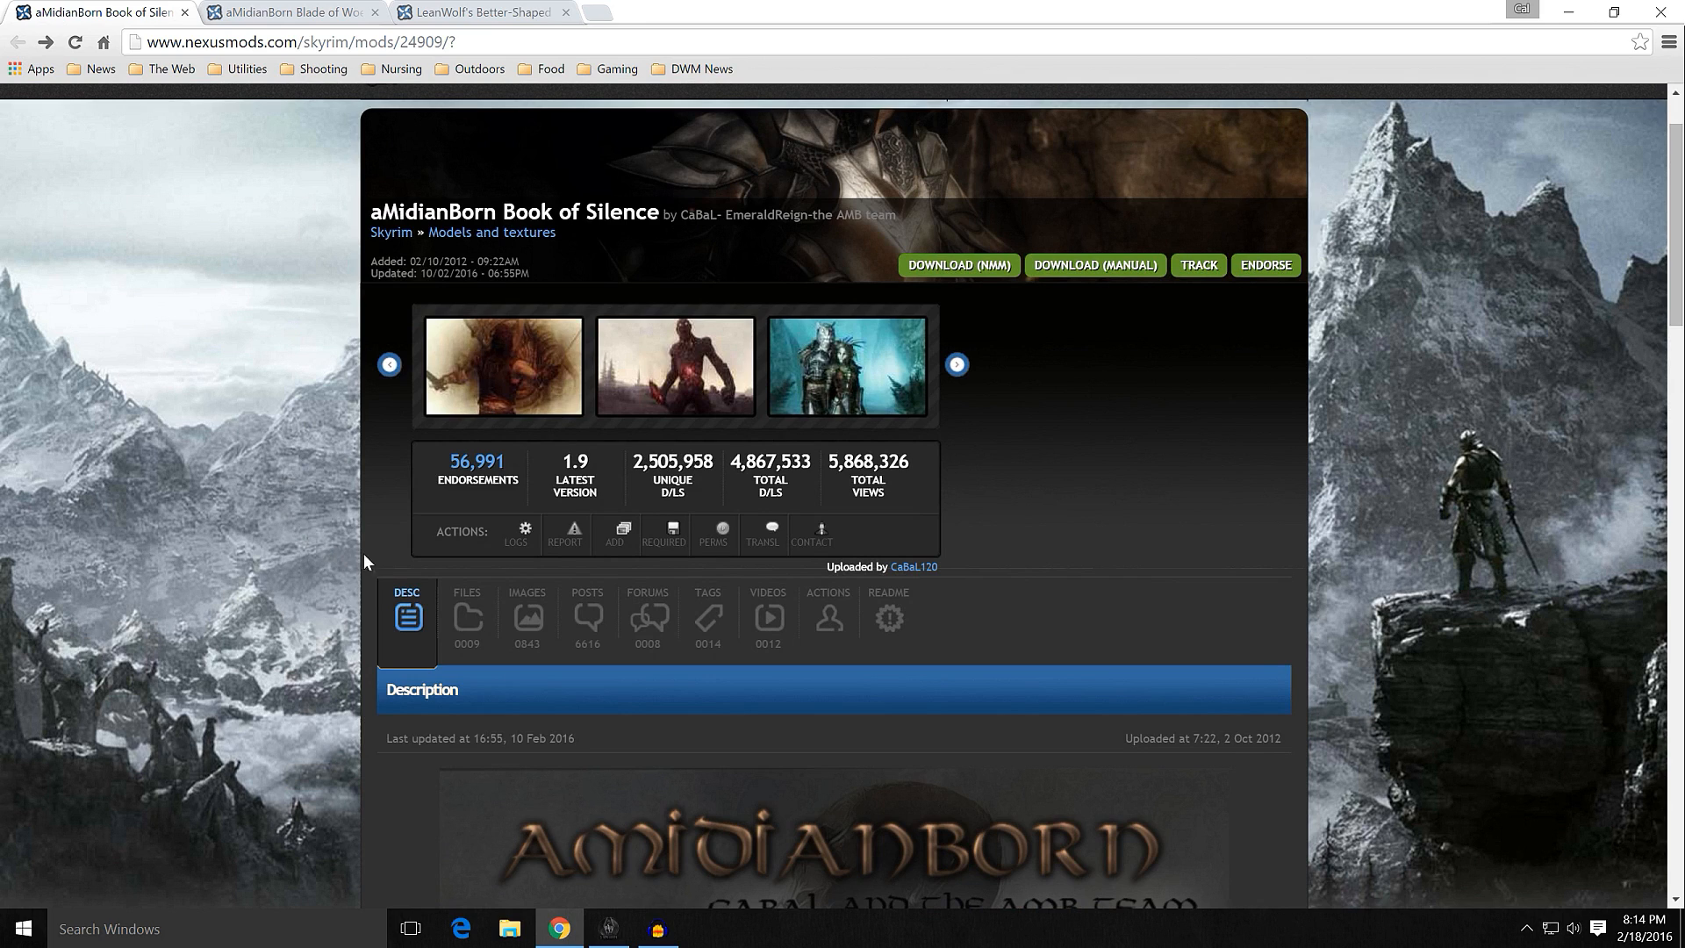
pyautogui.click(479, 605)
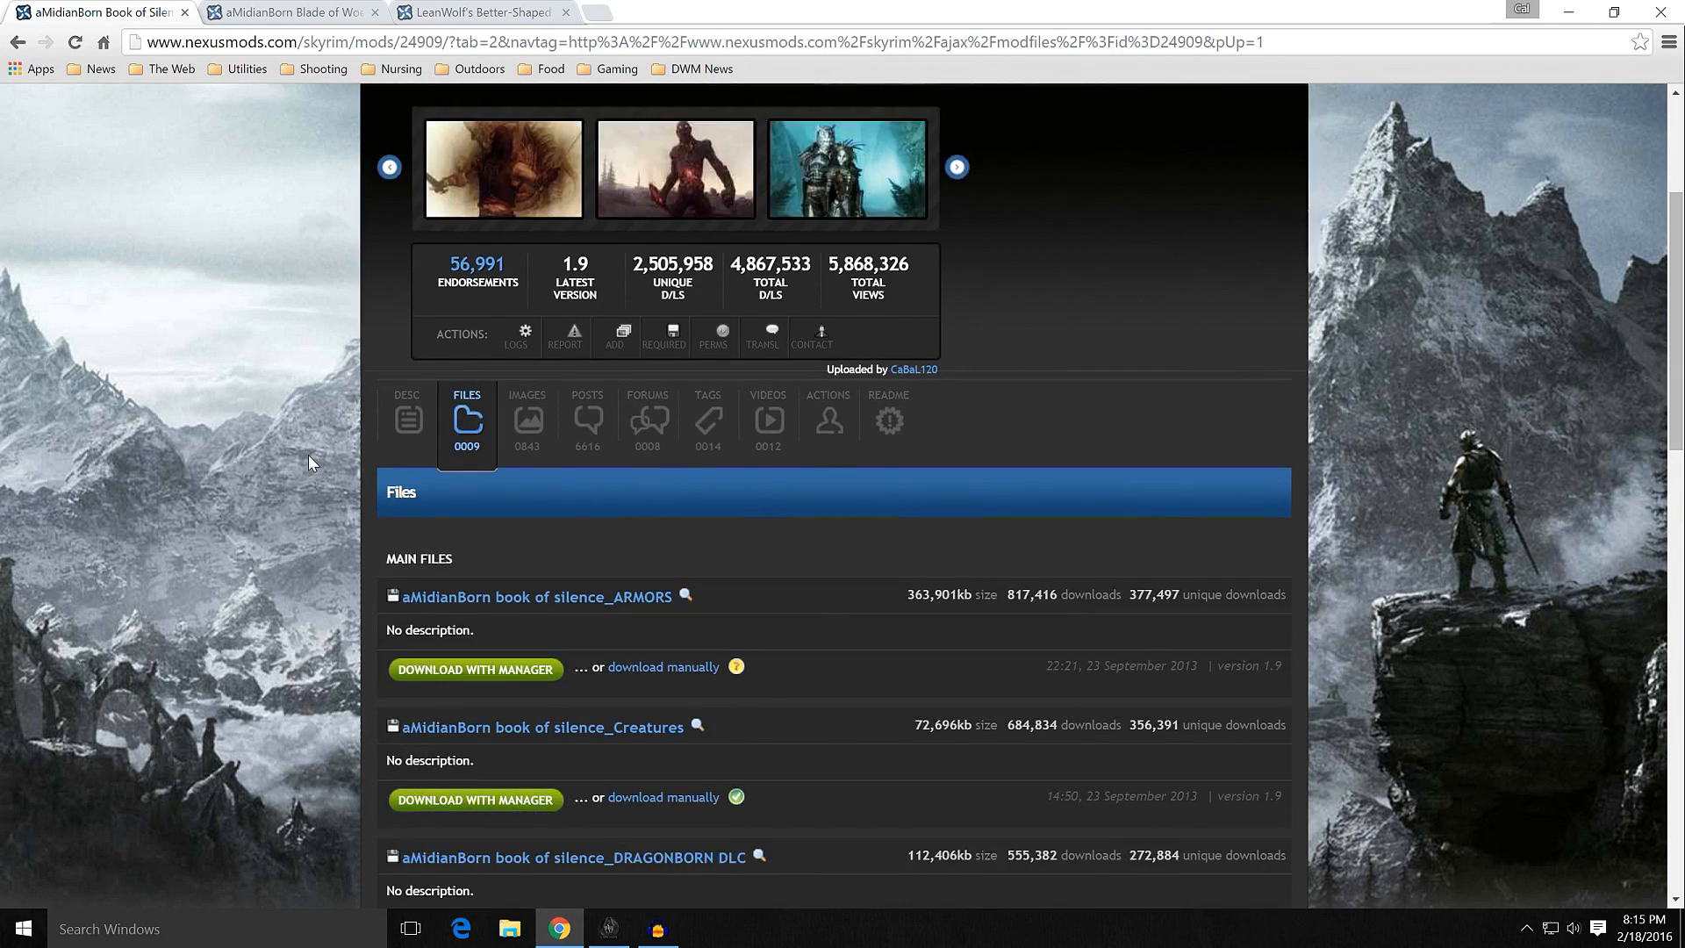
pyautogui.scroll(-1, 308, 455)
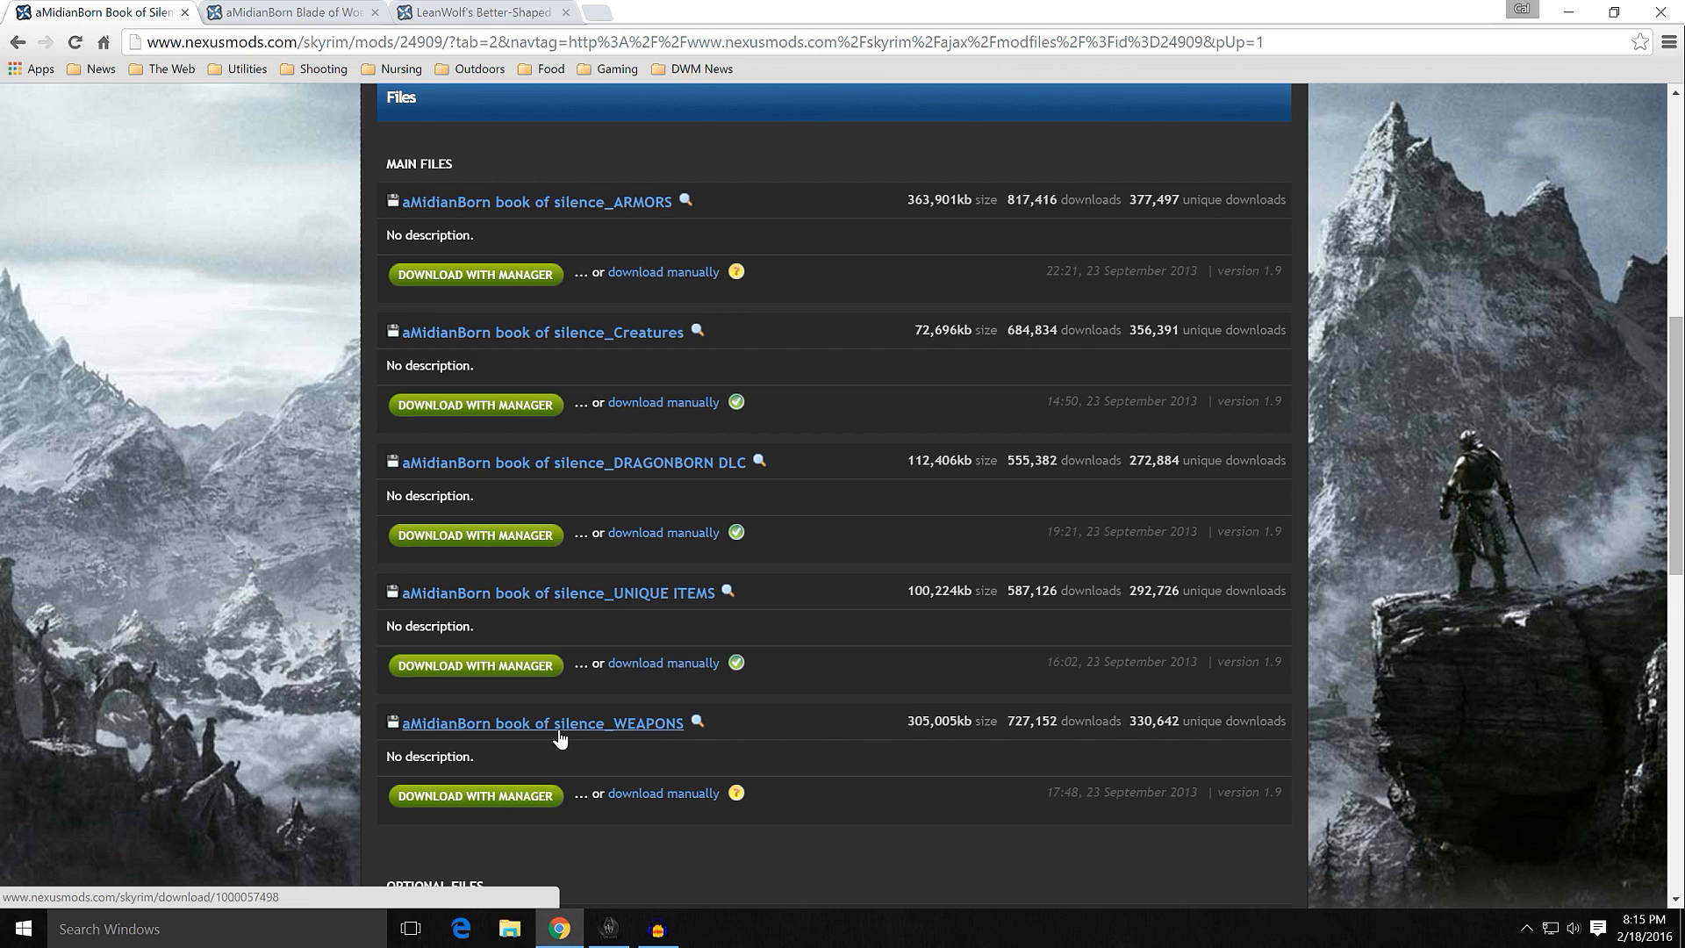
pyautogui.scroll(-5, 335, 640)
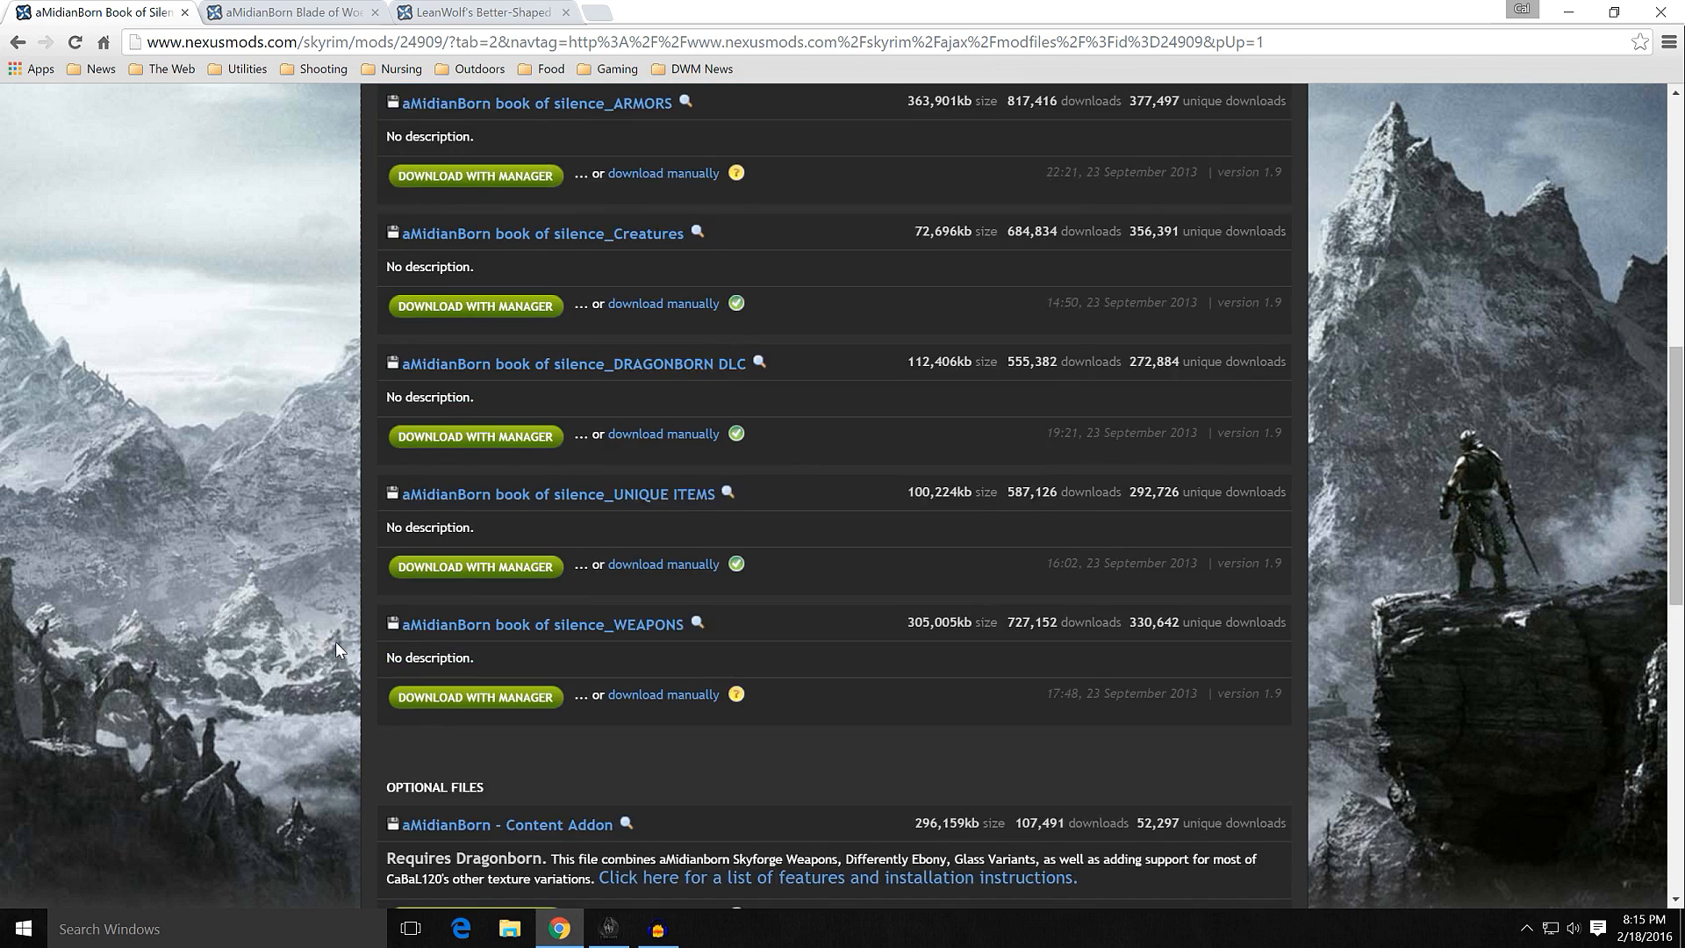
pyautogui.scroll(-3, 335, 641)
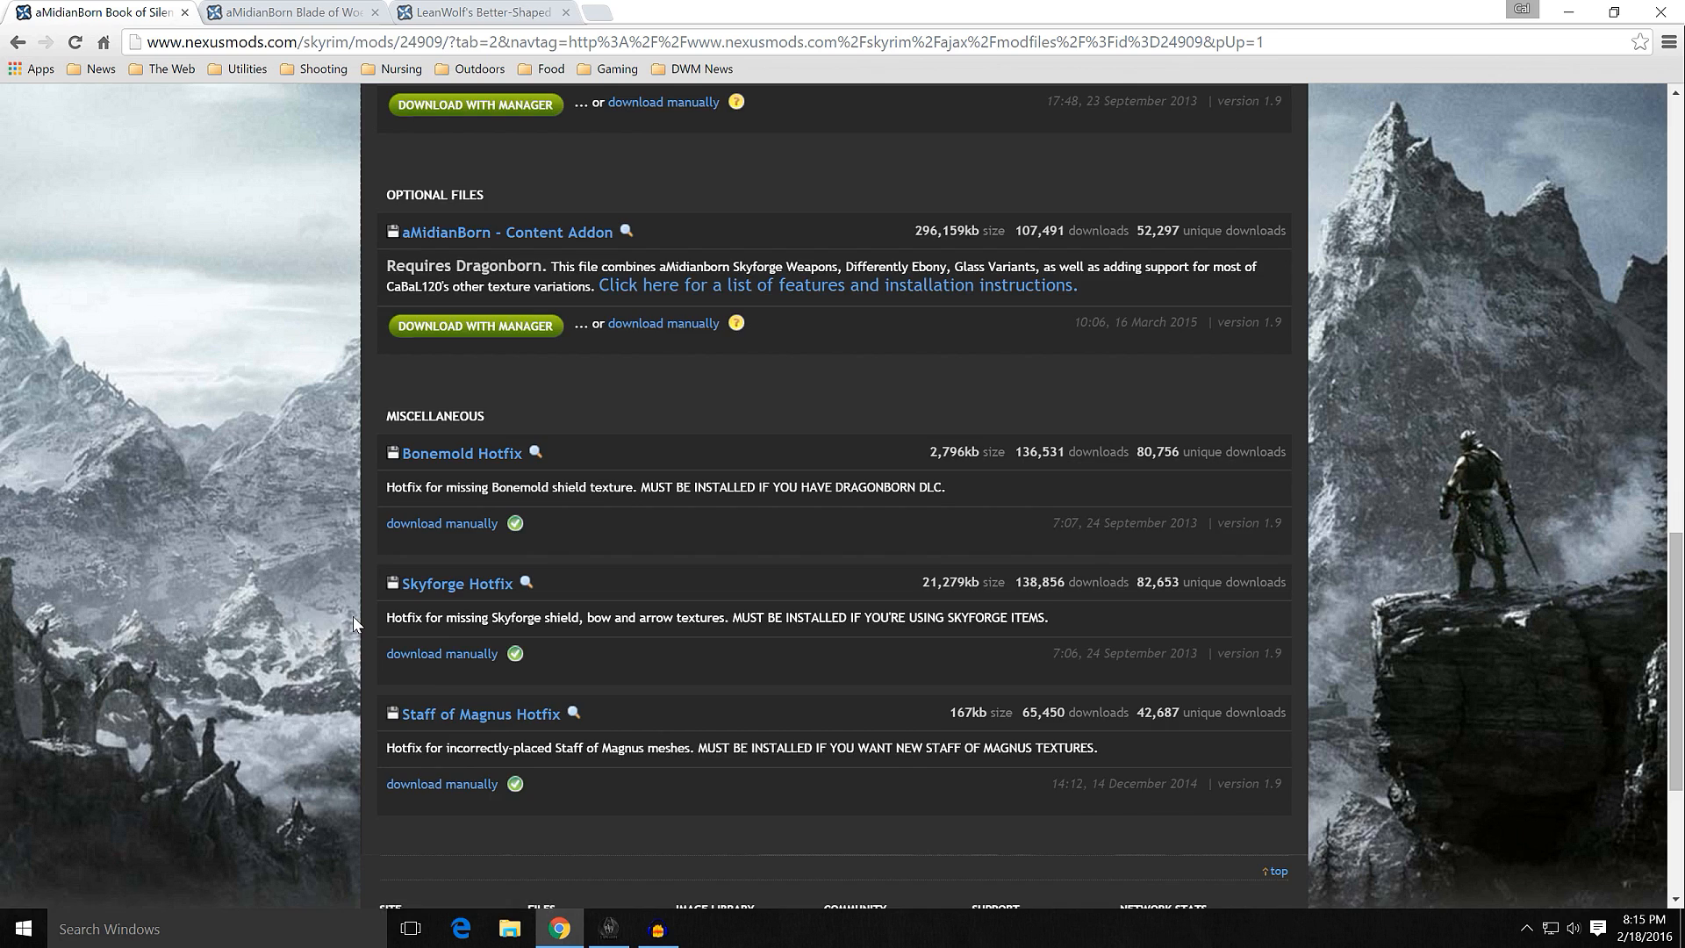
pyautogui.scroll(5, 352, 617)
pyautogui.scroll(2, 353, 616)
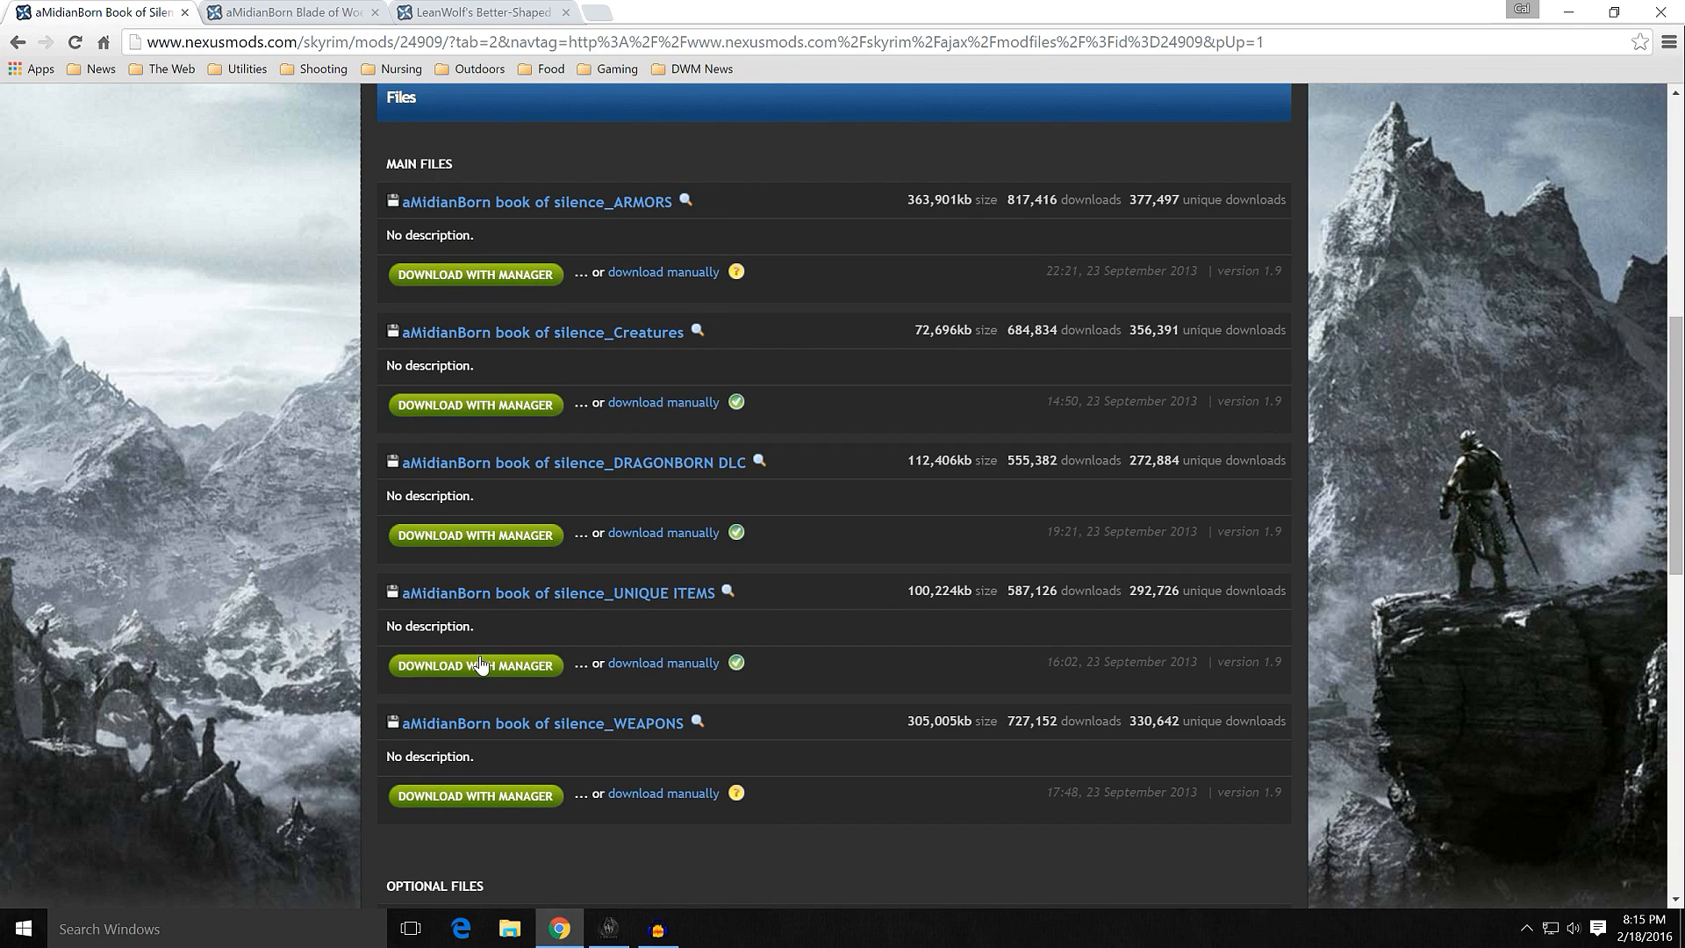
pyautogui.scroll(-8, 326, 602)
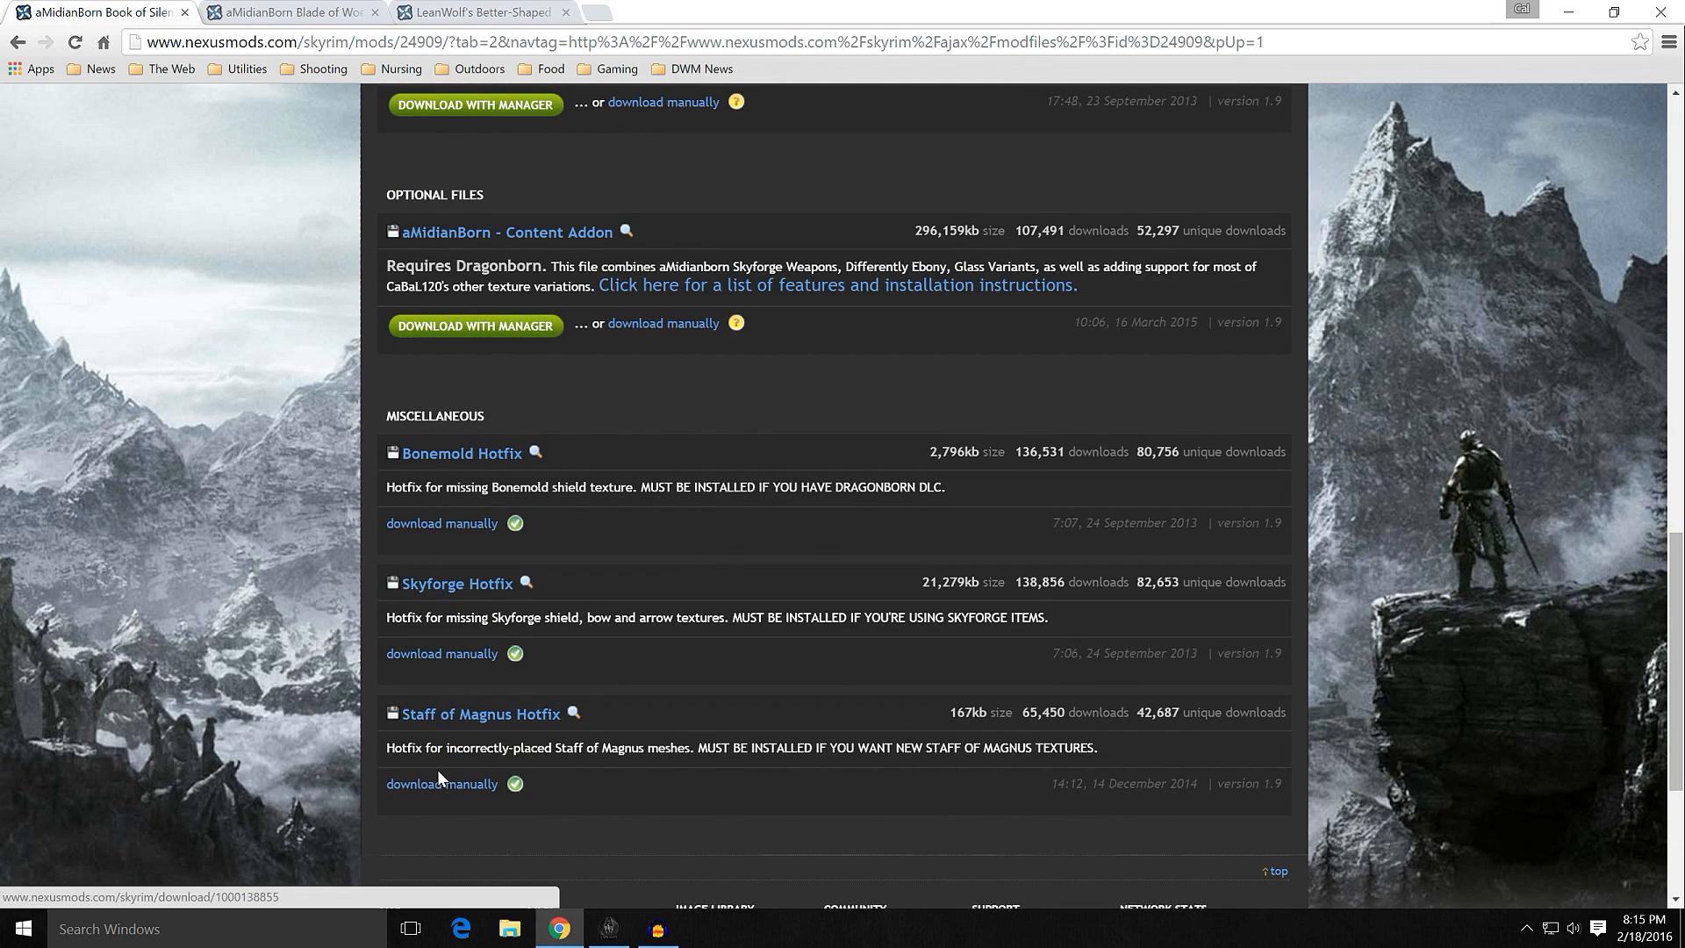
pyautogui.scroll(12, 340, 651)
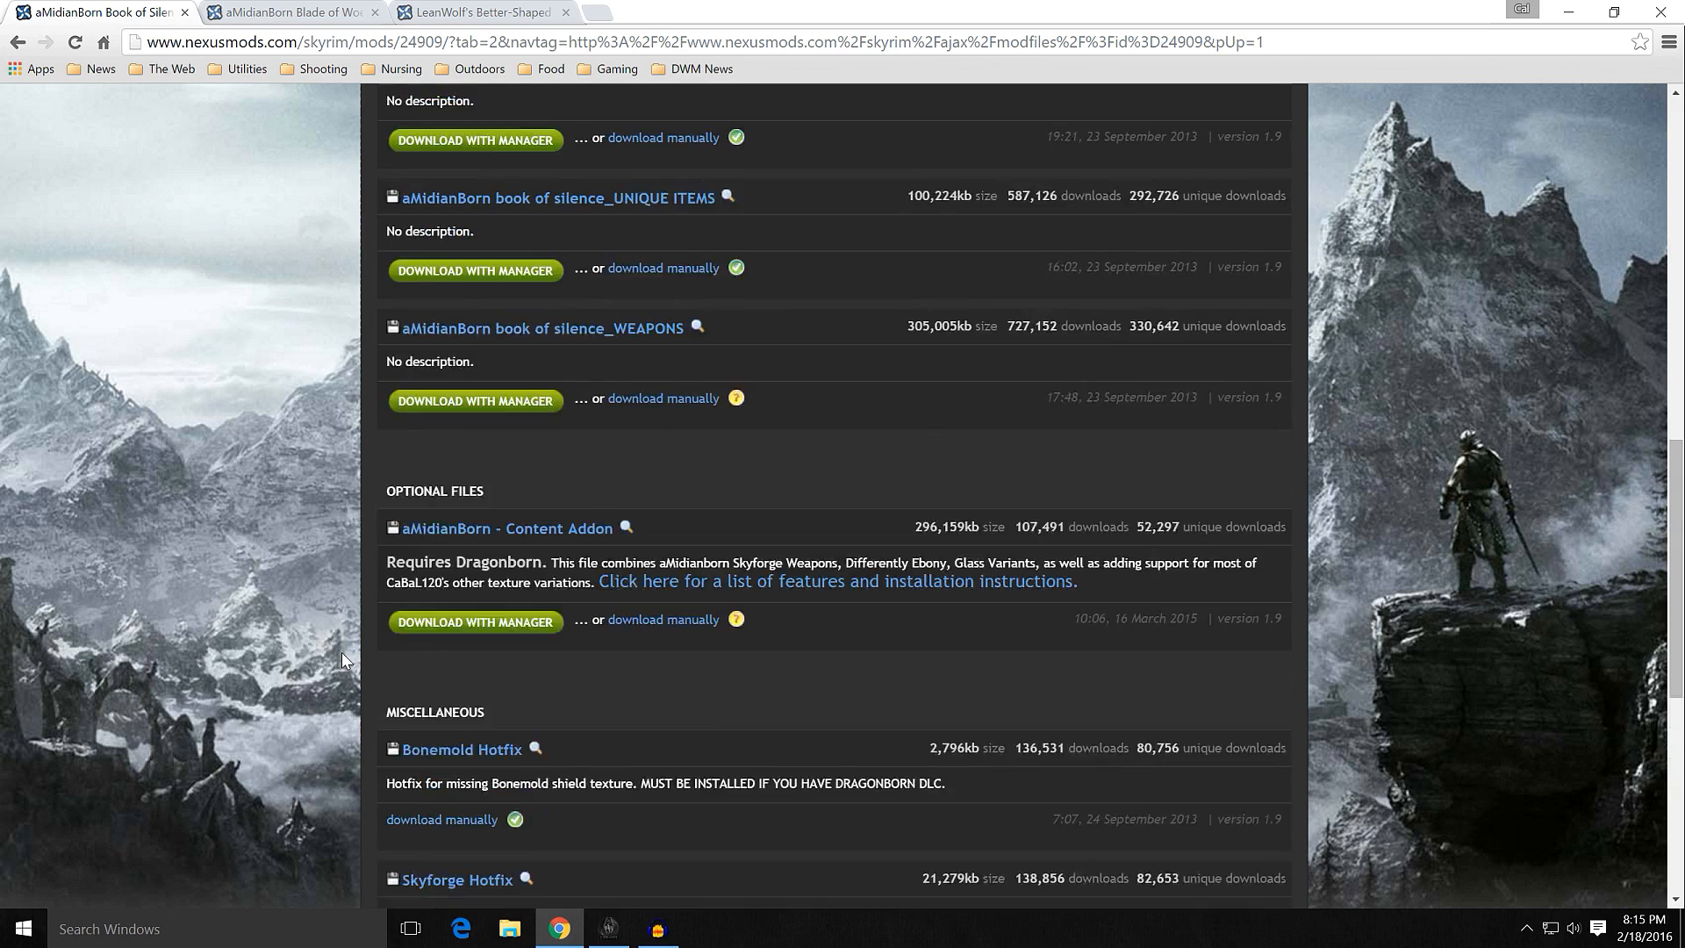
pyautogui.scroll(5, 340, 651)
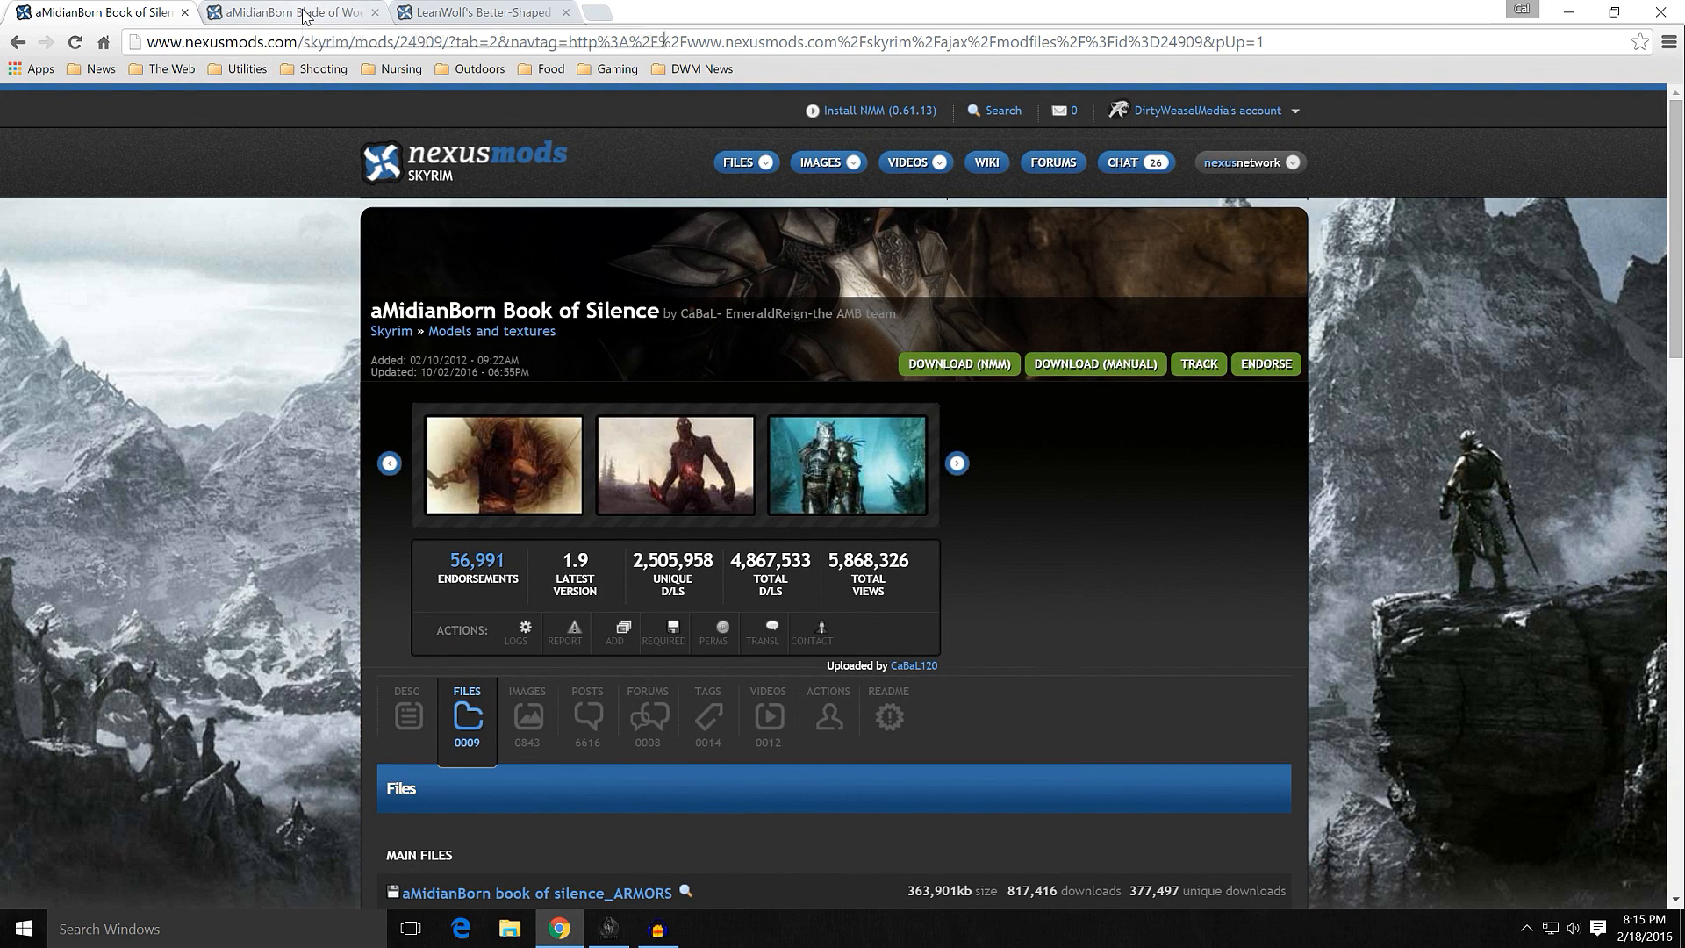
# Step: Review the description and downloadable files of the aMidianBorn Blade of Woe mod
pyautogui.click(305, 13)
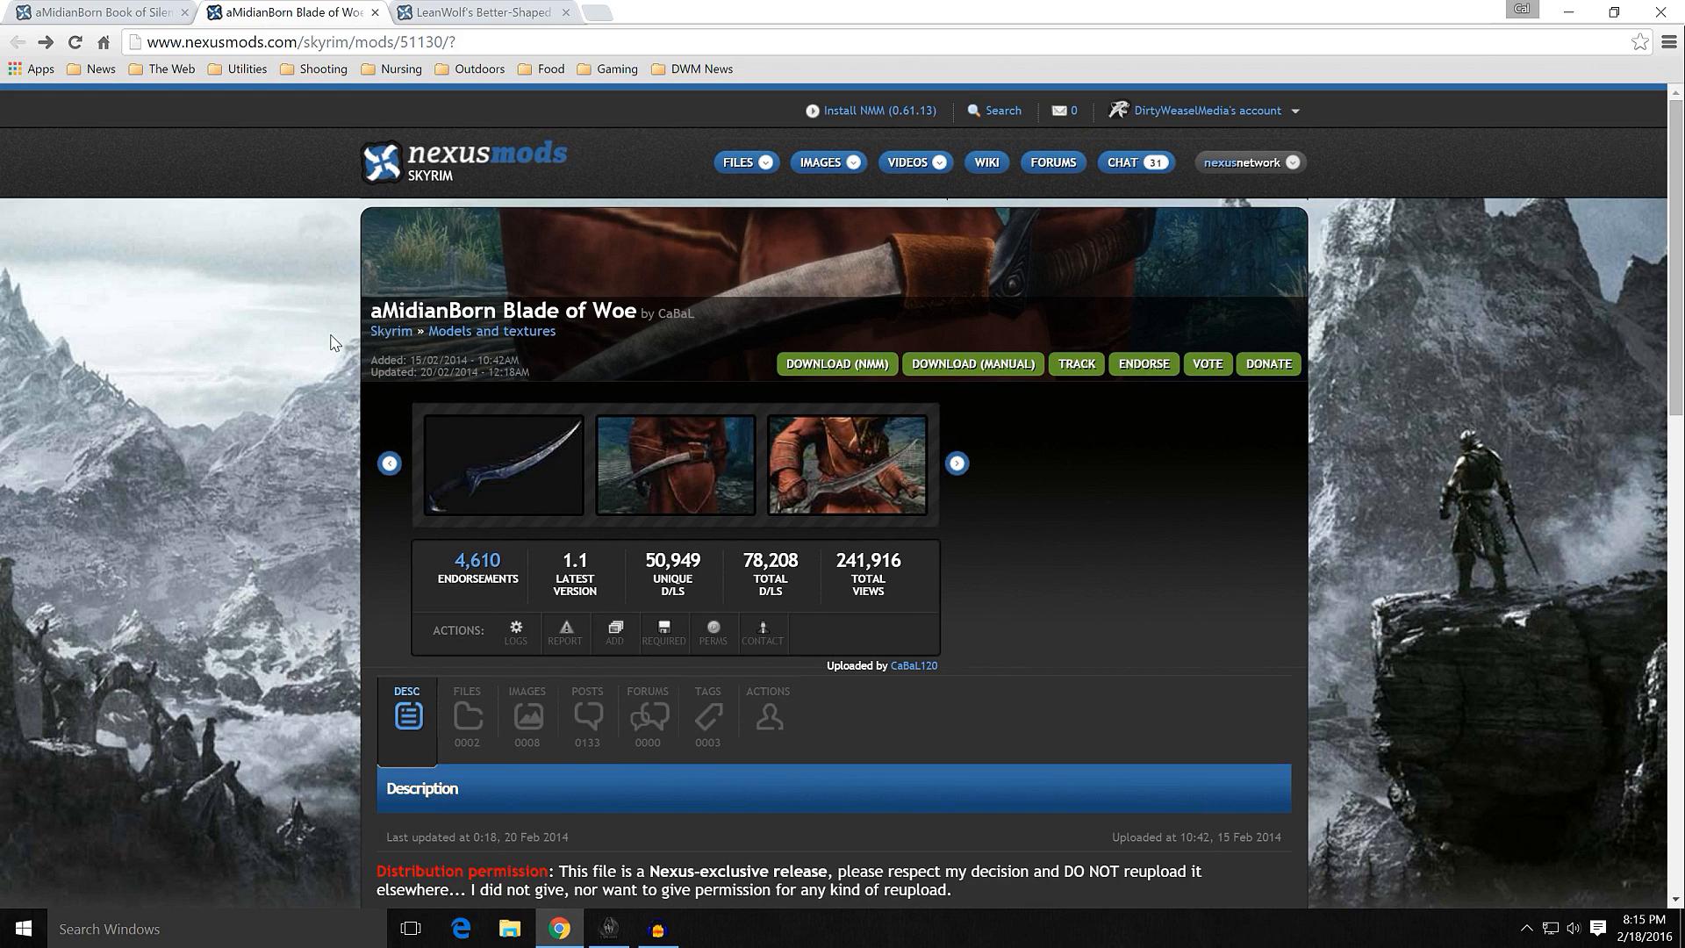
pyautogui.scroll(-9, 332, 342)
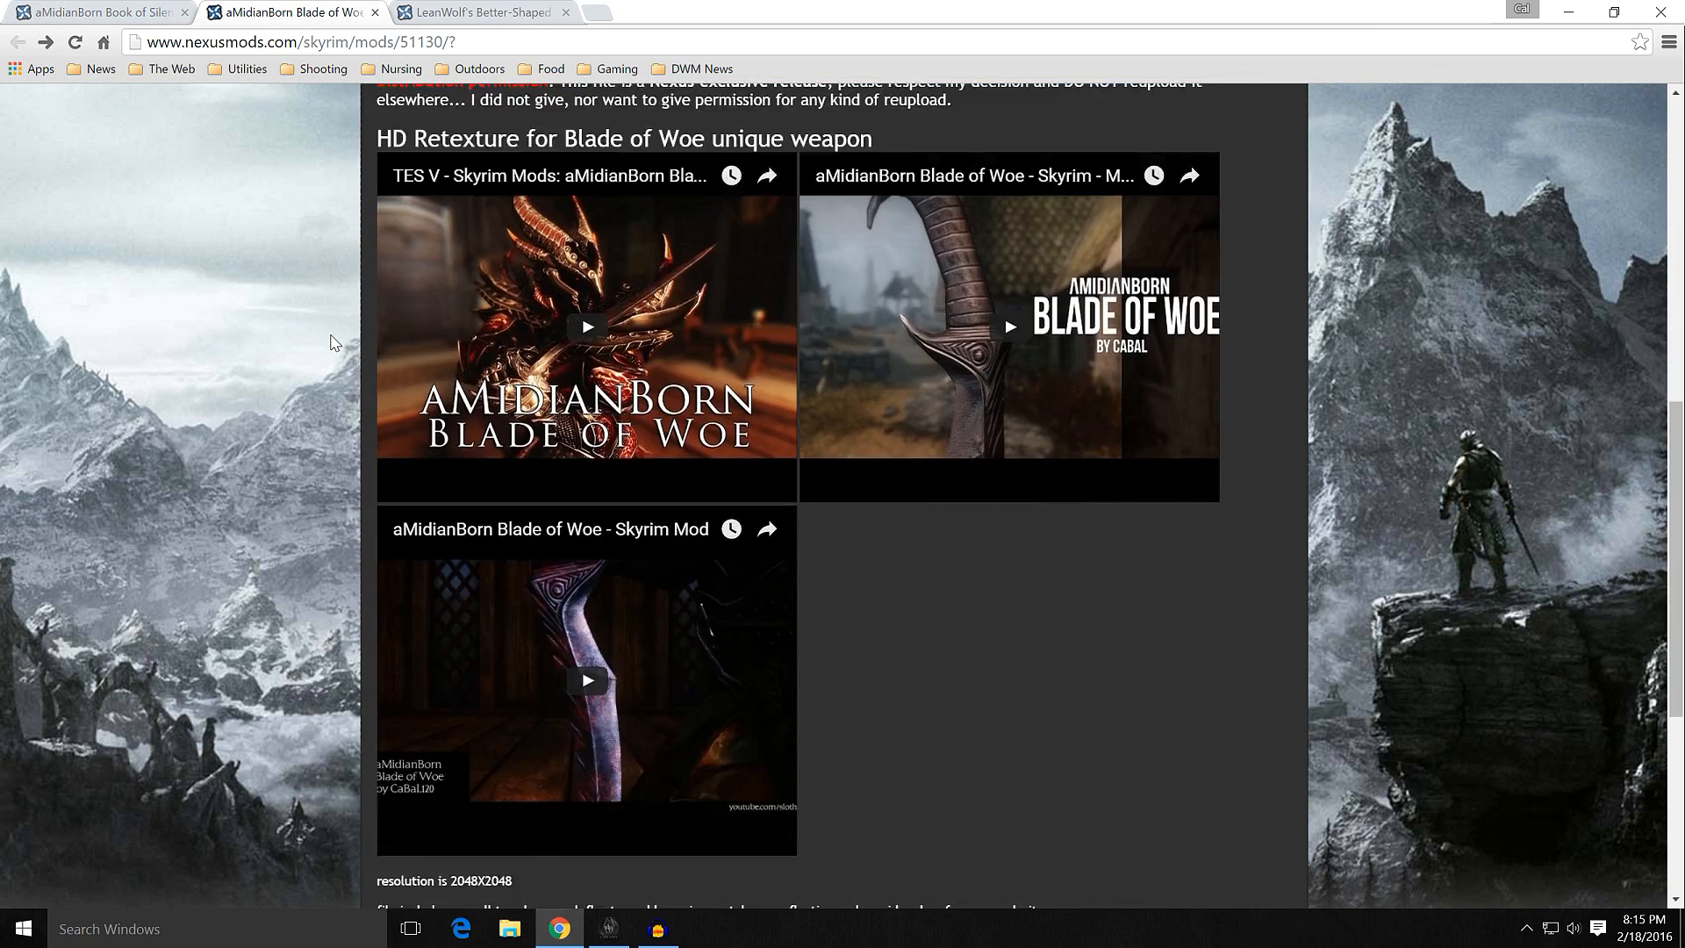
pyautogui.scroll(10, 332, 342)
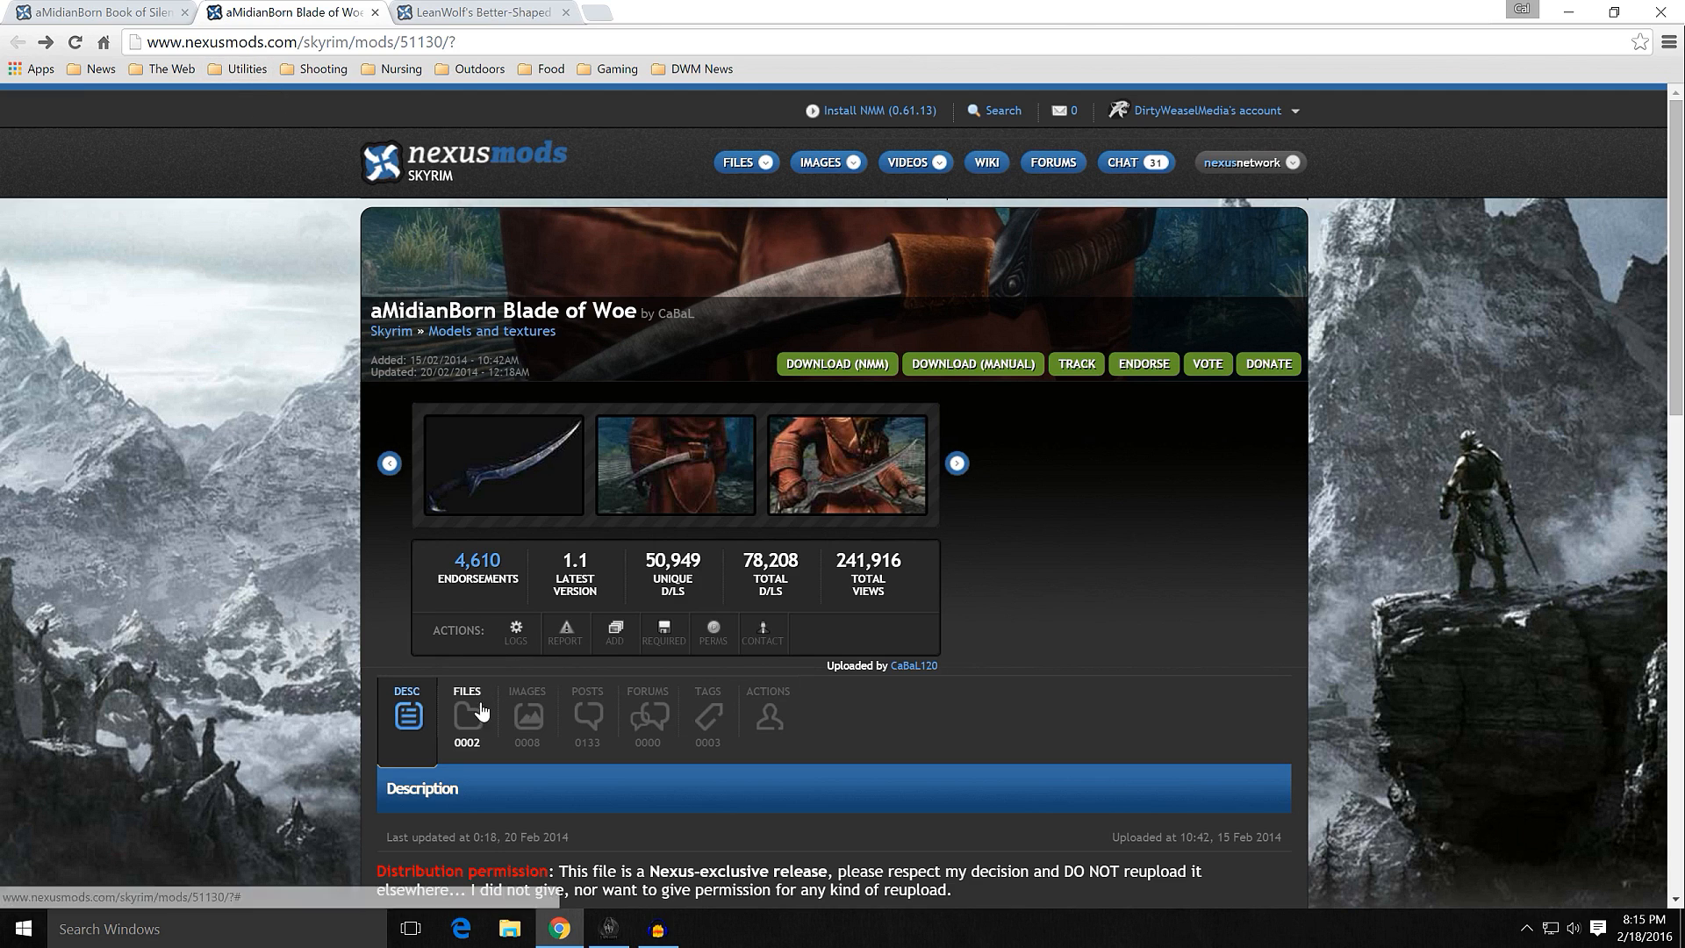
pyautogui.click(482, 707)
pyautogui.scroll(-5, 340, 594)
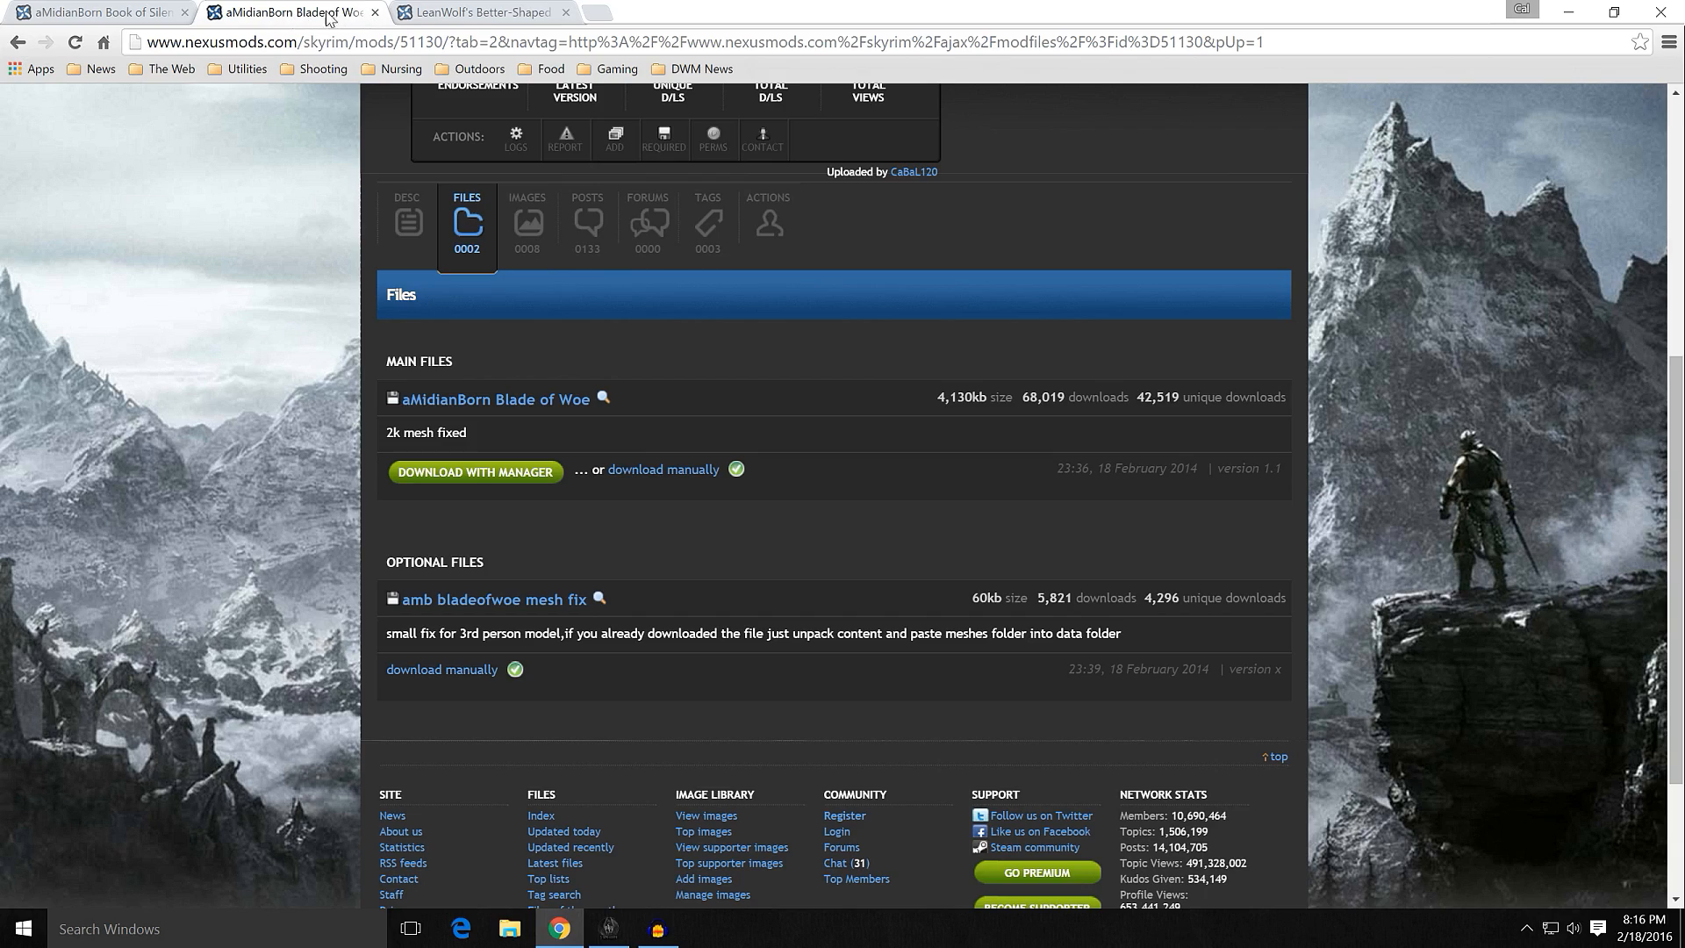
# Step: Close the aMidianBorn mod pages, put the browser out of the way and switch to Skyrim Mod Organizer
pyautogui.click(375, 12)
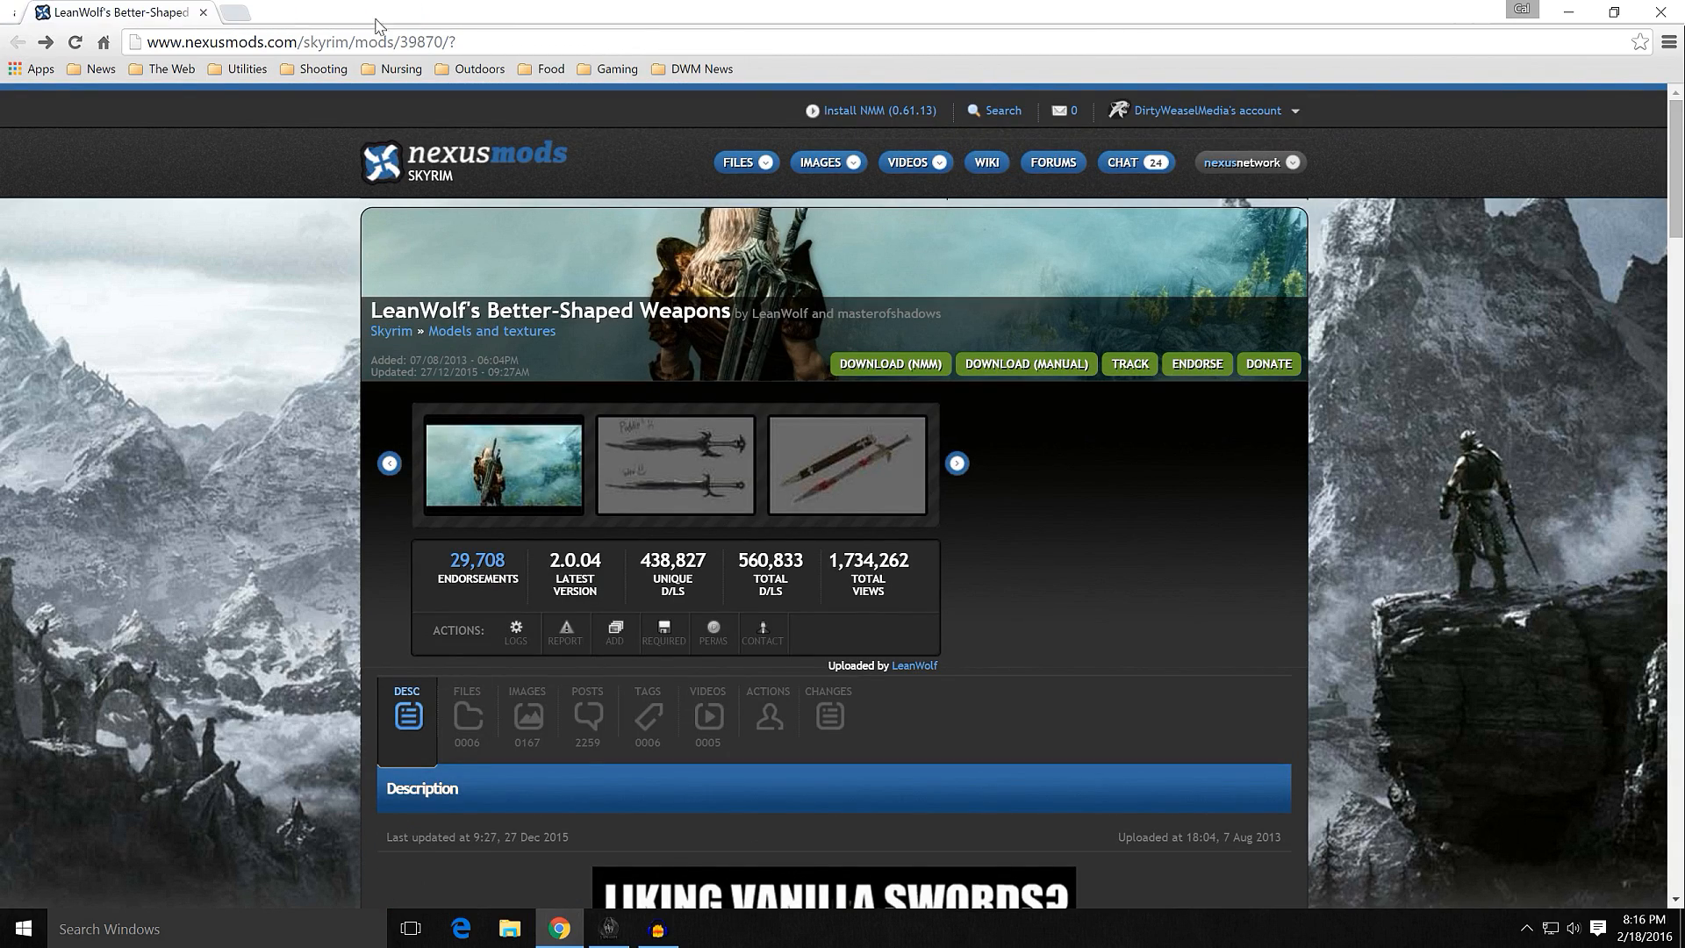
pyautogui.click(1569, 12)
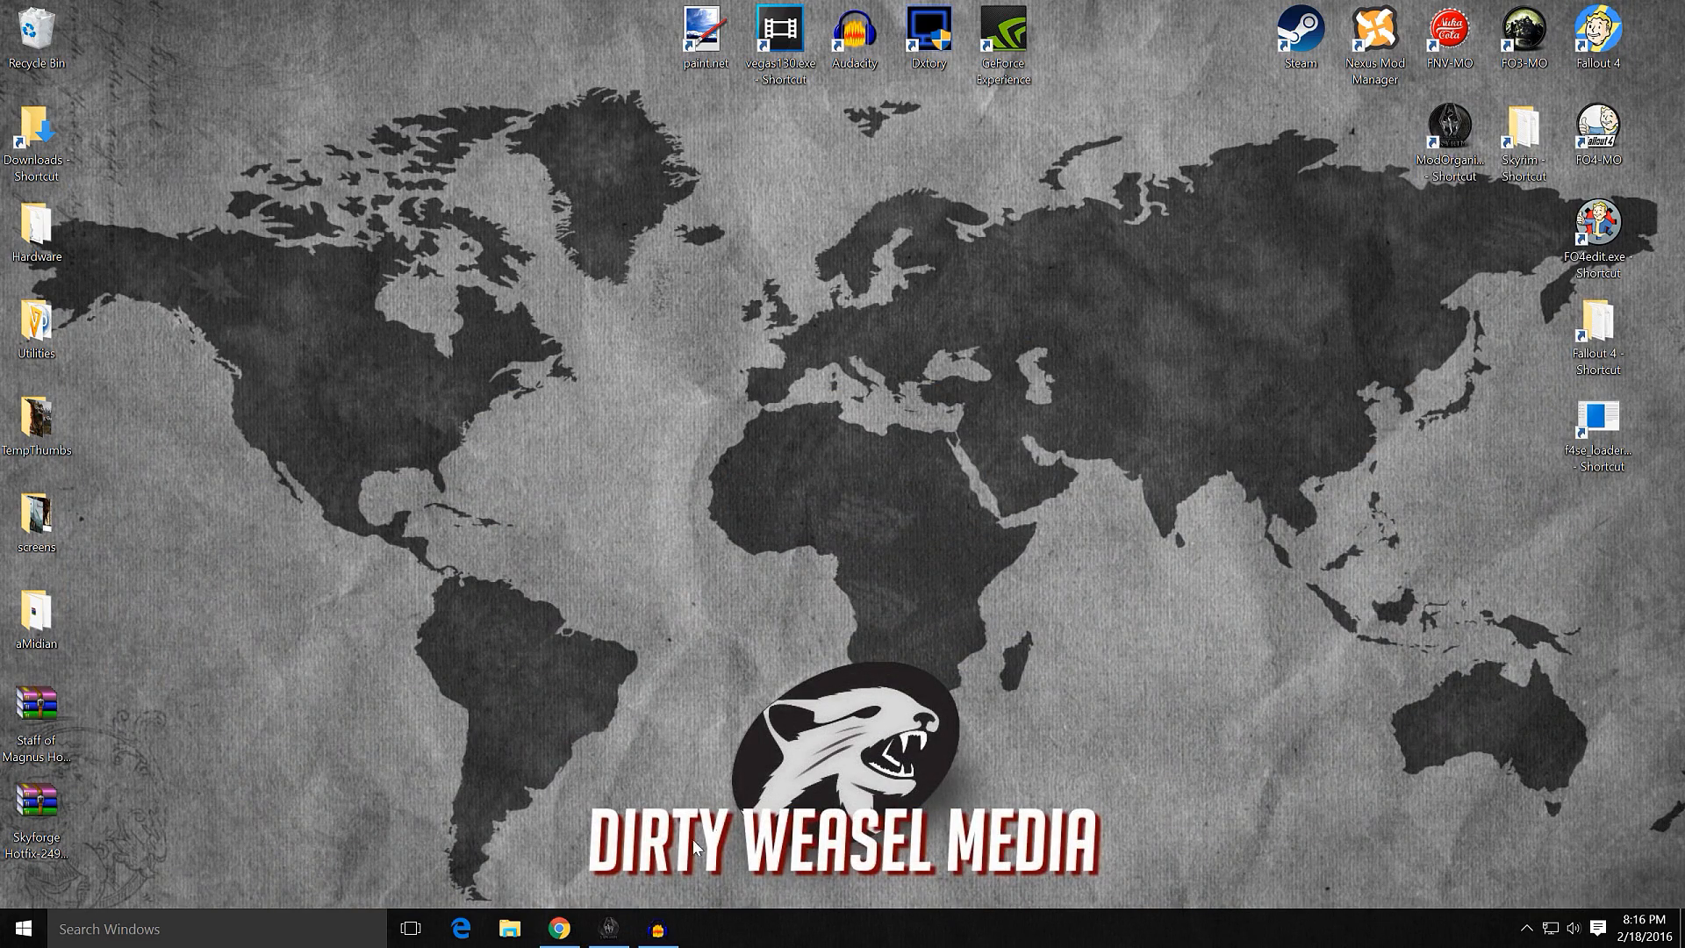
pyautogui.click(610, 928)
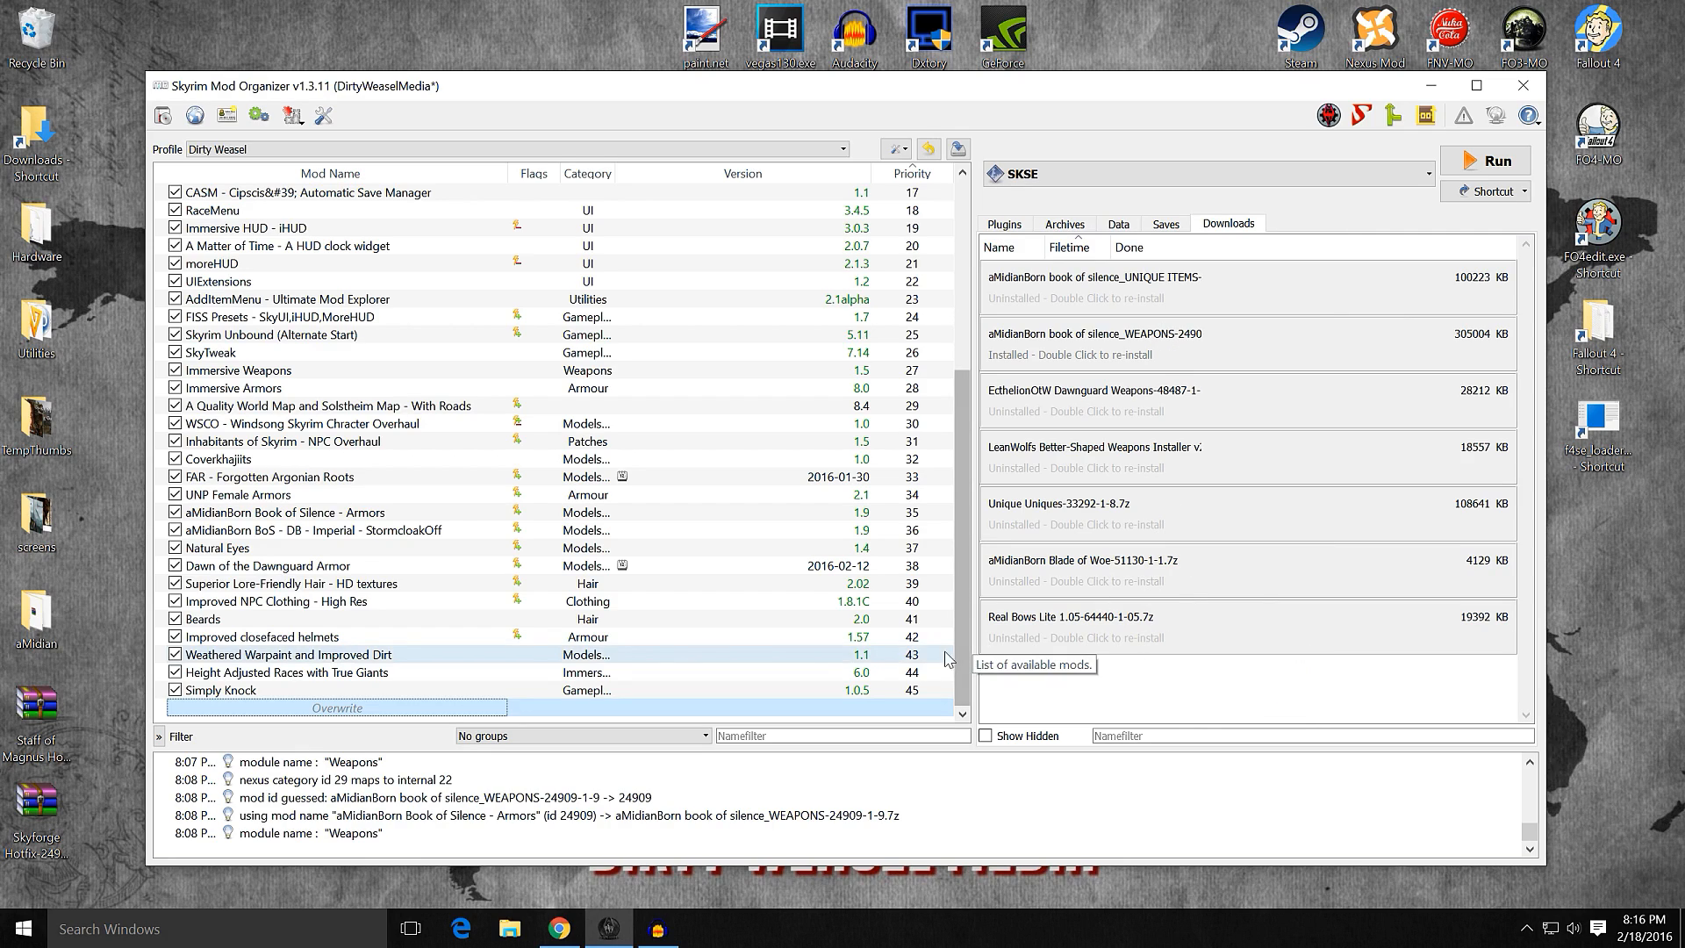
# Step: Add the Staff of Magnus Hotfix and Skyforge Hotfix archives from the desktop to the downloads list
pyautogui.moveTo(48, 714); pyautogui.dragTo(50, 715)
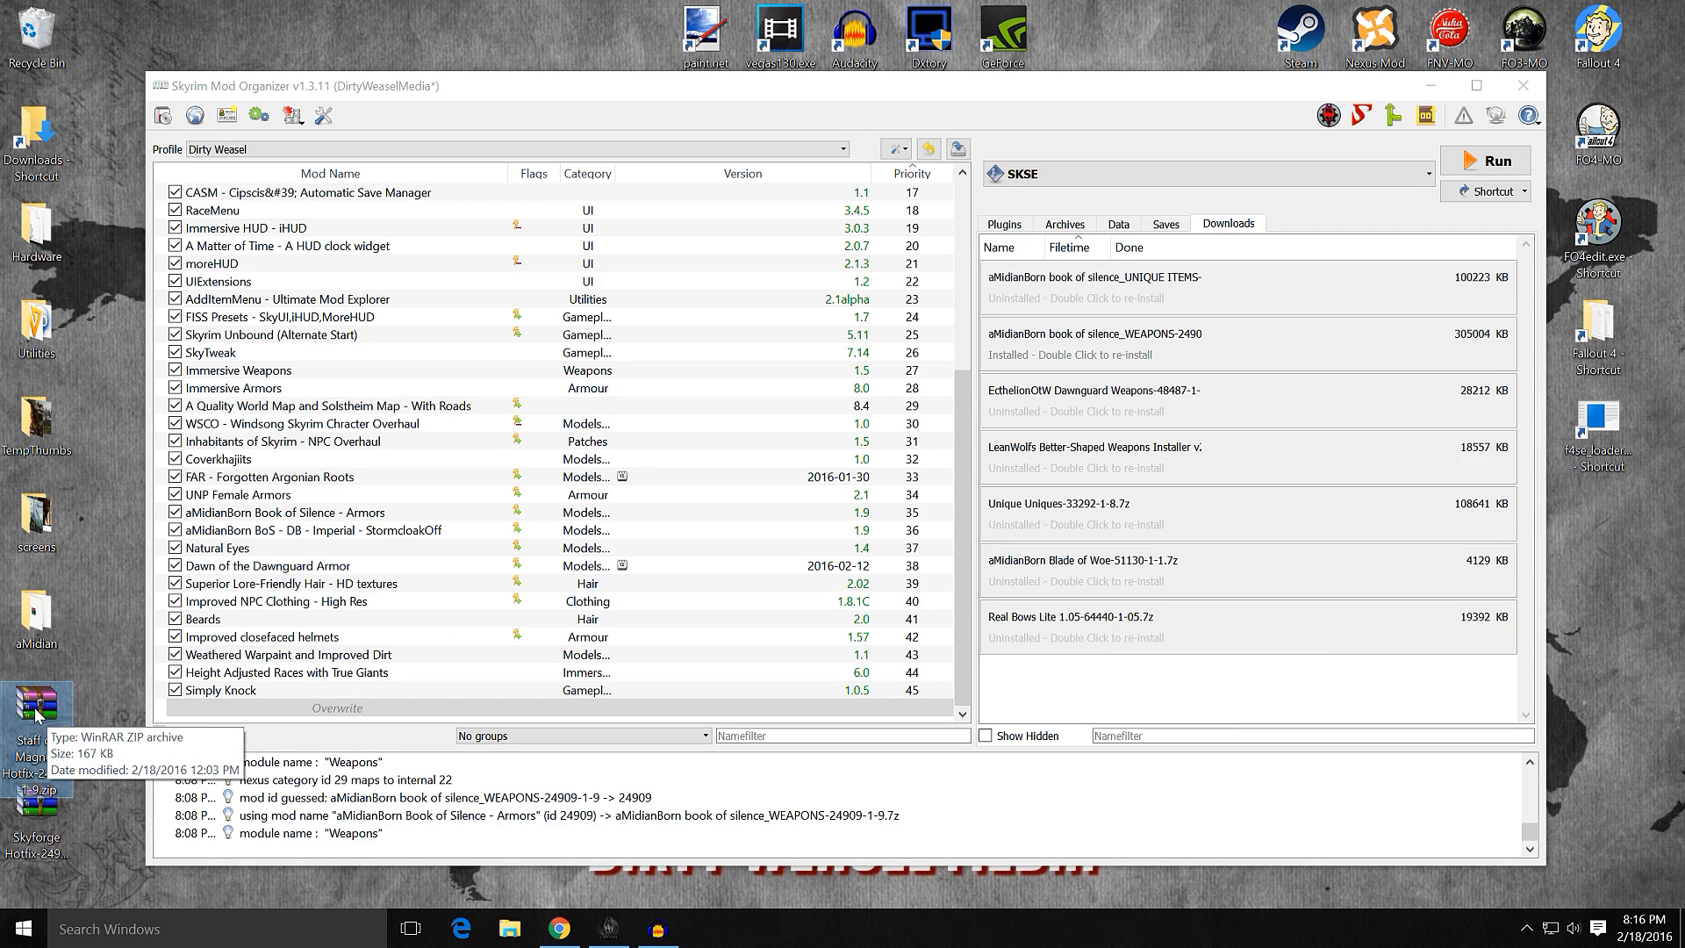
pyautogui.moveTo(36, 711); pyautogui.dragTo(1145, 707)
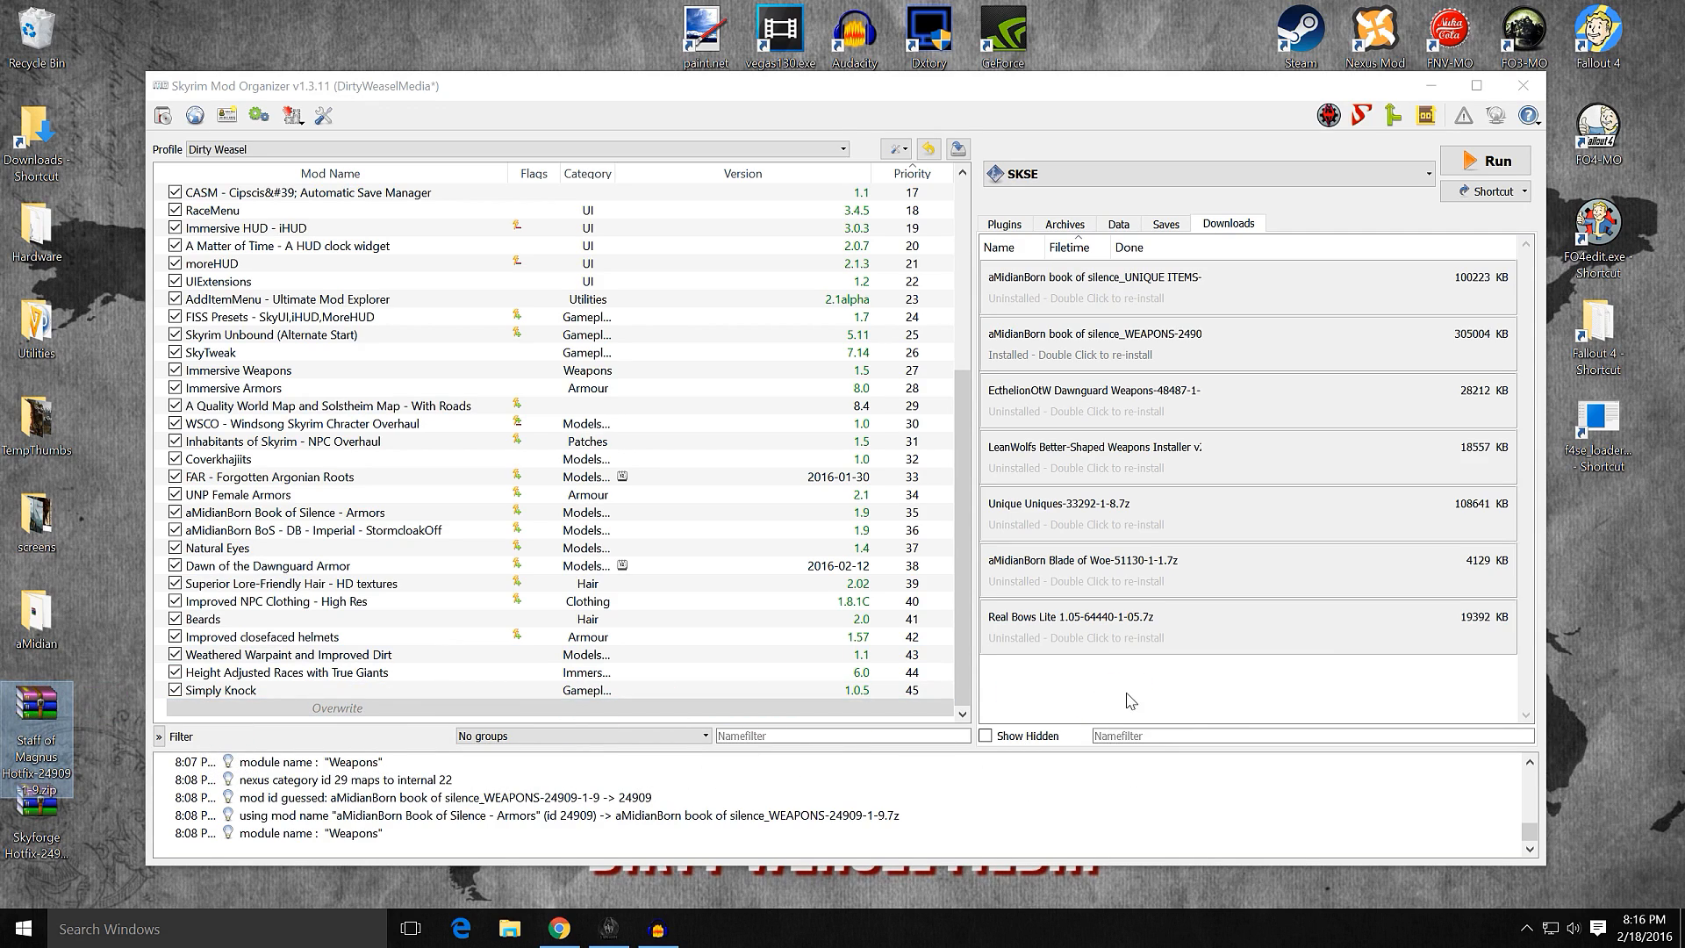
pyautogui.moveTo(37, 803); pyautogui.dragTo(1288, 583)
pyautogui.scroll(-1, 1283, 586)
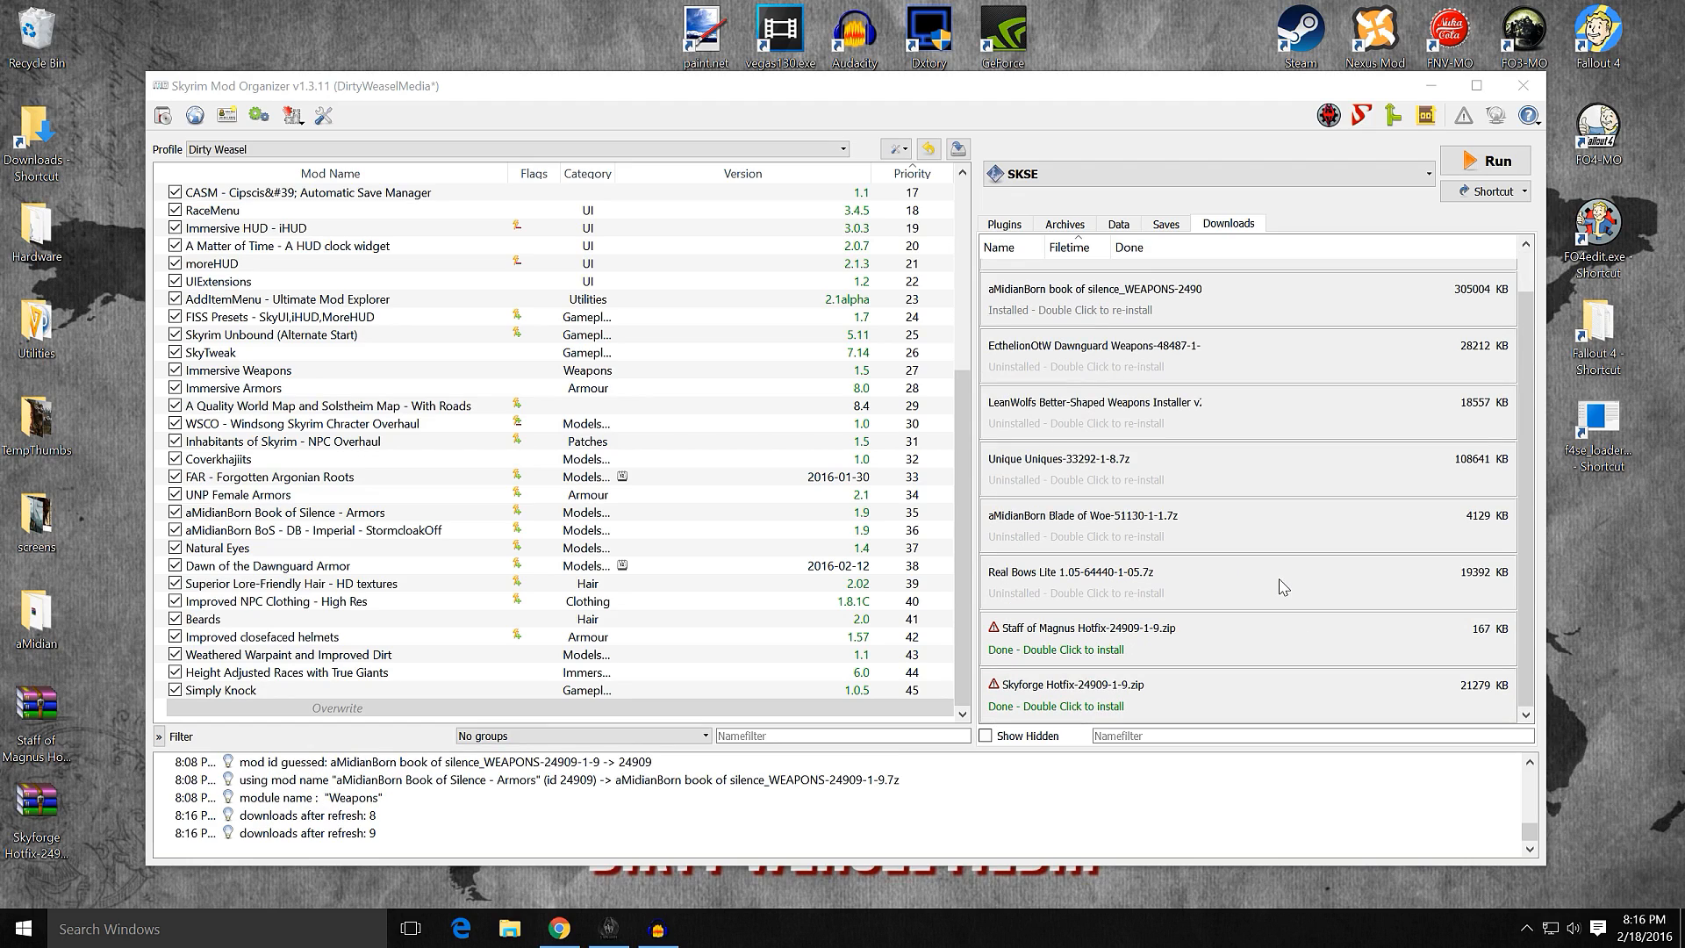
# Step: Query the mod information for the Staff of Magnus Hotfix and Skyforge Hotfix downloads
pyautogui.rightClick(1165, 652)
pyautogui.click(1202, 686)
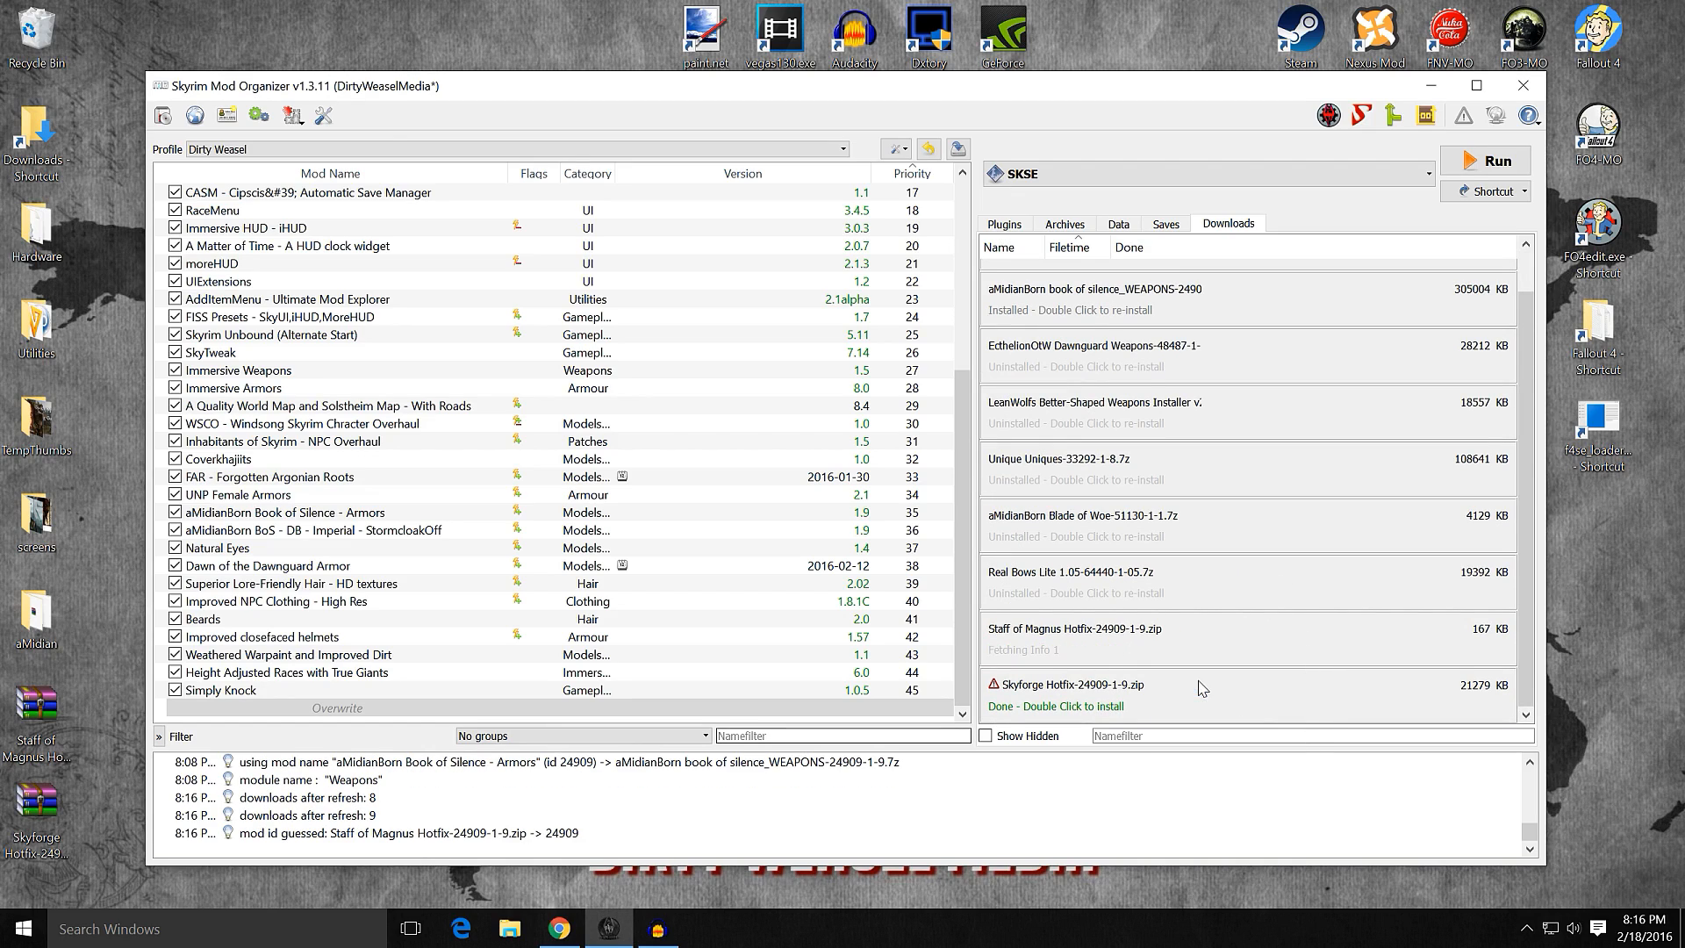
pyautogui.rightClick(1187, 695)
pyautogui.click(1211, 716)
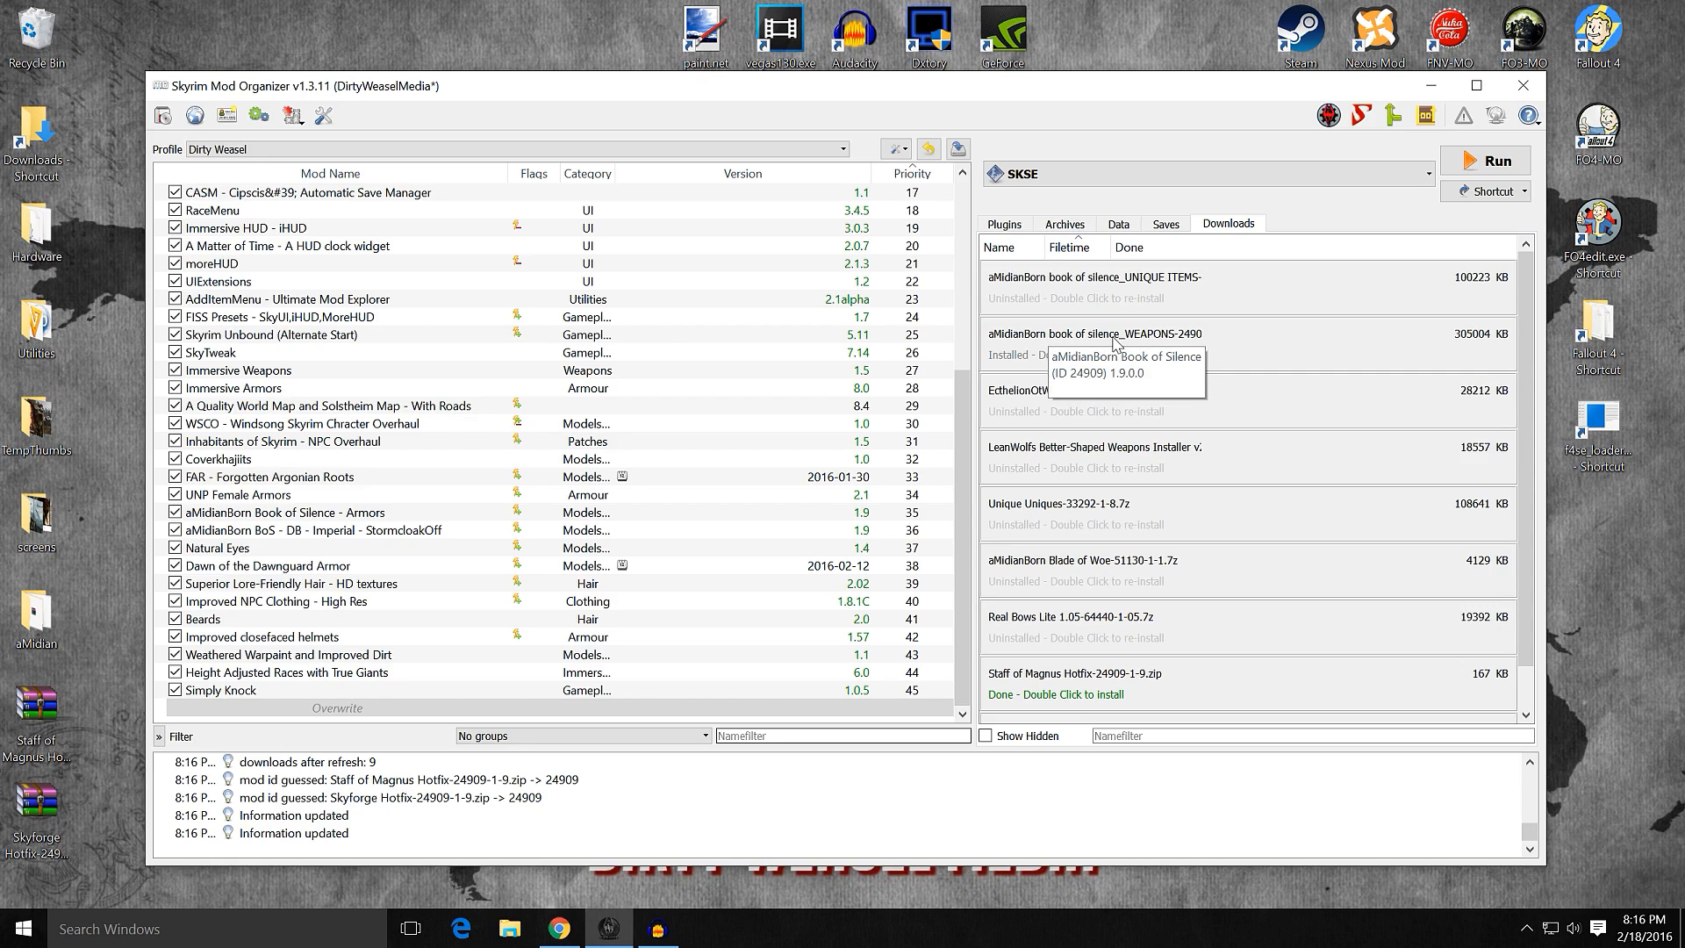
# Step: Start installing the aMidianBorn book of silence_WEAPONS download under the name "aMidianBorn Book of Silence - Weapons"
pyautogui.moveTo(963, 447); pyautogui.dragTo(930, 508)
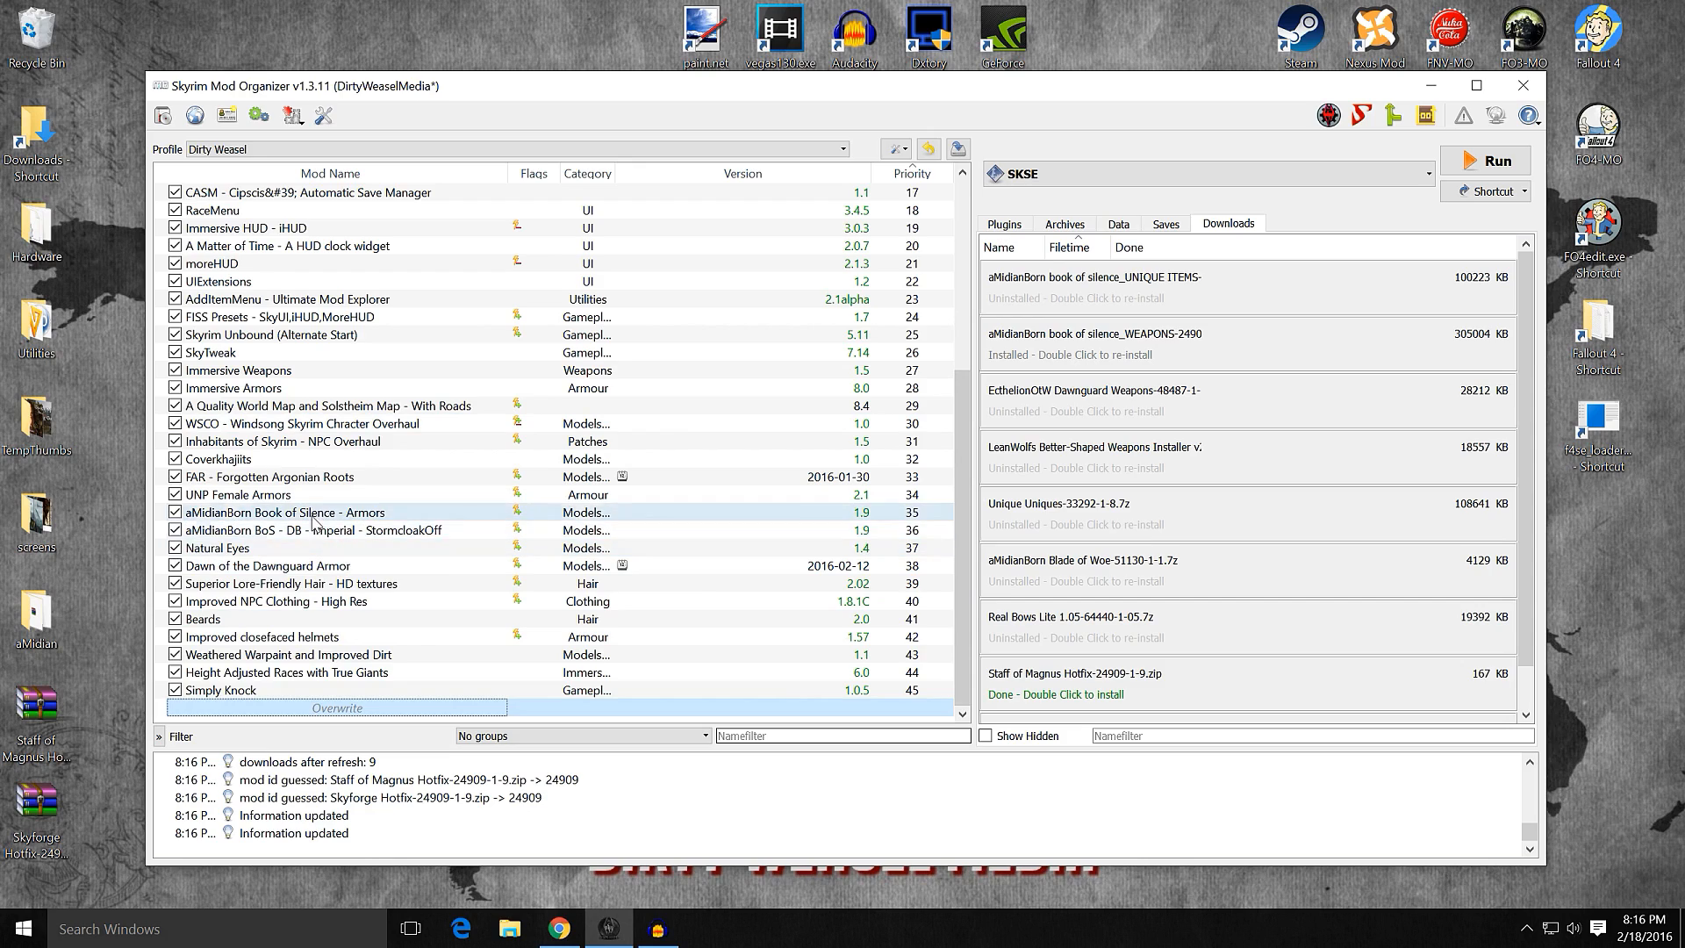
pyautogui.doubleClick(1144, 355)
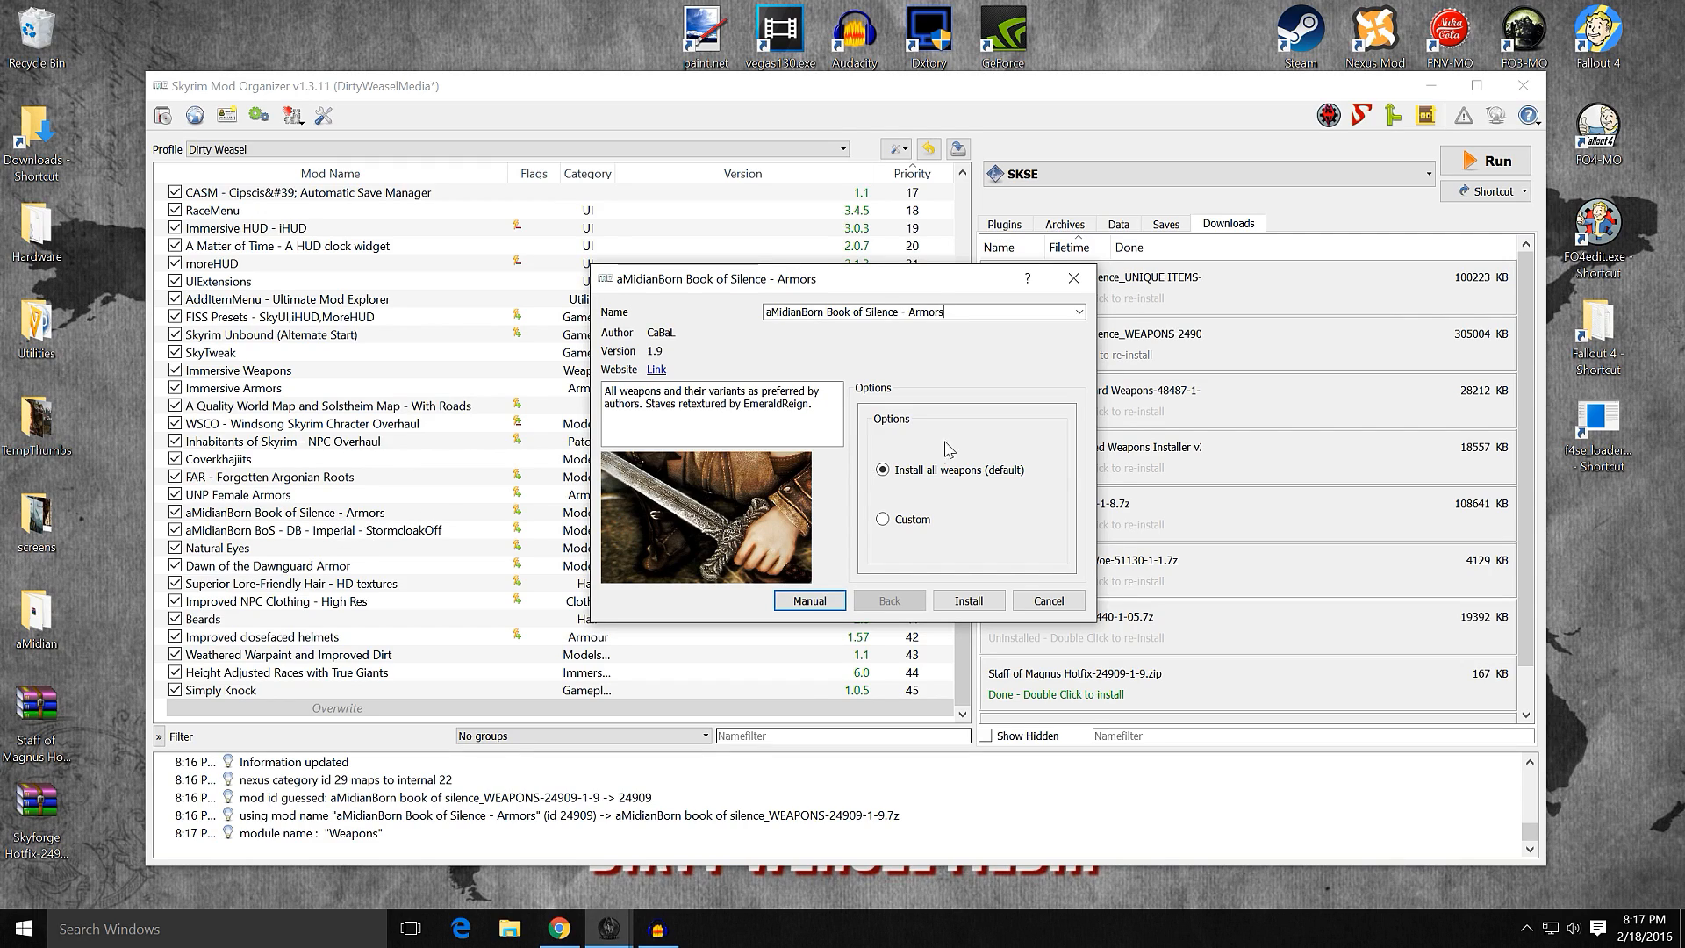
pyautogui.click(1078, 313)
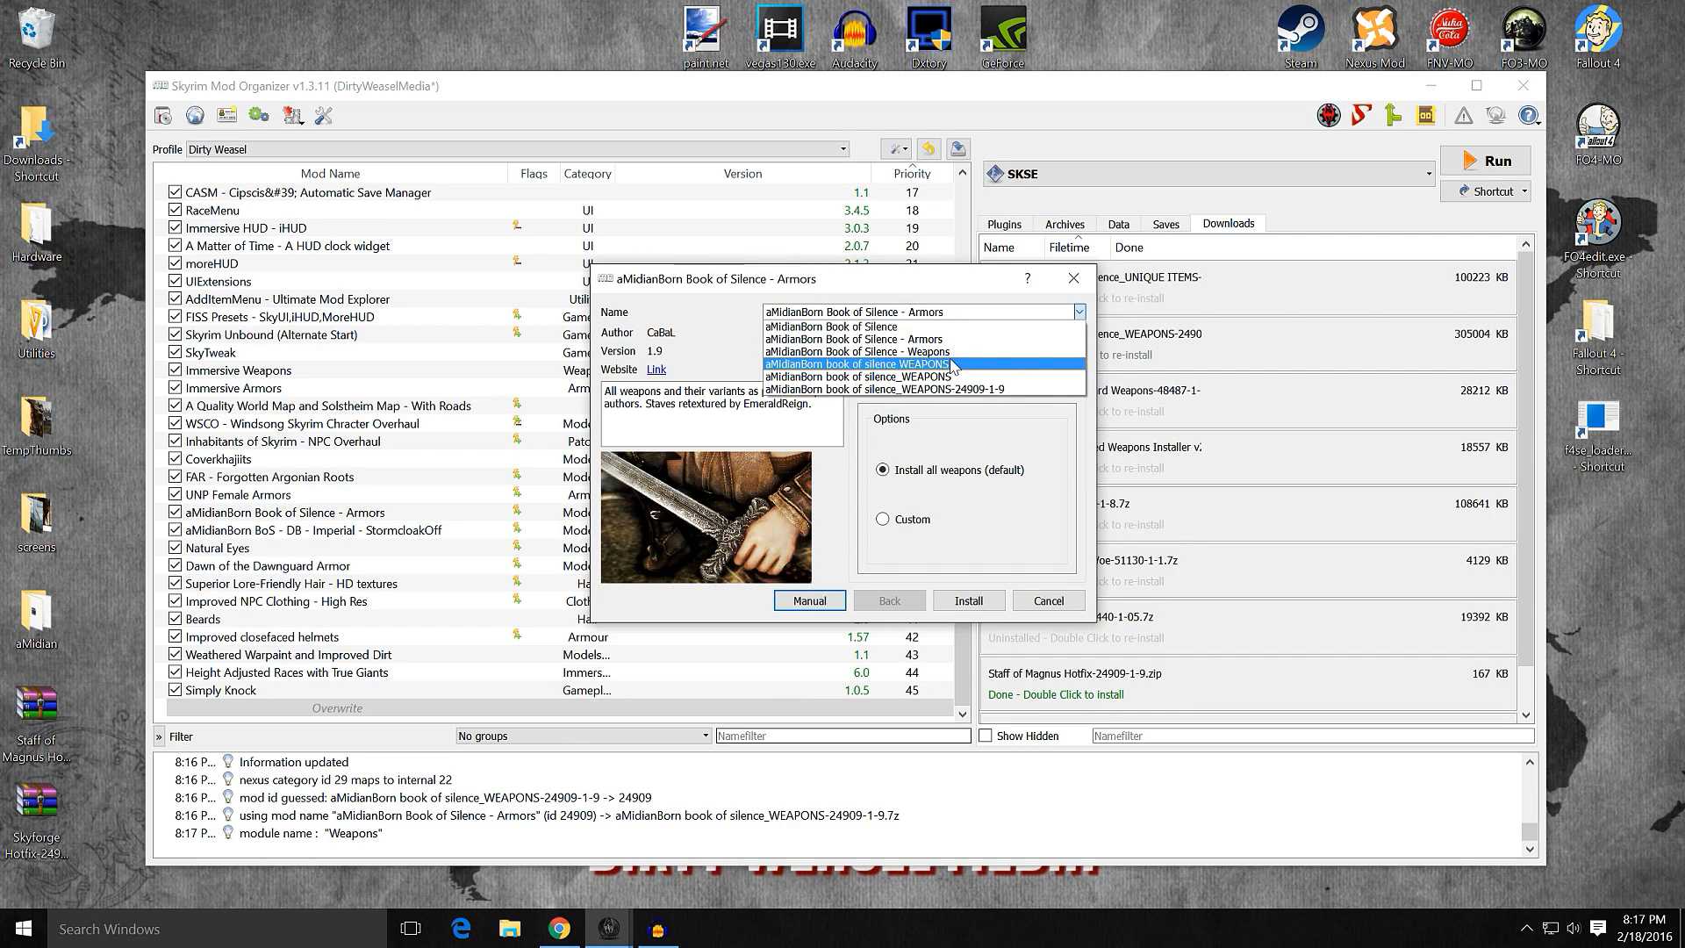
pyautogui.click(921, 351)
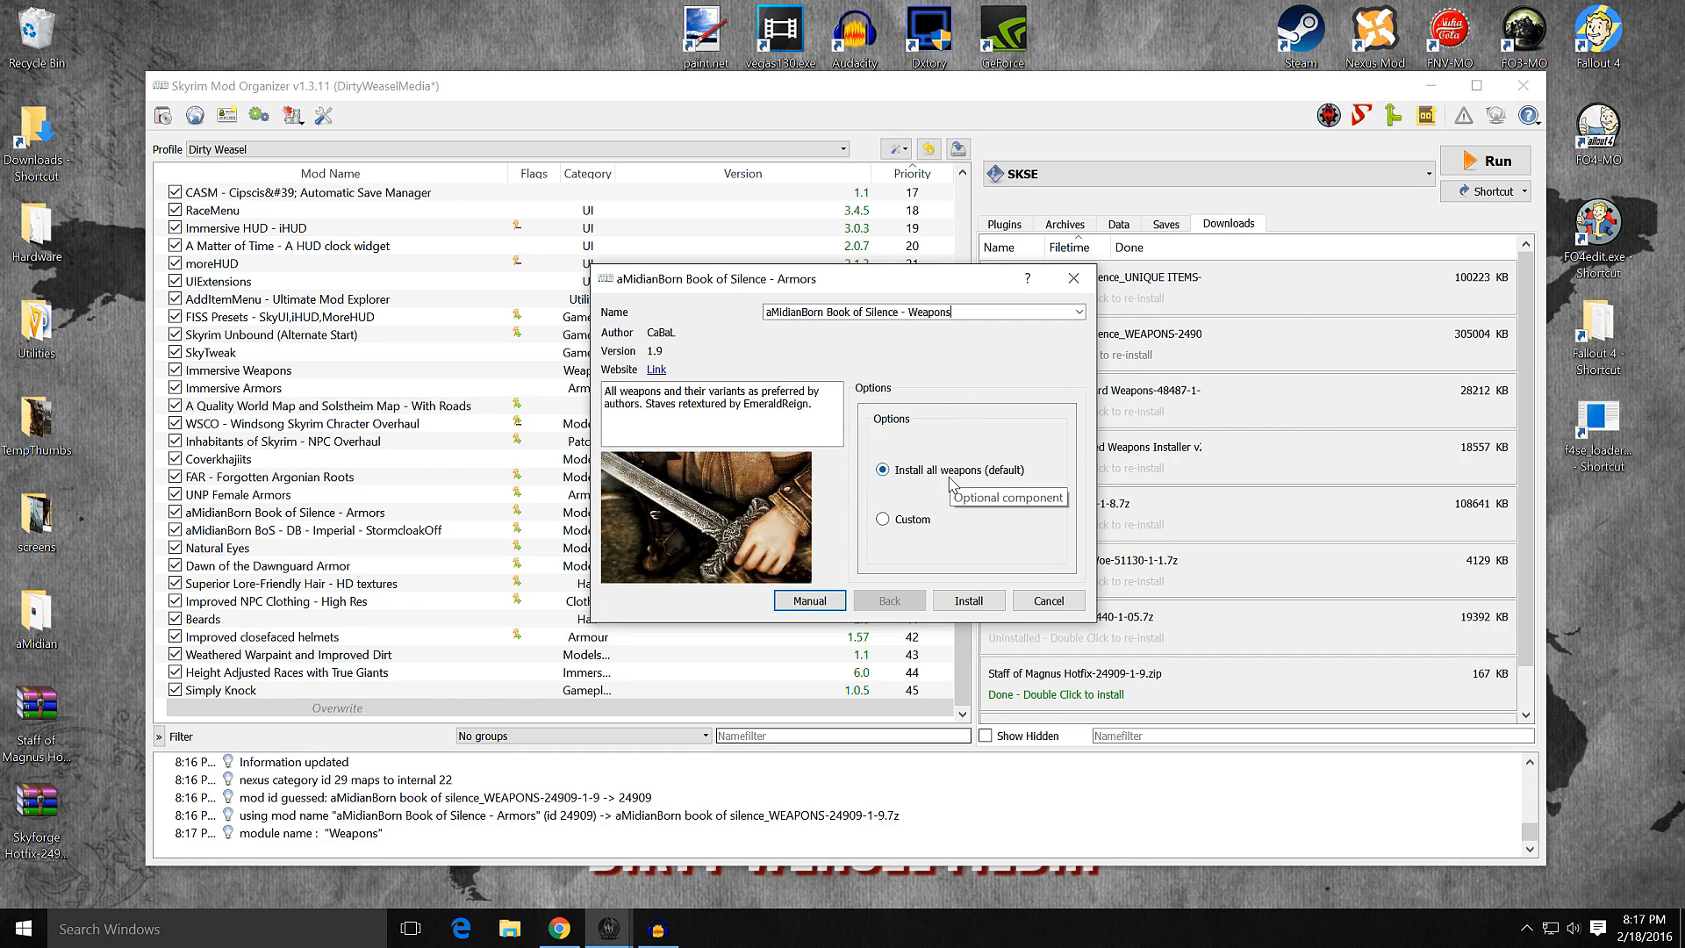
# Step: Install the weapons as a custom selection with Draugr, Dwarven, Iron, Orcish, Silver, Skyforge, Staves and Steel
pyautogui.click(909, 518)
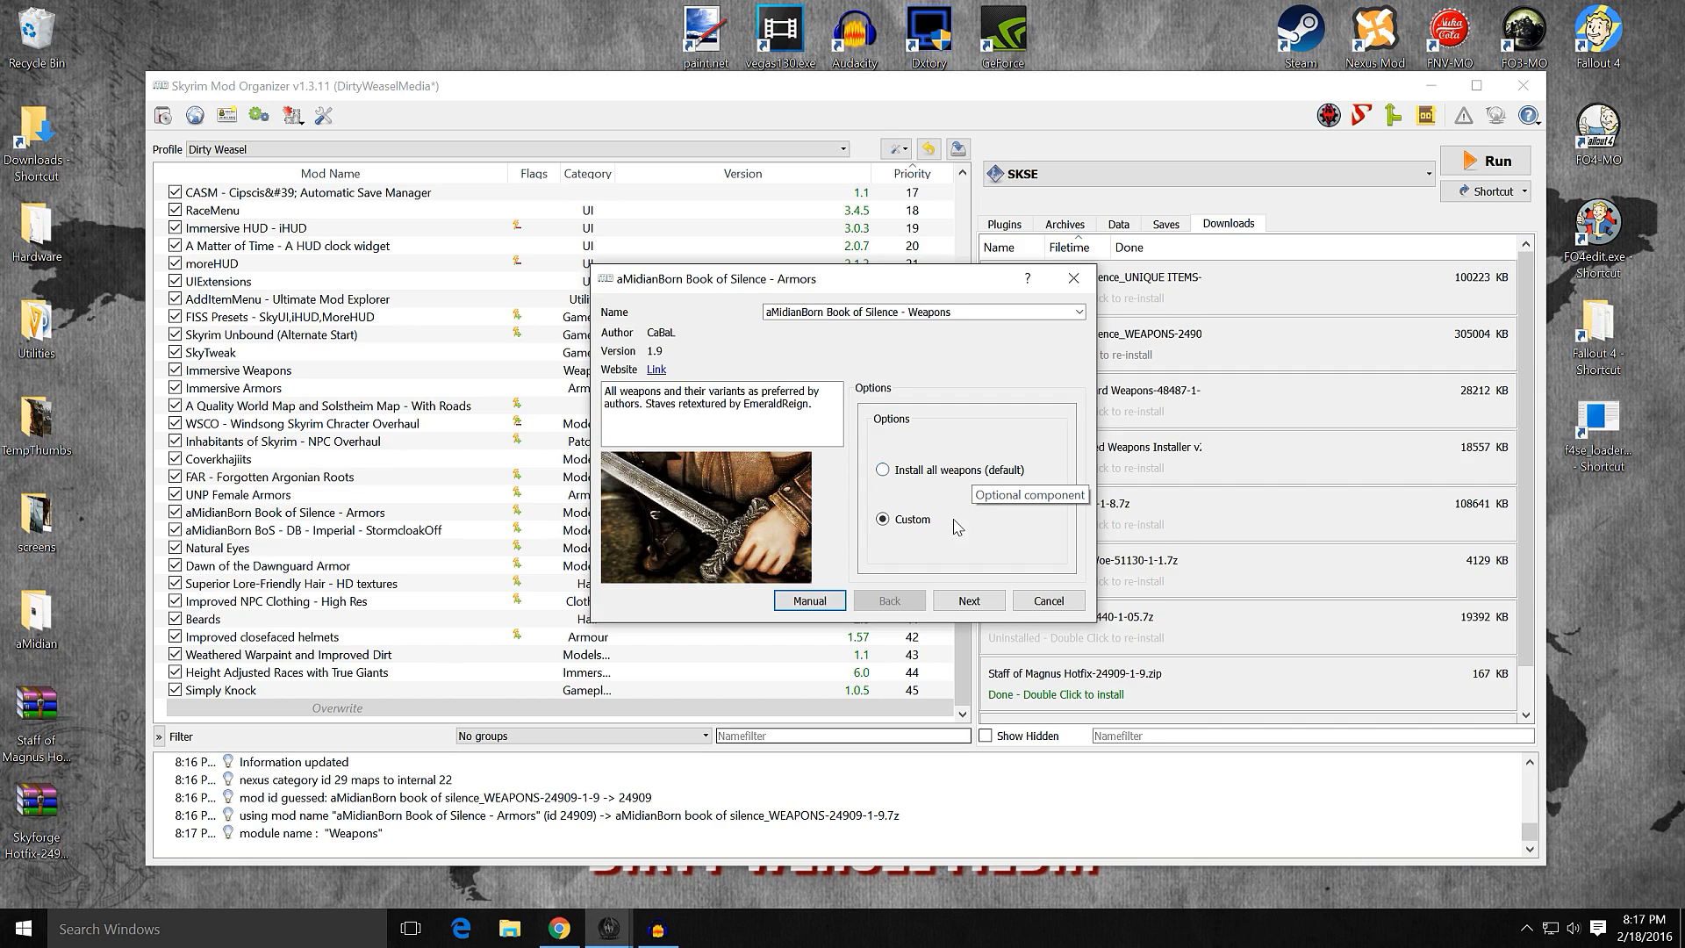
pyautogui.click(981, 602)
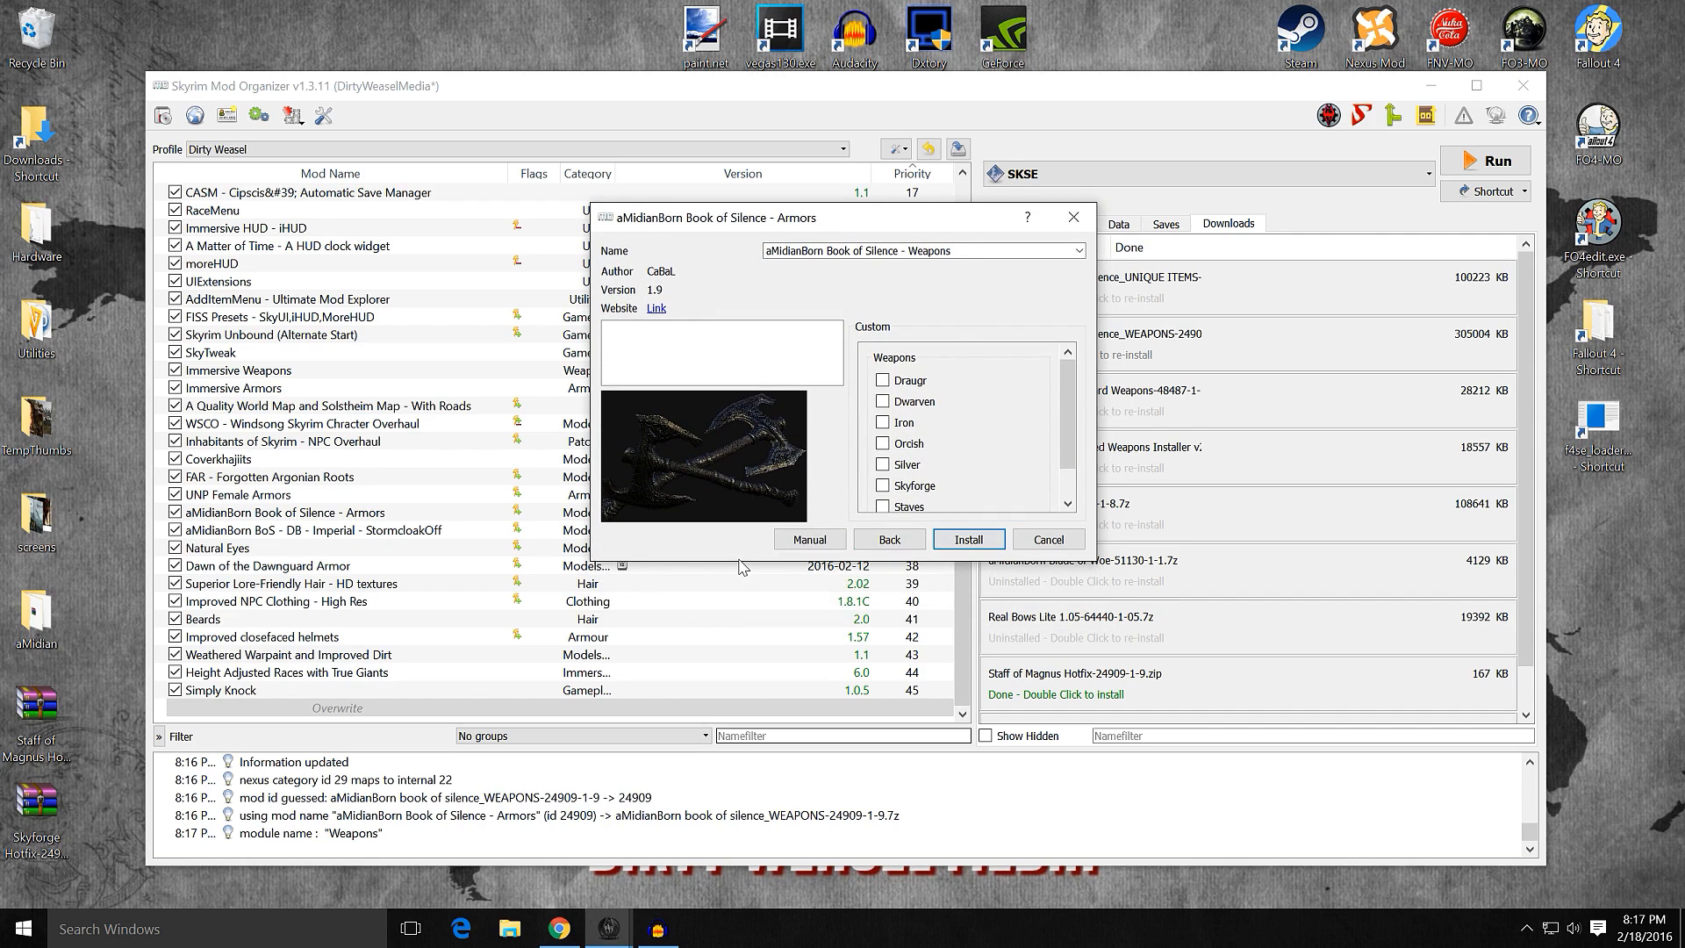
pyautogui.moveTo(738, 565); pyautogui.dragTo(738, 632)
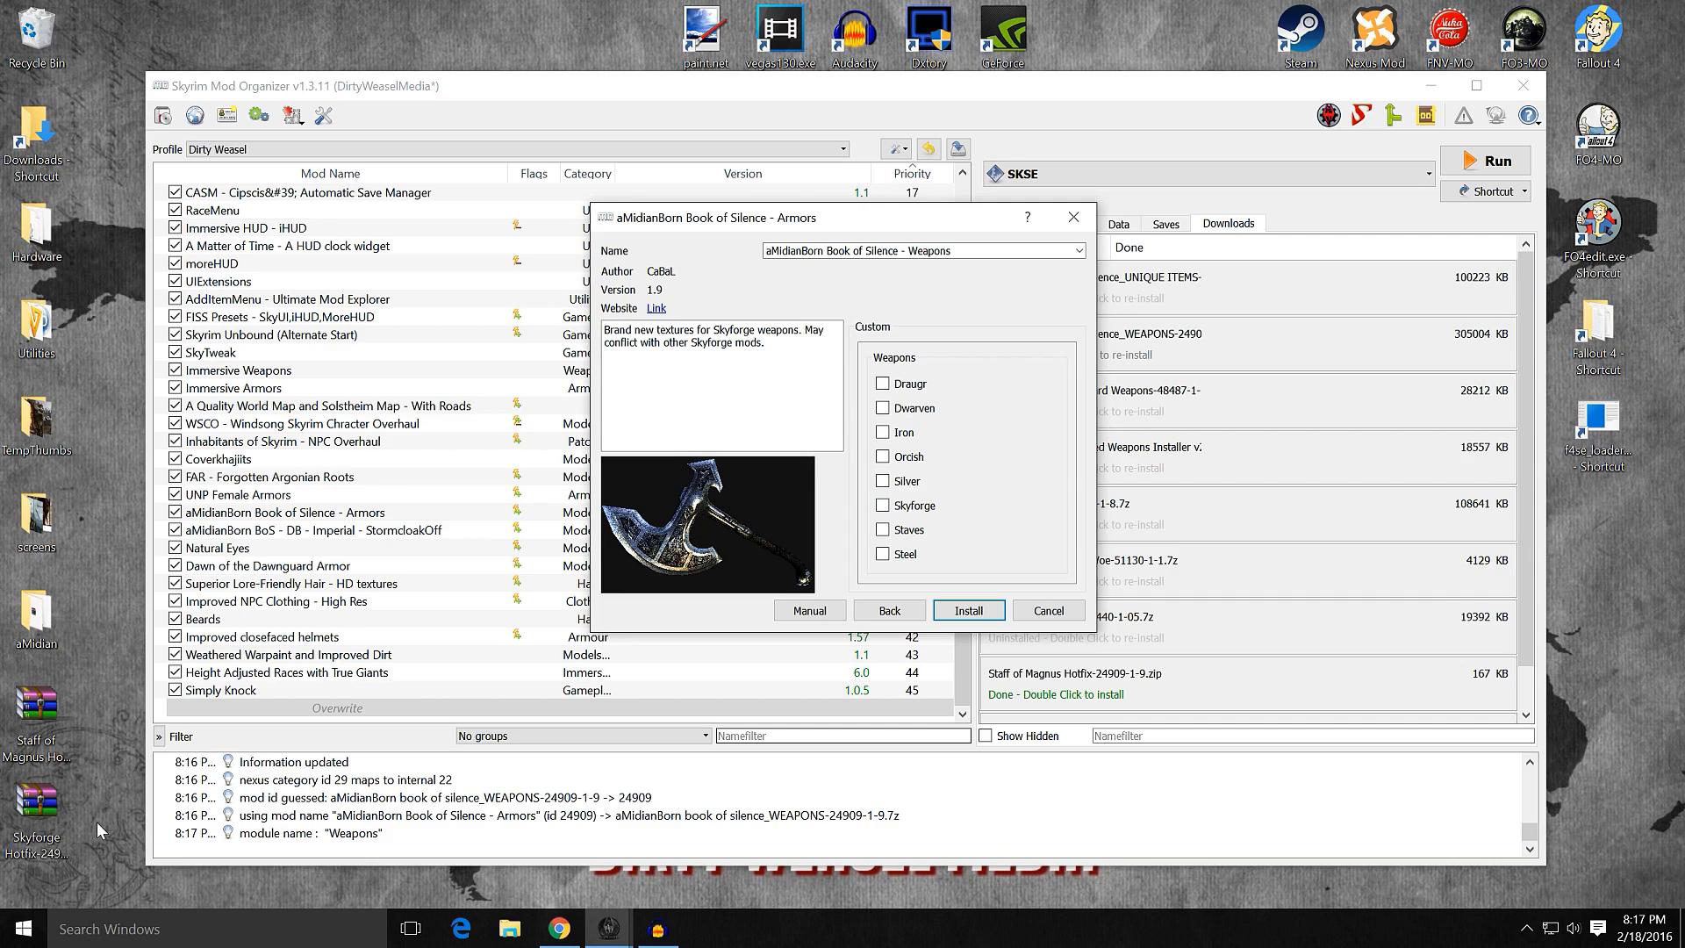
pyautogui.click(883, 385)
pyautogui.click(883, 408)
pyautogui.click(883, 431)
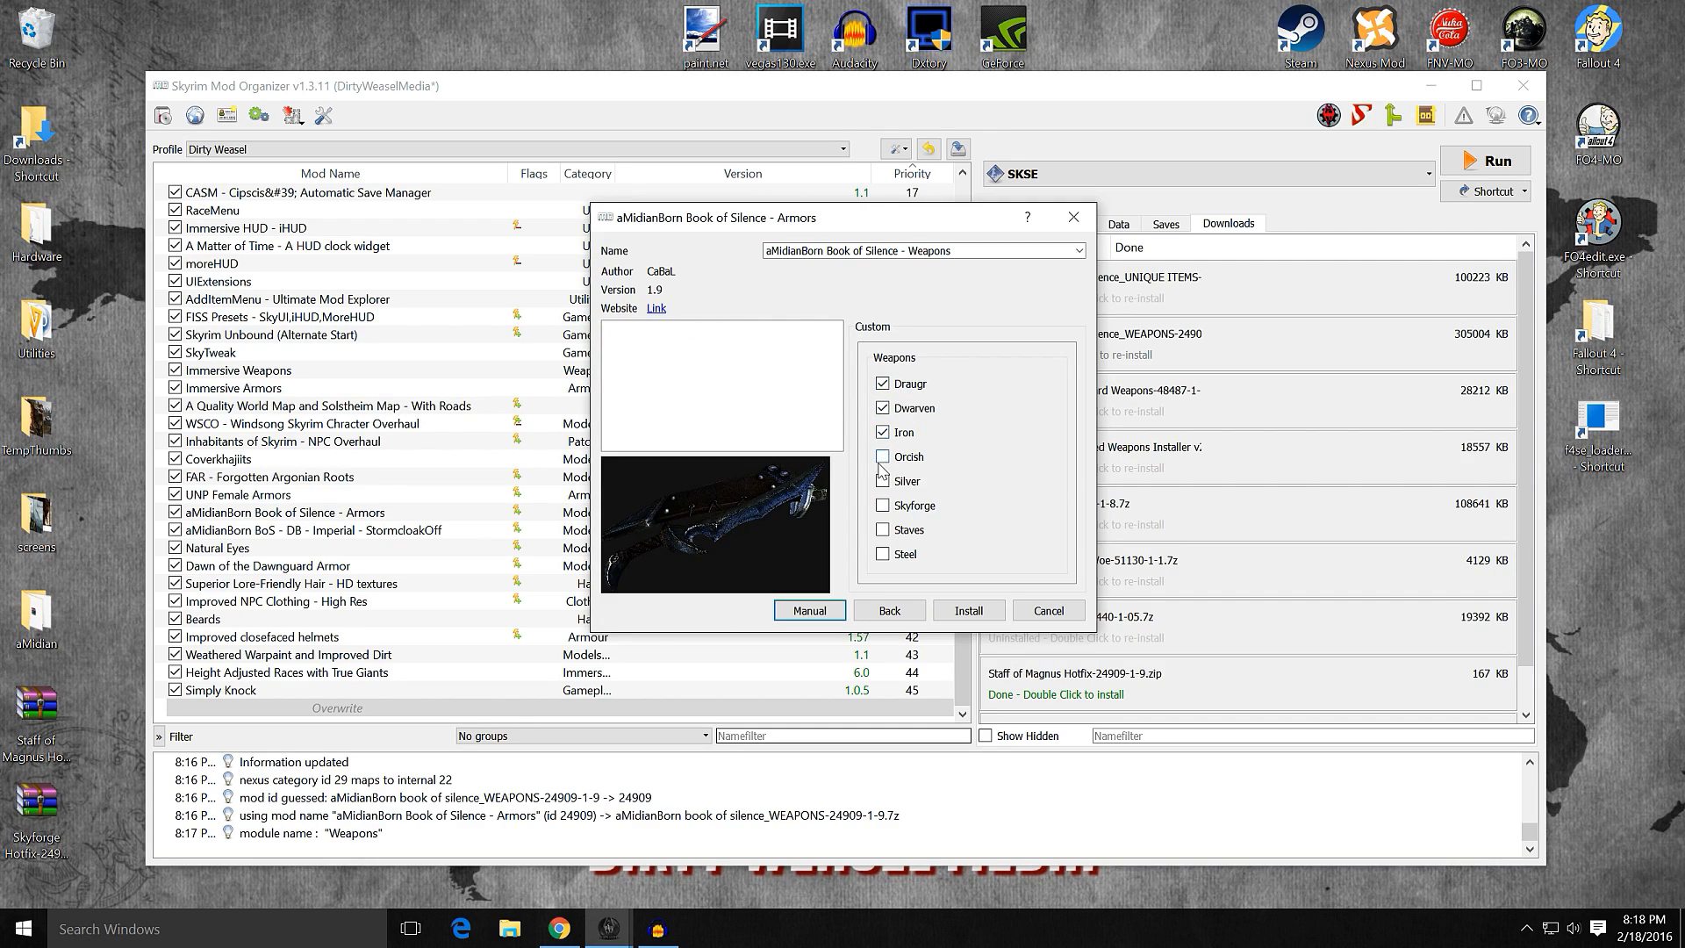
pyautogui.click(883, 457)
pyautogui.click(883, 481)
pyautogui.click(883, 505)
pyautogui.click(883, 530)
pyautogui.click(883, 554)
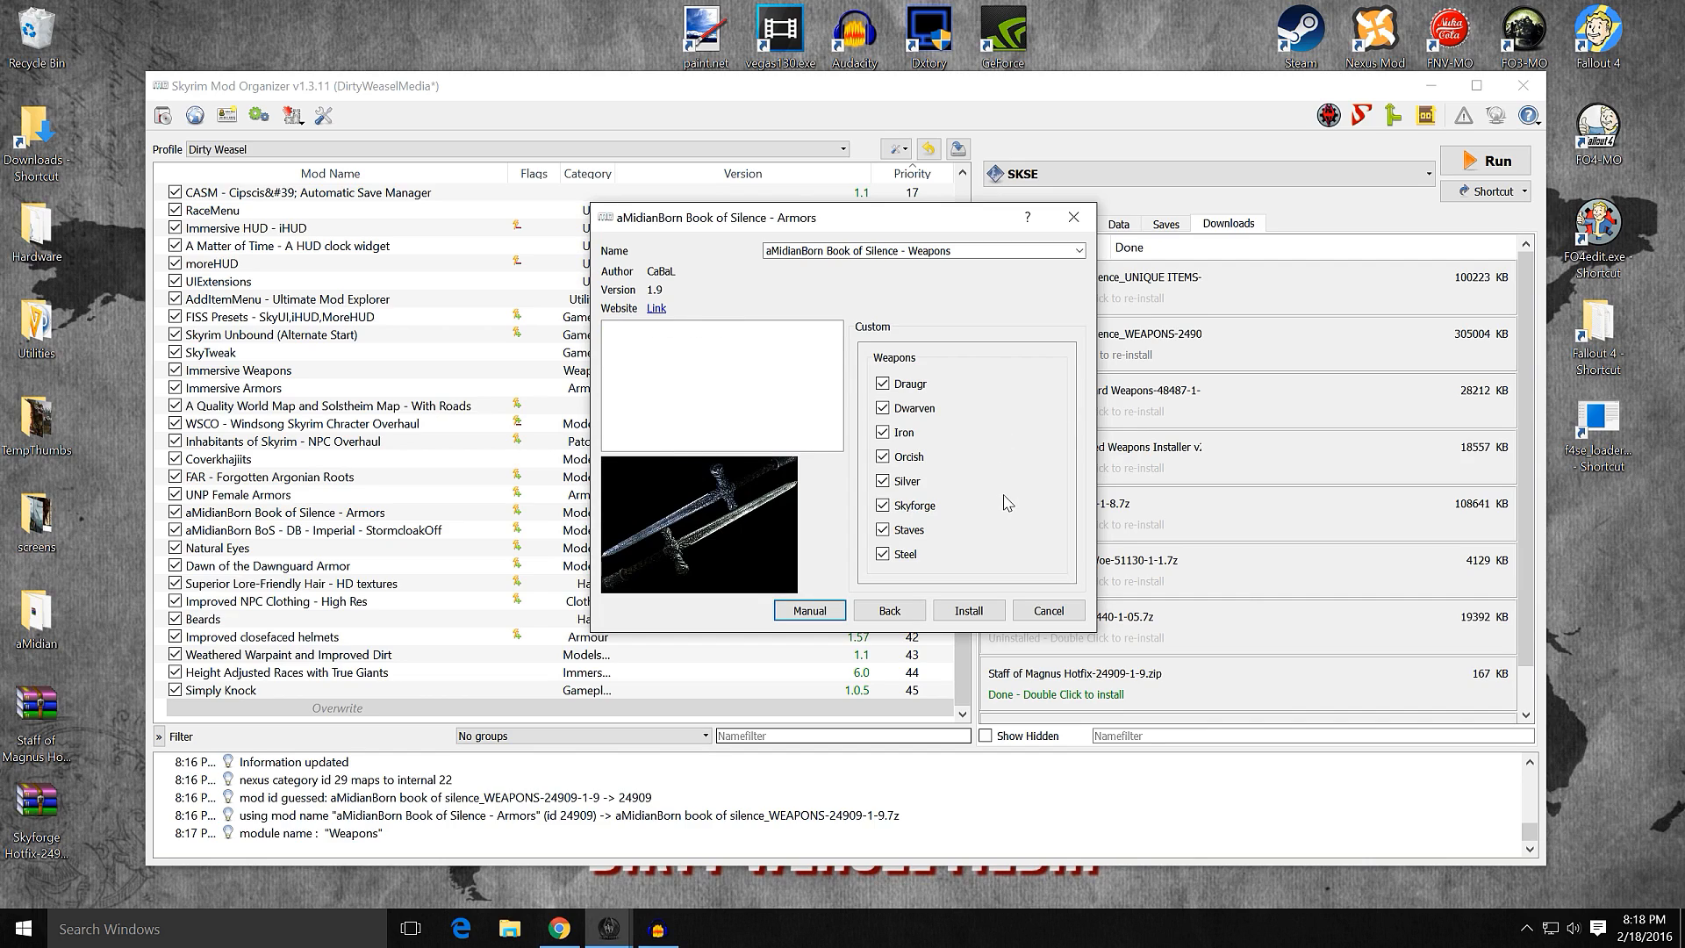
pyautogui.moveTo(931, 516)
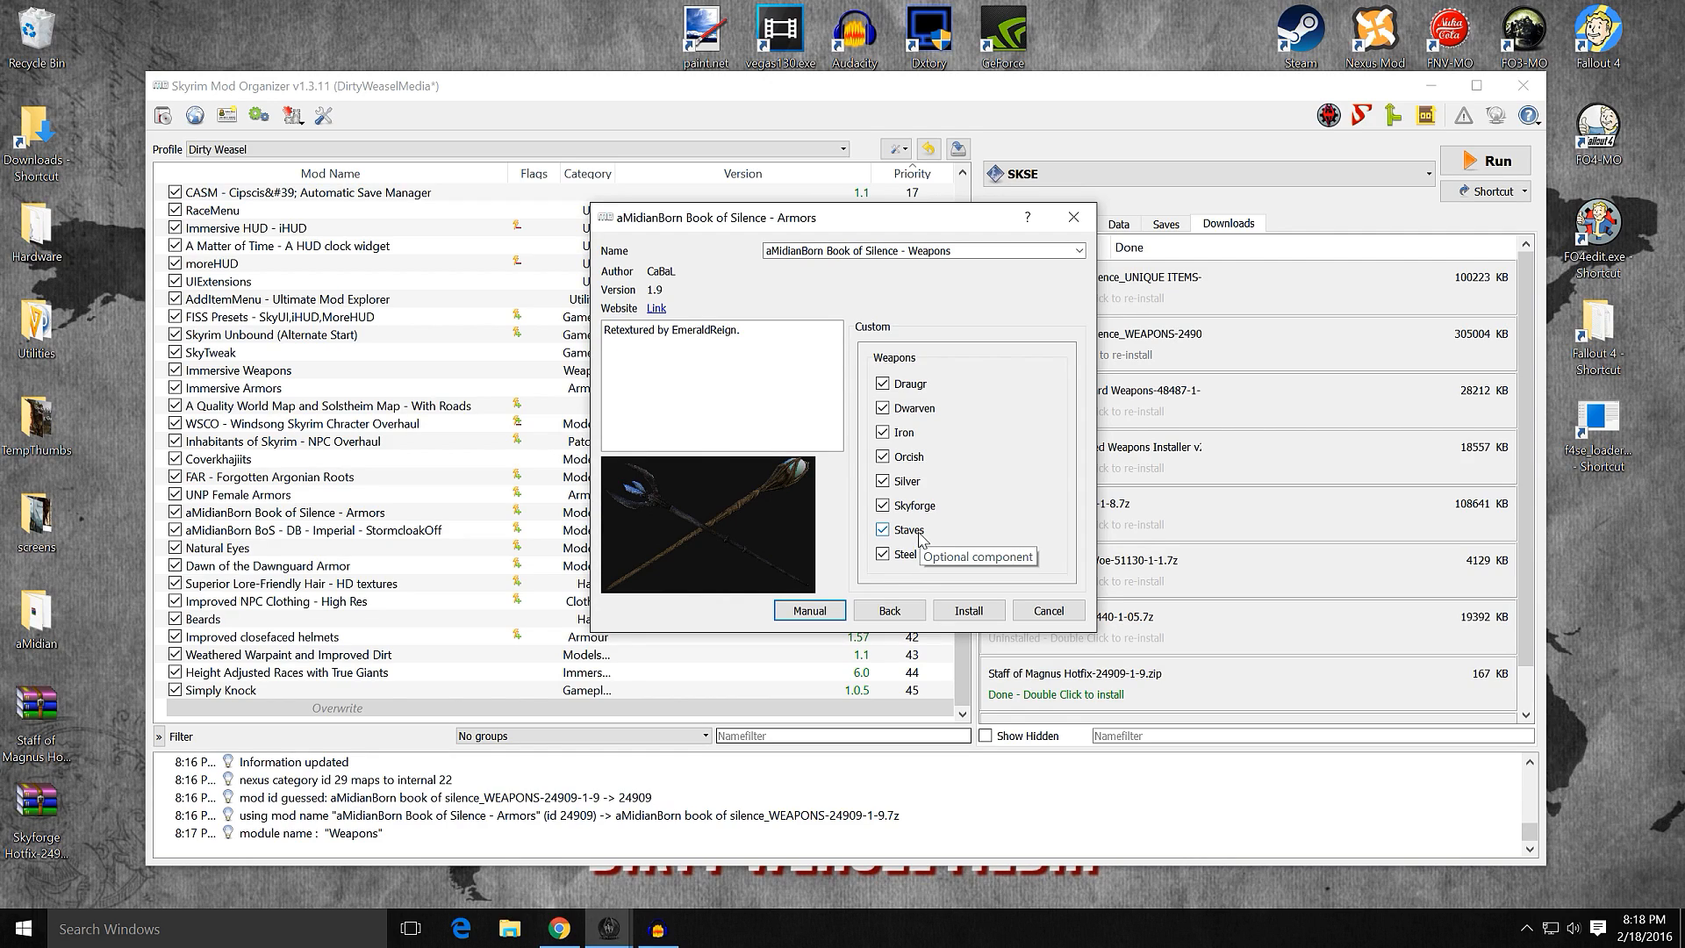
pyautogui.click(969, 612)
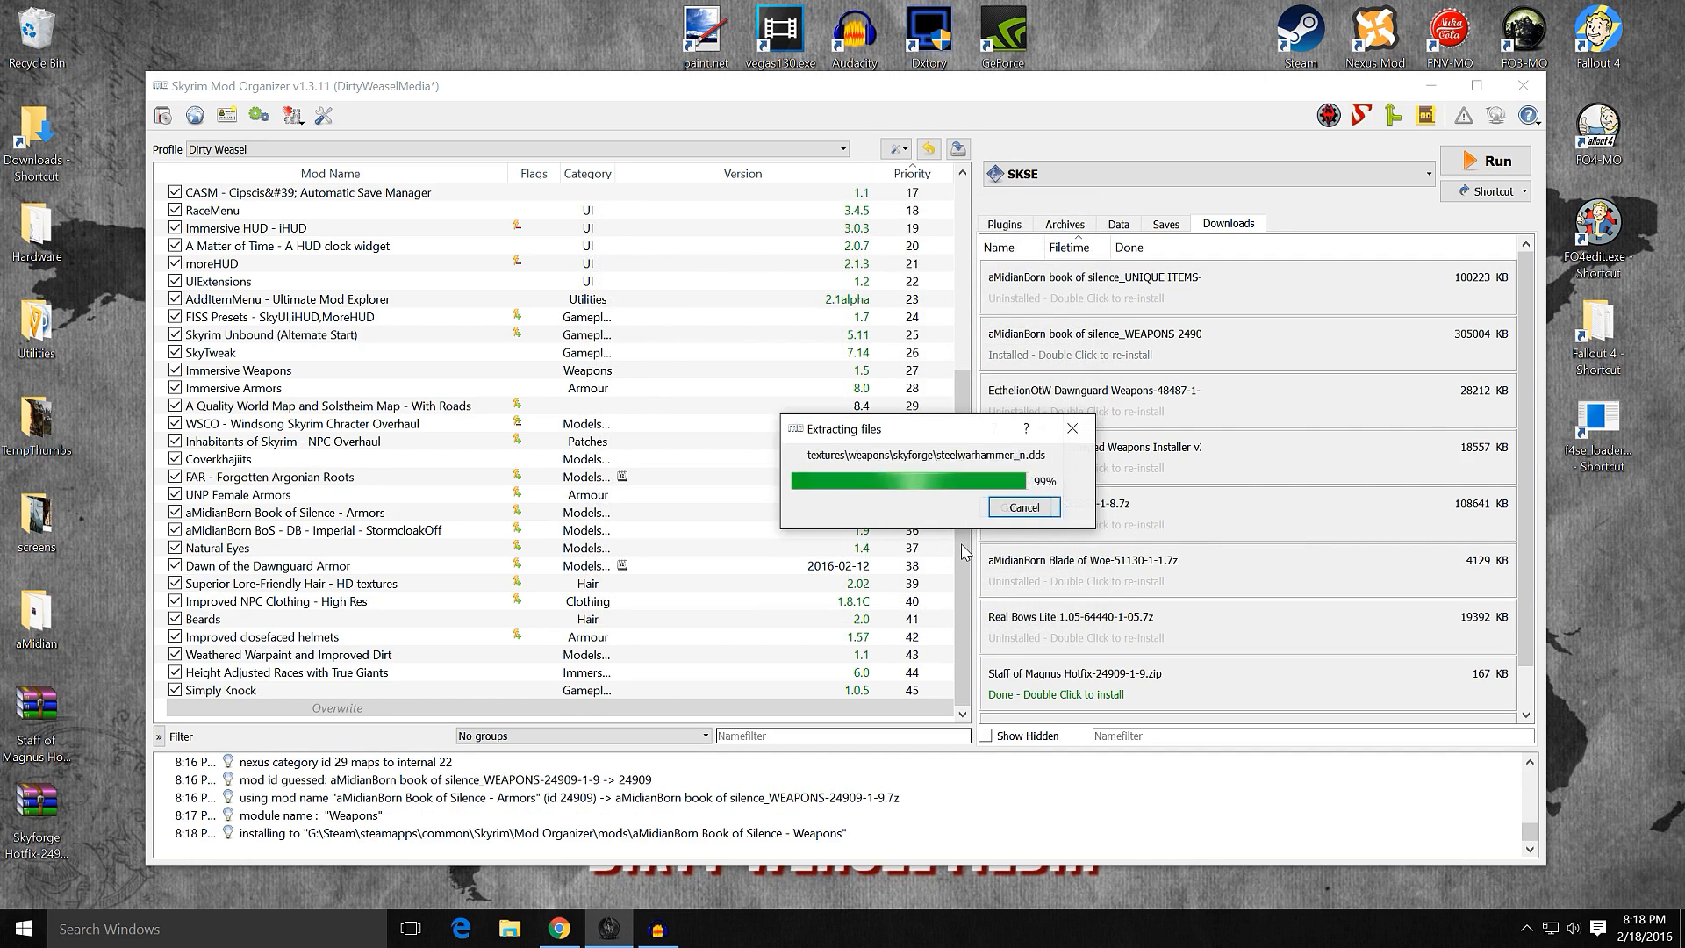
# Step: Enable aMidianBorn Book of Silence - Weapons and move it directly below the Armors mod at priority 36
pyautogui.click(175, 708)
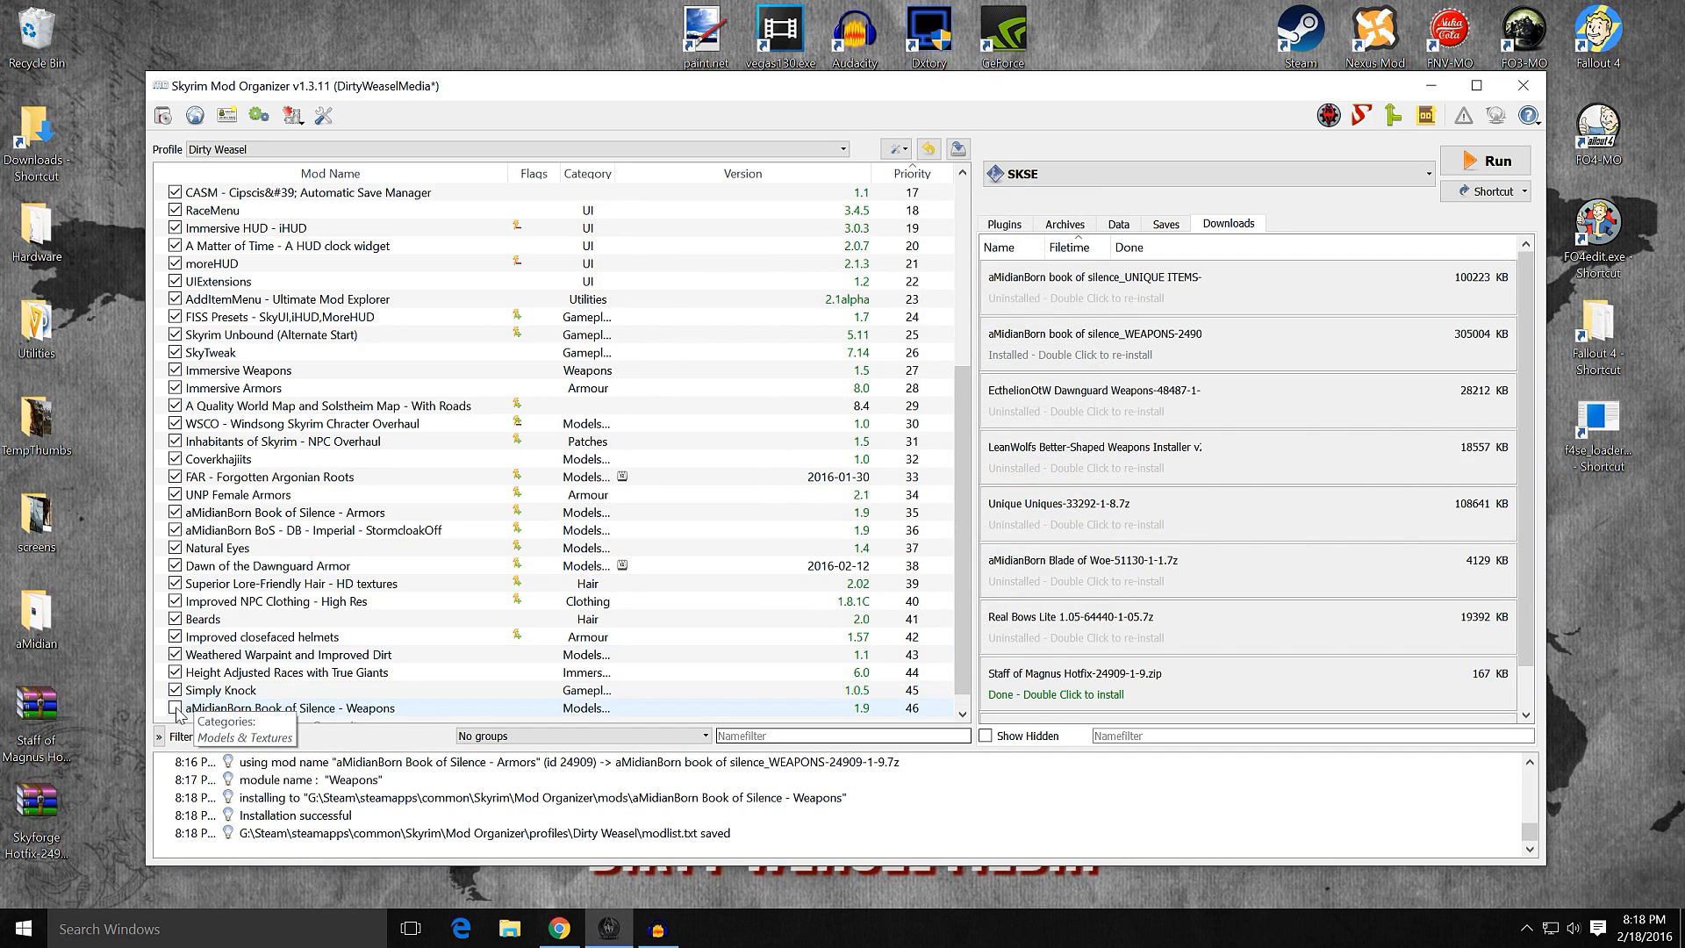
pyautogui.moveTo(237, 713); pyautogui.dragTo(183, 531)
pyautogui.hotkey('ctrl', 'c')
# Step: Copy the name of the aMidianBorn Book of Silence - Weapons mod without changing it
pyautogui.click(422, 533)
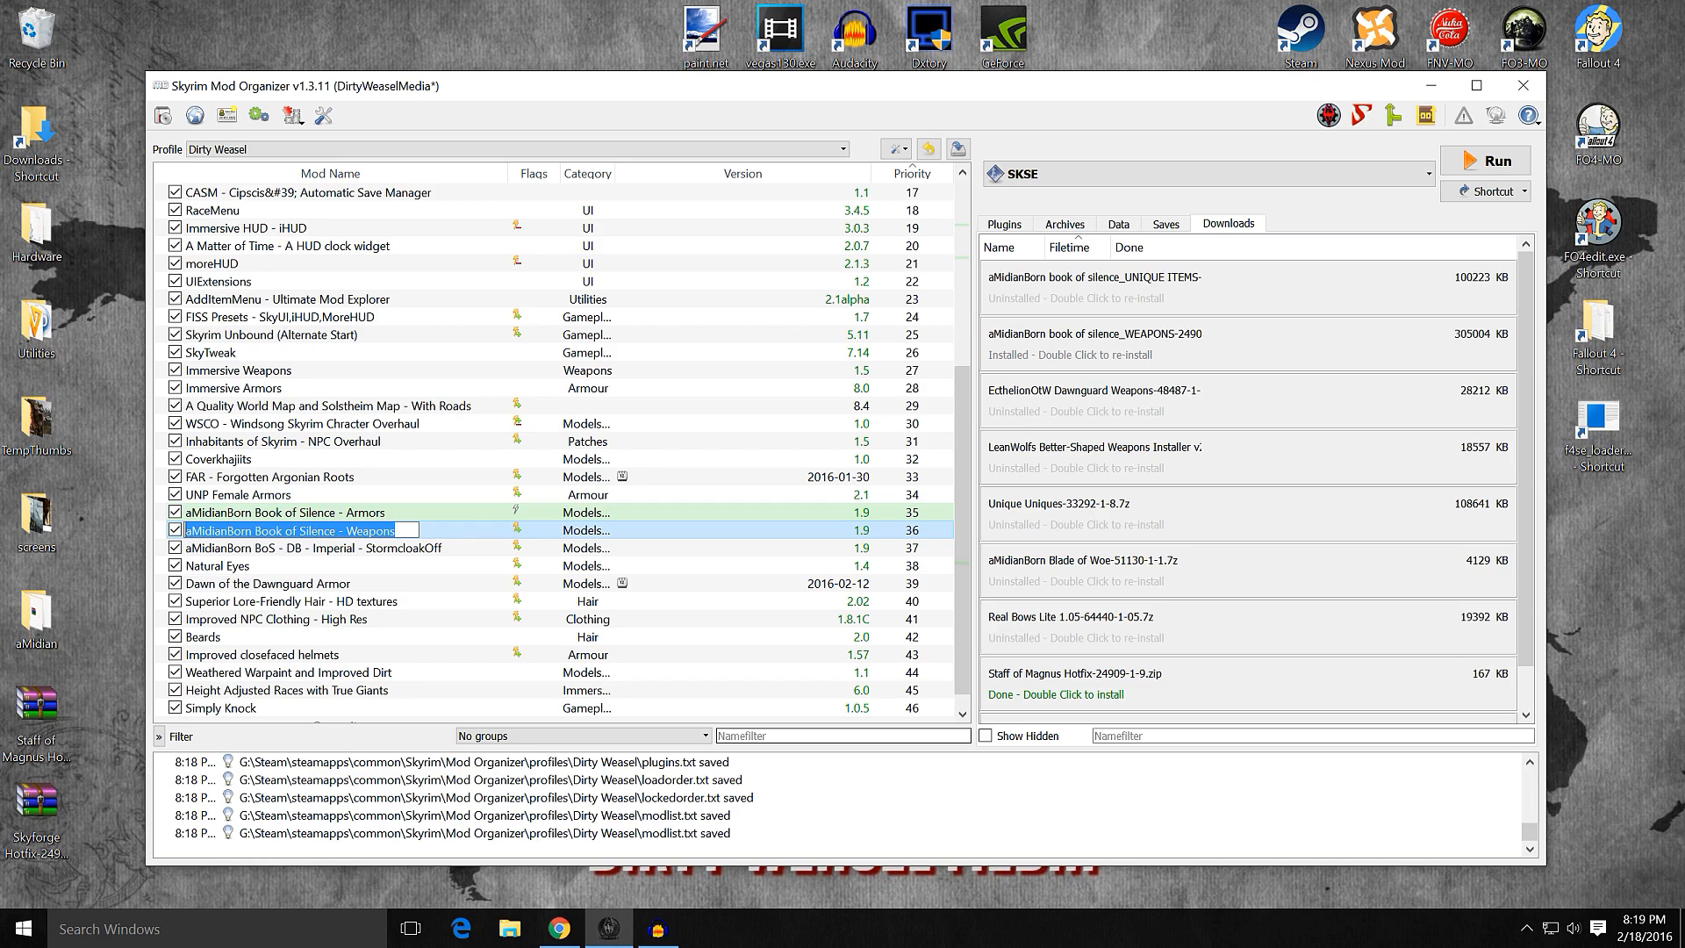
pyautogui.rightClick(253, 529)
pyautogui.click(291, 607)
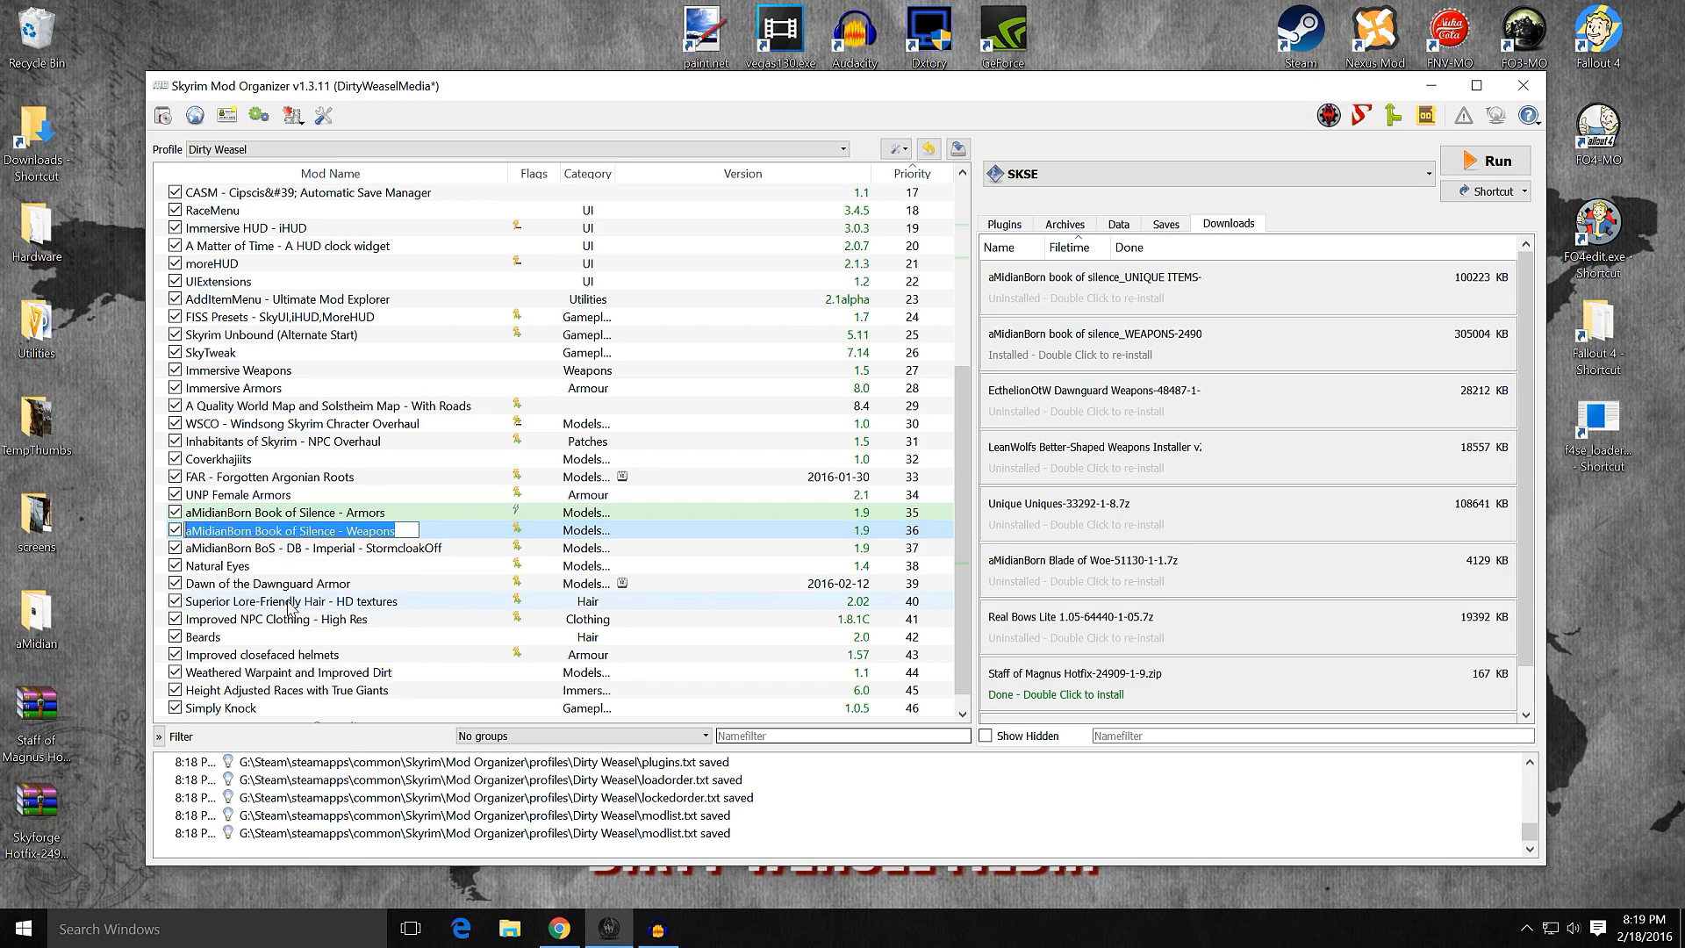
pyautogui.click(441, 530)
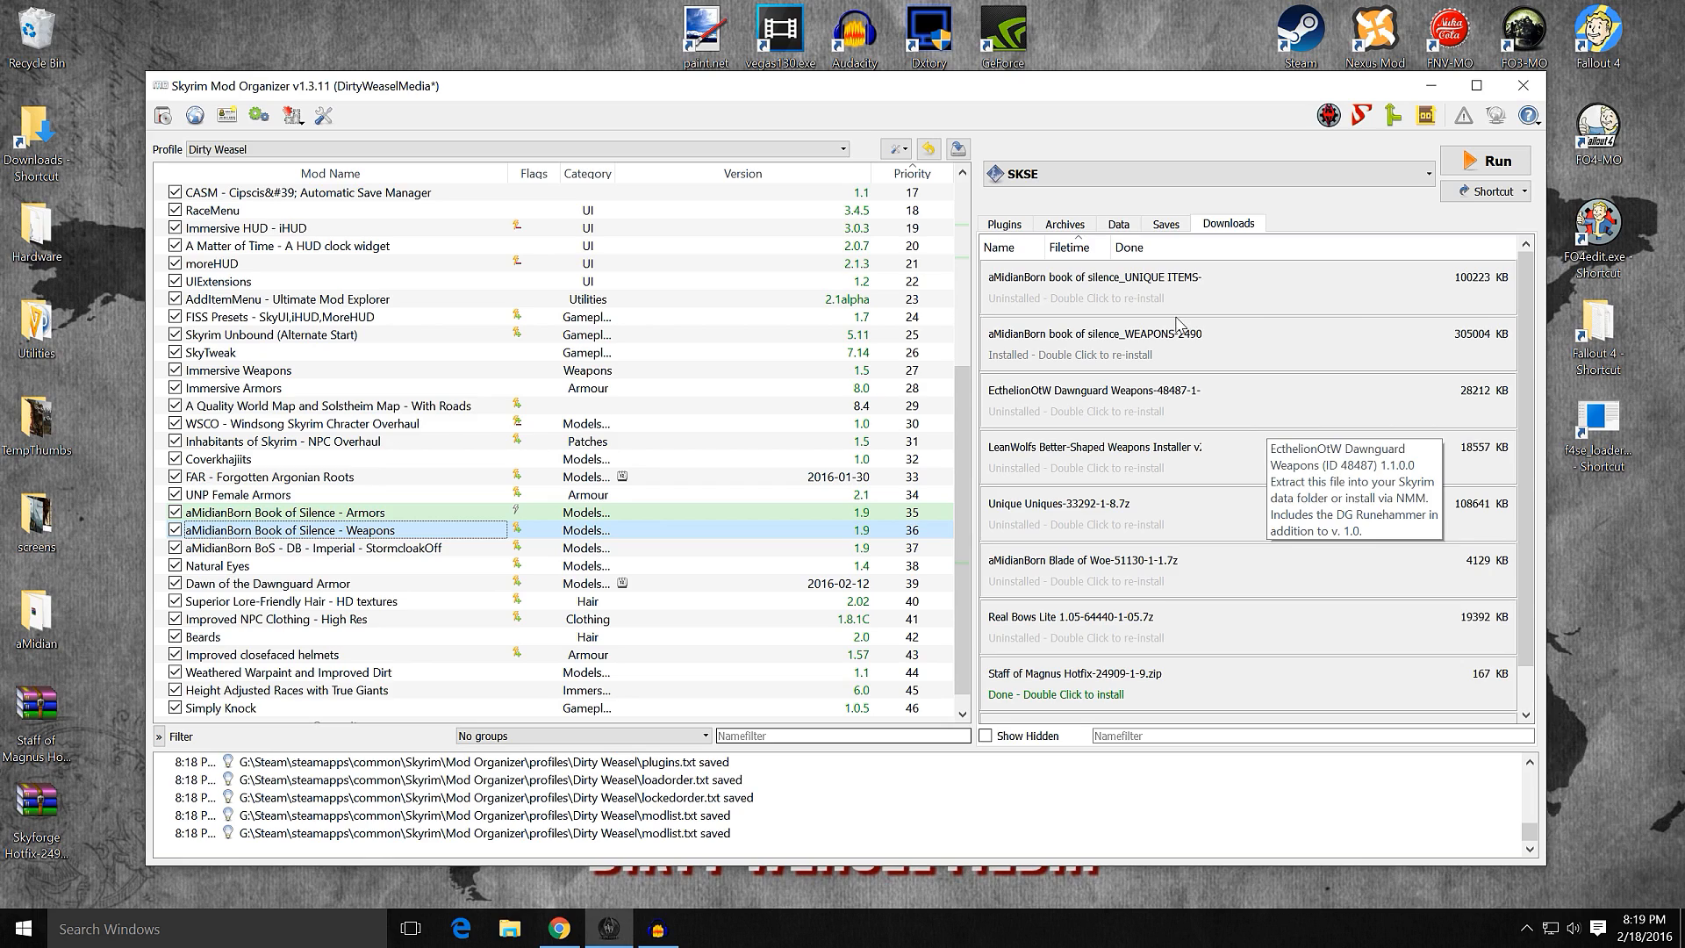
# Step: Start a manual install of Skyforge Hotfix under "aMidianBorn Book of Silence - Weapons" and set its Skyforge fix folder as the data directory
pyautogui.scroll(-1, 1229, 518)
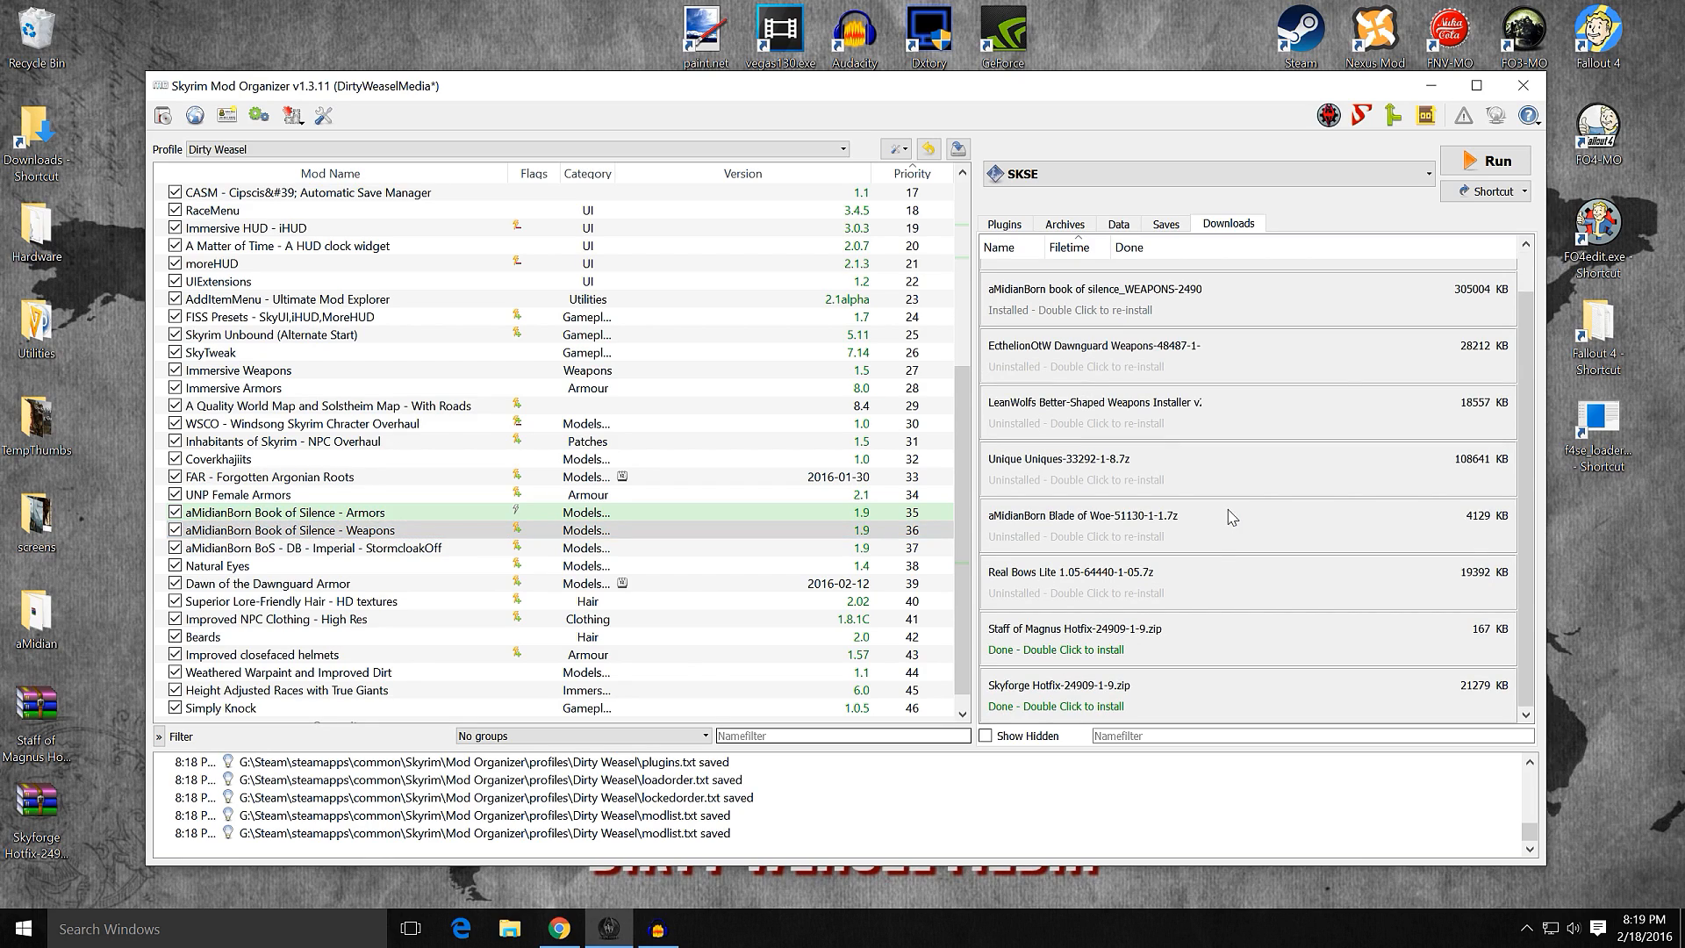
pyautogui.doubleClick(1038, 695)
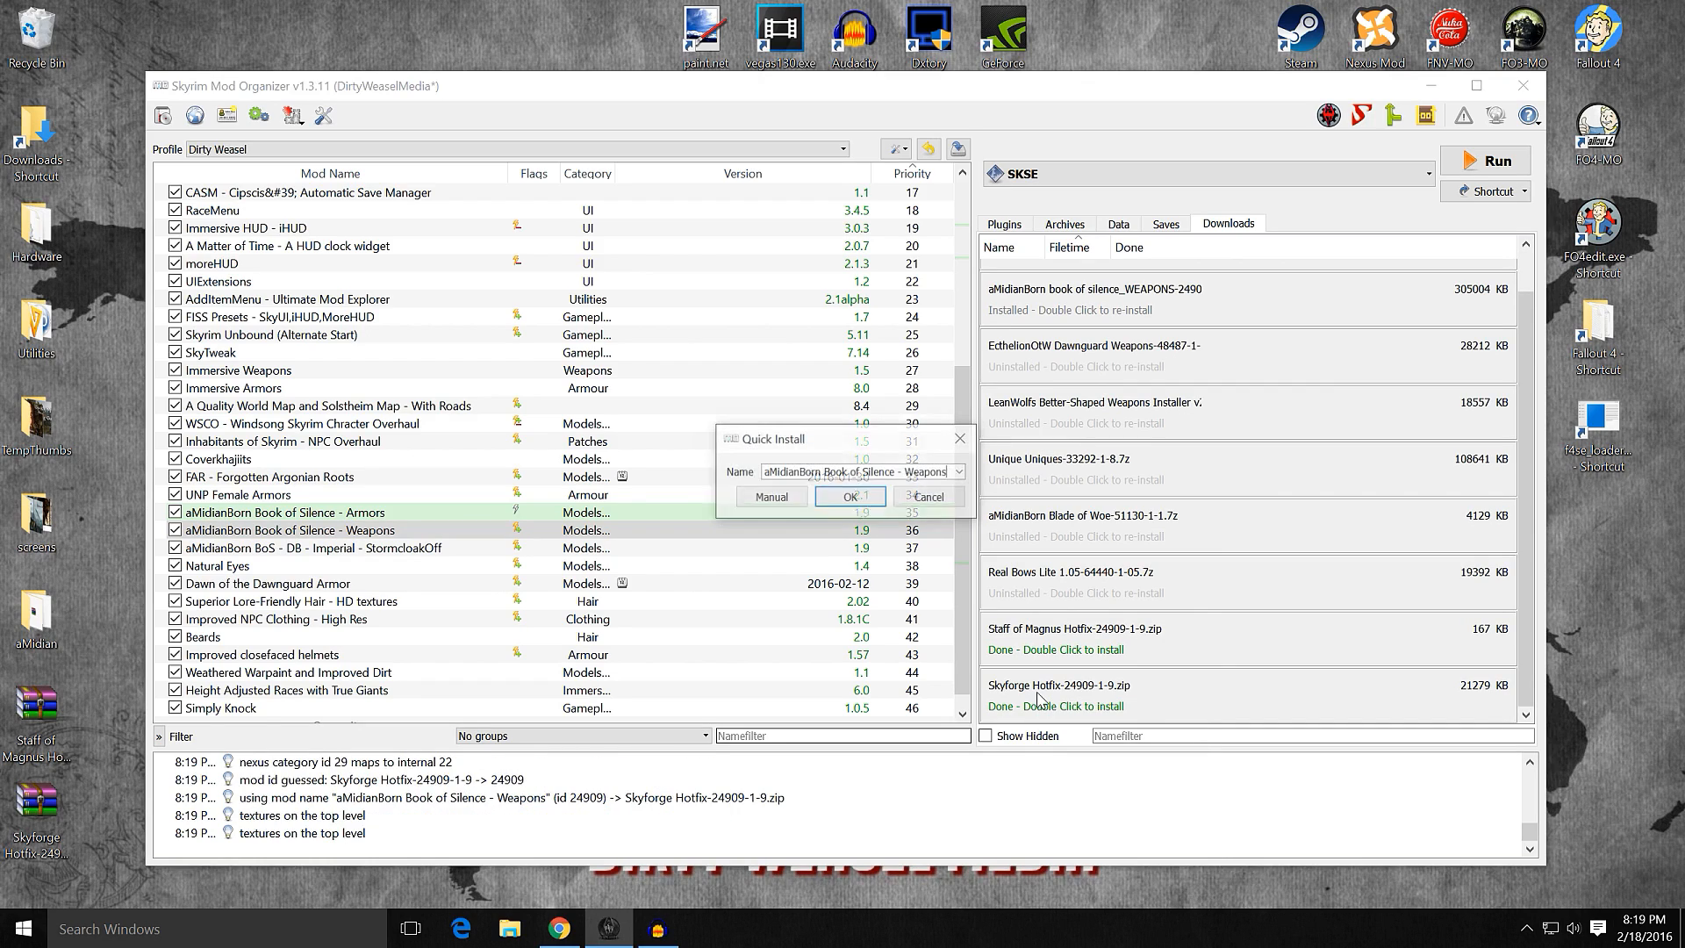
pyautogui.click(794, 497)
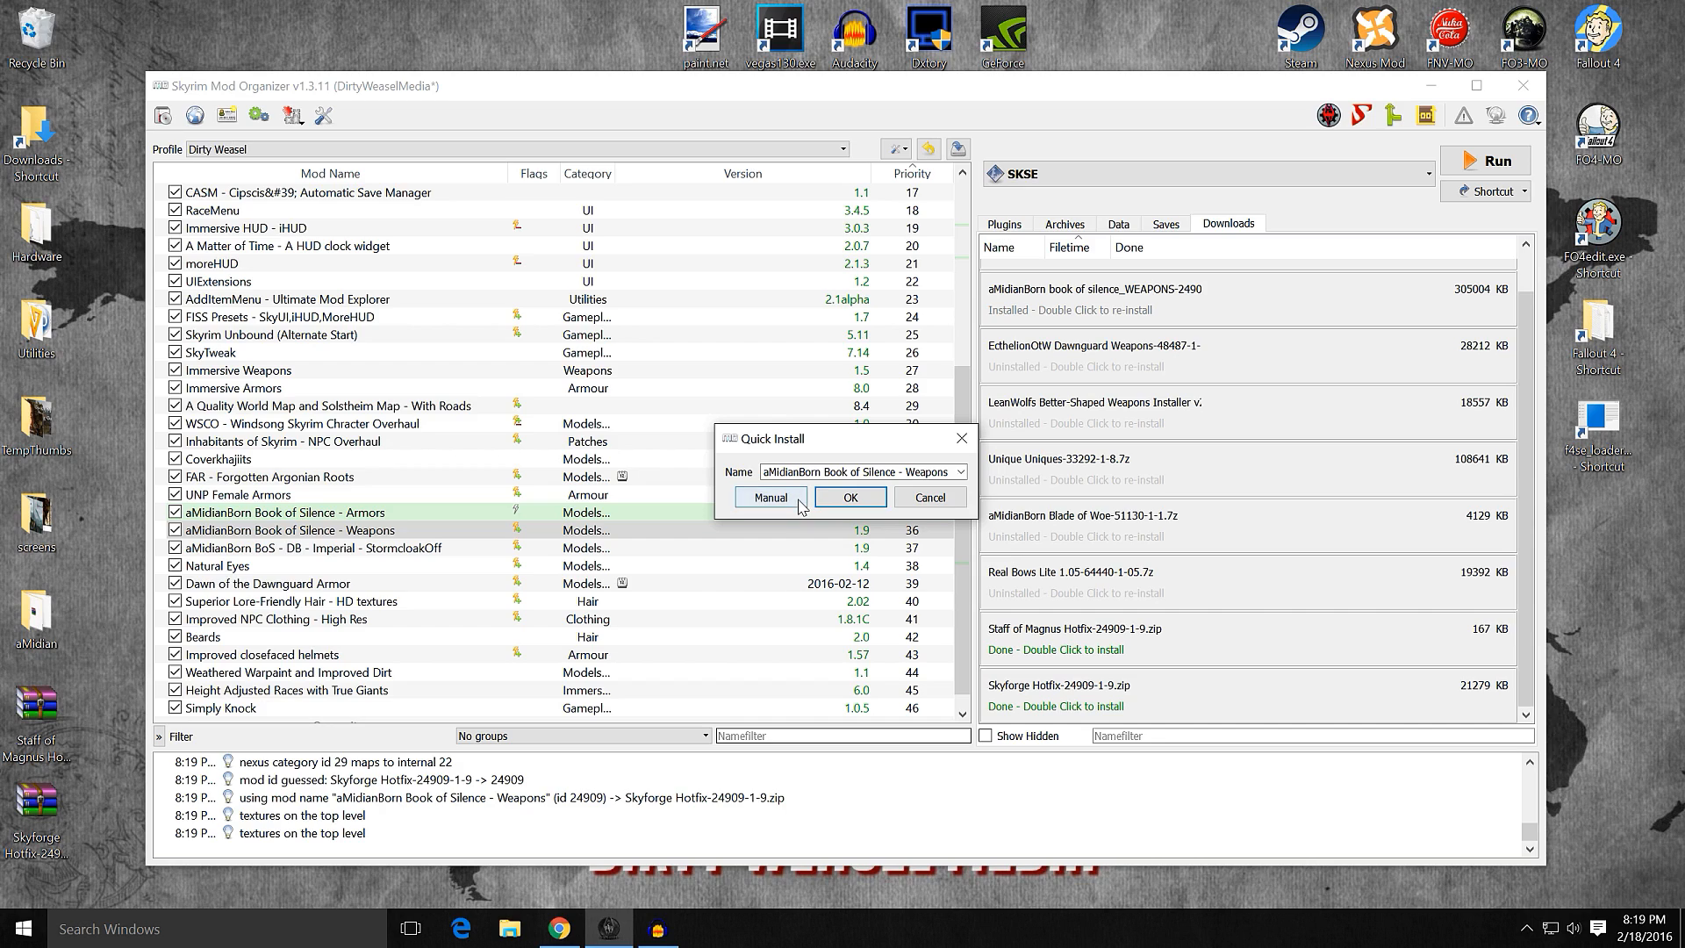
pyautogui.click(794, 499)
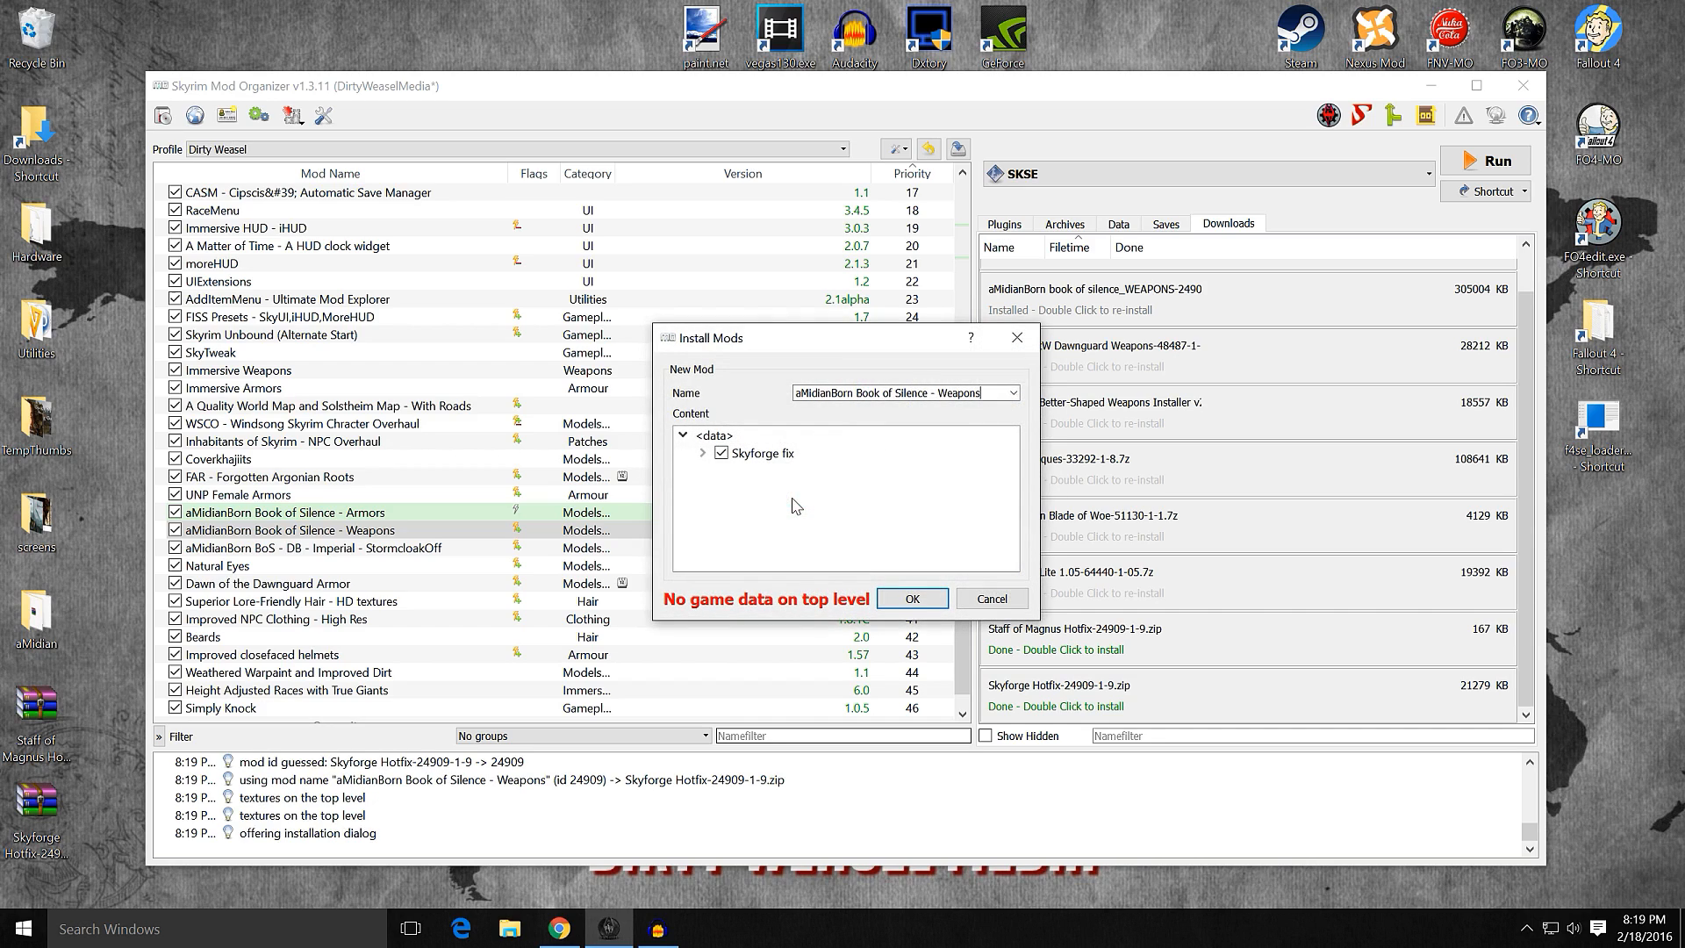
pyautogui.click(703, 453)
pyautogui.rightClick(760, 472)
pyautogui.click(794, 489)
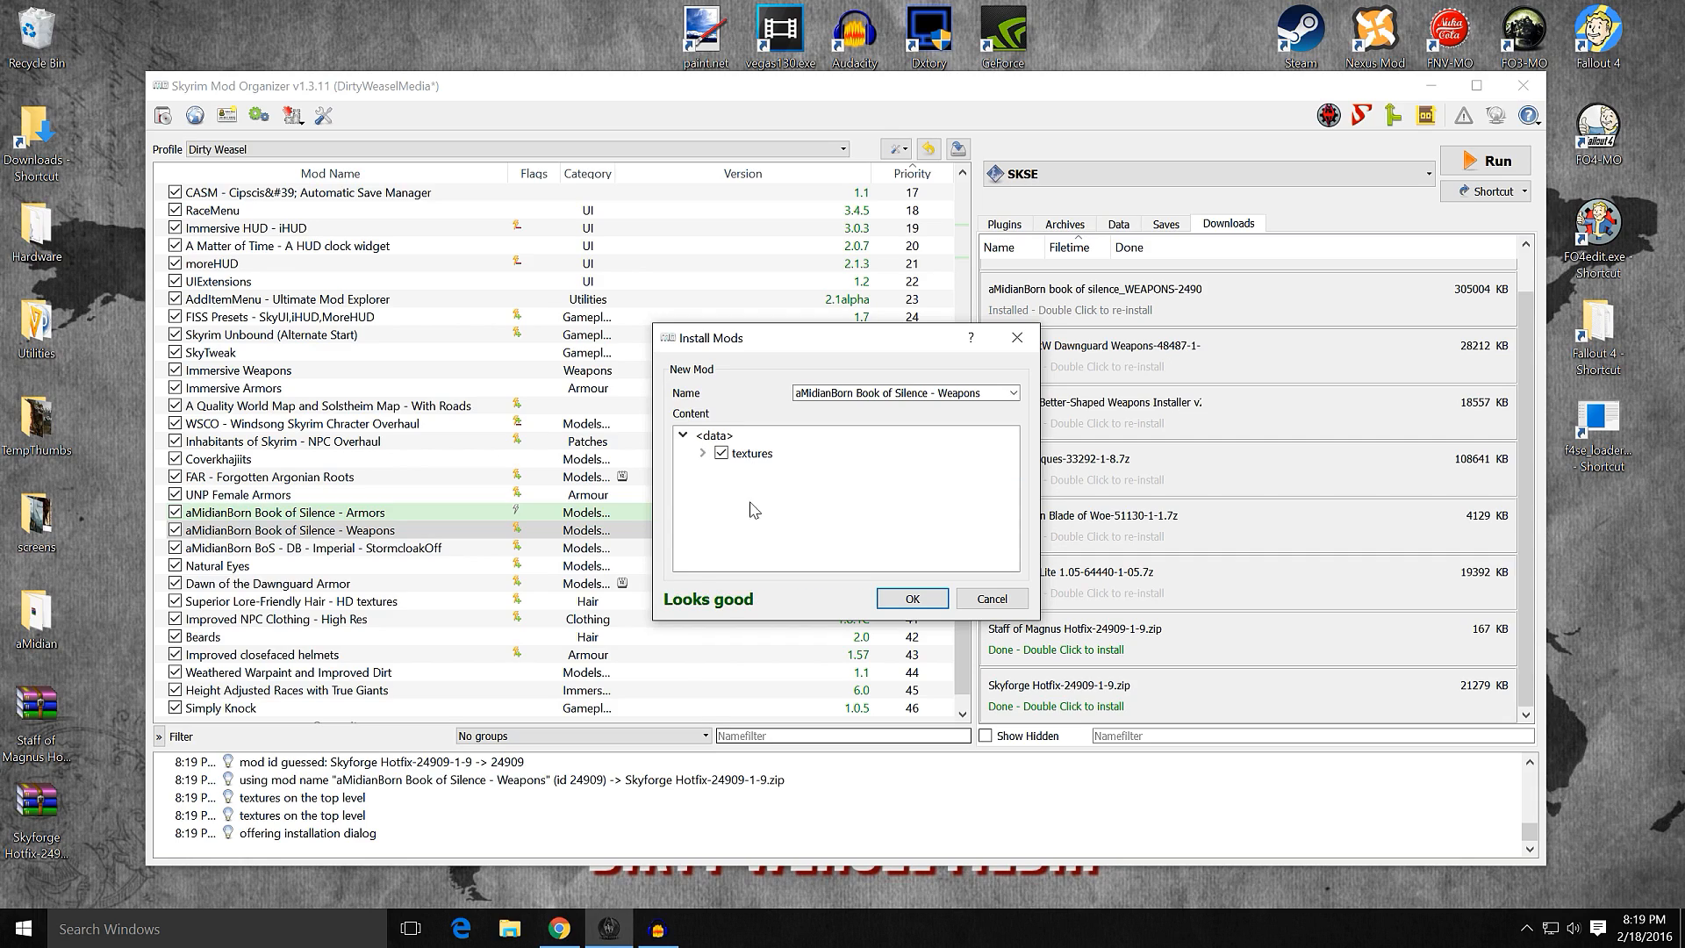
# Step: Check the hotfix's files under textures, weapons, skyforge and merge them into the existing aMidianBorn Book of Silence - Weapons mod
pyautogui.click(703, 453)
pyautogui.click(722, 470)
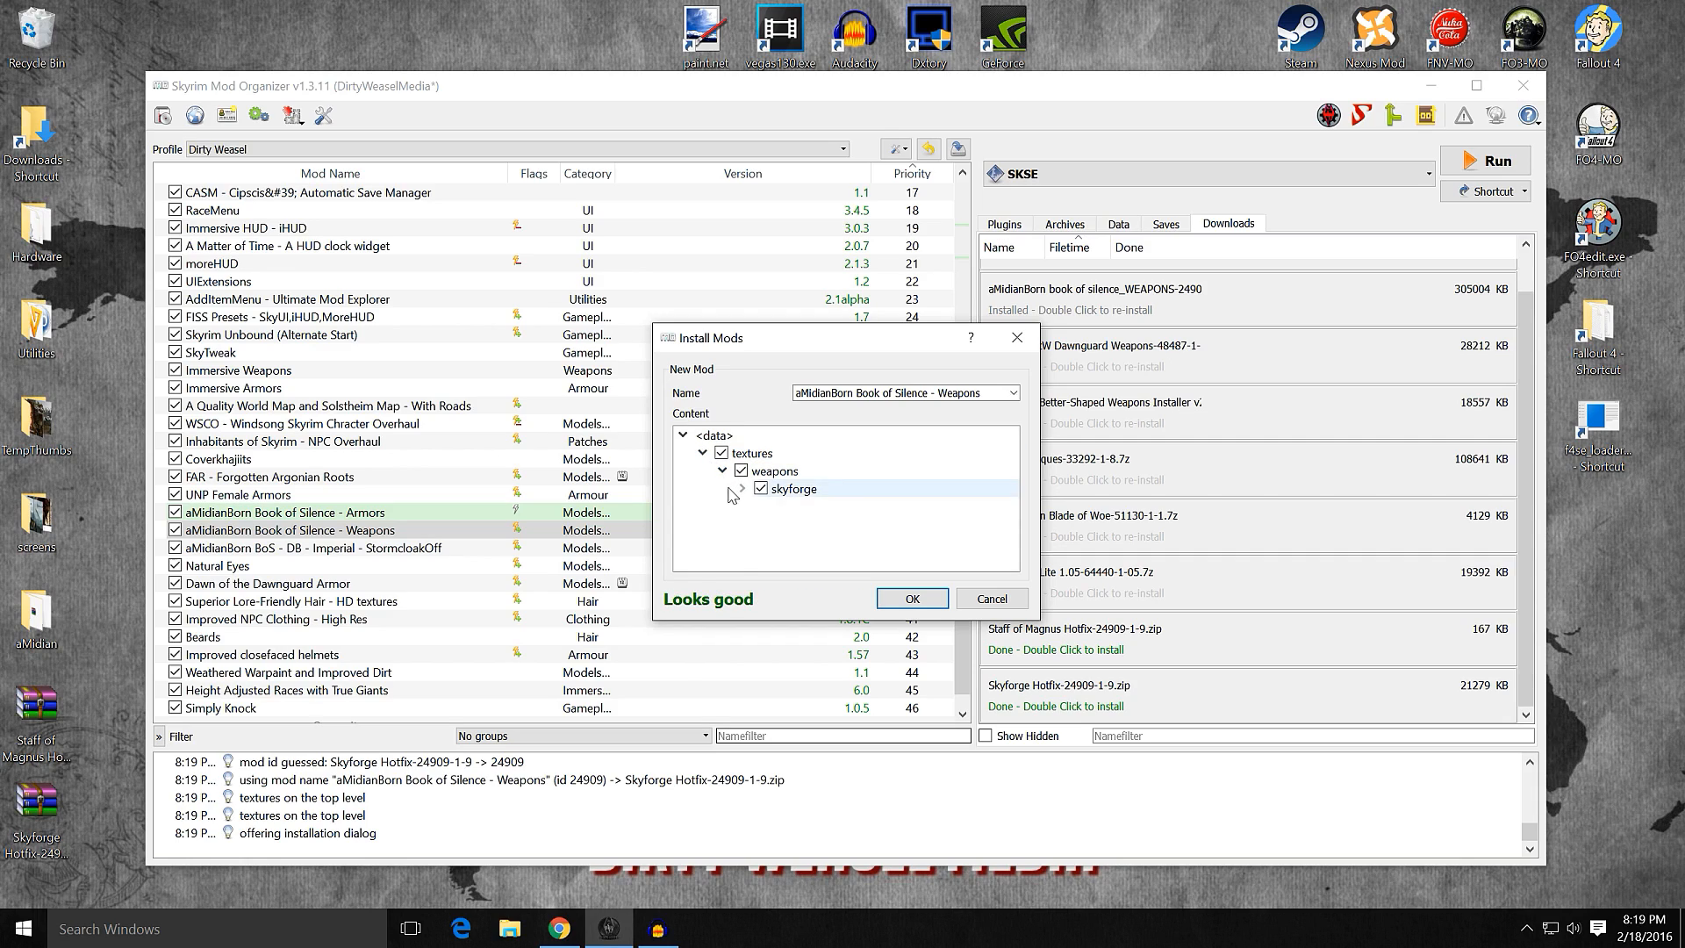
pyautogui.click(742, 488)
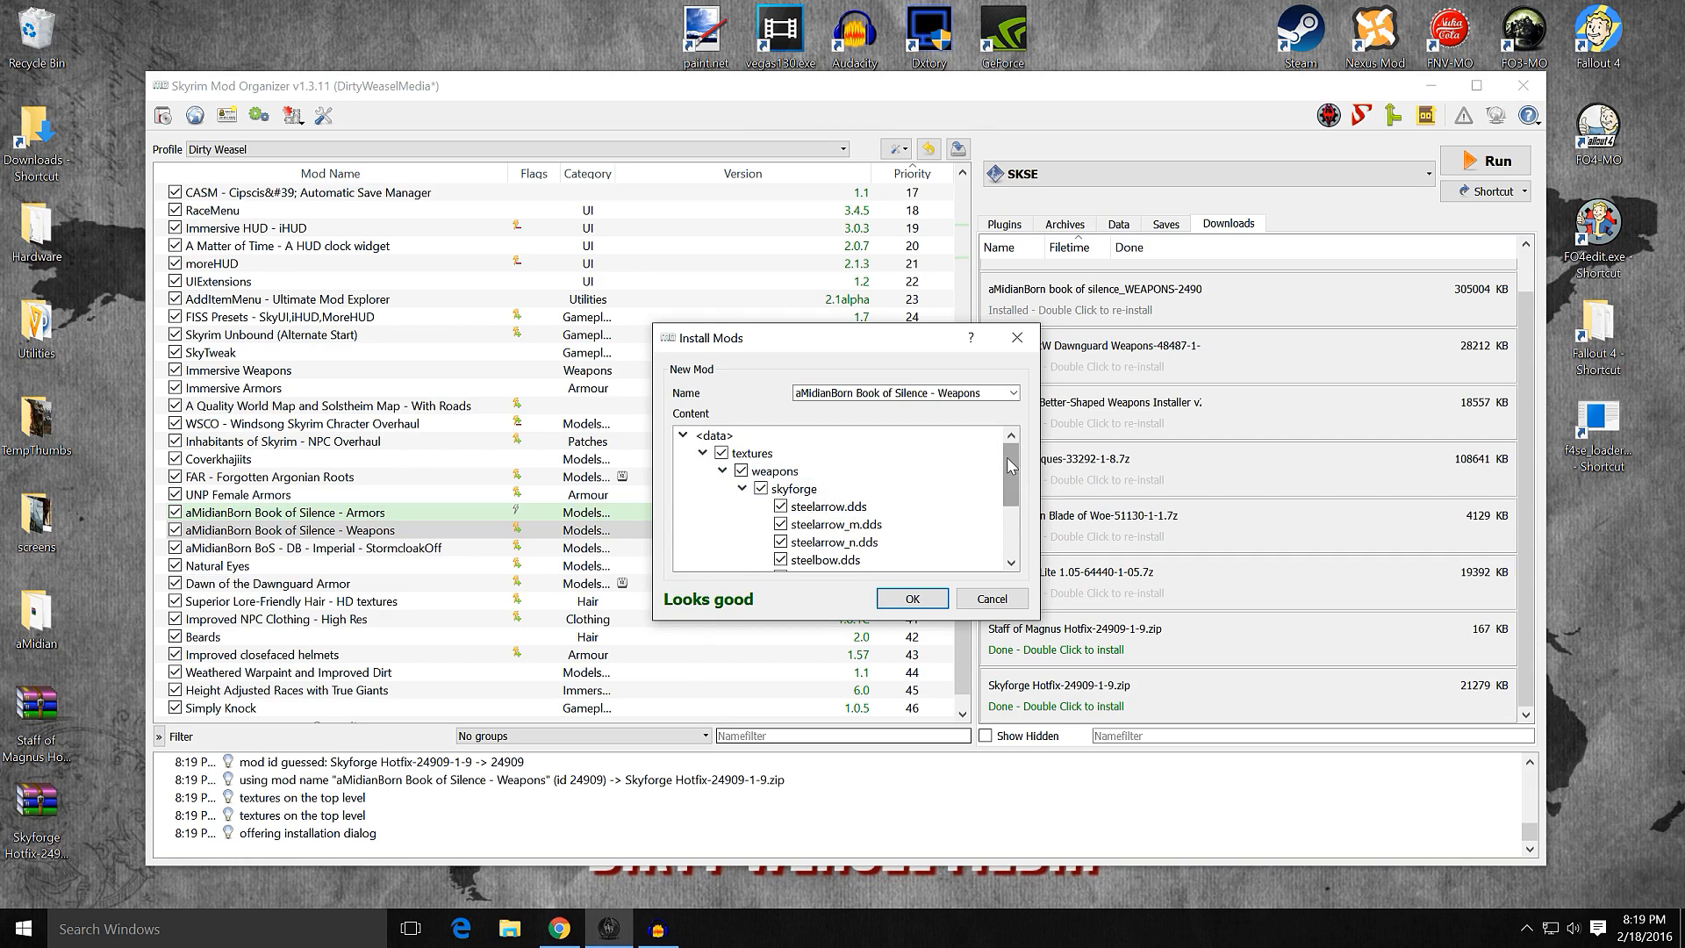
pyautogui.moveTo(1007, 465); pyautogui.dragTo(1007, 510)
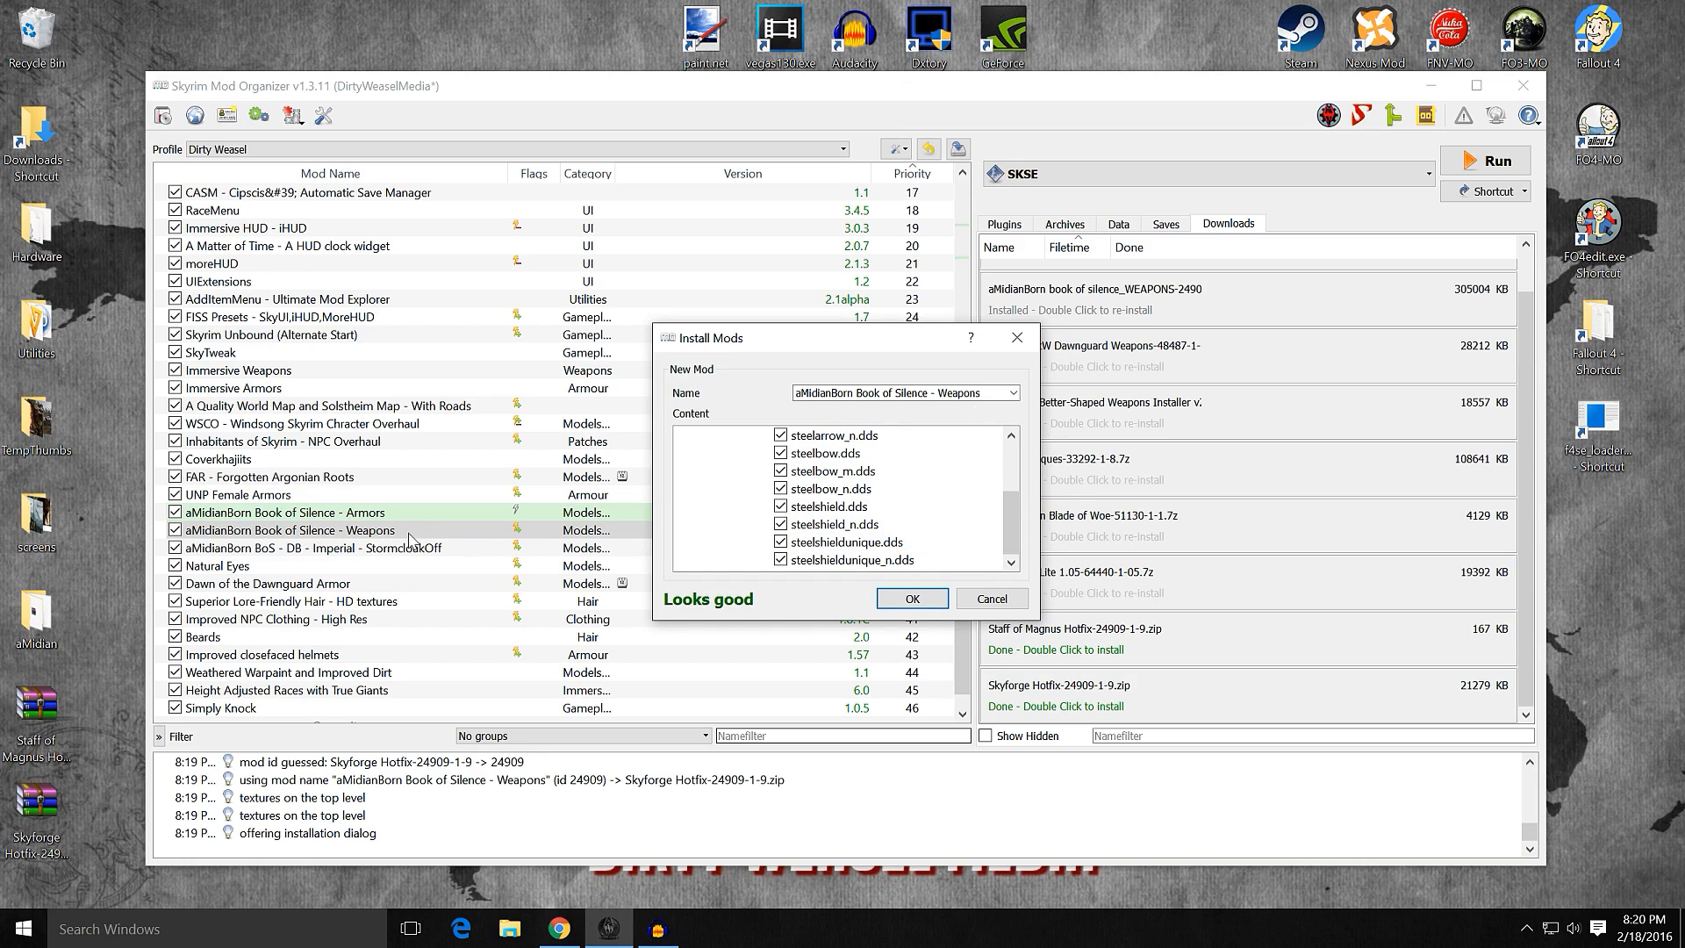
pyautogui.click(904, 599)
pyautogui.click(792, 494)
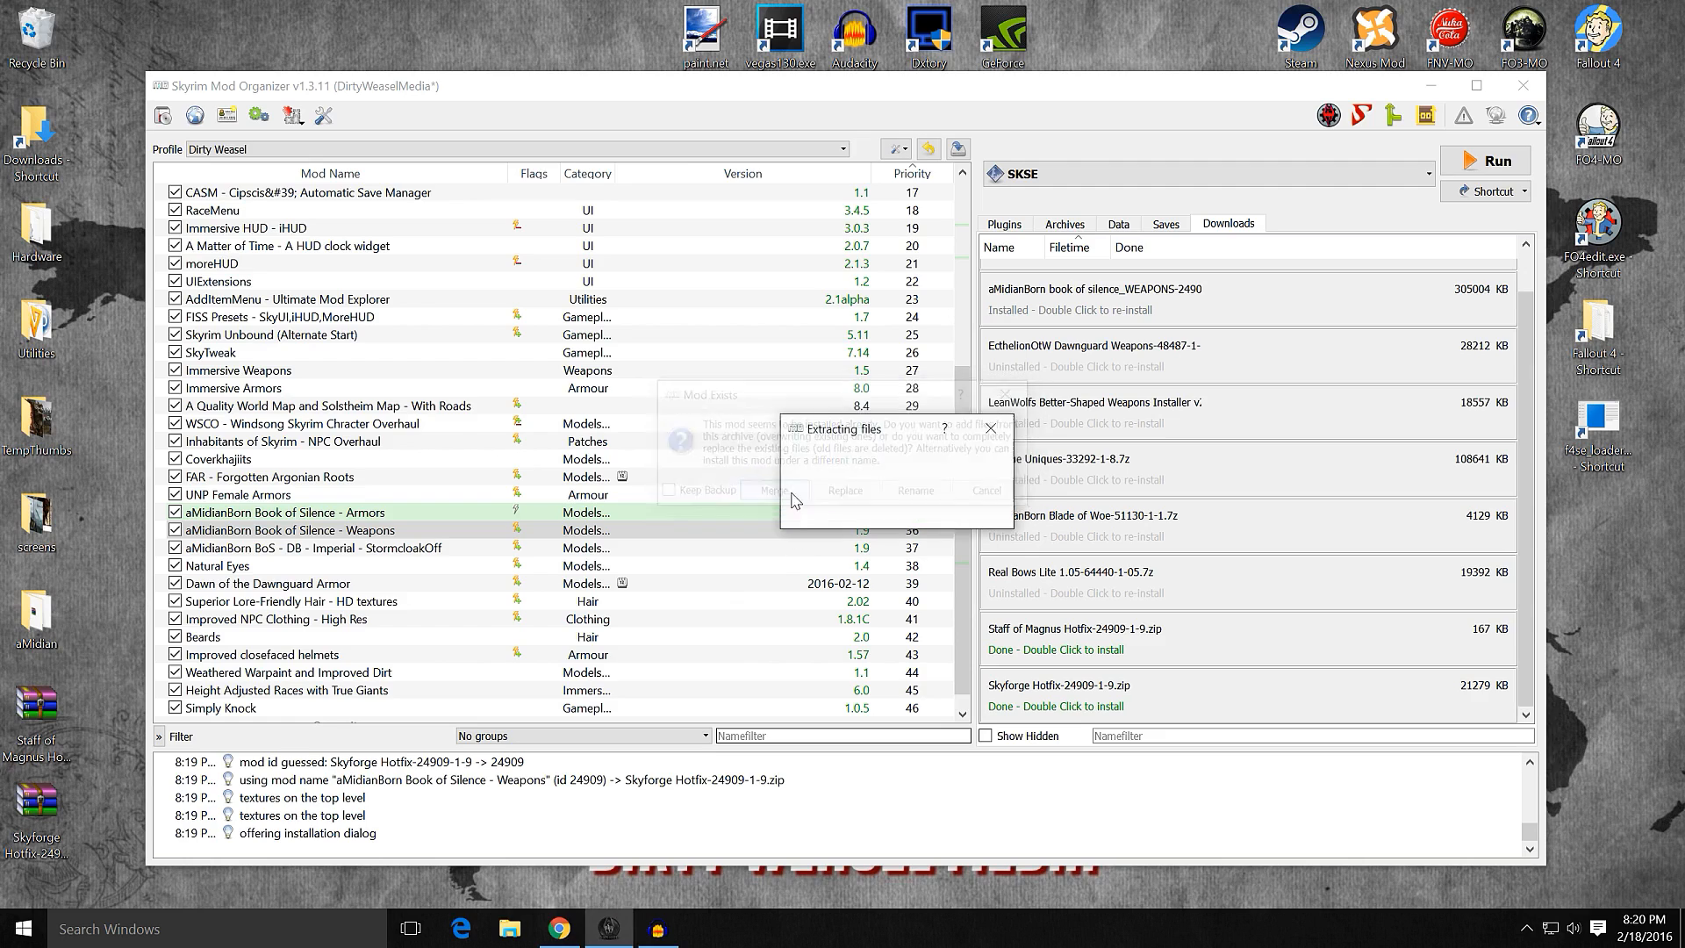
pyautogui.click(442, 534)
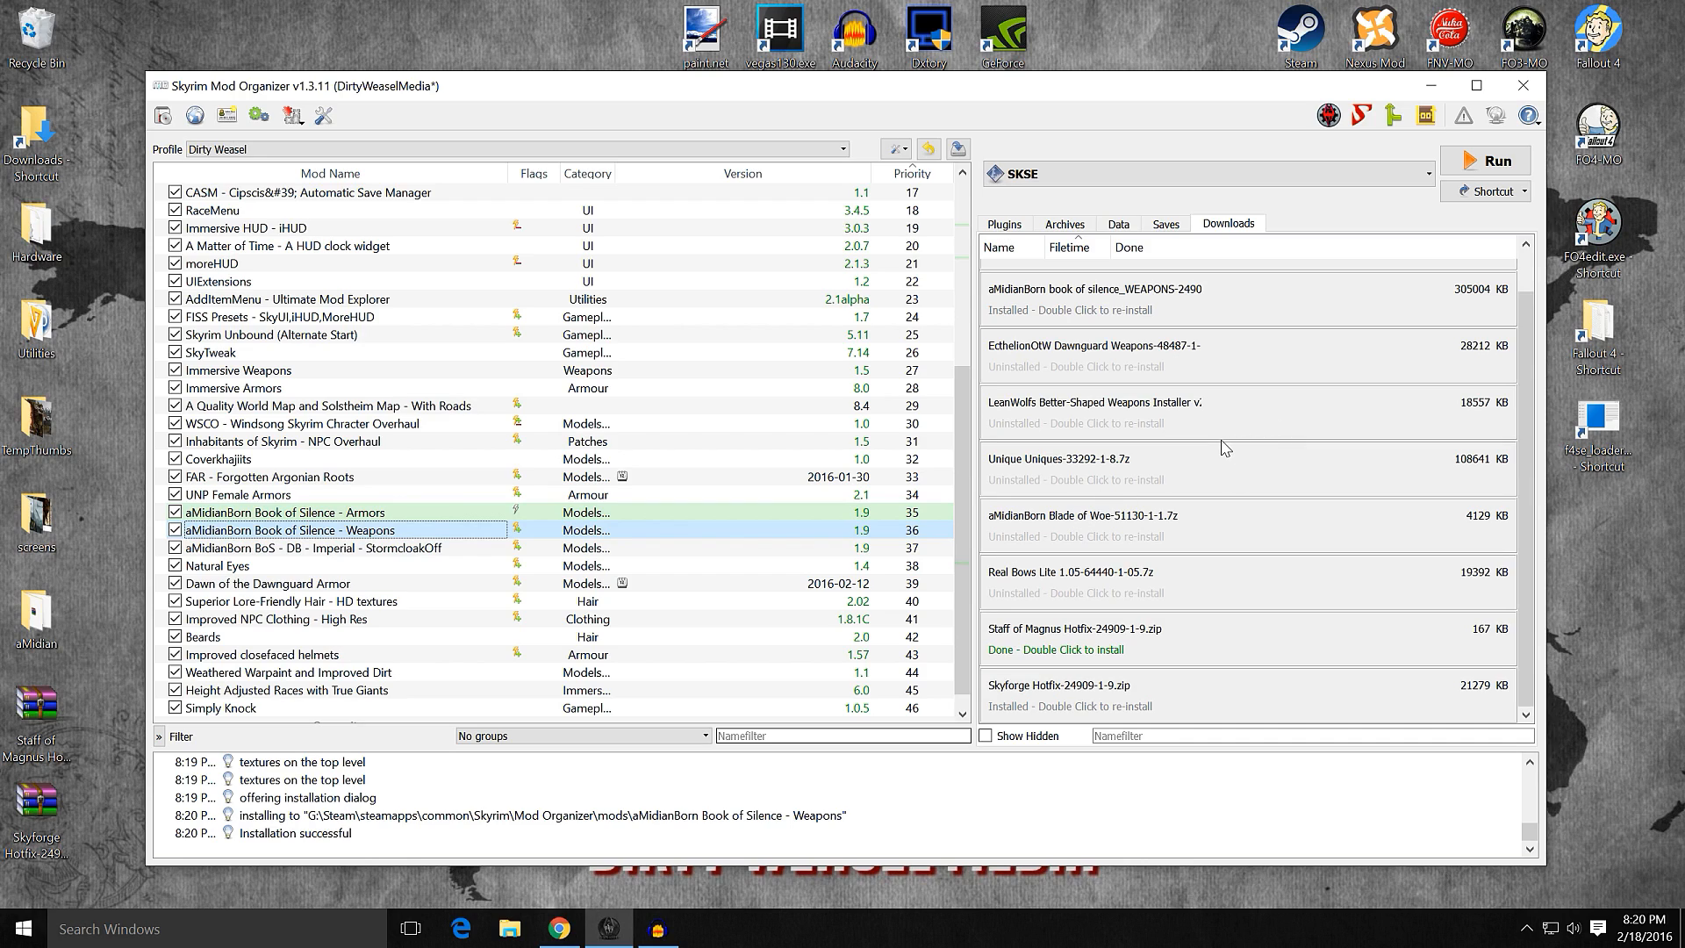
# Step: Remove the aMidianBorn book of silence_WEAPONS and Skyforge Hotfix archives from the downloads view without deleting them
pyautogui.rightClick(1148, 313)
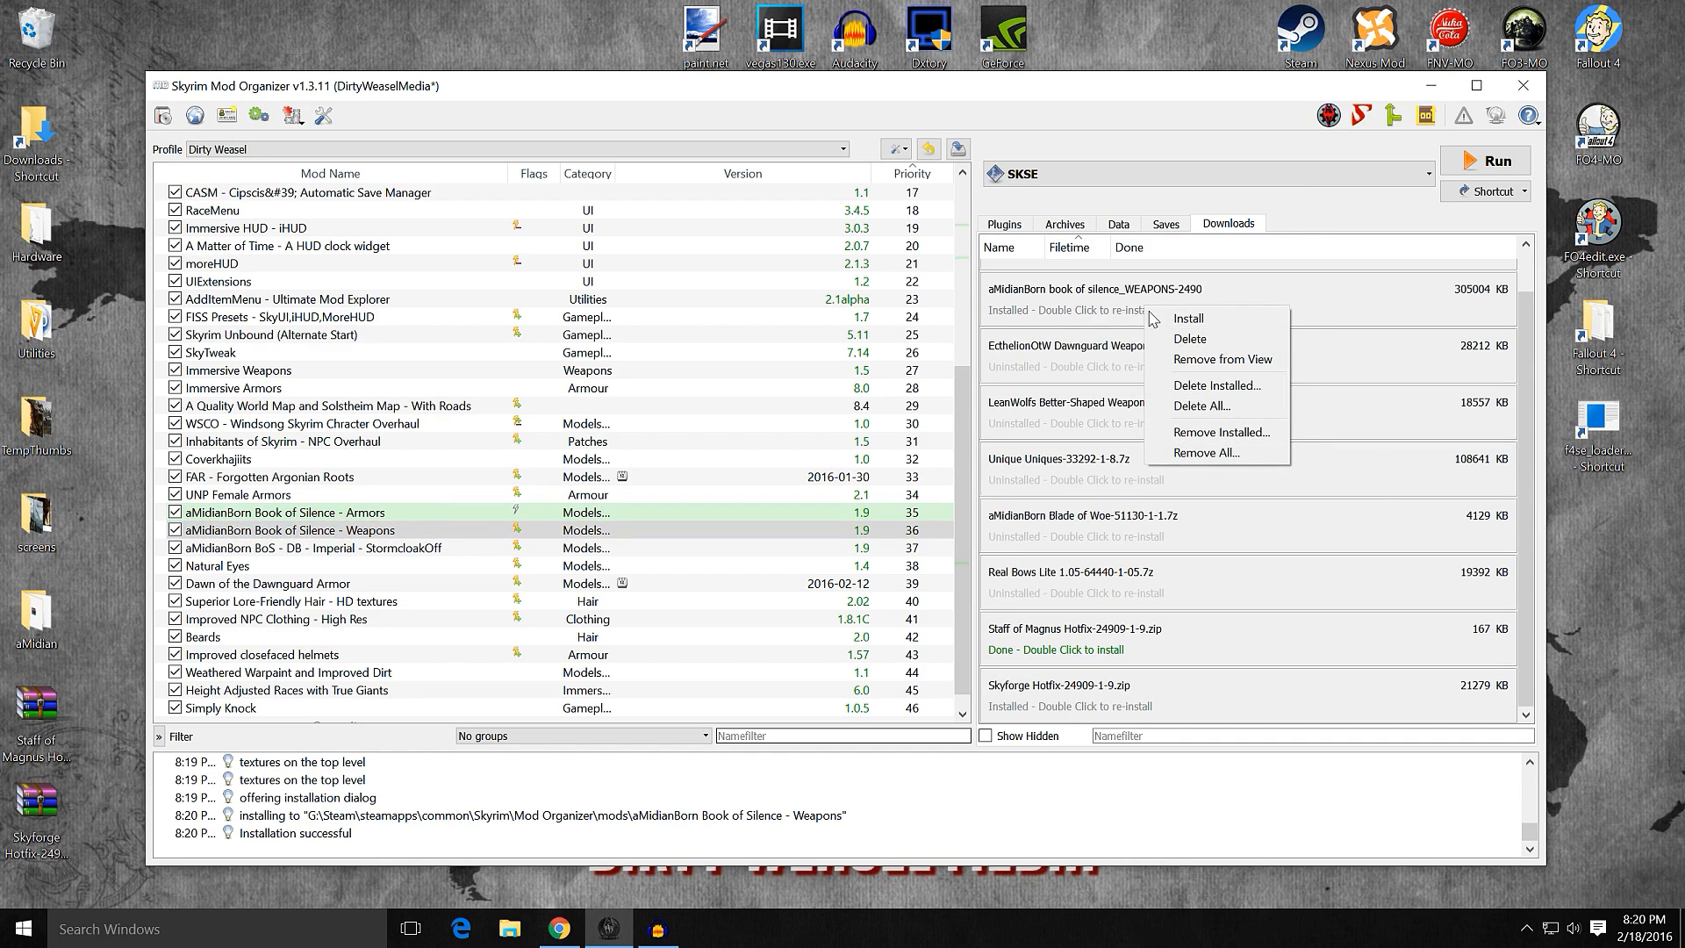
pyautogui.click(1188, 359)
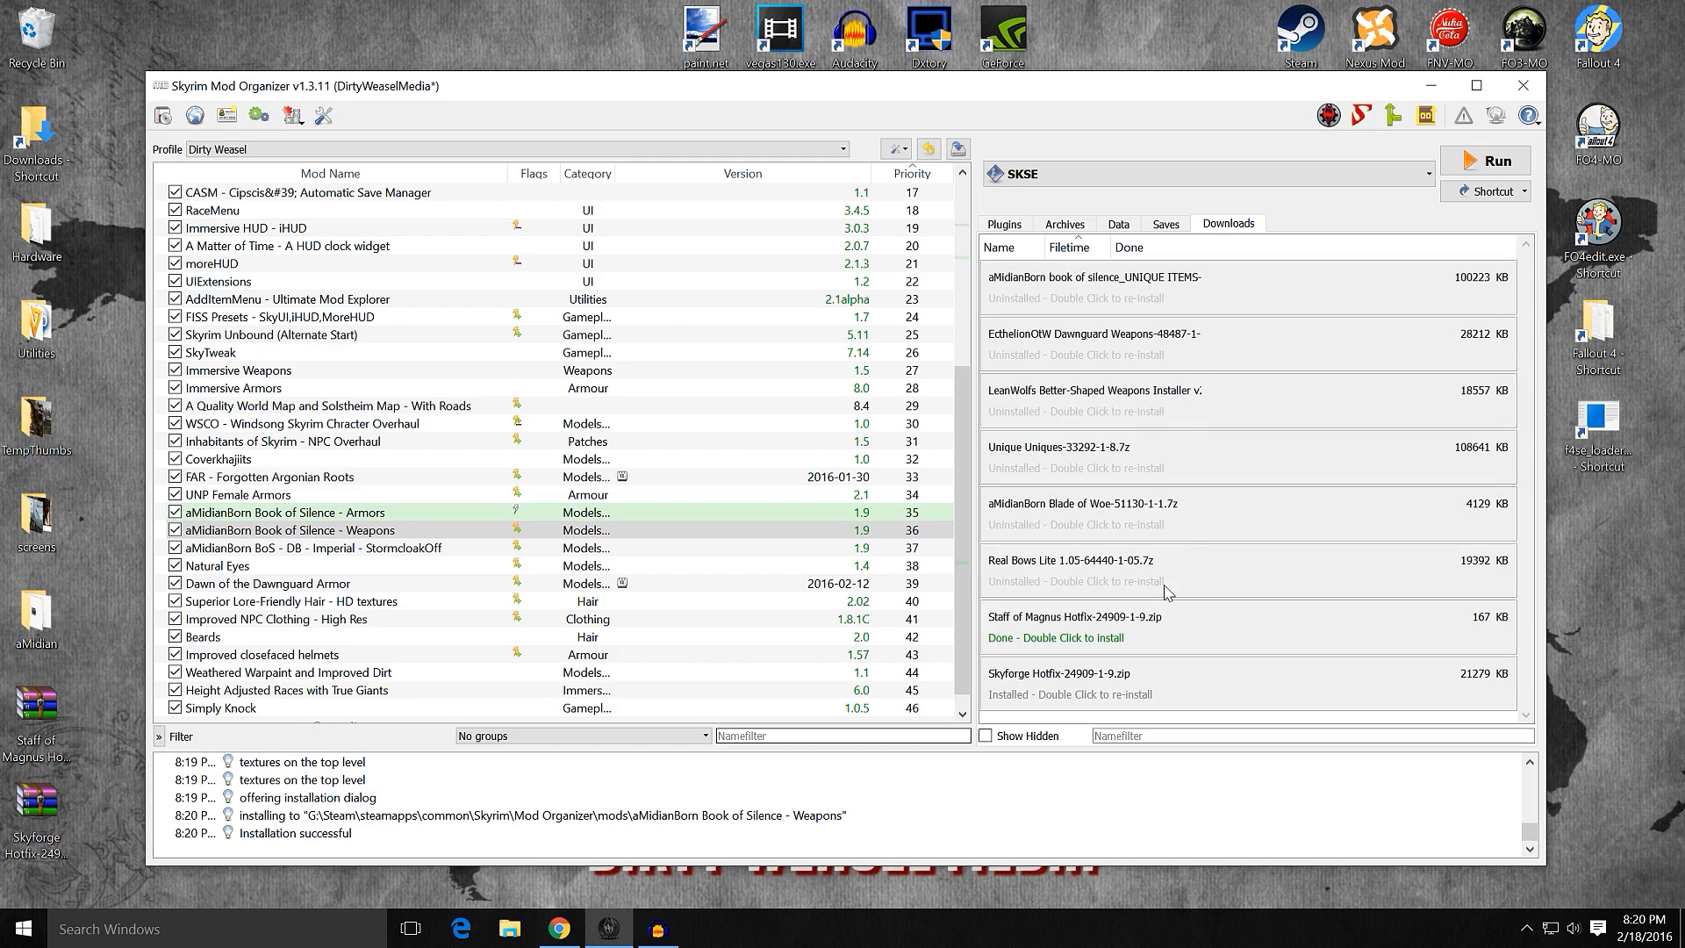
pyautogui.rightClick(1135, 689)
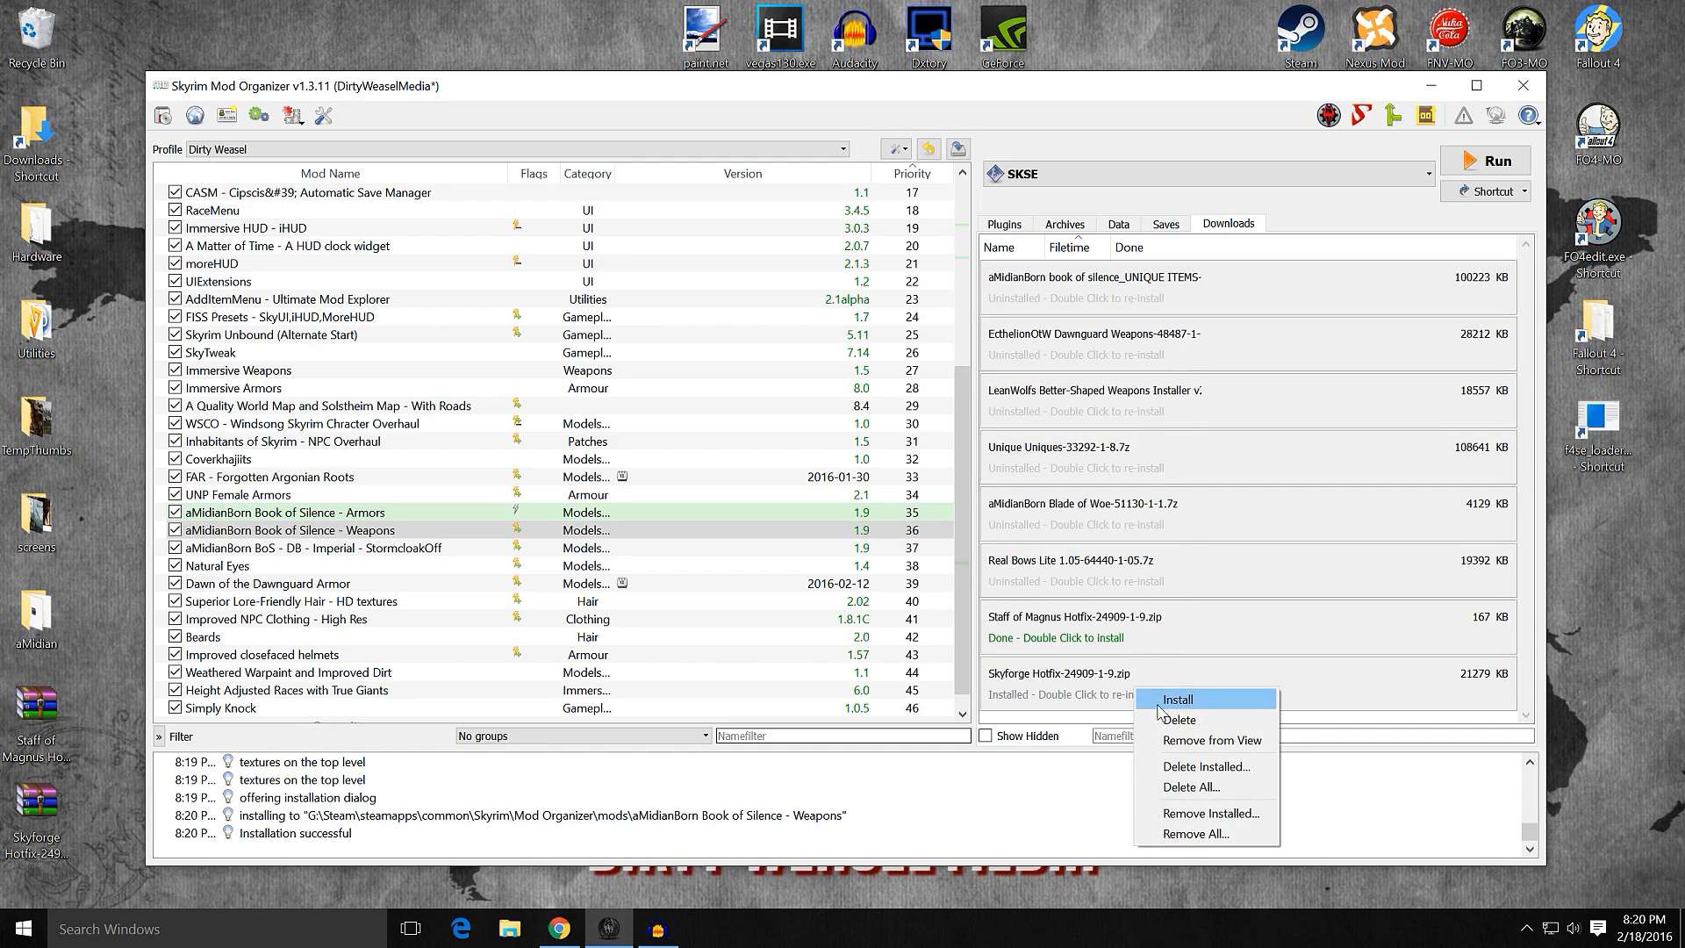
pyautogui.click(1180, 734)
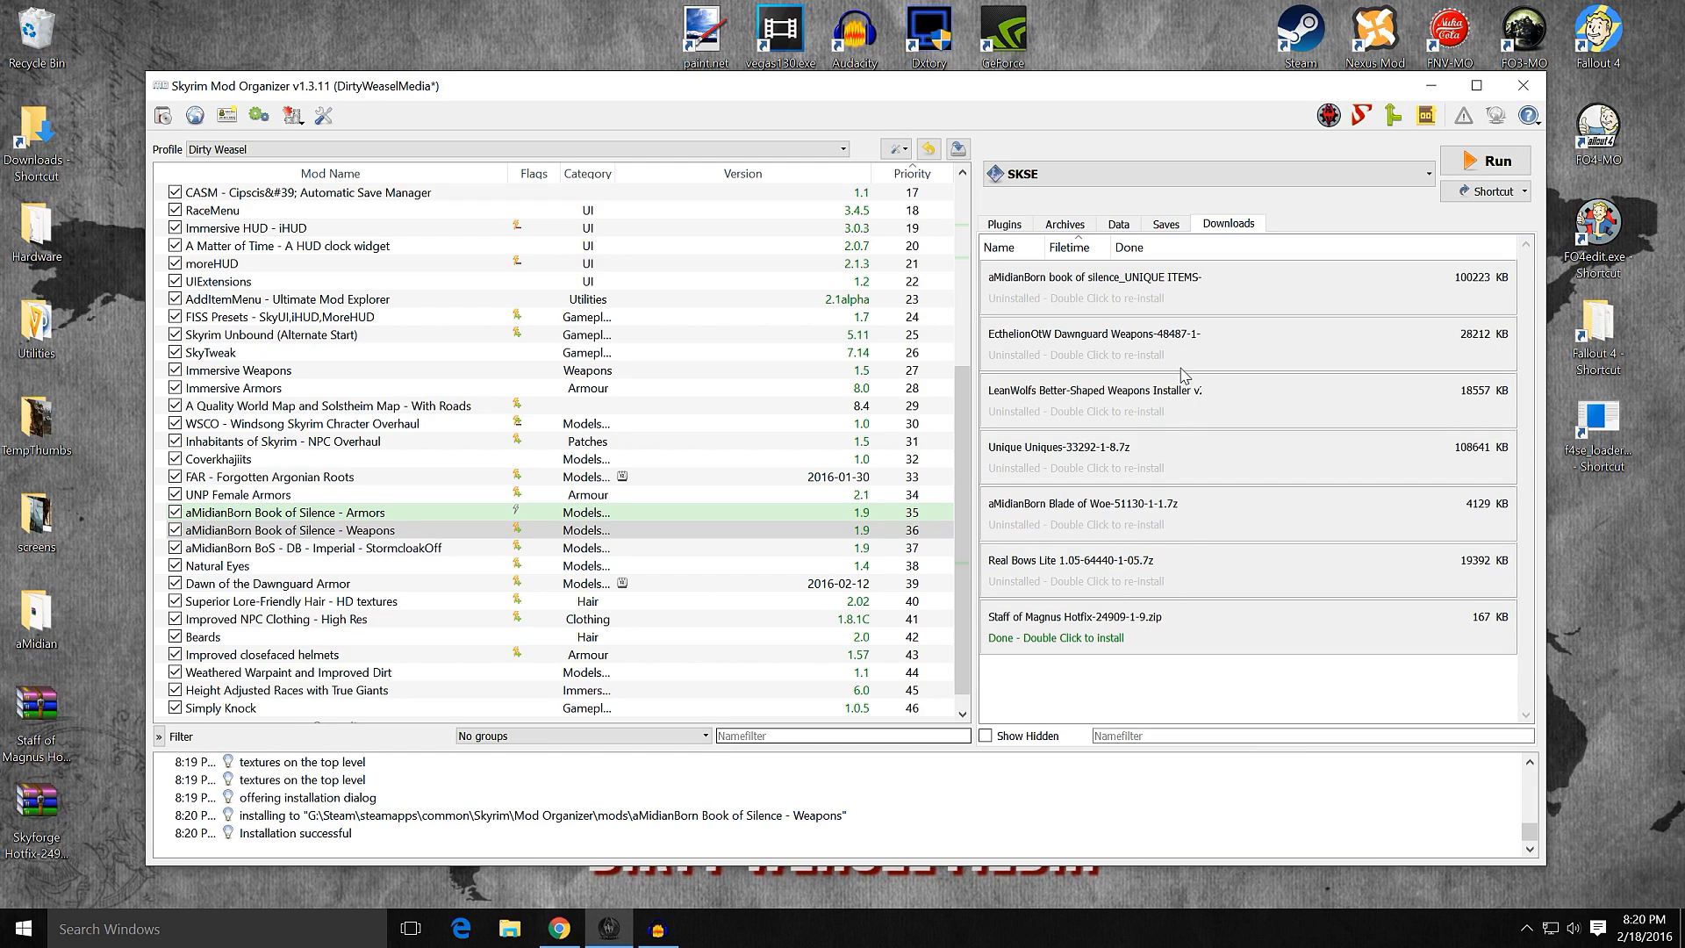
# Step: Start a manual install of the aMidianBorn Blade of Woe download under the name "aMidianBorn Book of Silence - Weapons"
pyautogui.doubleClick(1129, 522)
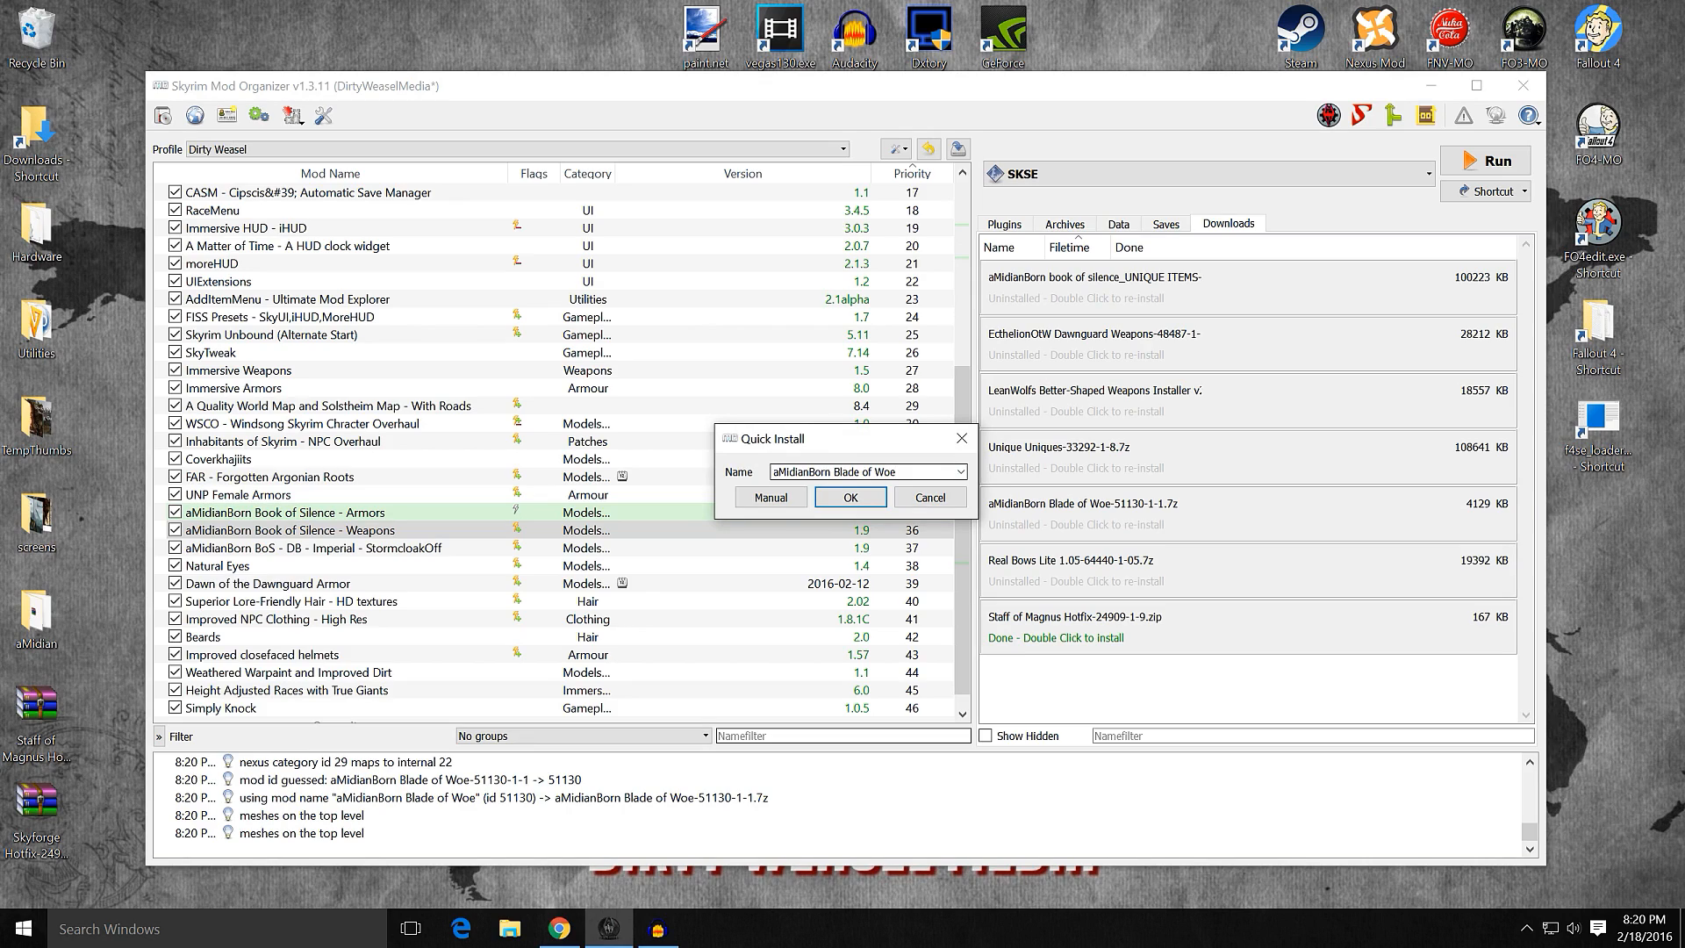
pyautogui.rightClick(795, 472)
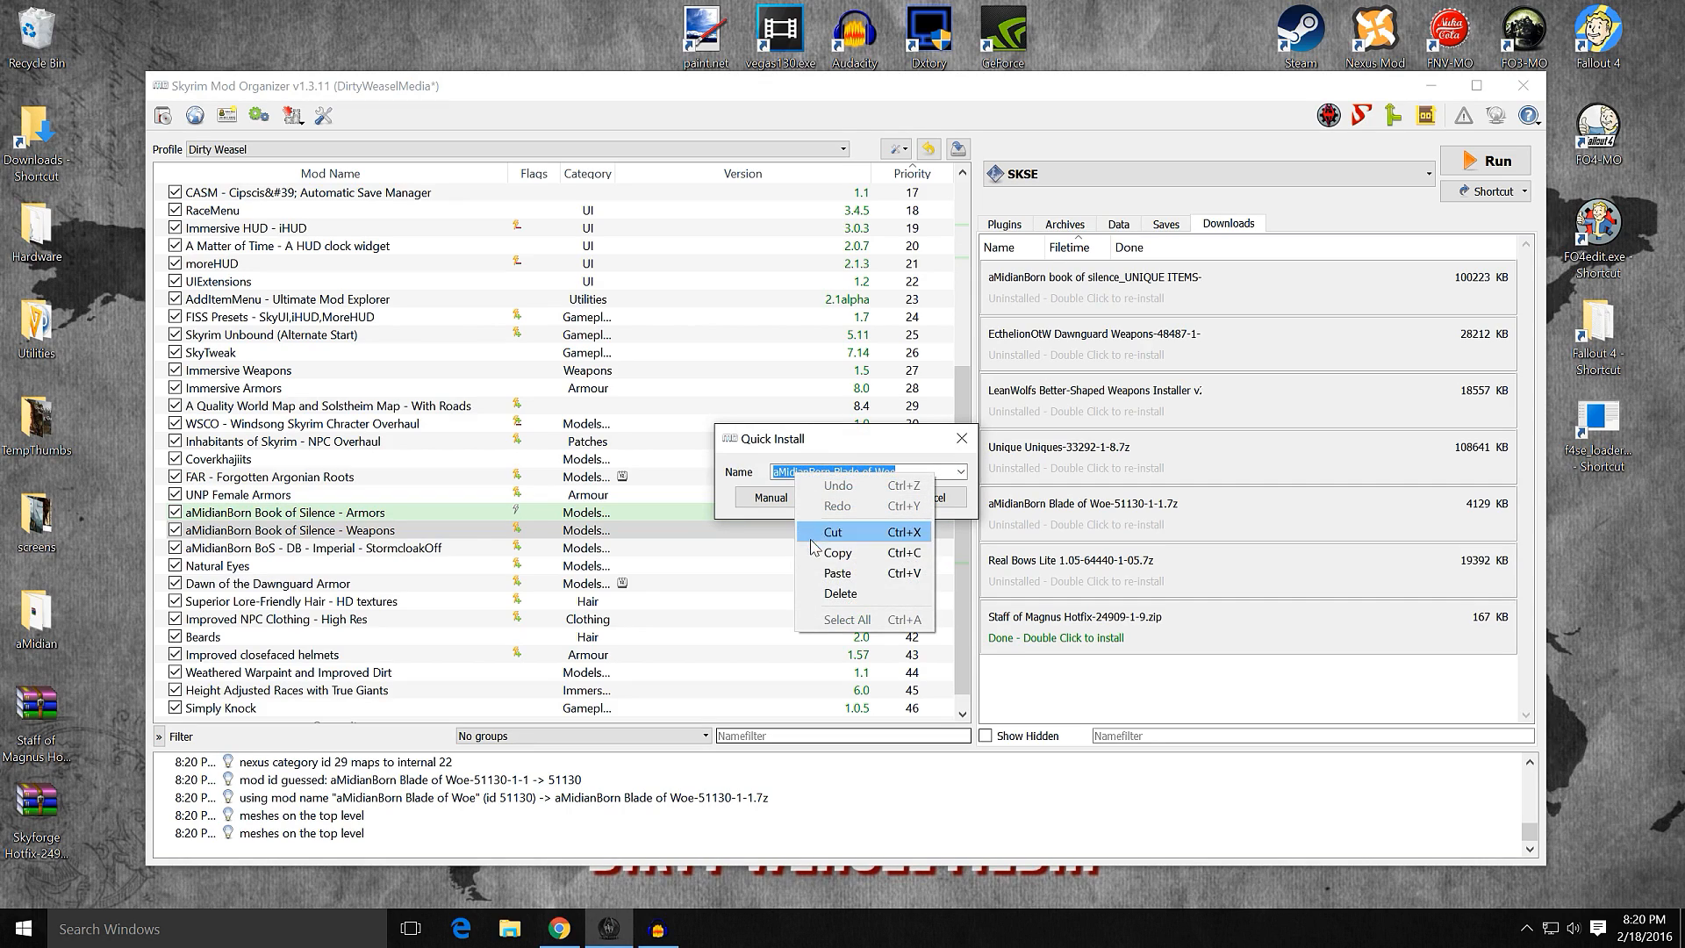
pyautogui.click(835, 573)
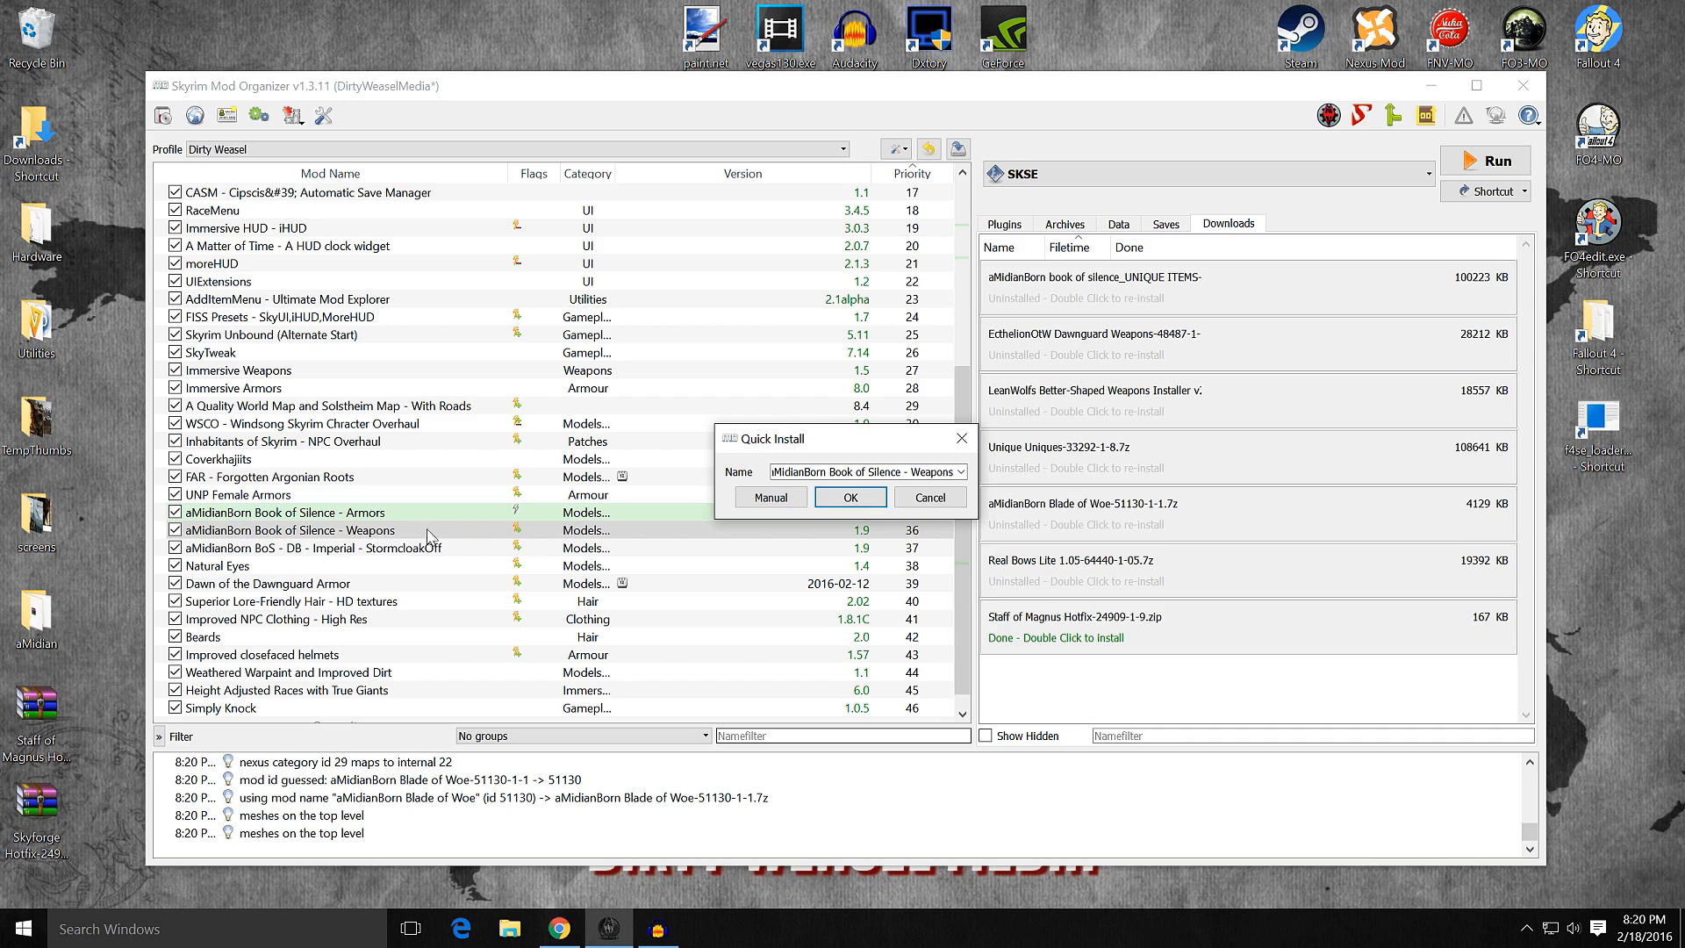
pyautogui.click(780, 500)
# Step: Set the Blade of Woe folder holding meshes and textures as the data directory and merge it into the existing weapons mod
pyautogui.rightClick(756, 458)
pyautogui.click(765, 471)
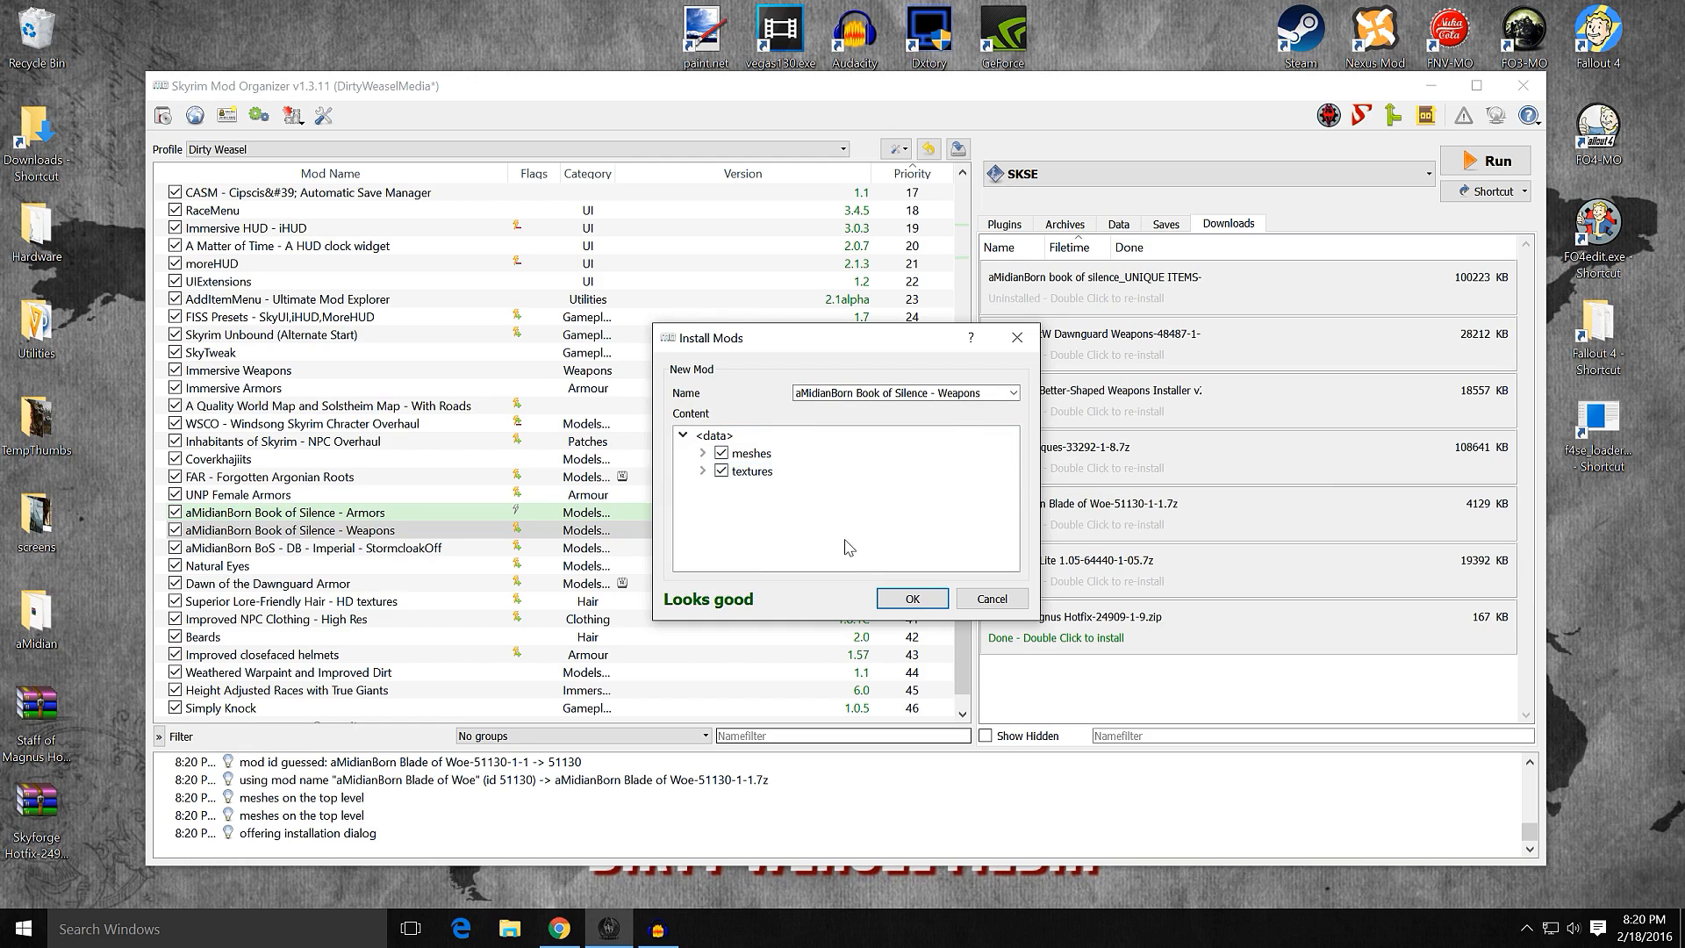
pyautogui.click(913, 600)
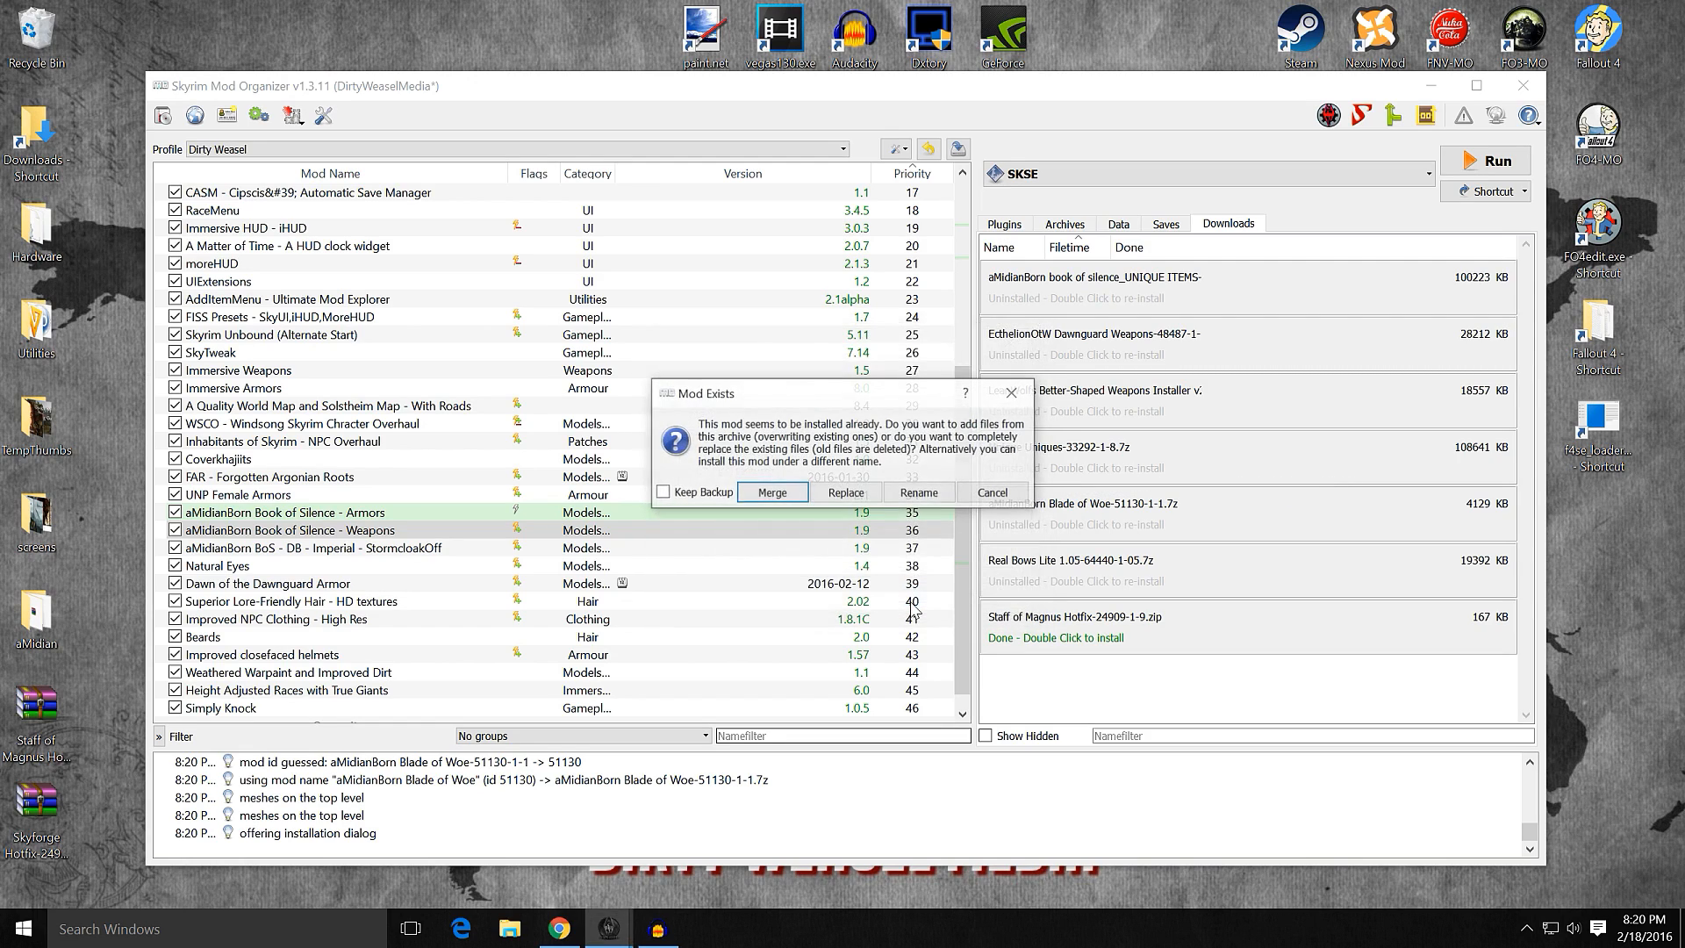
pyautogui.click(777, 494)
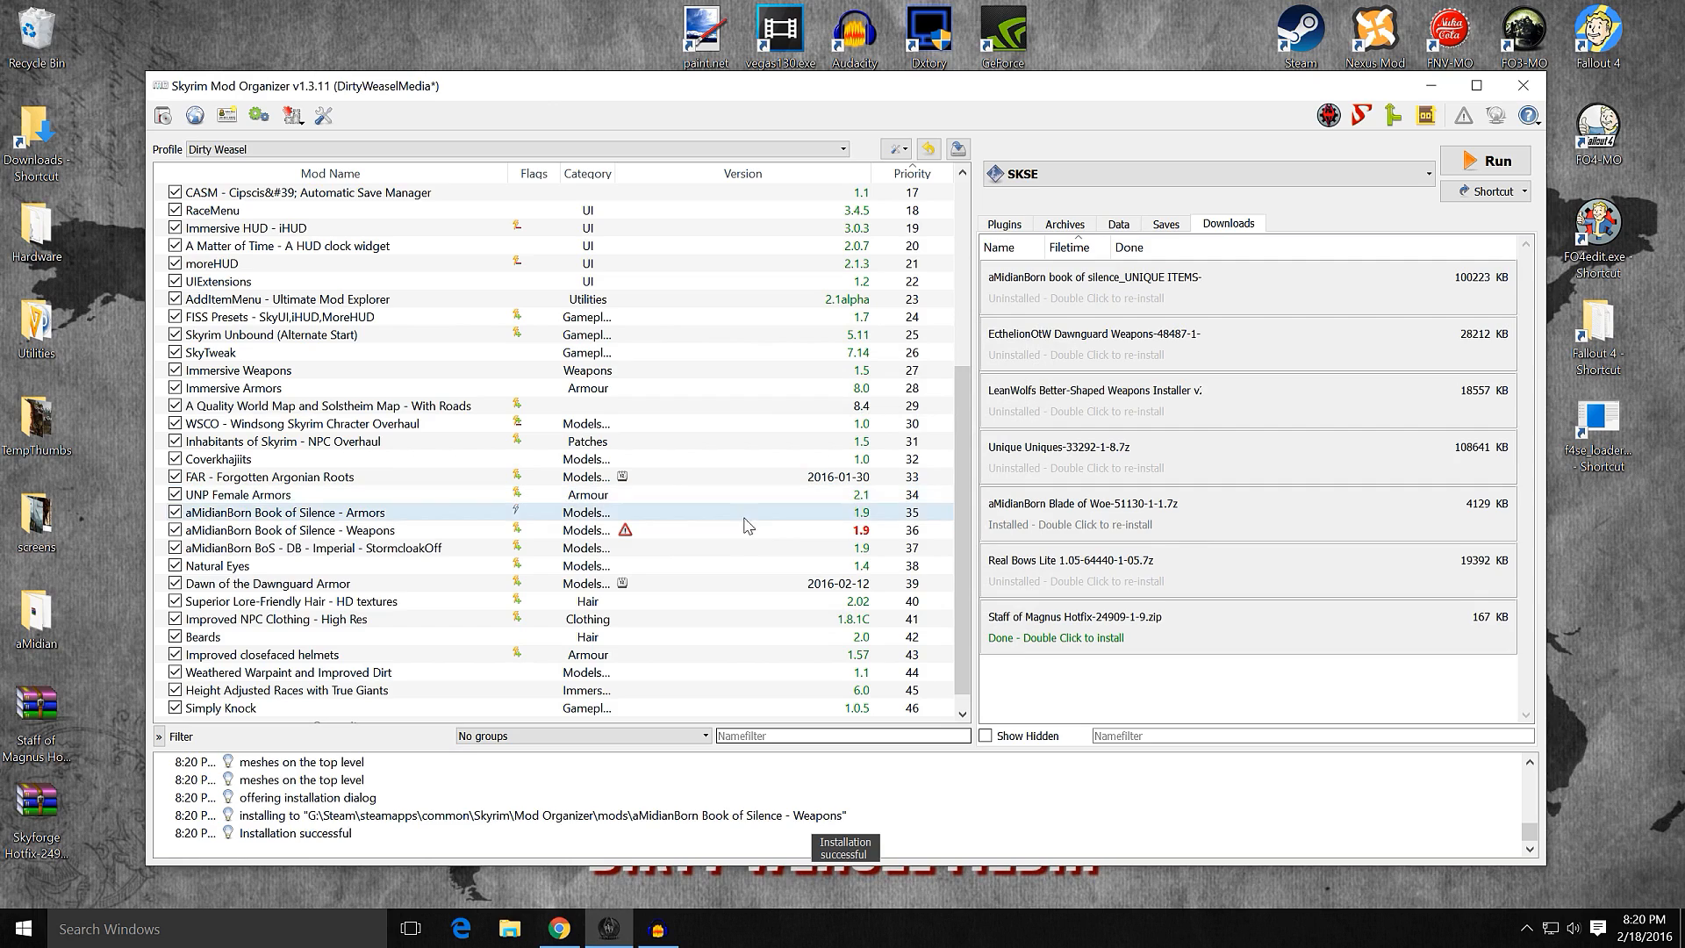
# Step: Ignore the update flagged for aMidianBorn Book of Silence - Weapons
pyautogui.click(420, 532)
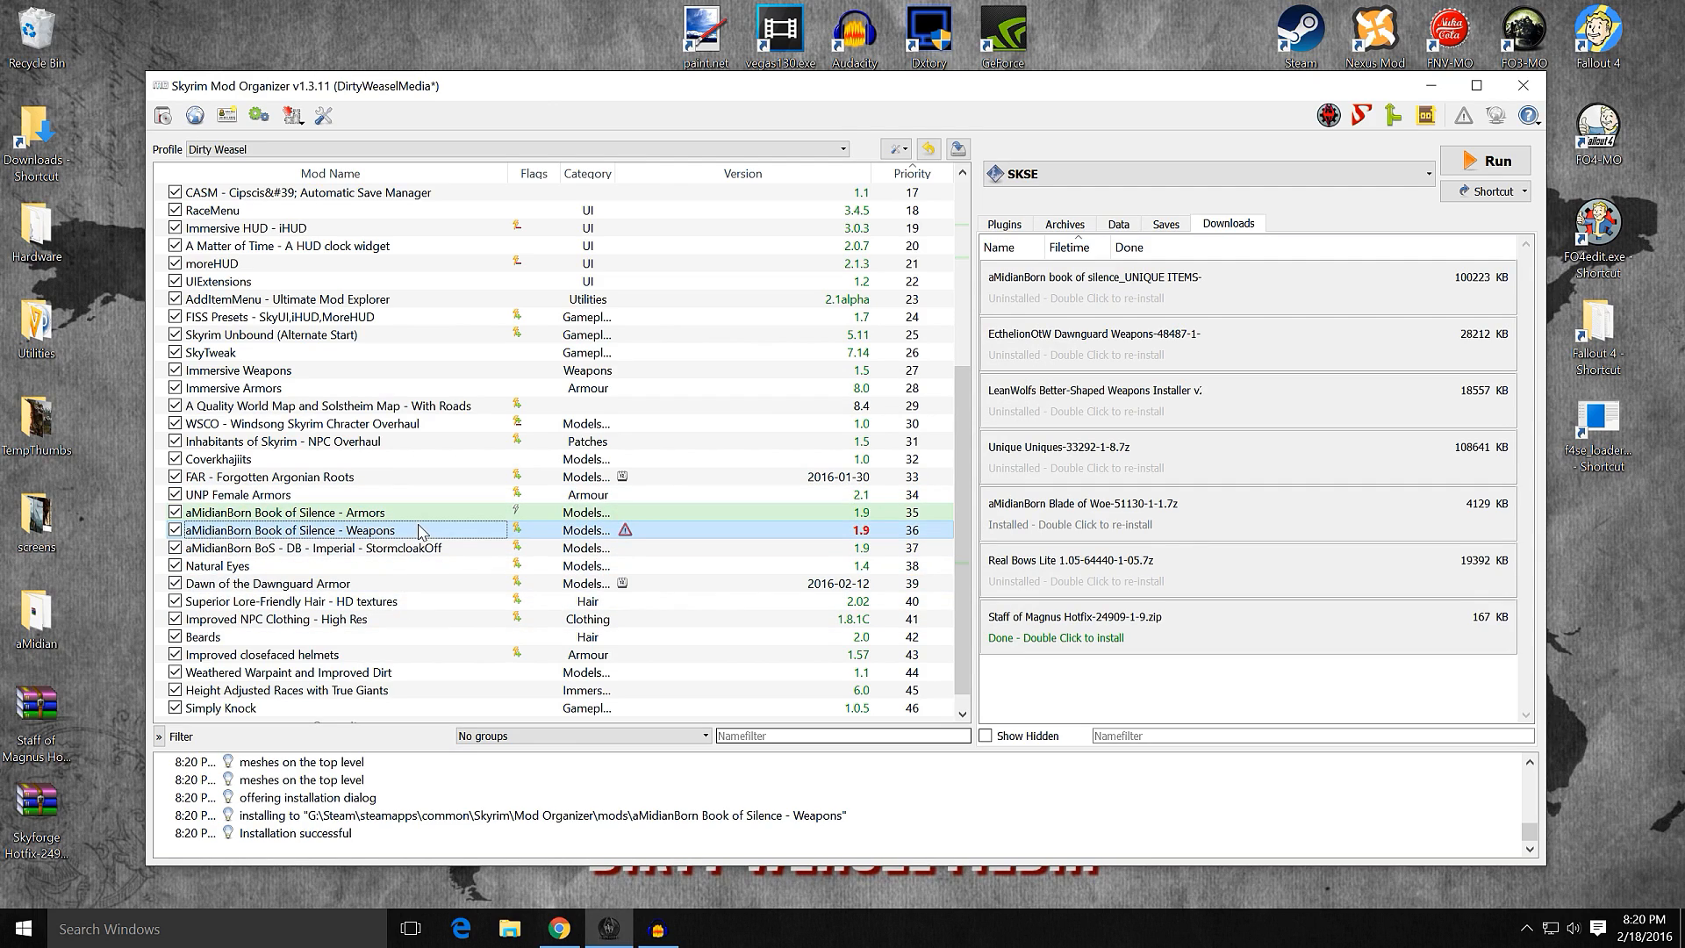
pyautogui.rightClick(472, 530)
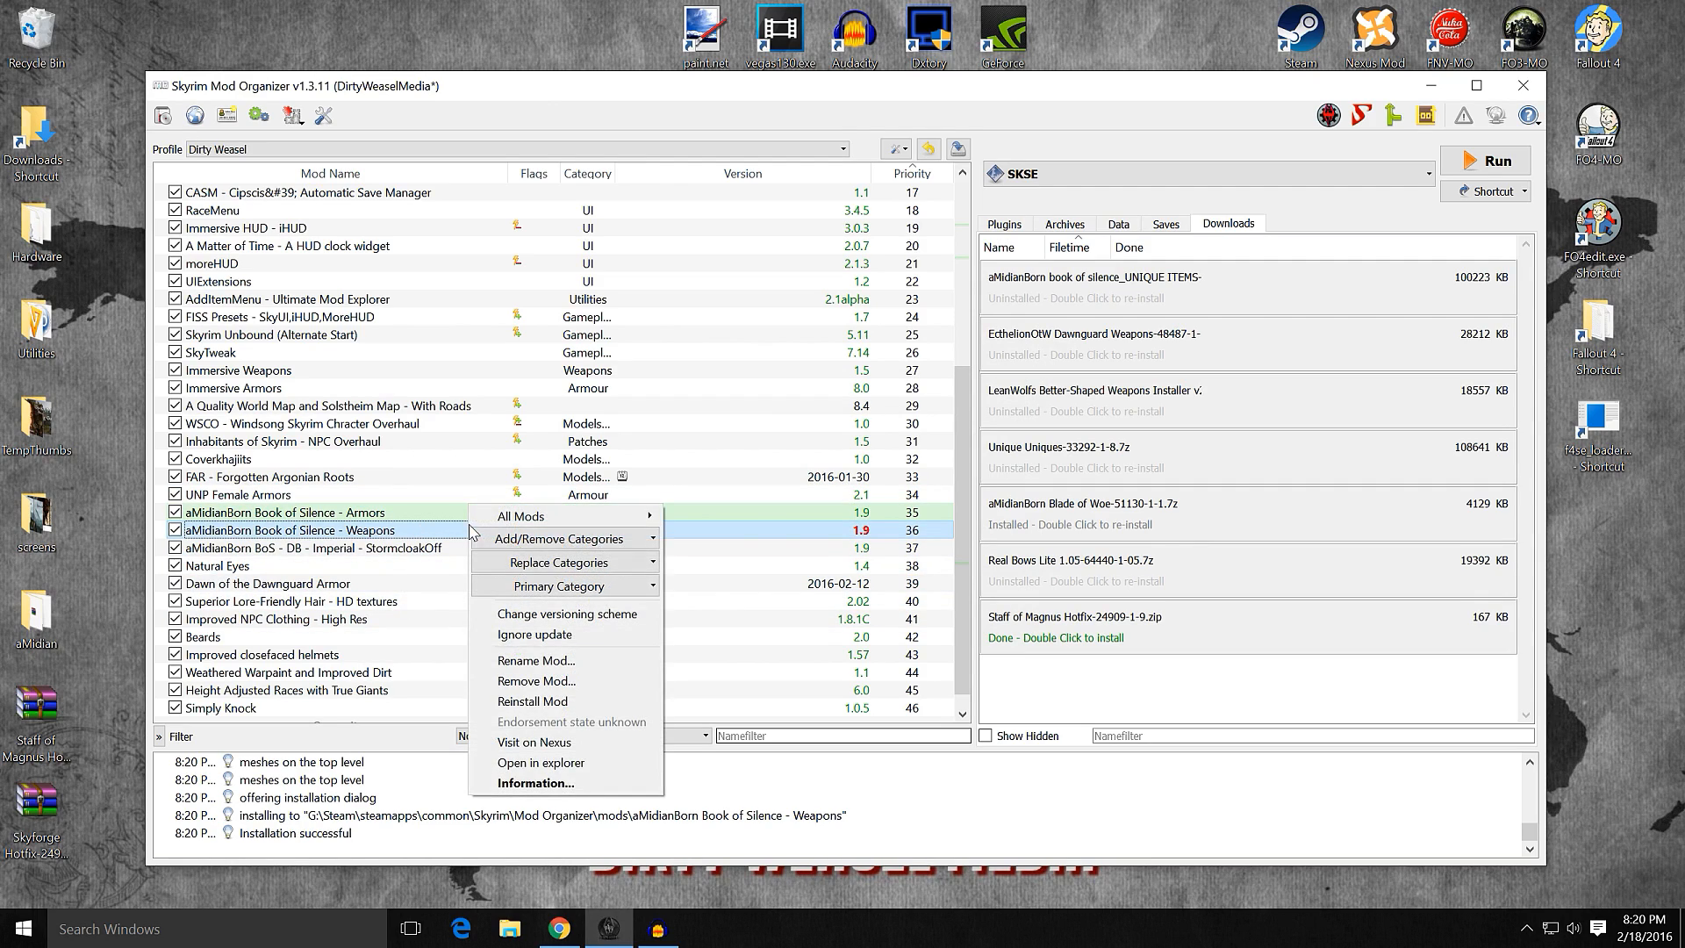
pyautogui.click(511, 636)
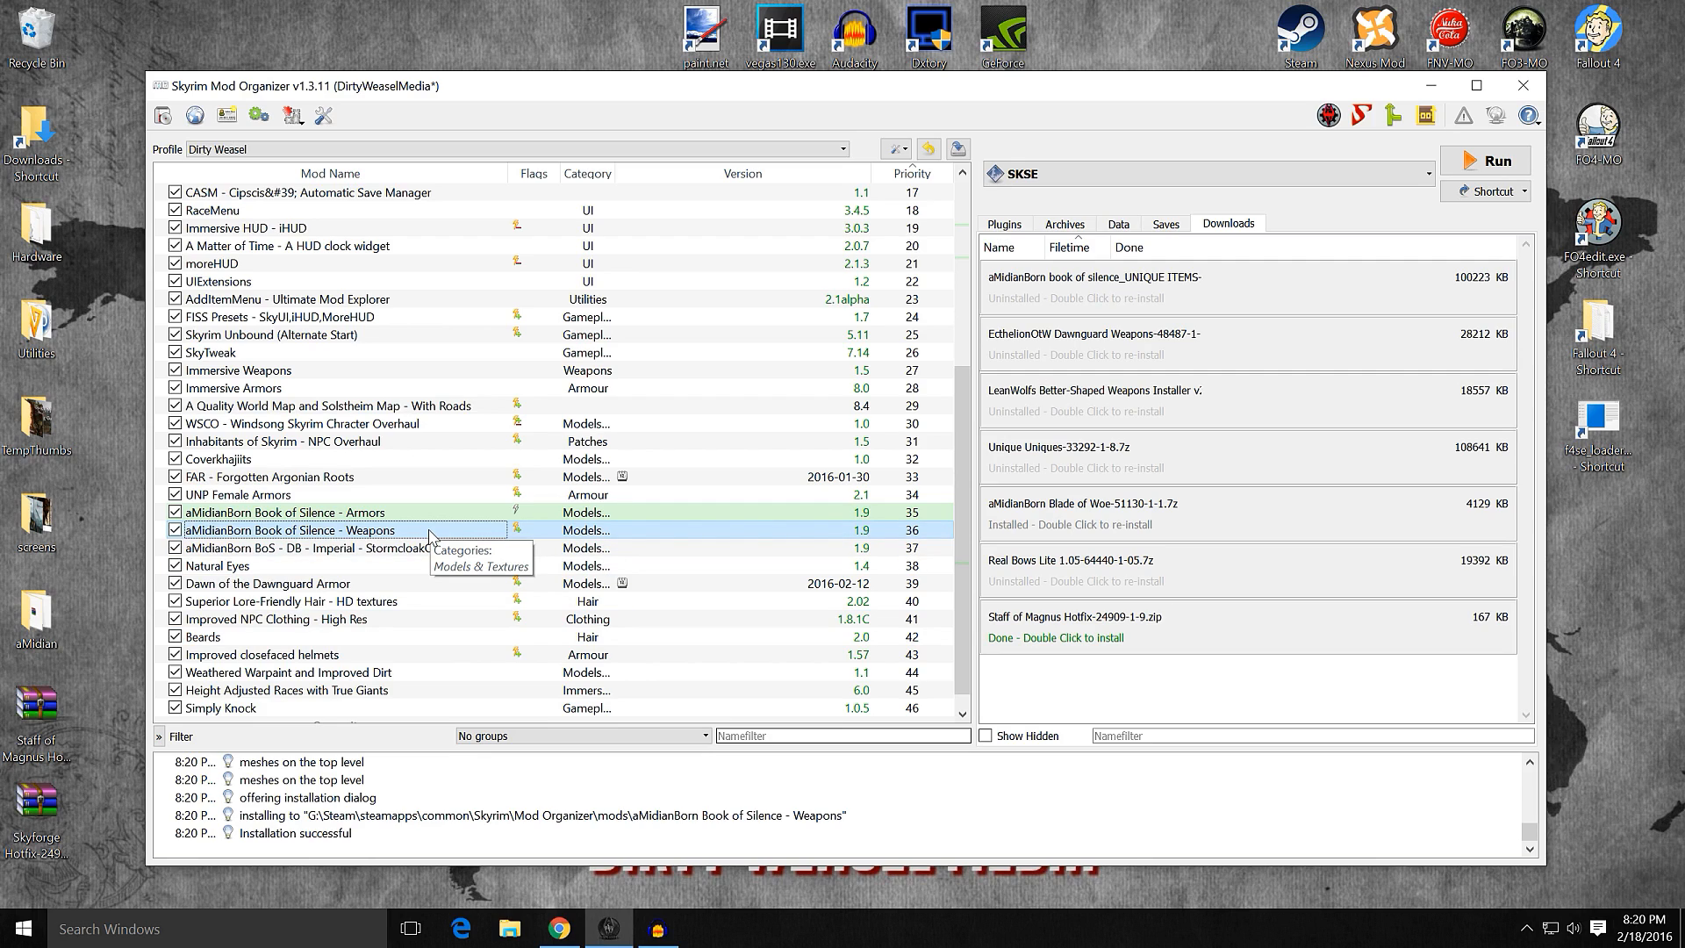
# Step: Examine the Meshes, Scripts and textures folders in the file tree of aMidianBorn Book of Silence - Weapons
pyautogui.doubleClick(429, 532)
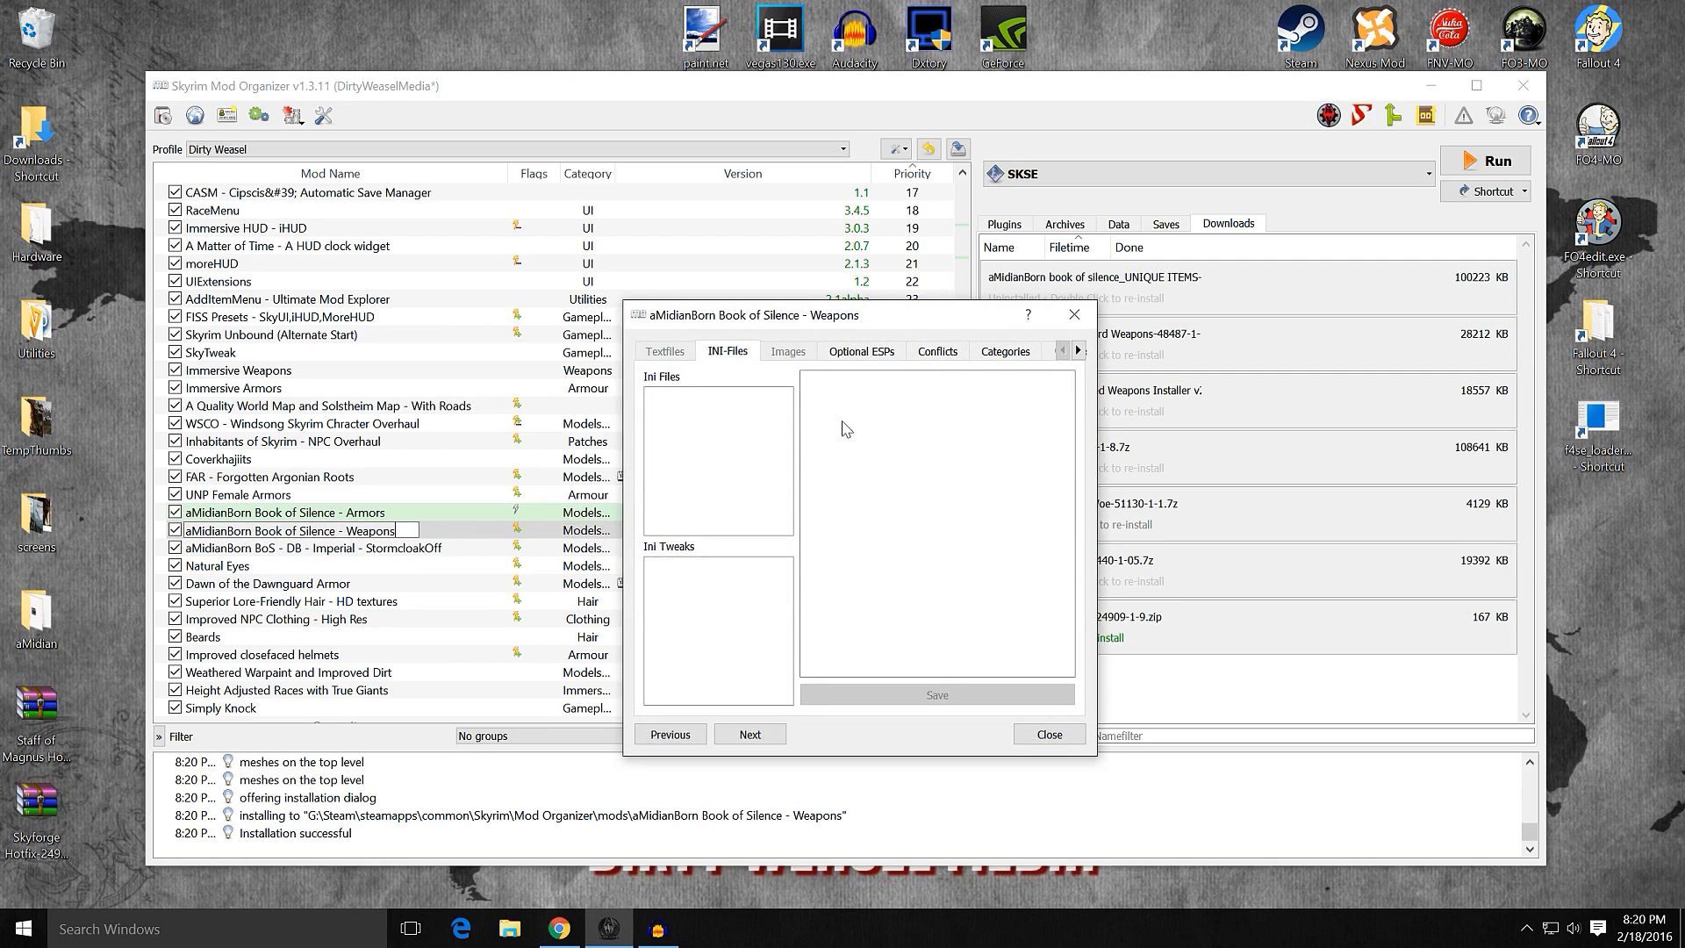
pyautogui.click(1078, 351)
pyautogui.click(1078, 351)
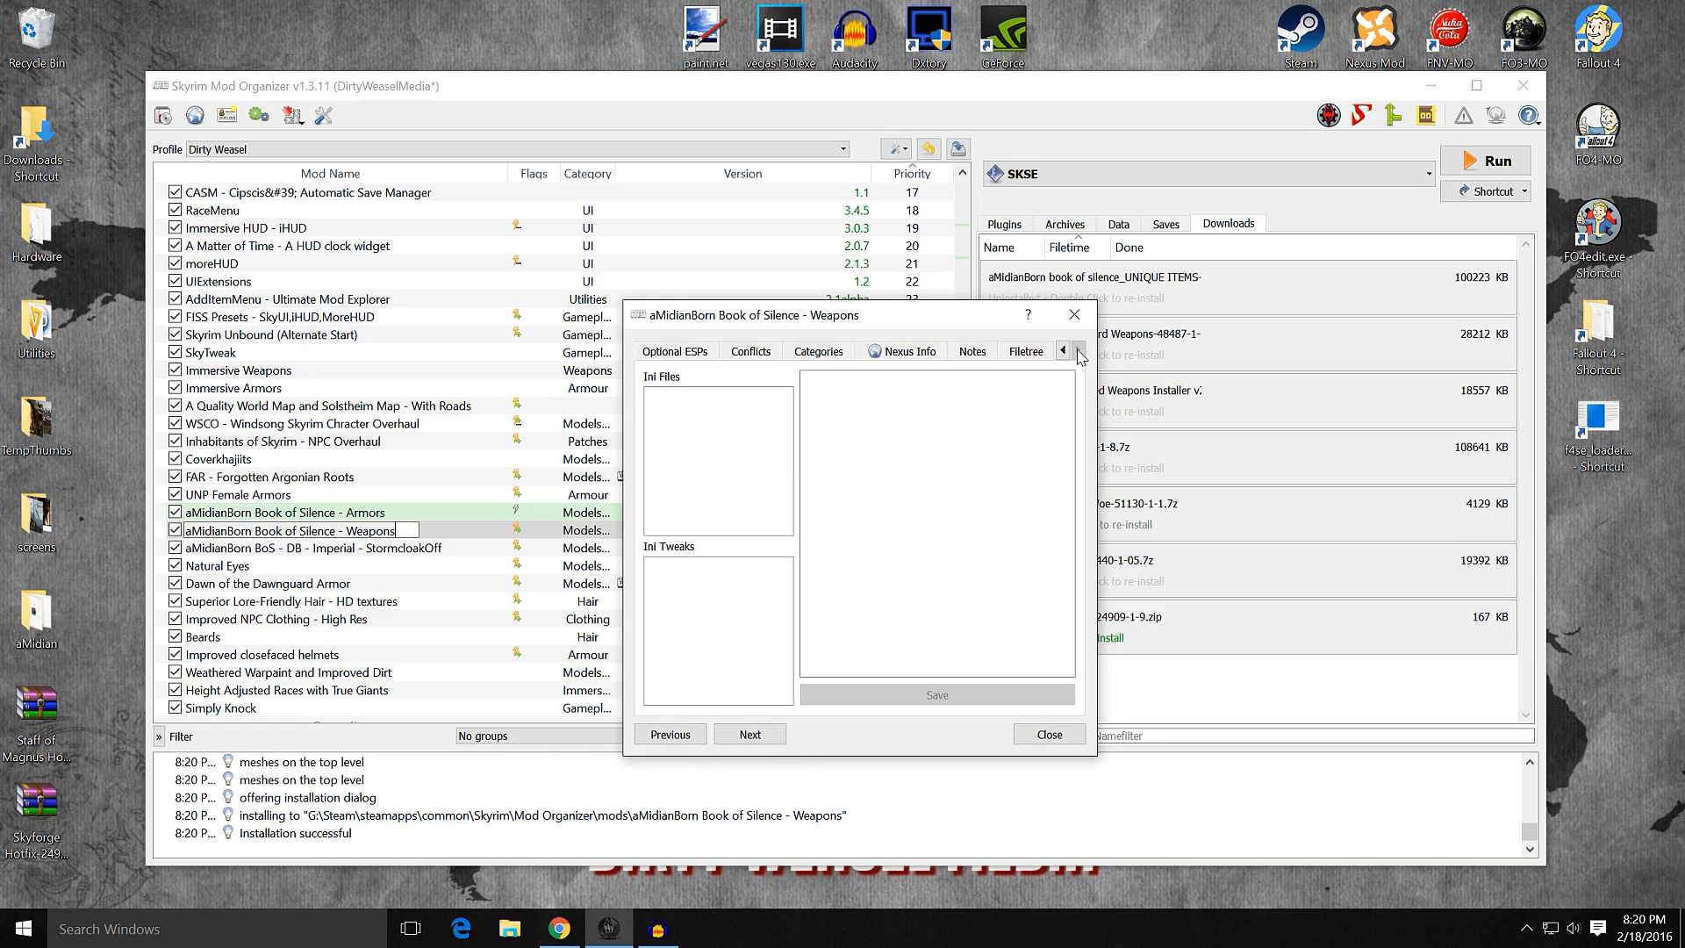
pyautogui.click(1026, 351)
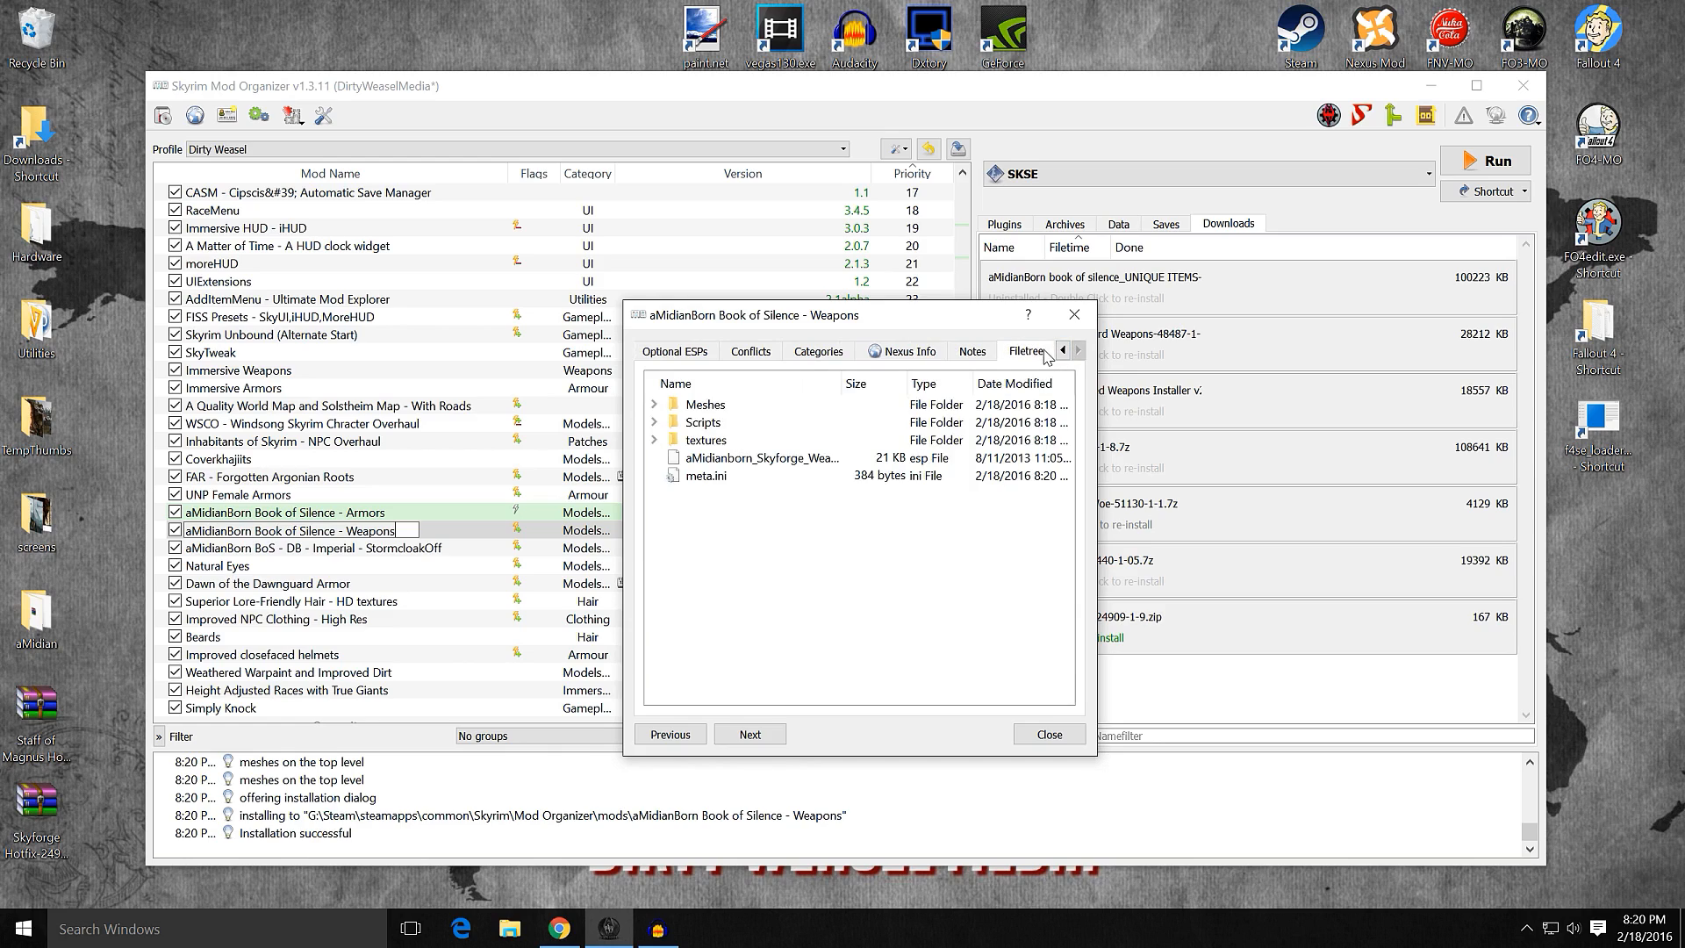
pyautogui.click(653, 441)
pyautogui.click(673, 457)
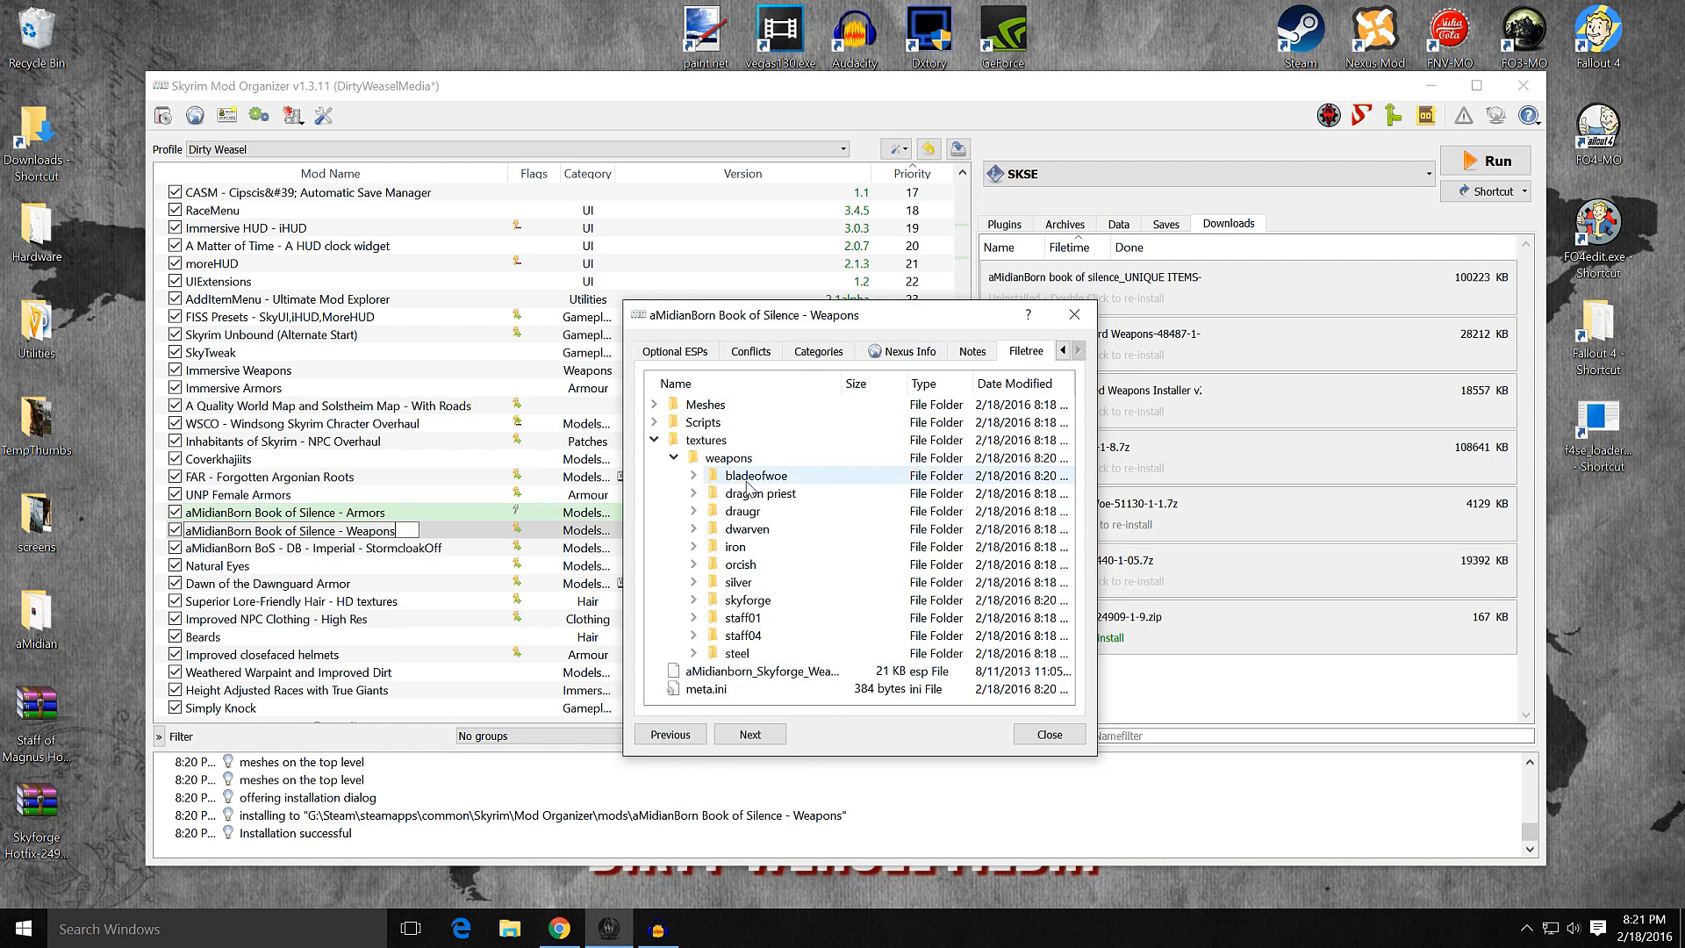
pyautogui.click(655, 405)
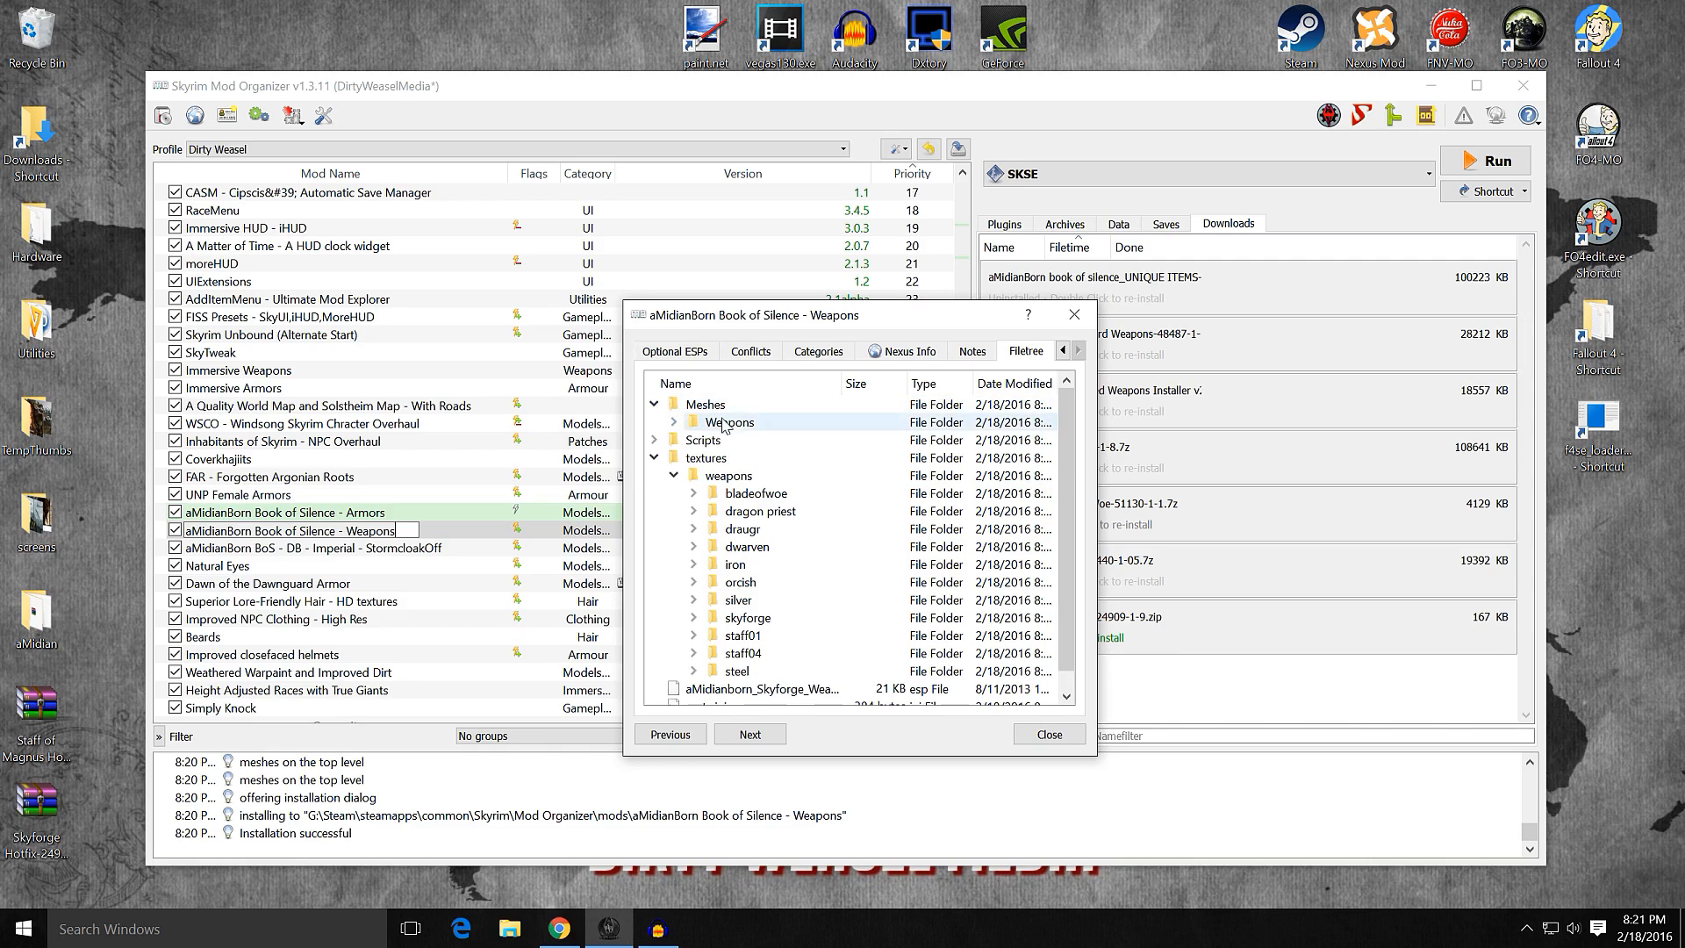
pyautogui.click(657, 406)
pyautogui.click(655, 440)
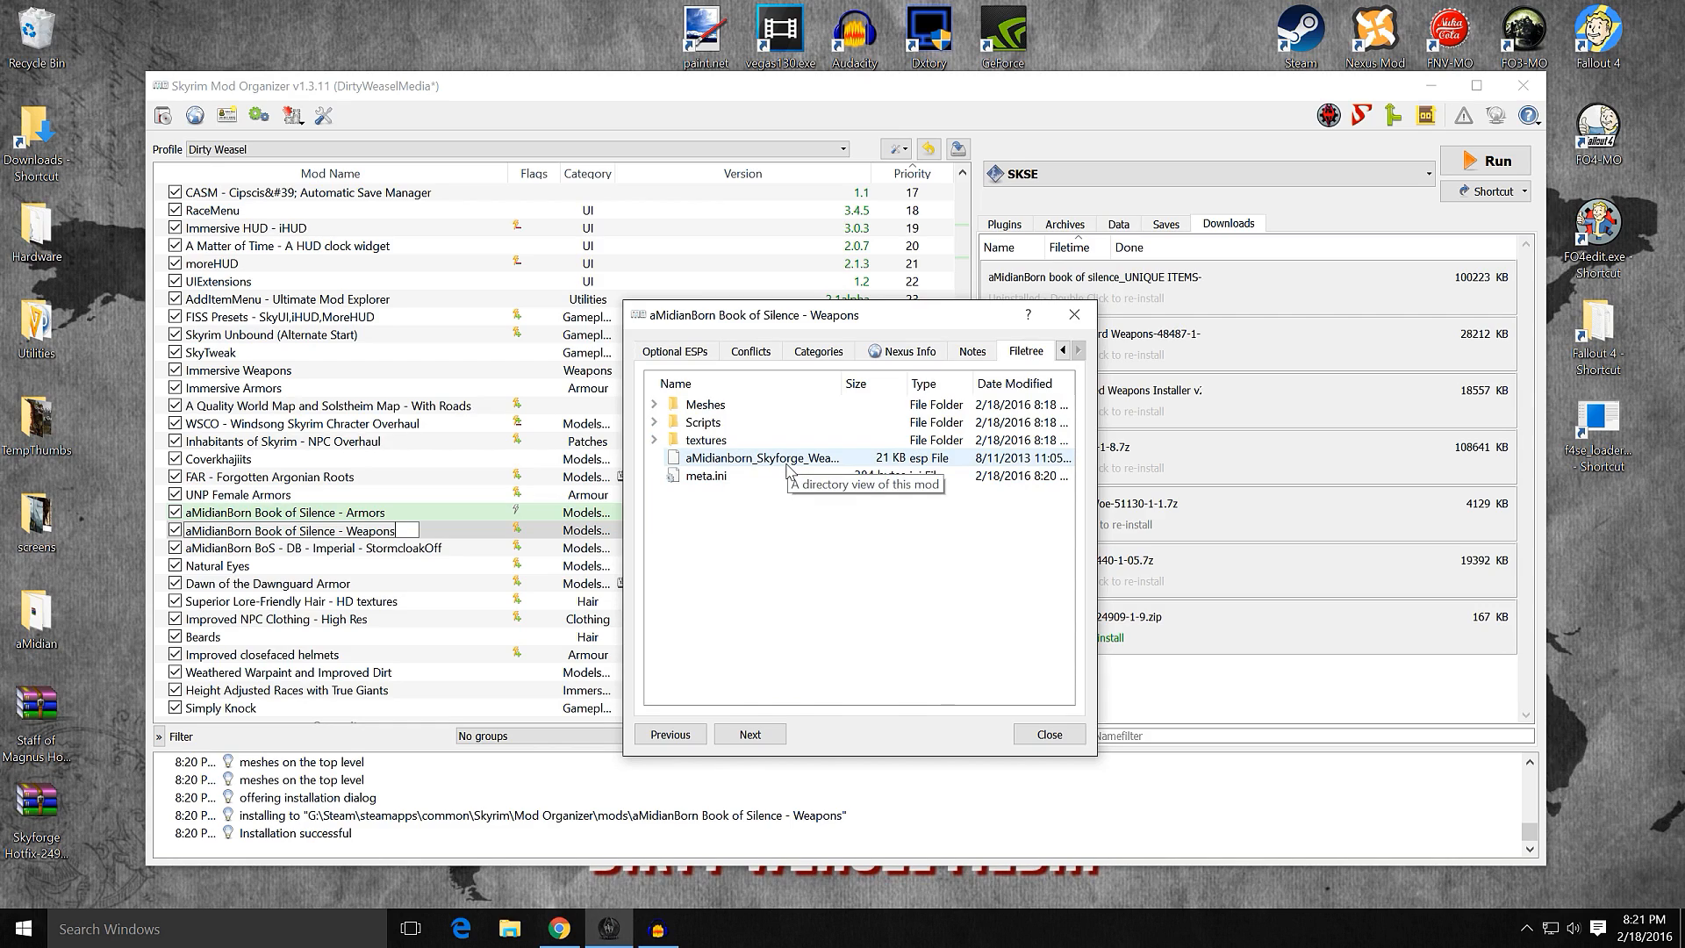
pyautogui.click(654, 424)
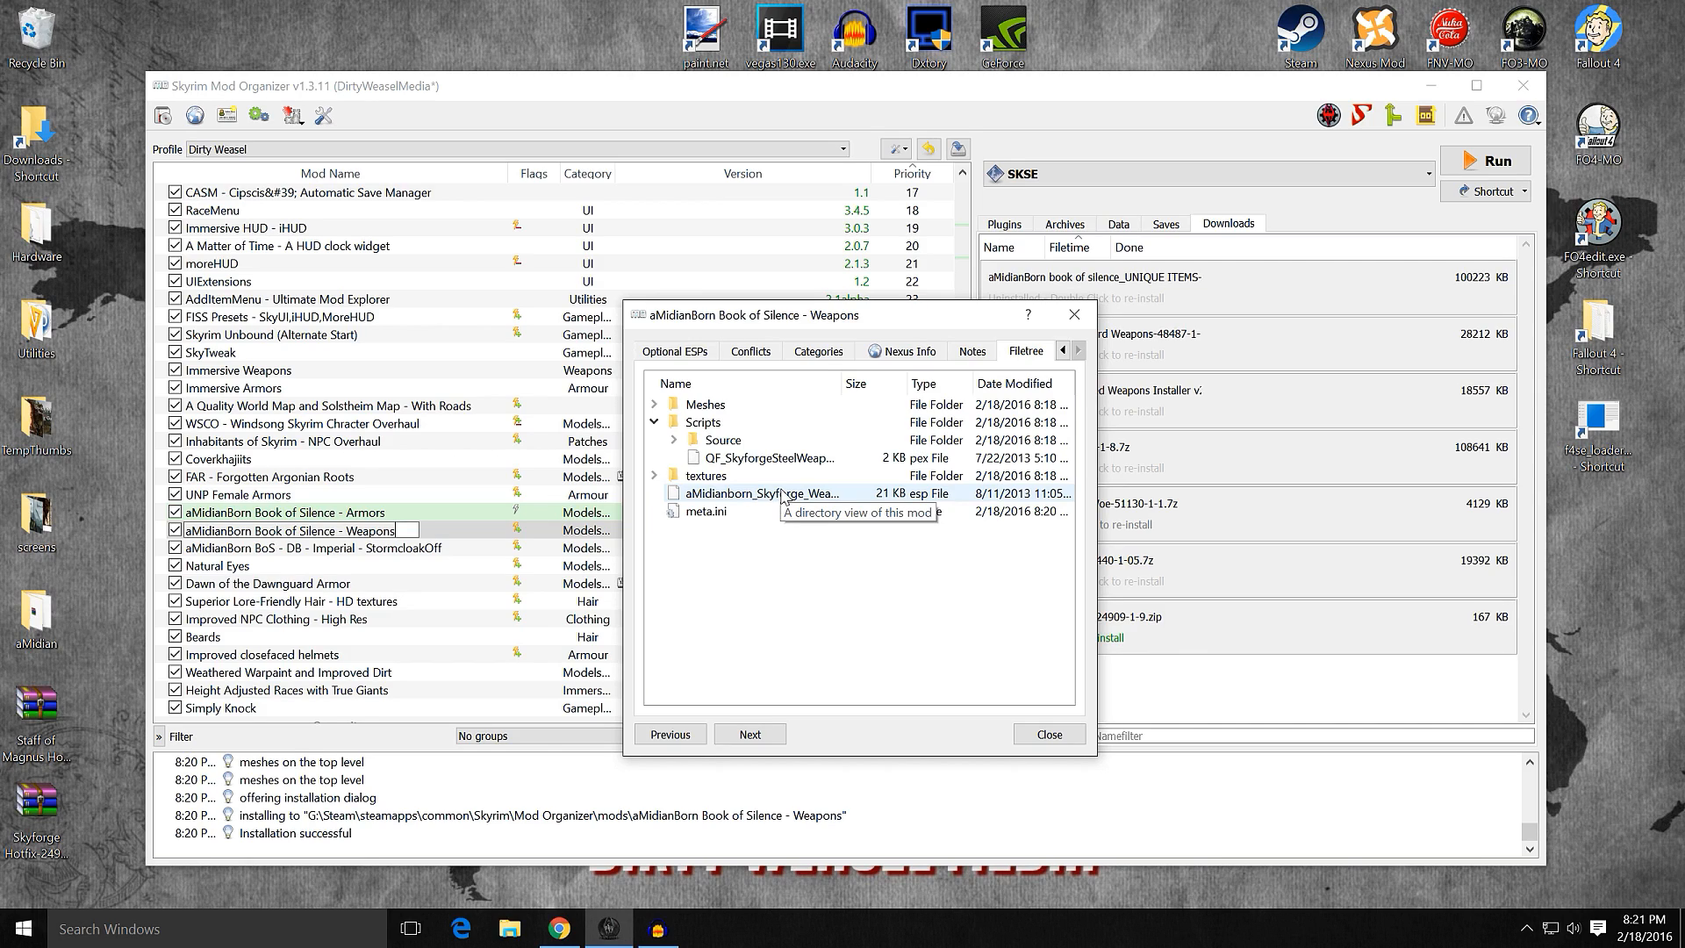
pyautogui.click(1050, 734)
# Step: Locate aMidianborn_Skyforge_Weapons.esp in the plugin load order
pyautogui.click(1031, 230)
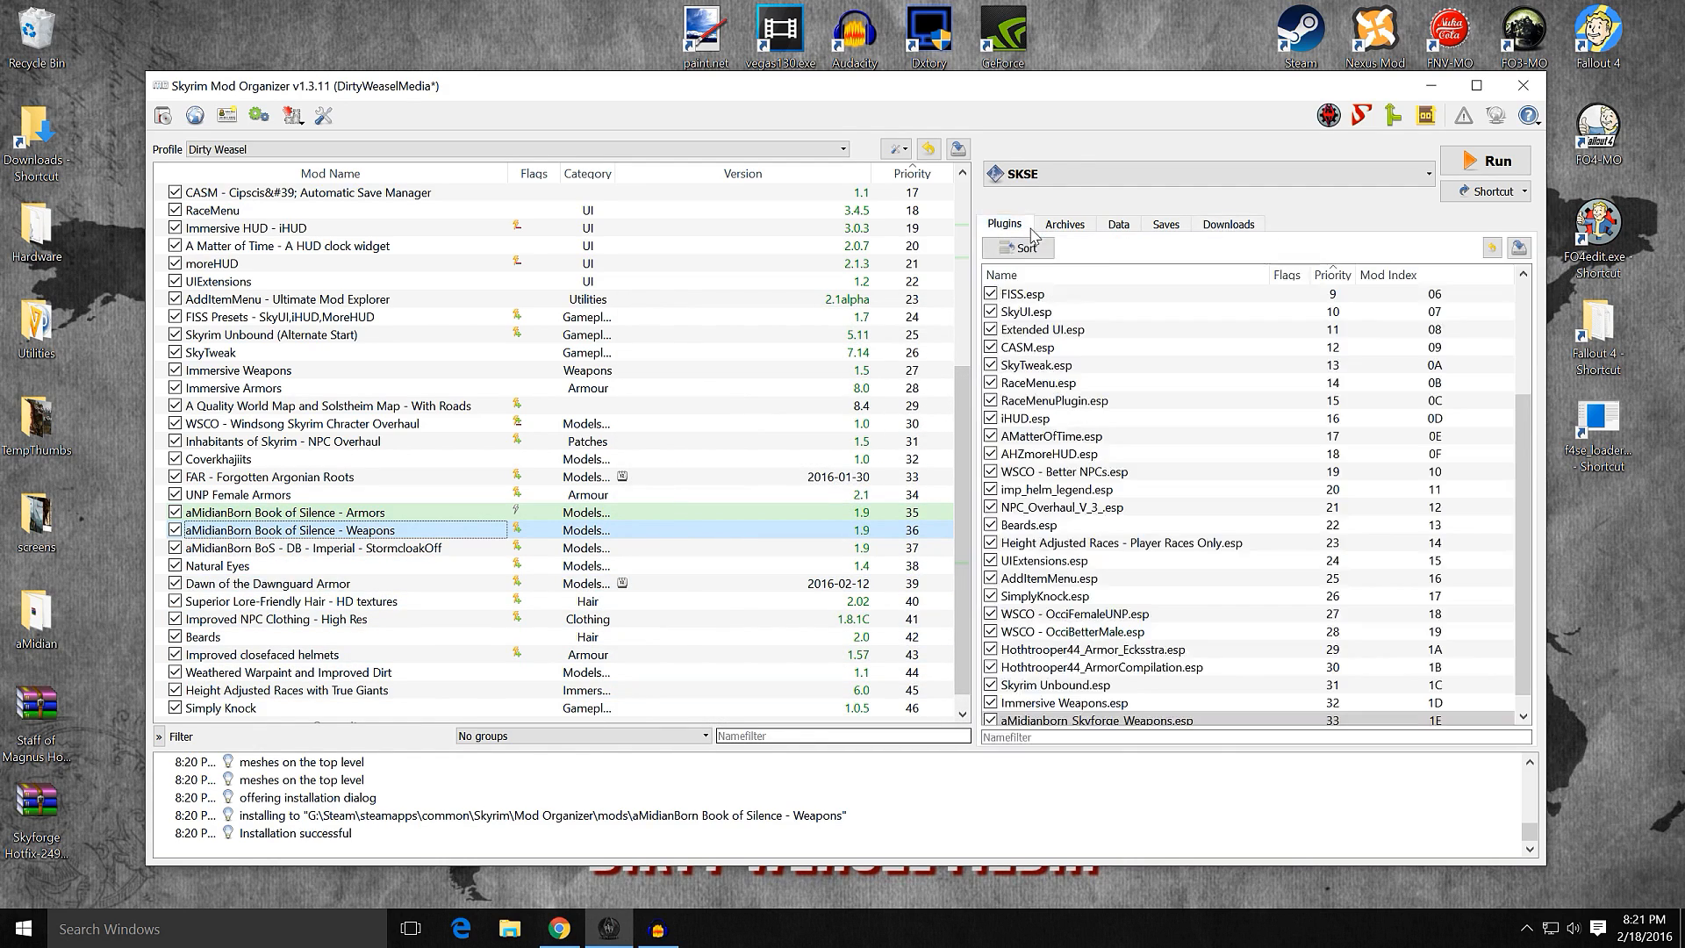
pyautogui.click(1133, 718)
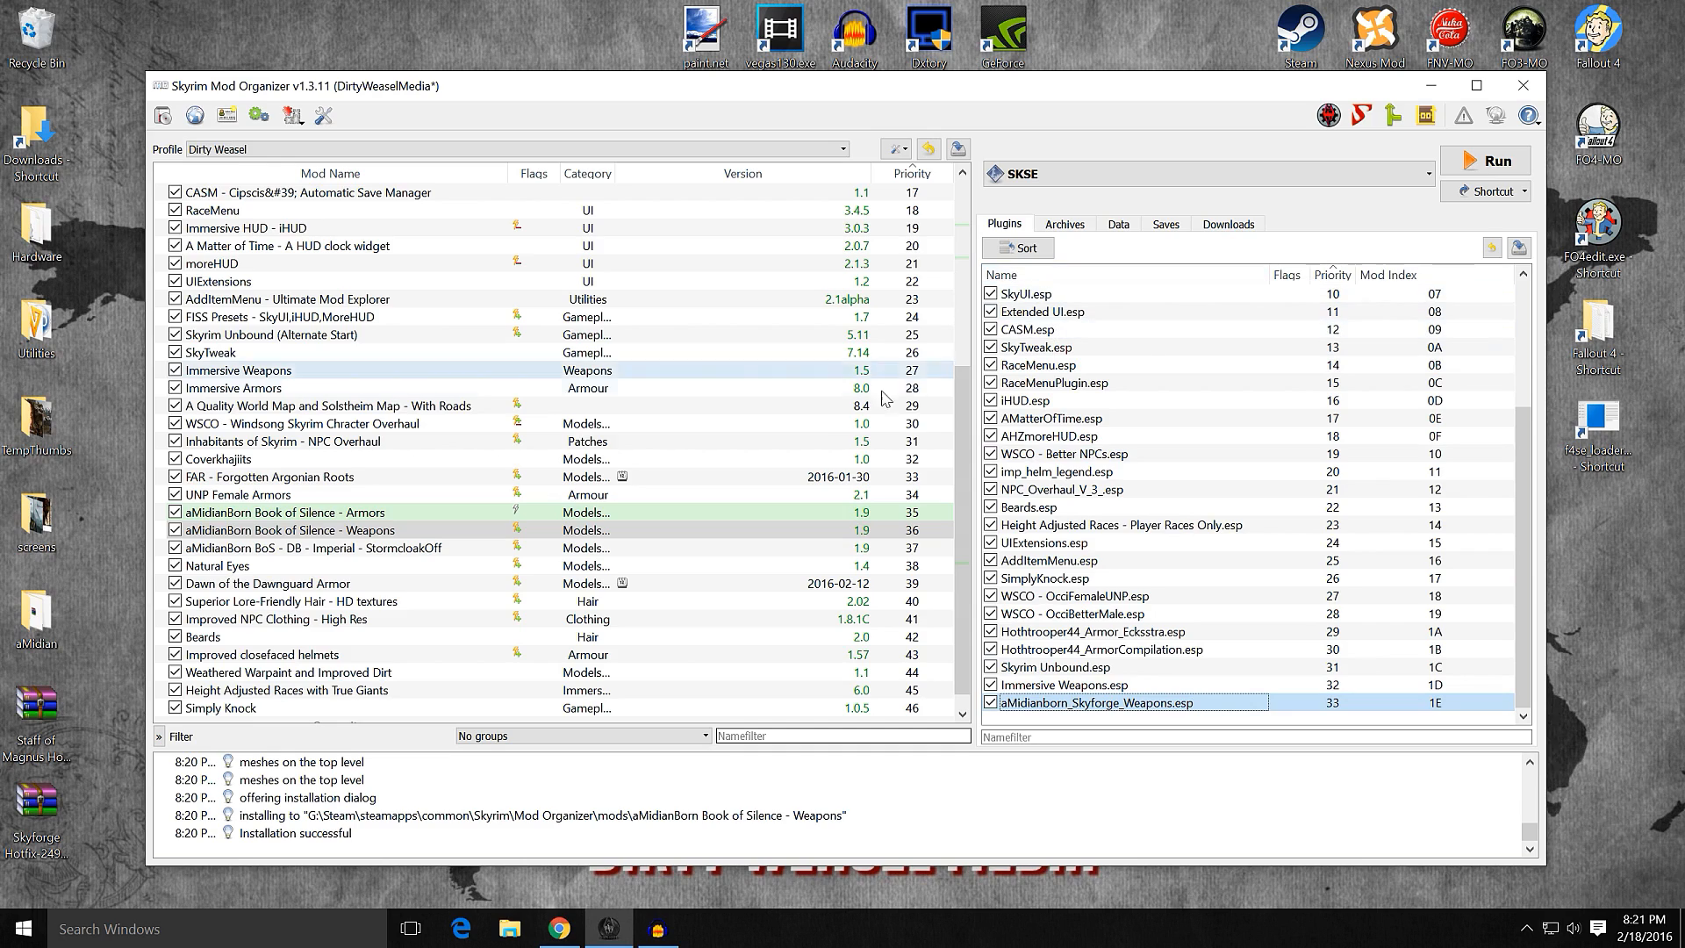
# Step: Remove the installed aMidianBorn Blade of Woe archive from view in the downloads list
pyautogui.click(1227, 225)
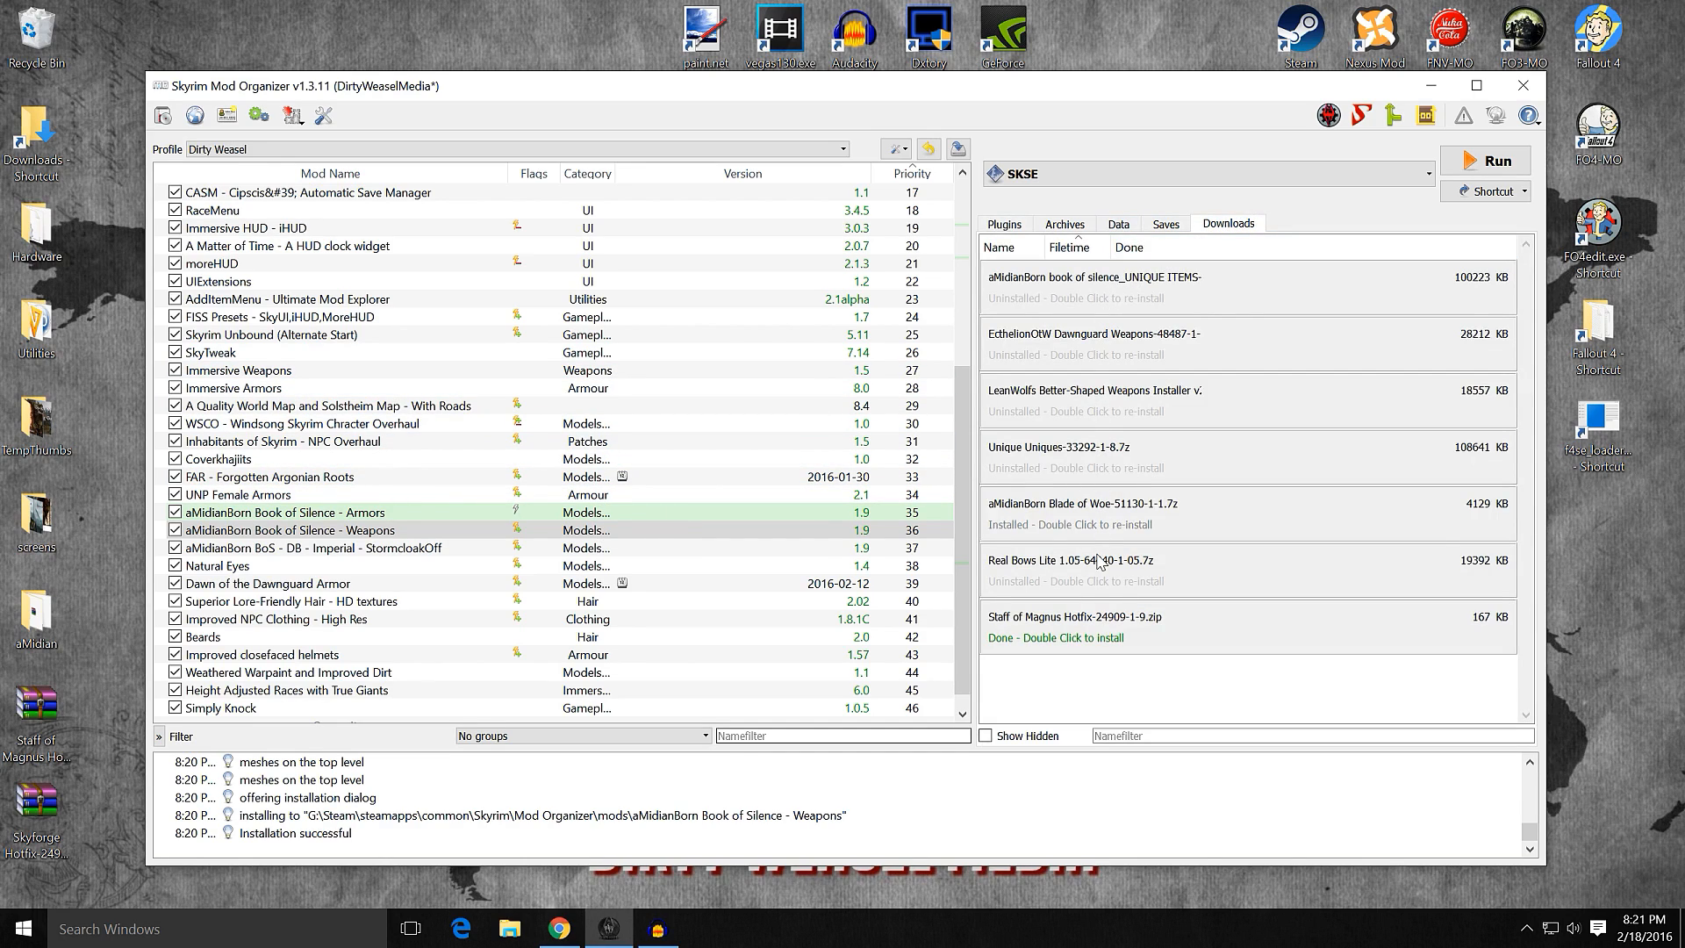
pyautogui.rightClick(1078, 519)
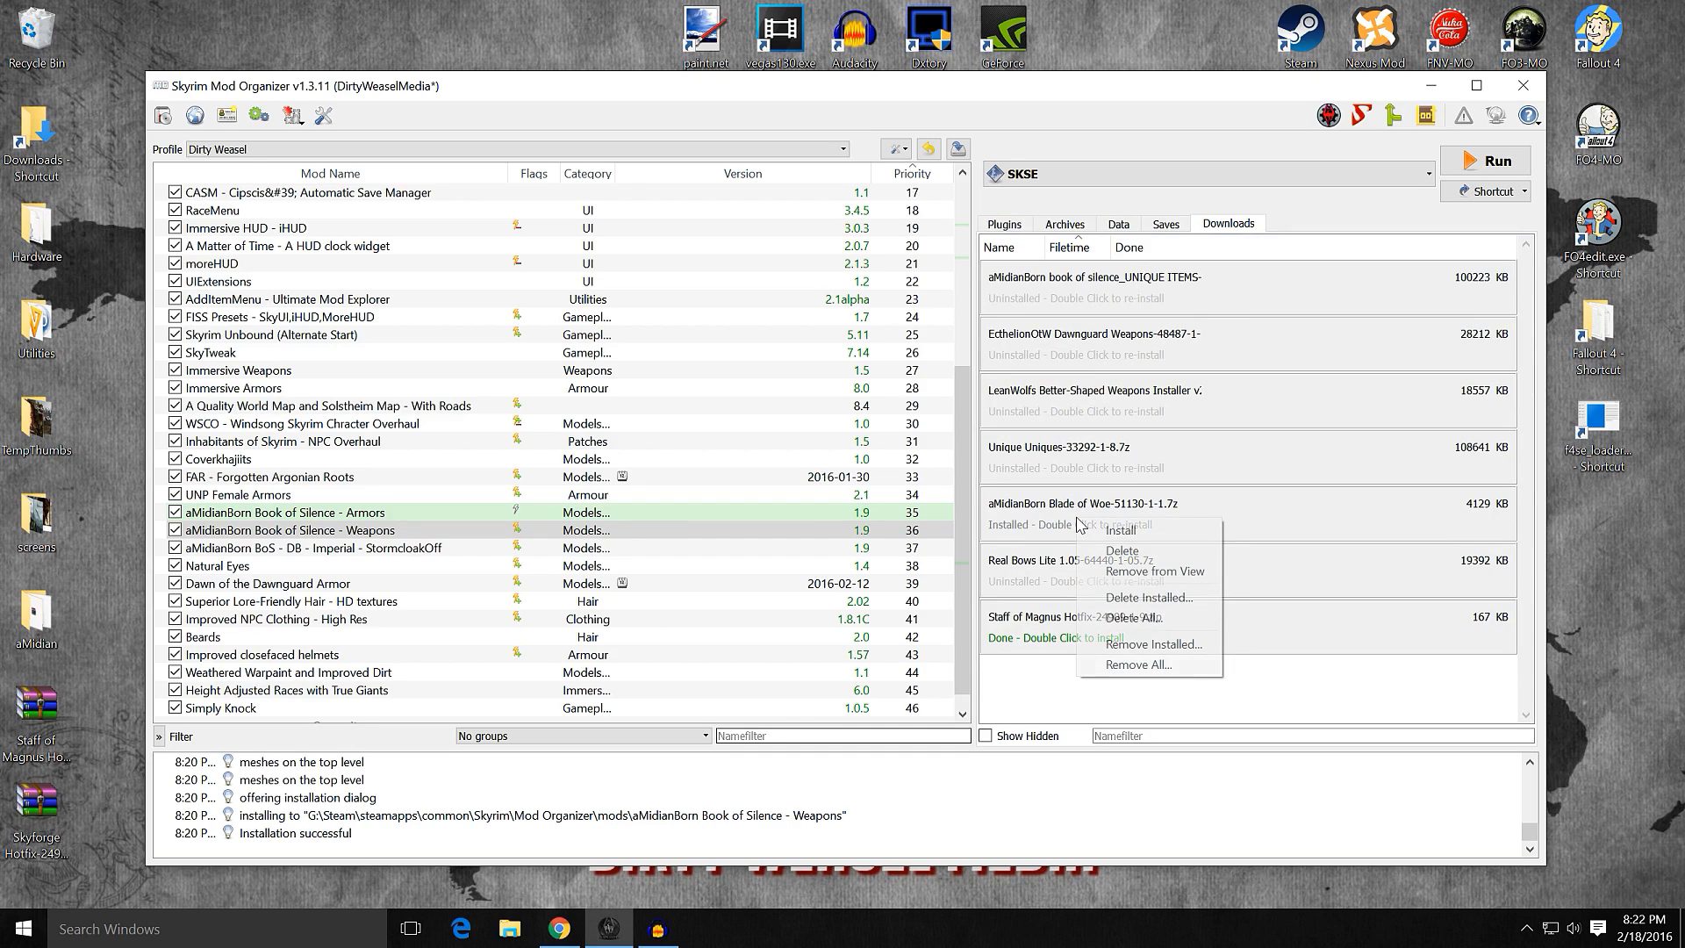
pyautogui.click(1119, 572)
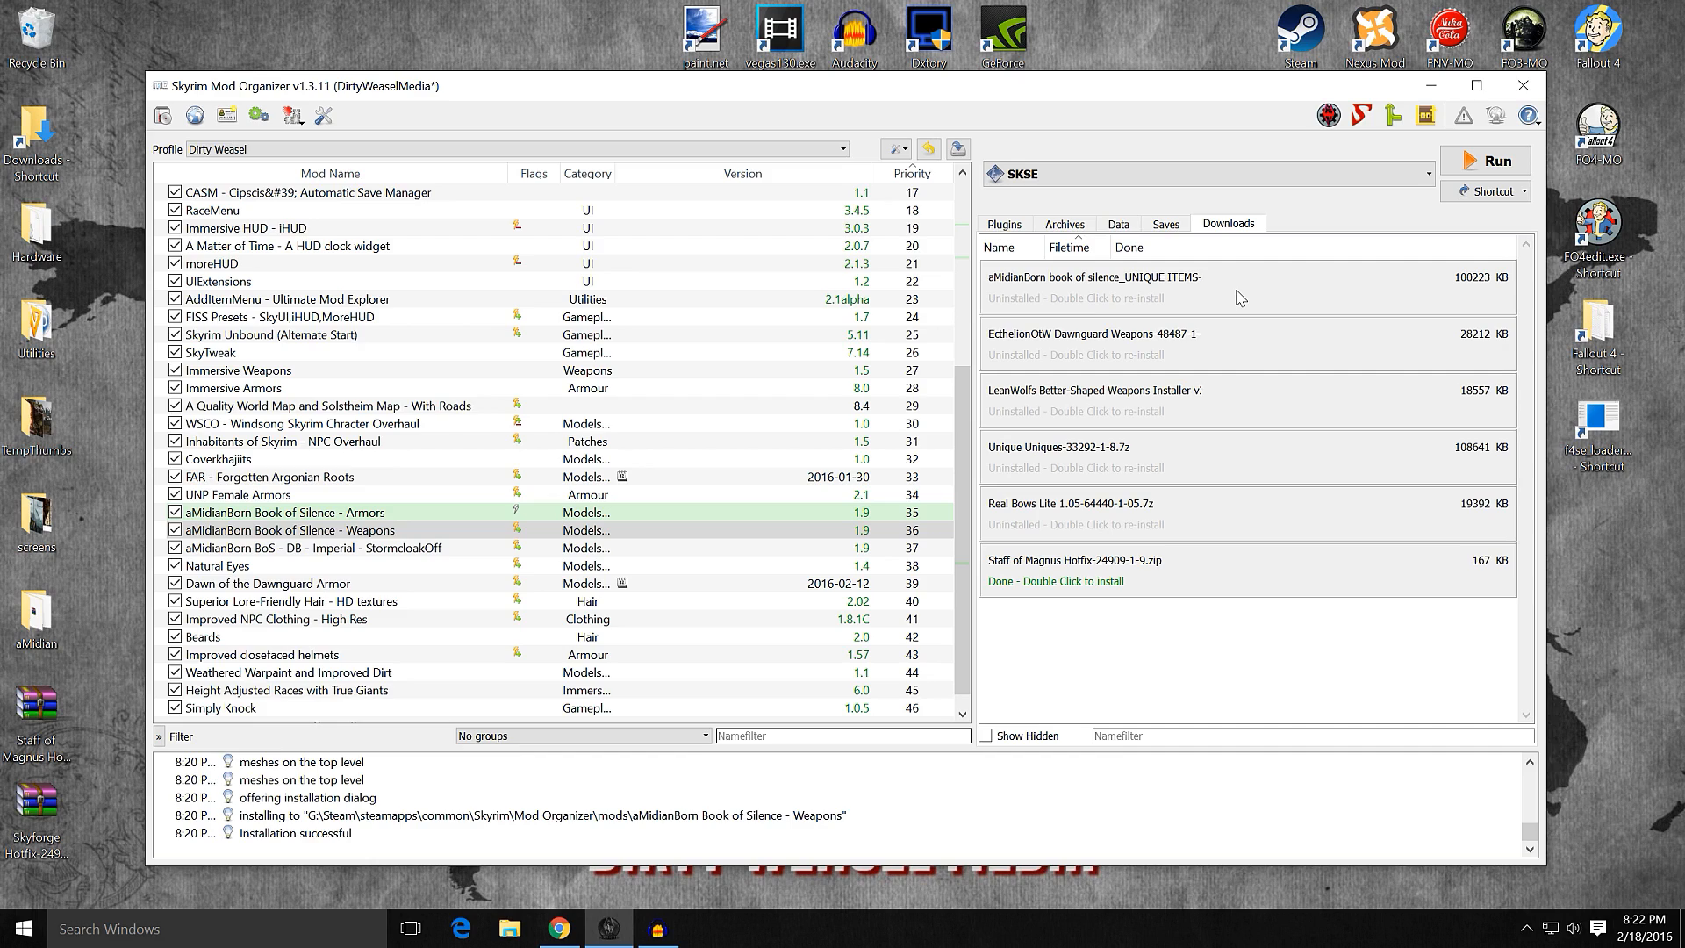
pyautogui.scroll(-2, 962, 491)
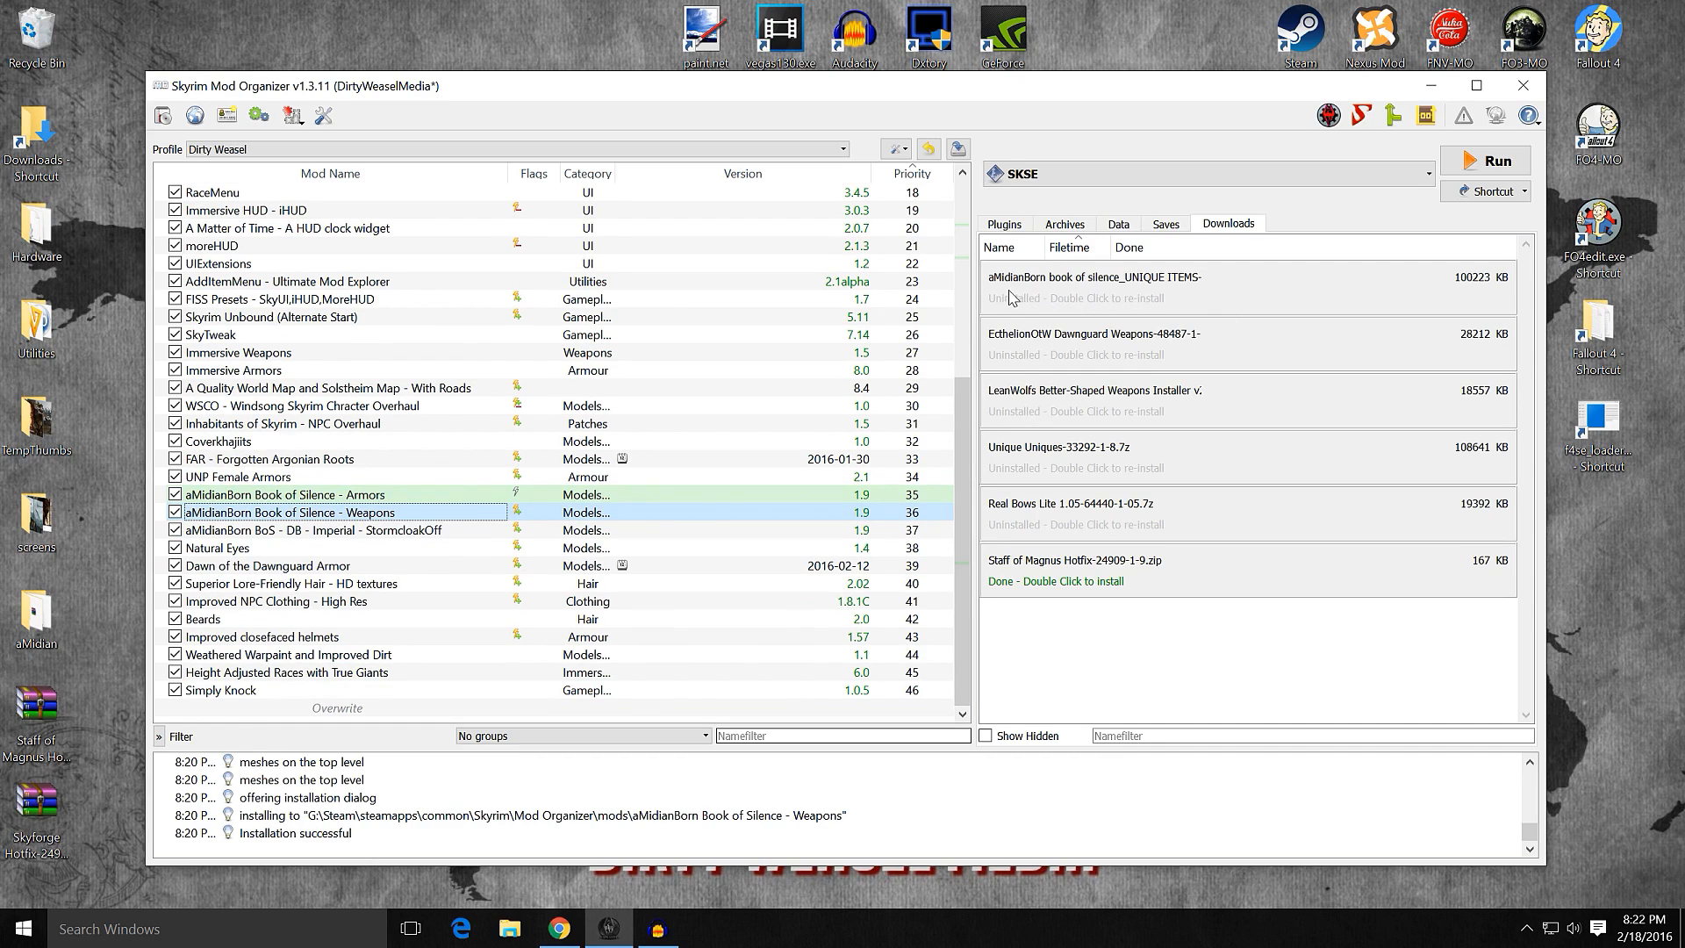
# Step: Start installing the aMidianBorn book of silence_UNIQUE ITEMS archive under the name "aMidianBorn Book of Silence - Weapons"
pyautogui.doubleClick(1108, 296)
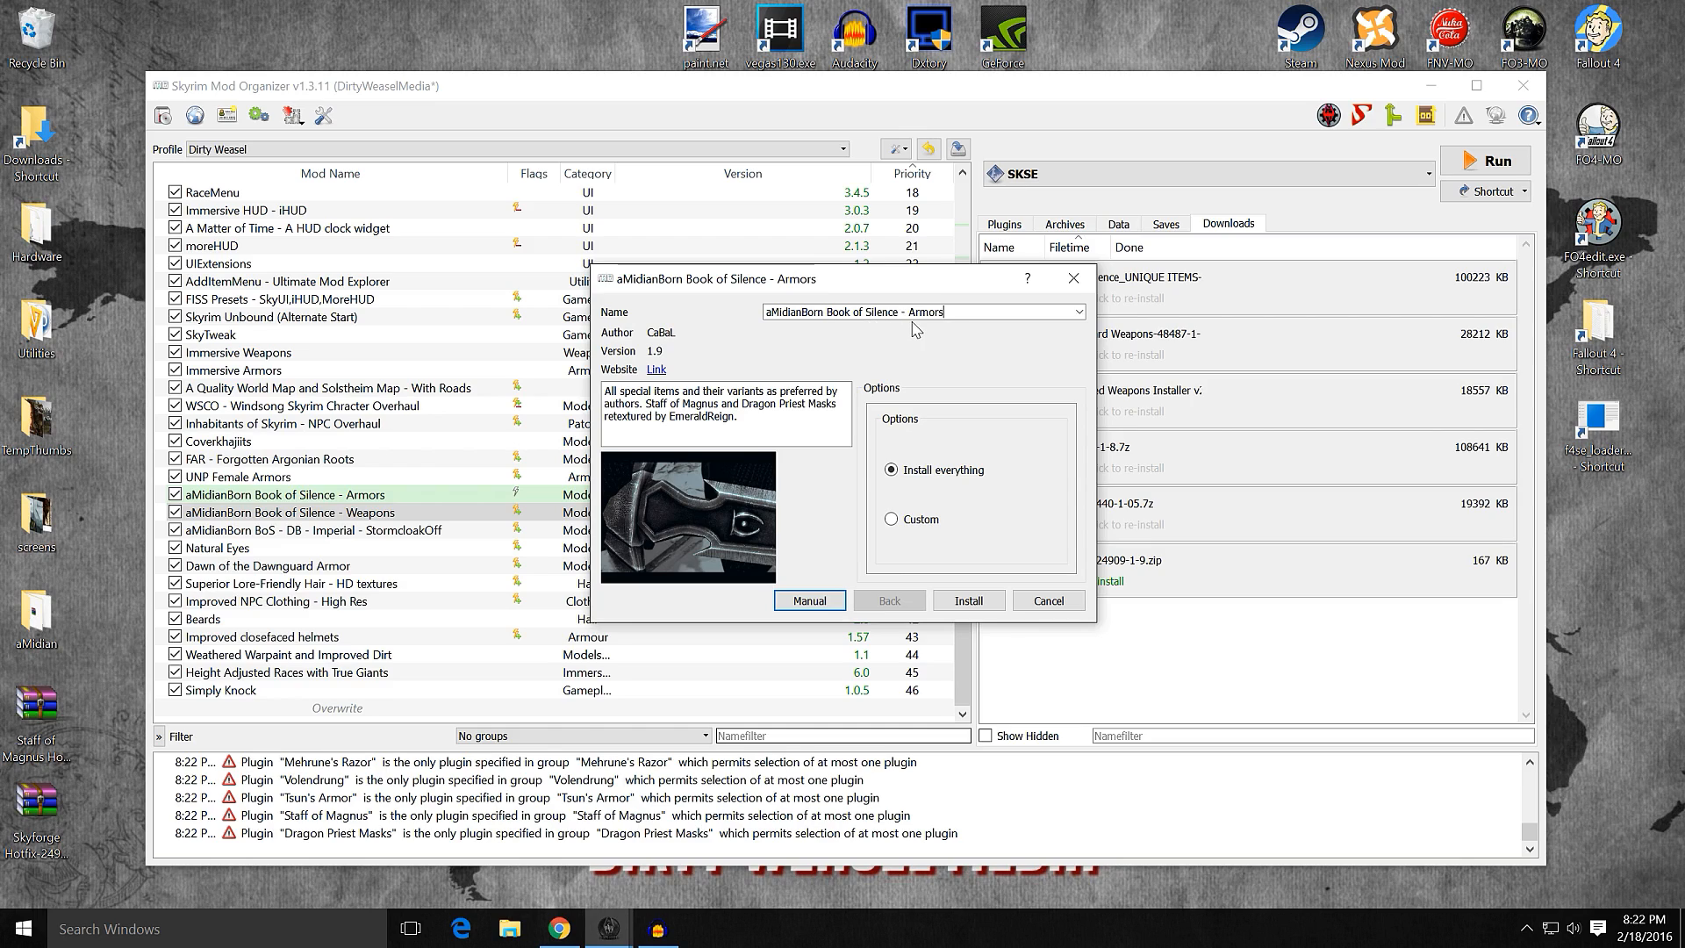
pyautogui.click(1079, 314)
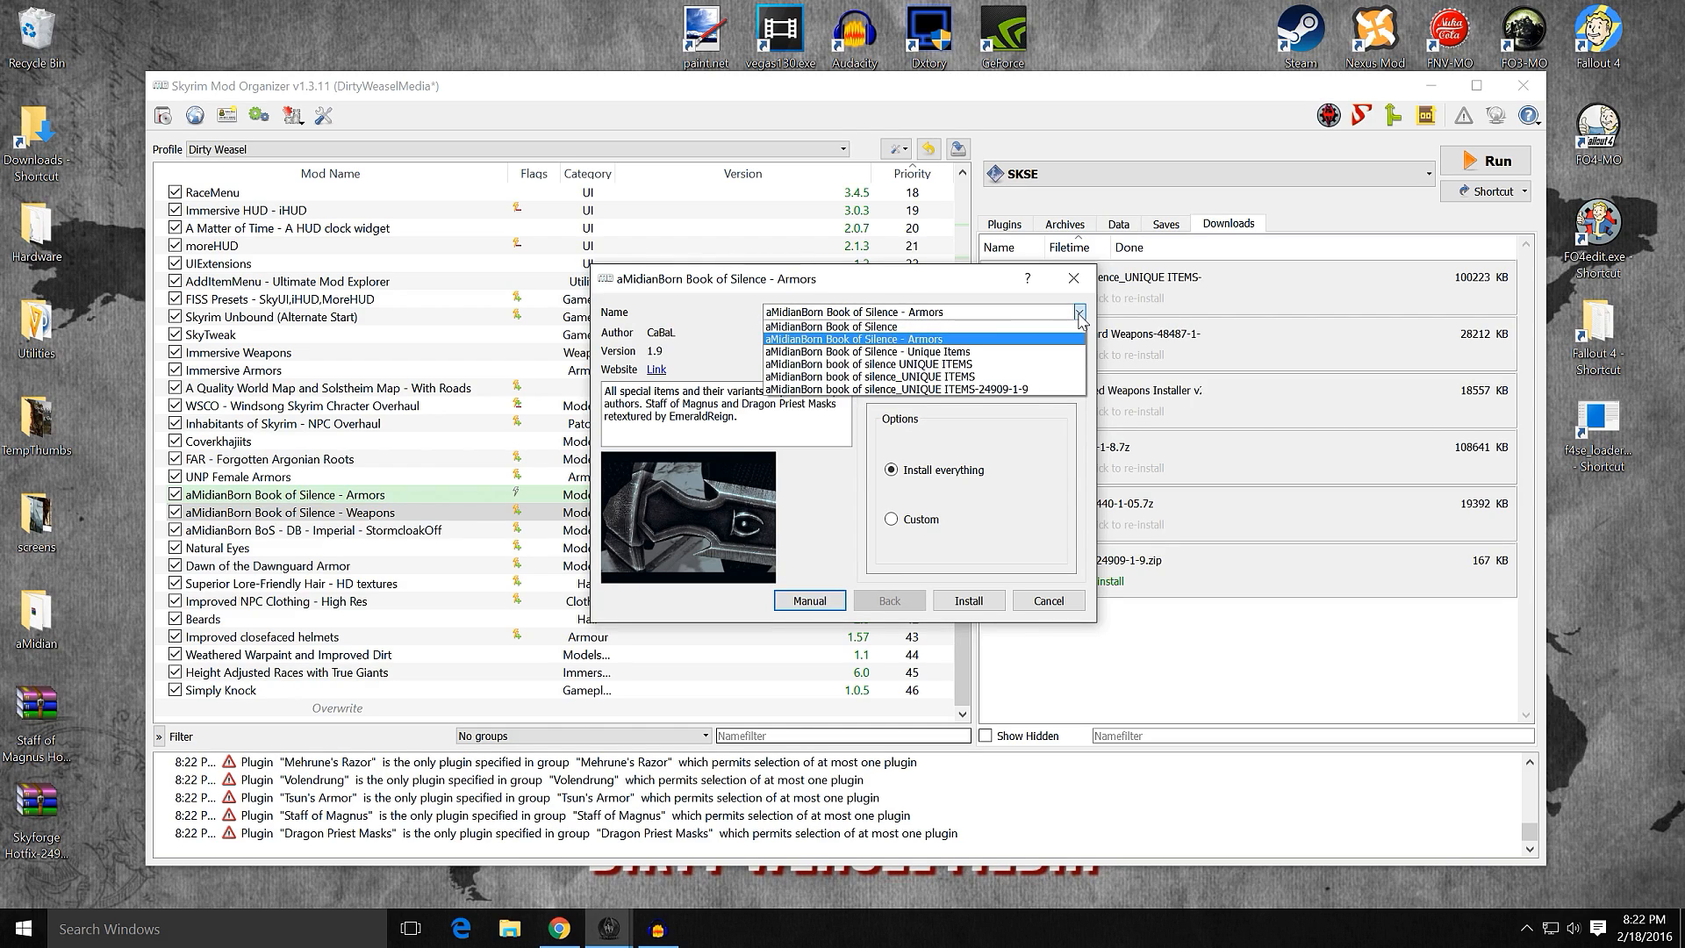
pyautogui.click(1080, 315)
pyautogui.rightClick(883, 312)
pyautogui.click(972, 310)
pyautogui.moveTo(908, 312); pyautogui.dragTo(772, 313)
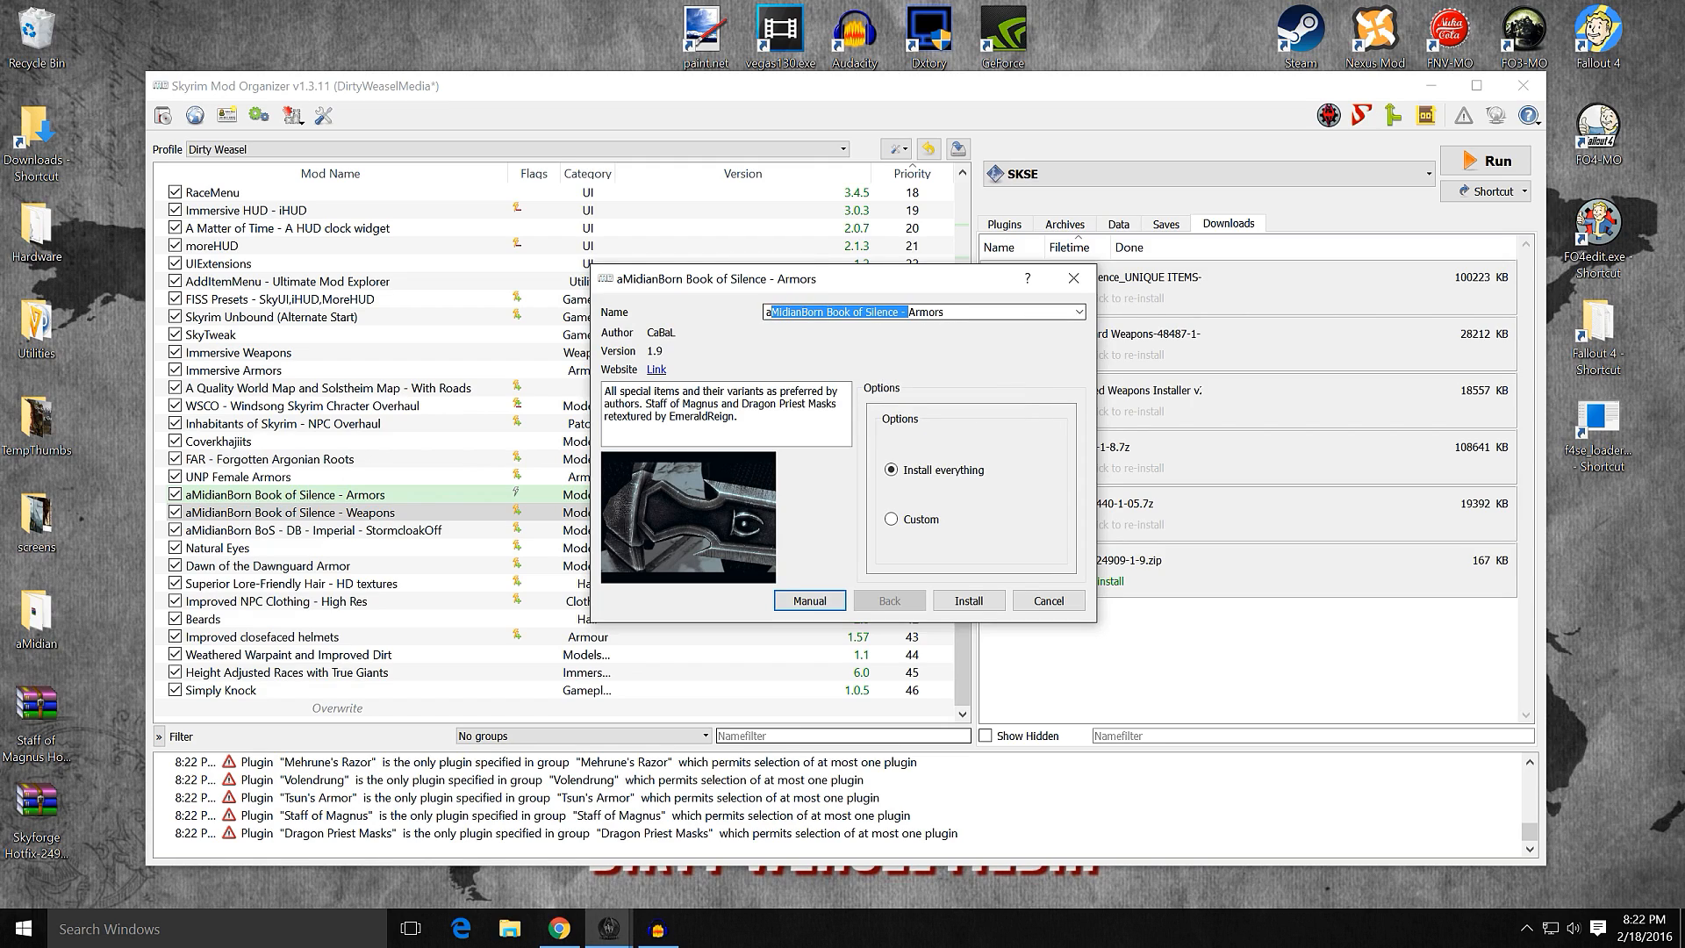
pyautogui.moveTo(951, 312); pyautogui.dragTo(756, 318)
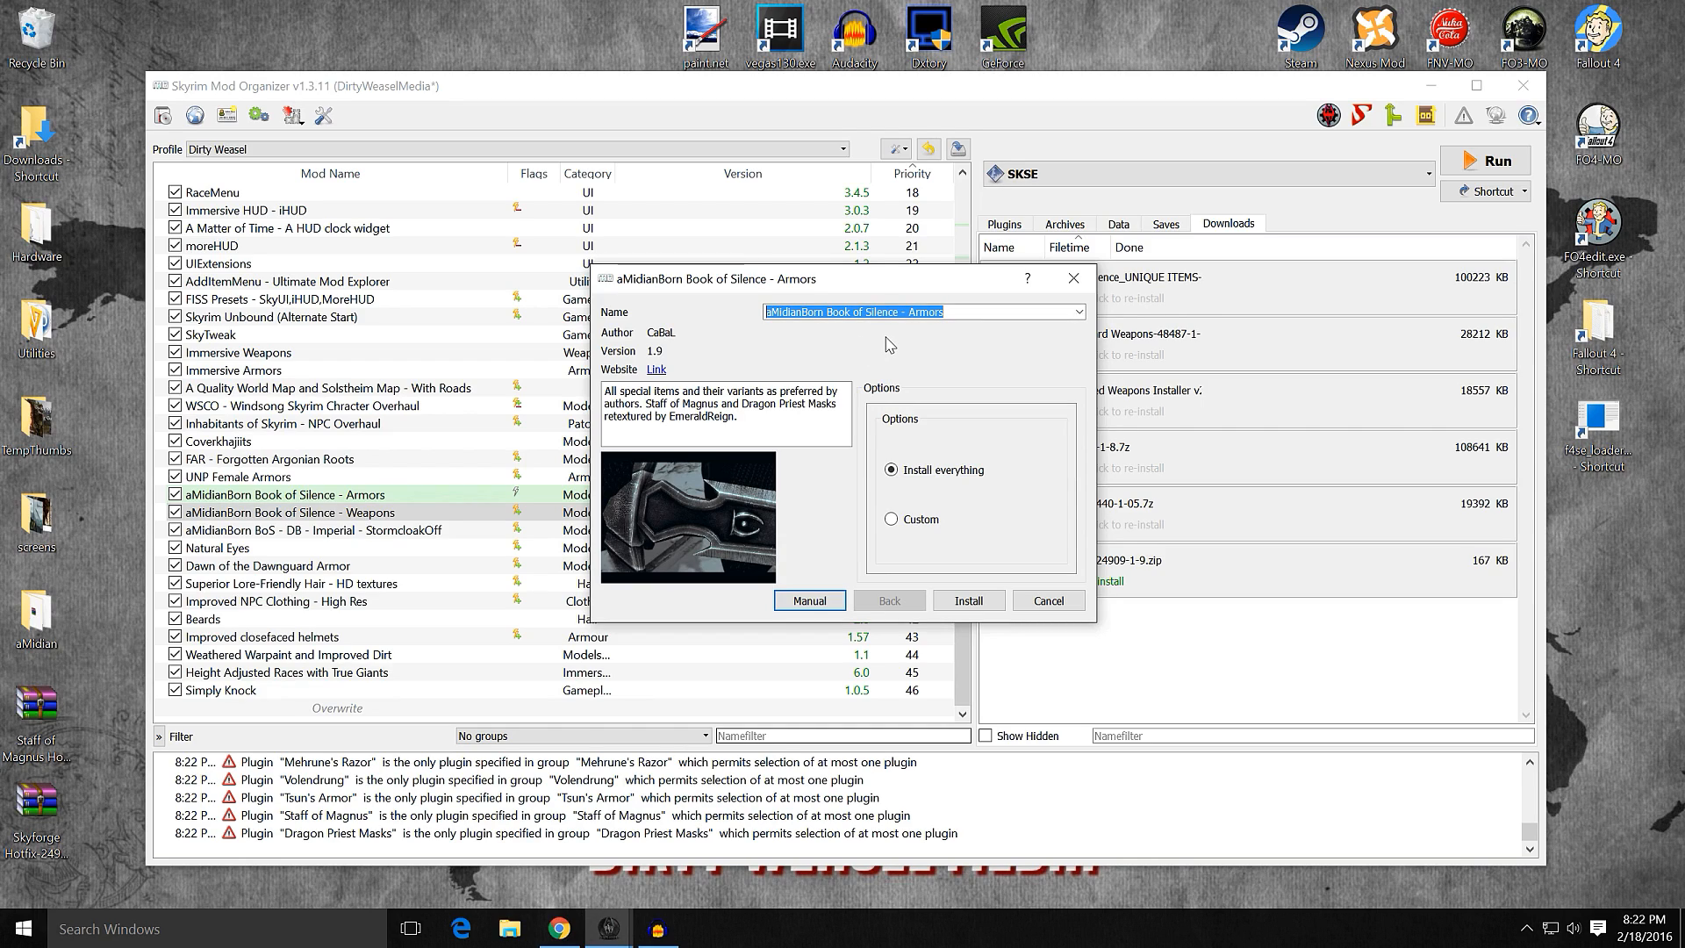
pyautogui.rightClick(864, 312)
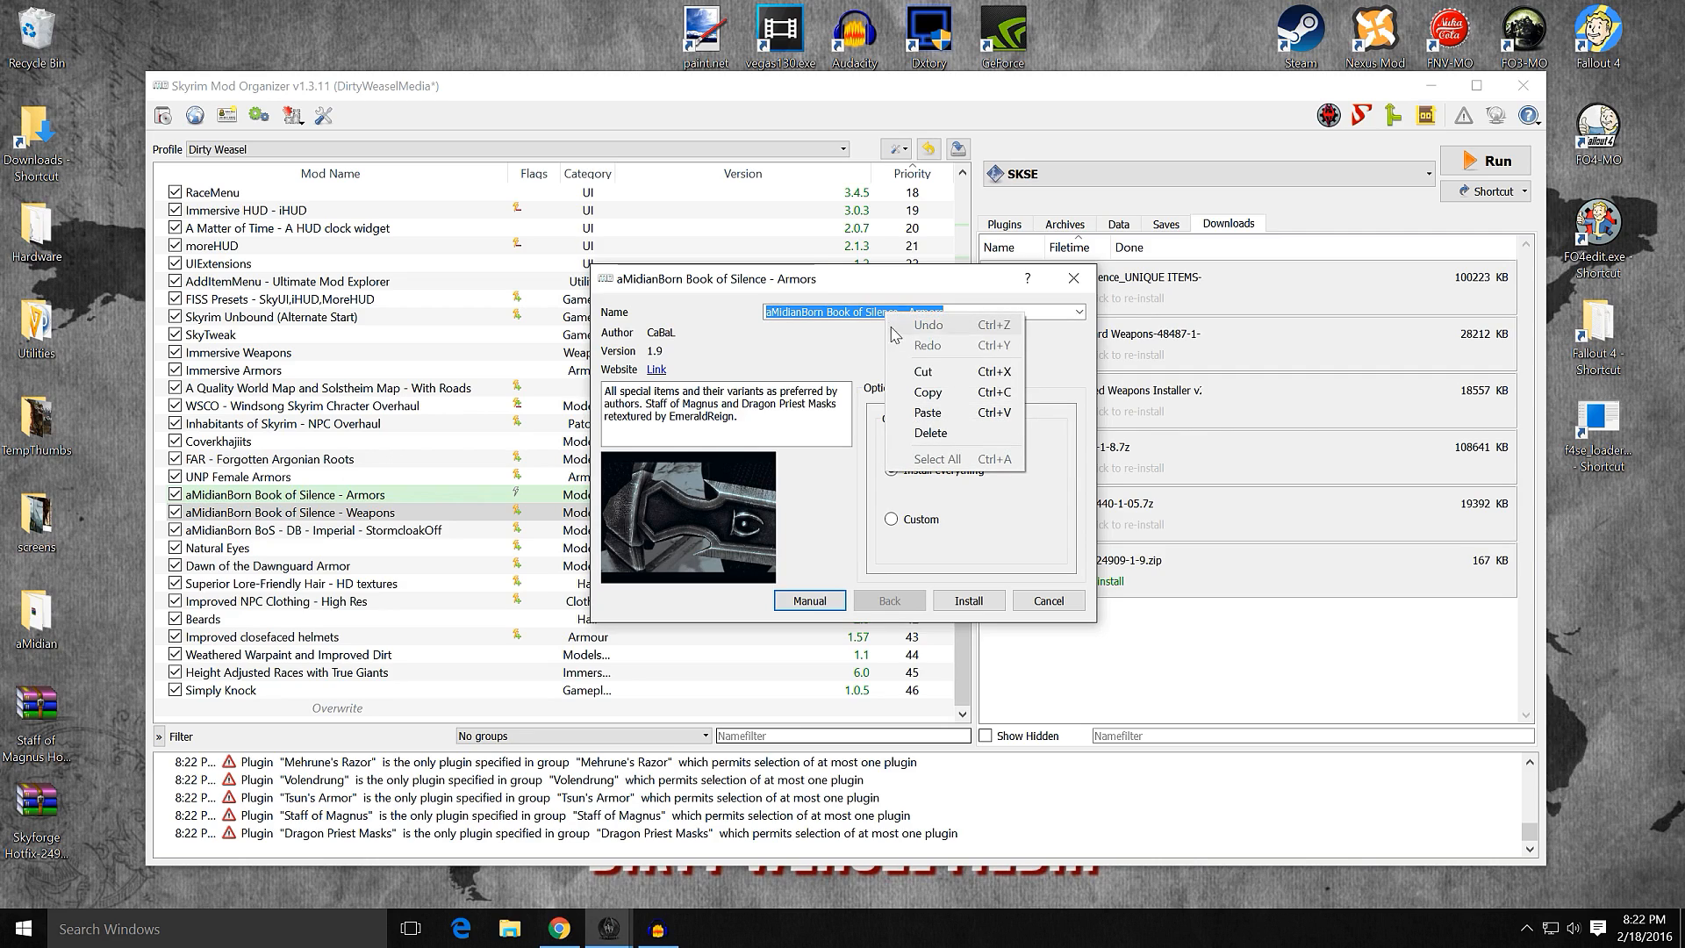
pyautogui.click(886, 413)
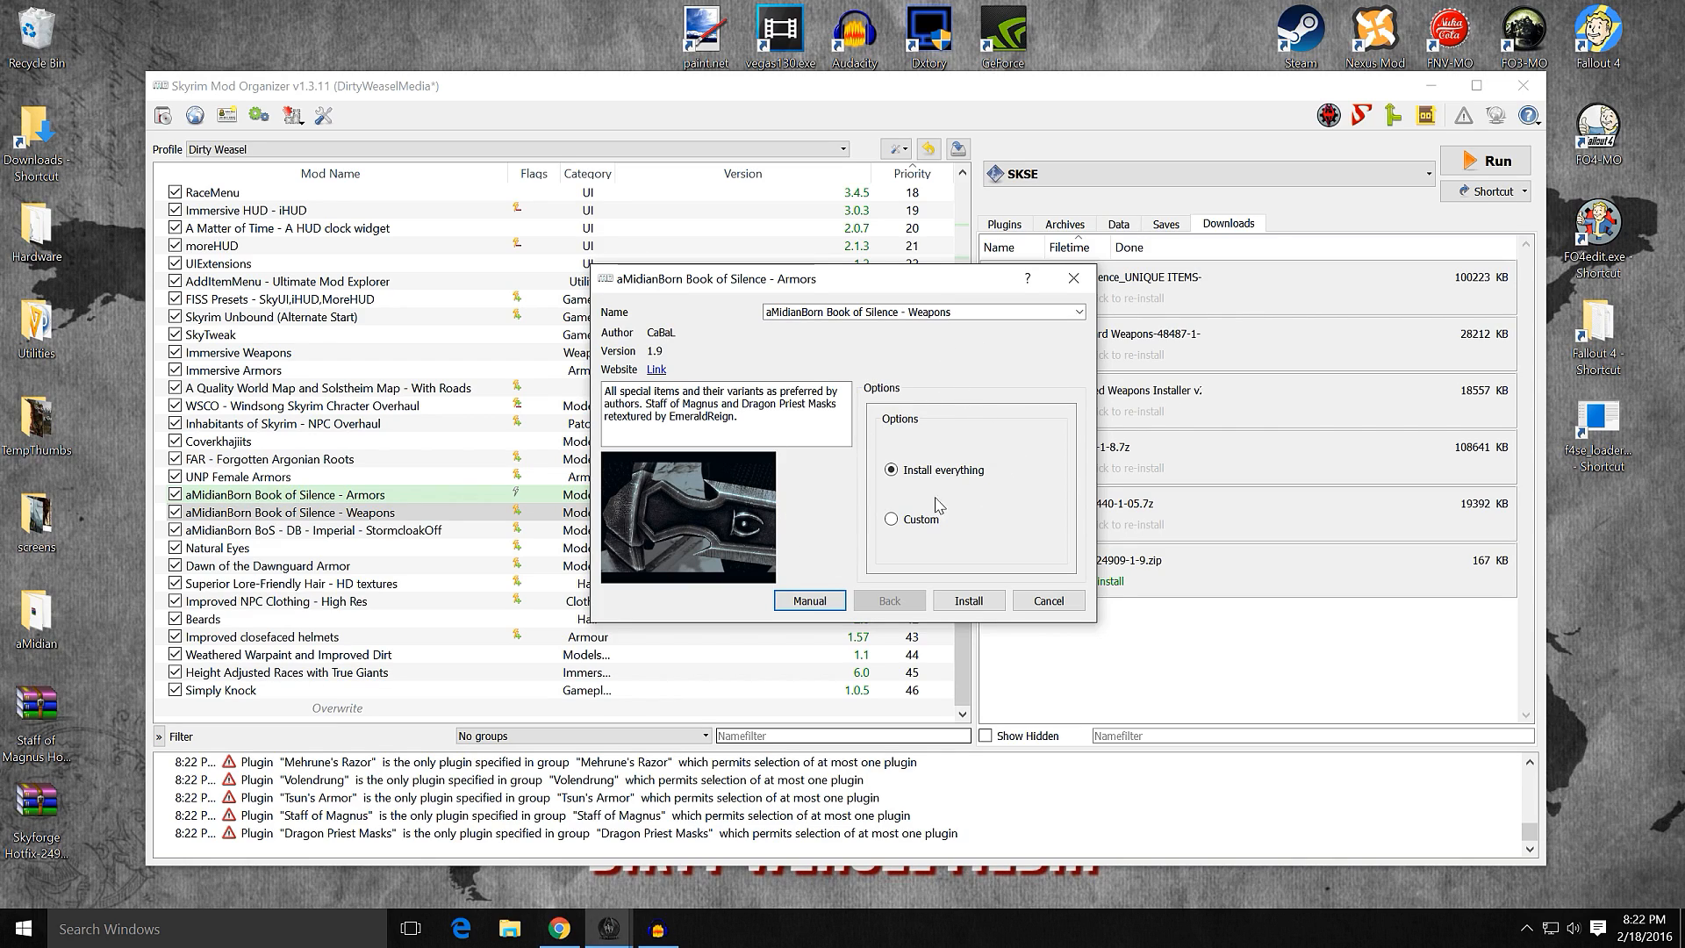
# Step: Choose the Custom installation and include Targe of the Blooded and Wuuthrad
pyautogui.moveTo(912, 525)
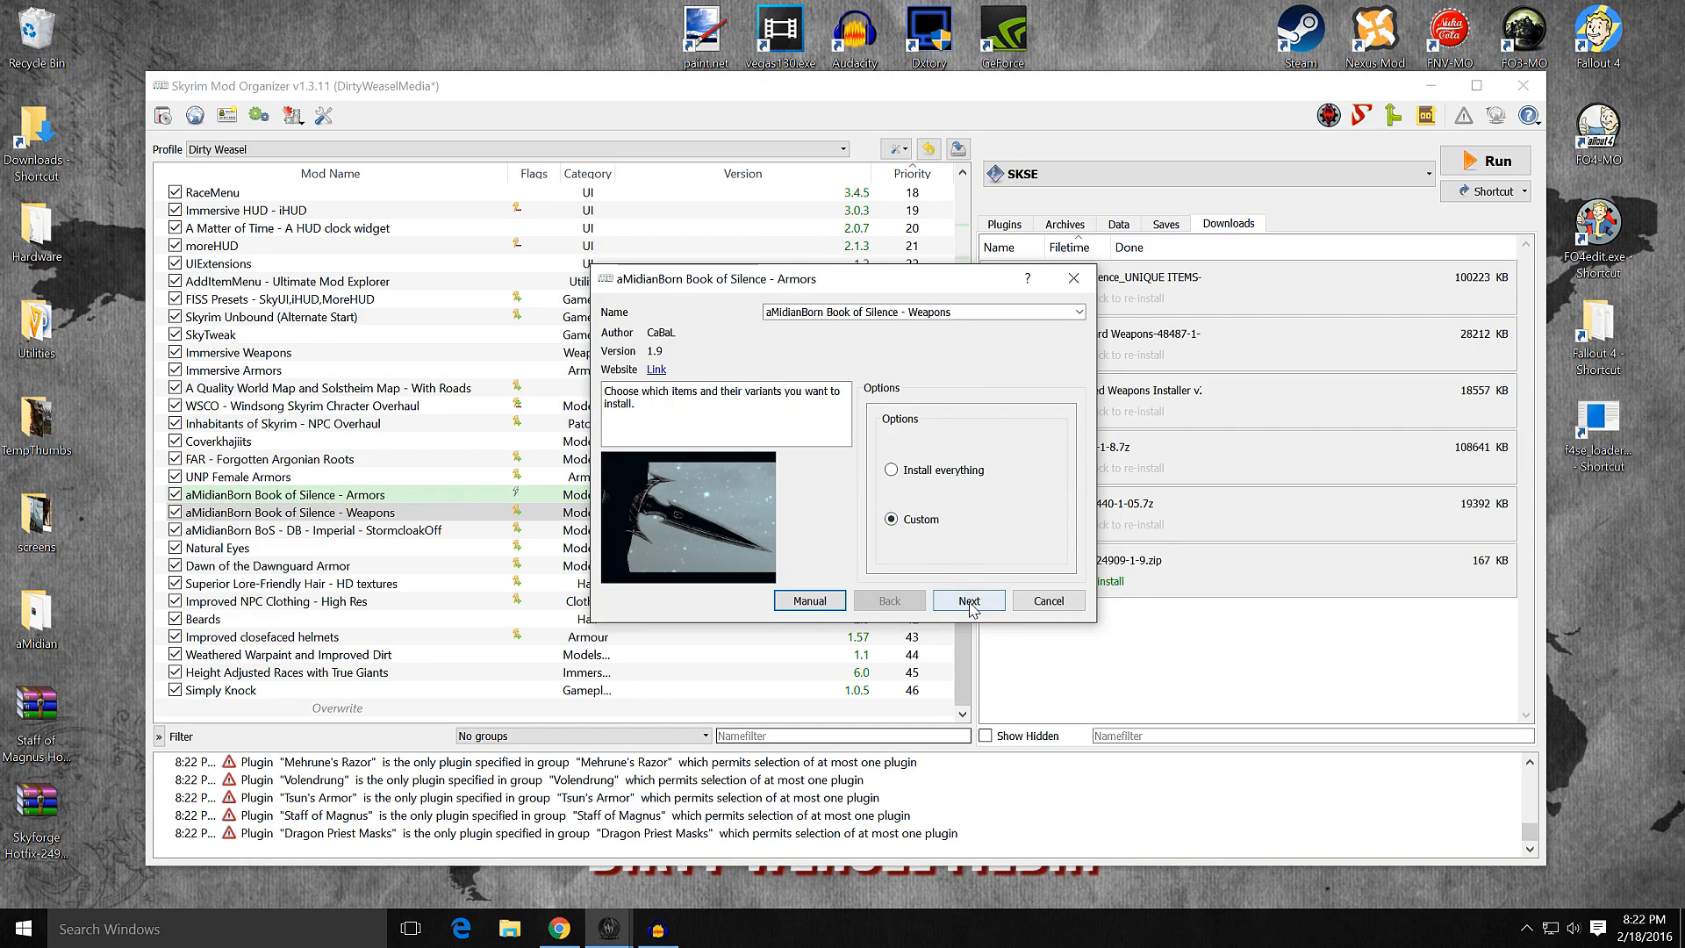
pyautogui.moveTo(953, 474)
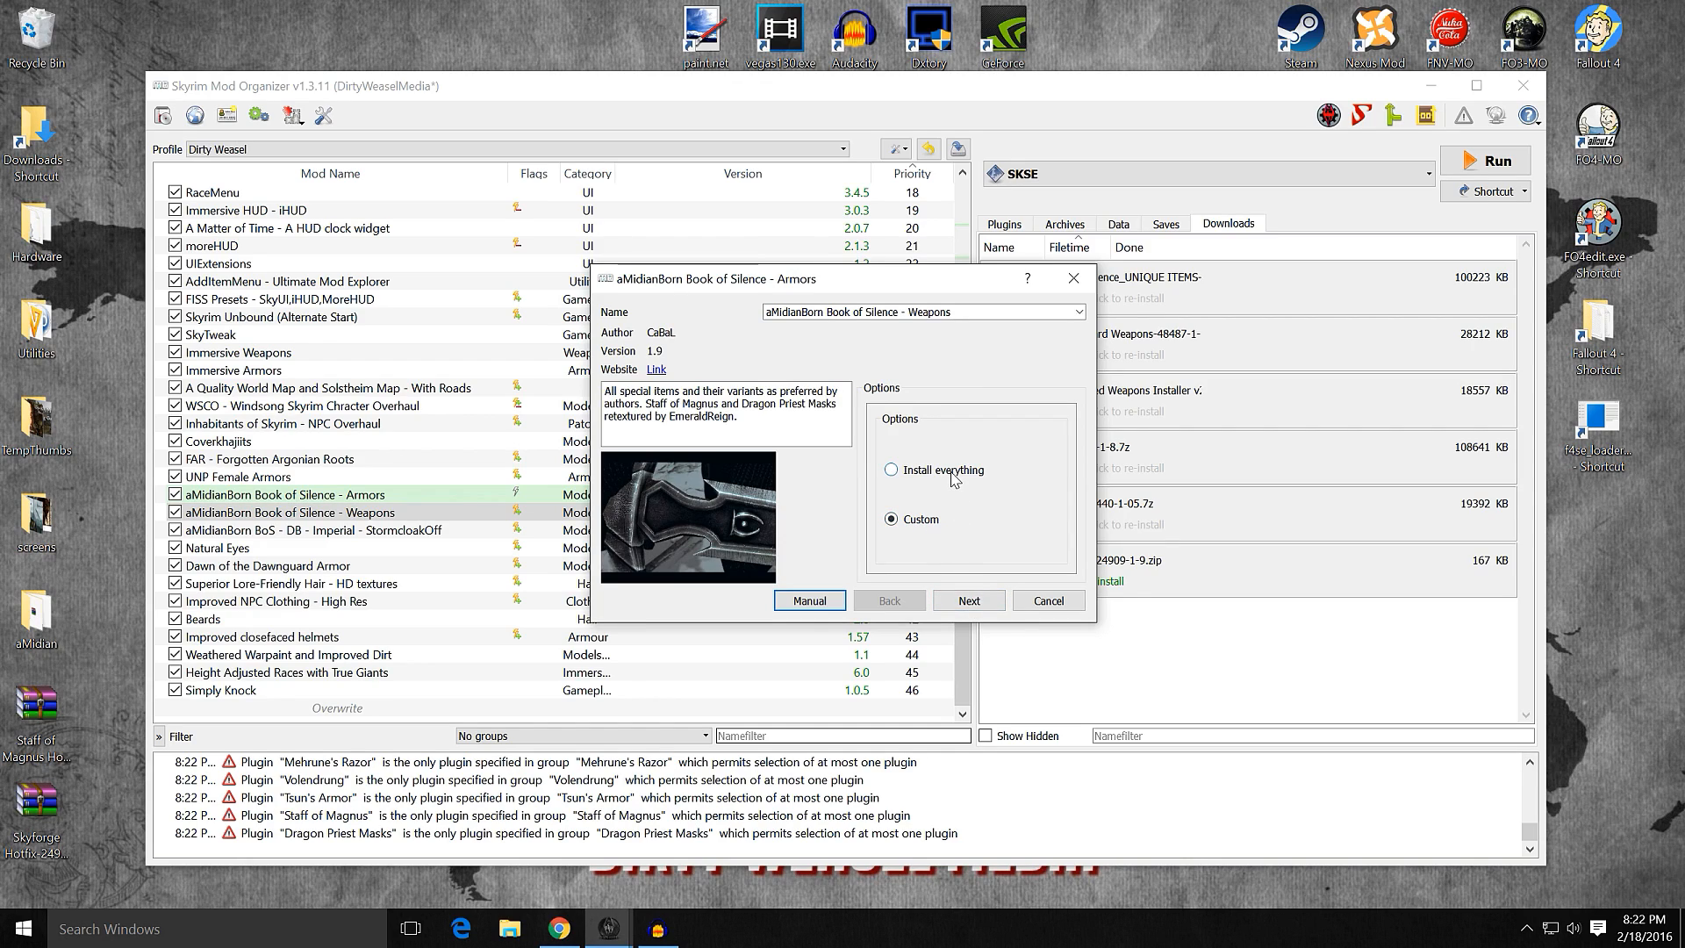
pyautogui.click(969, 601)
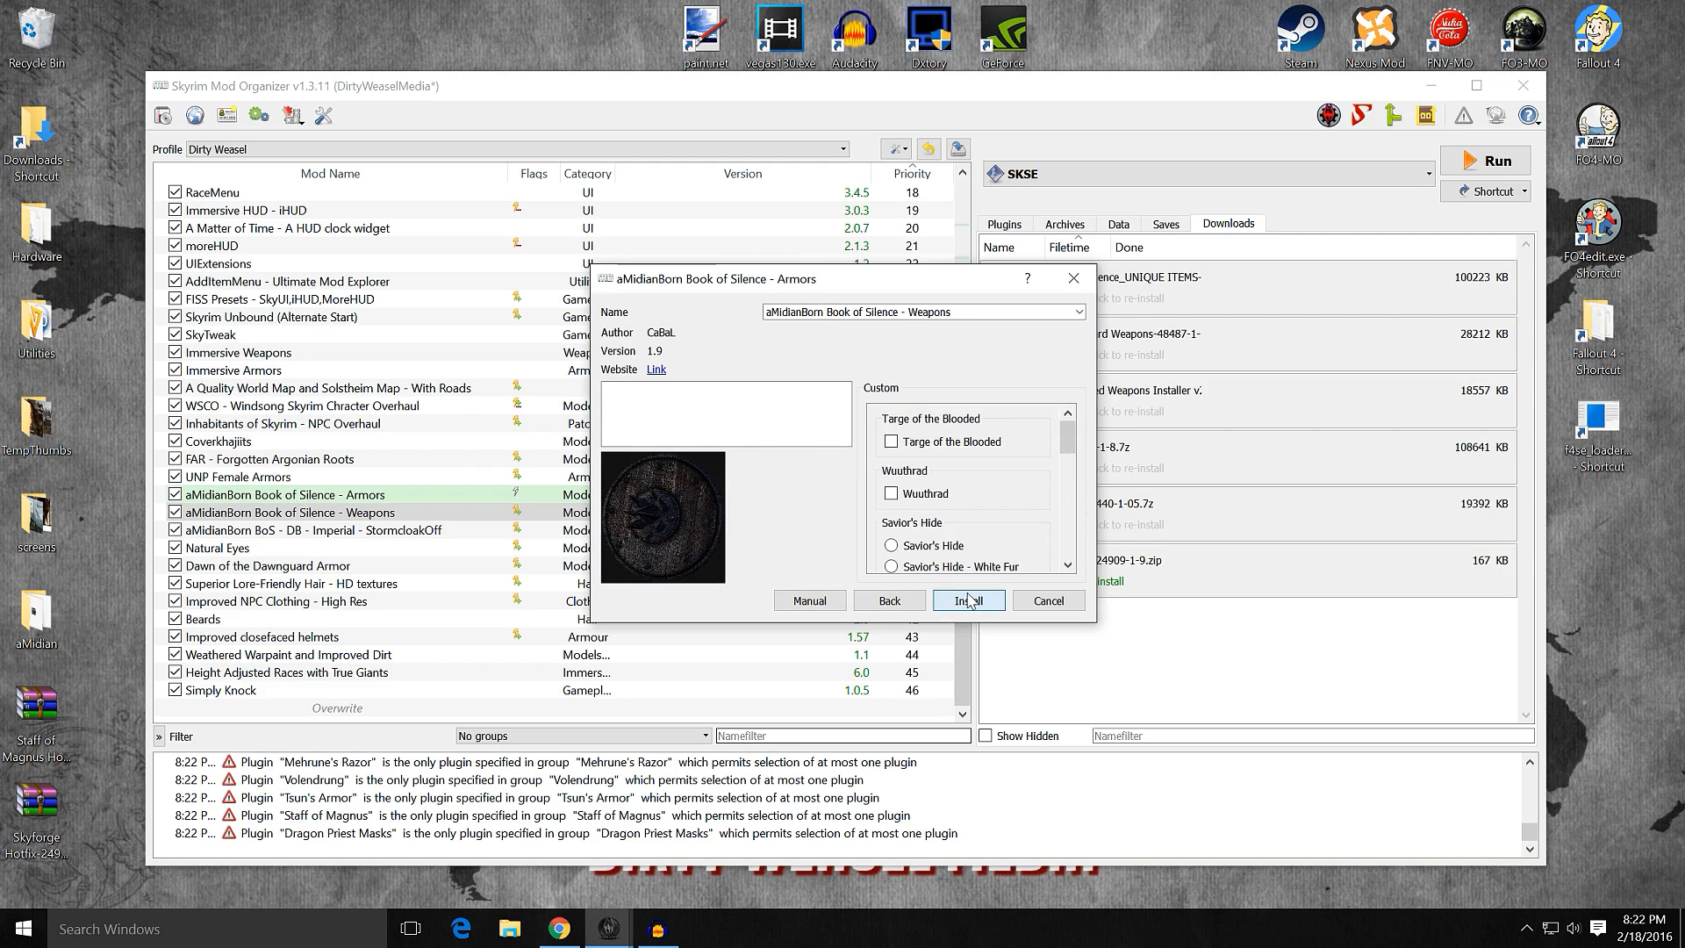
pyautogui.click(941, 442)
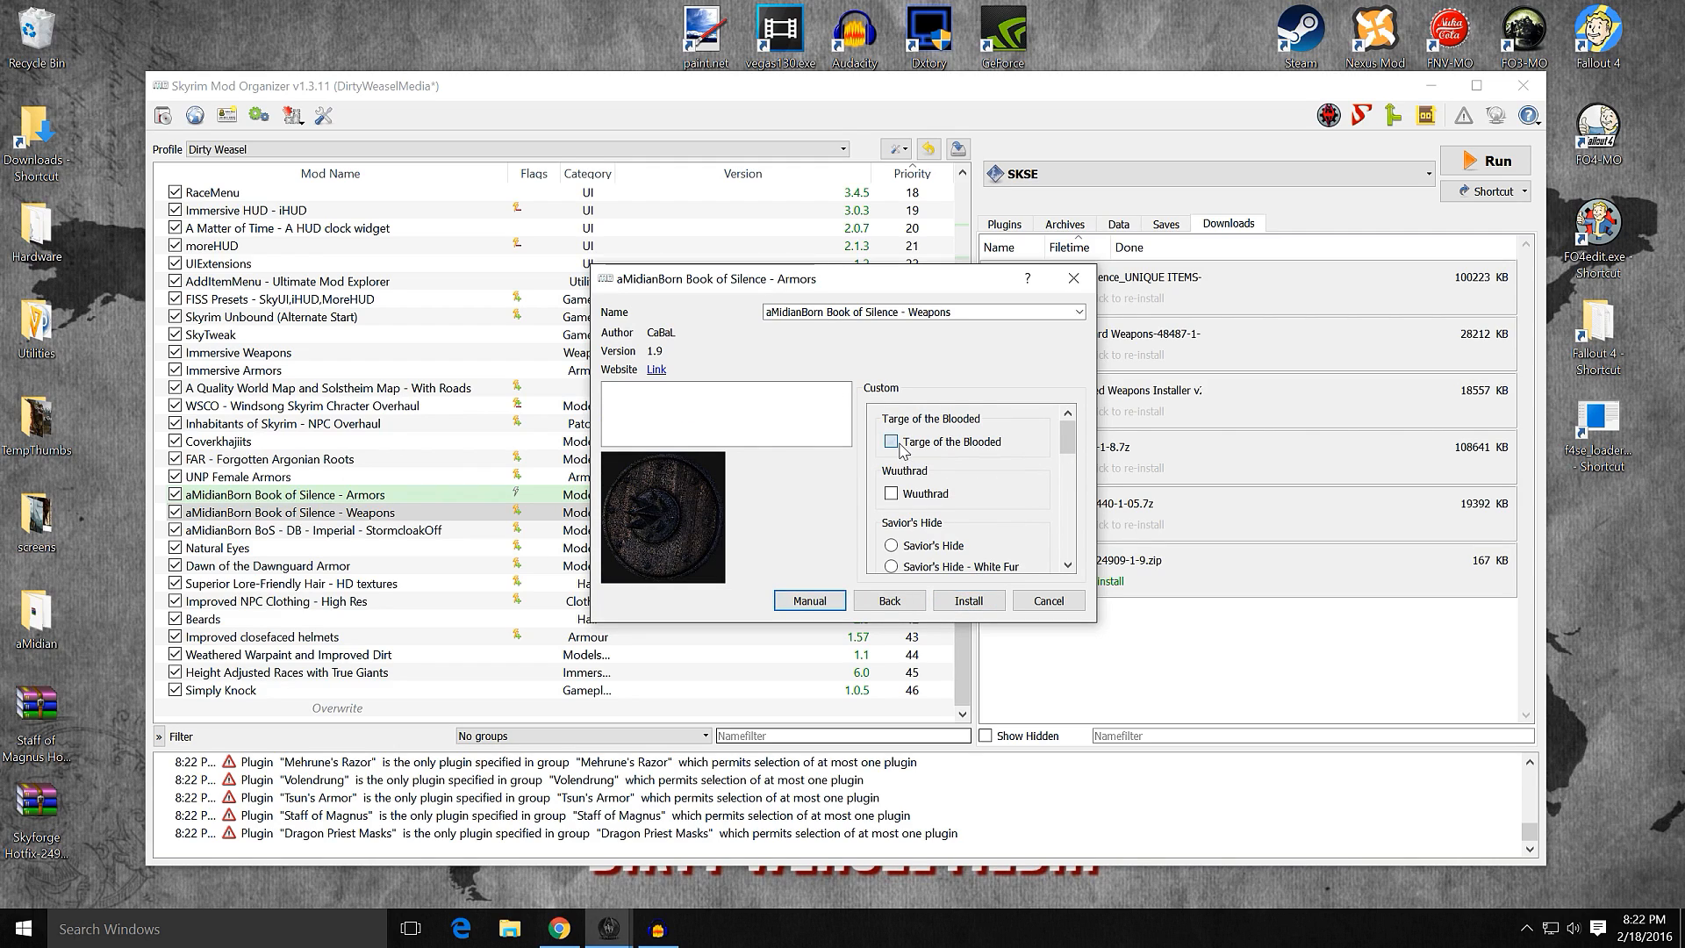
pyautogui.click(947, 496)
pyautogui.moveTo(1066, 440); pyautogui.dragTo(1066, 461)
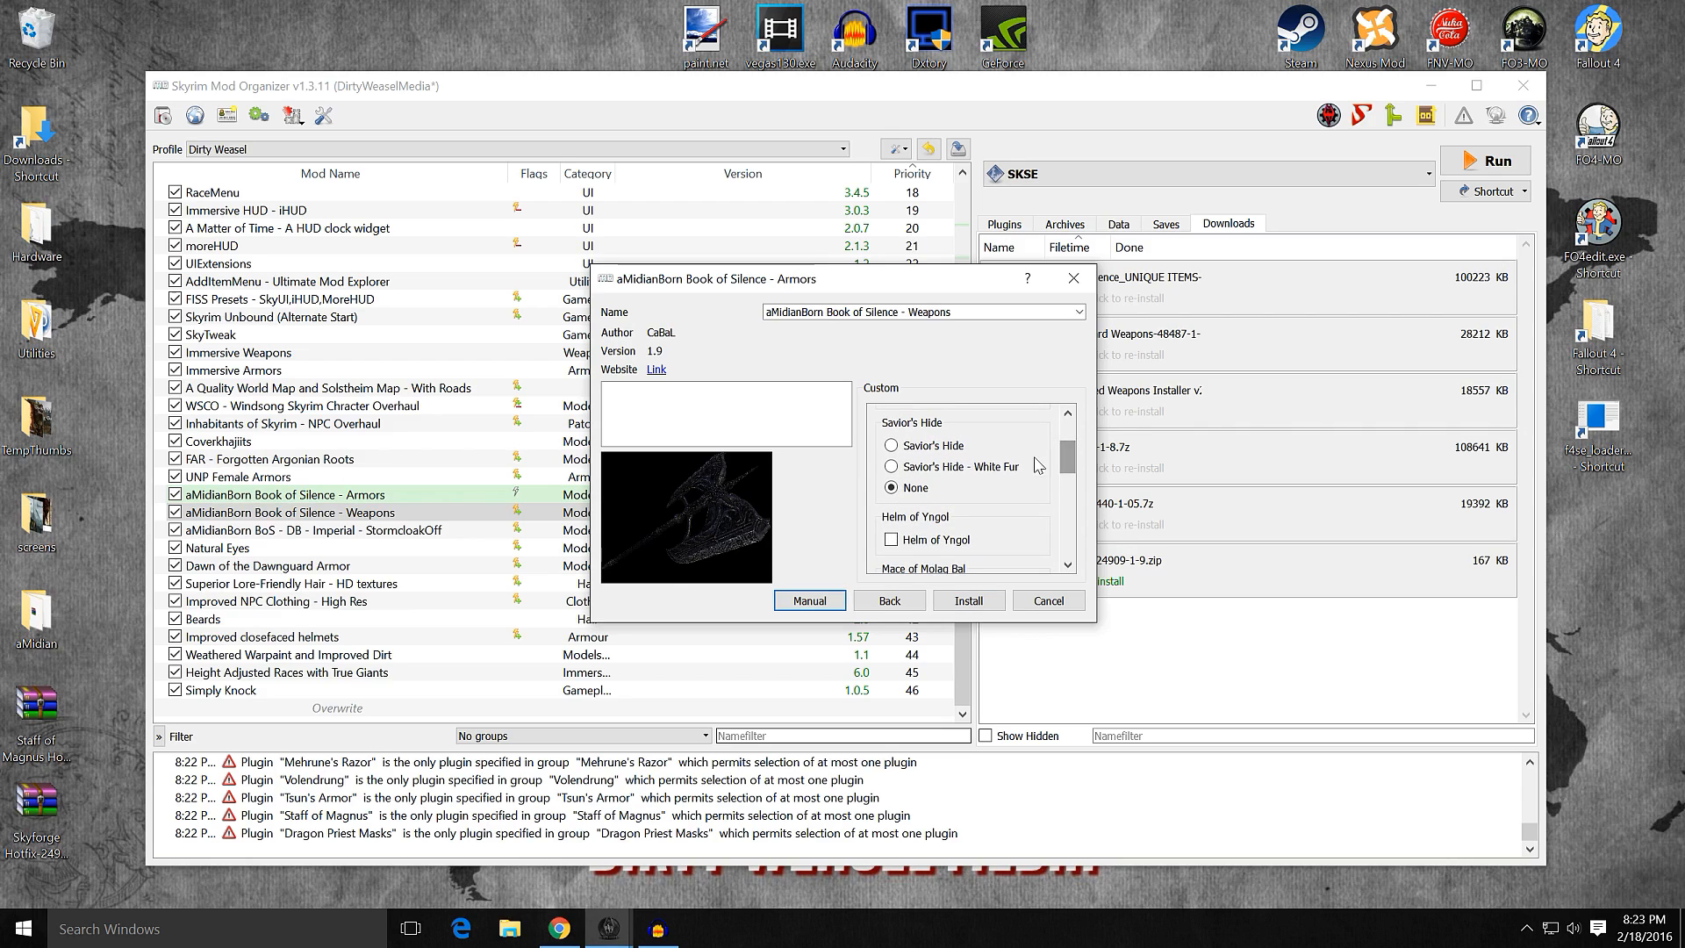
# Step: Select Savior's Hide - White Fur and include Helm of Yngol, Mace of Molag Bal and Mehrune's Razor
pyautogui.click(944, 474)
pyautogui.moveTo(1068, 464); pyautogui.dragTo(1070, 485)
pyautogui.click(909, 436)
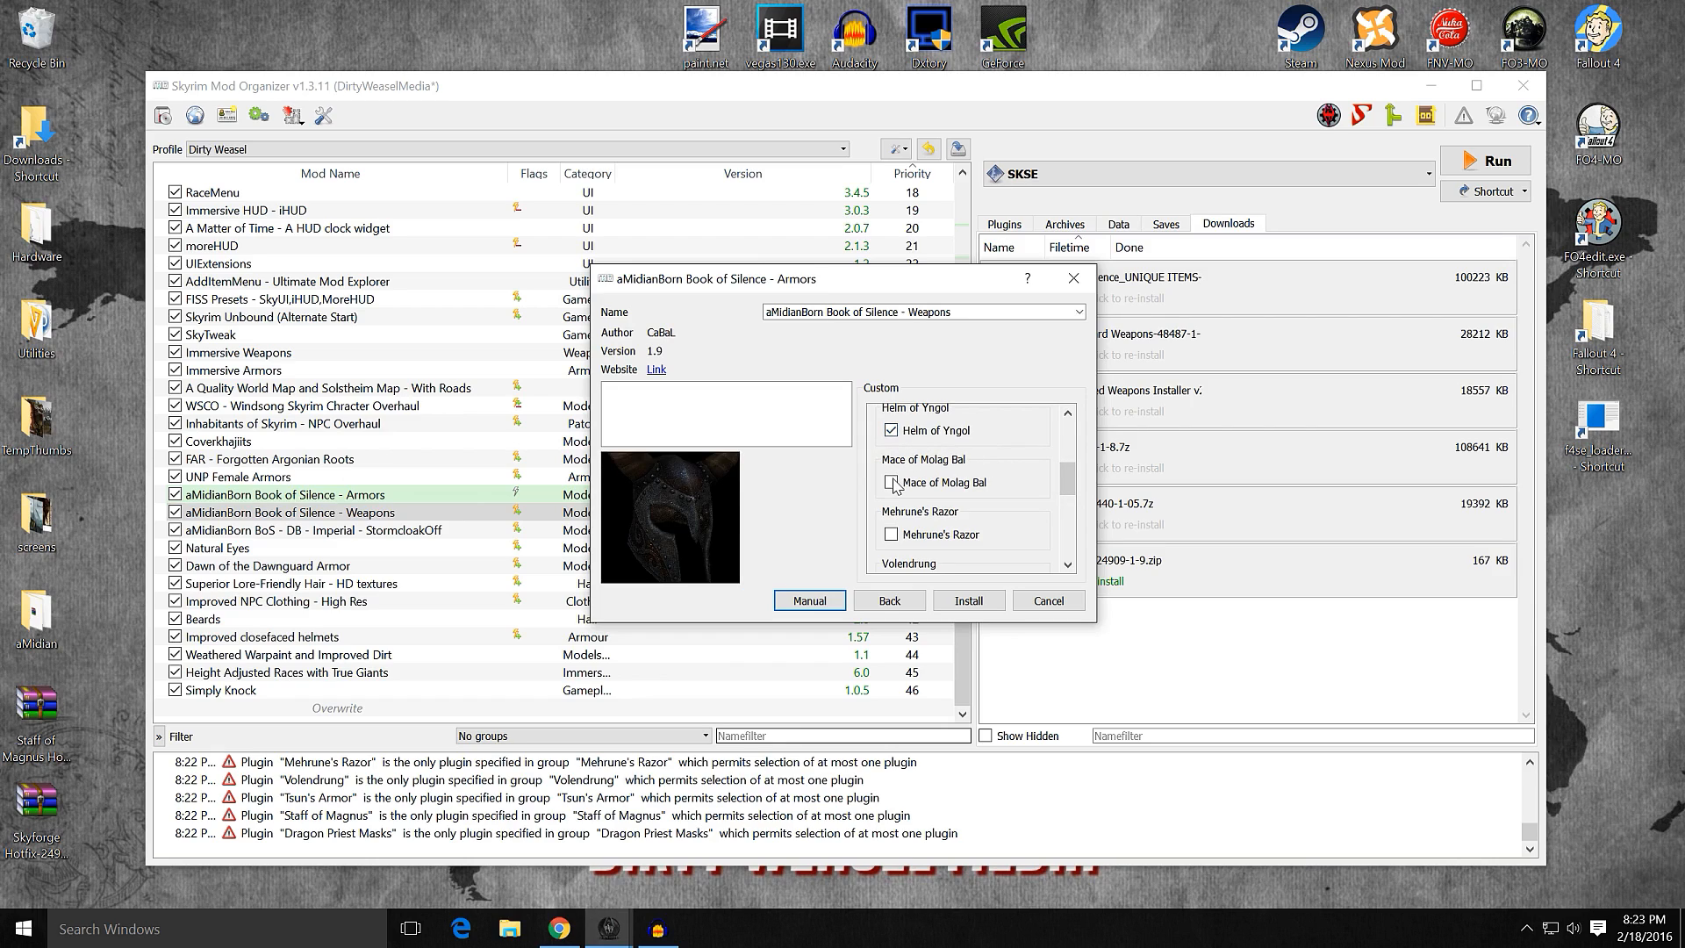
pyautogui.click(894, 484)
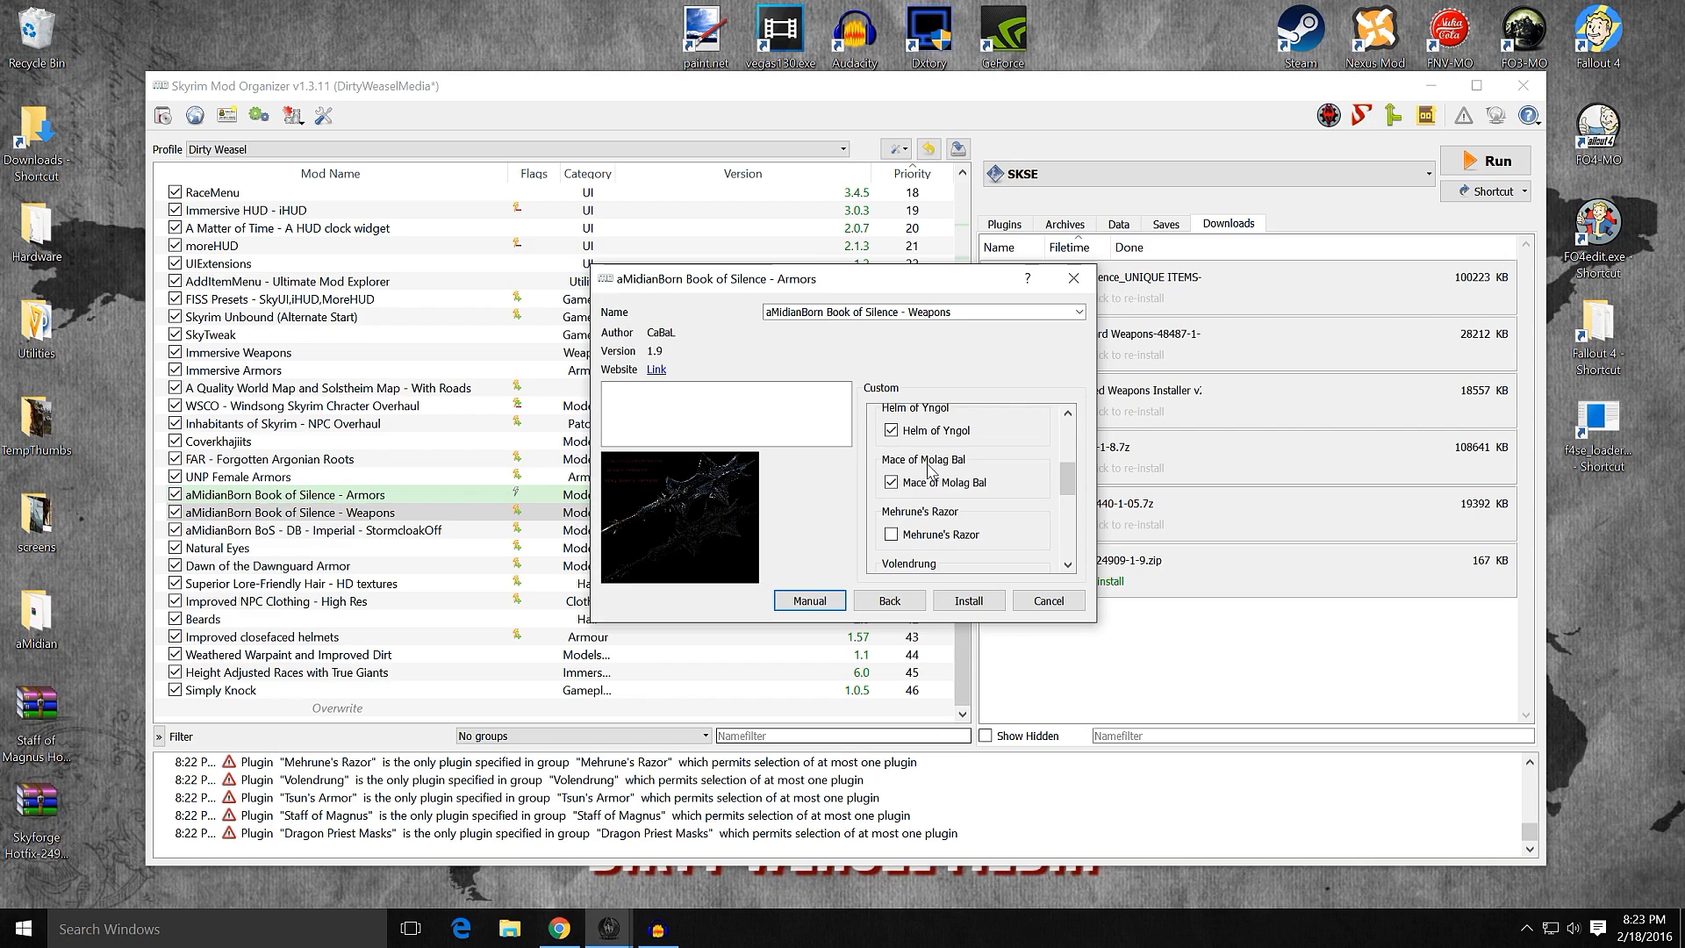
pyautogui.click(891, 538)
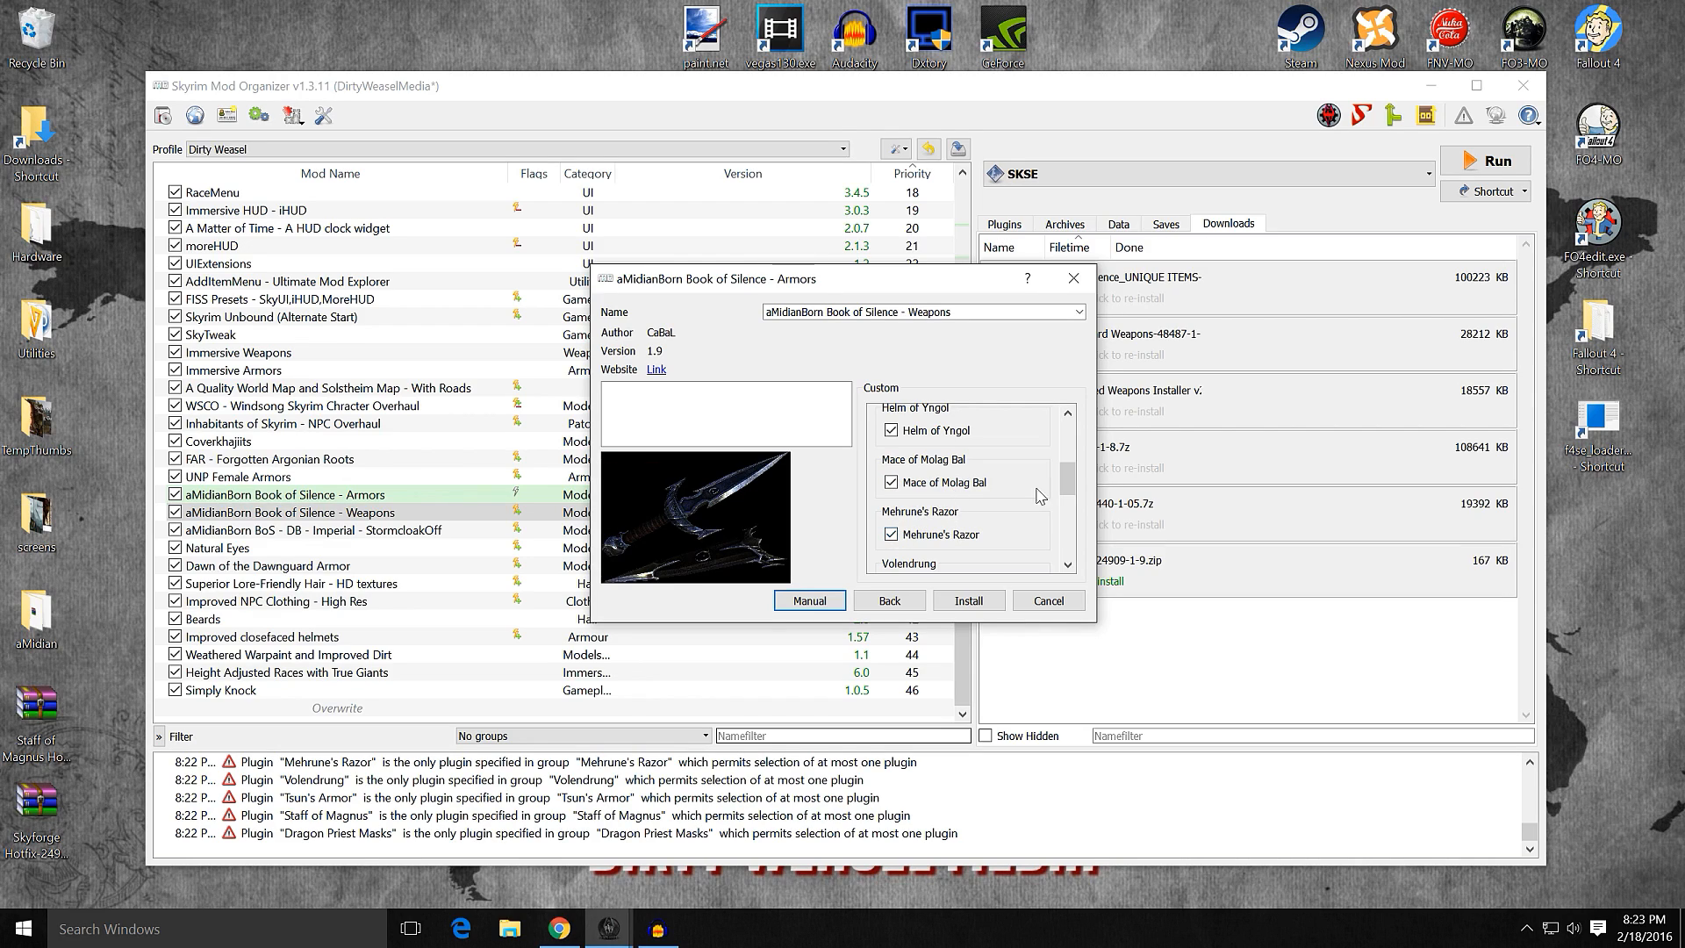
# Step: Include Volendrung and Tsun's Armor, and choose Ebony Mail - Golden
pyautogui.moveTo(1068, 478); pyautogui.dragTo(1070, 509)
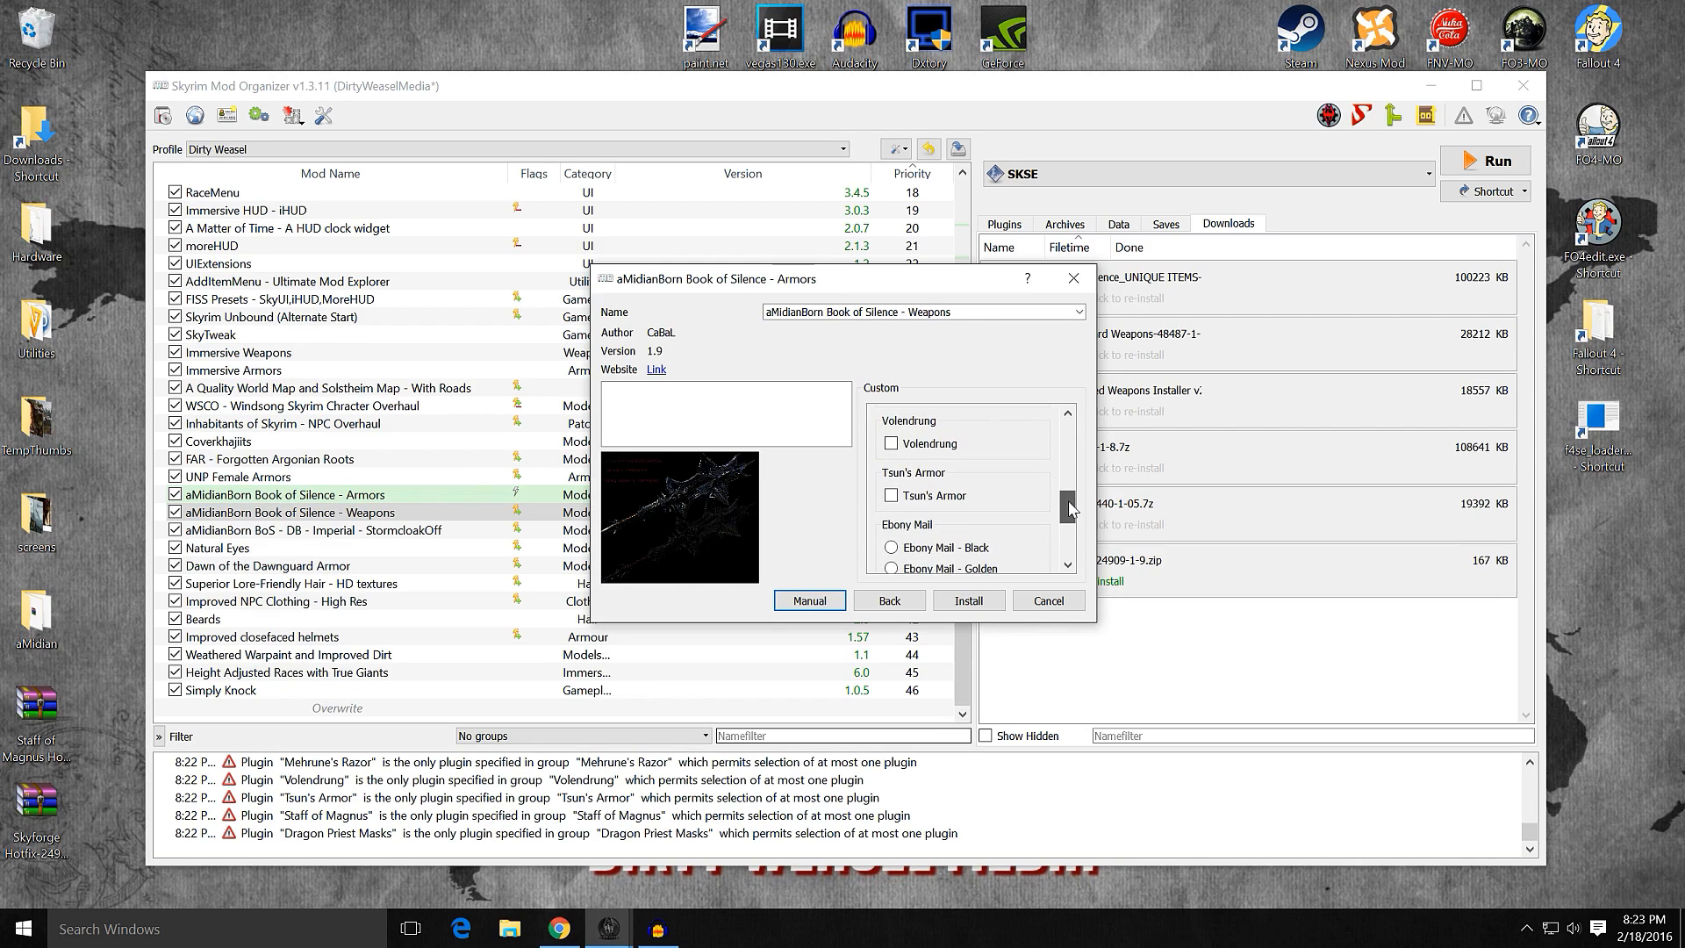
pyautogui.click(891, 443)
pyautogui.click(891, 495)
pyautogui.moveTo(1066, 497); pyautogui.dragTo(1070, 527)
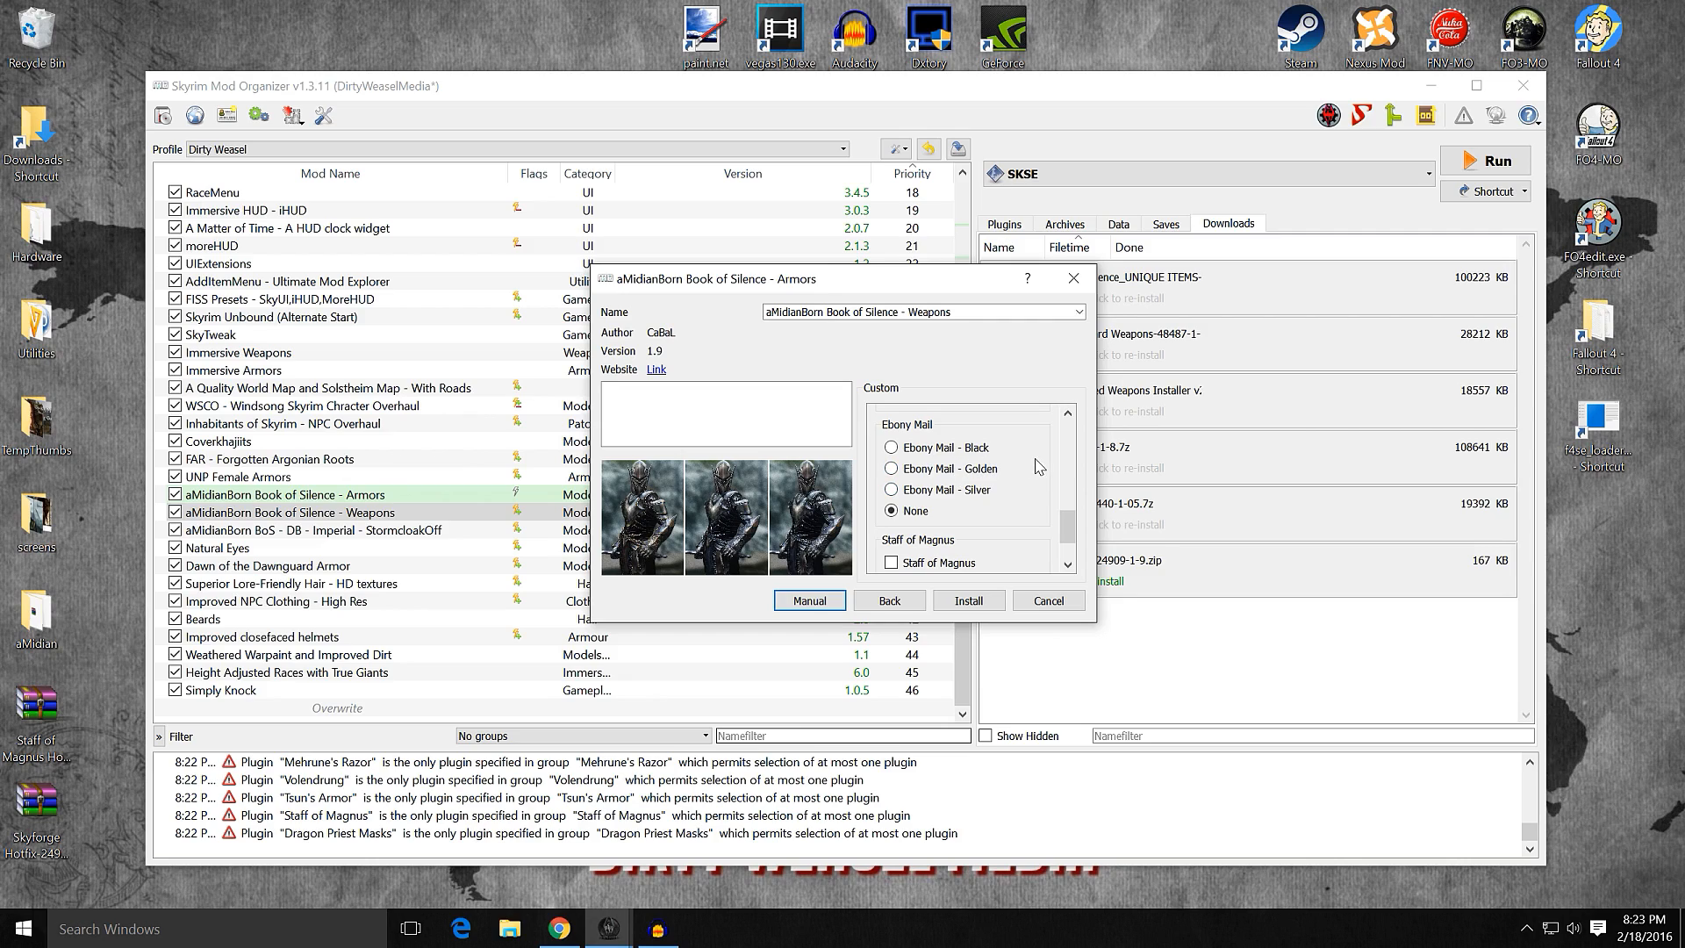
pyautogui.click(962, 472)
pyautogui.moveTo(1068, 527); pyautogui.dragTo(1067, 540)
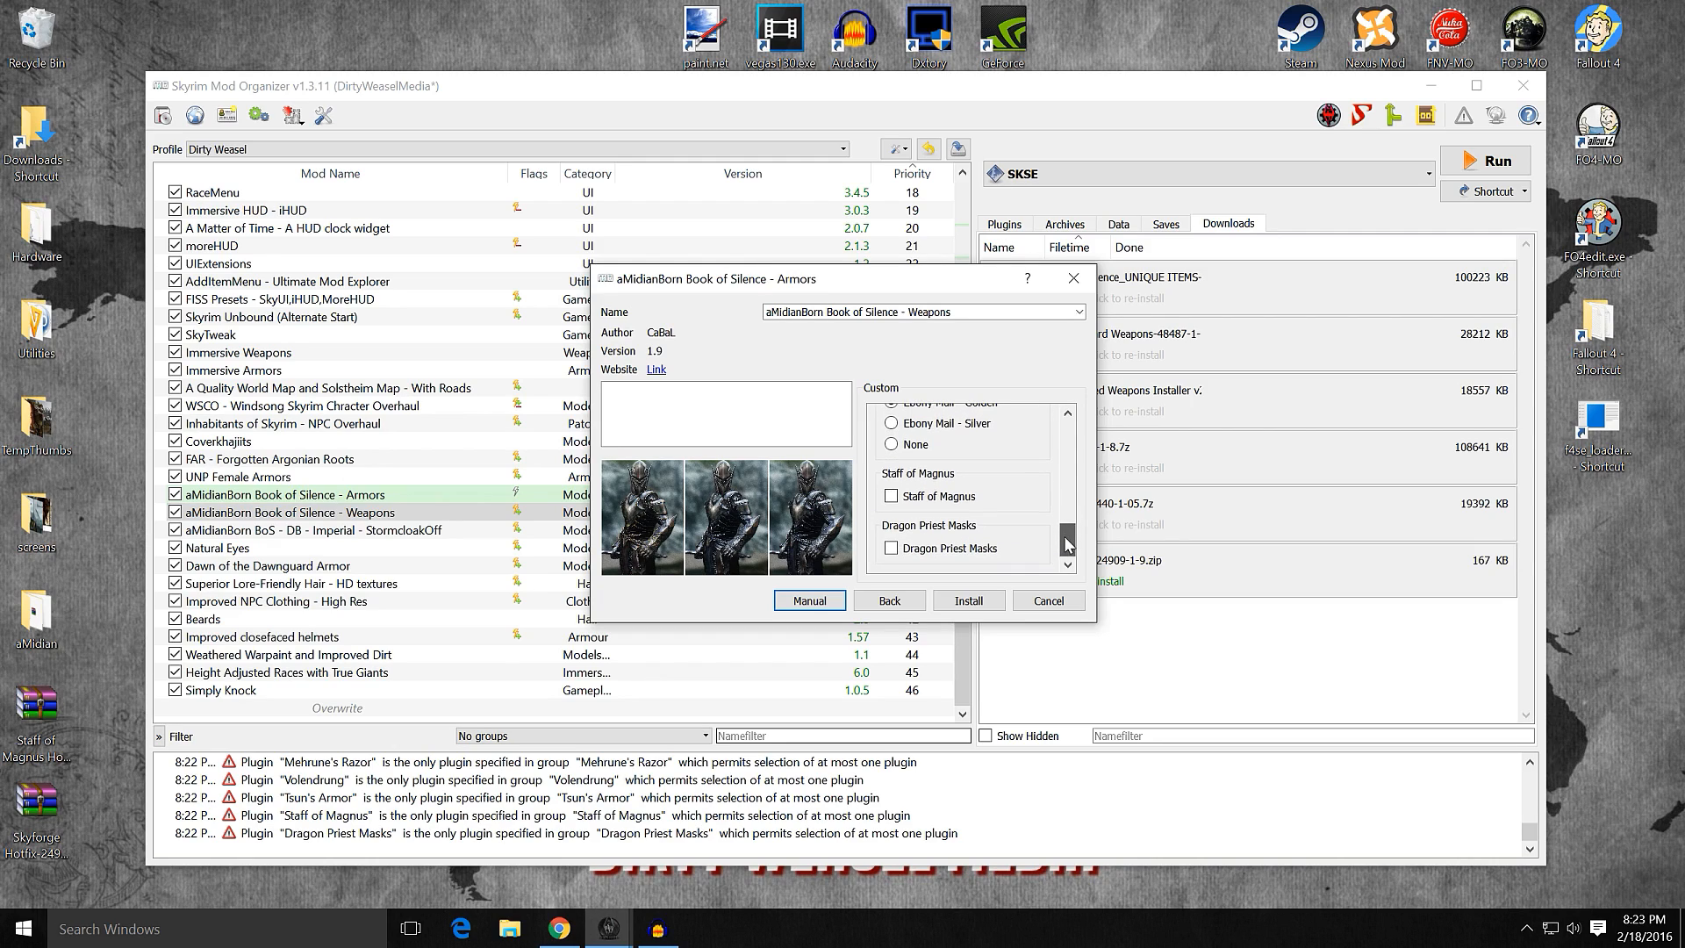
# Step: Include Staff of Magnus, leave Dragon Priest Masks out, and merge the unique items into the existing weapons mod
pyautogui.click(925, 501)
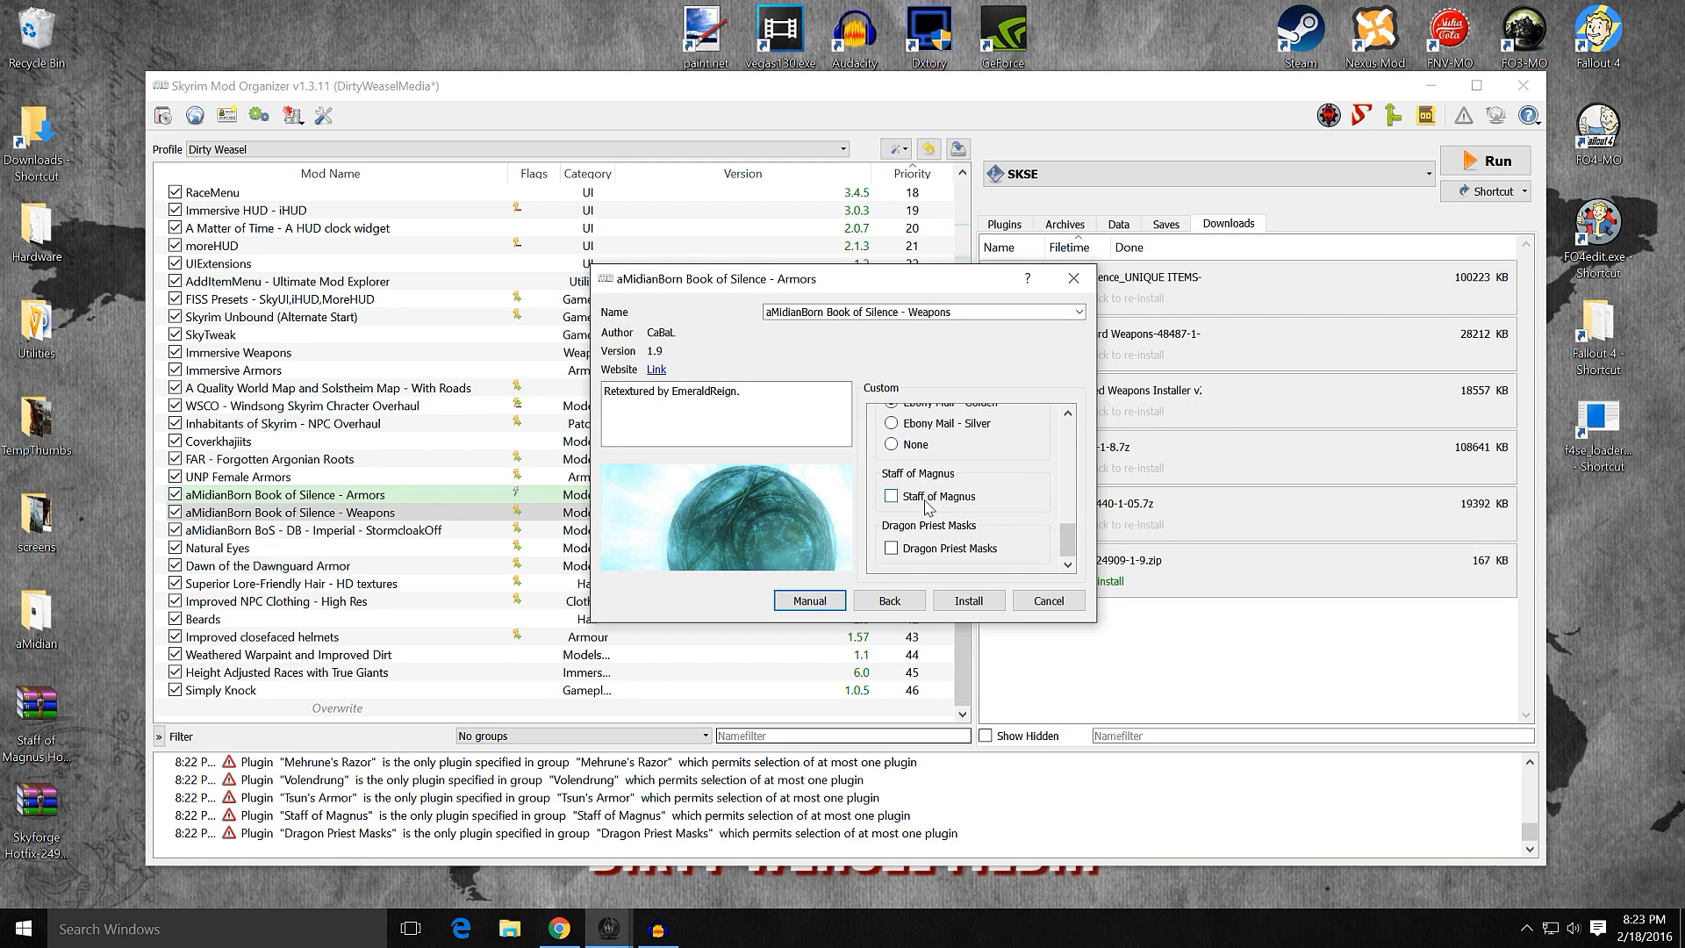
pyautogui.click(926, 550)
pyautogui.moveTo(1066, 537)
pyautogui.mouseDown()
pyautogui.moveTo(1066, 487)
pyautogui.moveTo(1067, 537)
pyautogui.mouseUp()
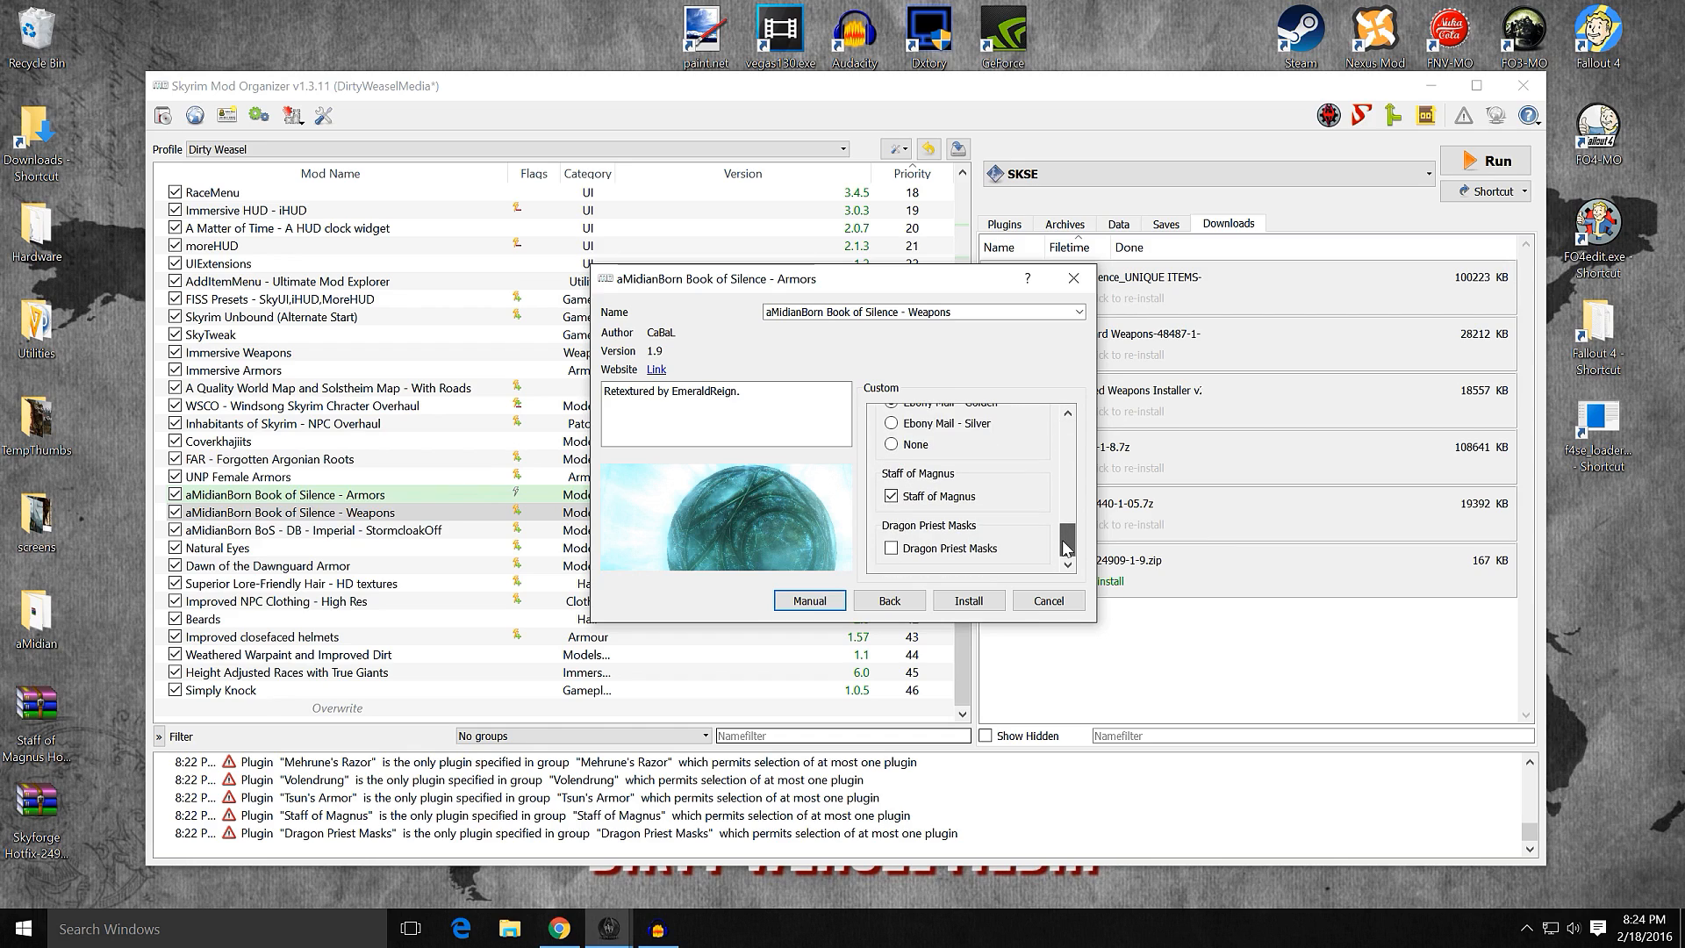
pyautogui.click(966, 602)
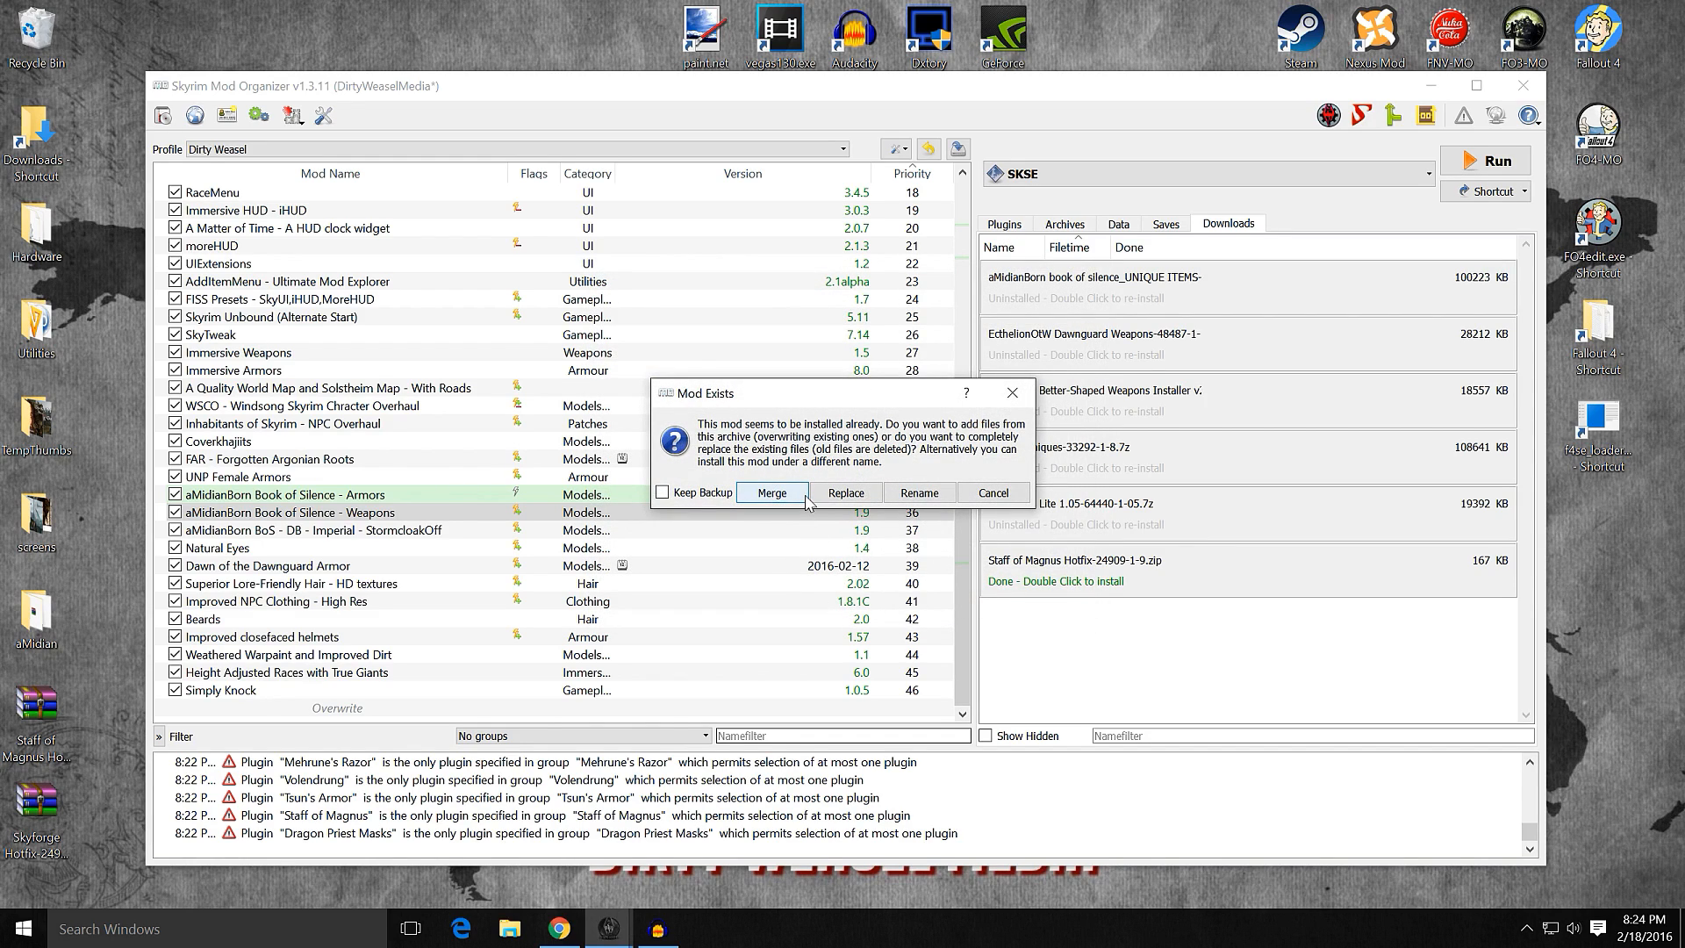
pyautogui.click(772, 493)
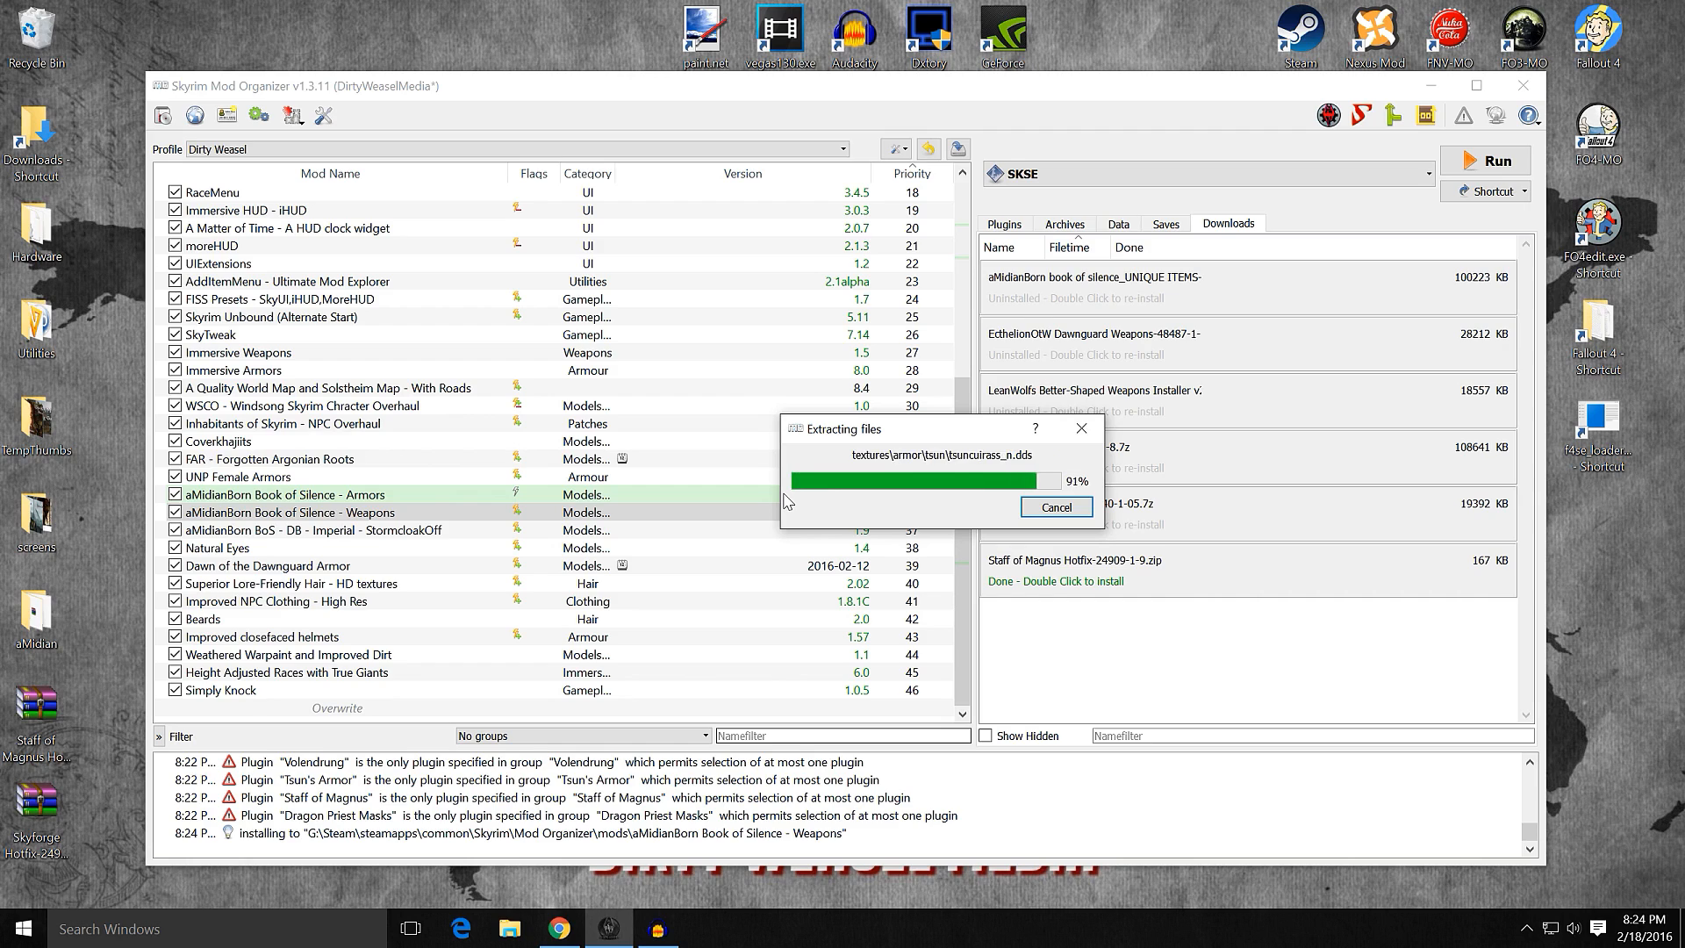
# Step: Examine the conflicting files and the staffofmagnus meshes folder of aMidianBorn Book of Silence - Weapons
pyautogui.doubleClick(512, 511)
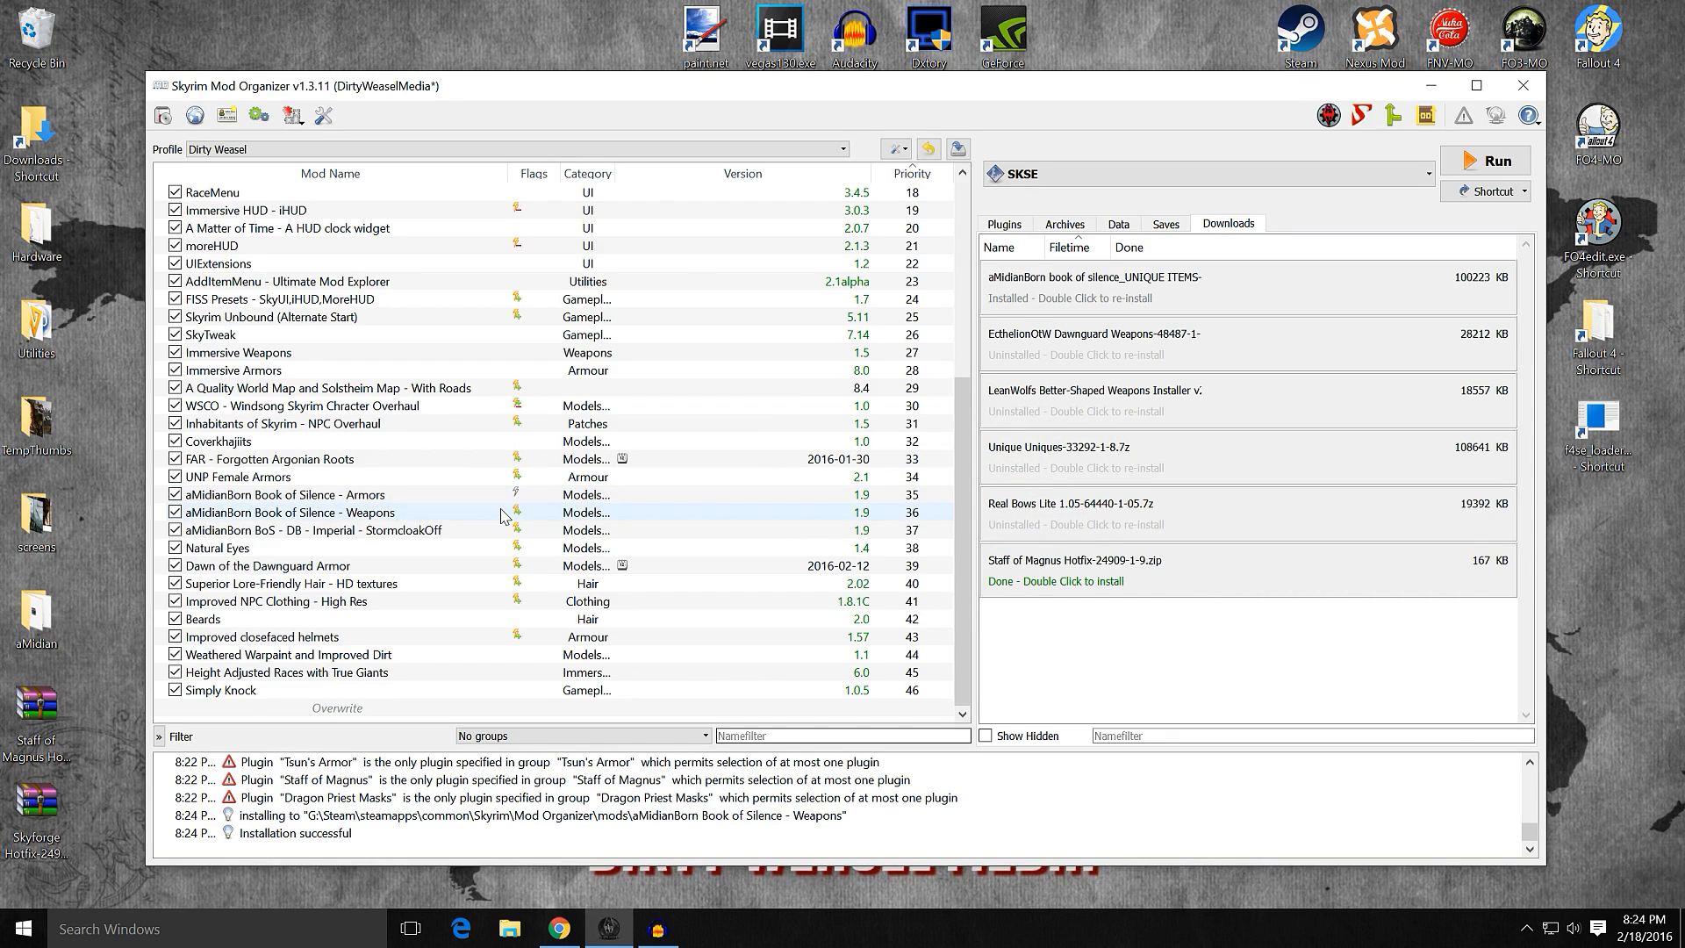
pyautogui.click(938, 351)
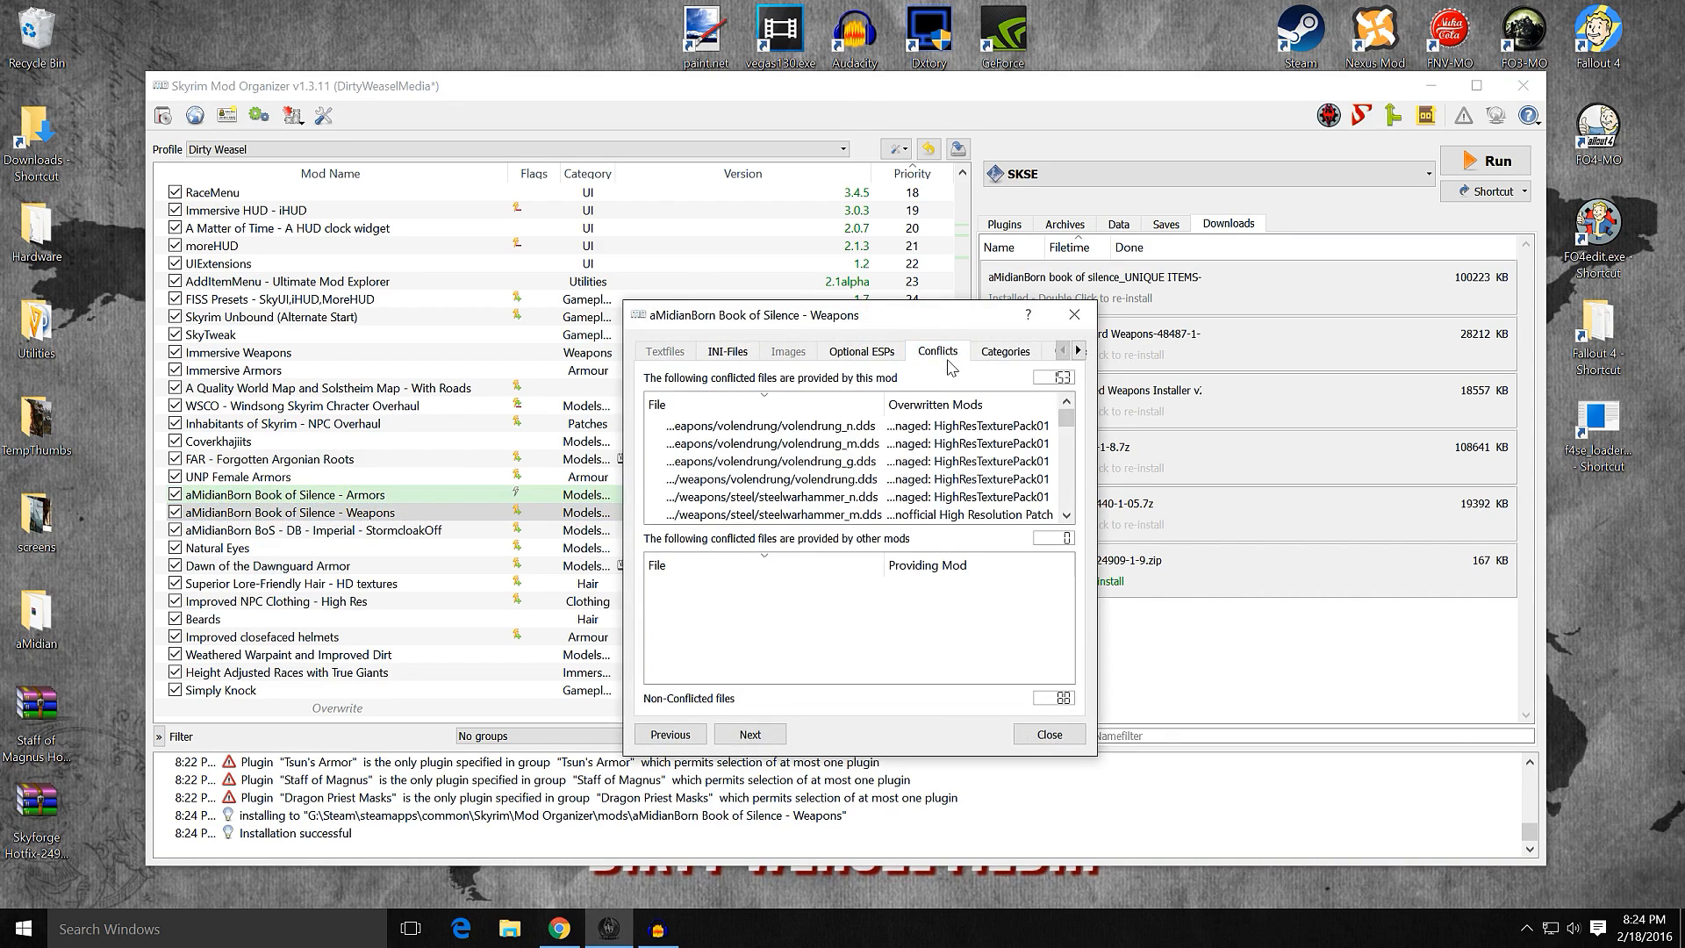
pyautogui.moveTo(1066, 424); pyautogui.dragTo(1067, 494)
pyautogui.click(1078, 351)
pyautogui.click(1078, 351)
pyautogui.click(1078, 351)
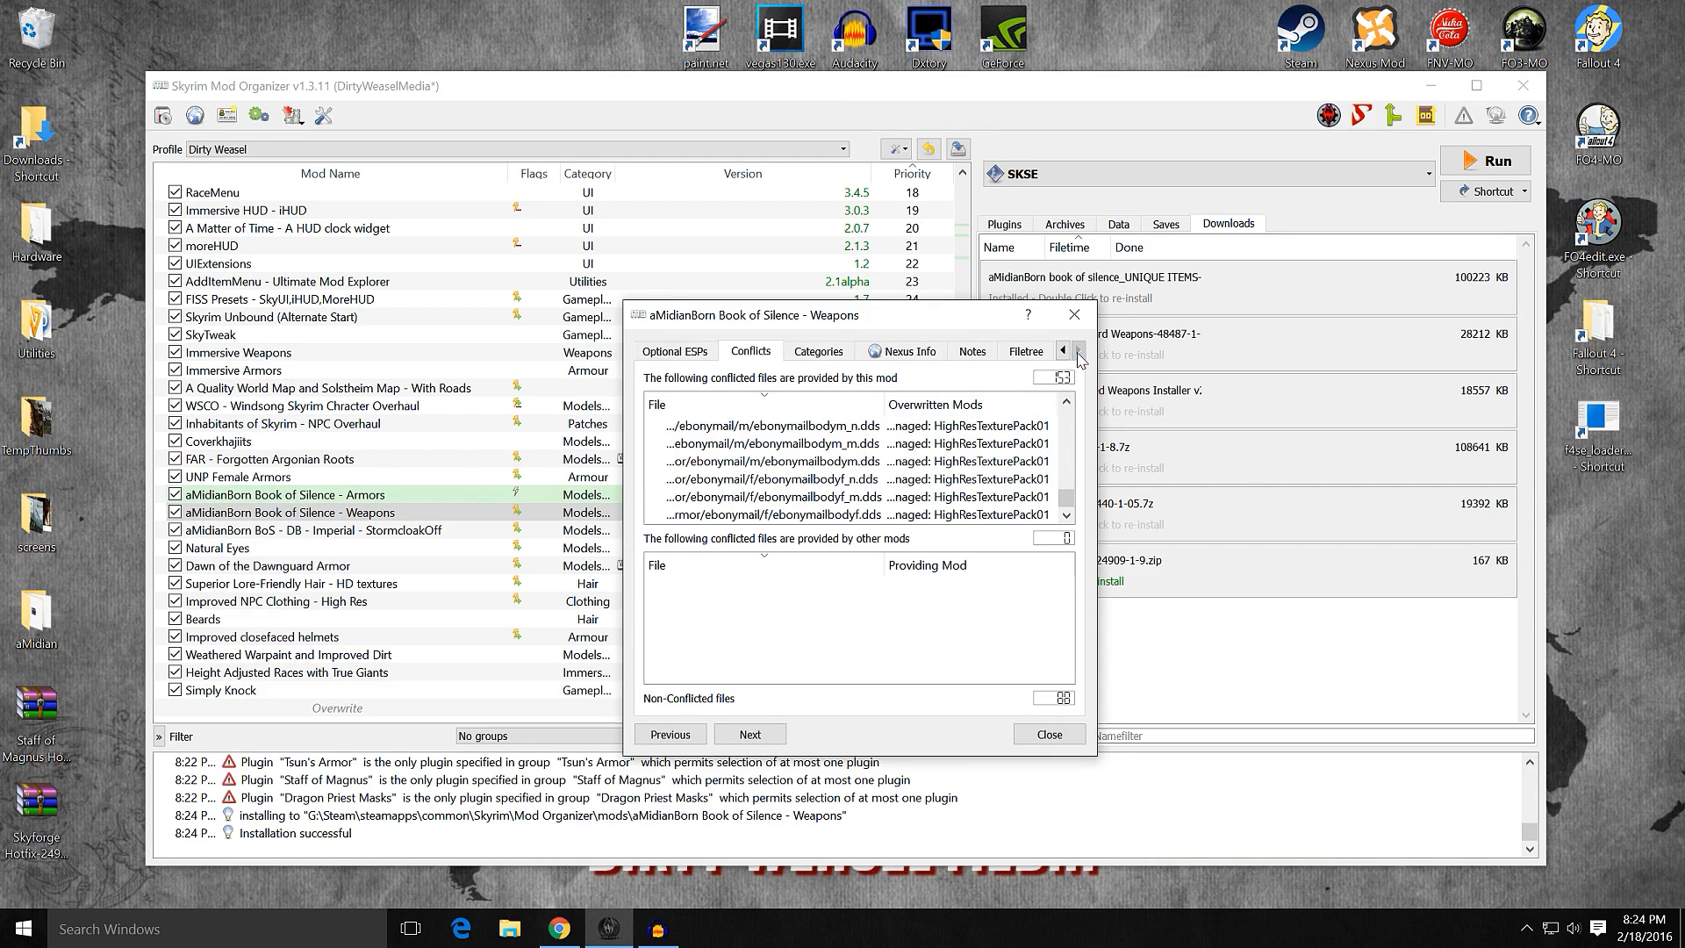
pyautogui.click(1027, 351)
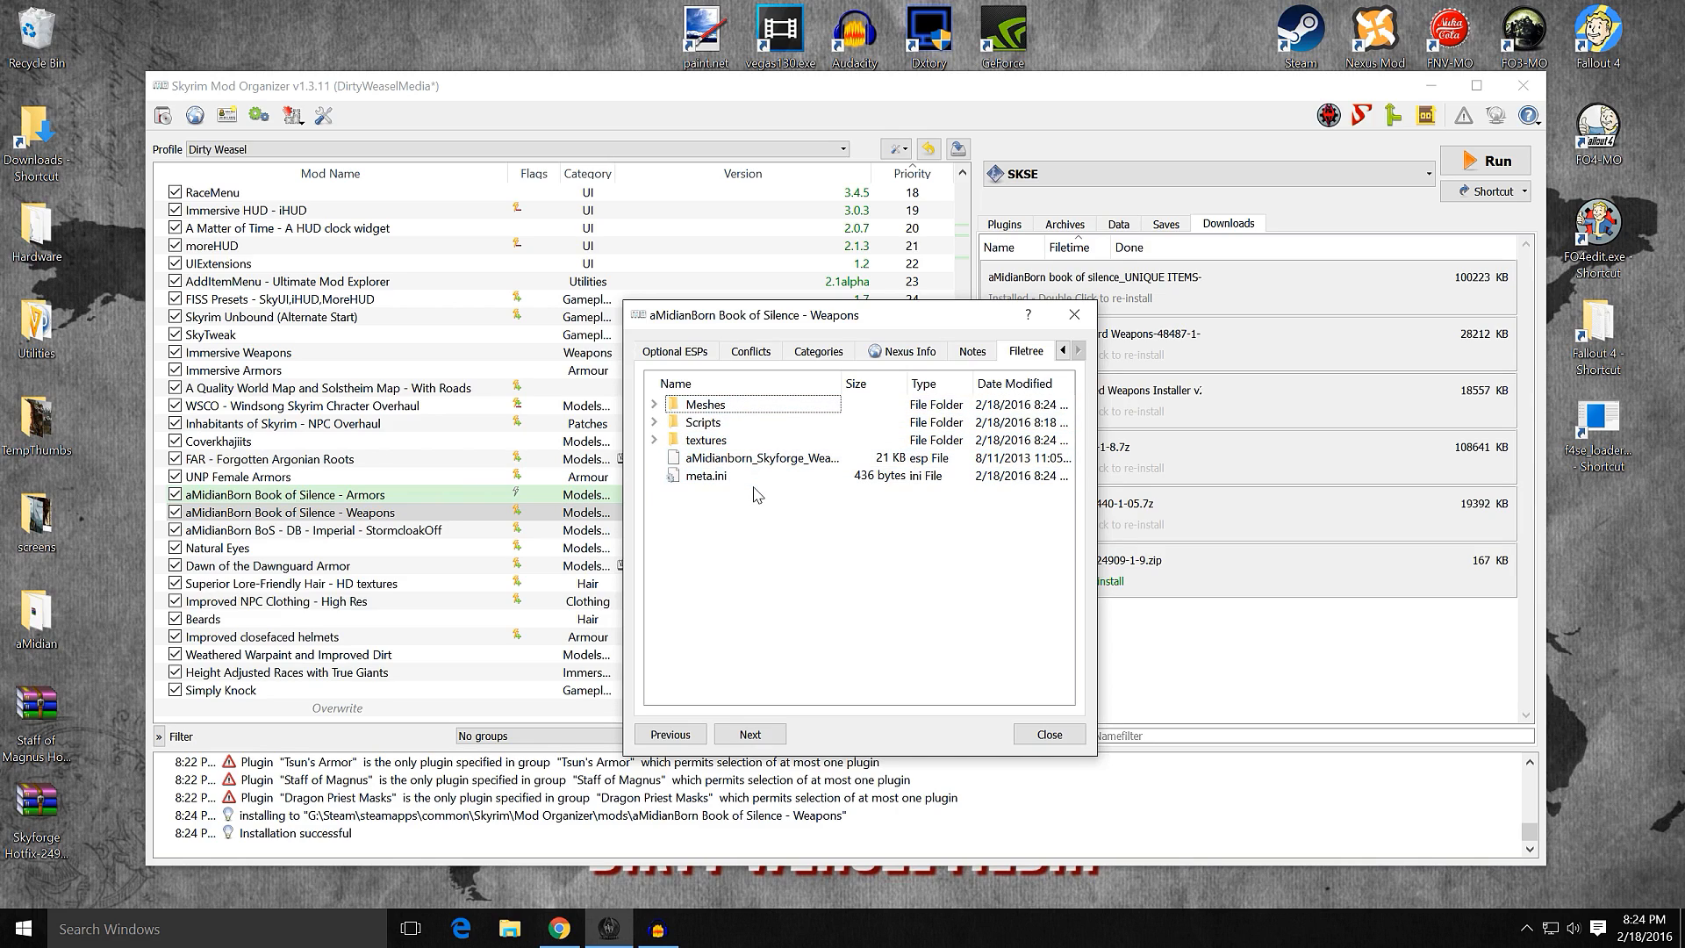
pyautogui.click(655, 405)
pyautogui.click(674, 422)
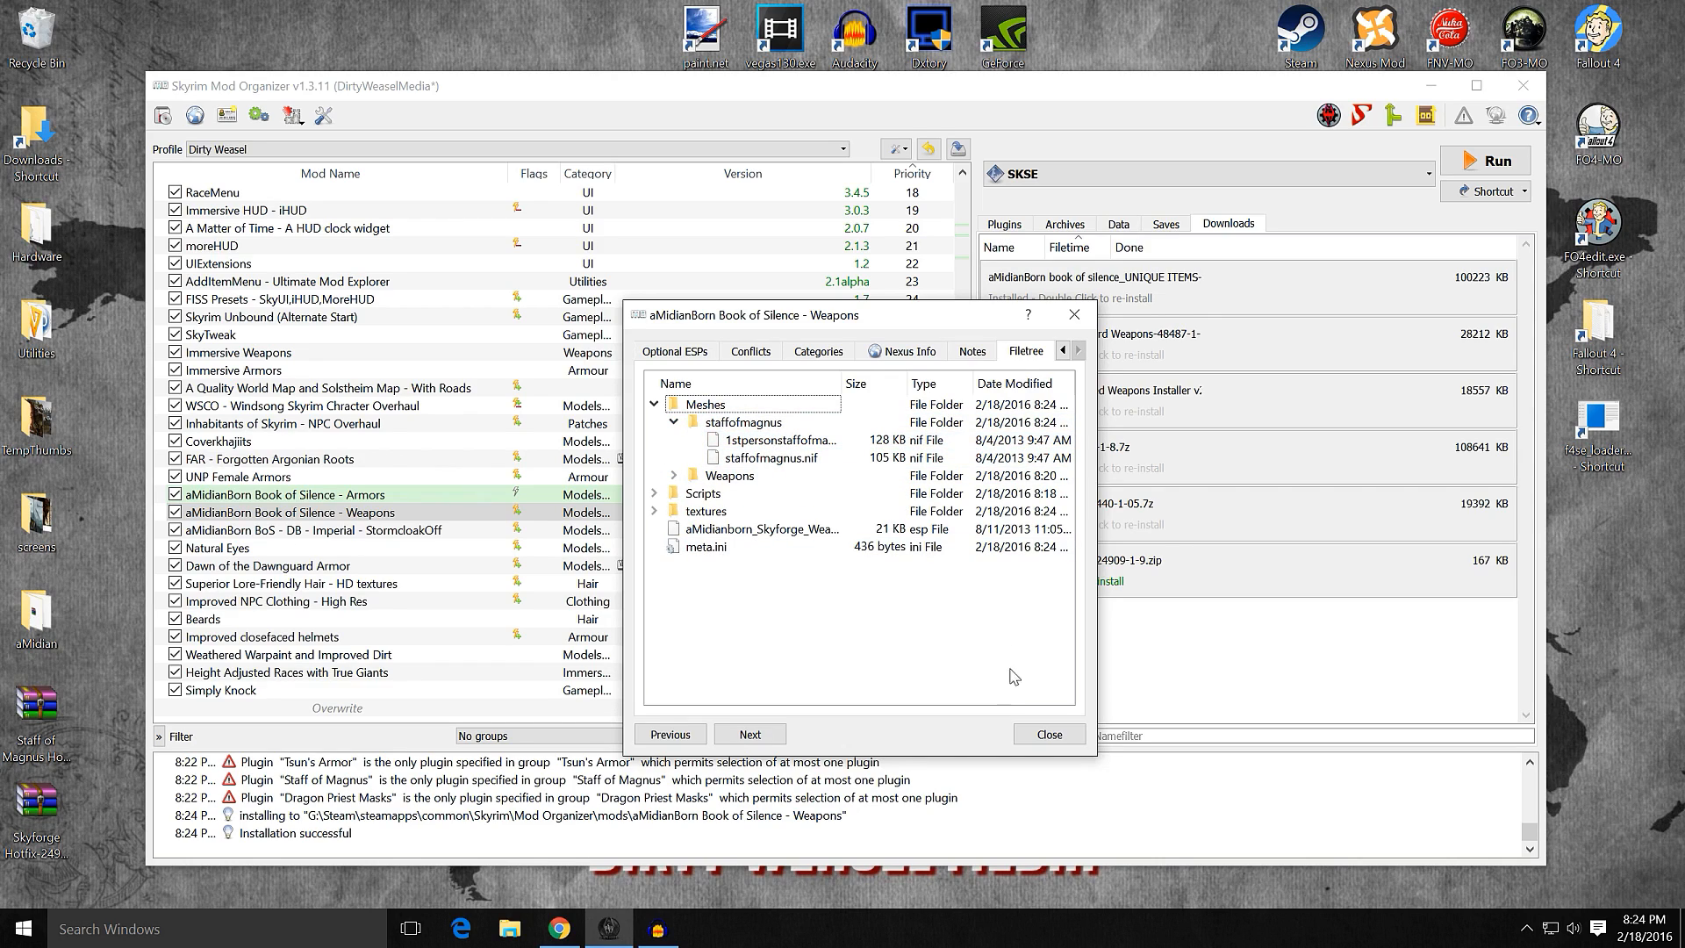
pyautogui.click(1049, 735)
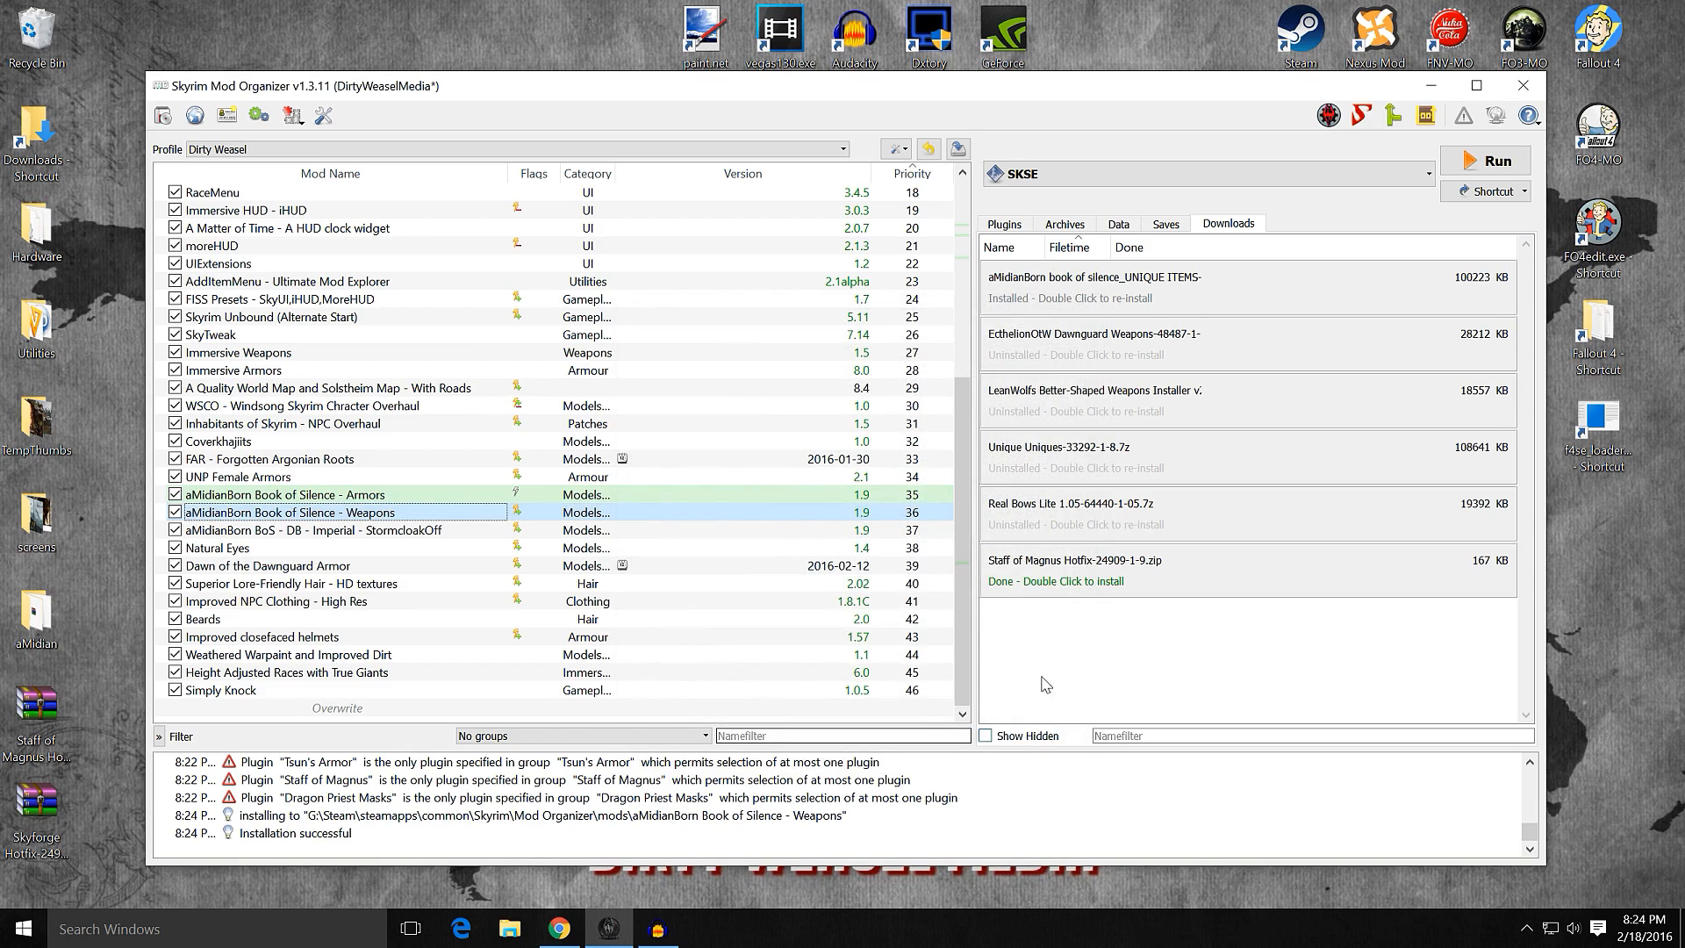
# Step: Manually install the Staff of Magnus Hotfix with meshes directly under the data directory, merging it into aMidianBorn Book of Silence - Weapons
pyautogui.doubleClick(1045, 579)
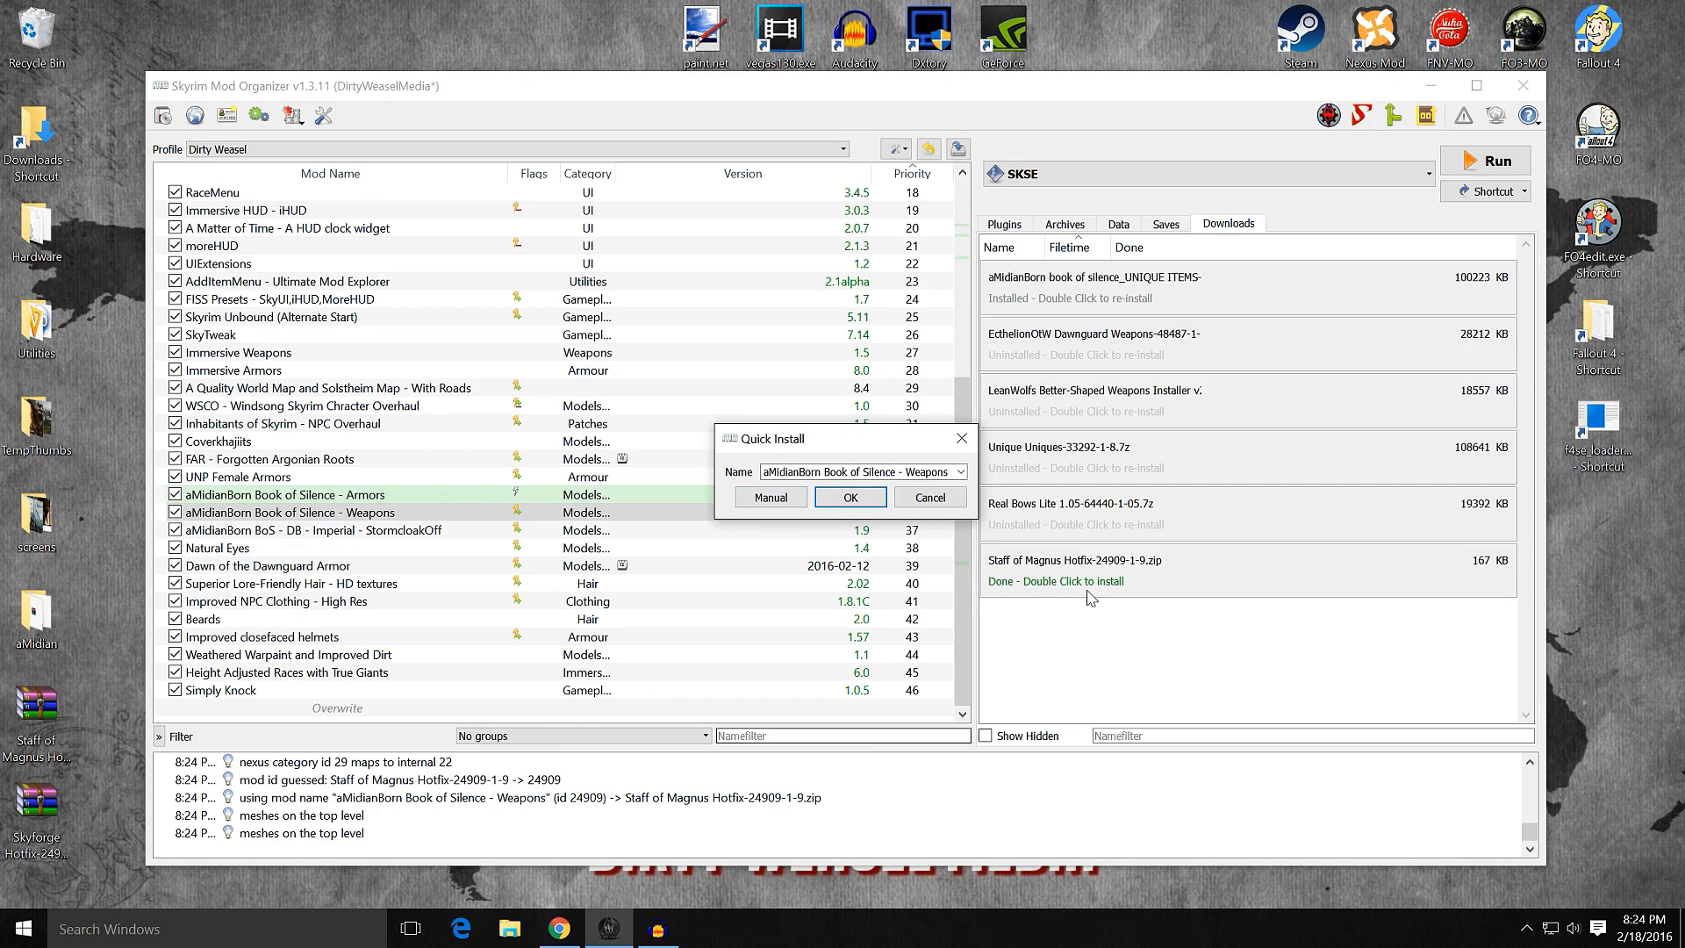
pyautogui.click(770, 498)
pyautogui.rightClick(756, 452)
pyautogui.click(786, 461)
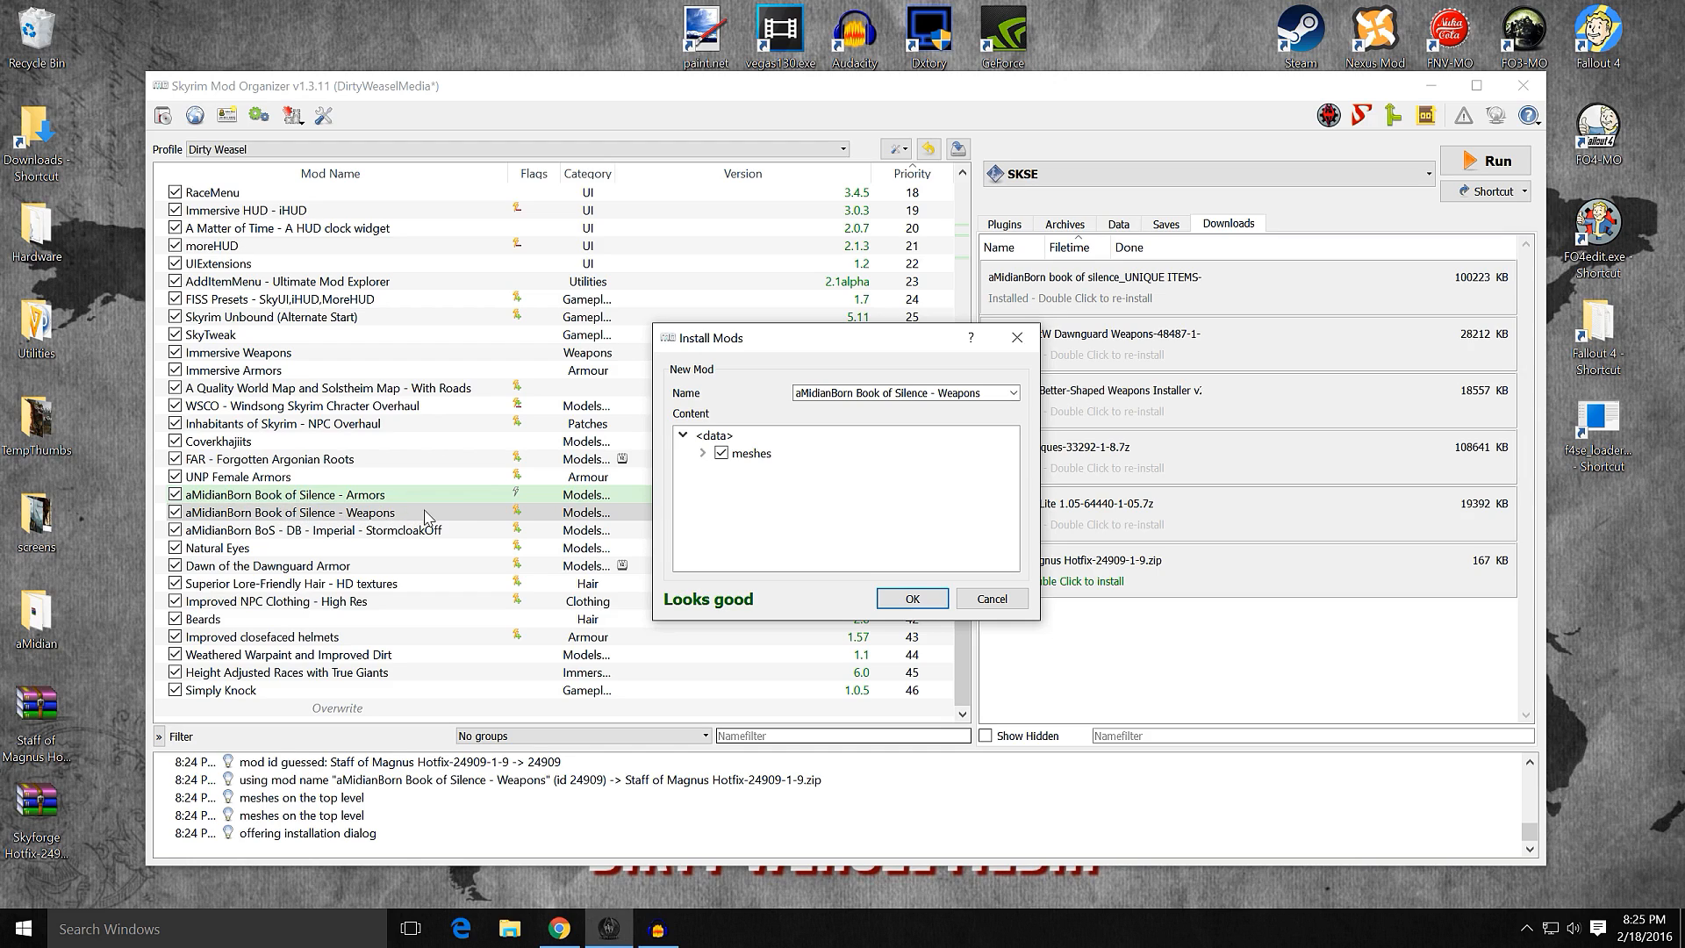
pyautogui.click(904, 600)
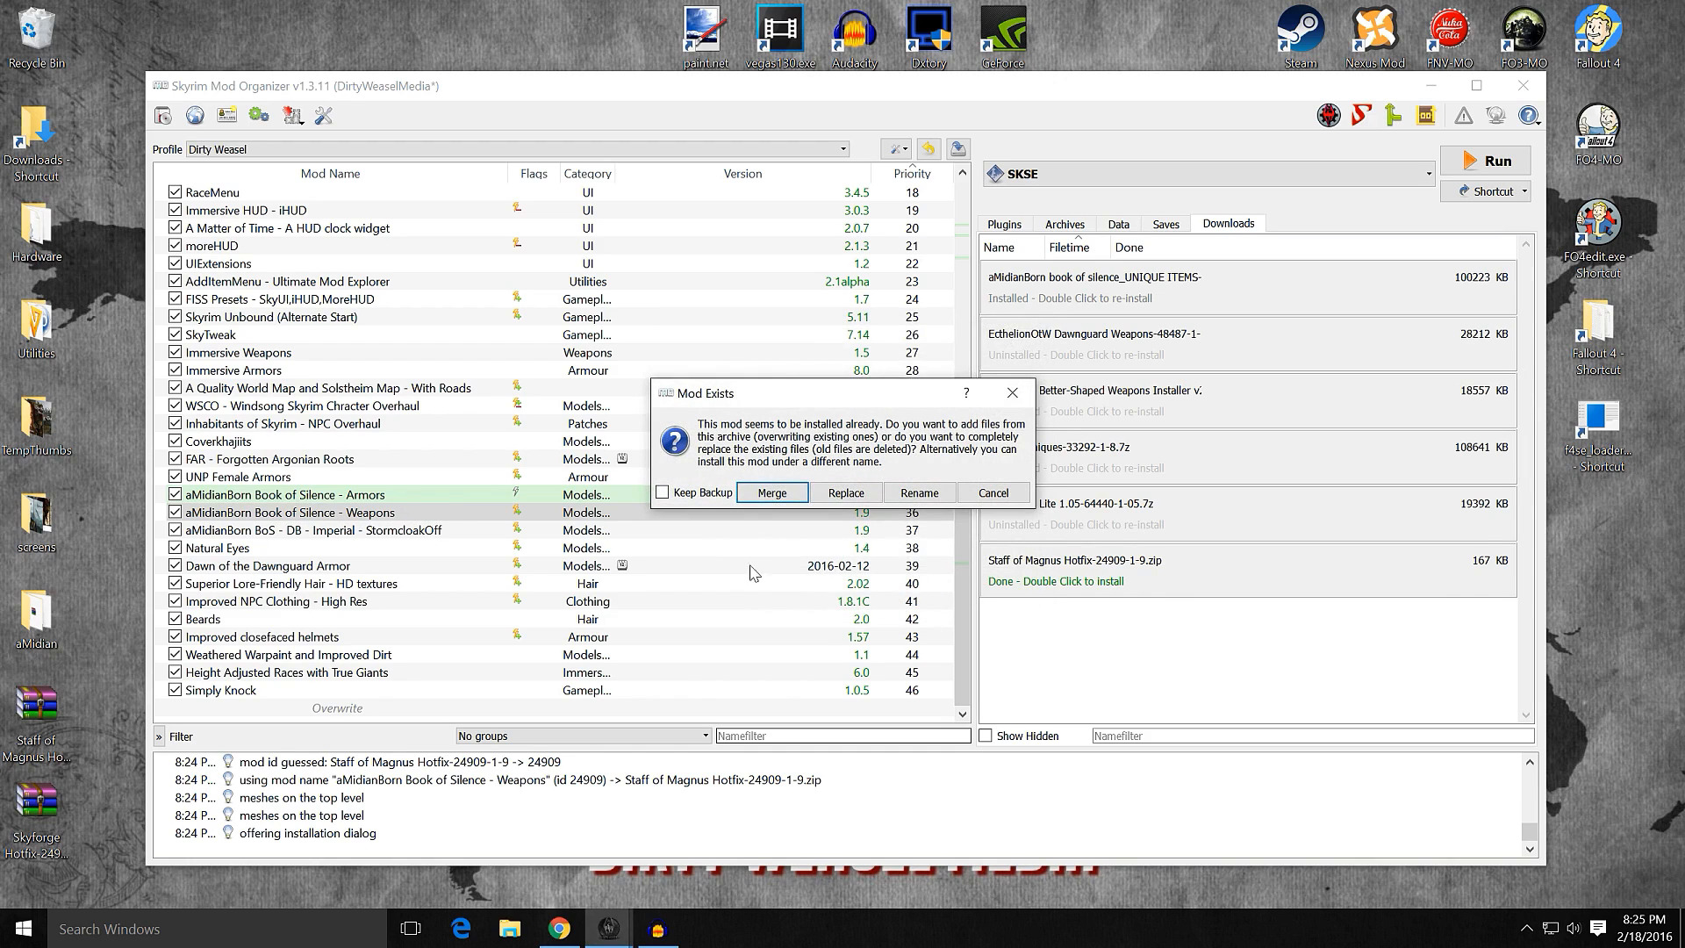
pyautogui.click(754, 493)
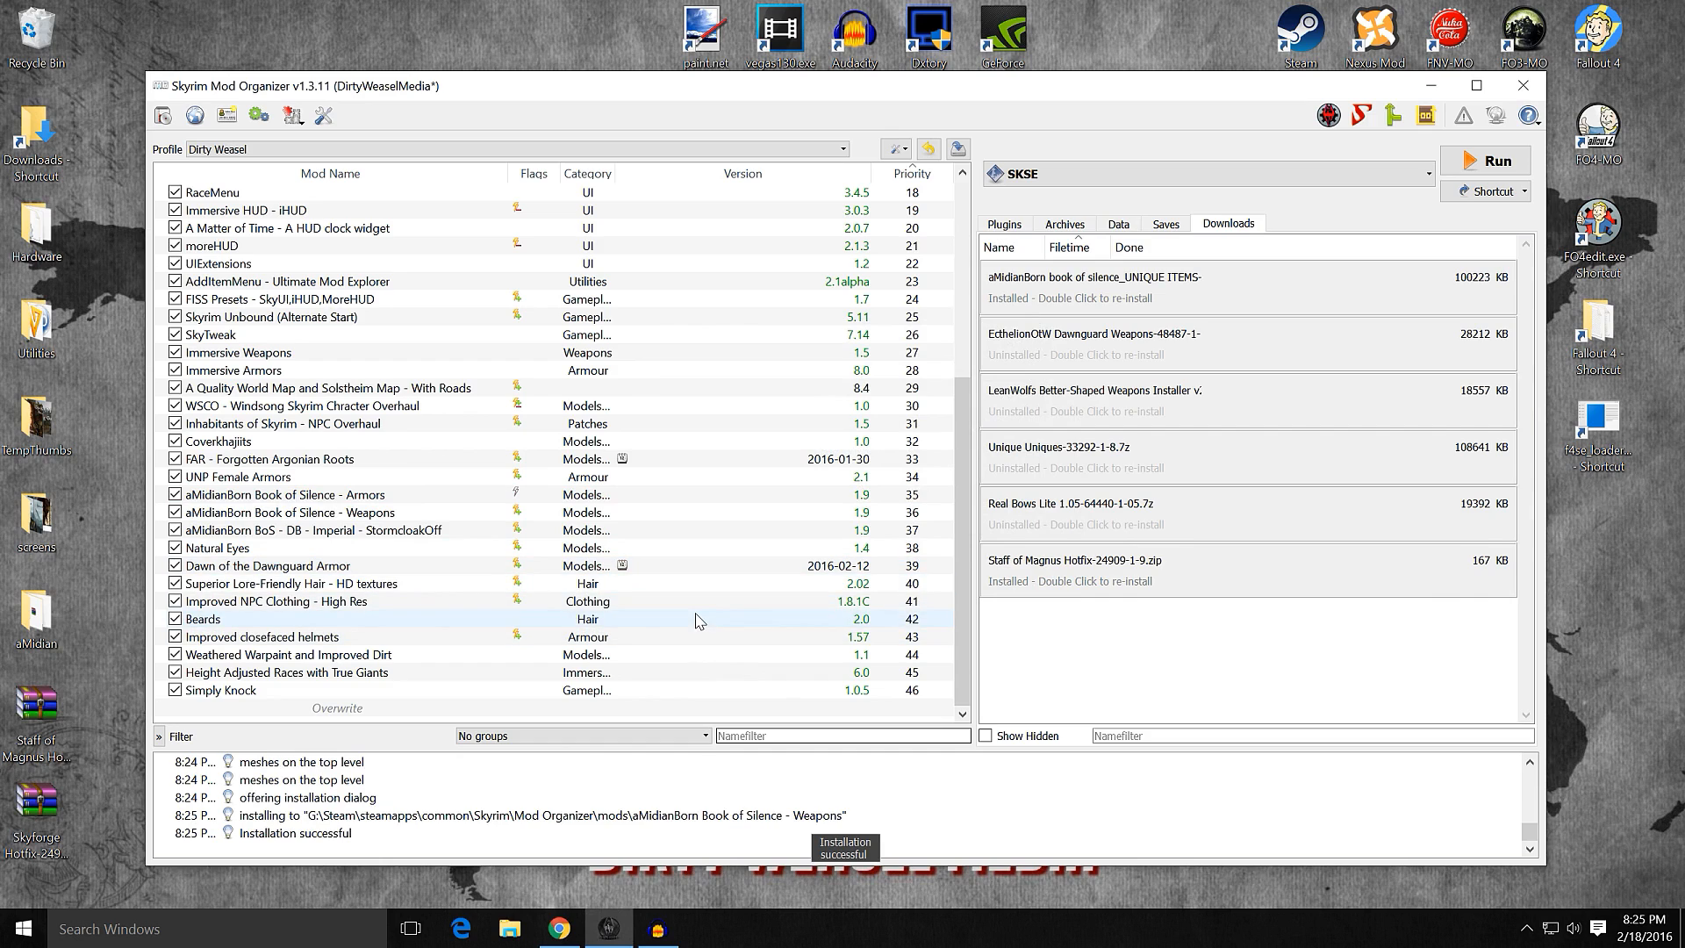
# Step: Remove the Staff of Magnus Hotfix and the aMidianBorn UNIQUE ITEMS archives from the downloads view
pyautogui.scroll(-2, 700, 621)
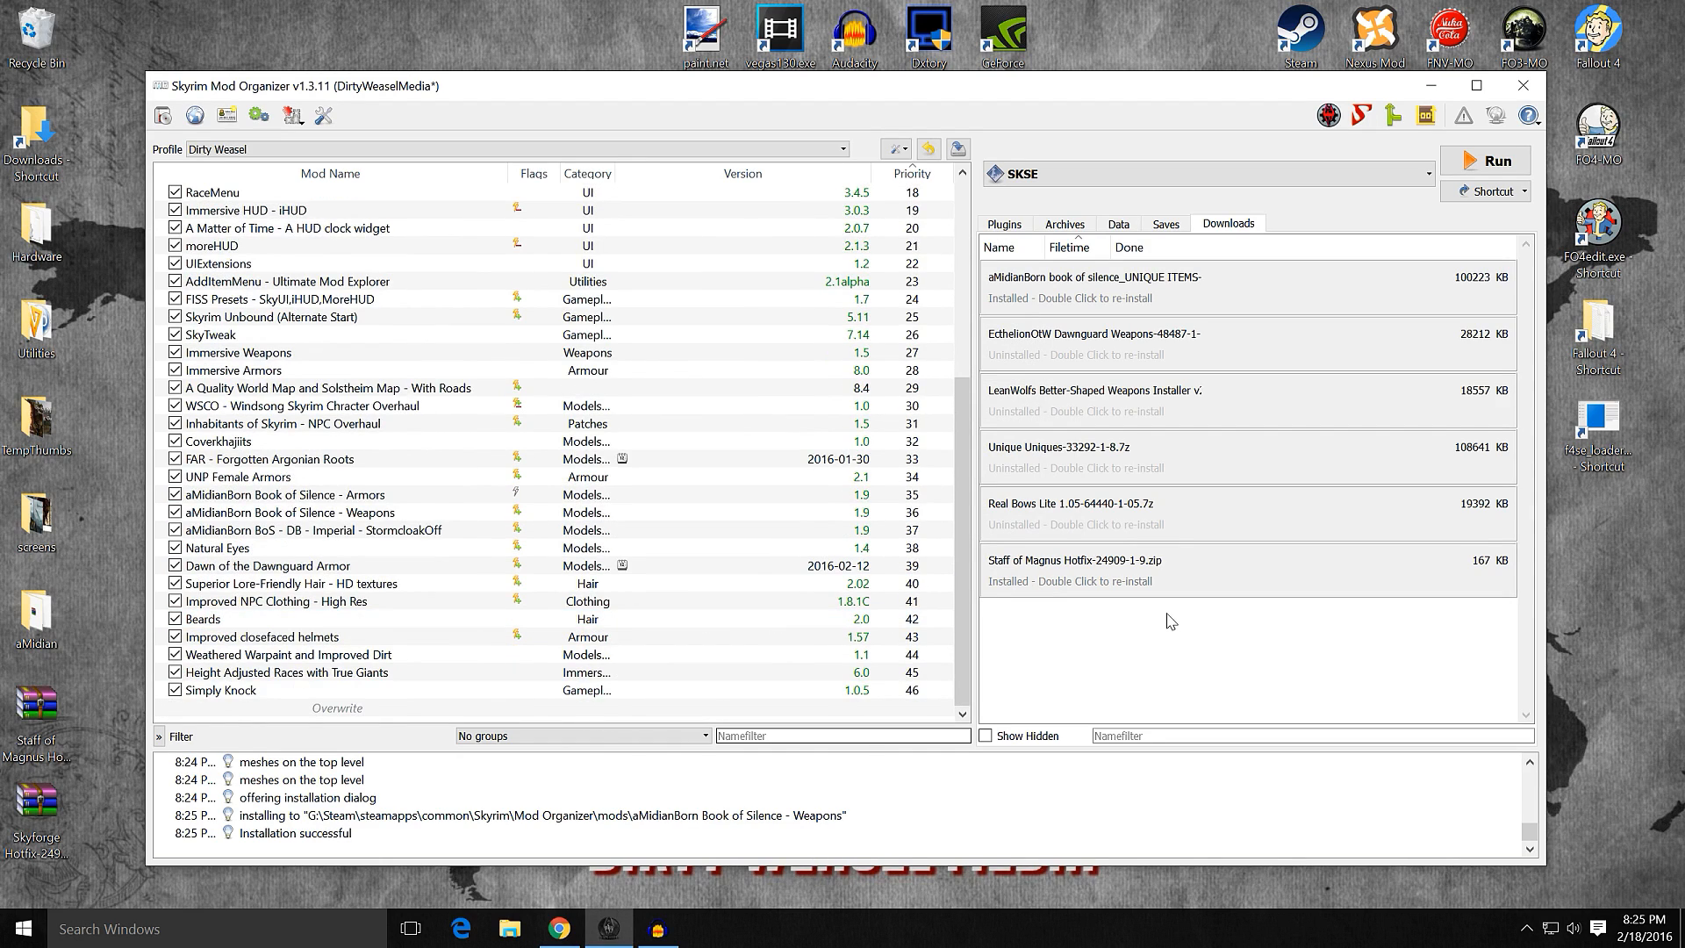
pyautogui.rightClick(1061, 576)
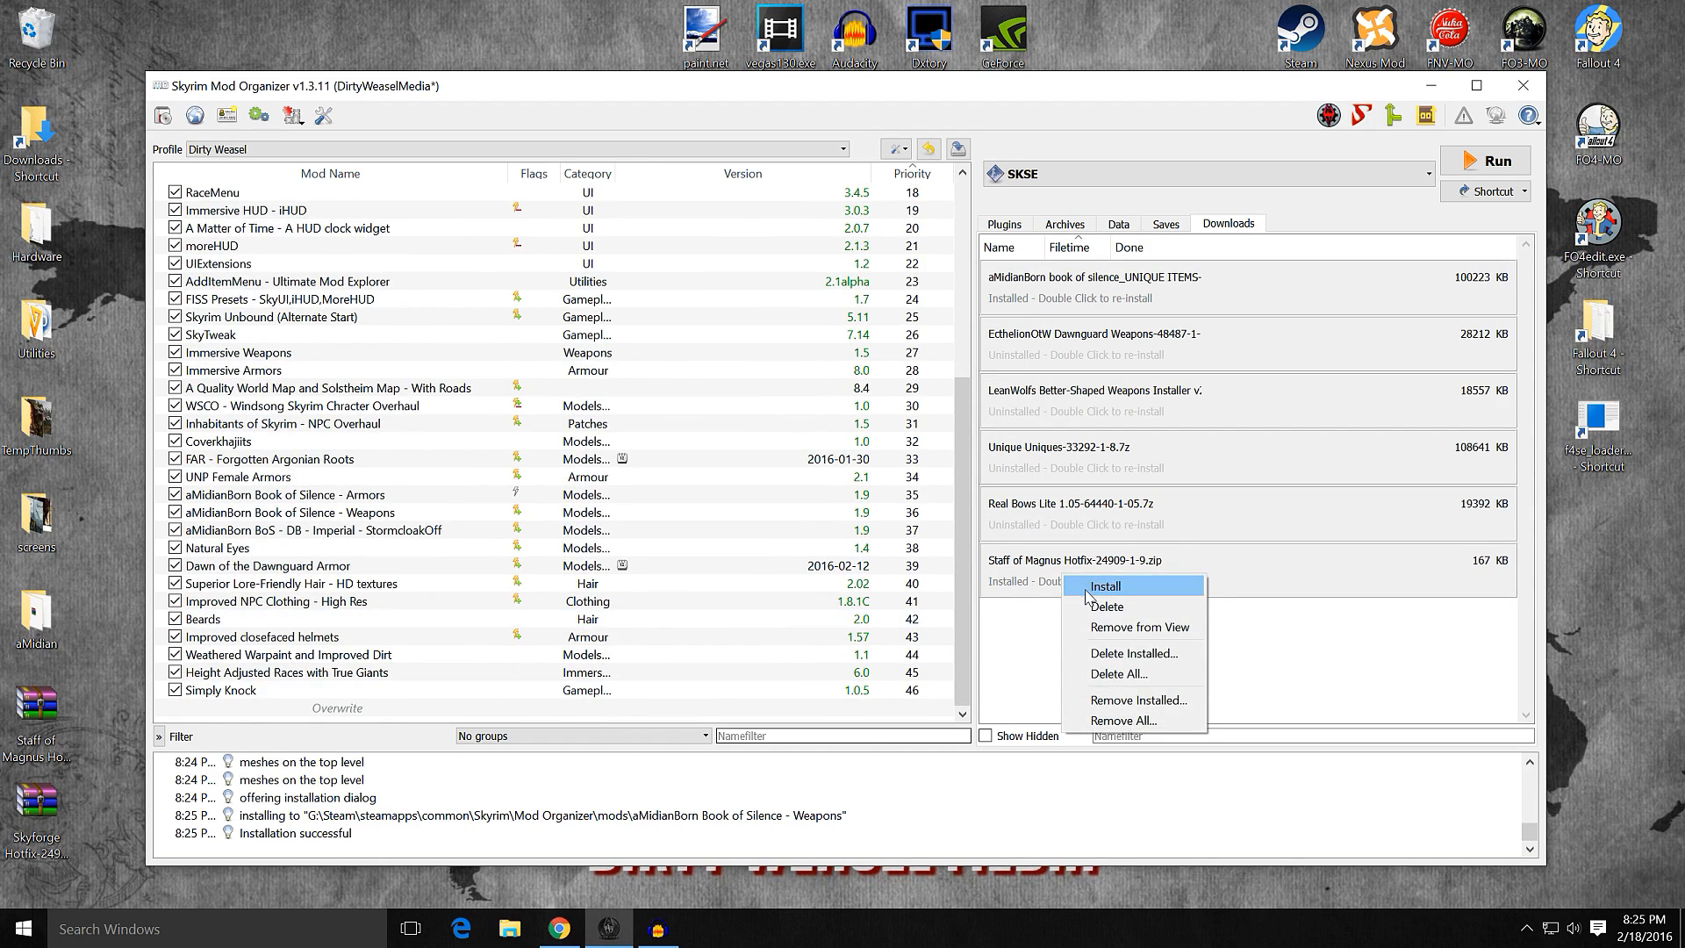
pyautogui.click(1113, 630)
pyautogui.rightClick(1101, 307)
pyautogui.click(1154, 360)
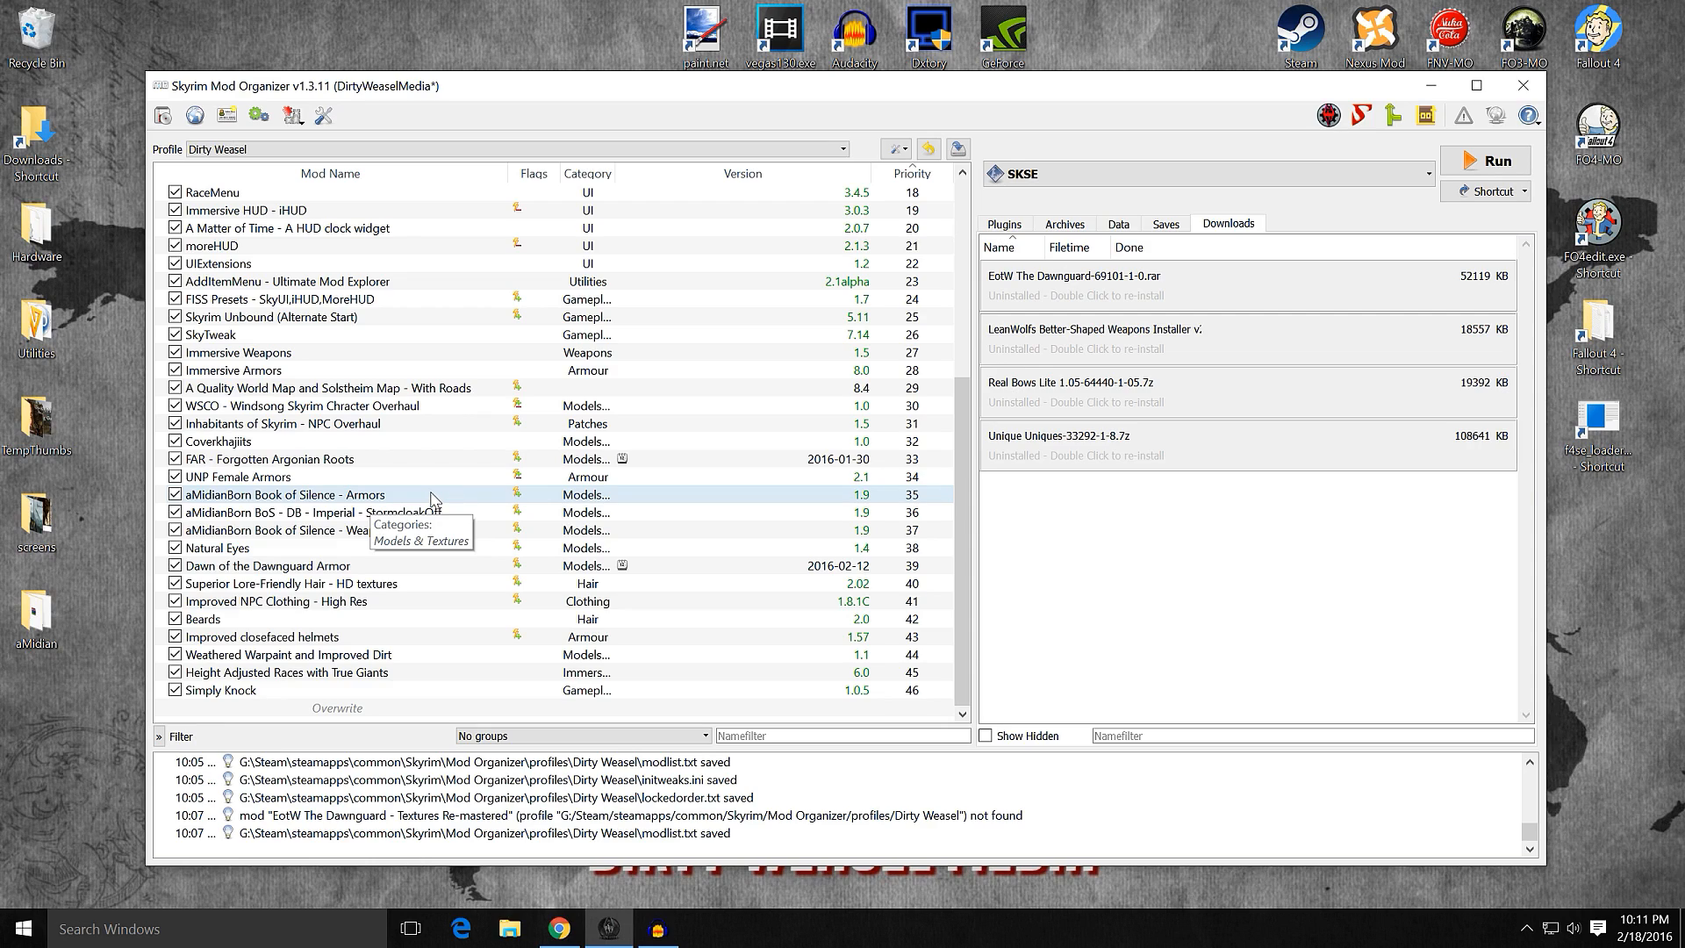
pyautogui.click(525, 513)
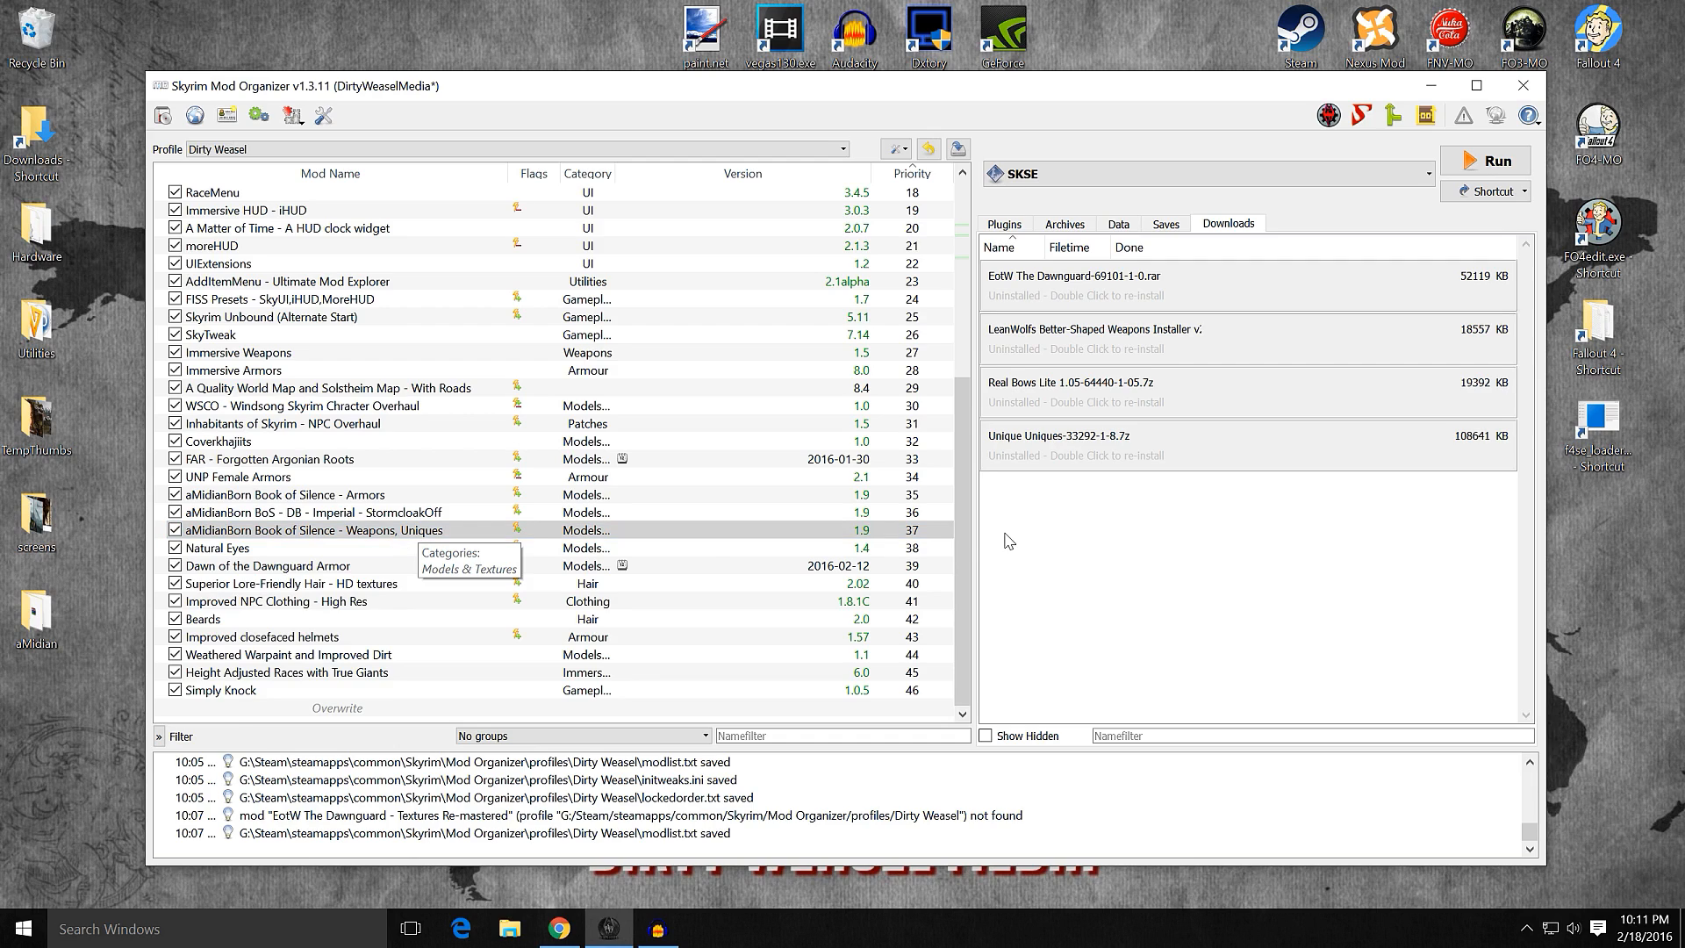
pyautogui.click(468, 715)
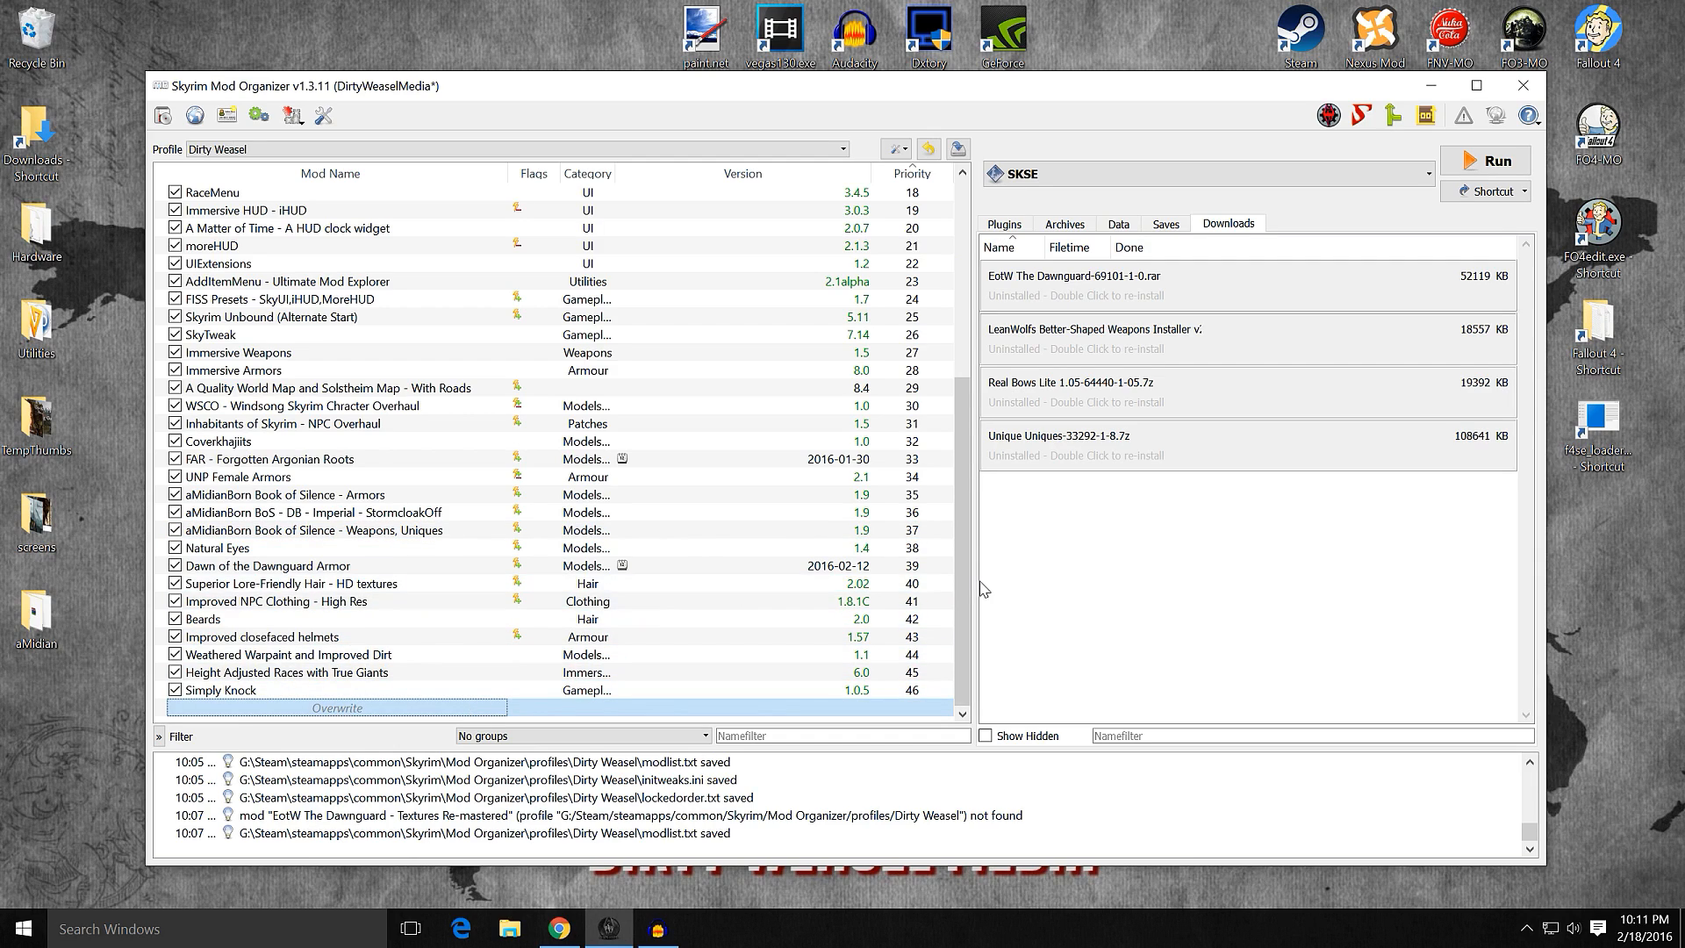
# Step: Switch to Chrome and read the installation notes and optional components, including Dual Sheath Redux, in the LeanWolf's Better-Shaped Weapons description
pyautogui.moveTo(562, 929)
pyautogui.click(563, 929)
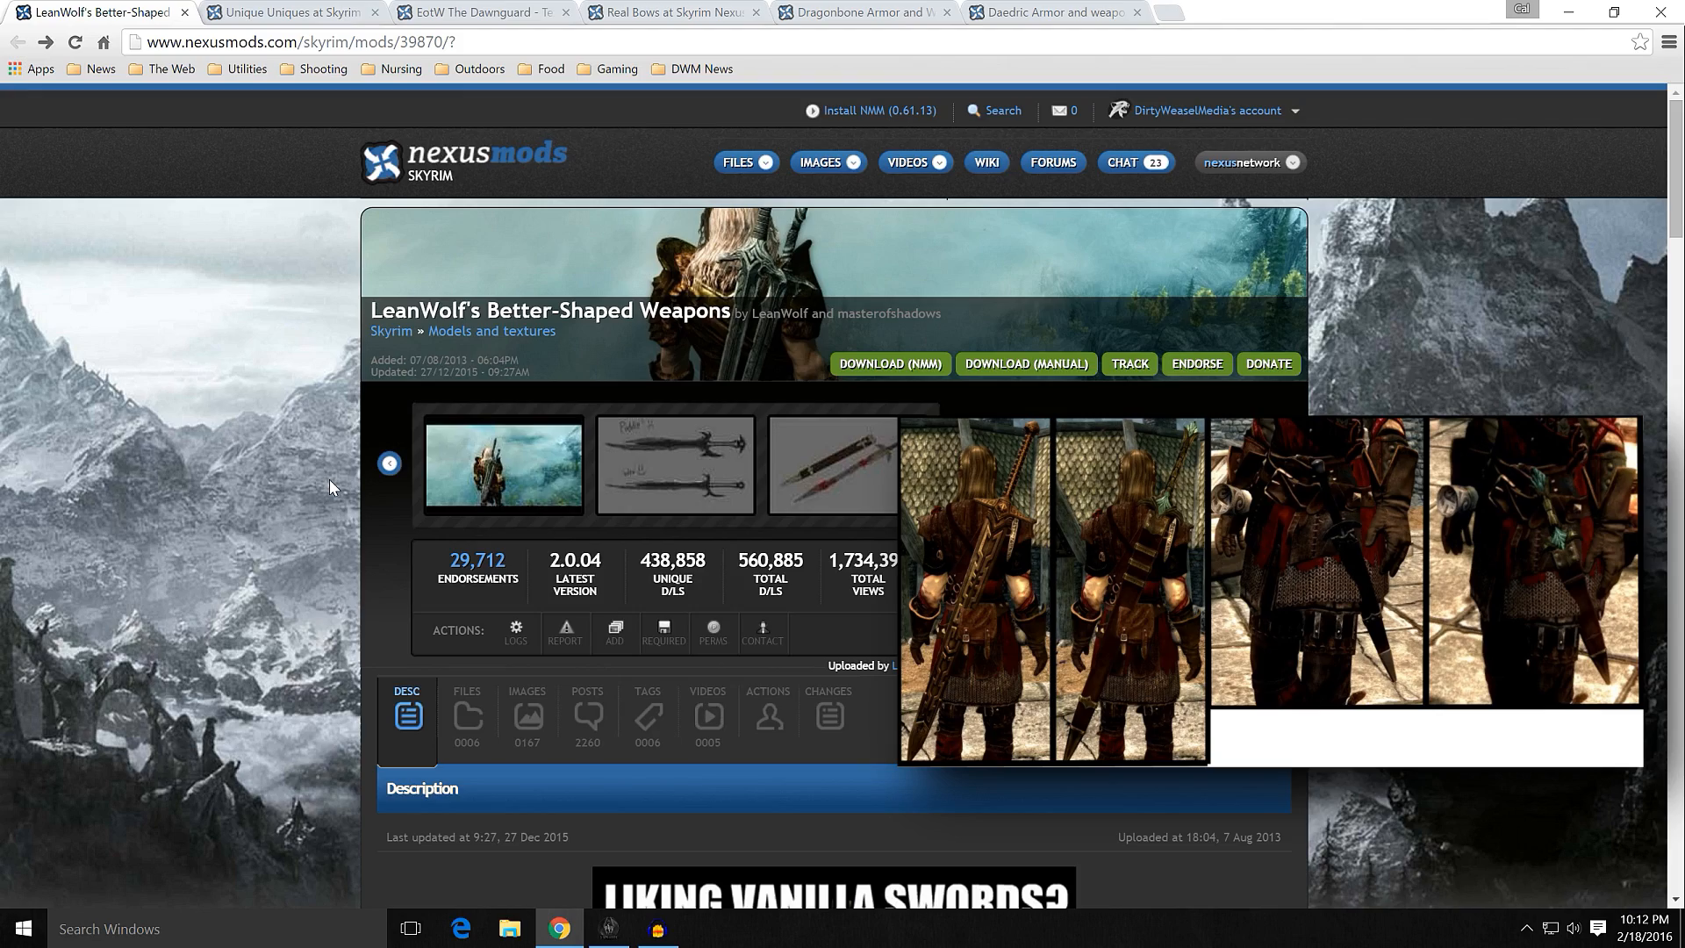
pyautogui.scroll(-6, 329, 479)
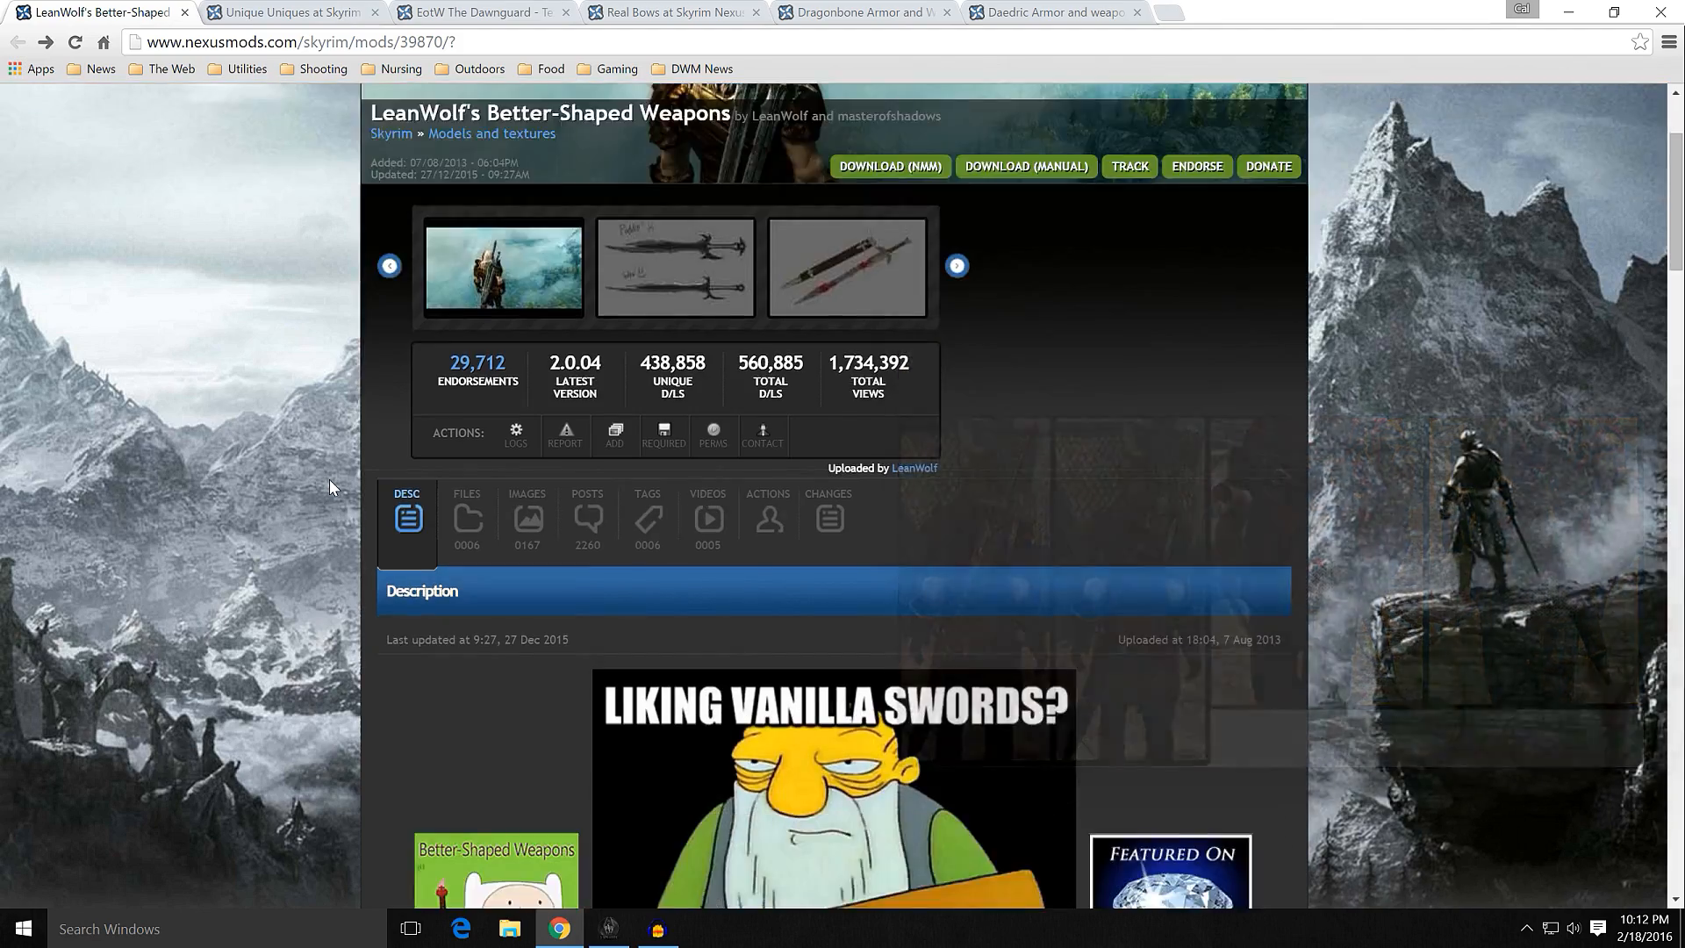
pyautogui.scroll(-14, 318, 502)
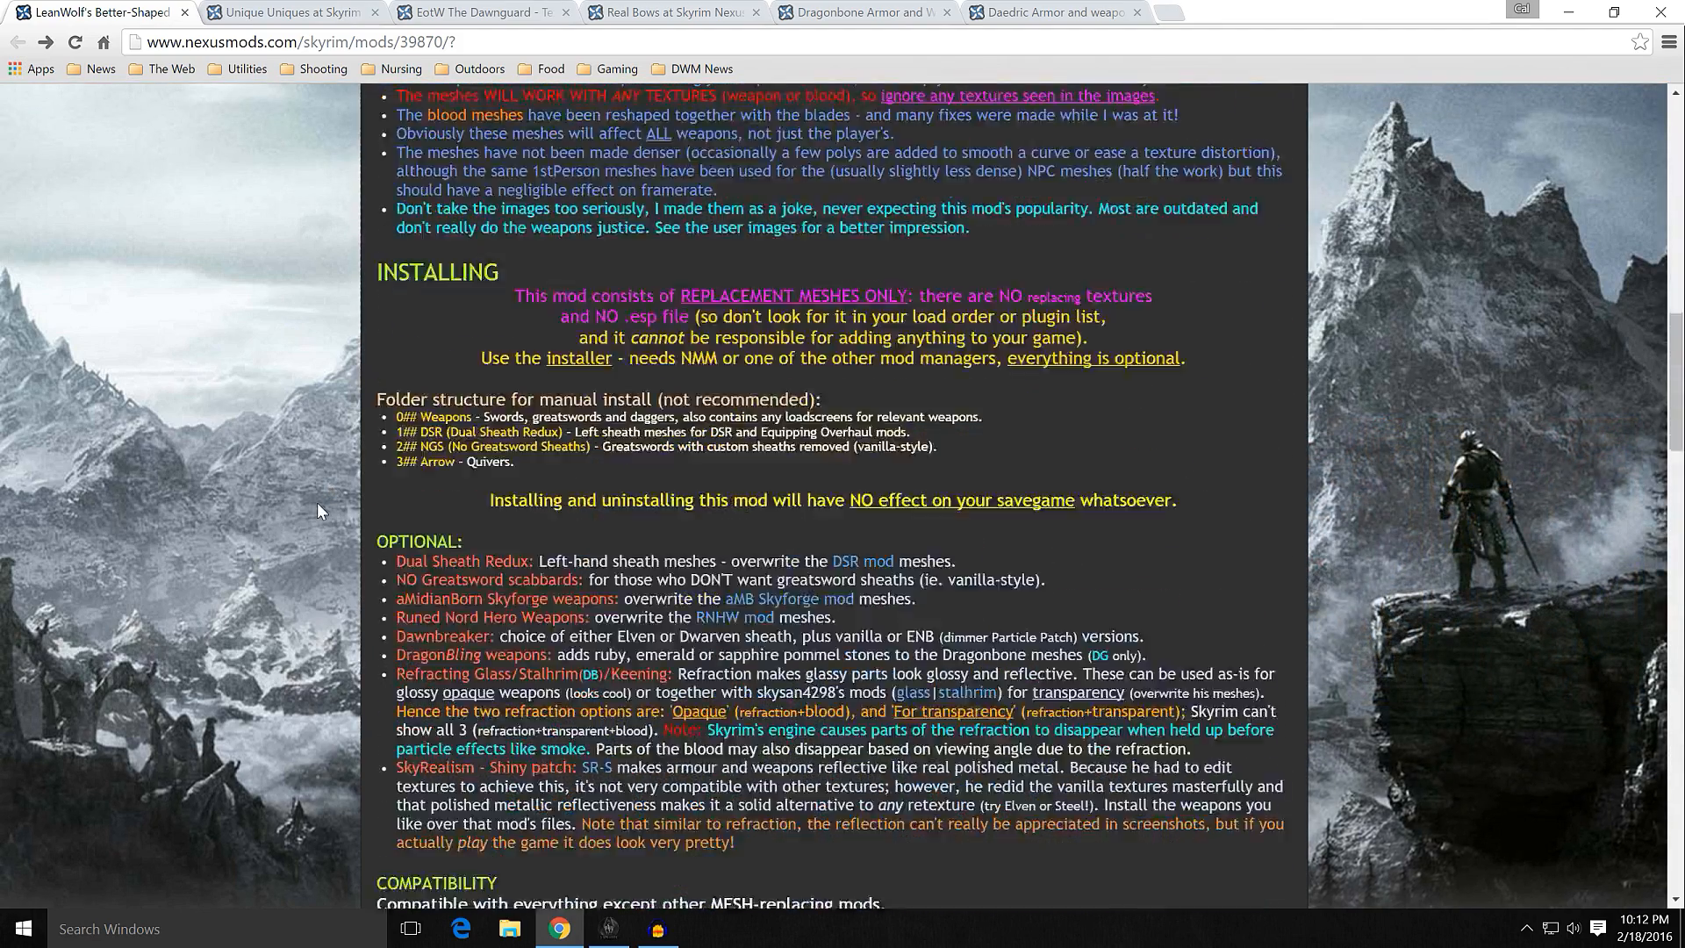
pyautogui.scroll(-3, 318, 502)
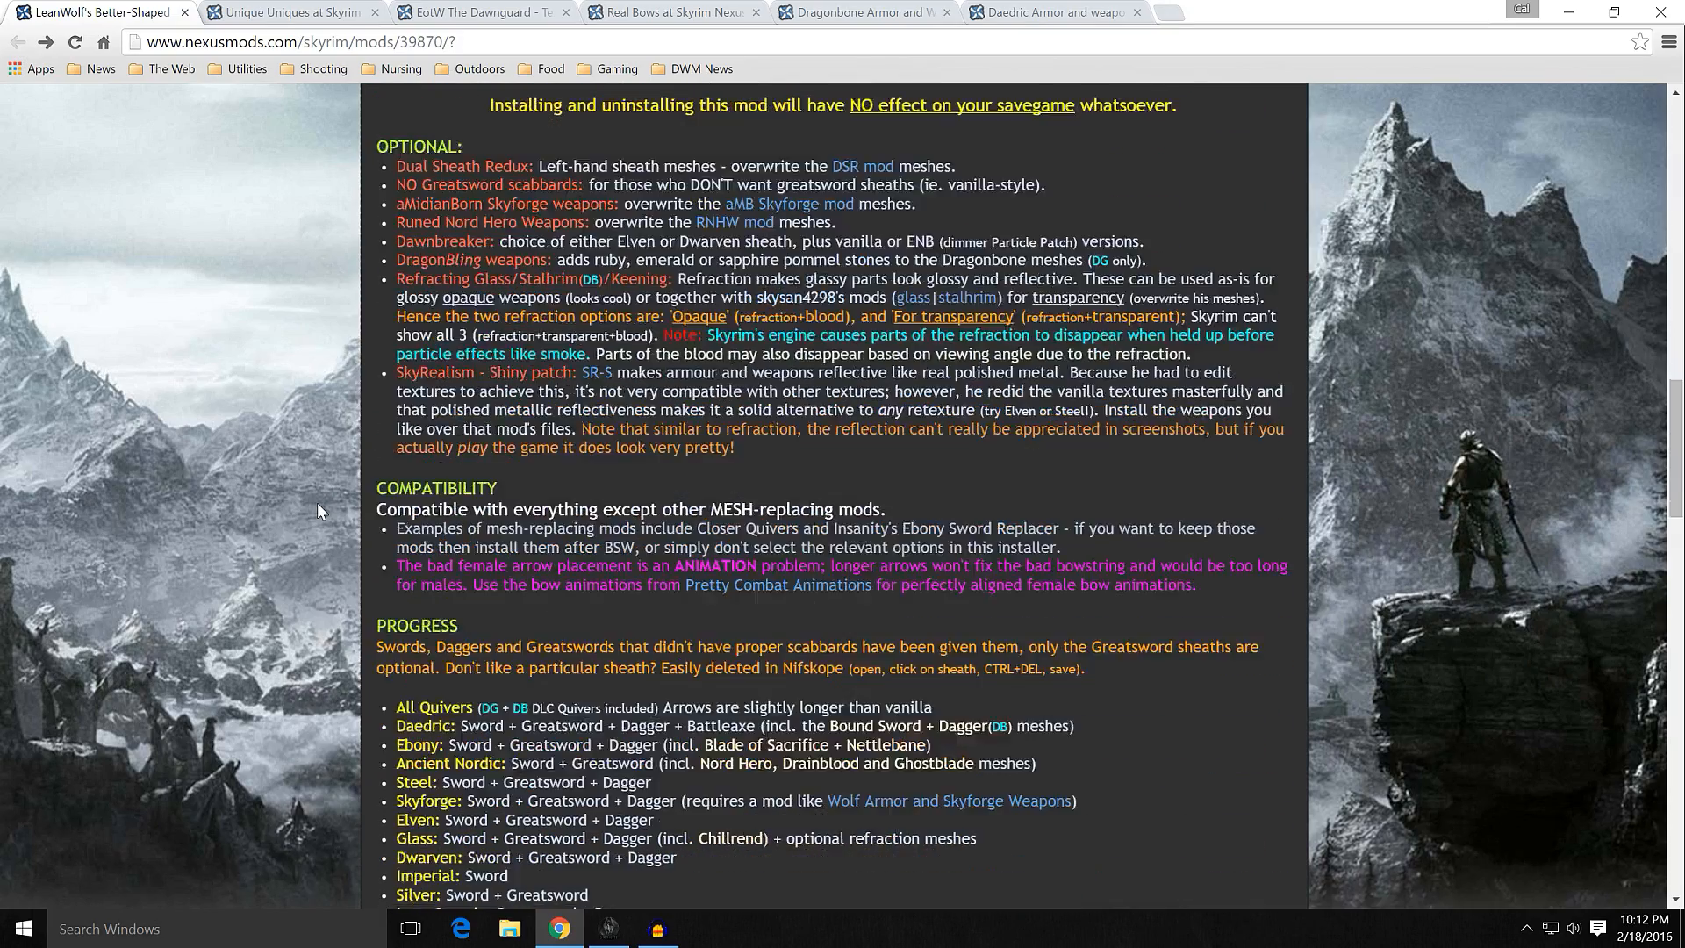
pyautogui.scroll(4, 318, 502)
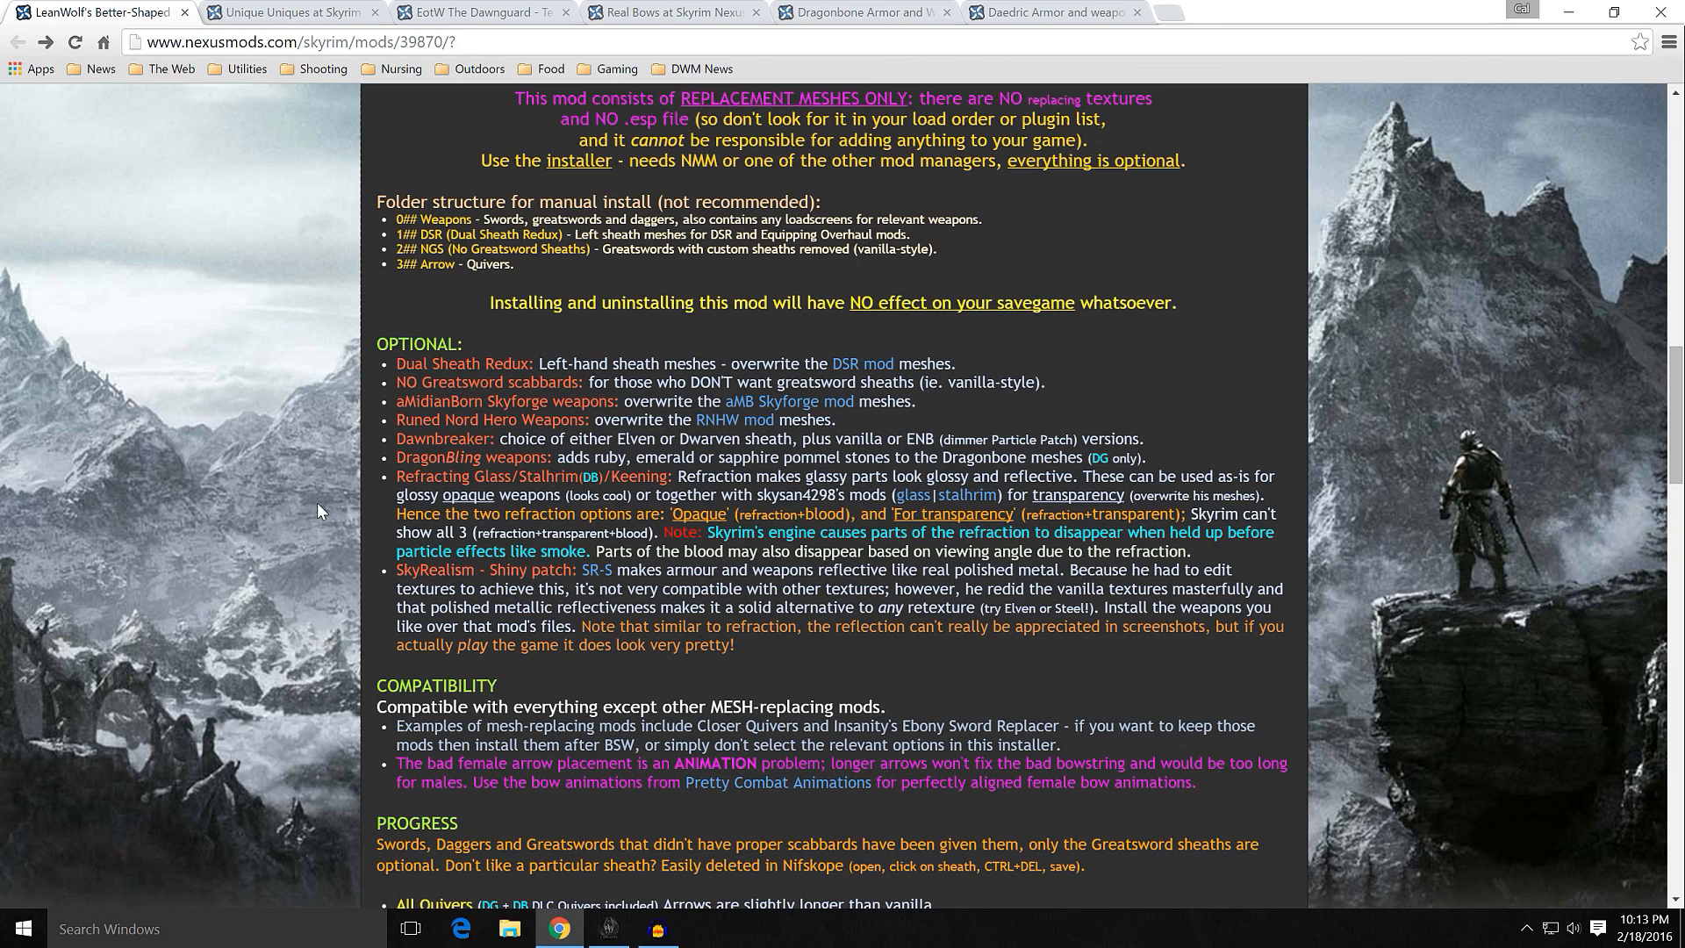
pyautogui.moveTo(389, 367); pyautogui.dragTo(958, 371)
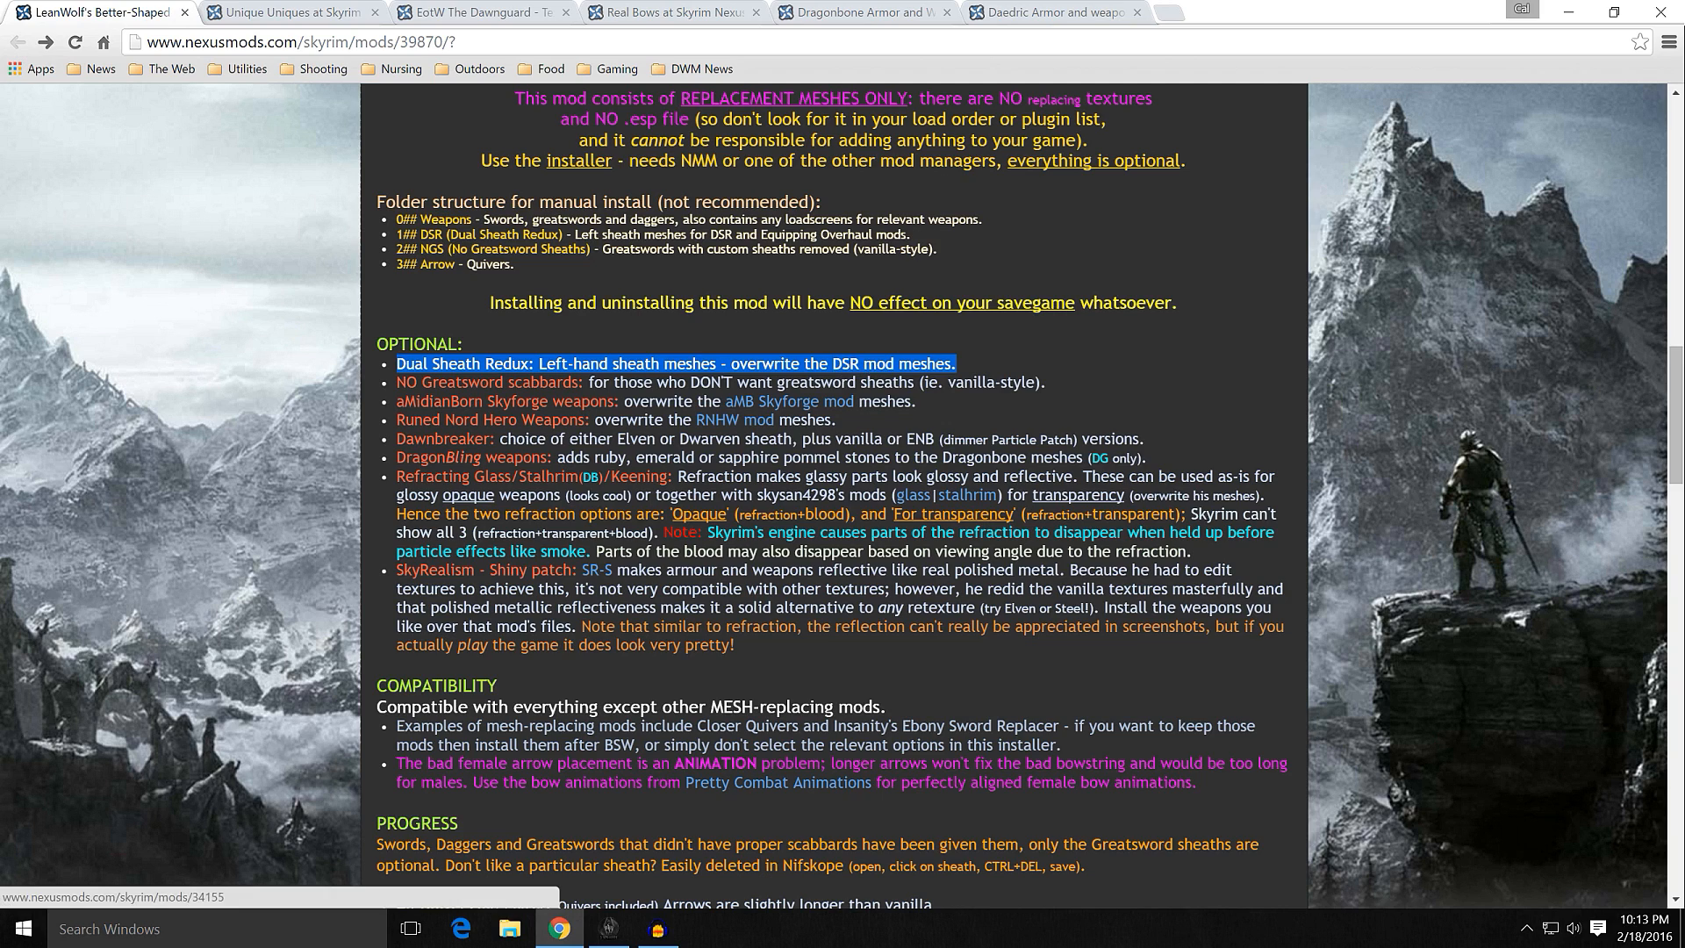
pyautogui.click(344, 418)
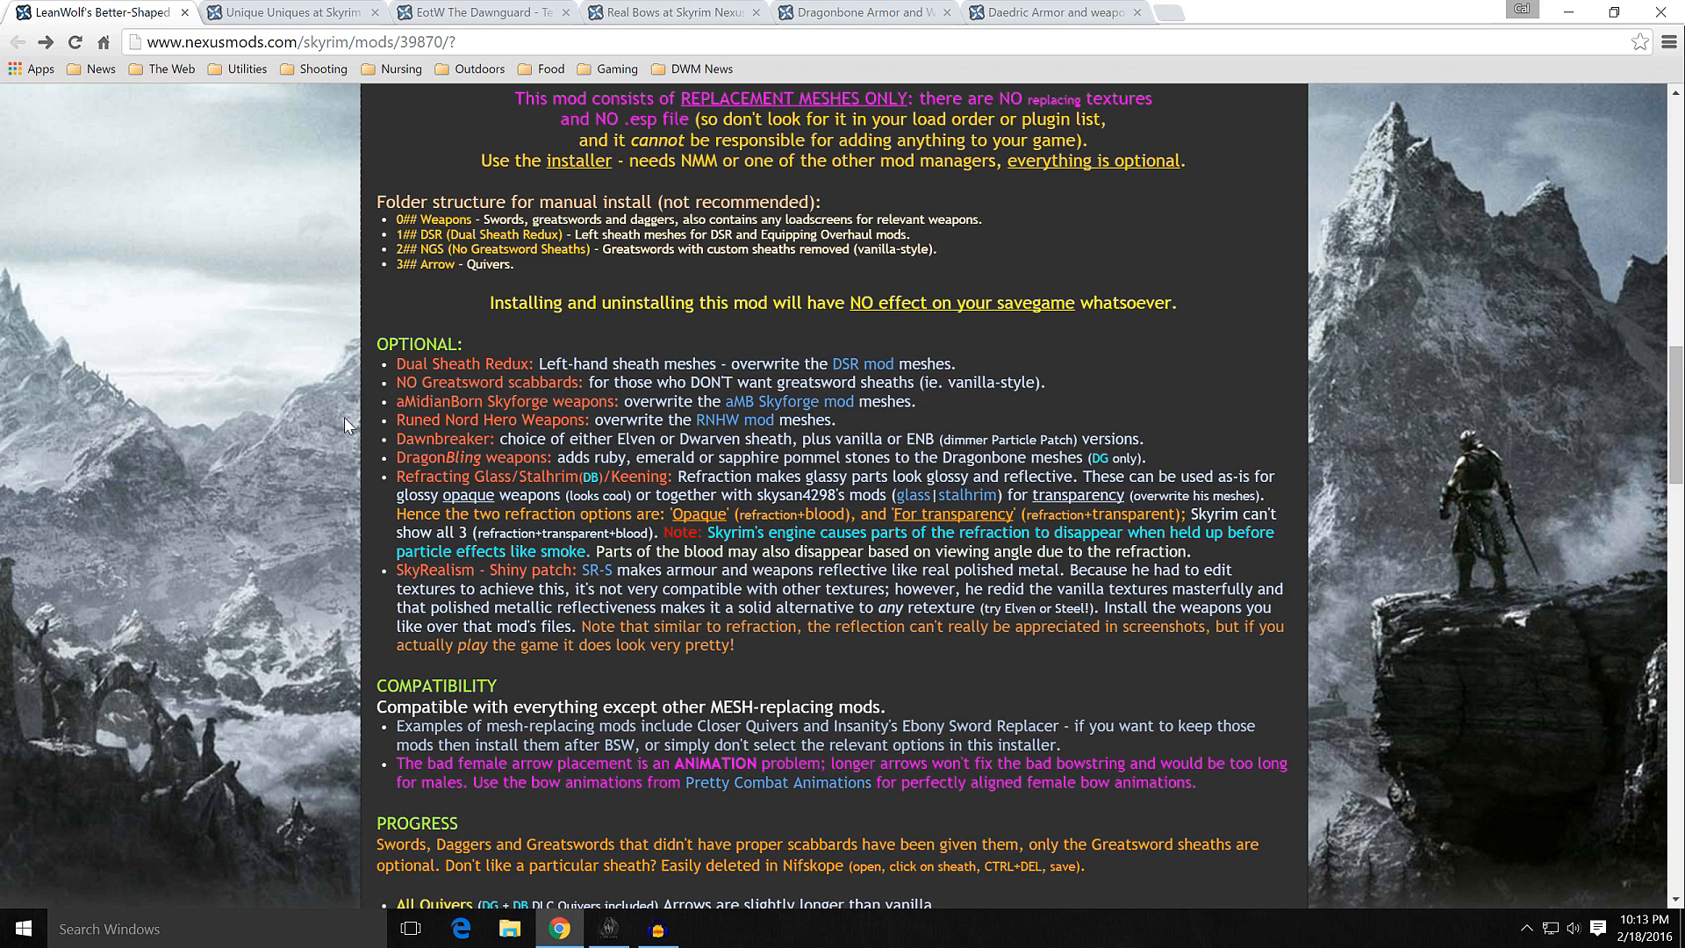
pyautogui.scroll(-1, 350, 439)
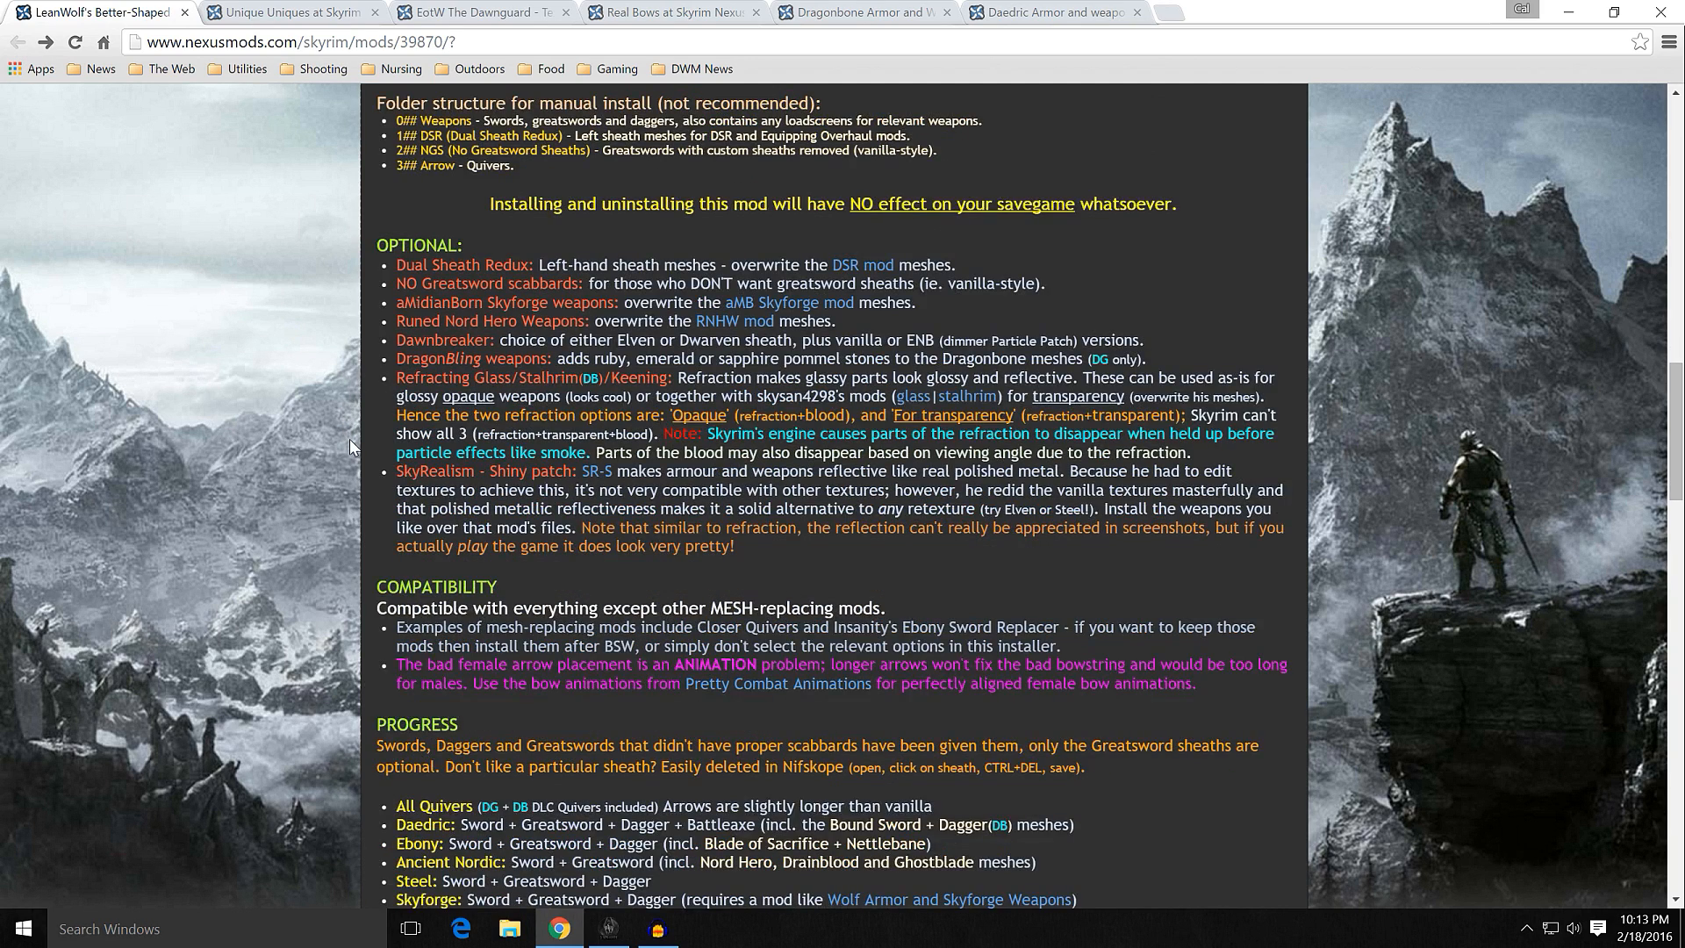
# Step: Examine the mesh notes, compatibility section and list of covered weapons in the LeanWolf's Better-Shaped Weapons description
pyautogui.scroll(2, 349, 434)
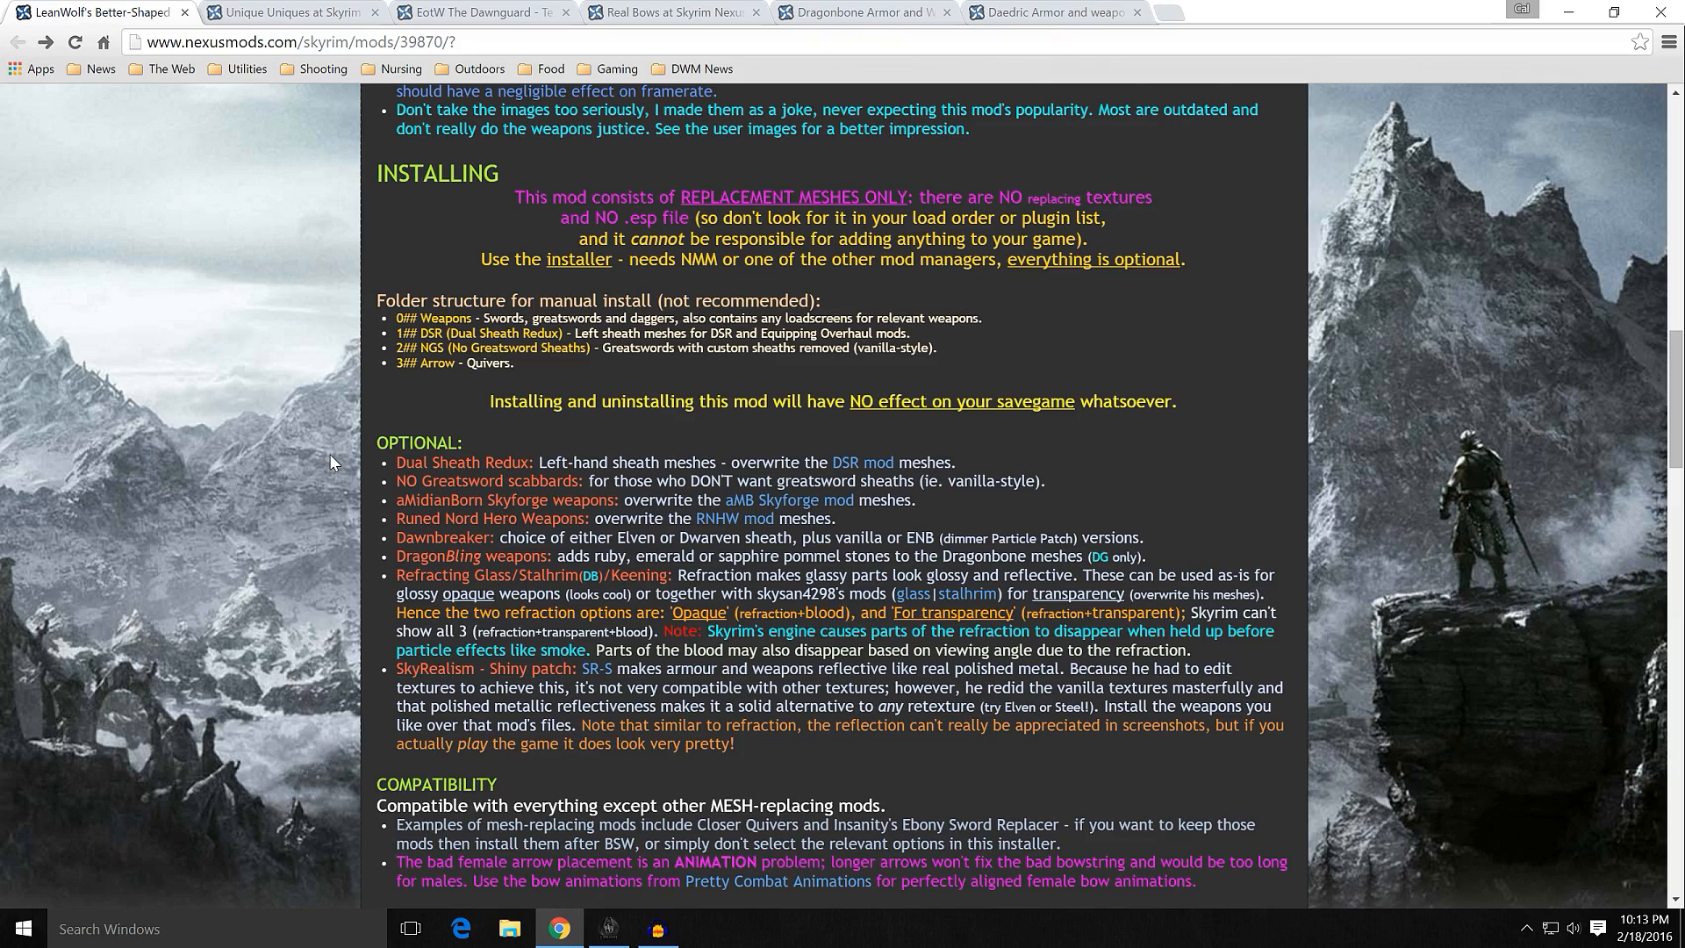
pyautogui.scroll(3, 329, 455)
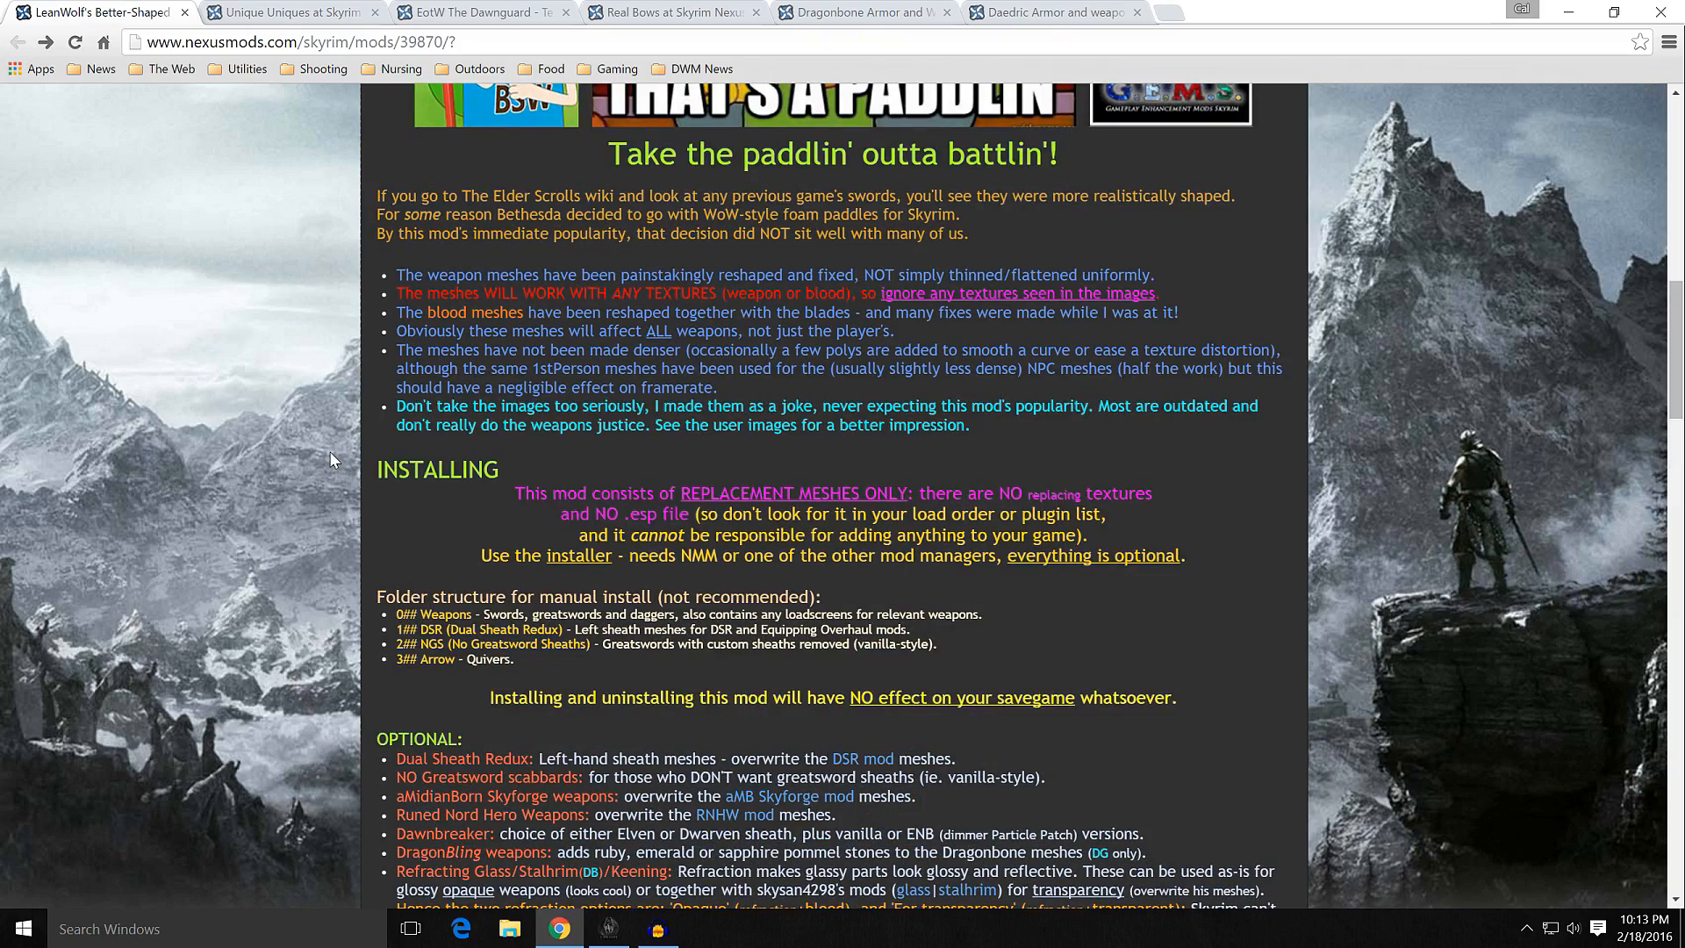
pyautogui.scroll(1, 332, 458)
pyautogui.scroll(-4, 331, 458)
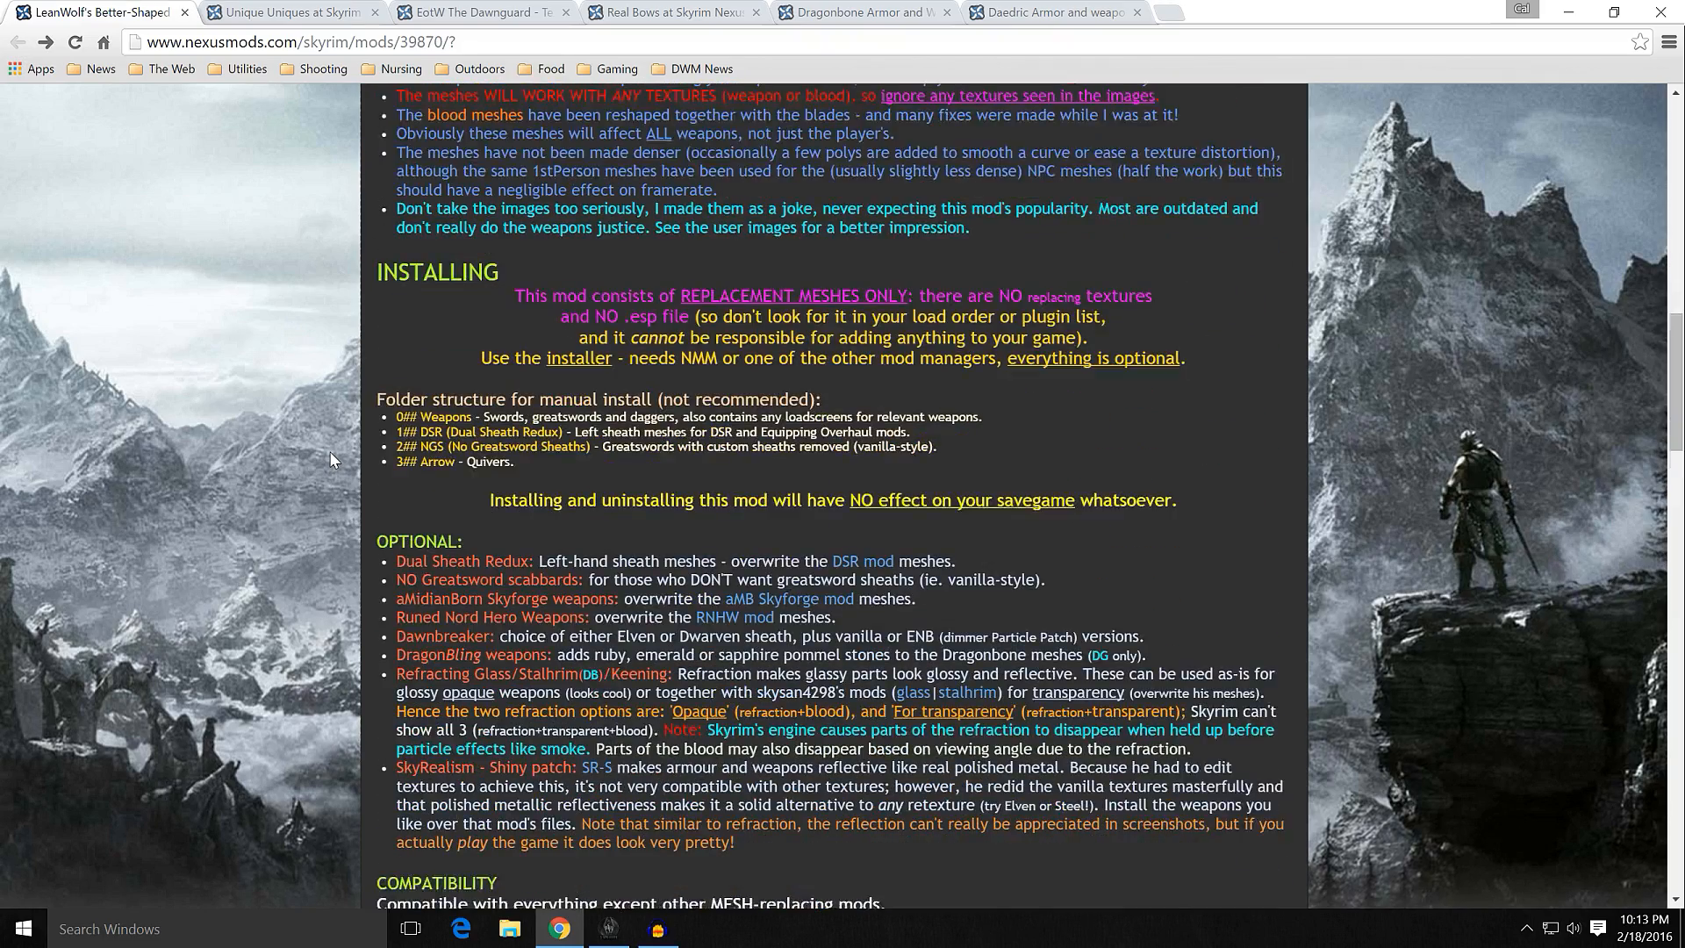
pyautogui.scroll(-8, 332, 459)
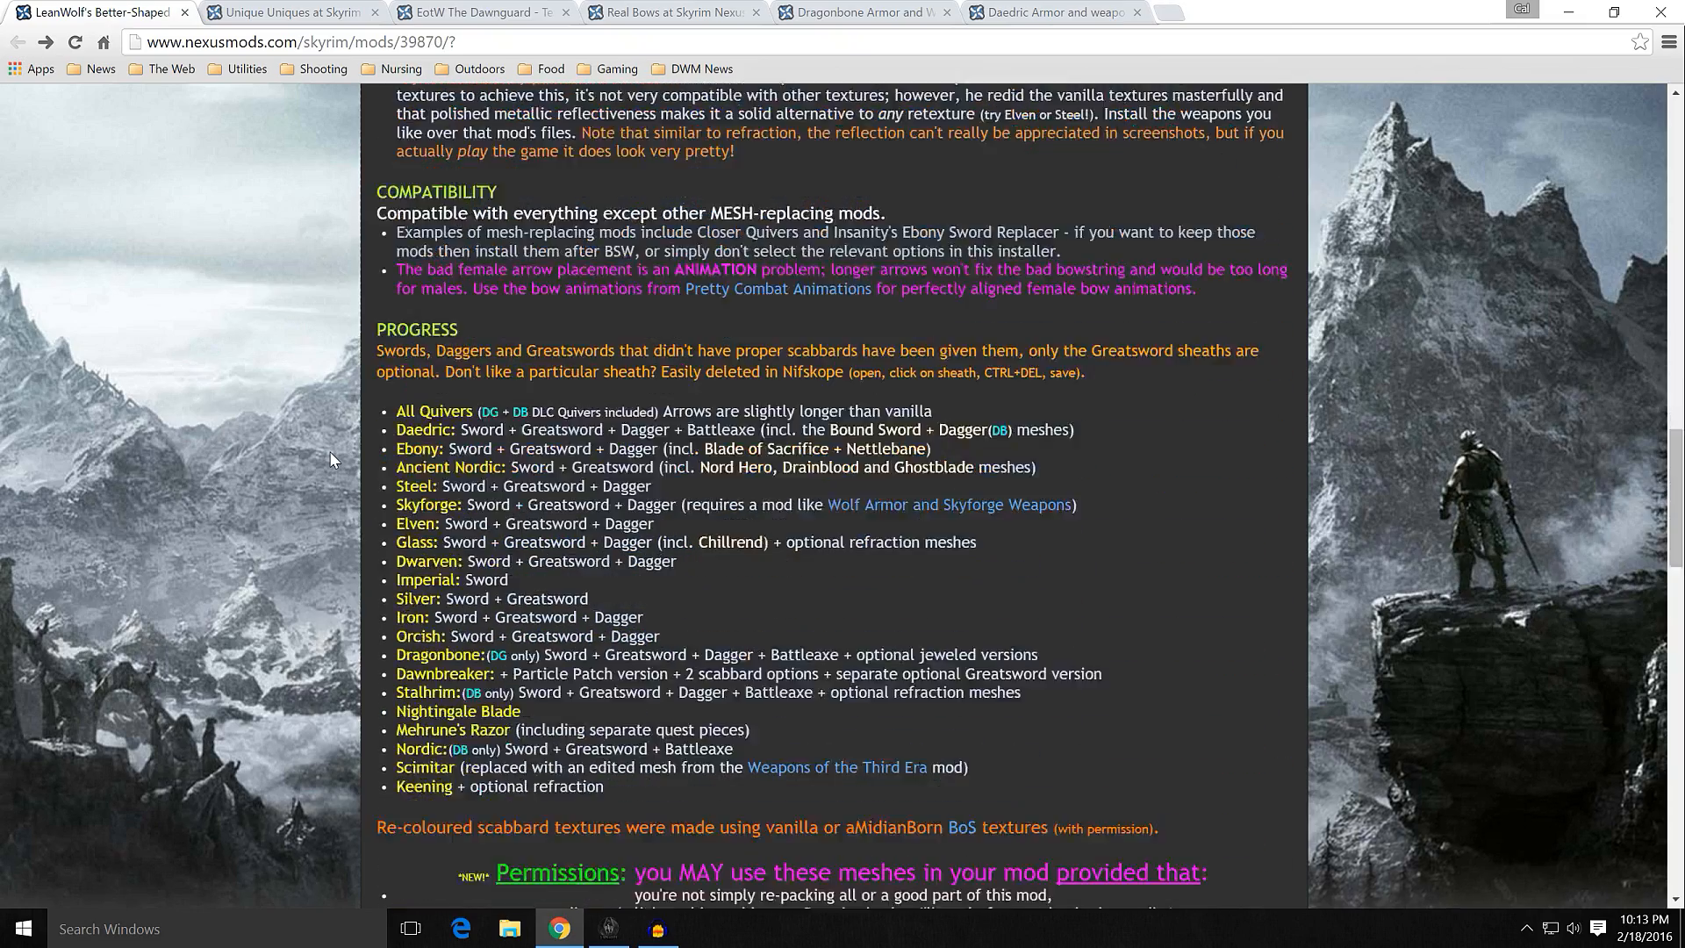
pyautogui.scroll(-3, 329, 455)
pyautogui.scroll(5, 329, 455)
pyautogui.scroll(4, 370, 507)
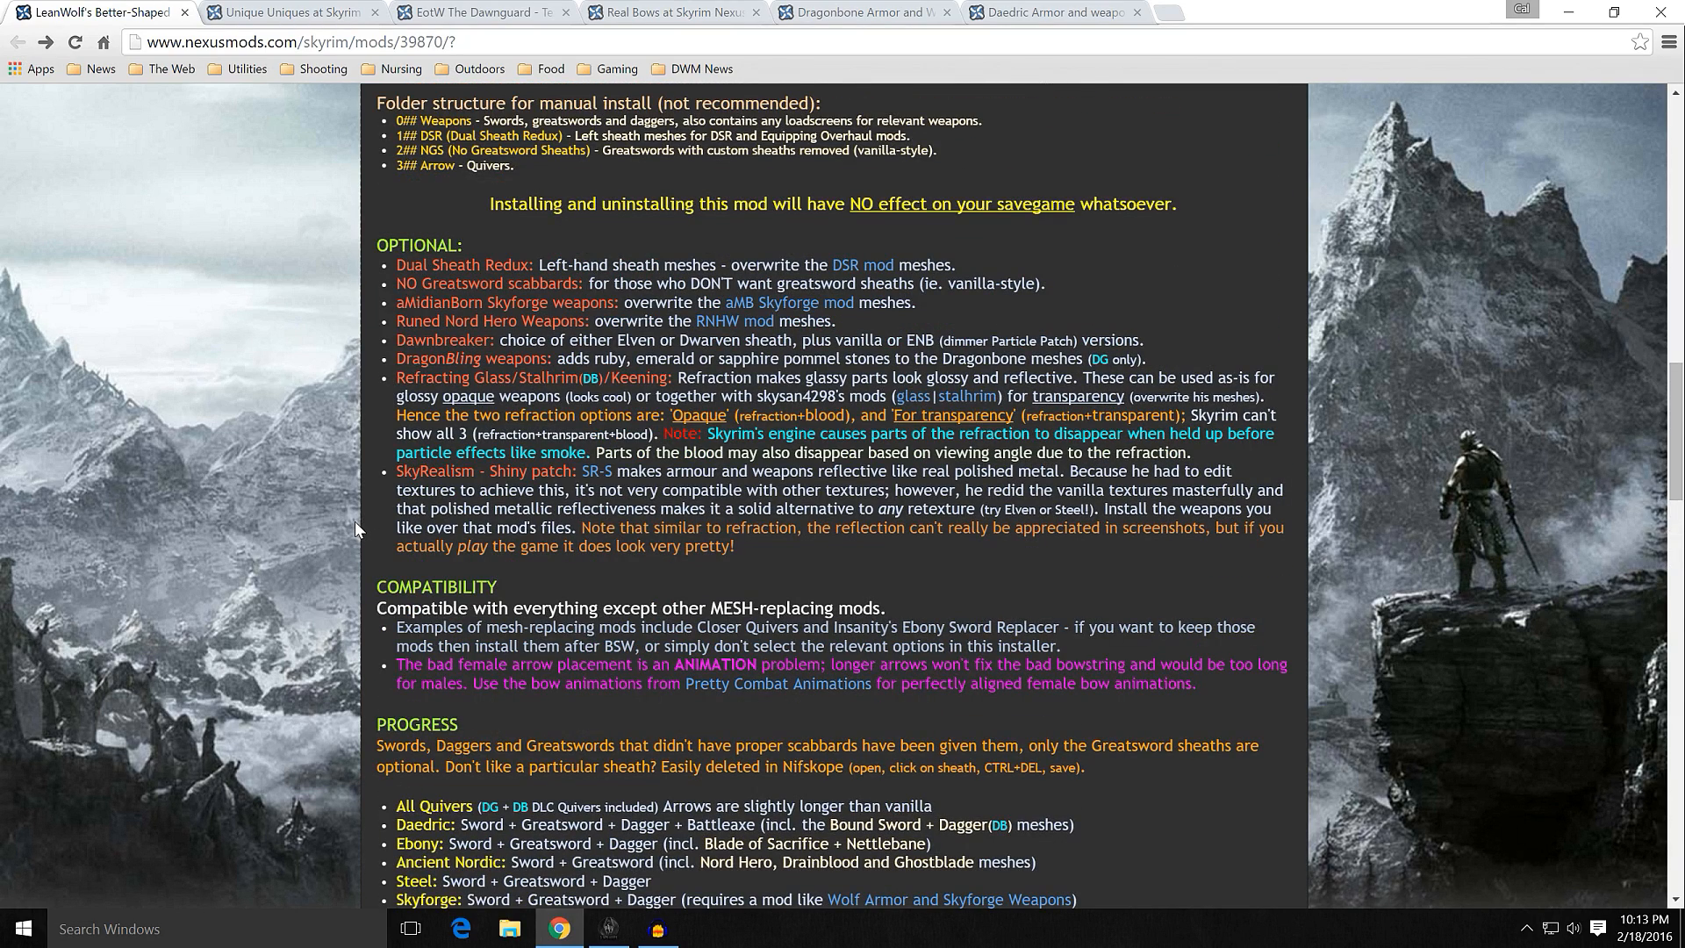
pyautogui.scroll(2, 354, 521)
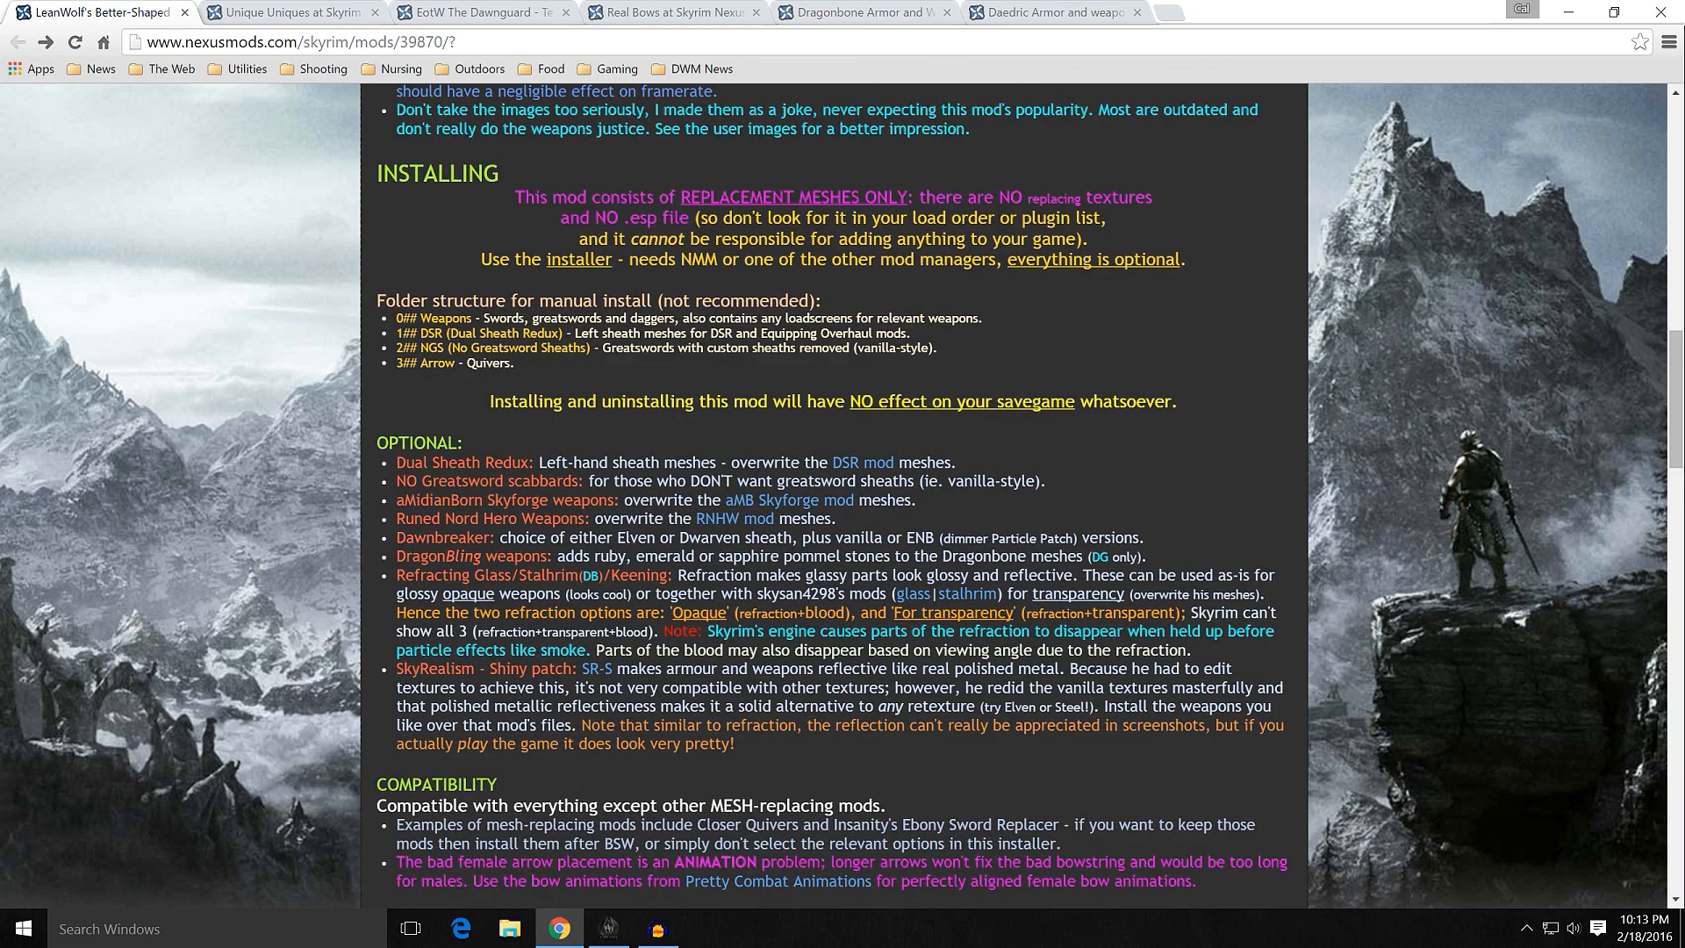
pyautogui.scroll(2, 336, 509)
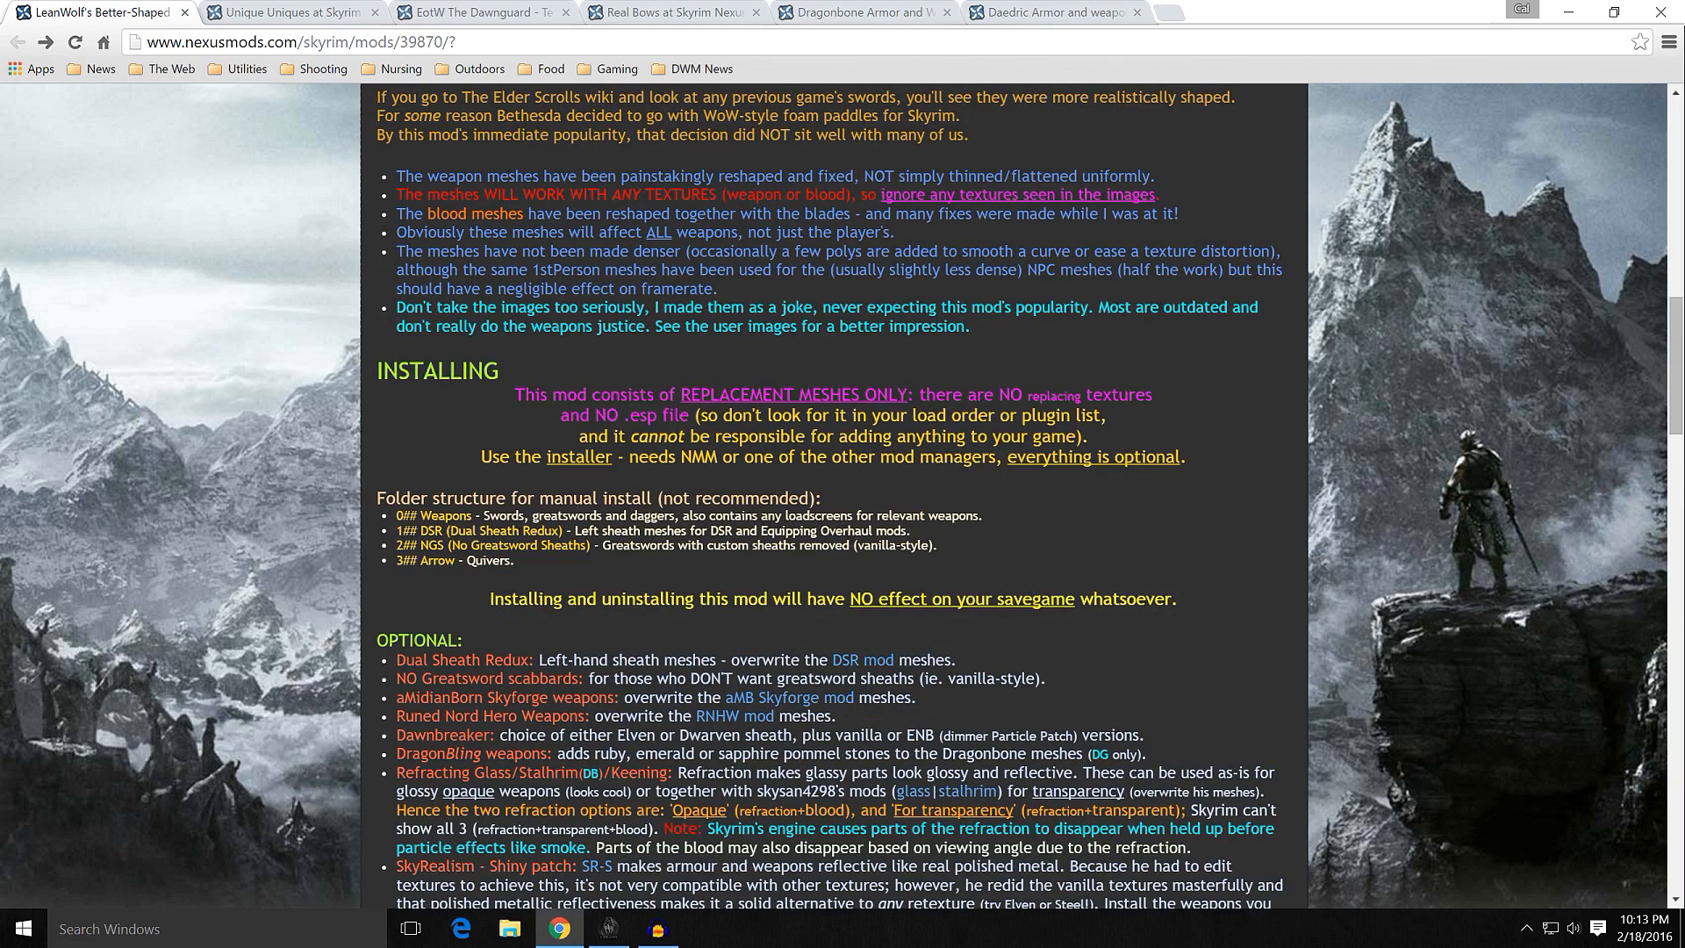
pyautogui.scroll(7, 355, 473)
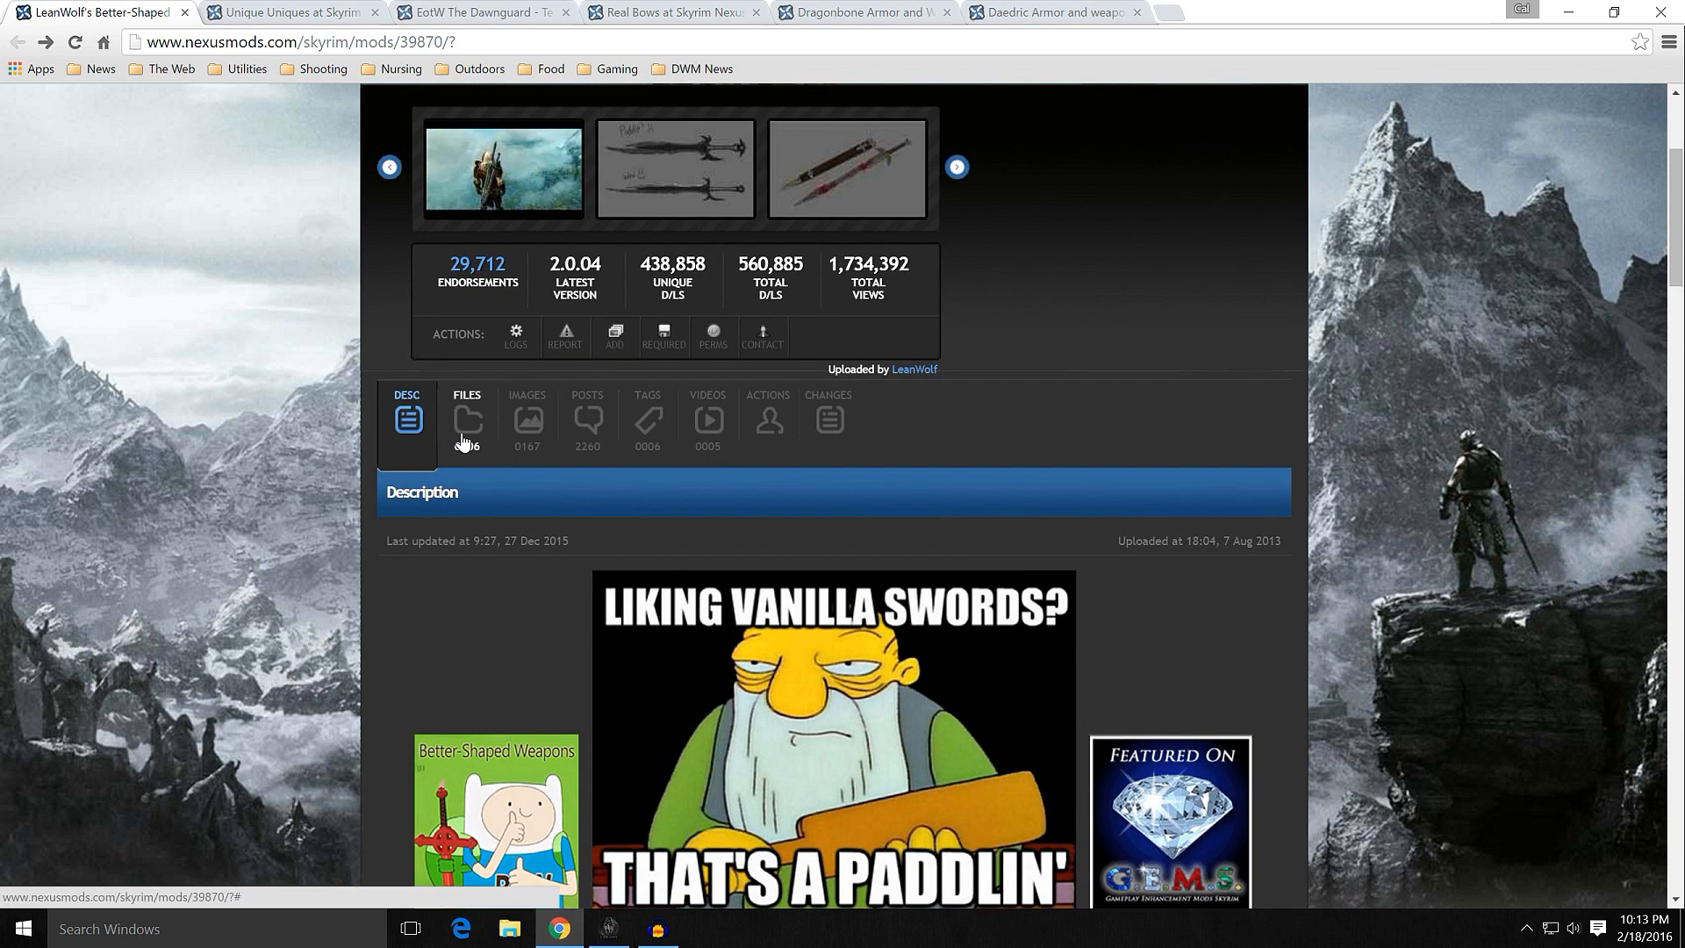
# Step: Open the file list of LeanWolf's Better-Shaped Weapons and examine its main installer, optional files and old versions
pyautogui.click(448, 445)
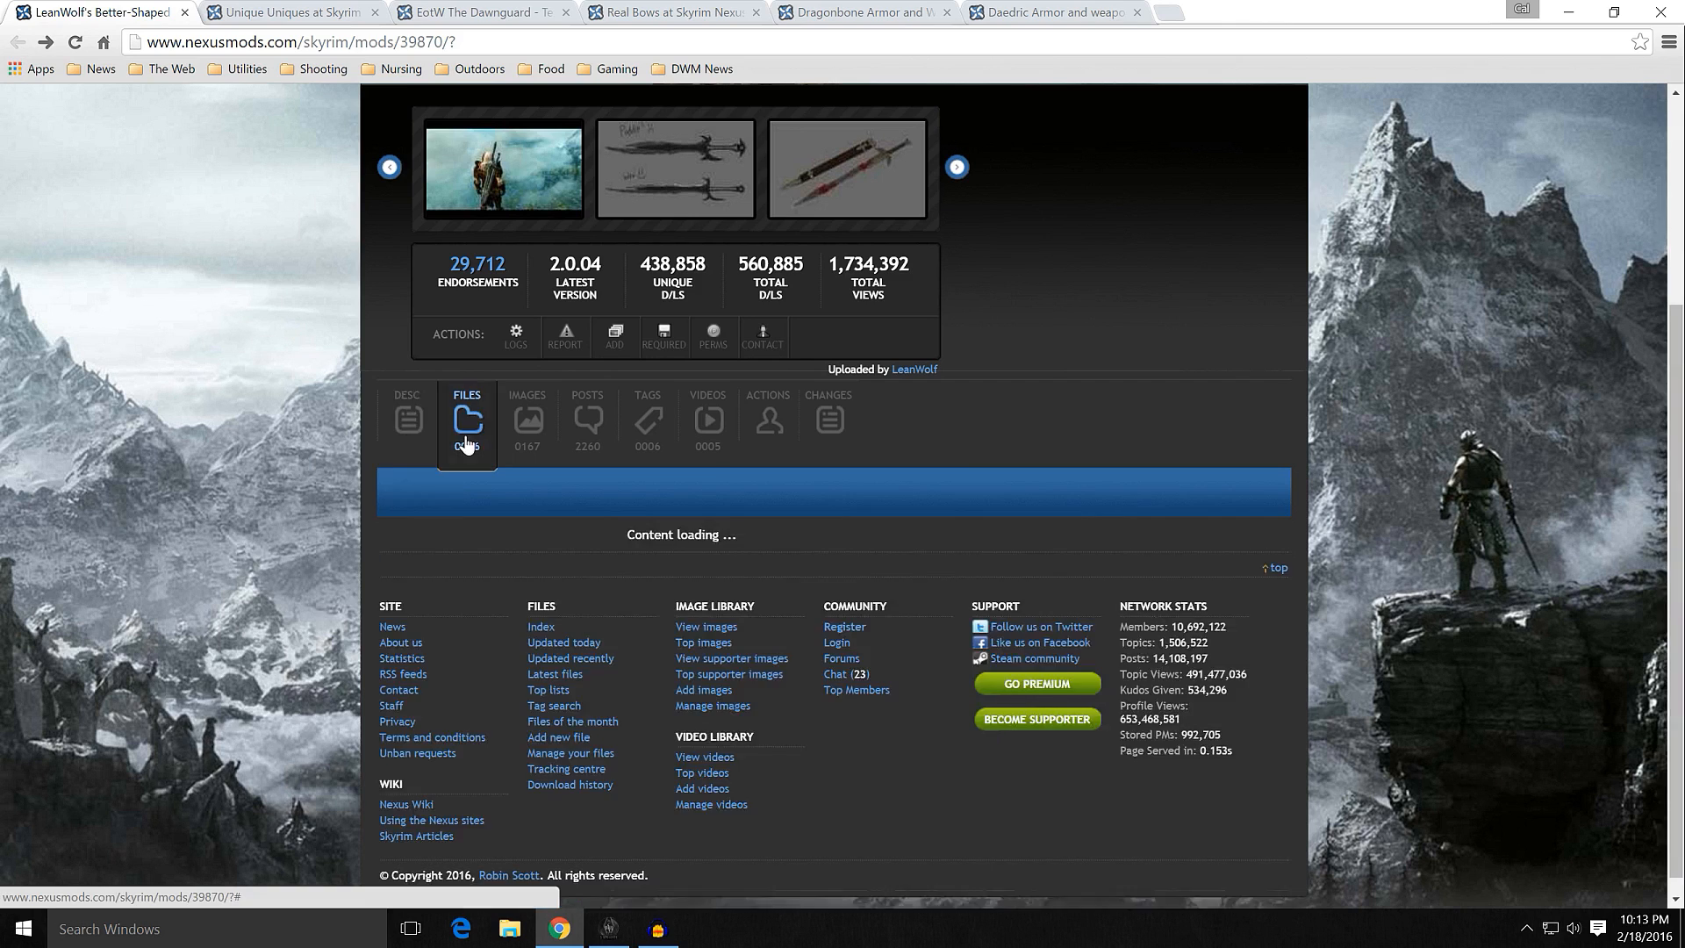
pyautogui.scroll(-5, 356, 486)
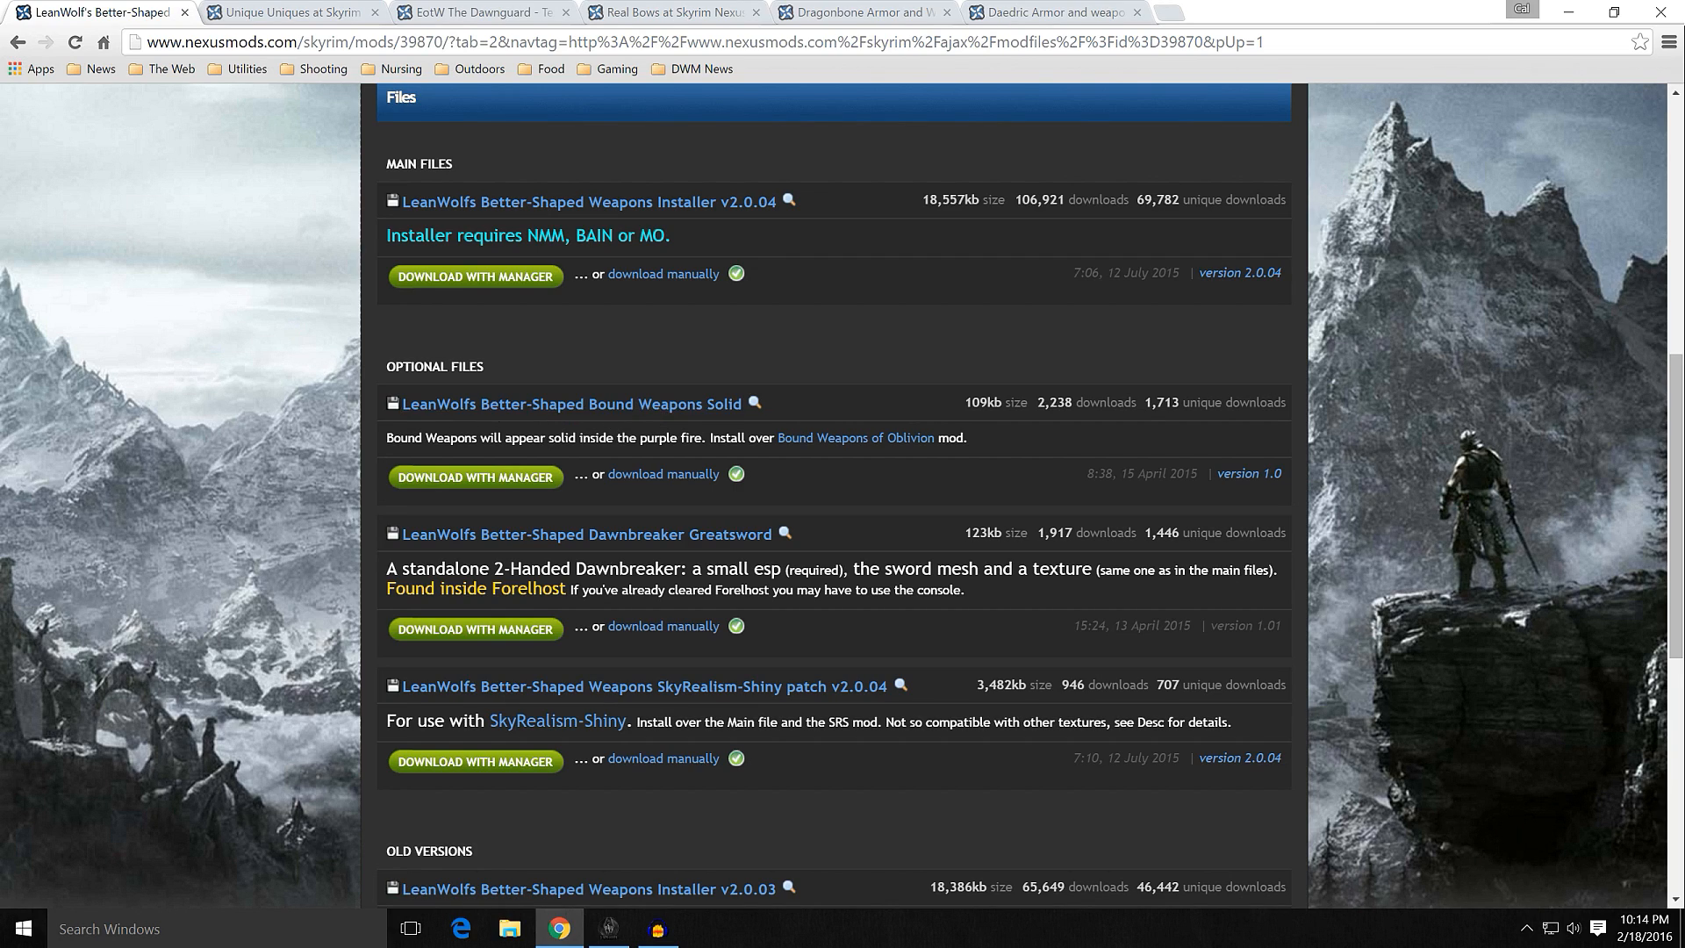
pyautogui.scroll(-1, 361, 506)
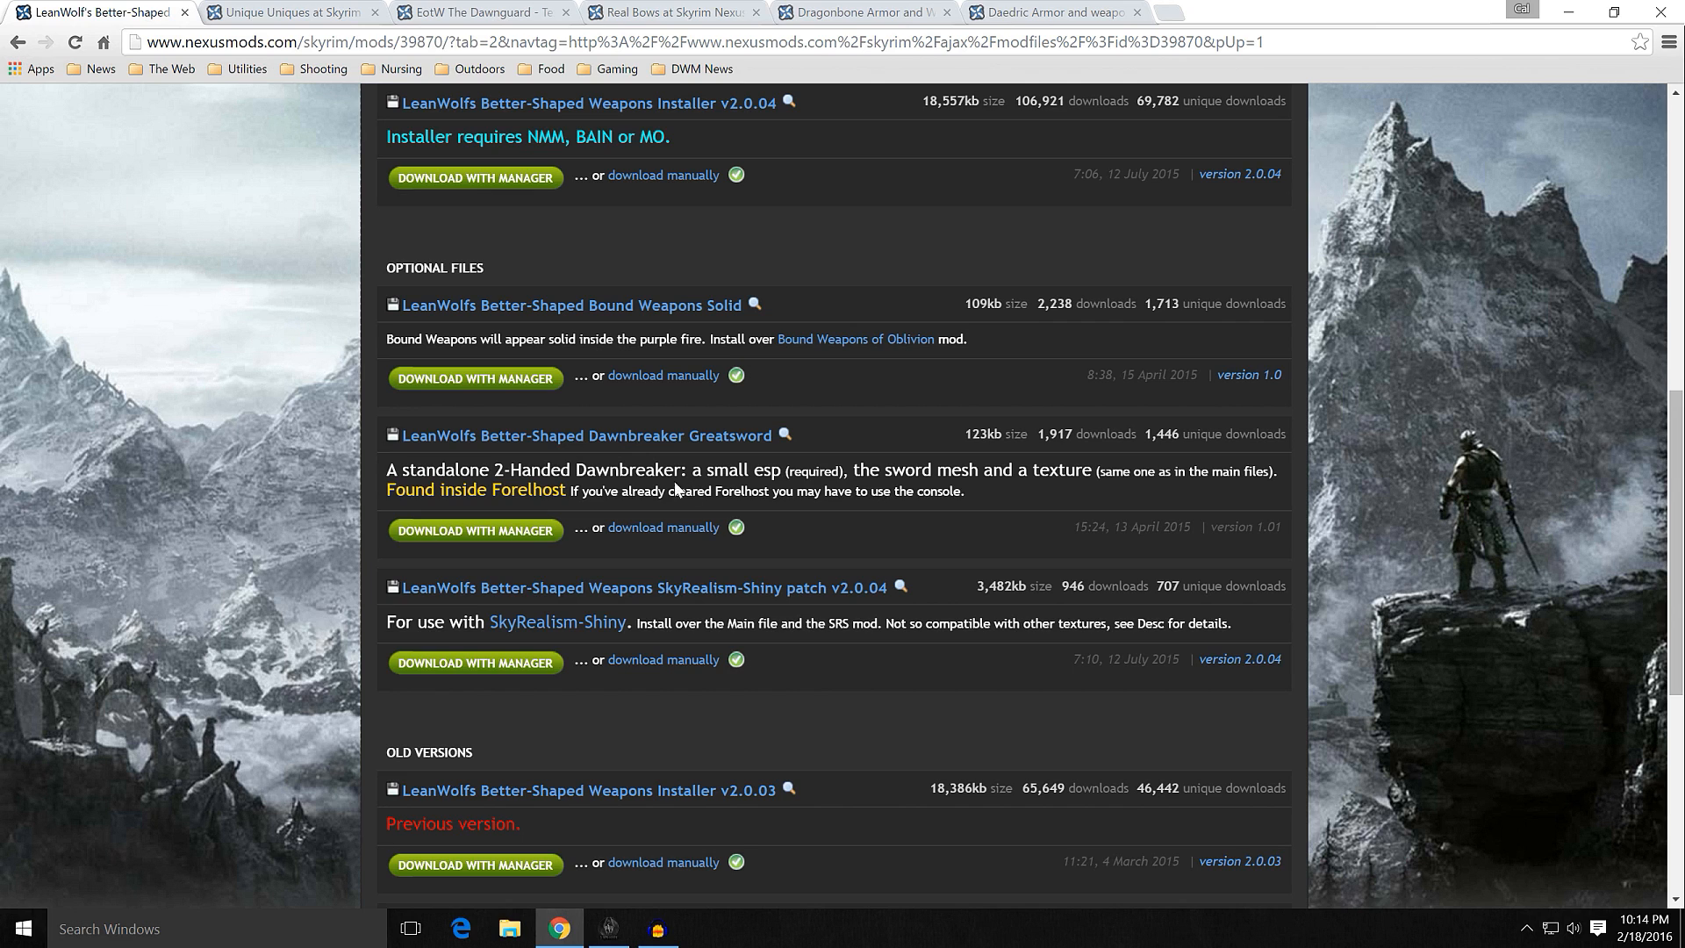
pyautogui.scroll(-3, 346, 481)
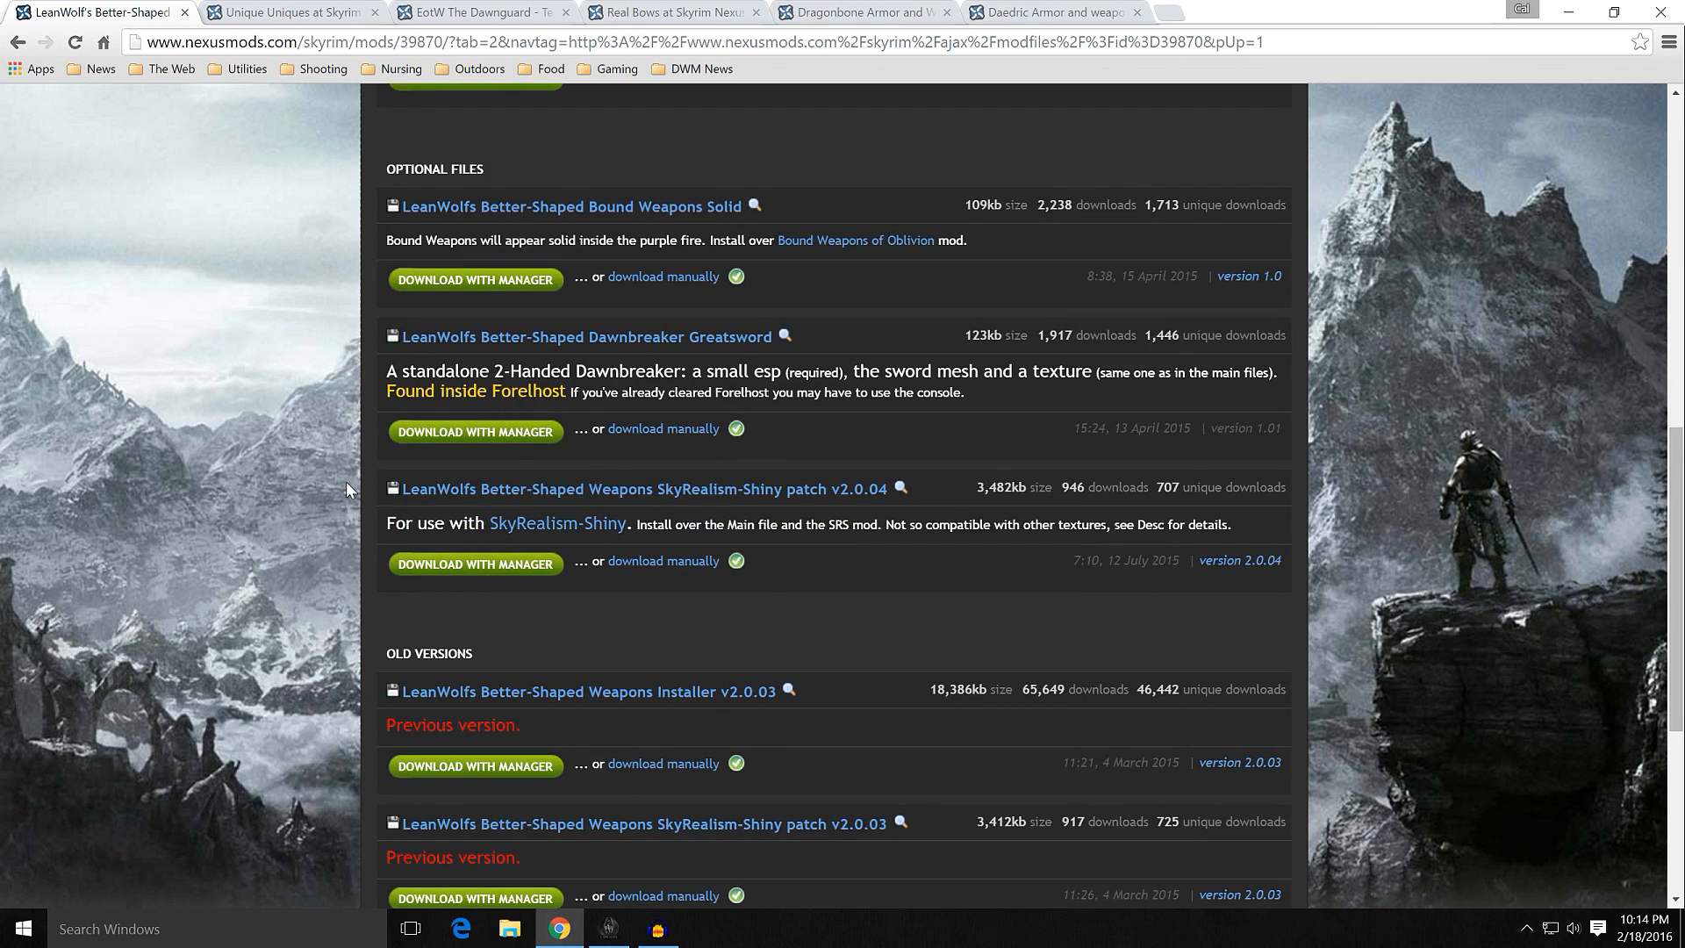
pyautogui.scroll(3, 346, 481)
pyautogui.scroll(3, 346, 481)
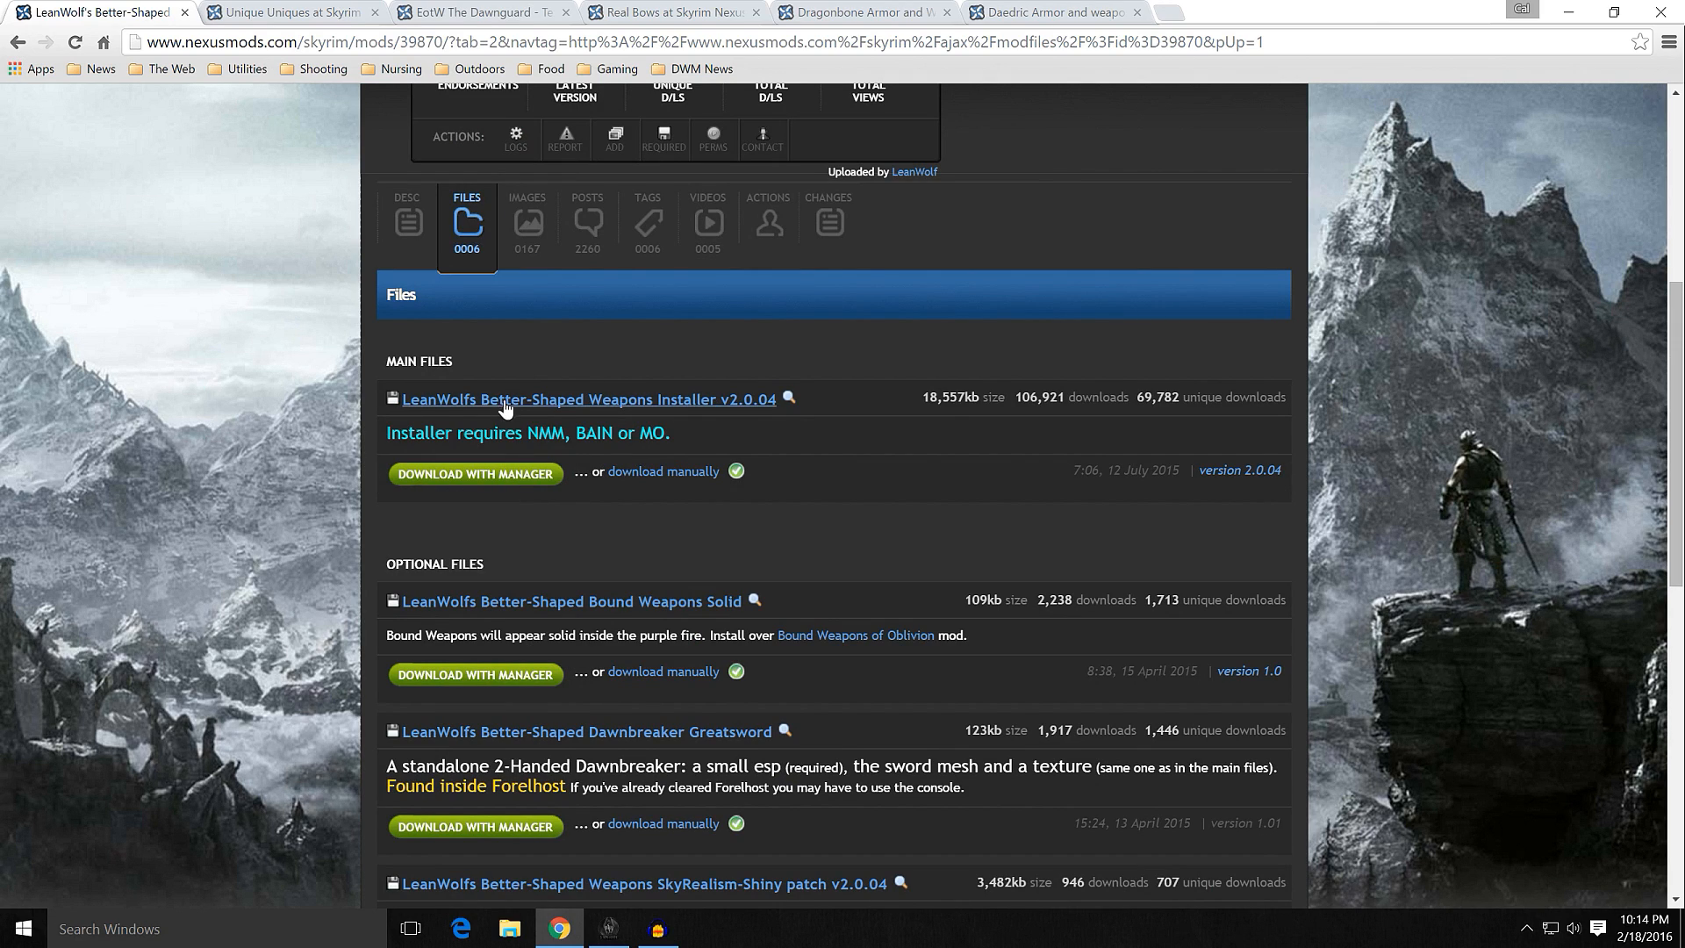
pyautogui.scroll(3, 282, 428)
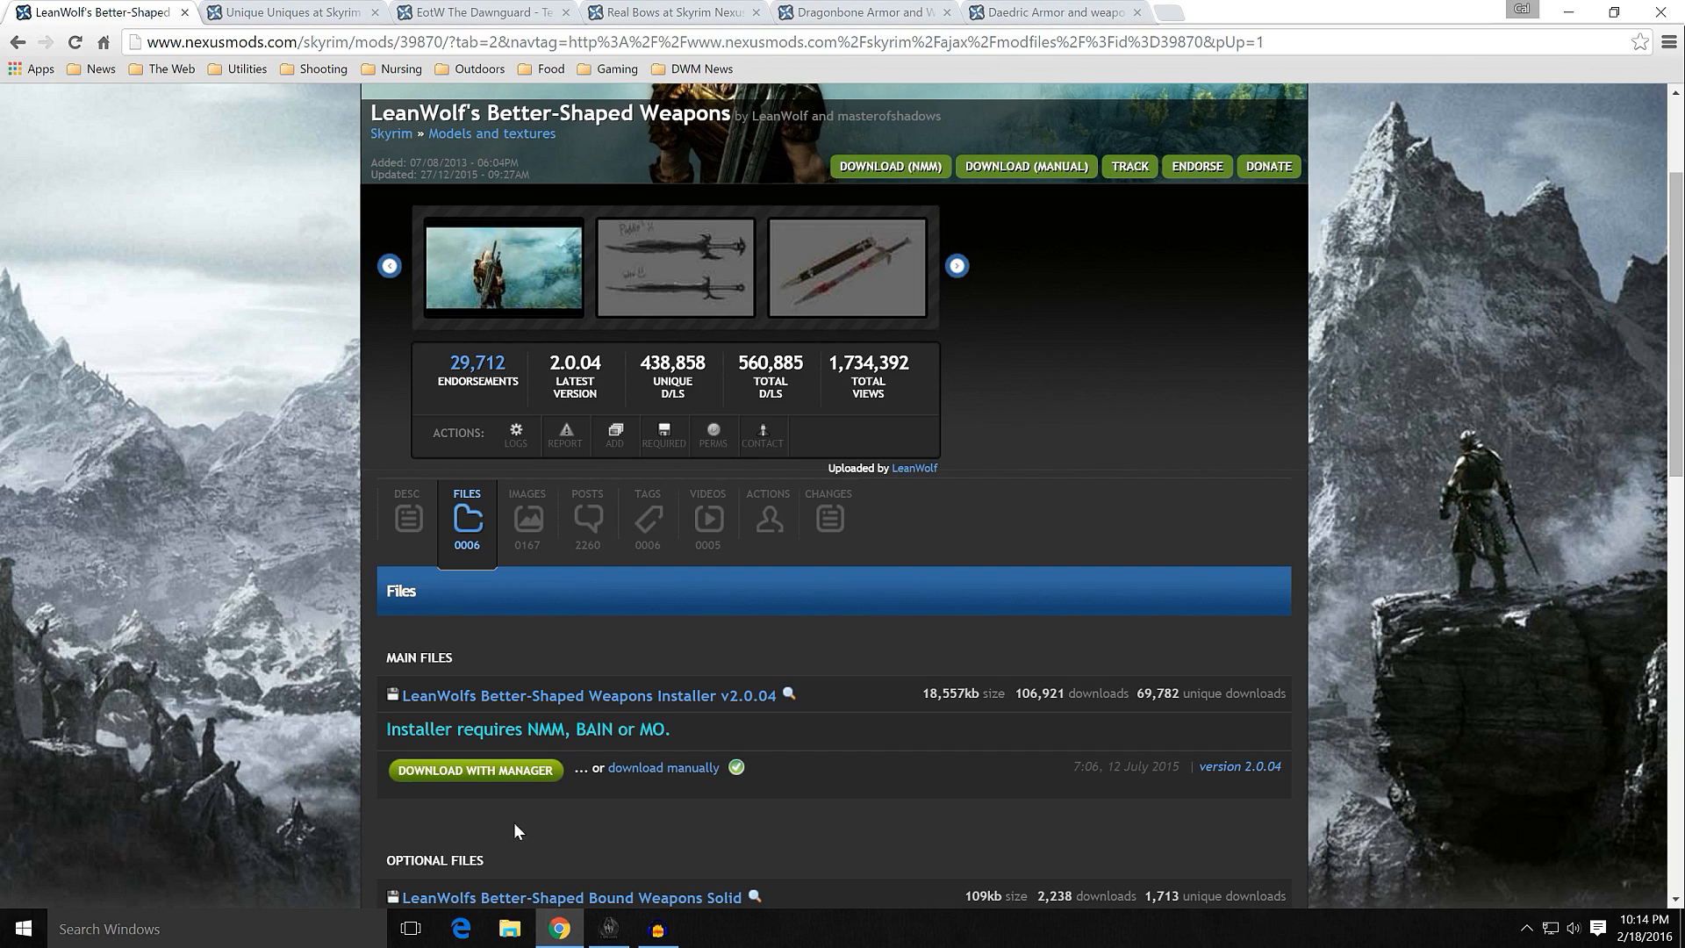
# Step: Switch to Mod Organizer and start a custom installation of LeanWolf's Better-Shaped Weapons, leaving out NO Greatsword Sheaths and the Dual Sheath Redux patch
pyautogui.moveTo(620, 932)
pyautogui.click(621, 932)
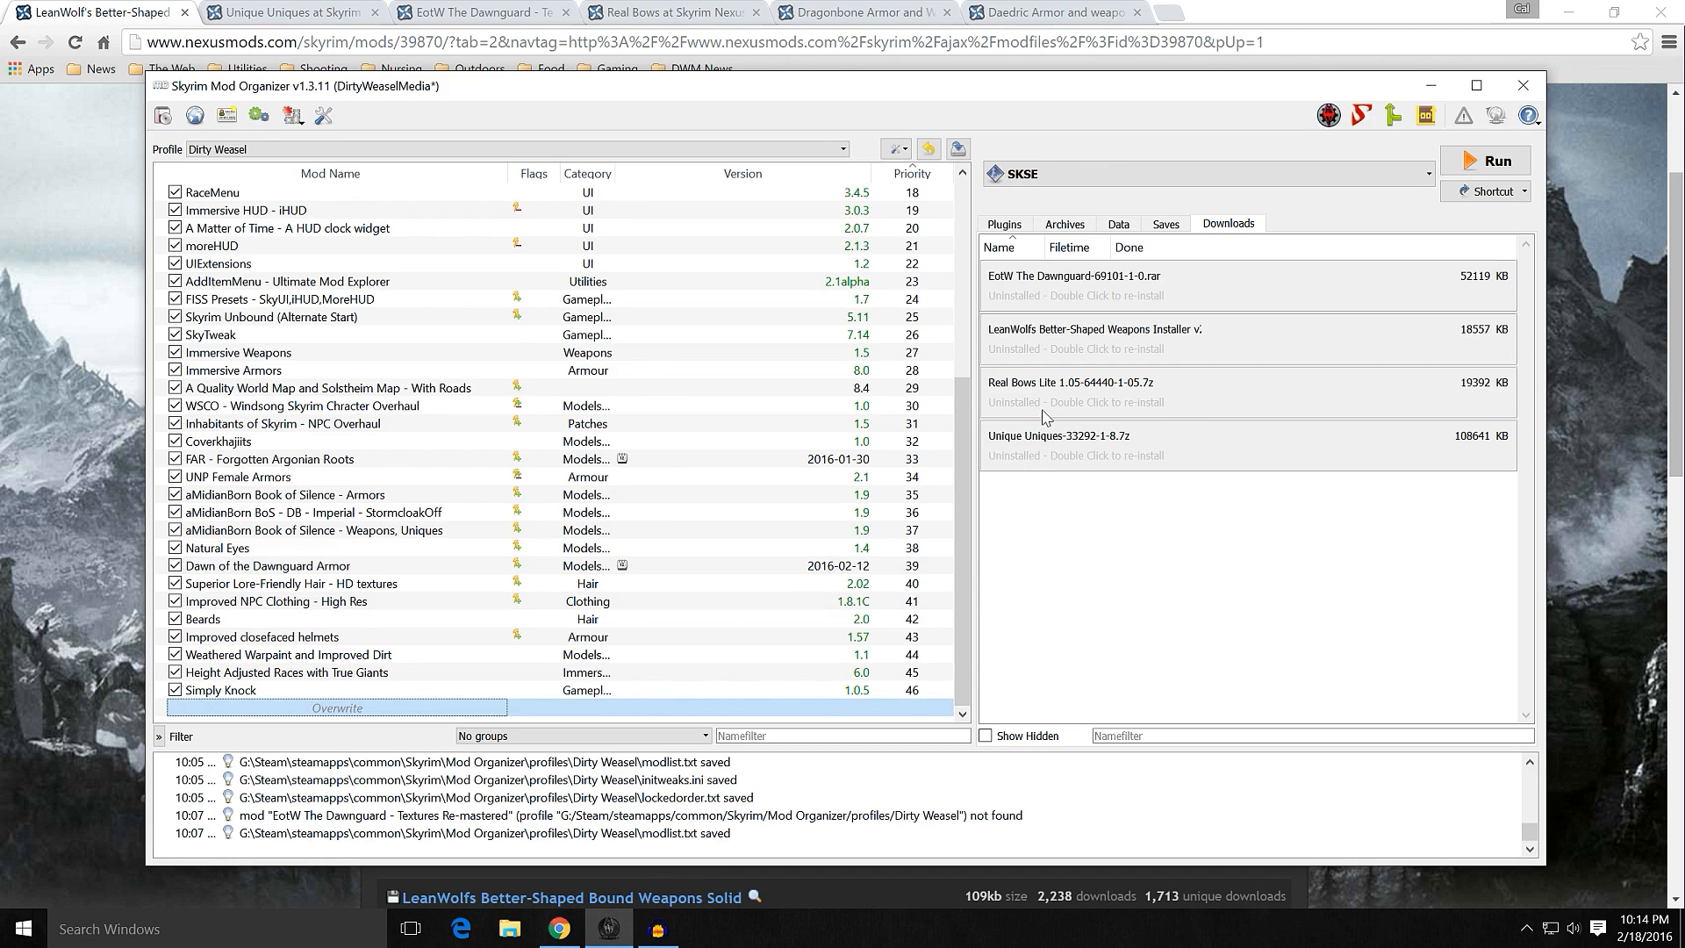
pyautogui.moveTo(1085, 350)
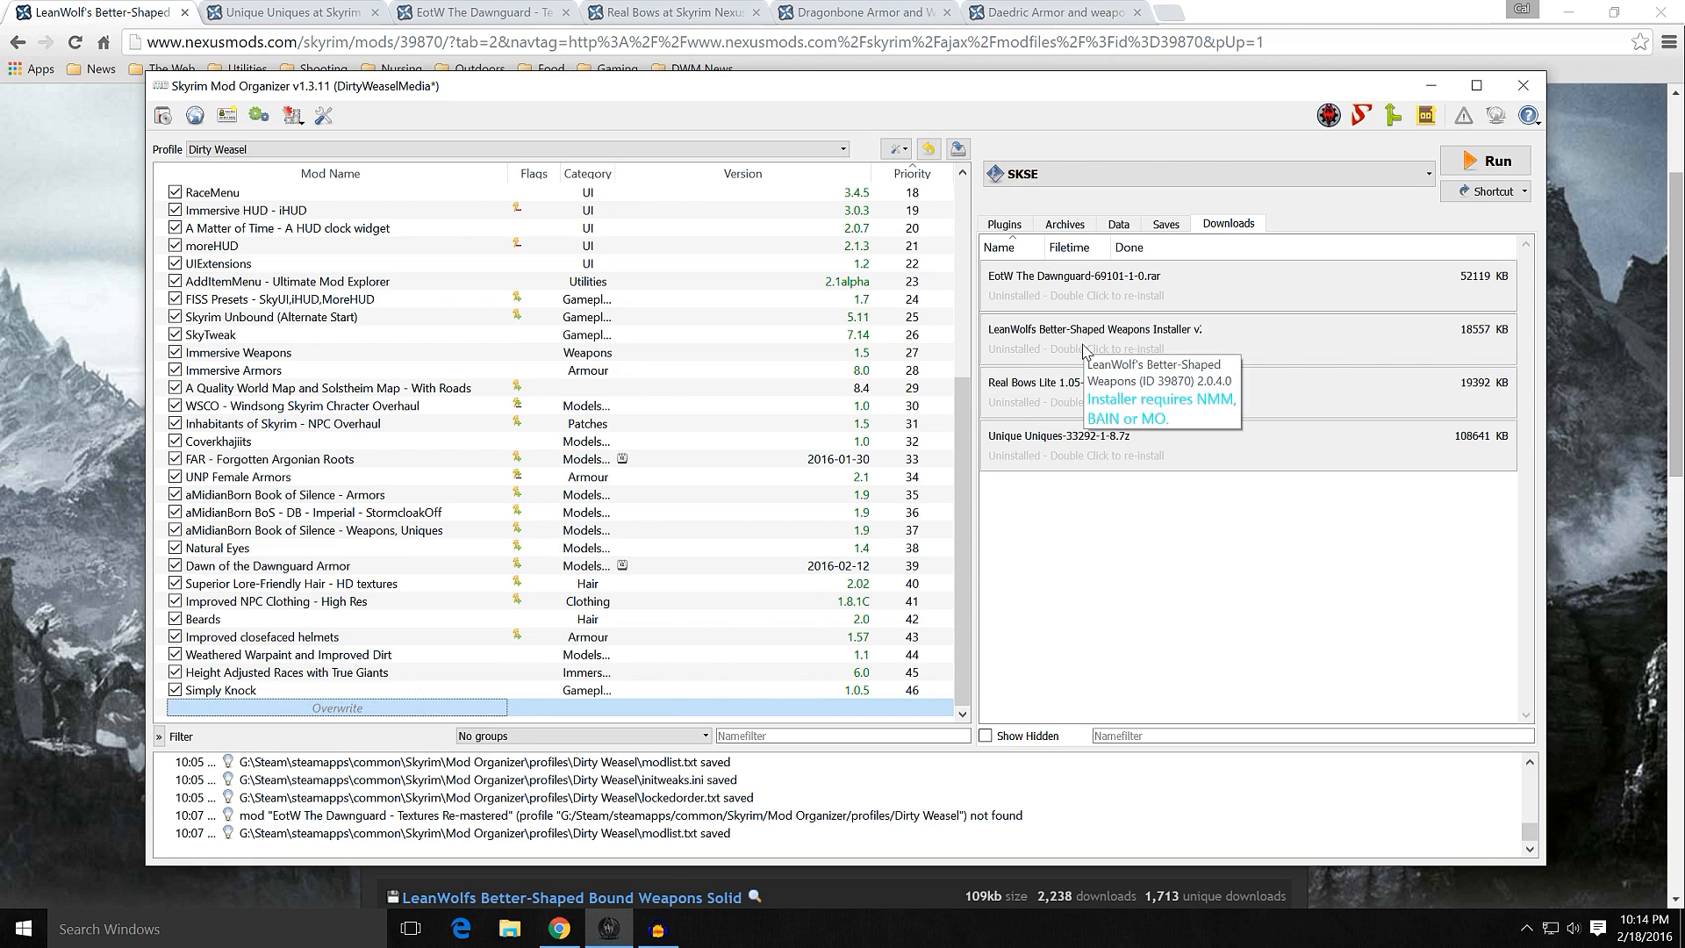
pyautogui.doubleClick(1085, 350)
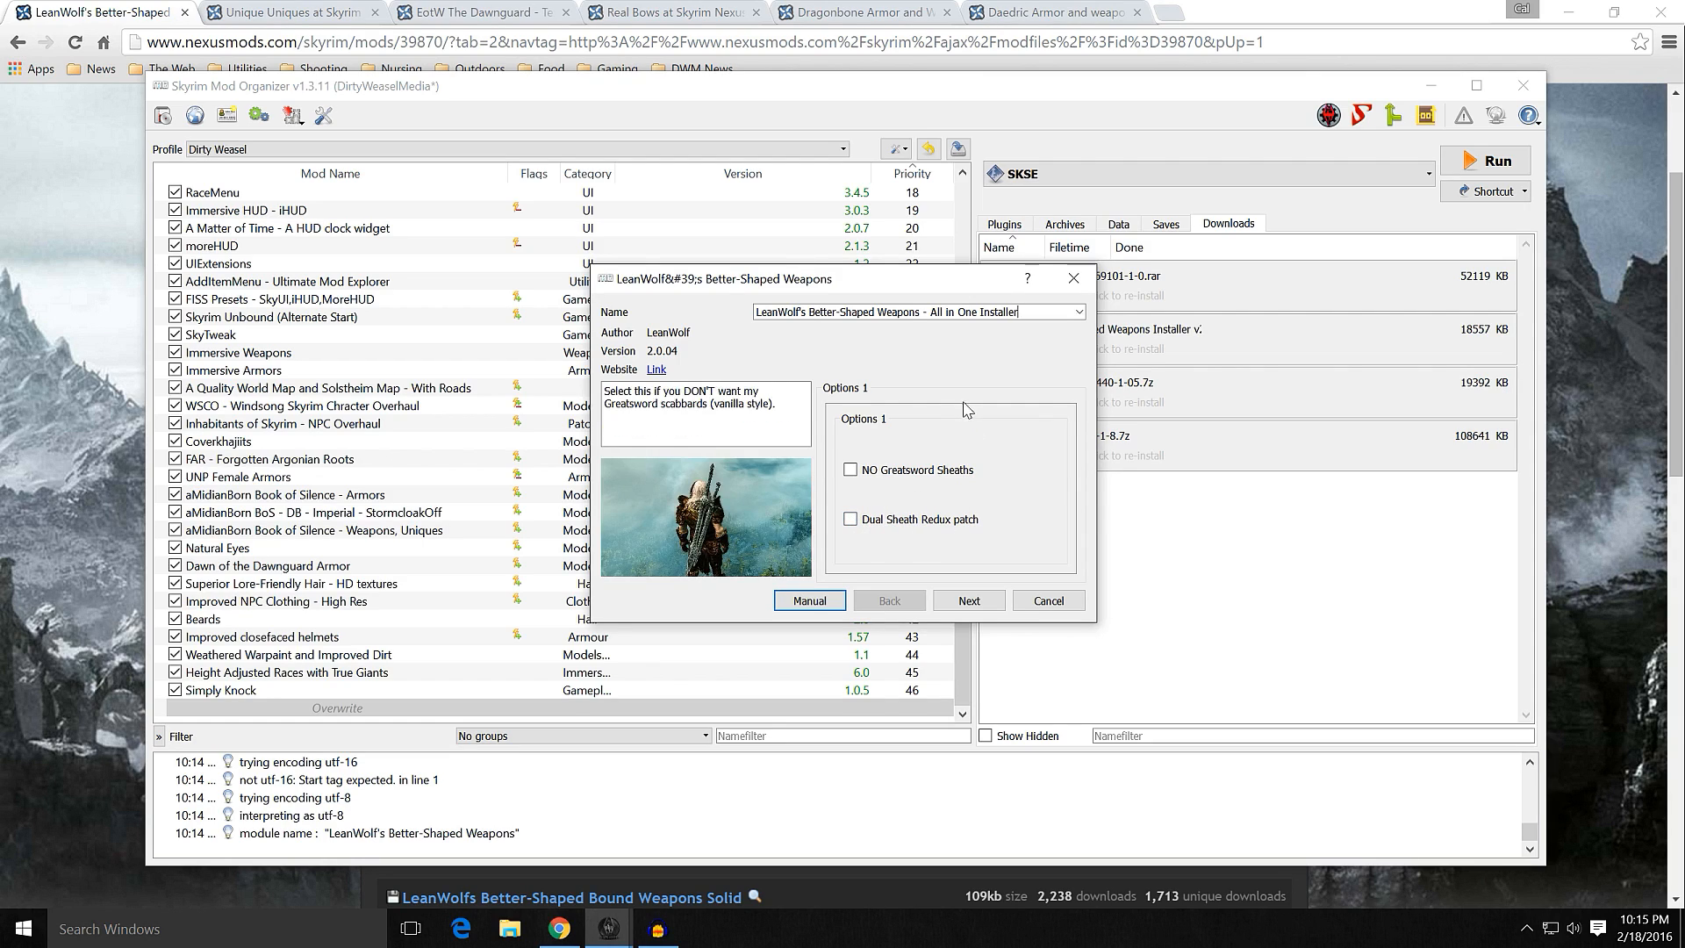
pyautogui.click(970, 602)
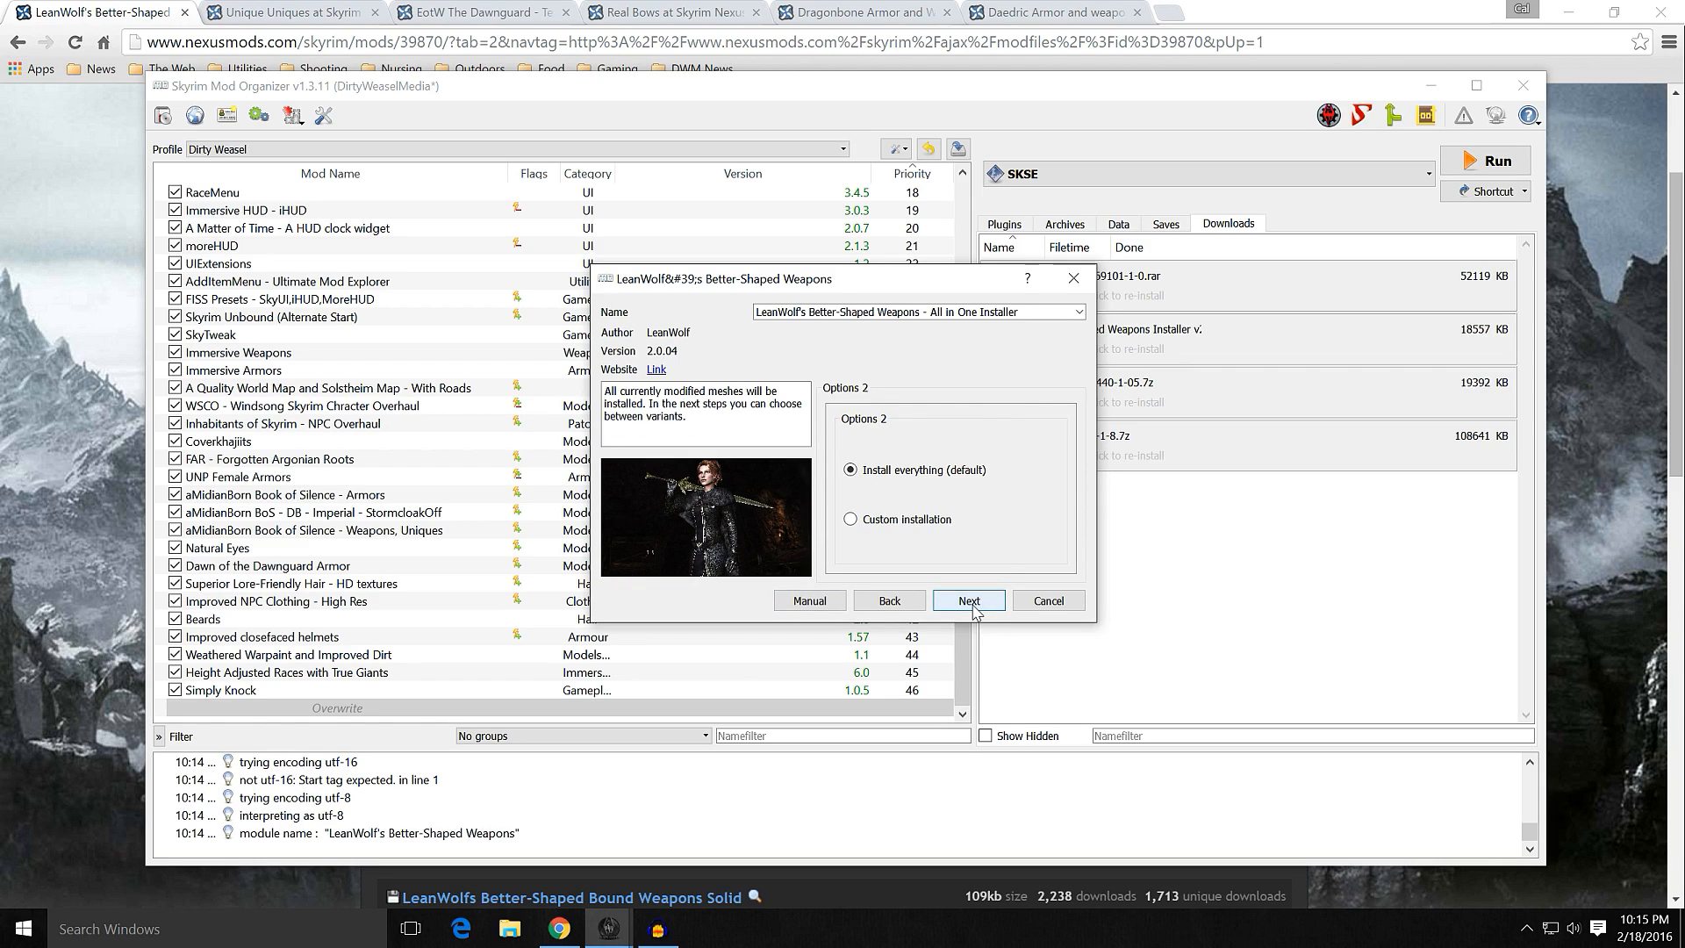
pyautogui.click(879, 522)
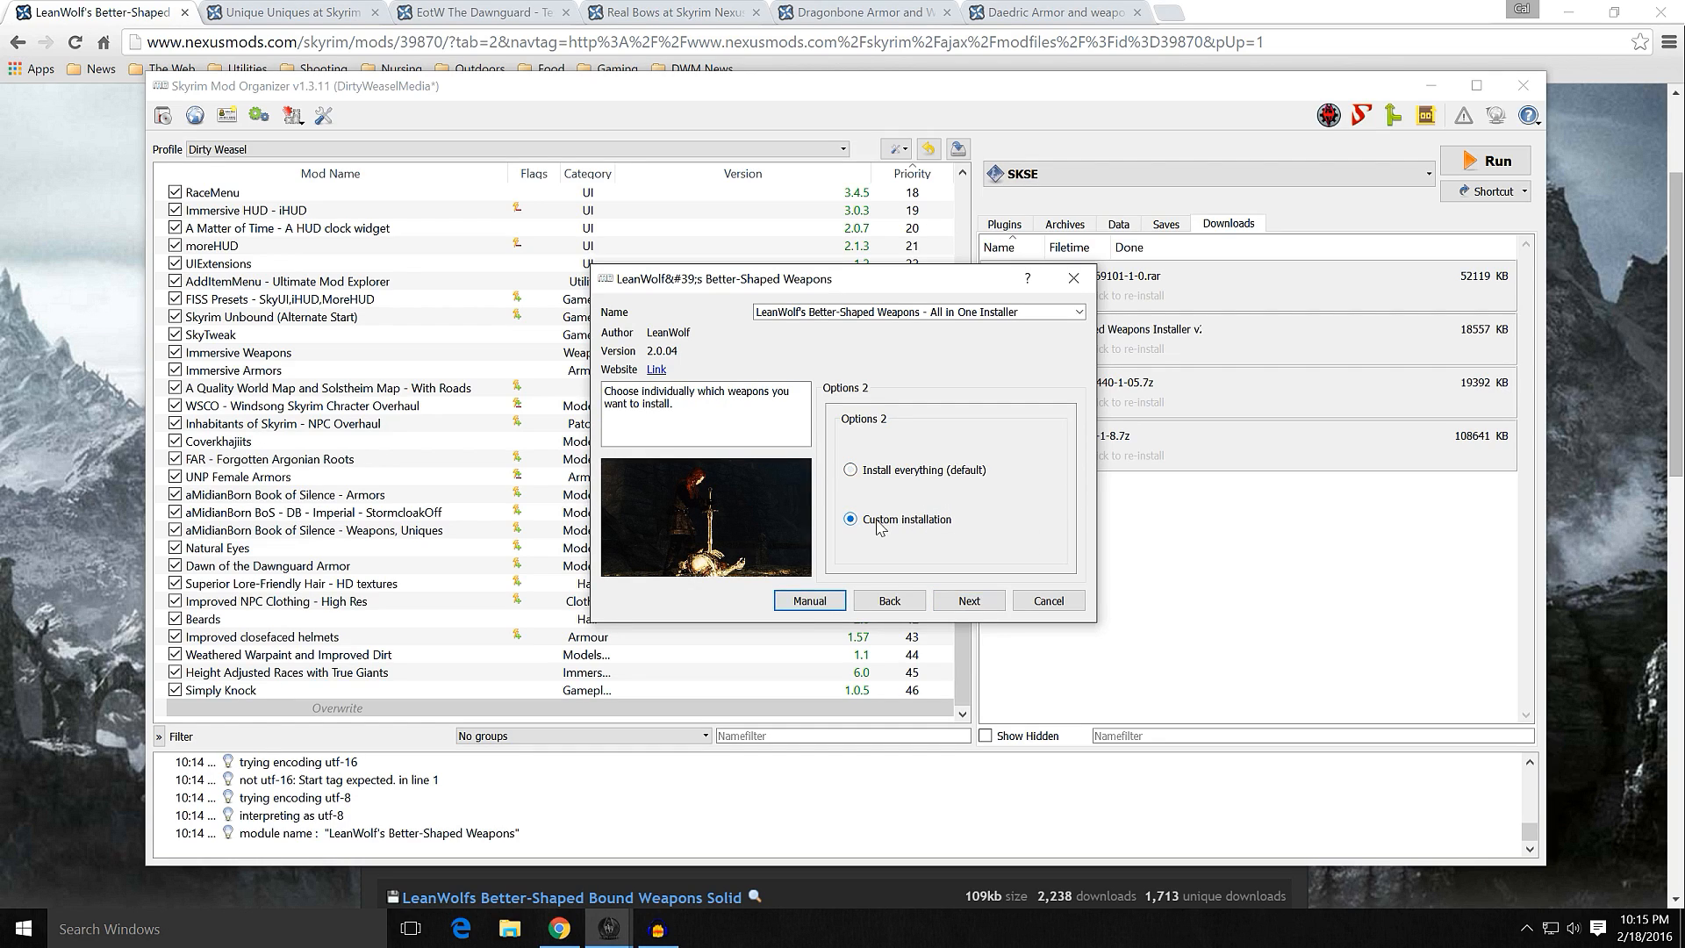
pyautogui.click(948, 604)
# Step: Reposition and enlarge the installer window, compare the Nord Hero sword options, and select Runed Nord Hero Swords
pyautogui.moveTo(835, 286); pyautogui.dragTo(746, 107)
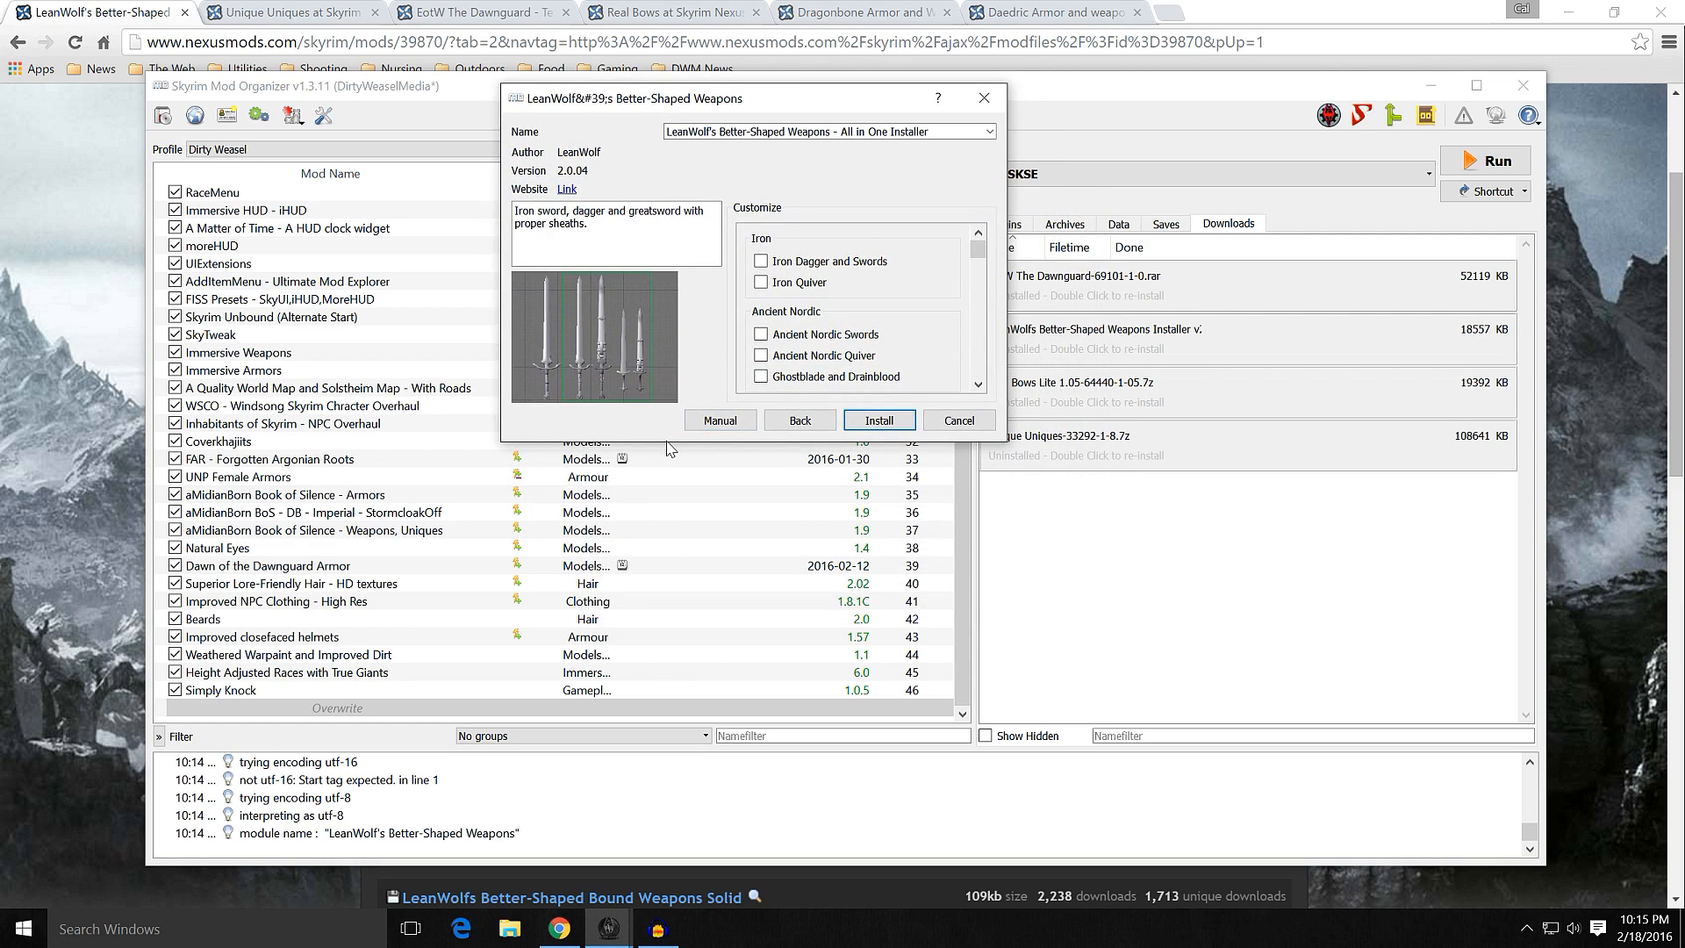
pyautogui.moveTo(665, 448); pyautogui.dragTo(665, 795)
pyautogui.scroll(-5, 929, 433)
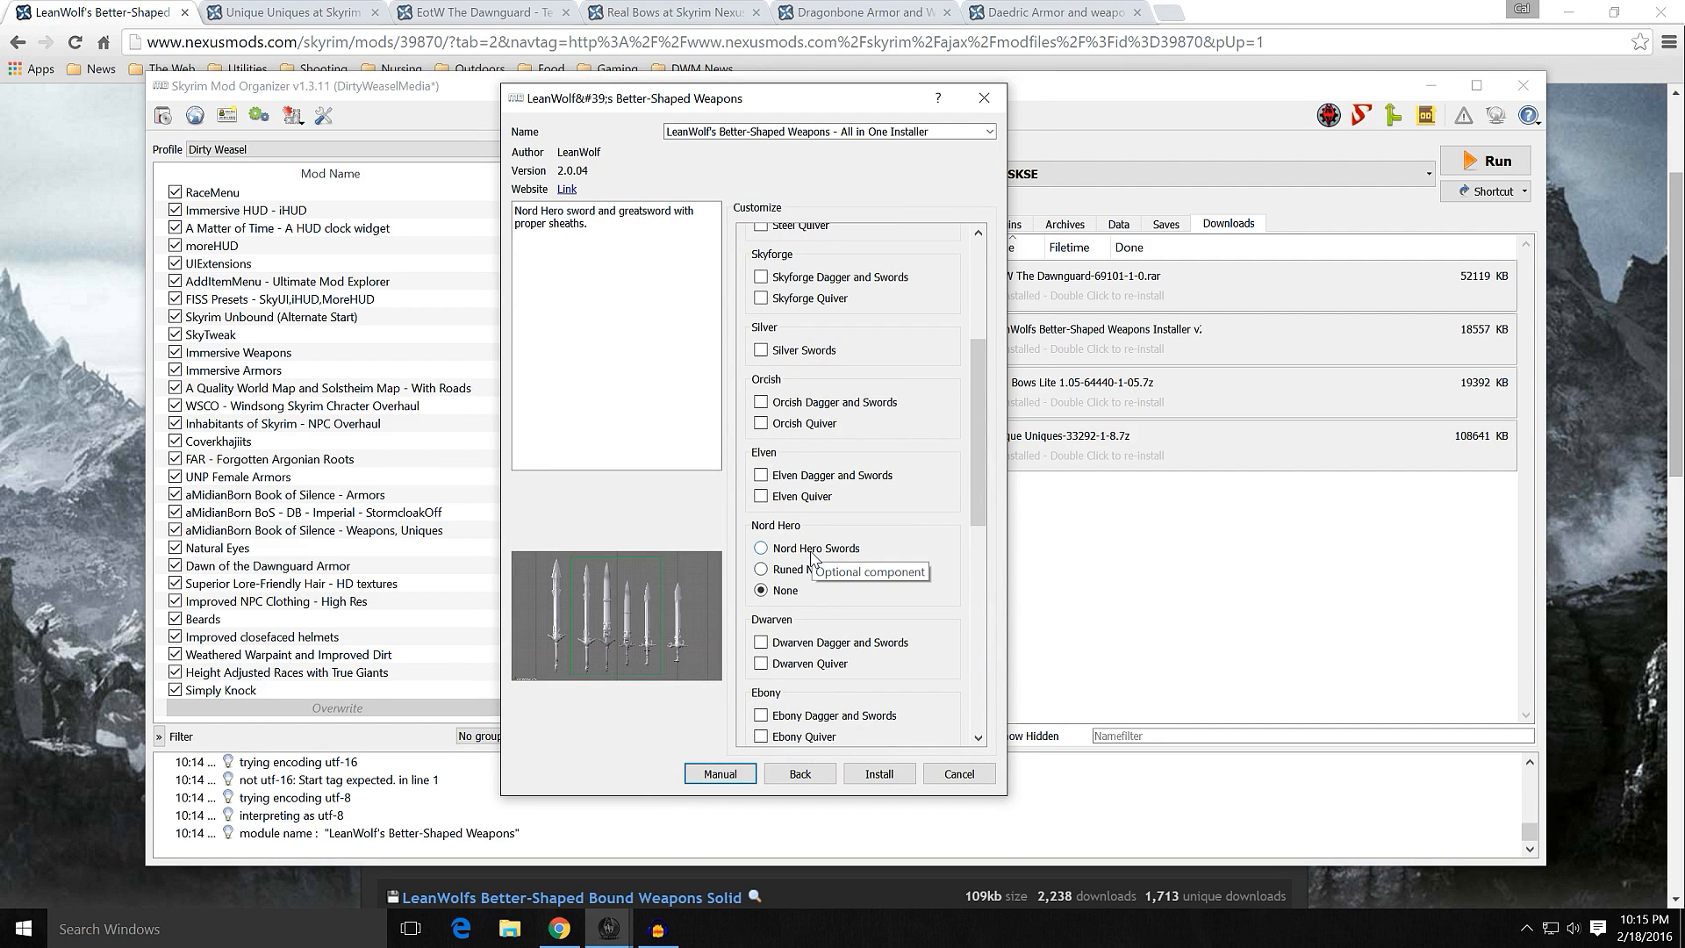
pyautogui.click(815, 569)
pyautogui.click(816, 552)
pyautogui.click(813, 572)
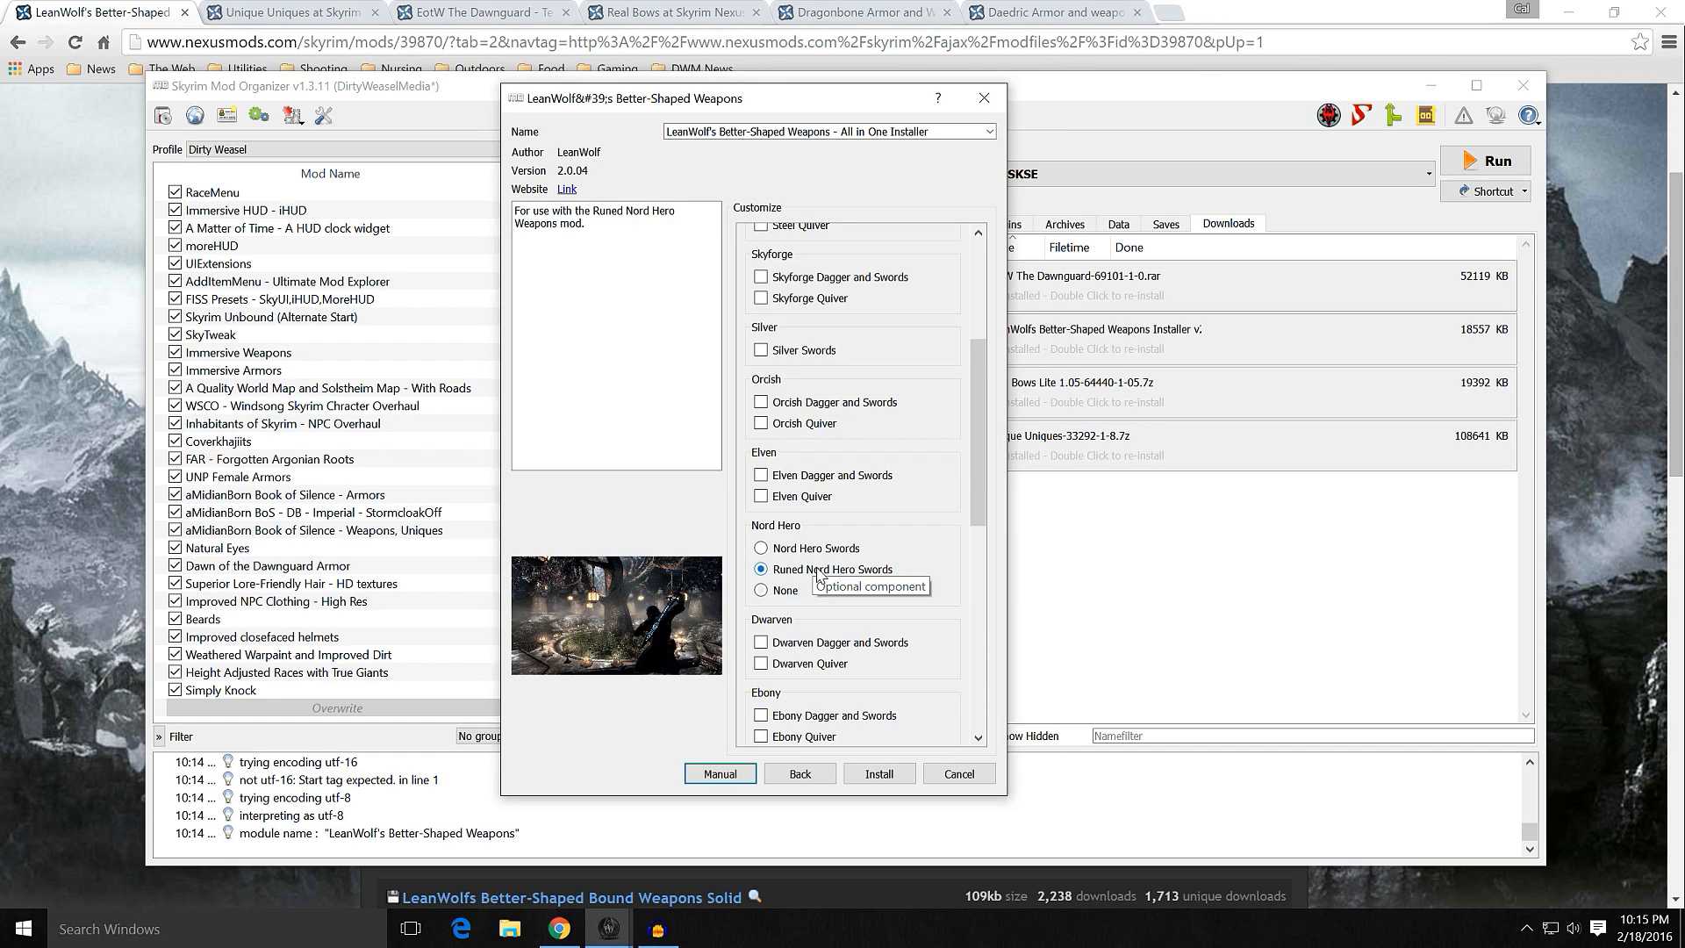
# Step: Choose the standard Nord Hero Swords instead of the runed ones, and select the Keening option without refraction
pyautogui.click(808, 551)
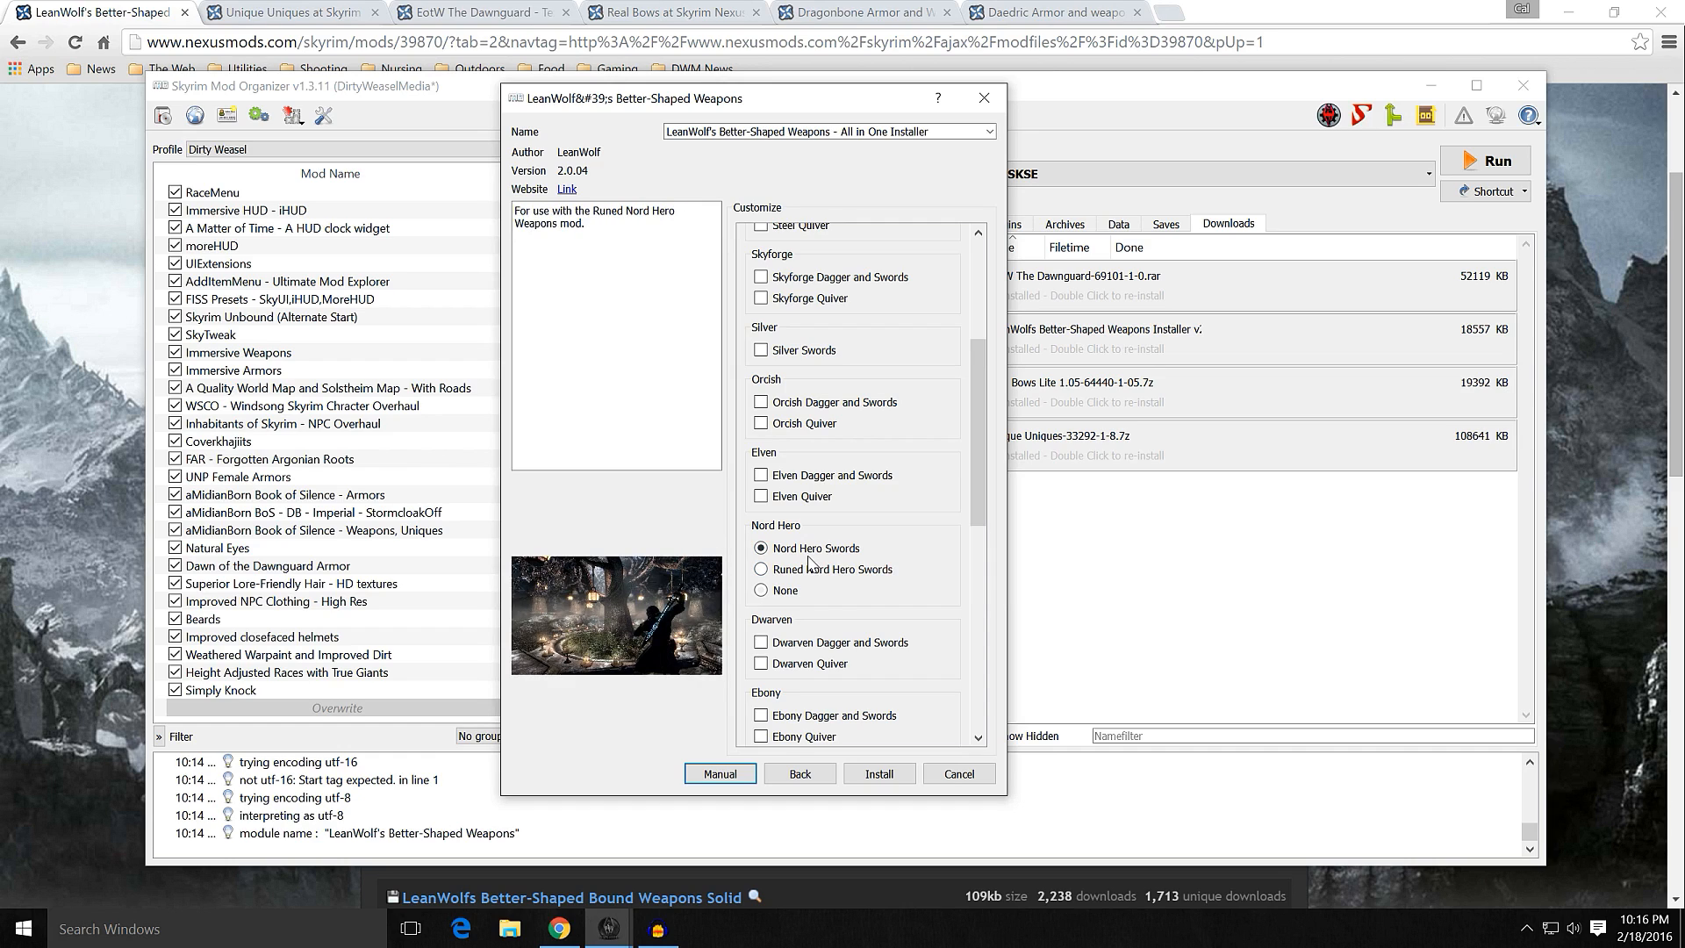
pyautogui.scroll(-3, 921, 541)
pyautogui.scroll(-7, 922, 541)
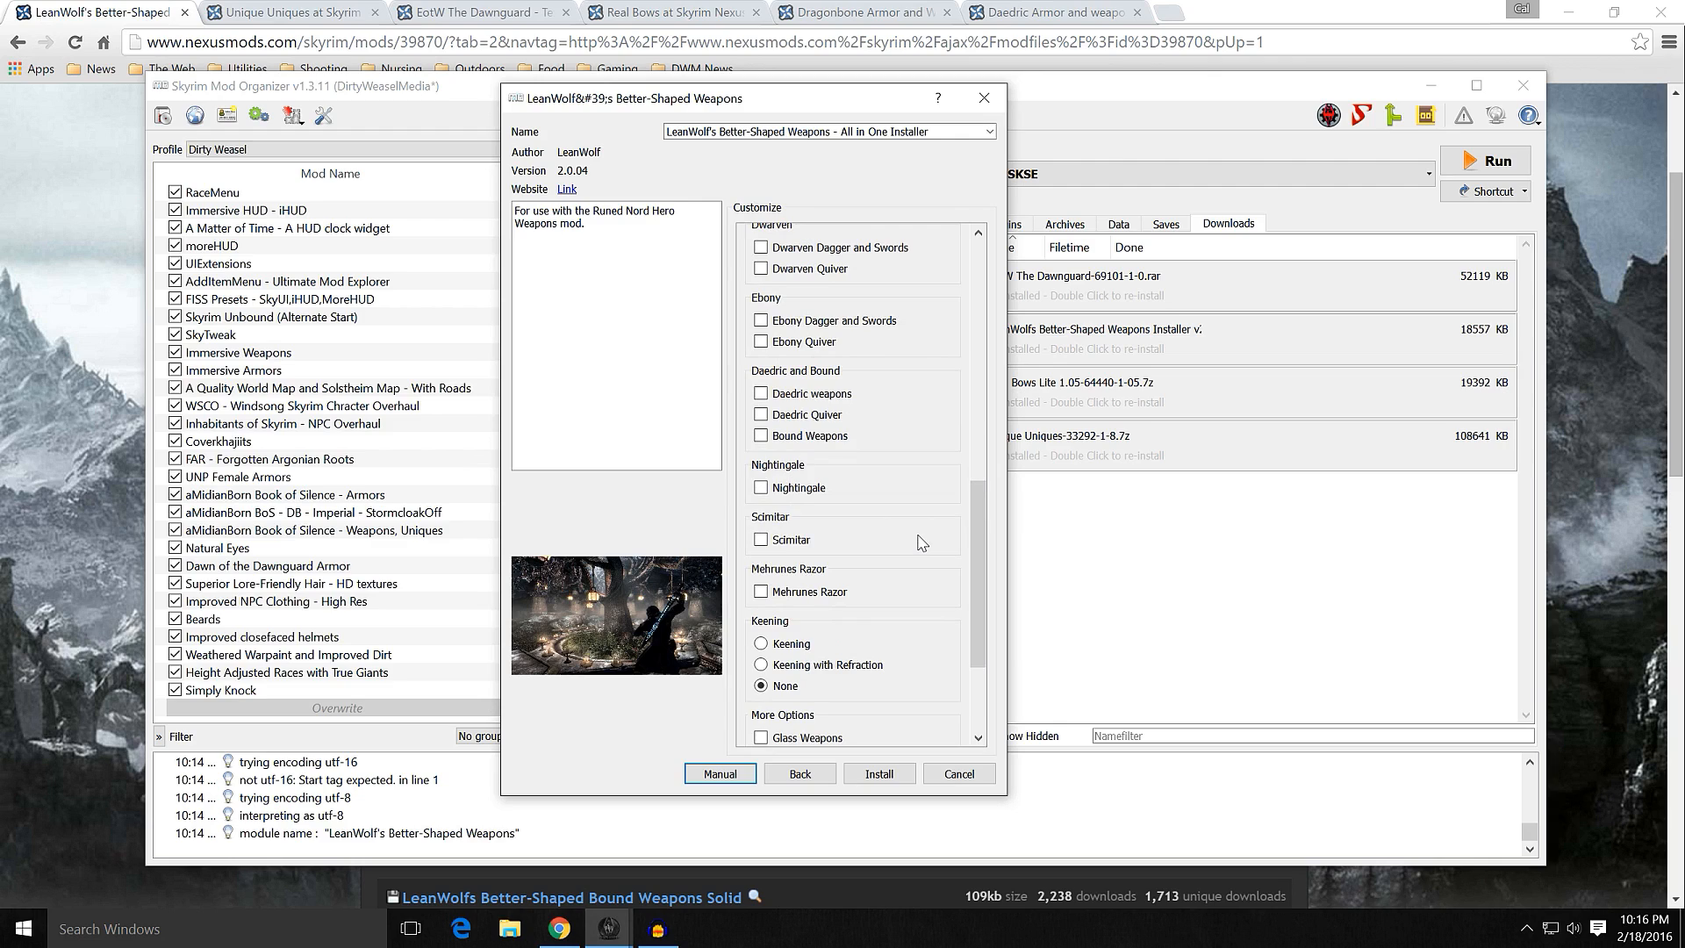
pyautogui.scroll(-1, 921, 542)
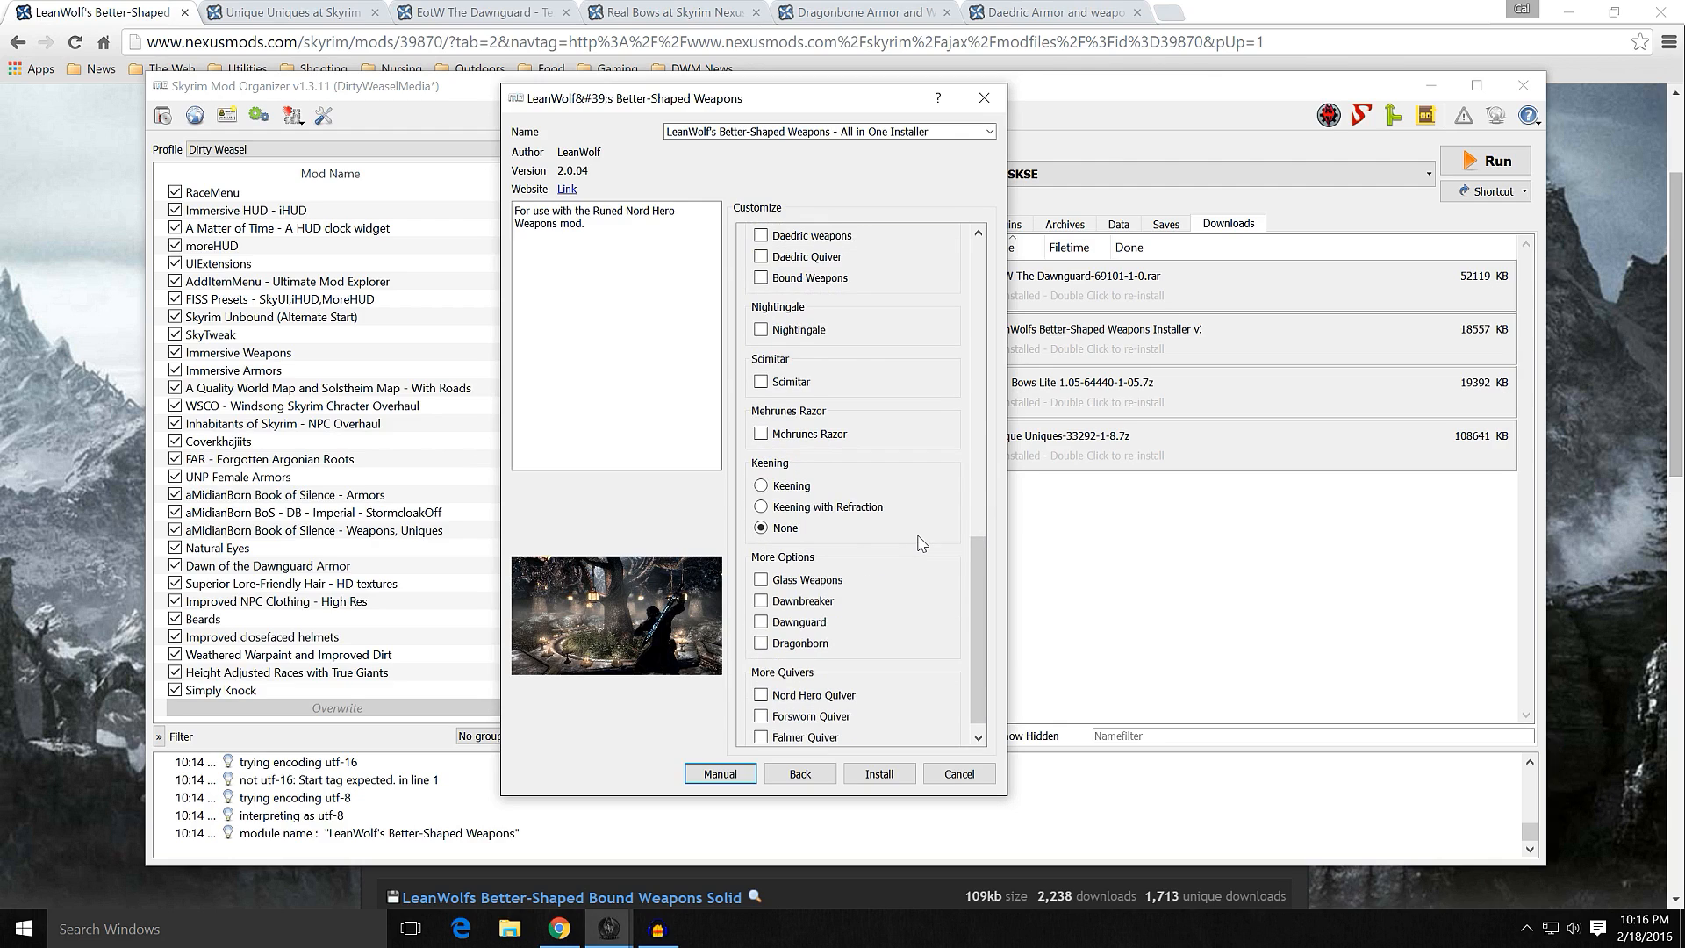
pyautogui.click(788, 488)
# Step: Include all weapon and quiver components from Iron and Ancient Nordic through Nightingale, Scimitar and Mehrunes Razor
pyautogui.moveTo(981, 568); pyautogui.dragTo(975, 245)
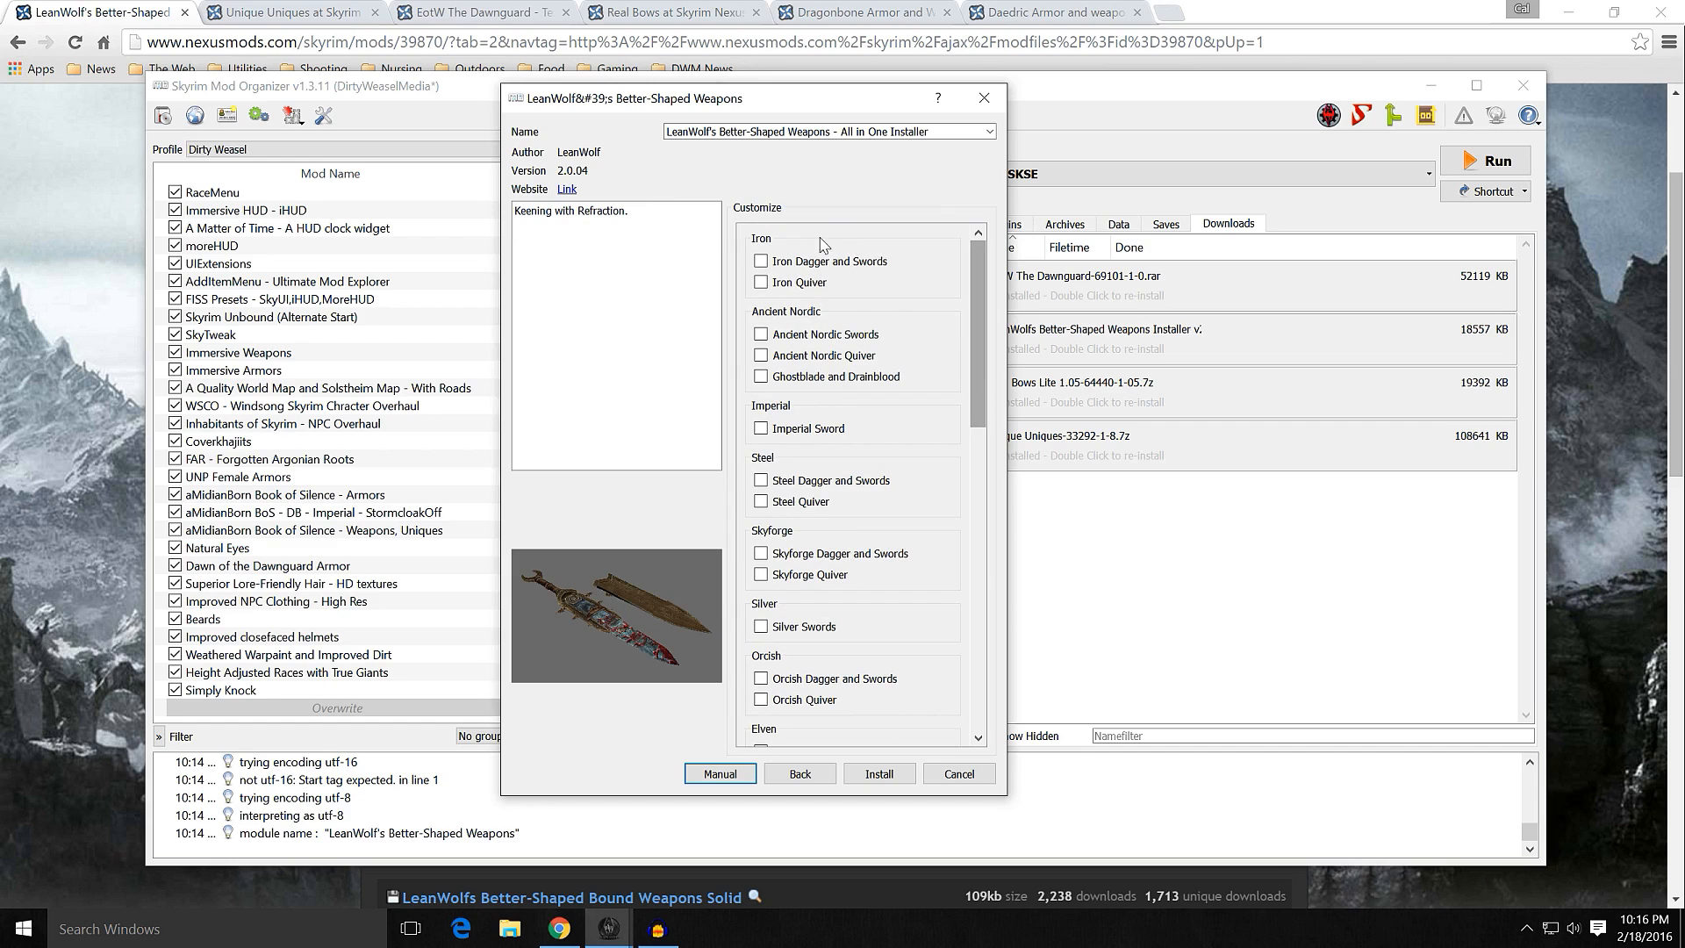
pyautogui.click(760, 262)
pyautogui.click(760, 283)
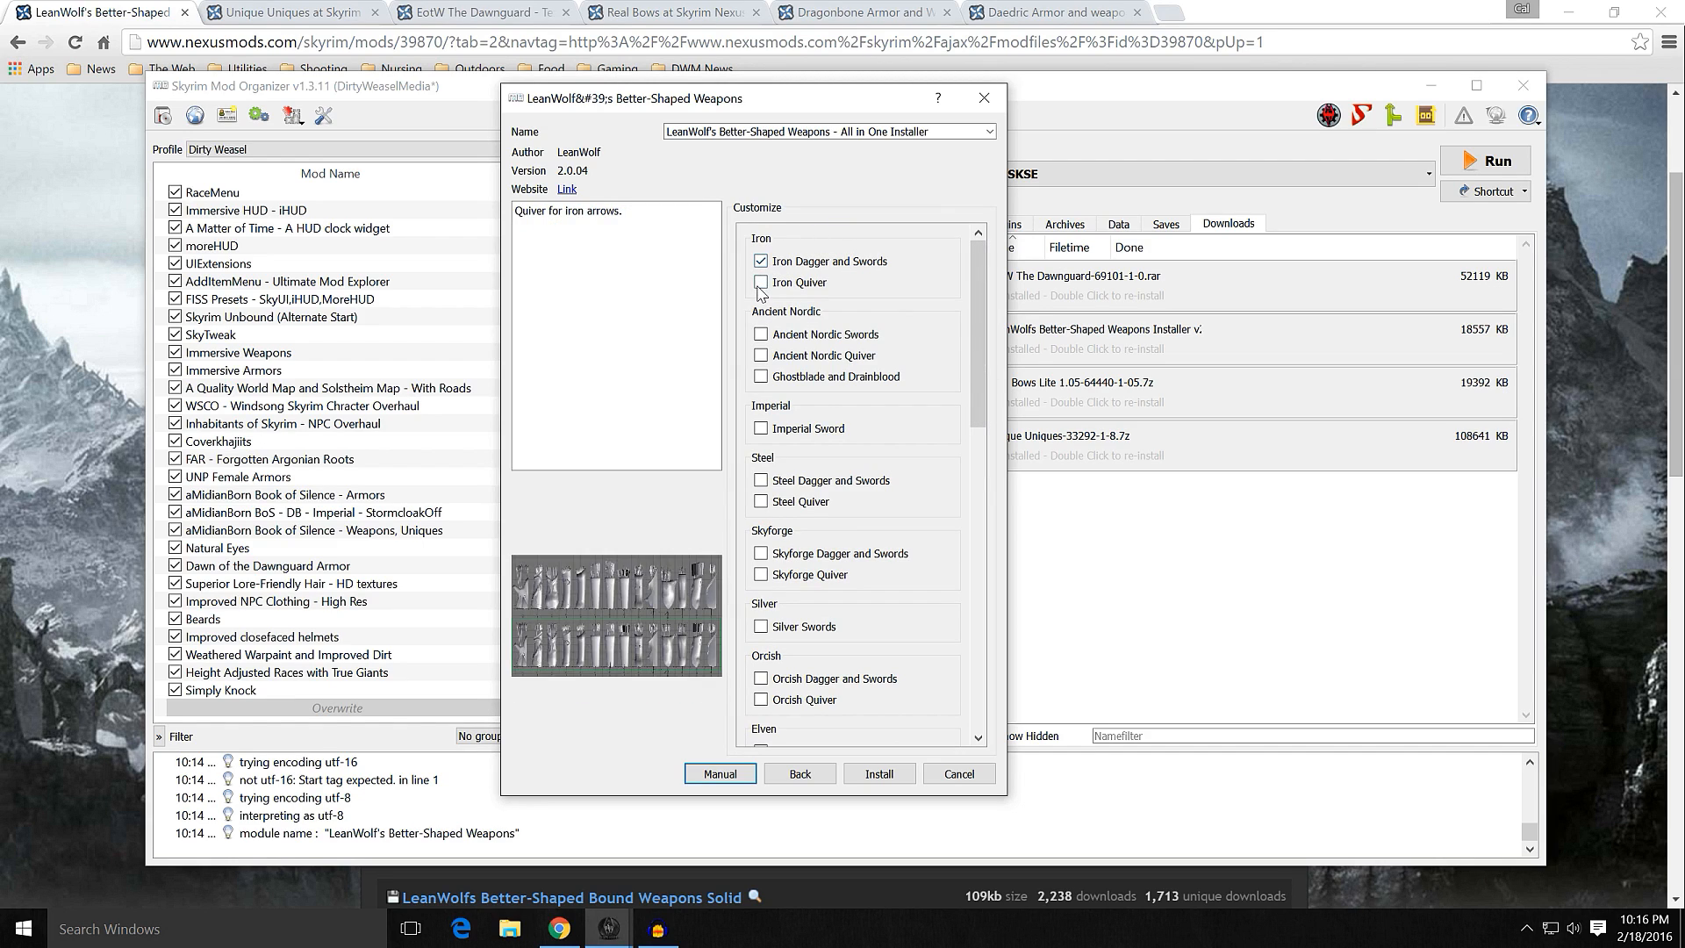
pyautogui.click(760, 334)
pyautogui.click(760, 355)
pyautogui.scroll(-15, 812, 562)
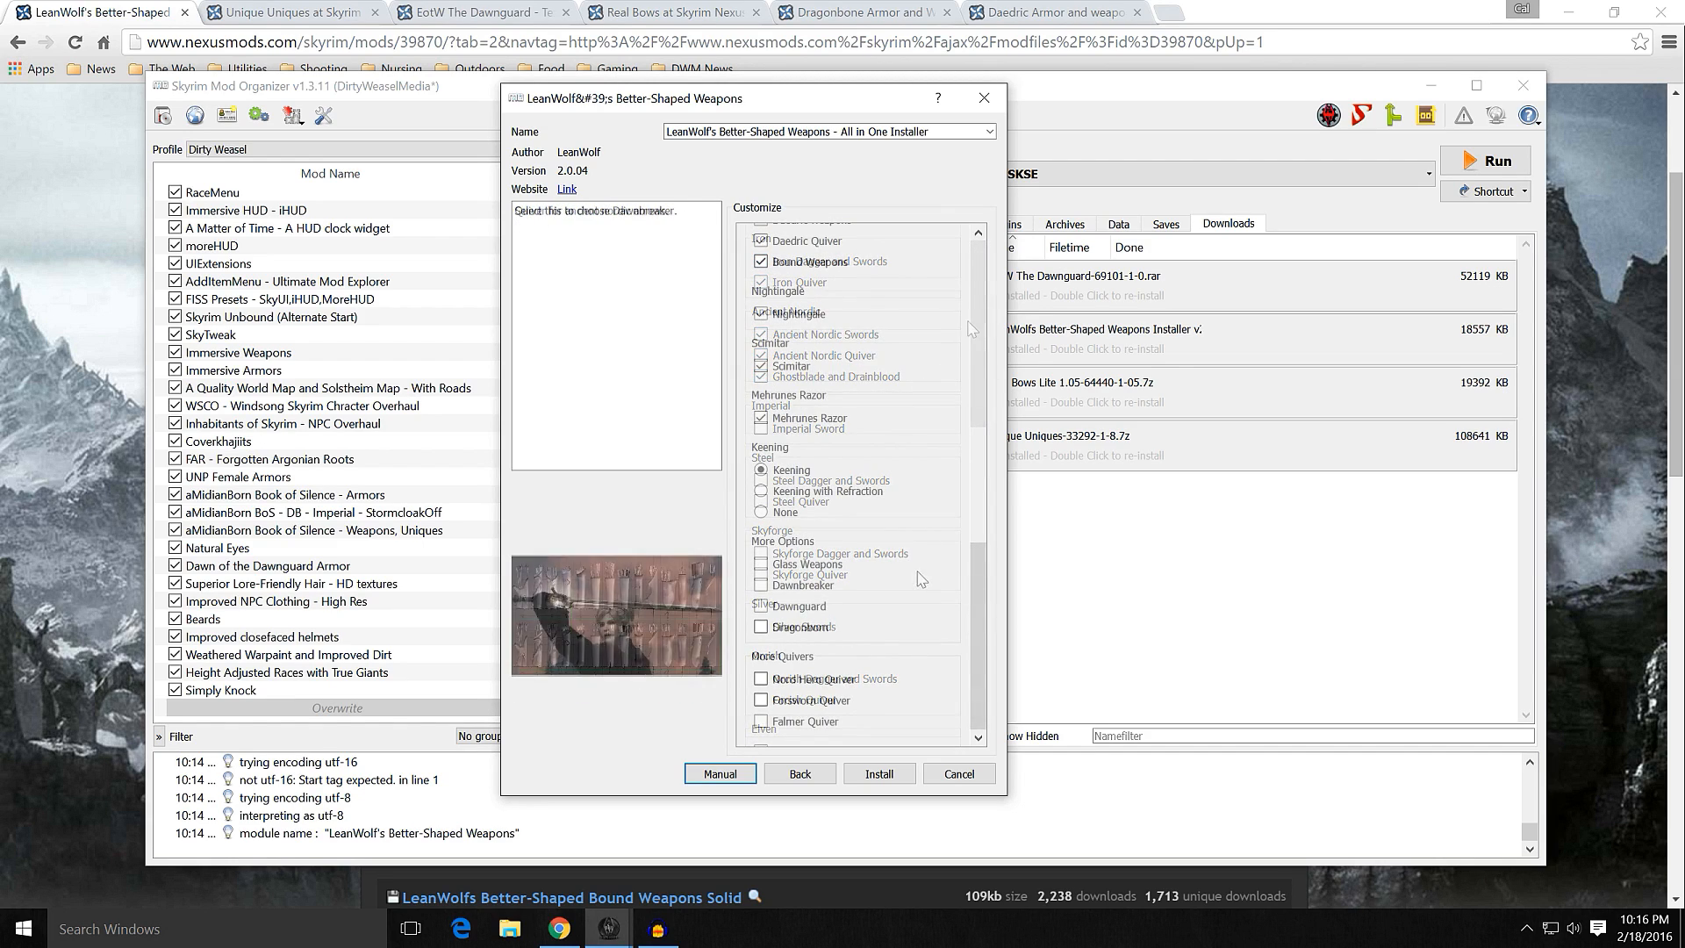
# Step: Add Glass Weapons, Dawnbreaker, Dawnguard, Dragonborn and the Nord Hero, Forsworn and Falmer quivers, and continue to the glass options
pyautogui.click(817, 566)
pyautogui.click(814, 587)
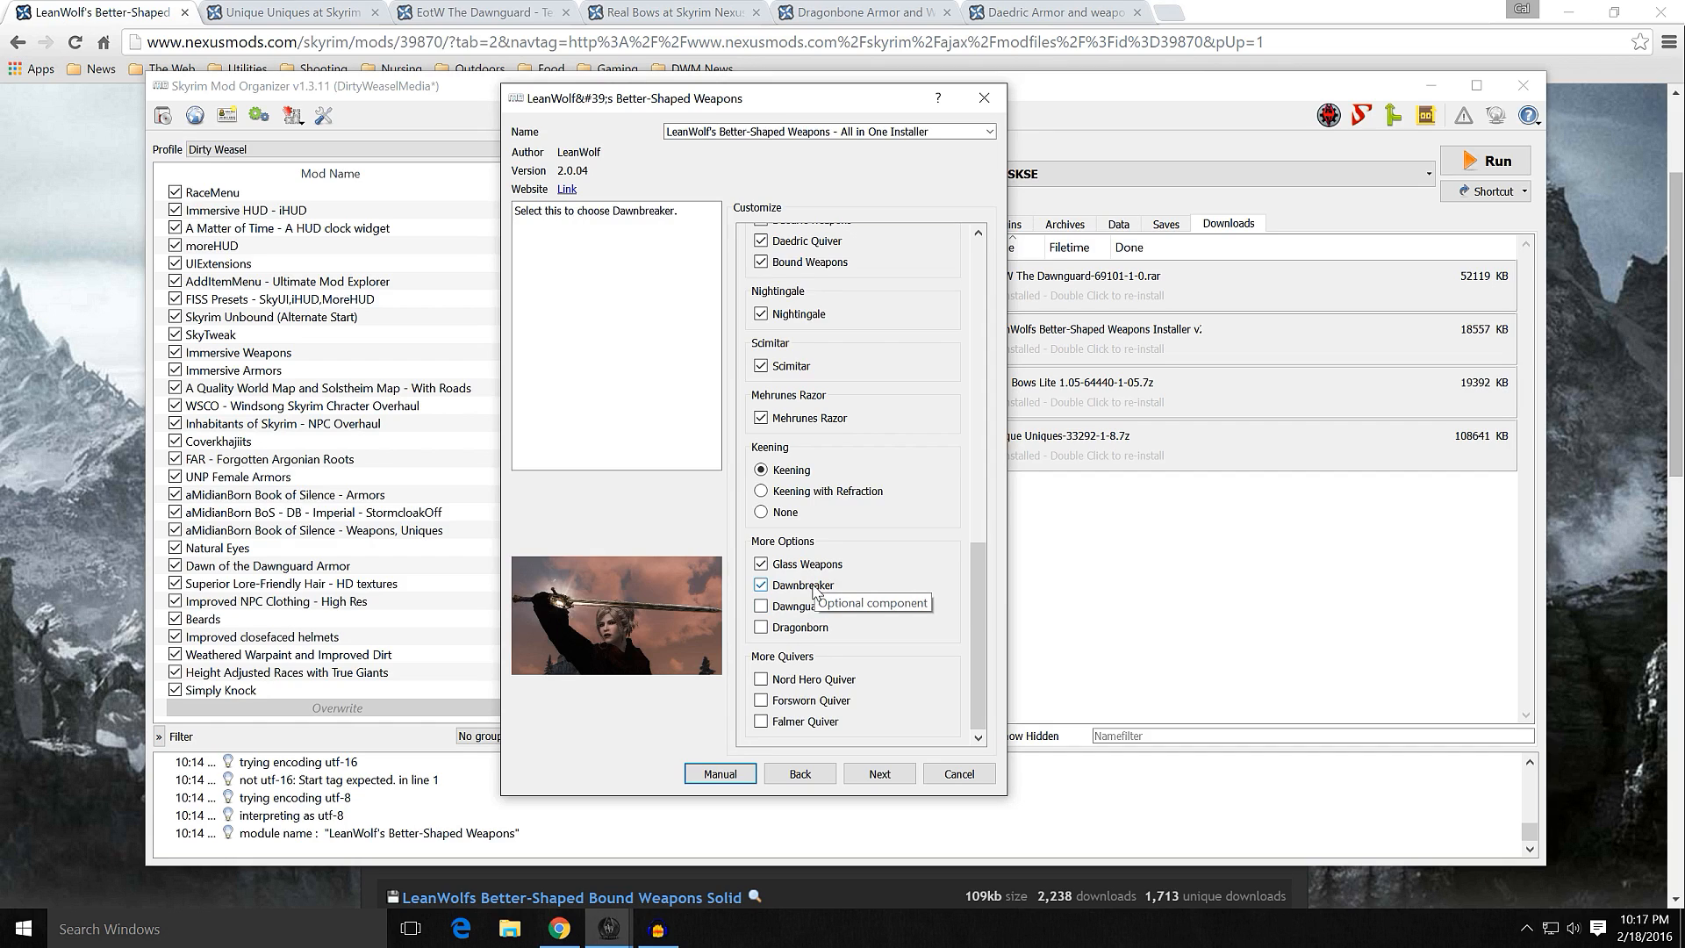
pyautogui.click(806, 607)
pyautogui.click(803, 626)
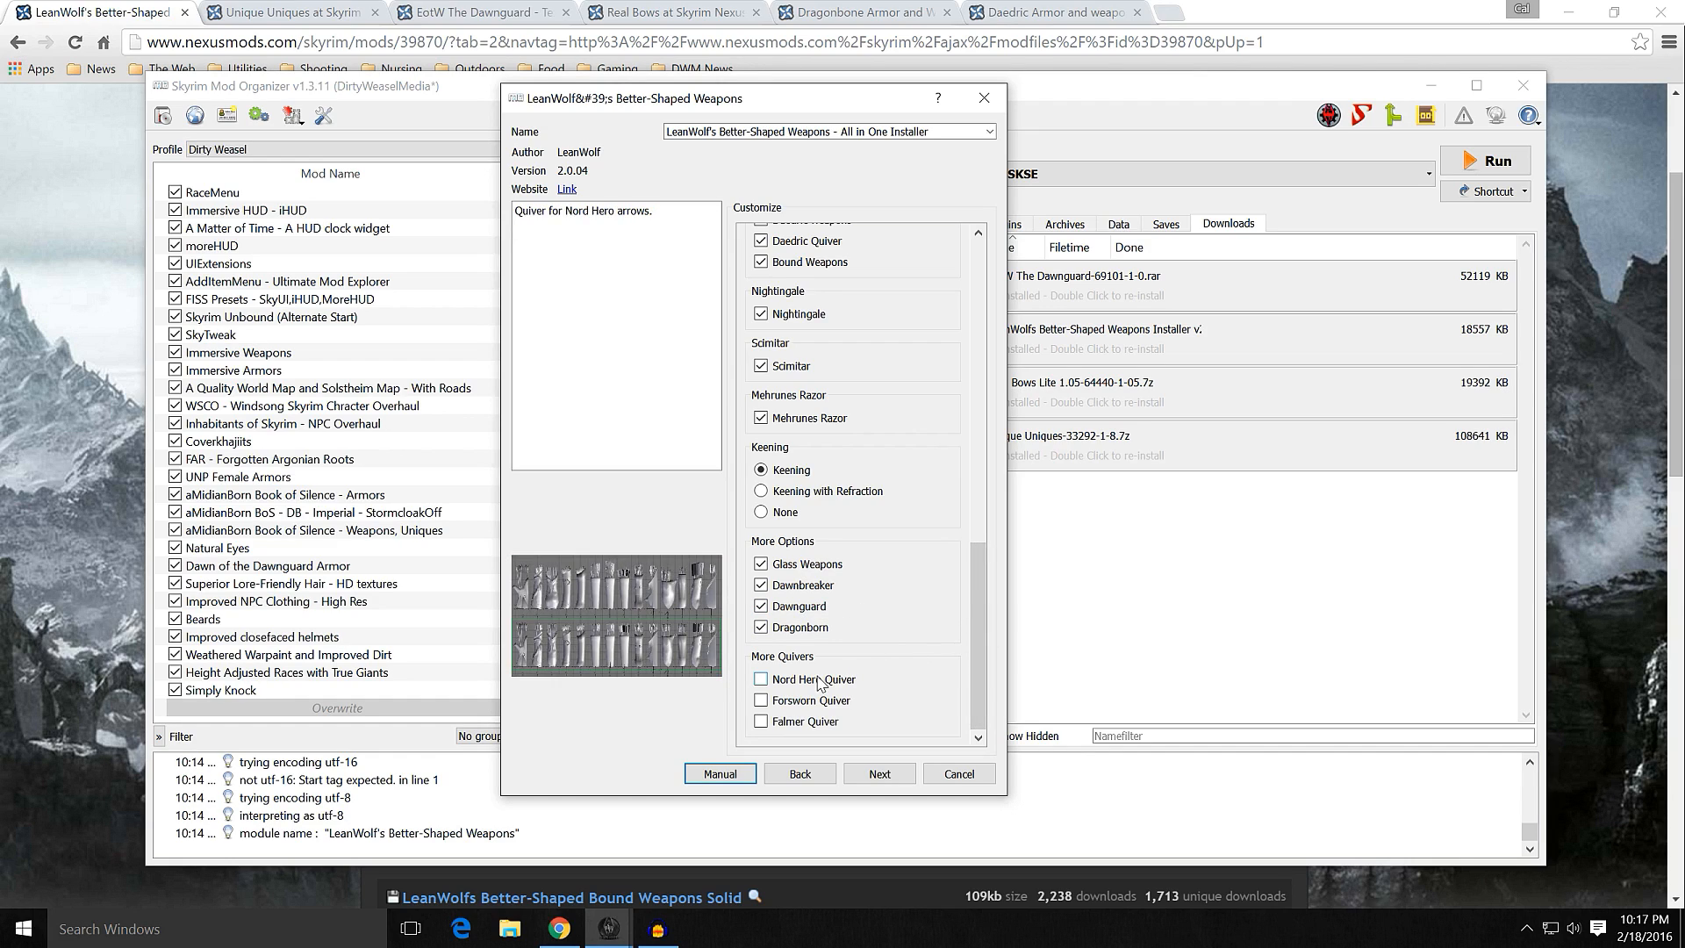
pyautogui.click(760, 679)
pyautogui.click(760, 700)
pyautogui.click(760, 722)
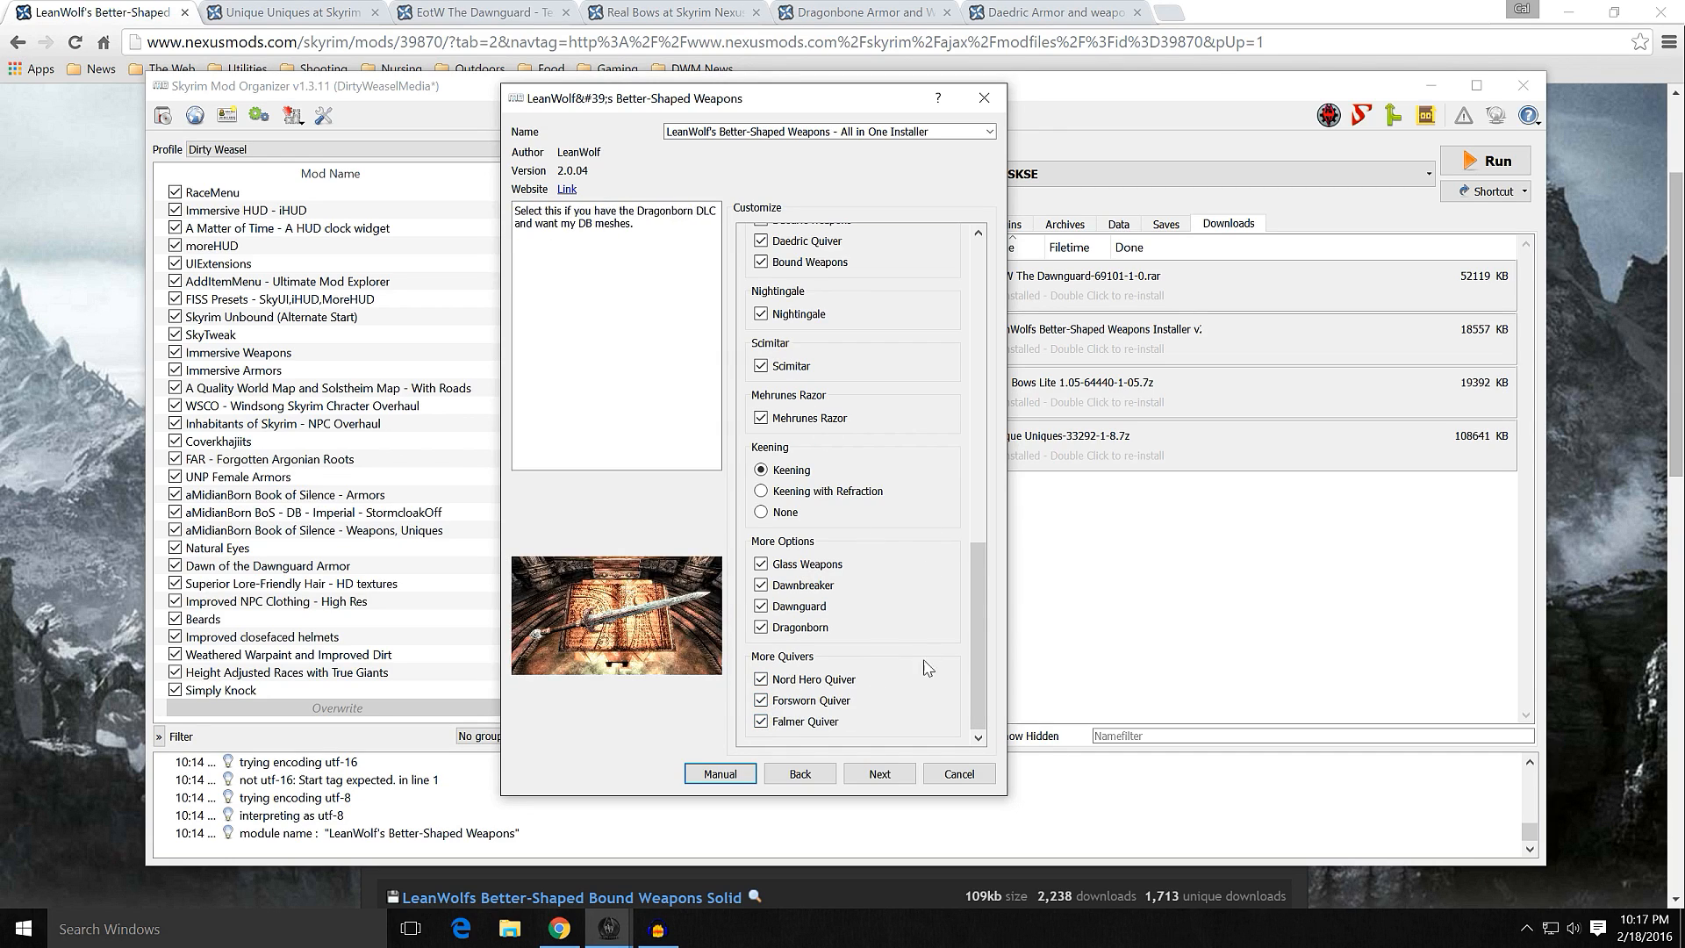
pyautogui.click(880, 774)
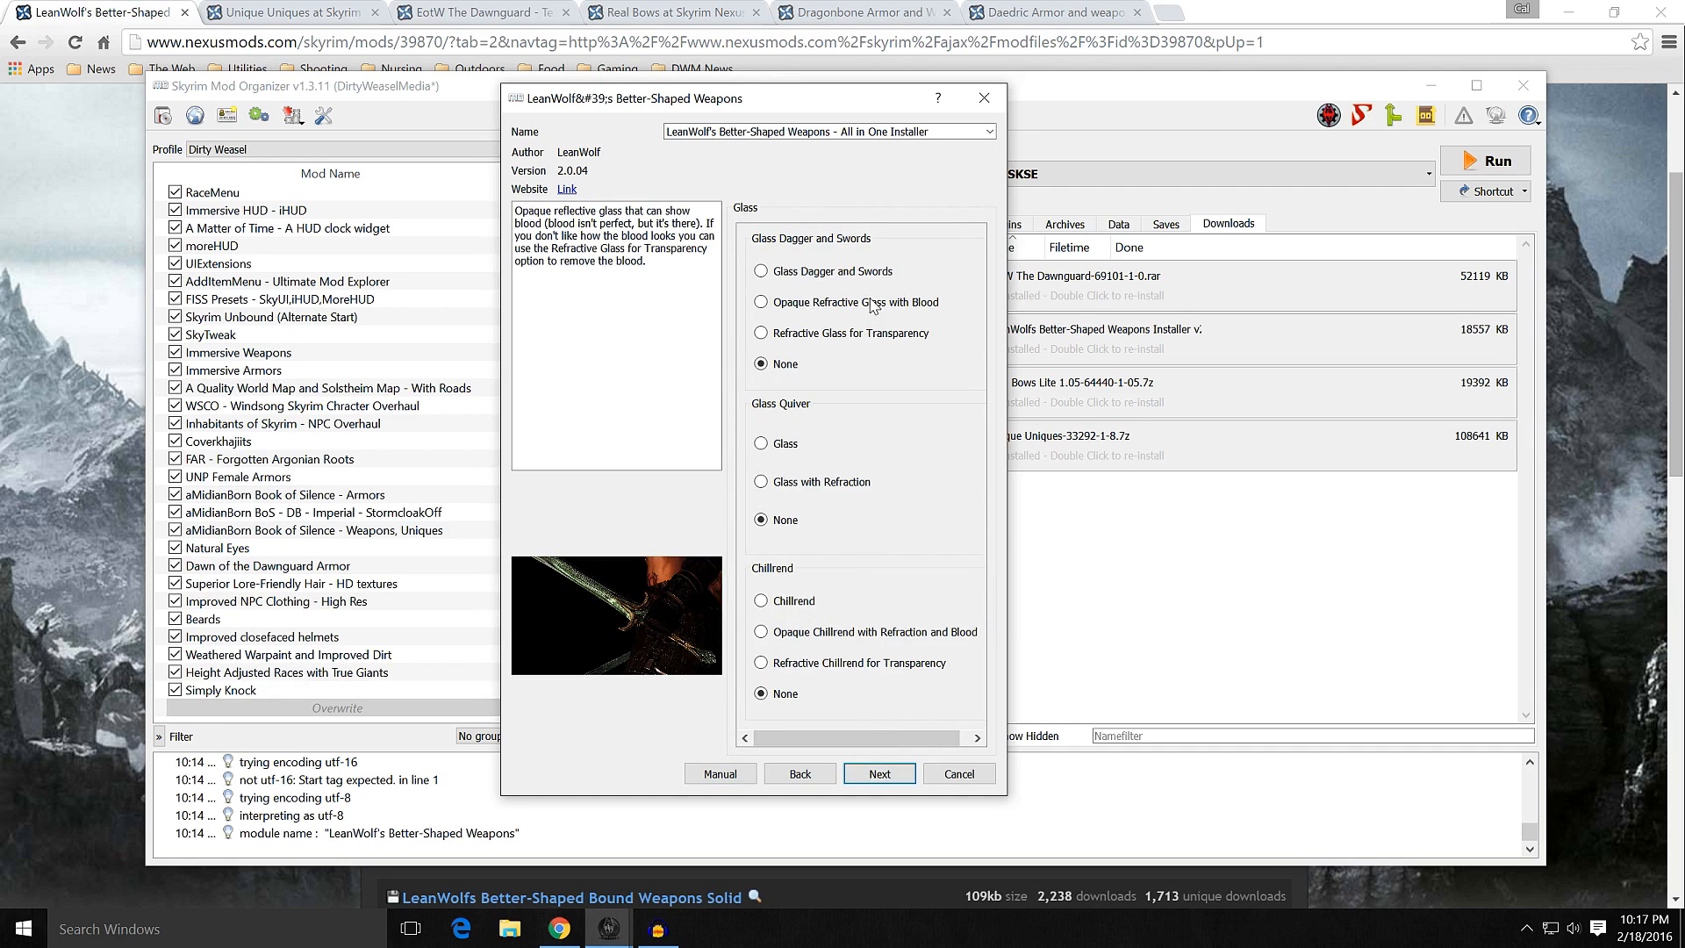
# Step: Choose Glass Dagger and Swords, the Glass quiver and Chillrend without refraction, and pick Dawnbreaker Dwarven Sheath in its non-ENB version
pyautogui.click(778, 274)
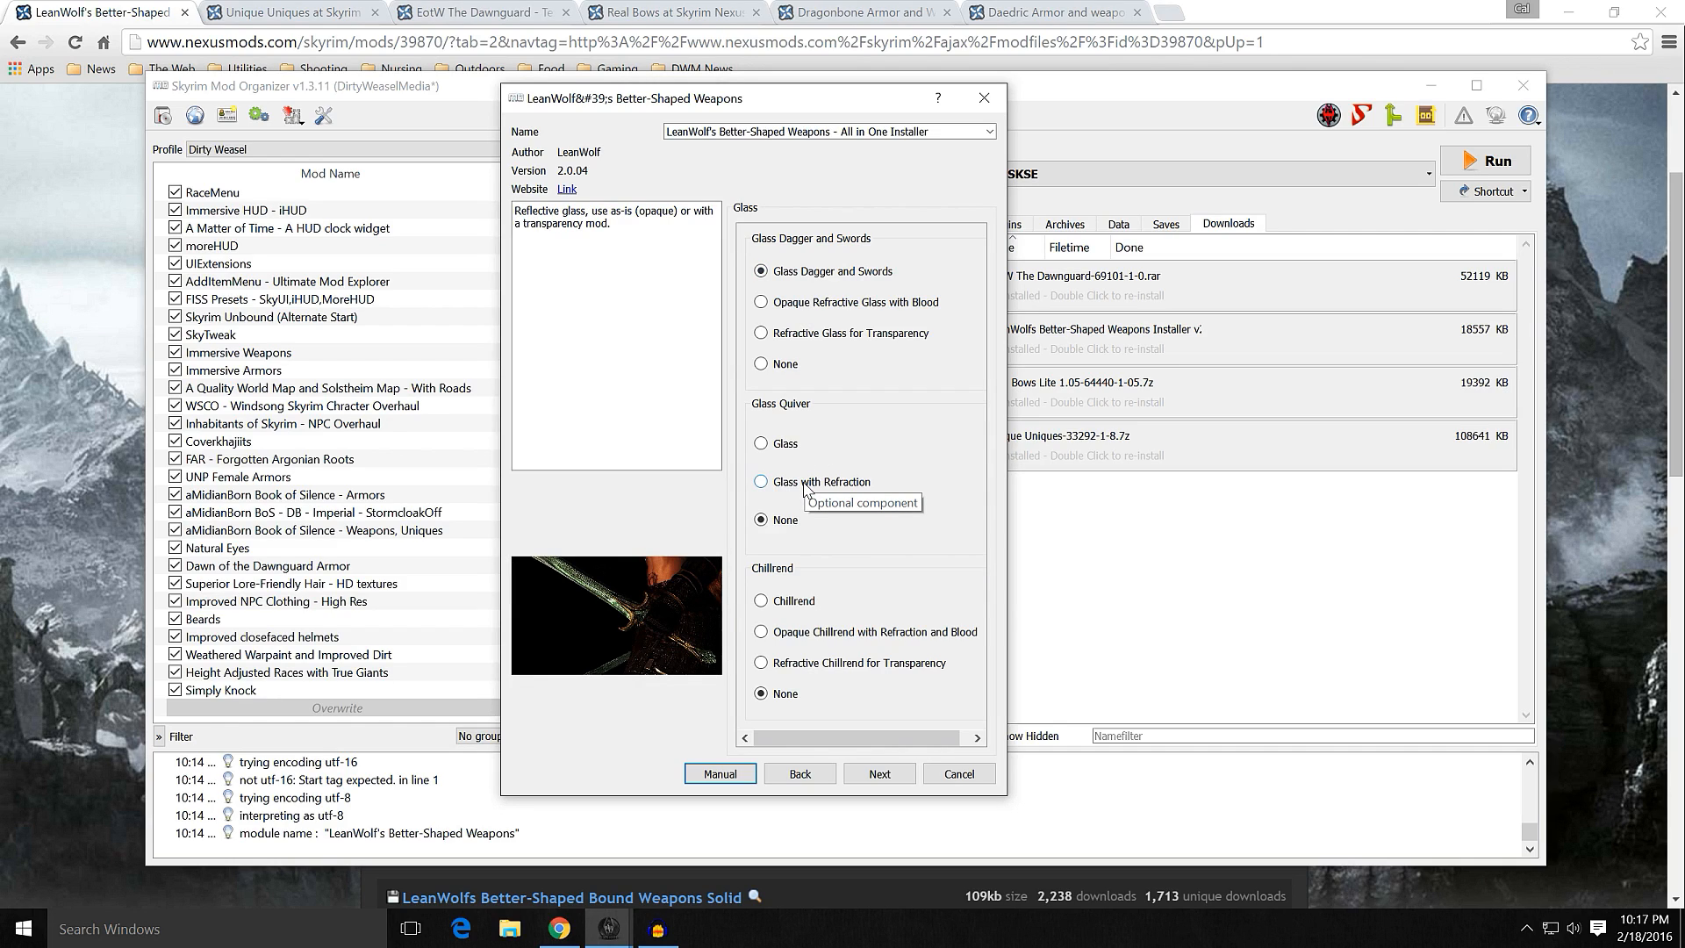
pyautogui.click(788, 452)
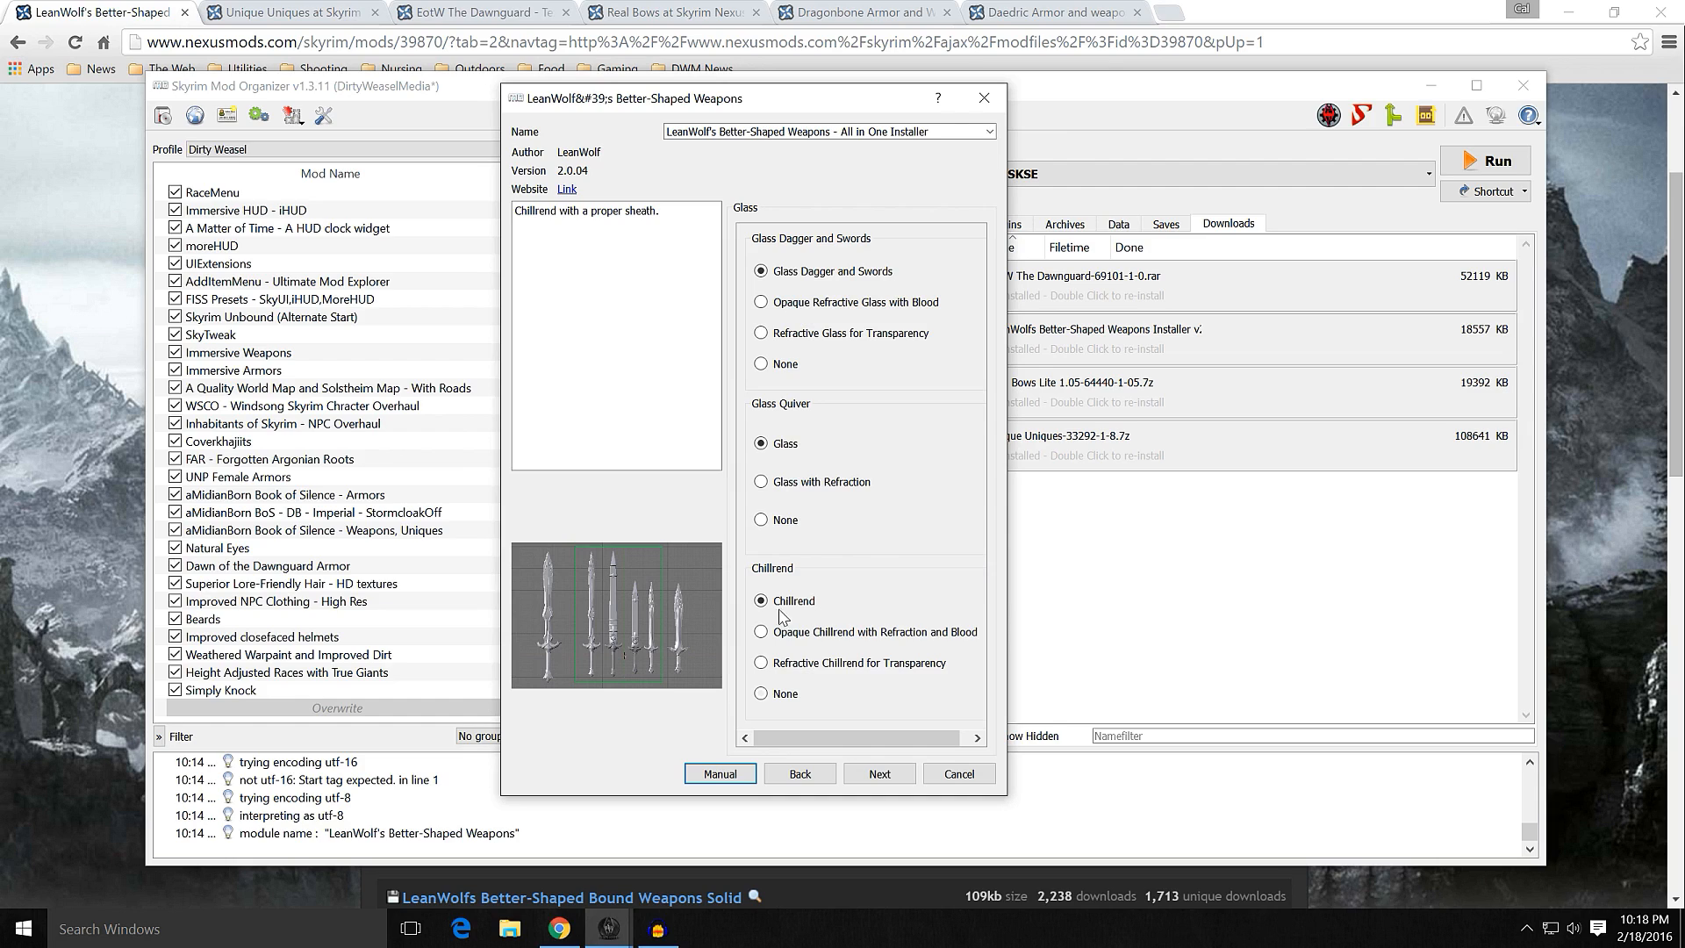
pyautogui.click(881, 774)
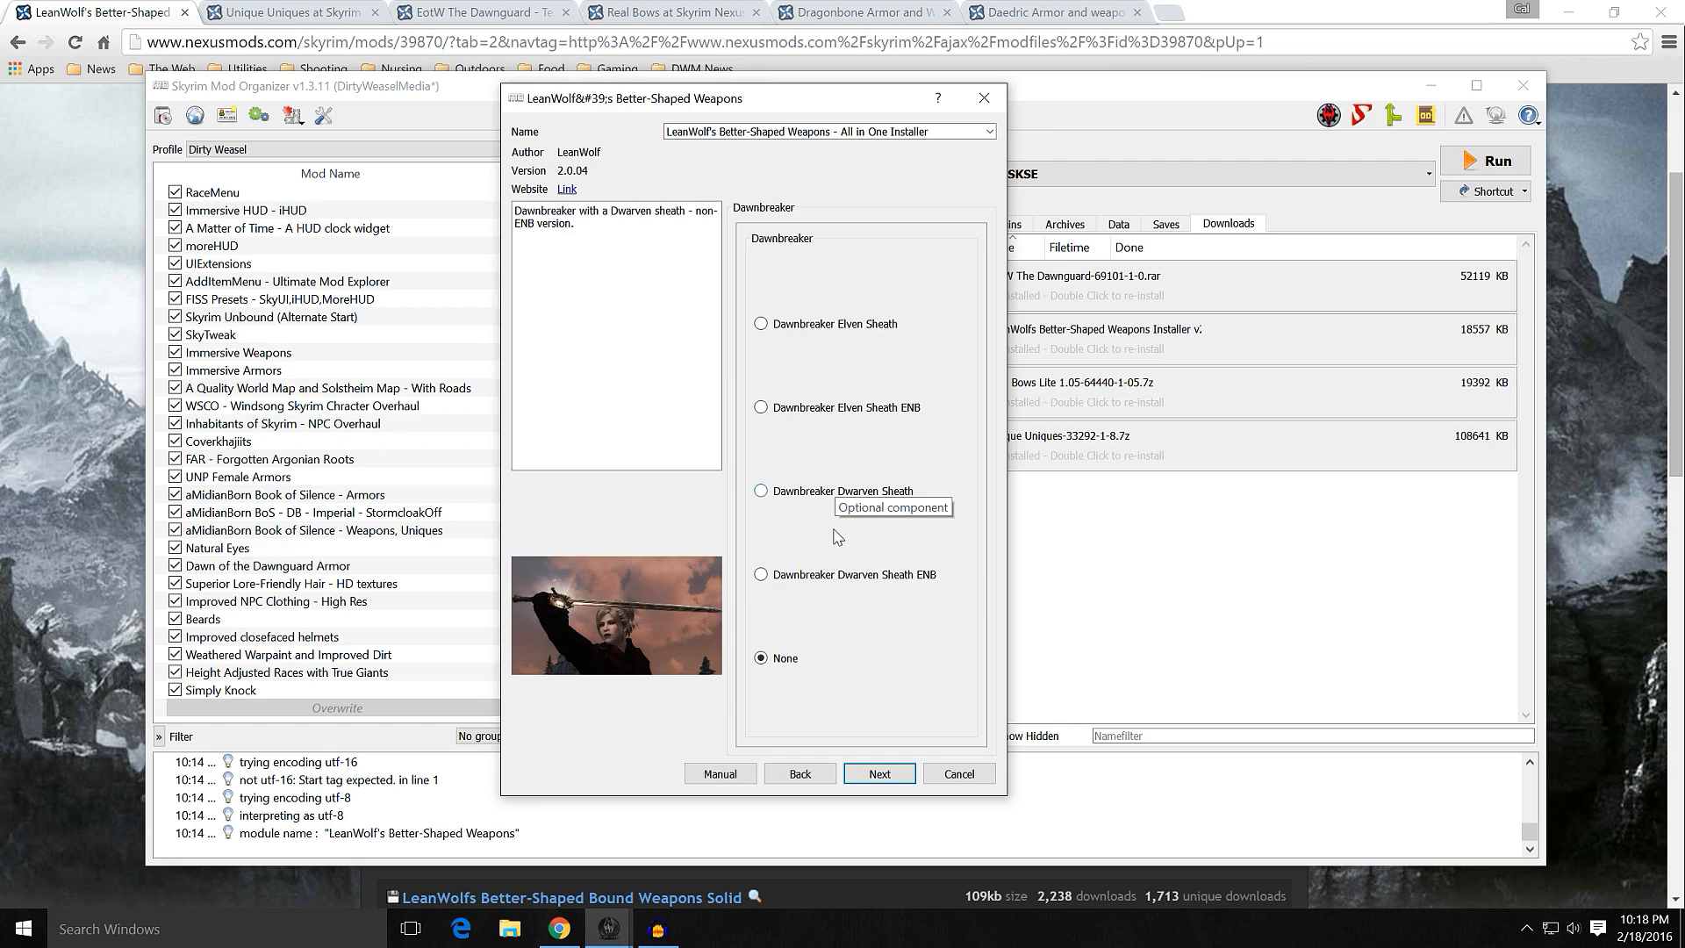
pyautogui.click(831, 496)
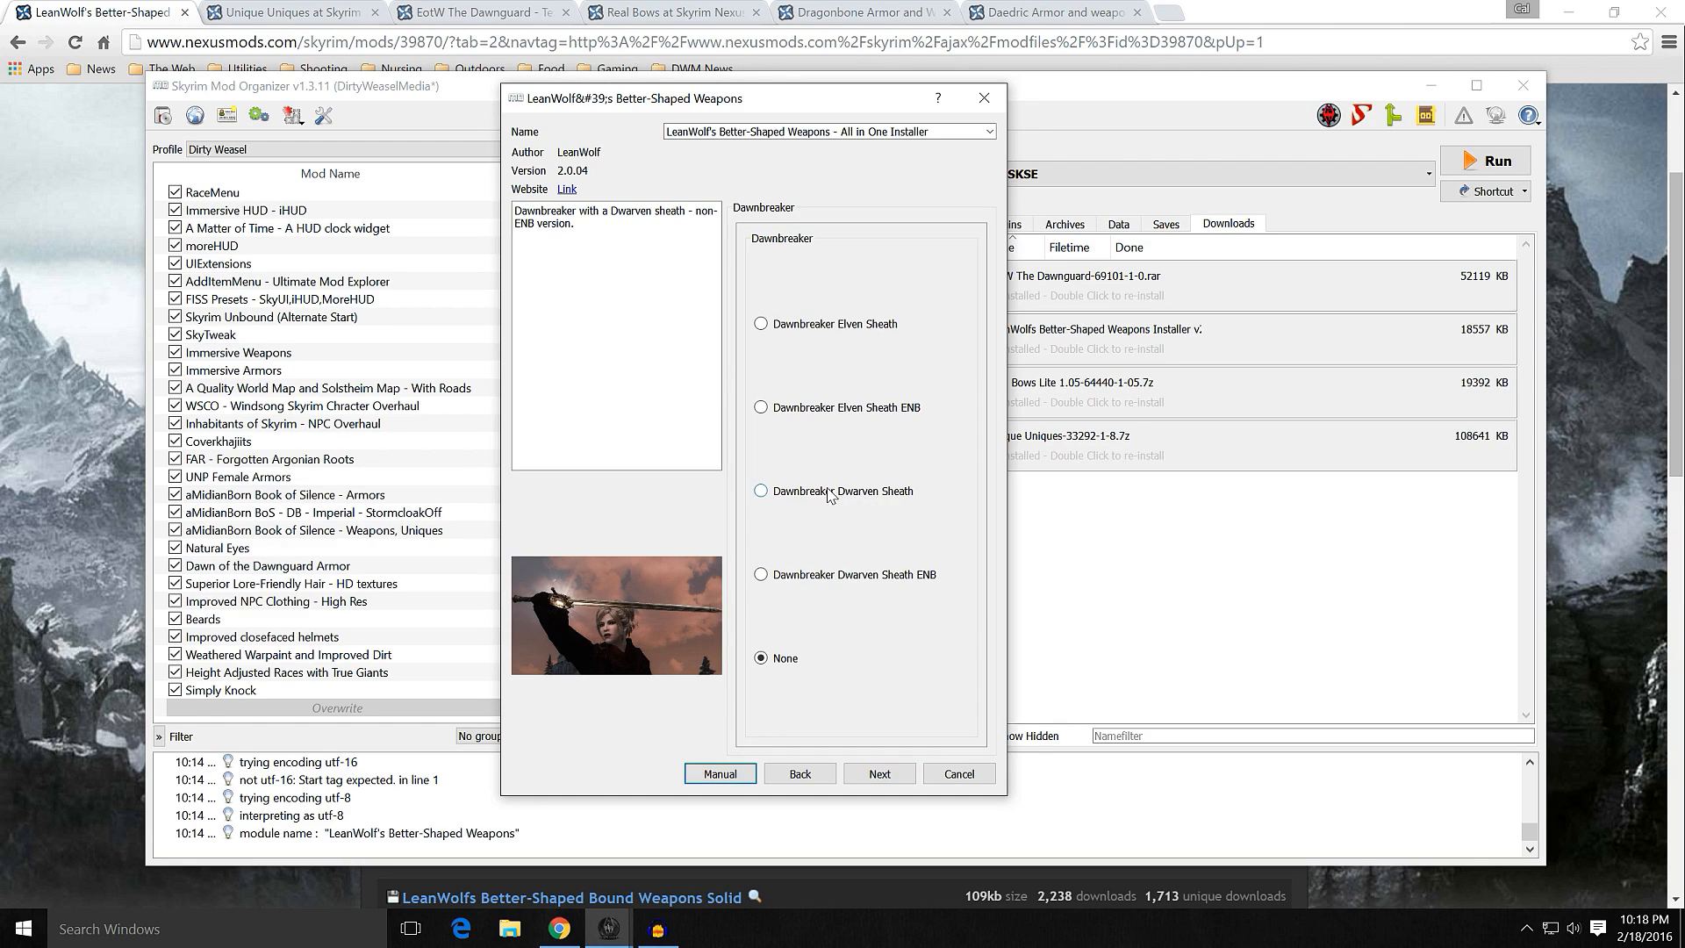
pyautogui.click(879, 776)
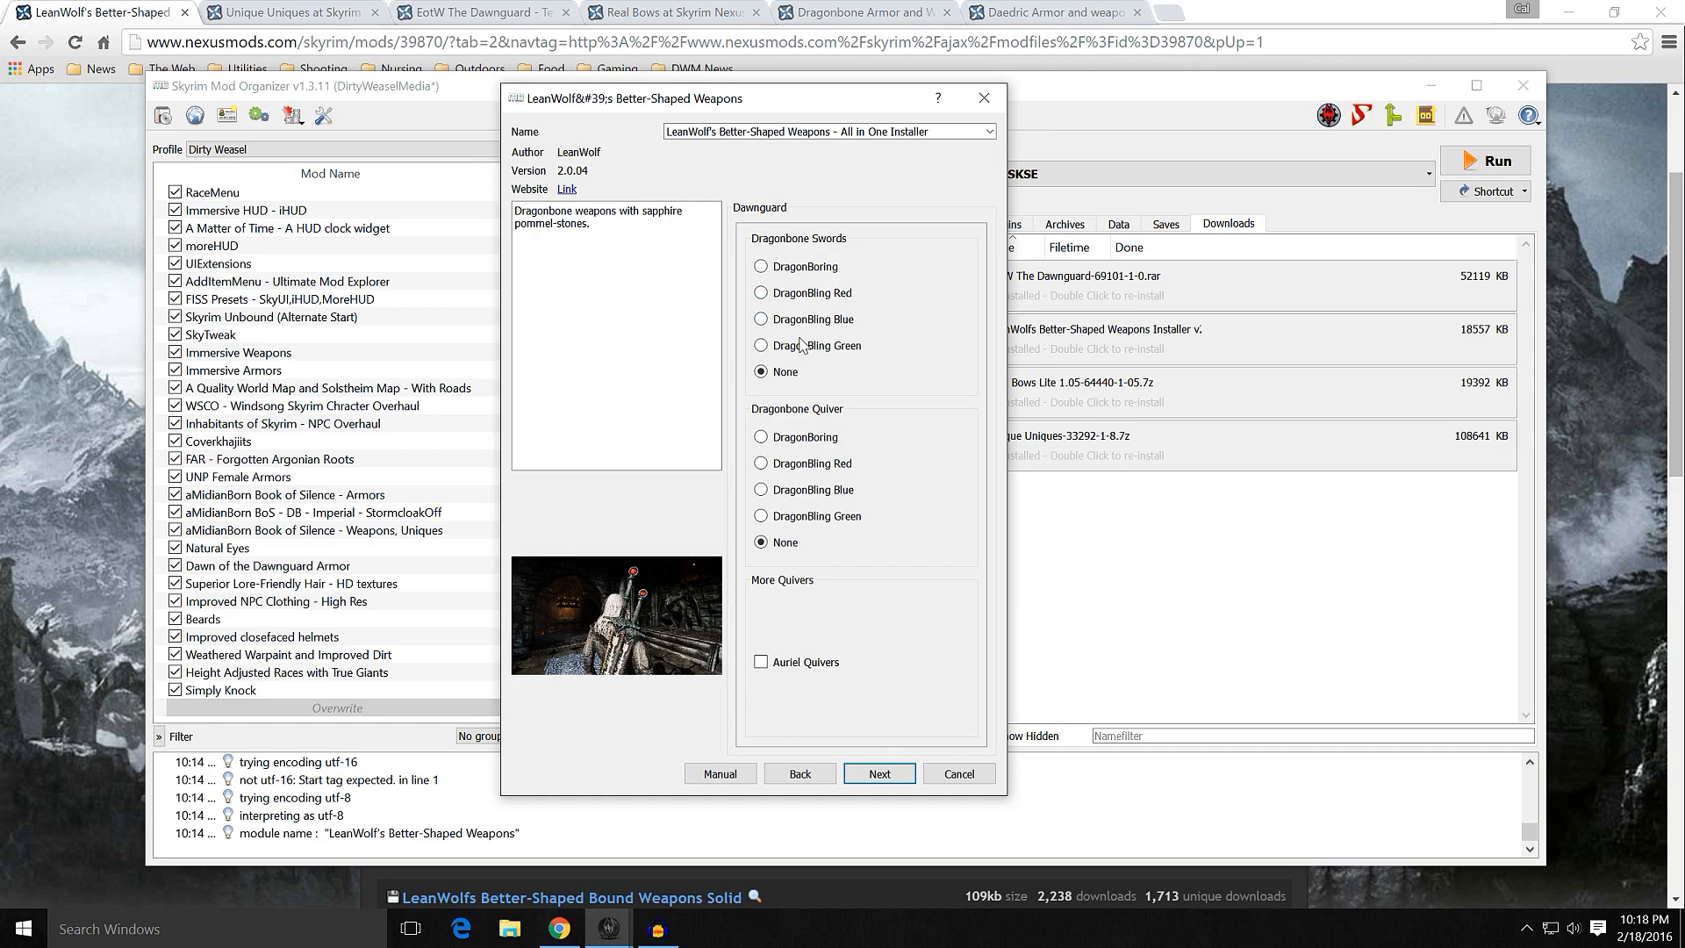
# Step: Choose DragonBoring for the Dragonbone swords and quiver, include the Auriel Quivers, and continue to the Dragonborn options
pyautogui.click(794, 272)
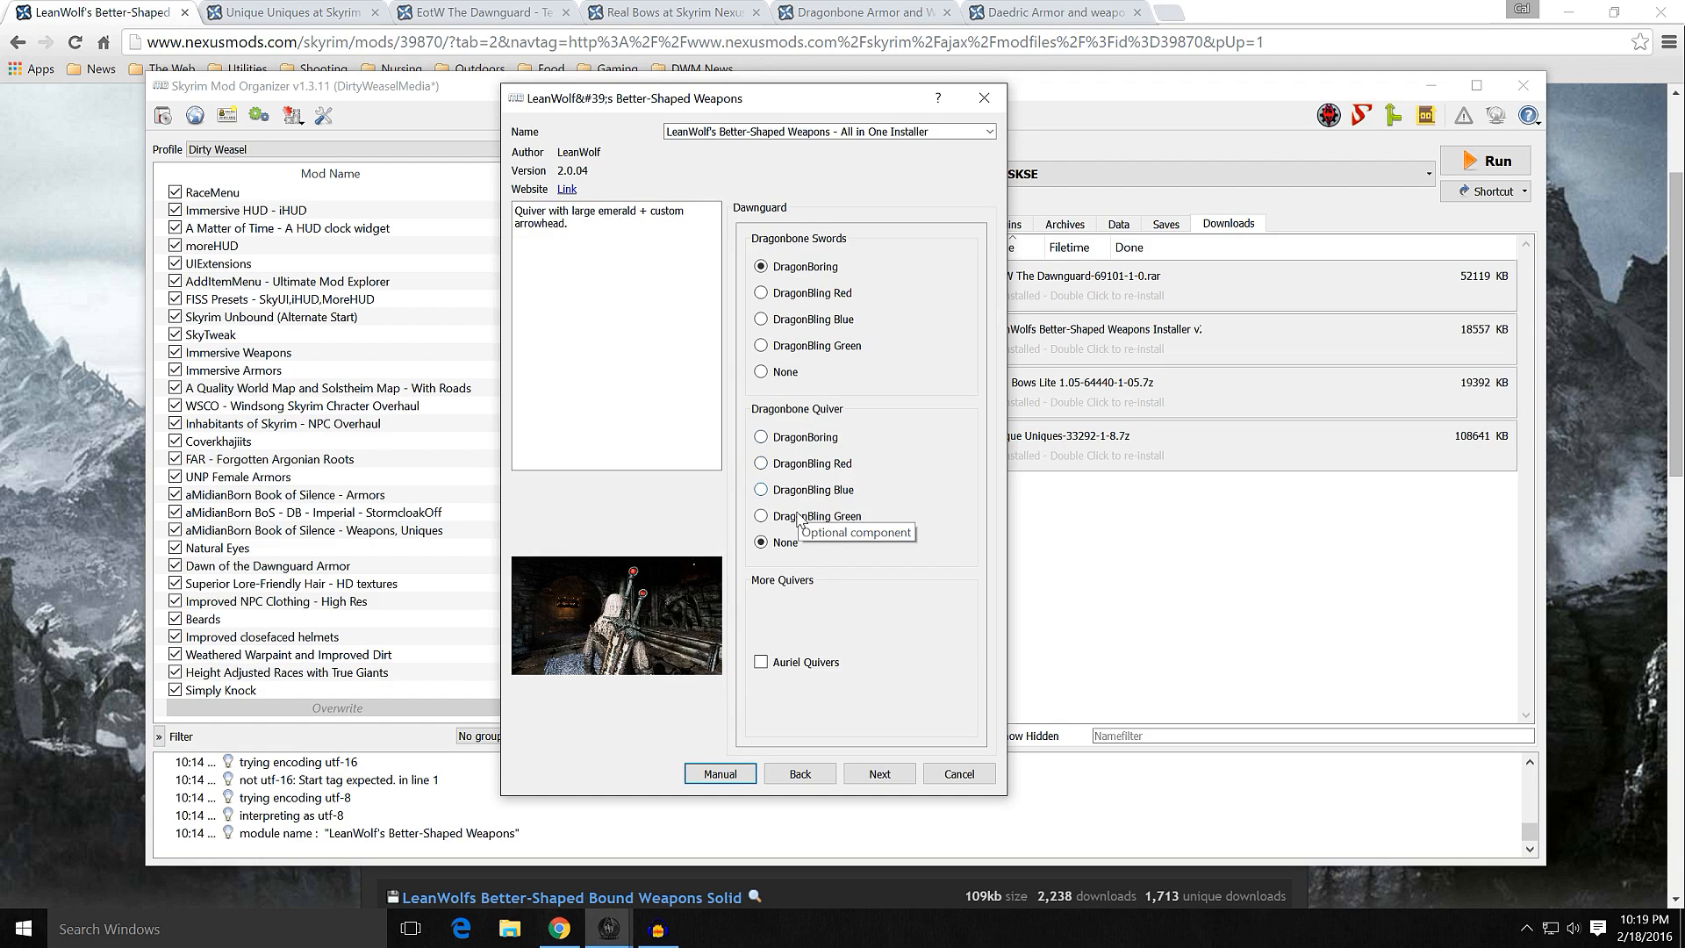
pyautogui.click(801, 438)
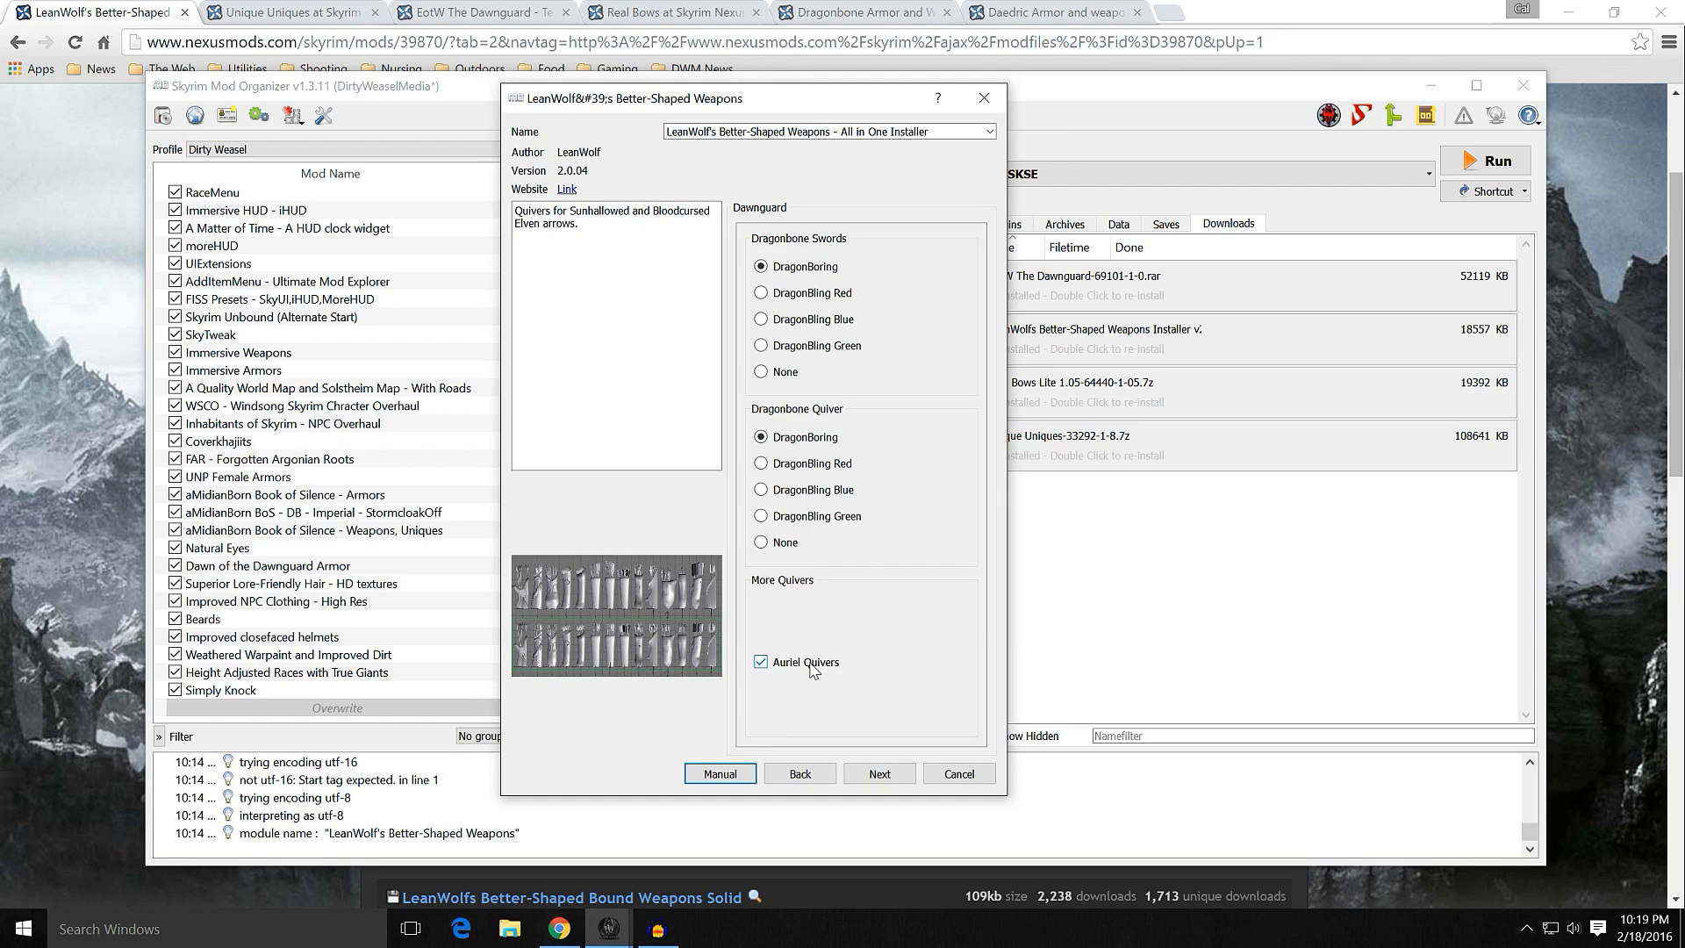
pyautogui.click(885, 774)
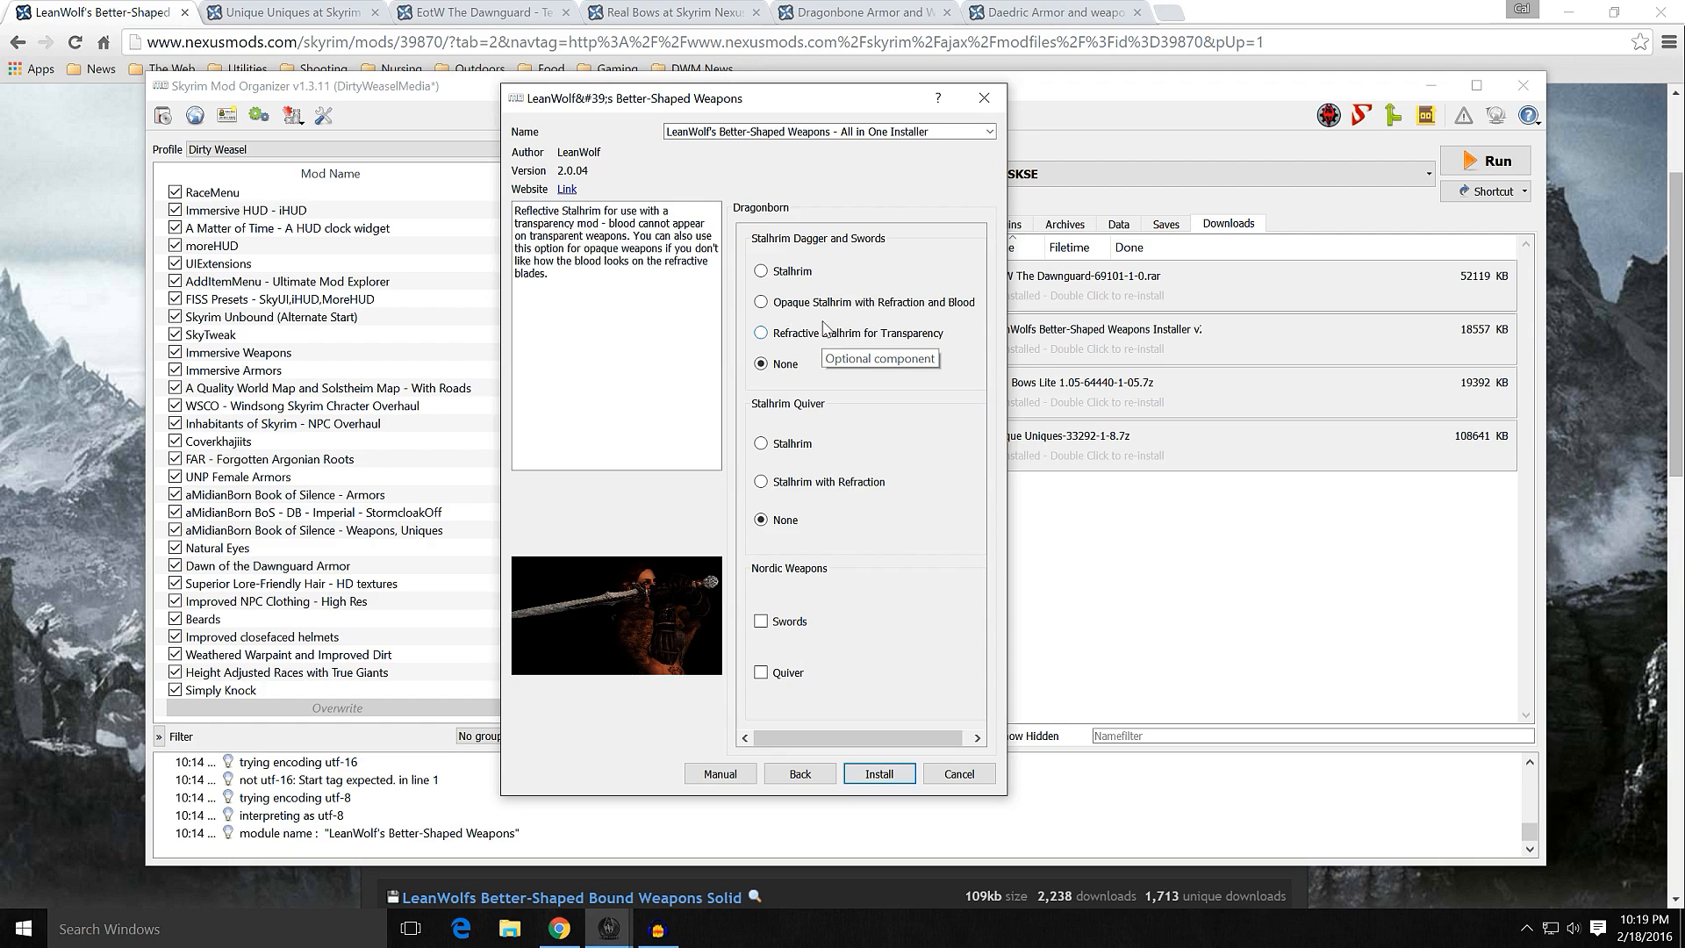
# Step: Choose plain Stalhrim for the dagger, swords and quiver, include the Nordic swords and quiver, and run the installation
pyautogui.click(792, 275)
pyautogui.click(787, 448)
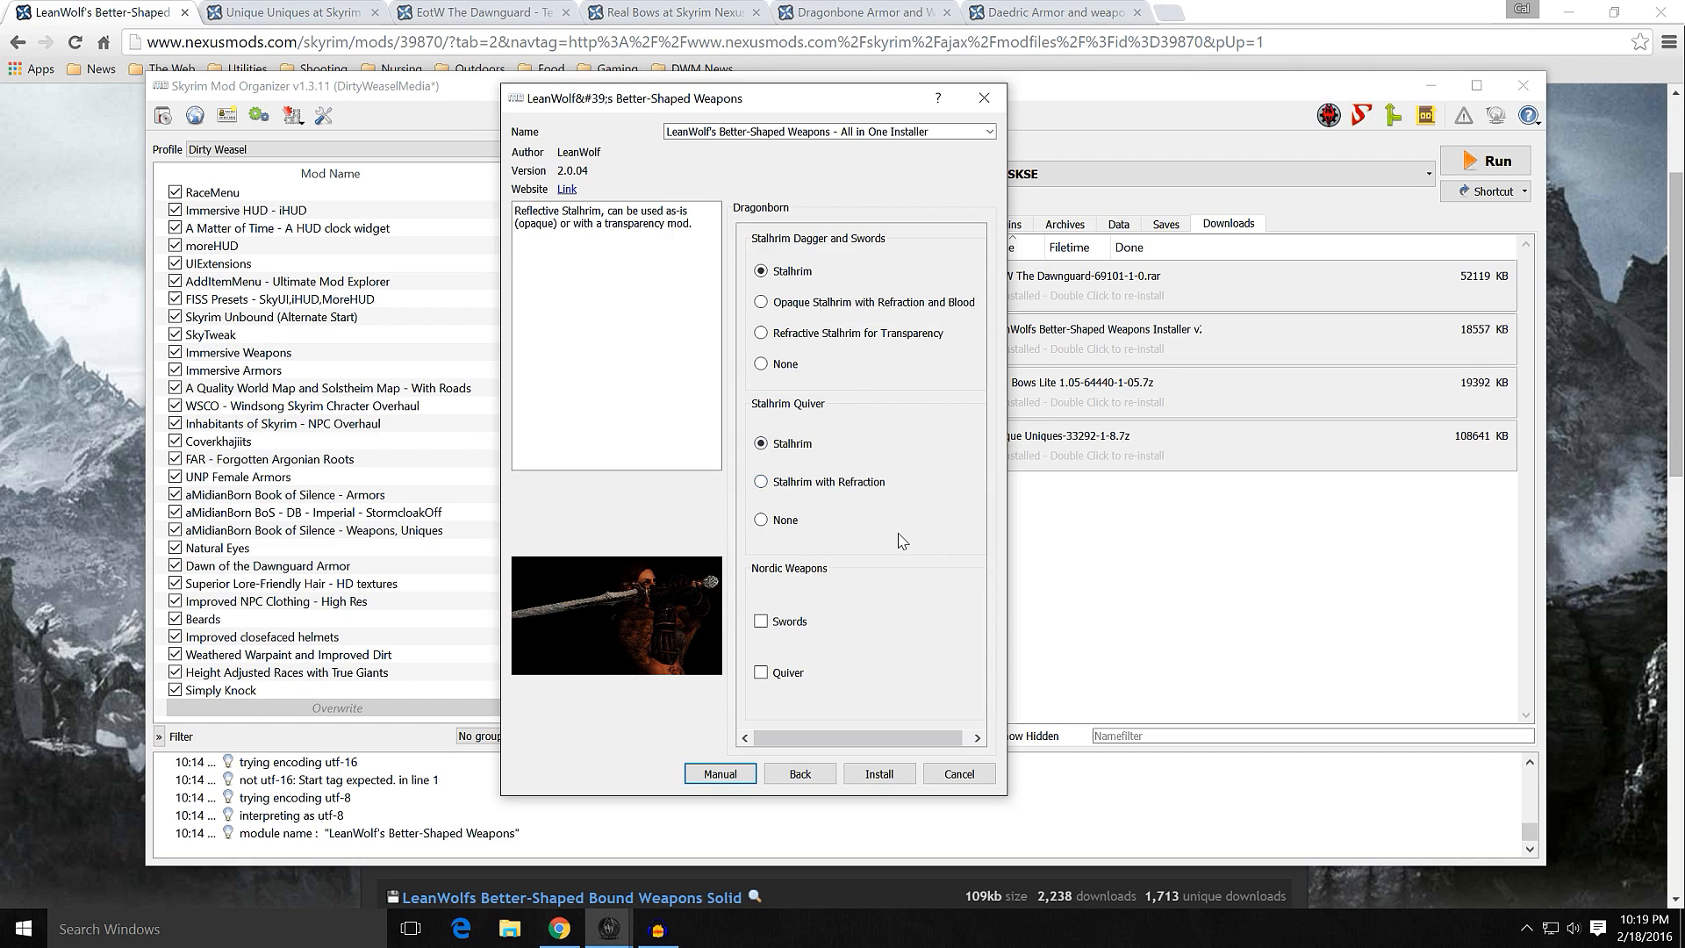
pyautogui.click(788, 630)
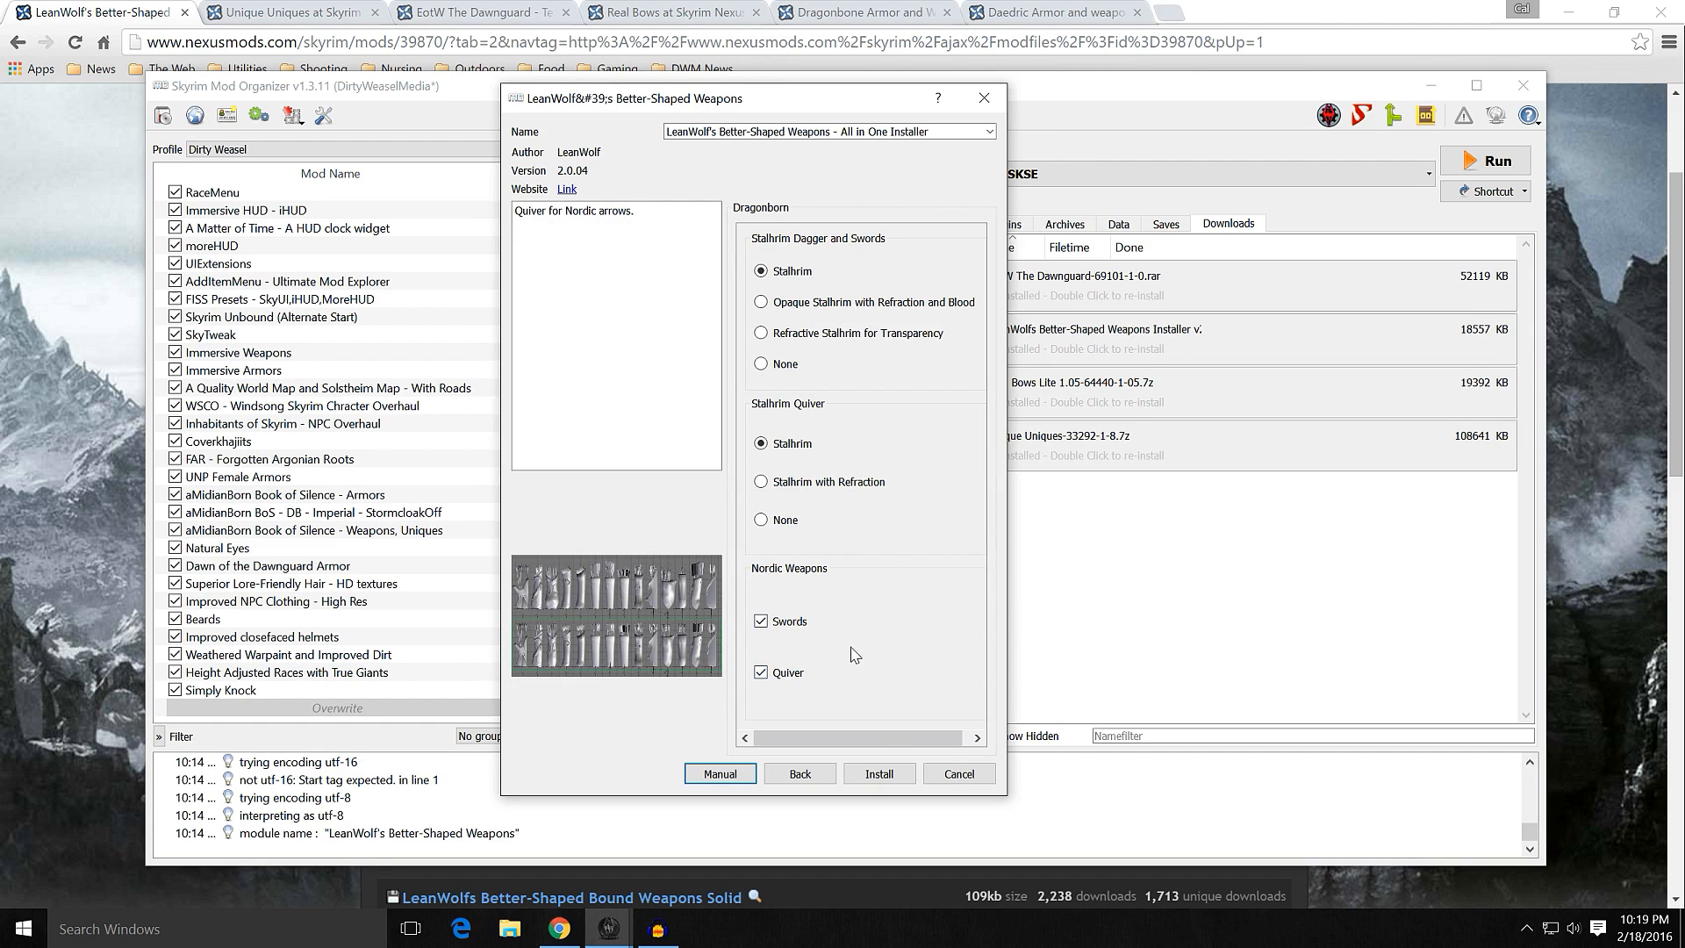
pyautogui.click(880, 773)
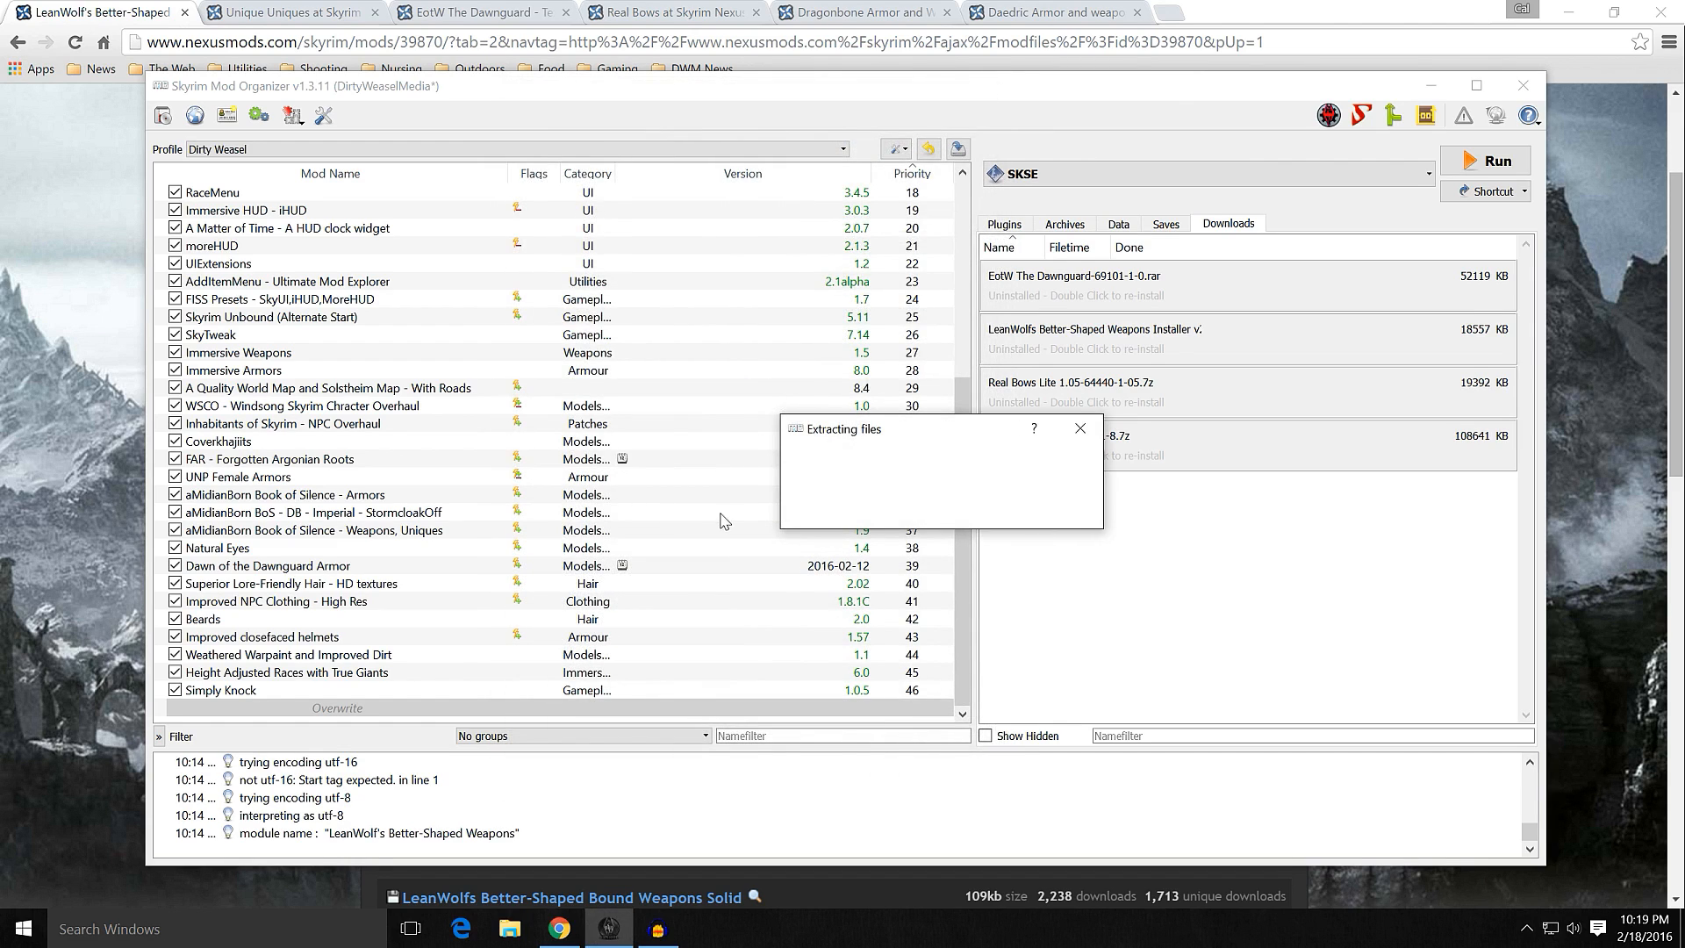
# Step: Enable LeanWolf's Better-Shaped Weapons - All in One Installer in the mod list and check which mods it conflicts with
pyautogui.scroll(-1, 696, 551)
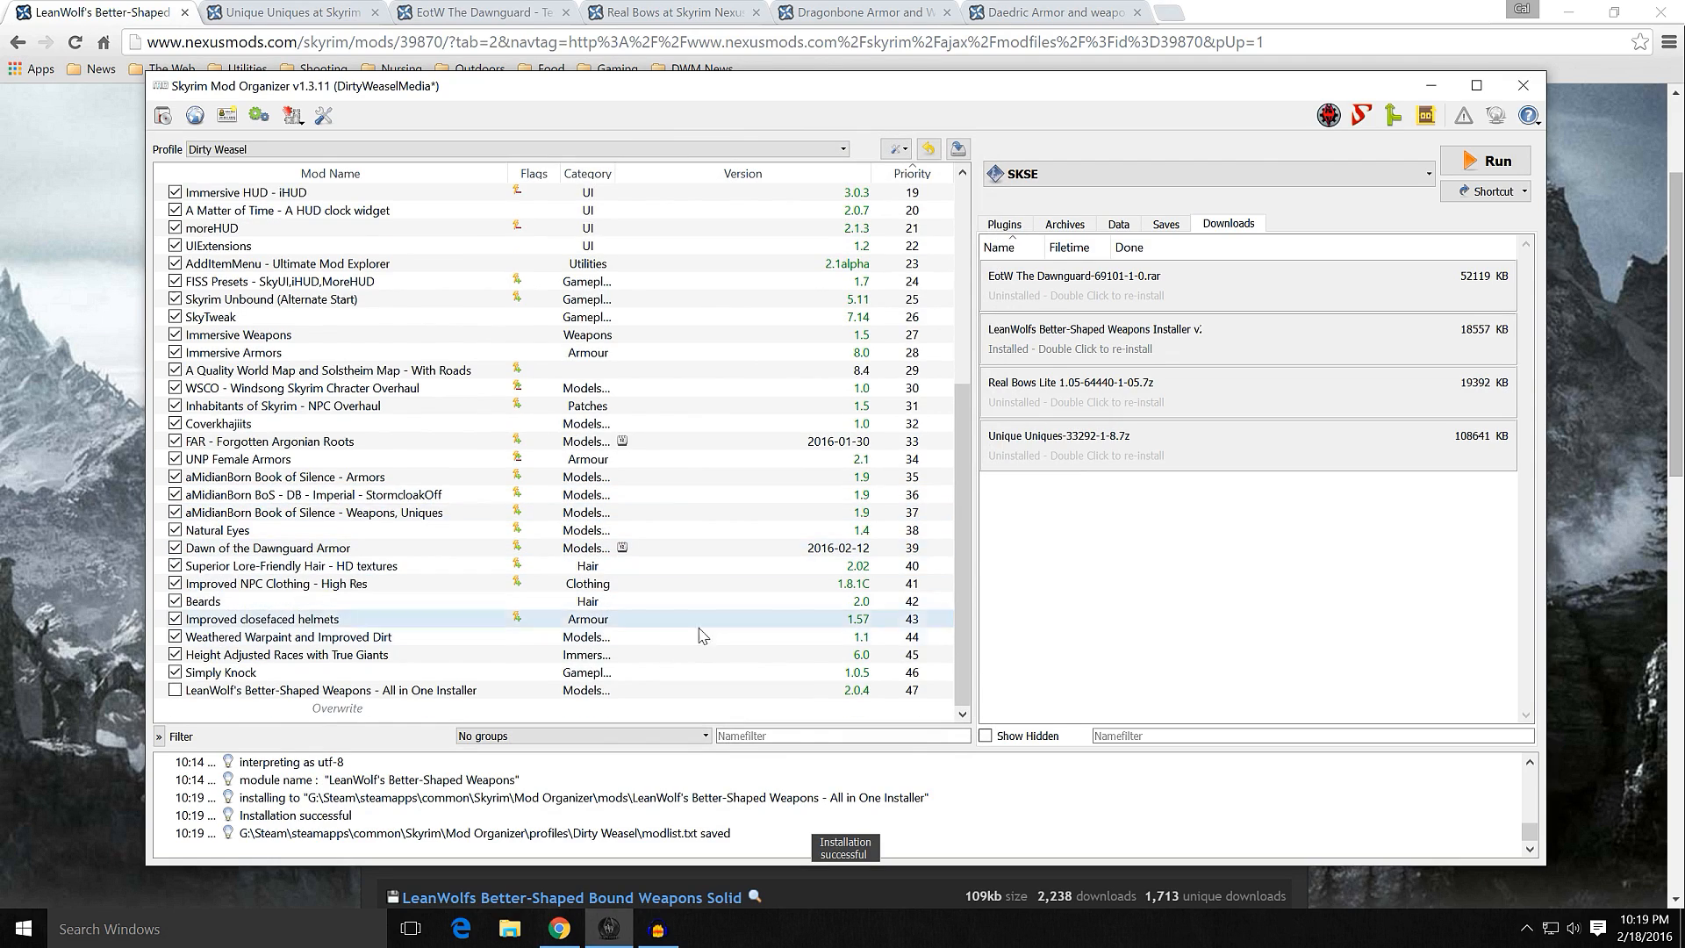
pyautogui.click(175, 690)
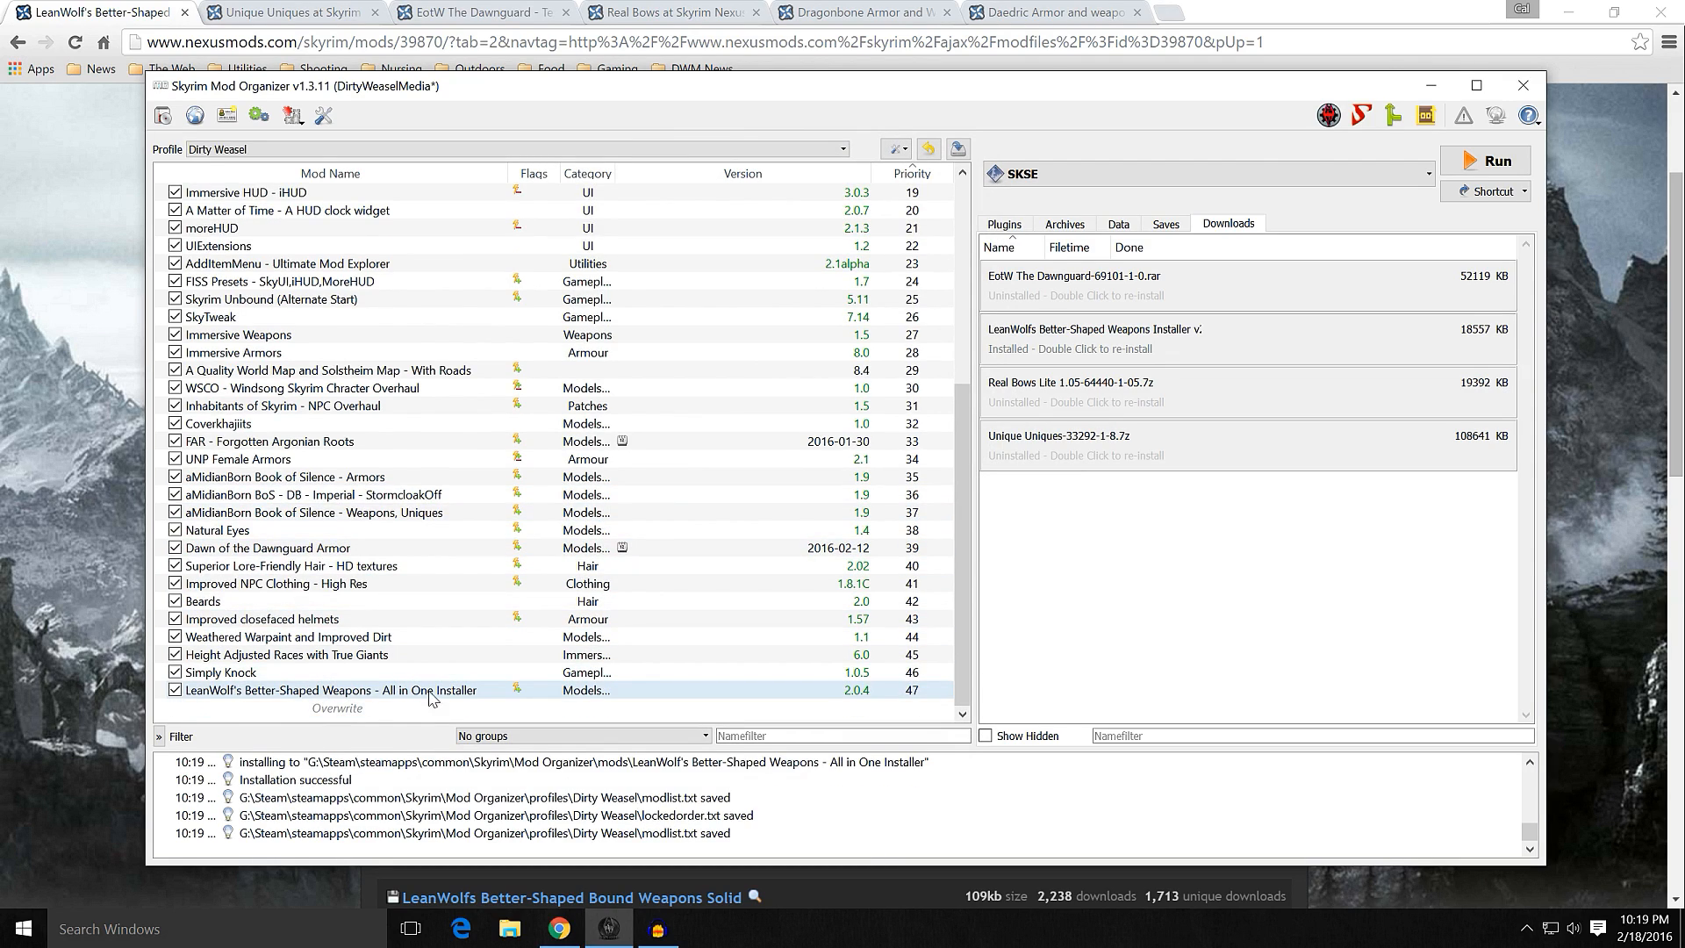
pyautogui.click(537, 693)
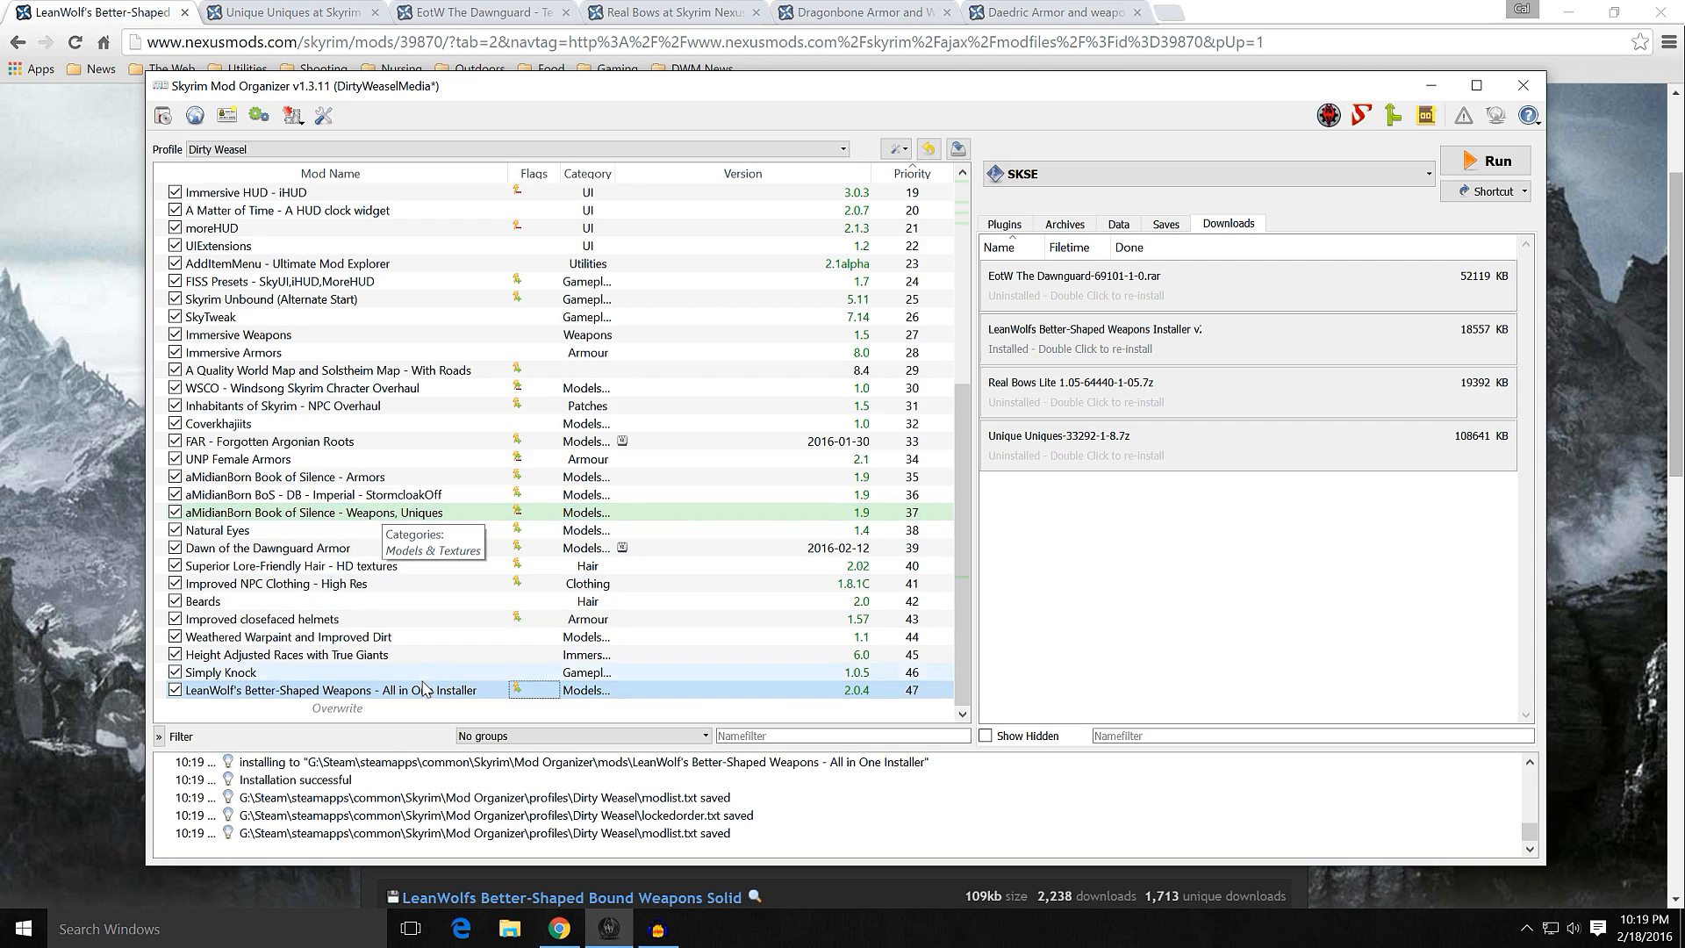
pyautogui.scroll(7, 653, 524)
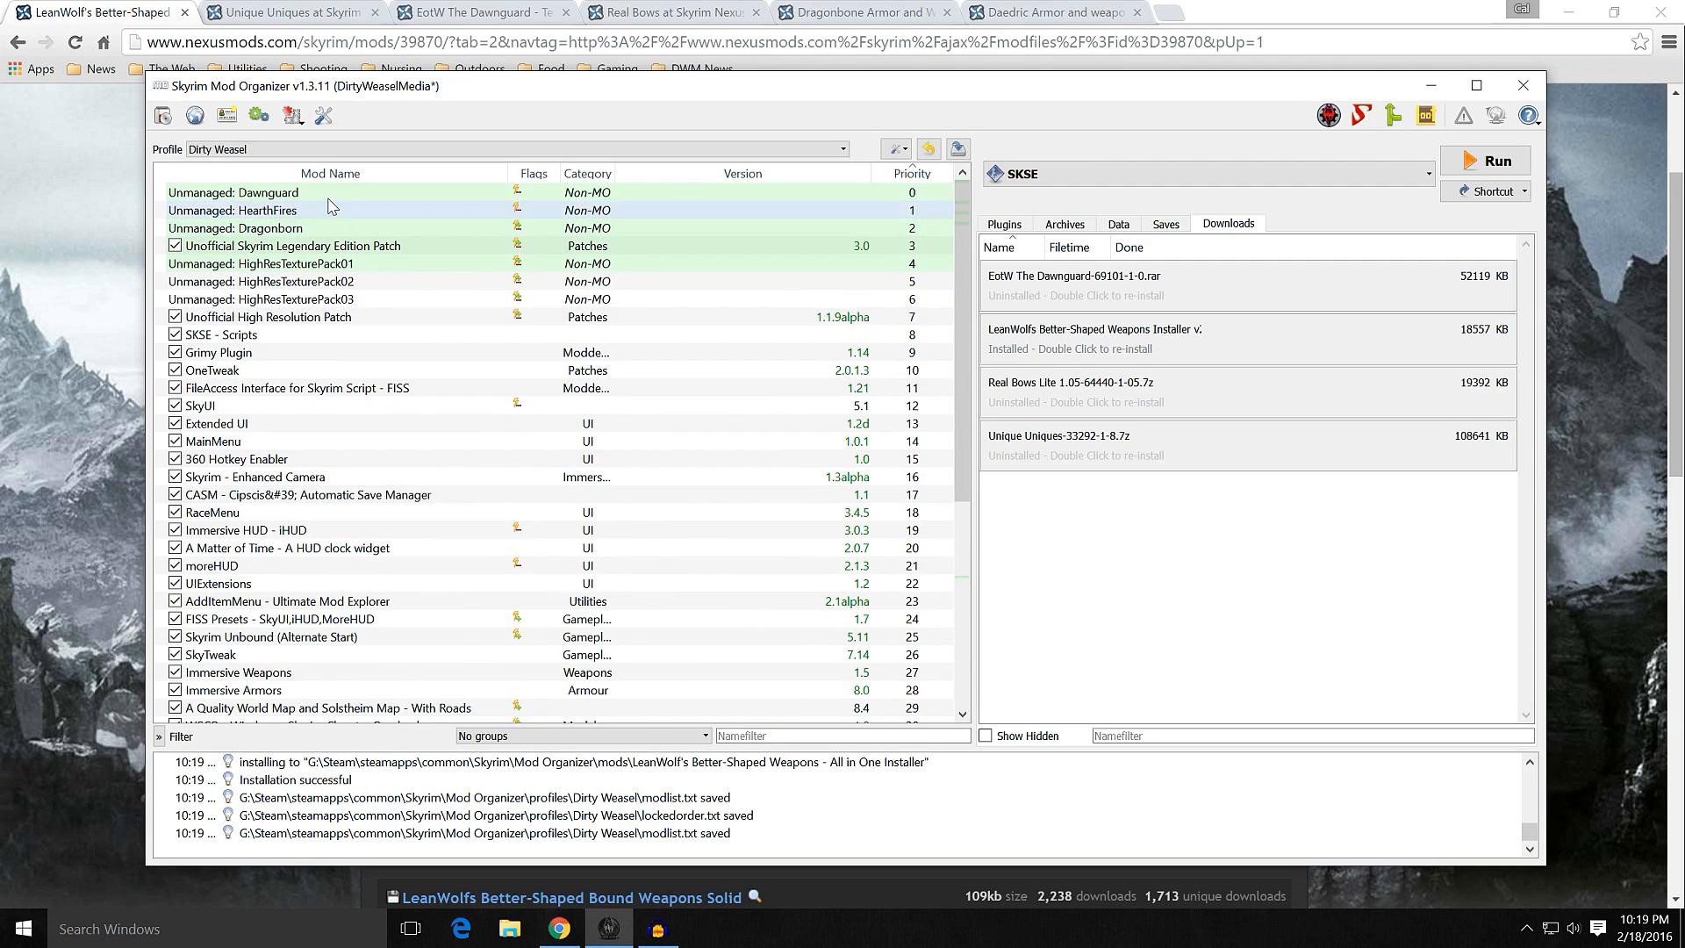
pyautogui.scroll(-7, 416, 272)
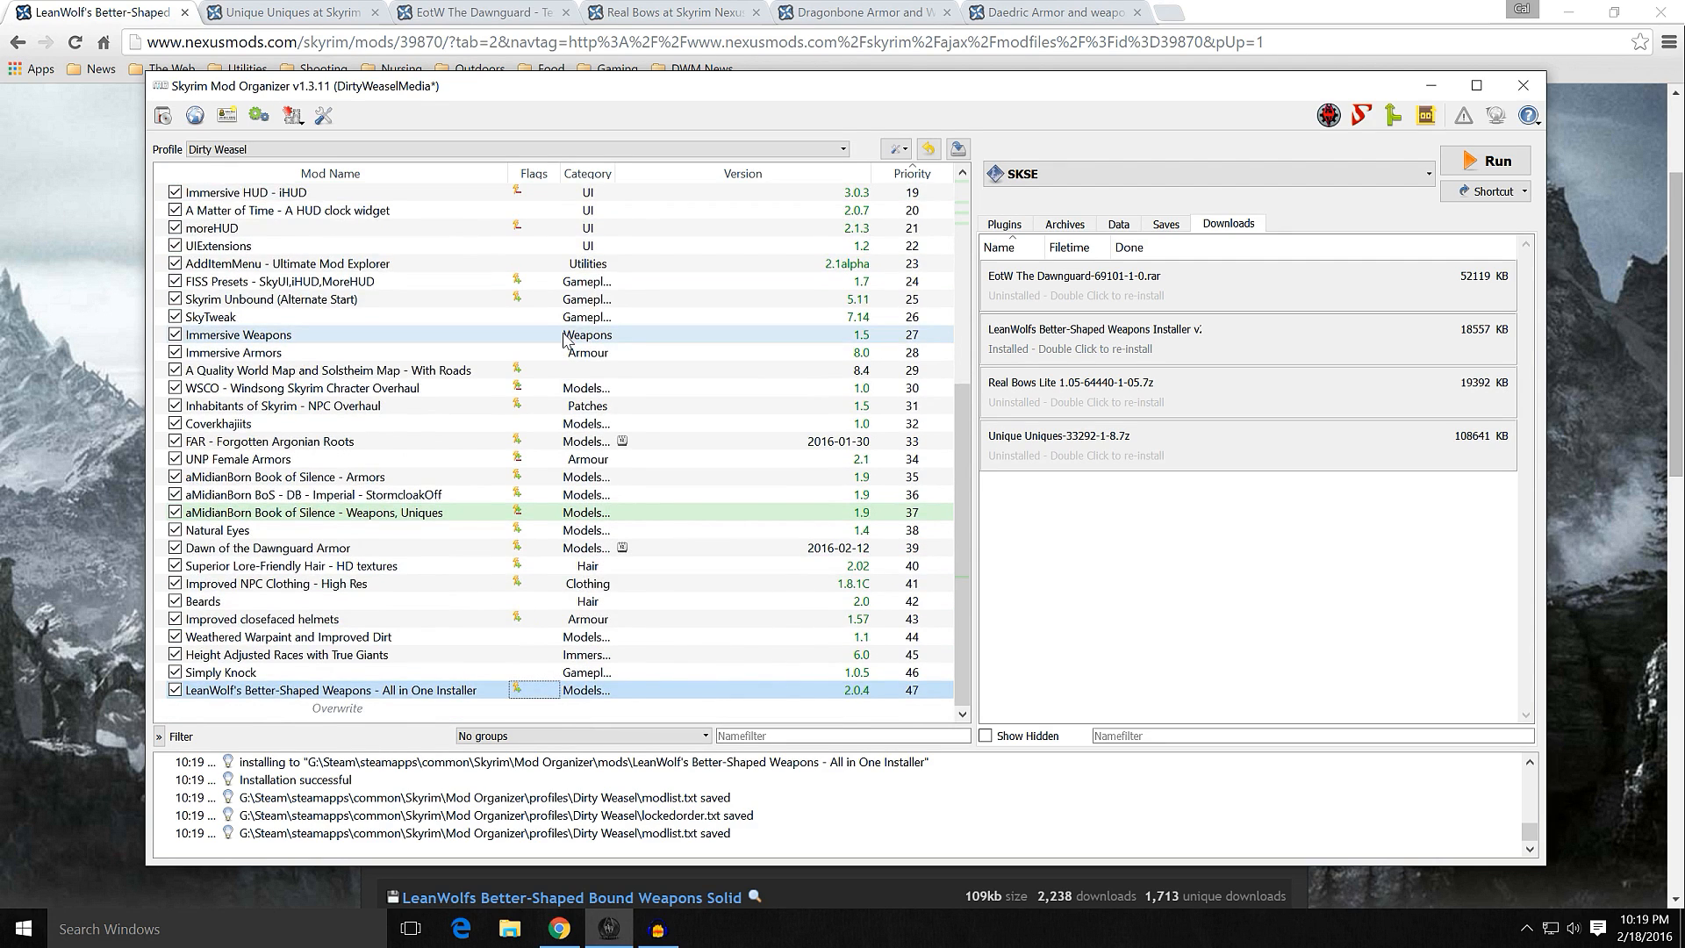
# Step: Reorder LeanWolf's Better-Shaped Weapons to priority 42, between Improved NPC Clothing - High Res and Beards, keeping it after aMidianBorn Weapons, Uniques
pyautogui.moveTo(427, 696); pyautogui.dragTo(432, 536)
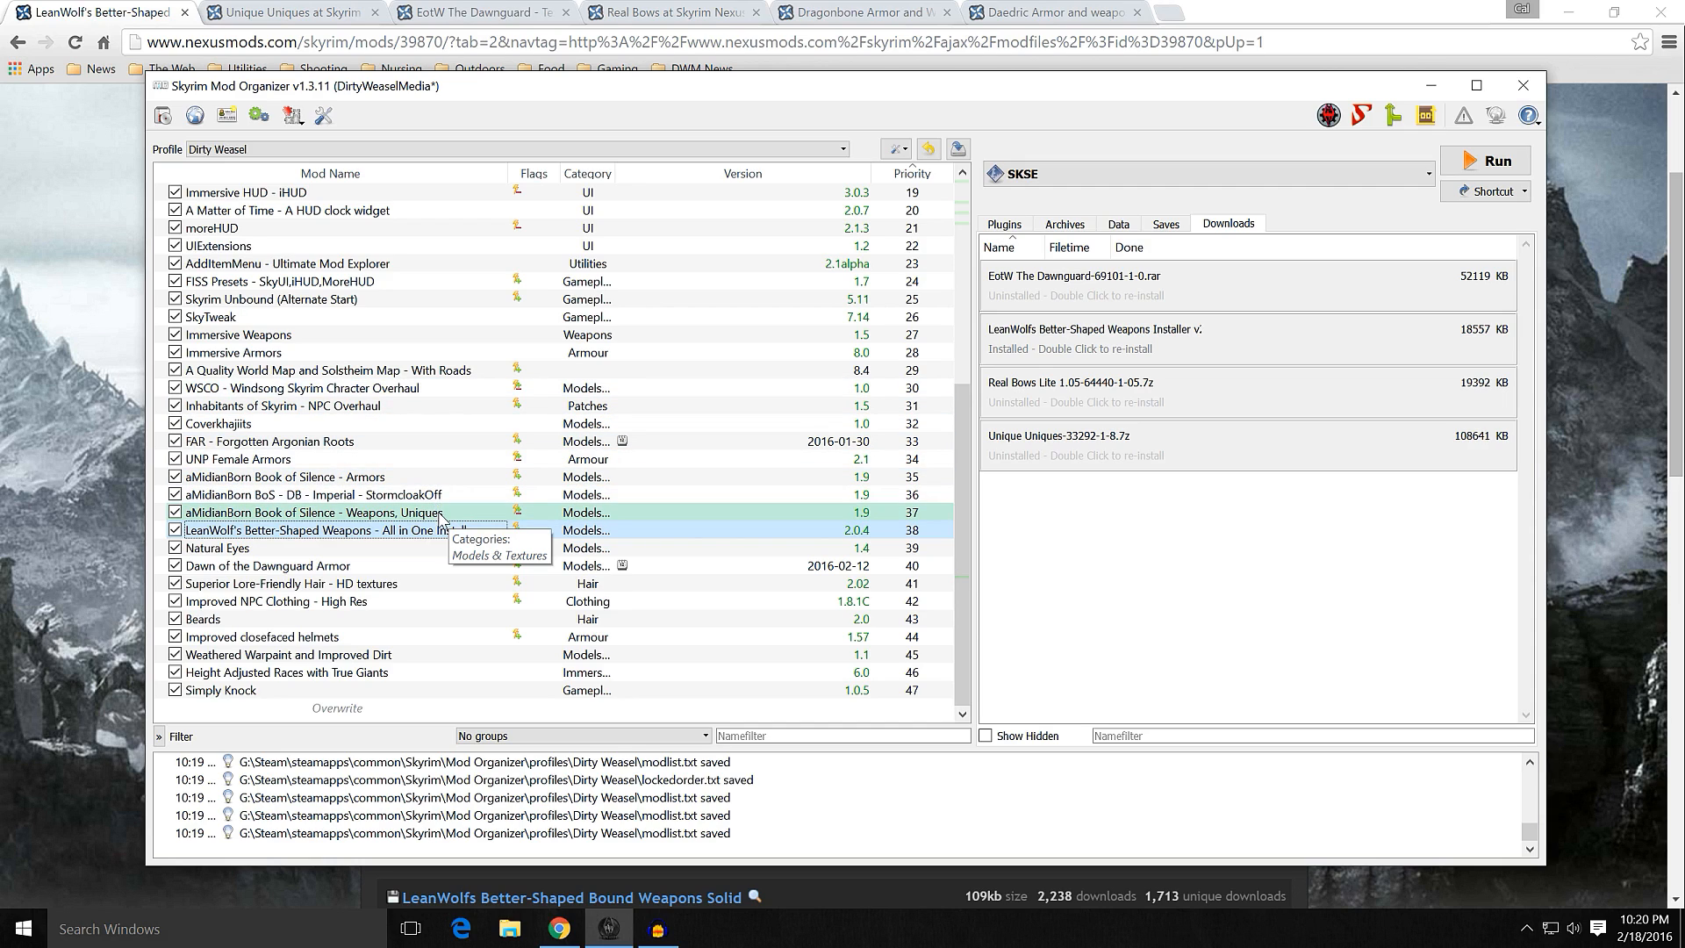
pyautogui.moveTo(439, 541); pyautogui.dragTo(444, 610)
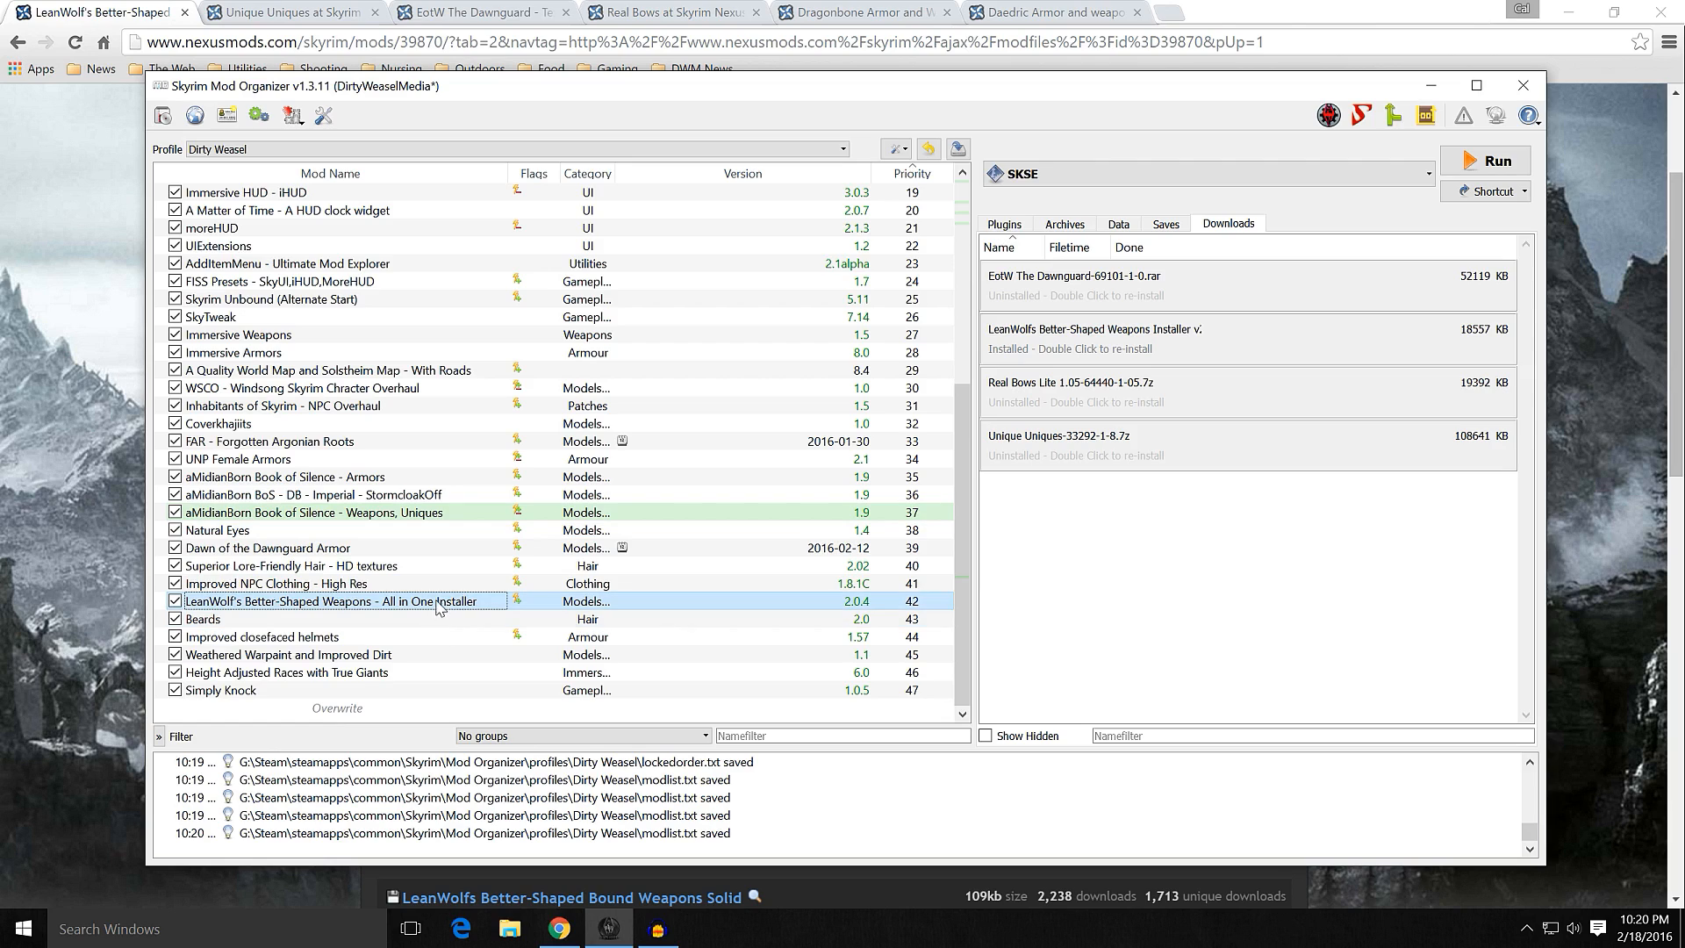
pyautogui.moveTo(438, 605)
pyautogui.mouseDown()
pyautogui.moveTo(443, 715)
pyautogui.moveTo(440, 603)
pyautogui.mouseUp()
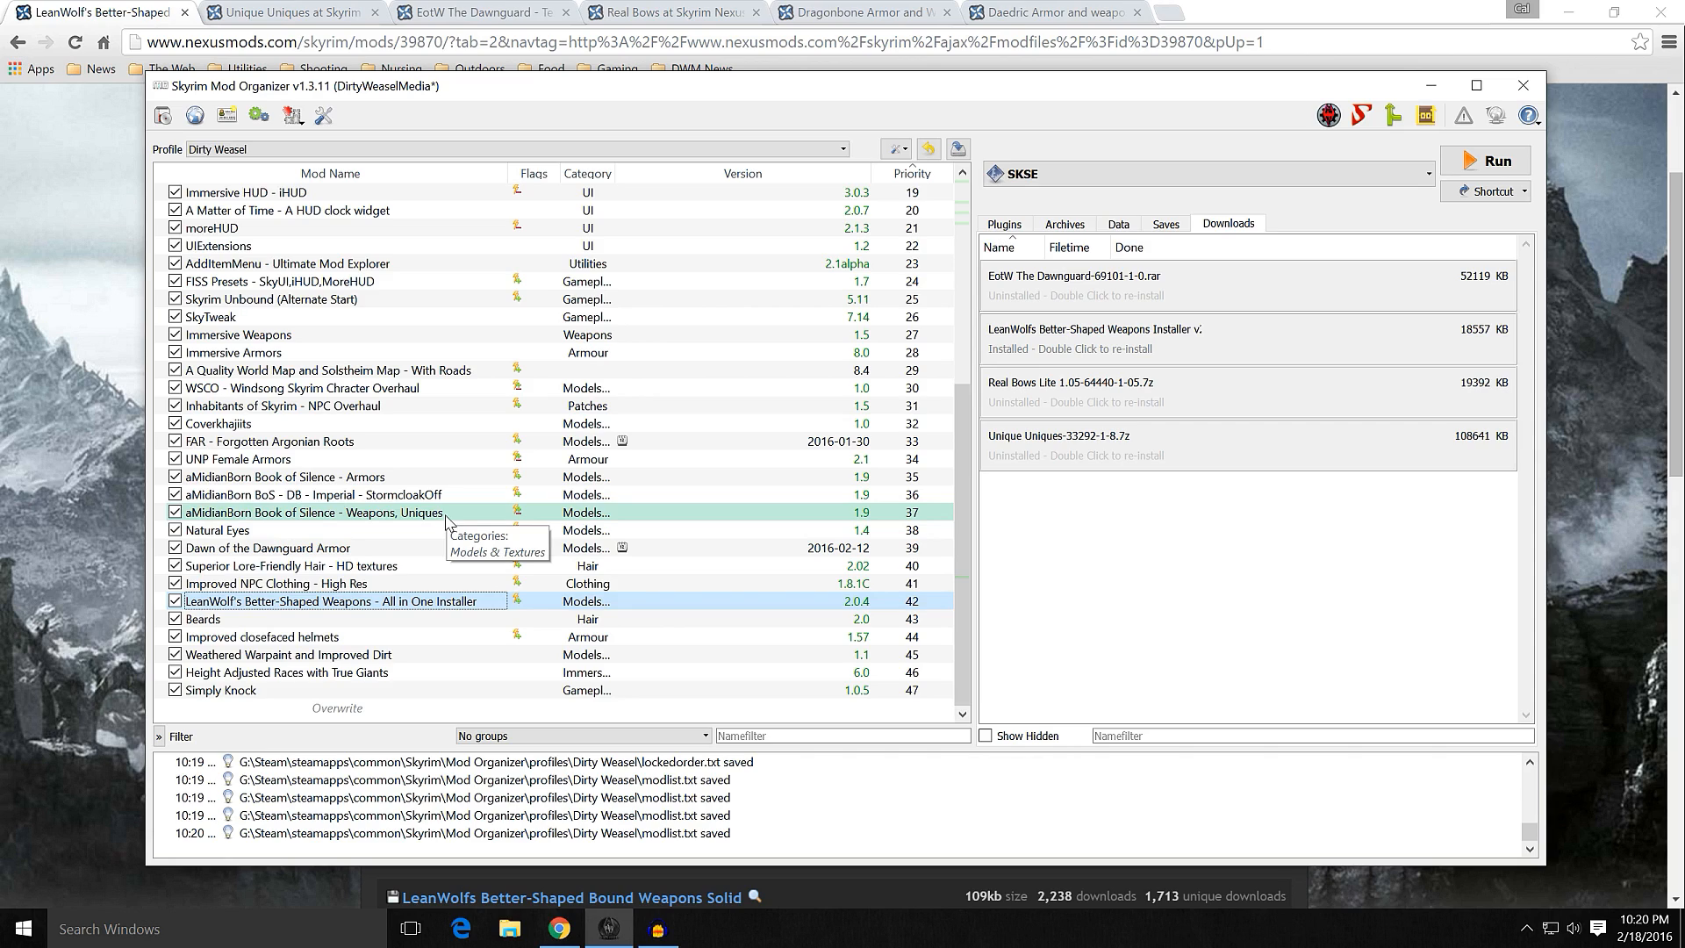
# Step: Remove the LeanWolf's Better-Shaped Weapons installer from the view of downloaded files without deleting it
pyautogui.rightClick(1107, 352)
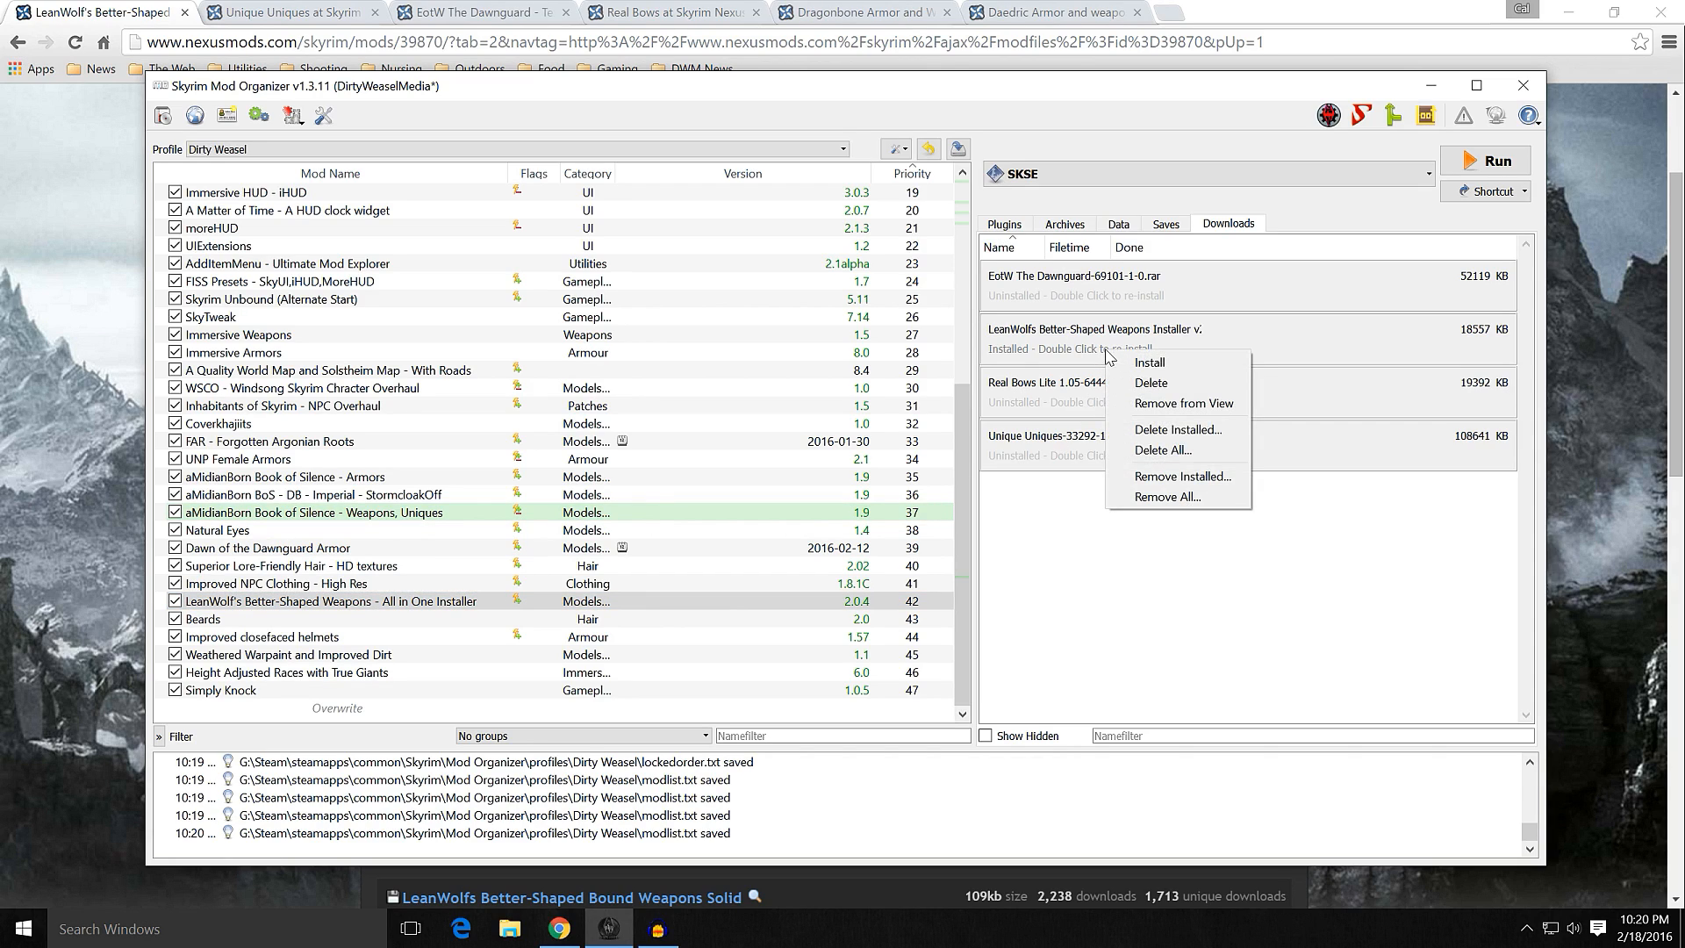
pyautogui.click(1141, 403)
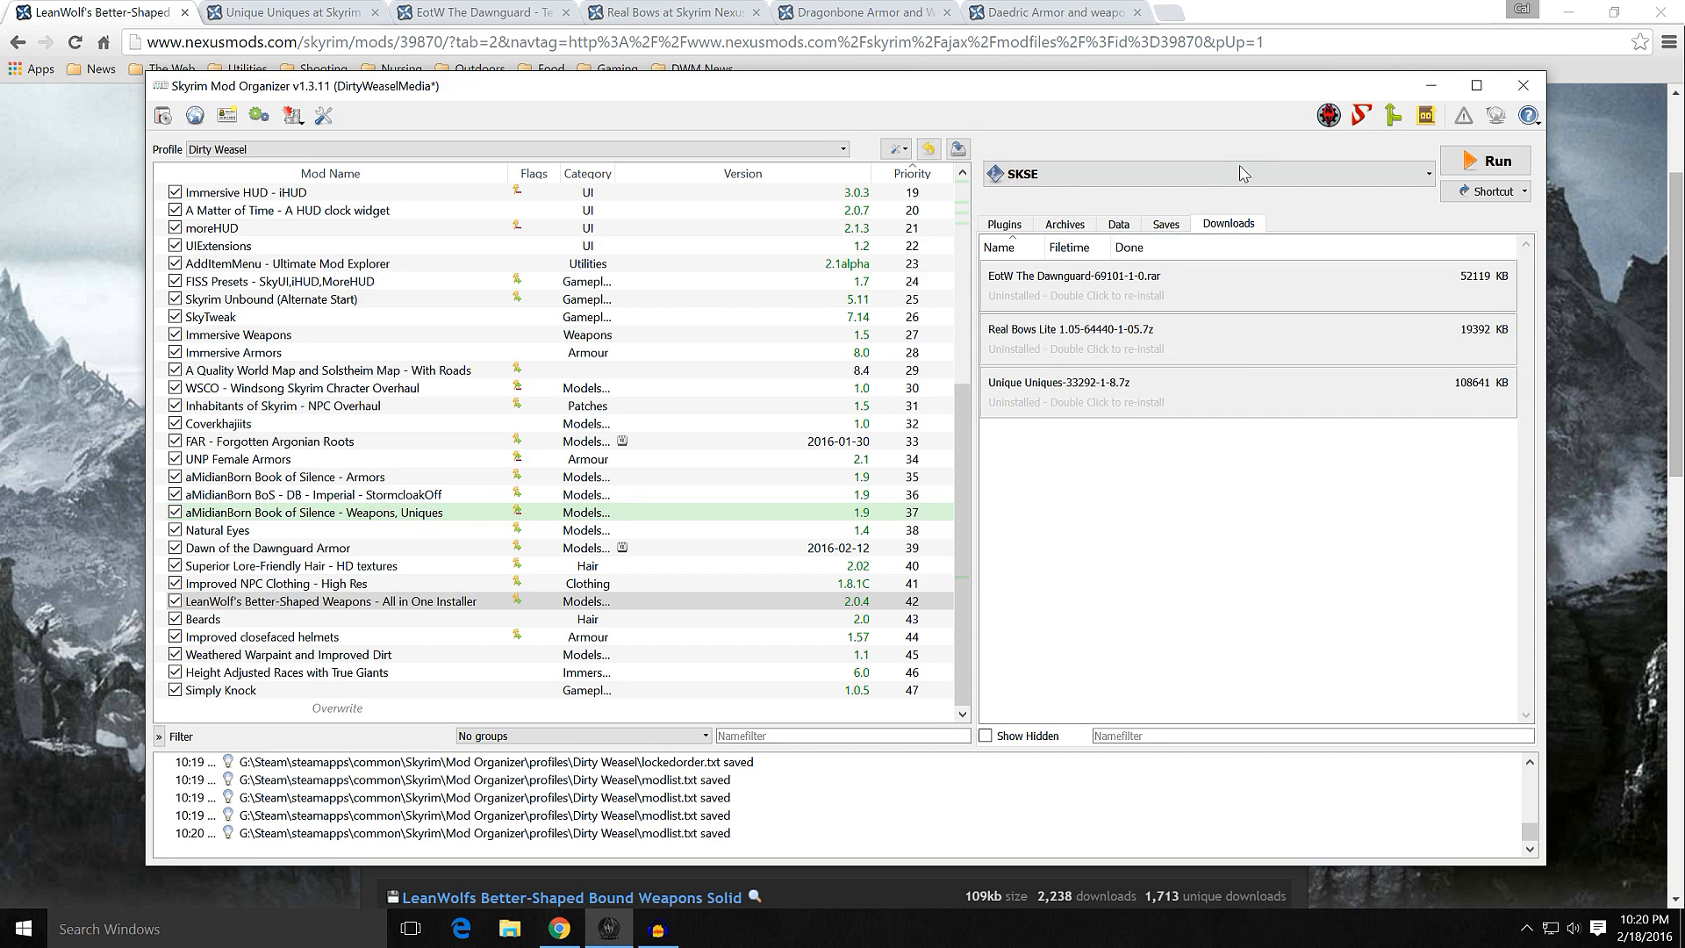
# Step: Switch to Chrome, close the LeanWolf's Better-Shaped Weapons page and look over the Unique Uniques mod page
pyautogui.click(1429, 86)
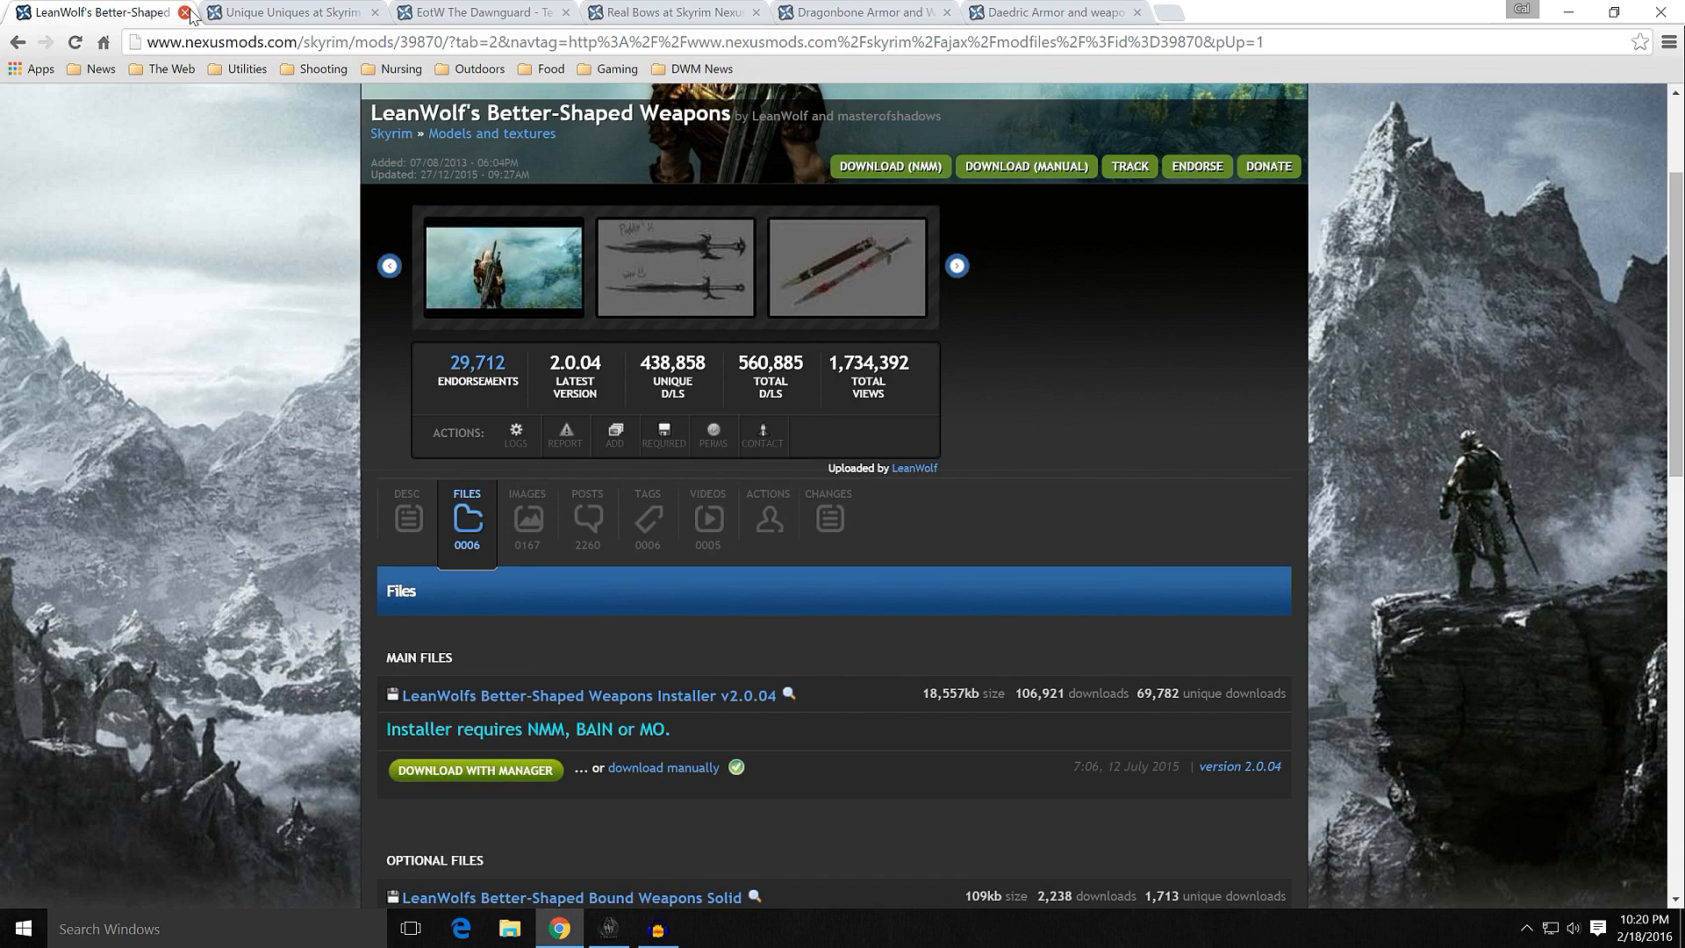
pyautogui.click(184, 12)
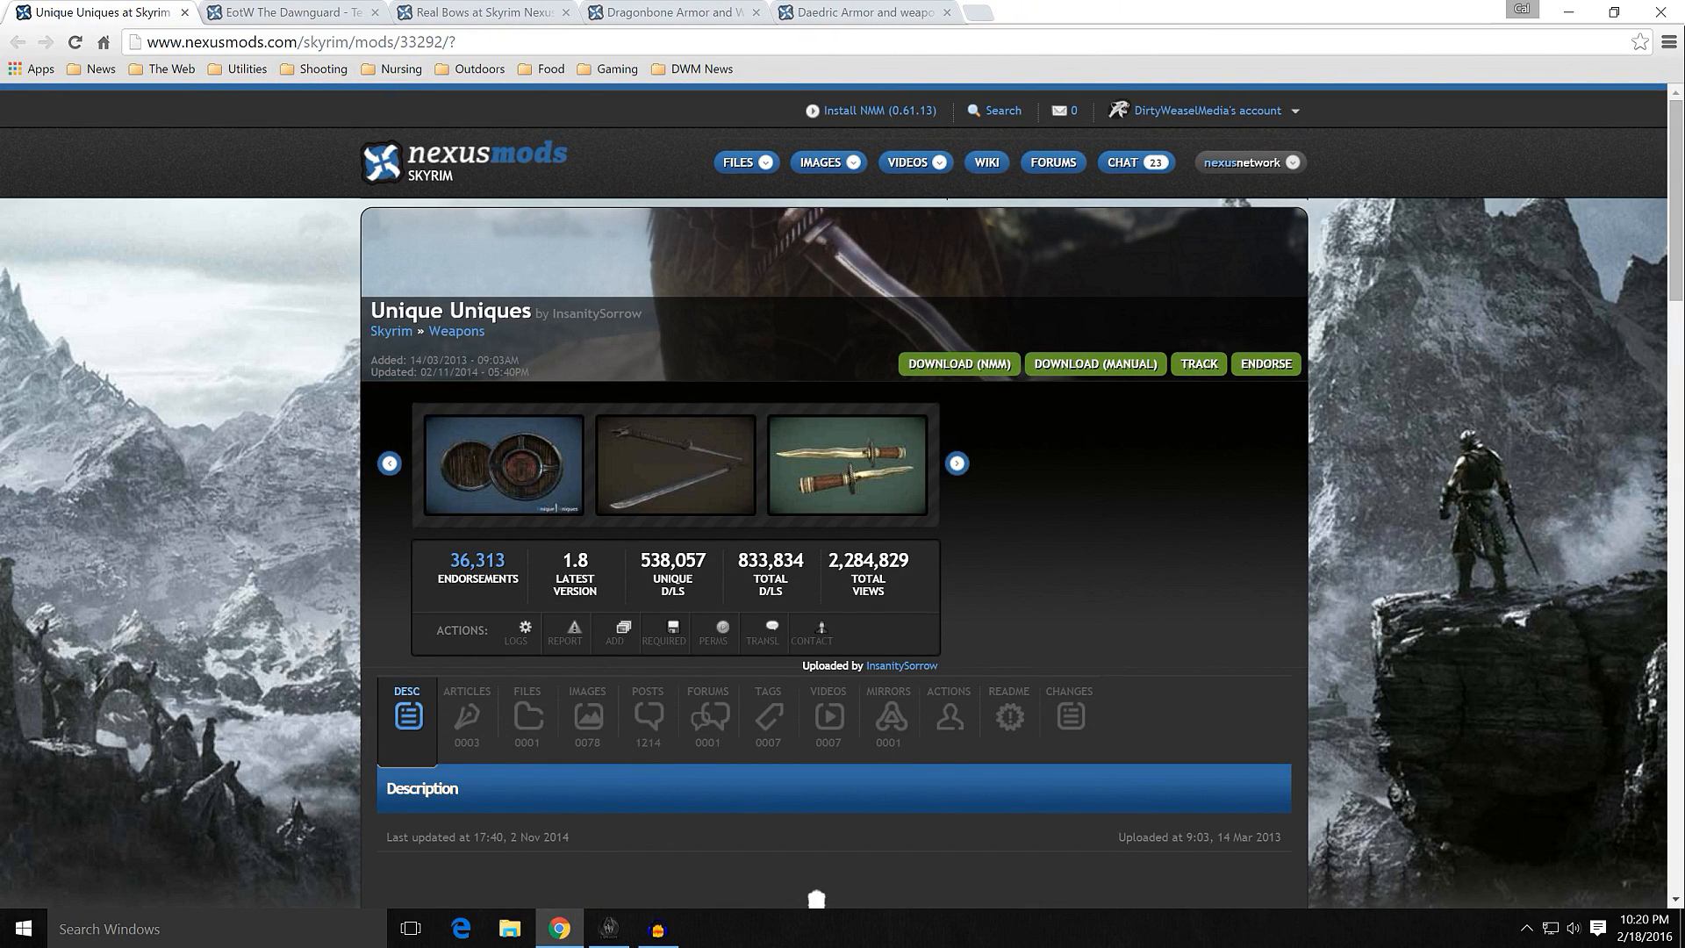
pyautogui.scroll(-2, 344, 430)
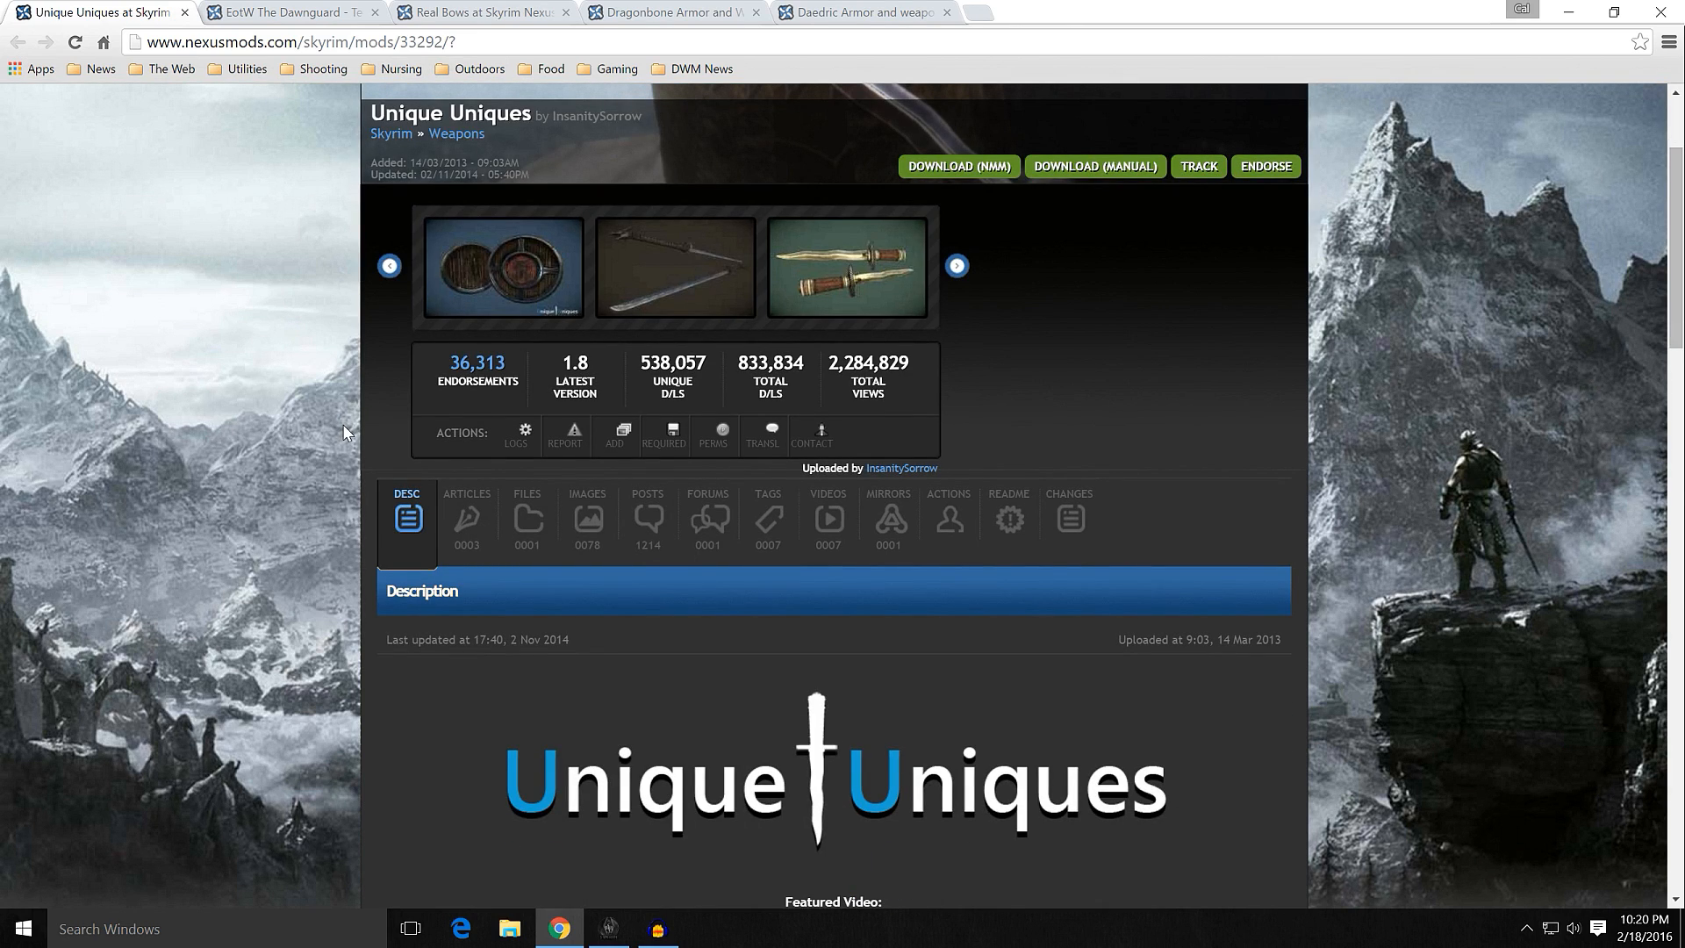
pyautogui.scroll(2, 342, 424)
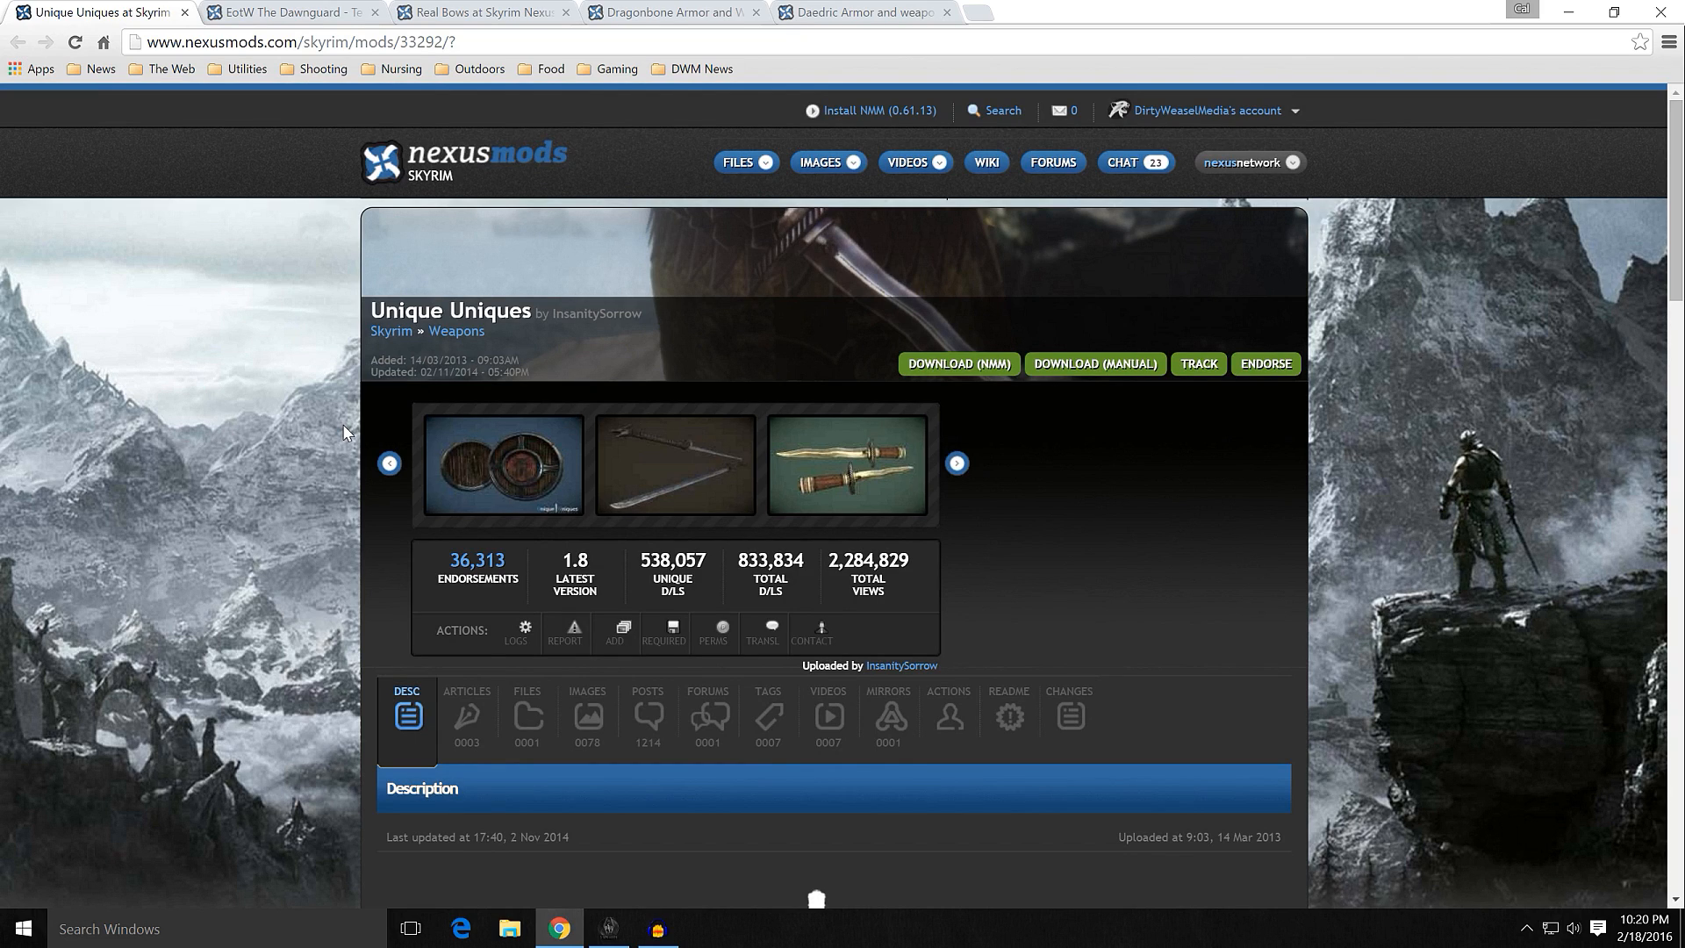
# Step: Read the Unique Uniques description, highlighting Red Eagle's Bane/Fury in the list of replaced weapons
pyautogui.scroll(-10, 344, 432)
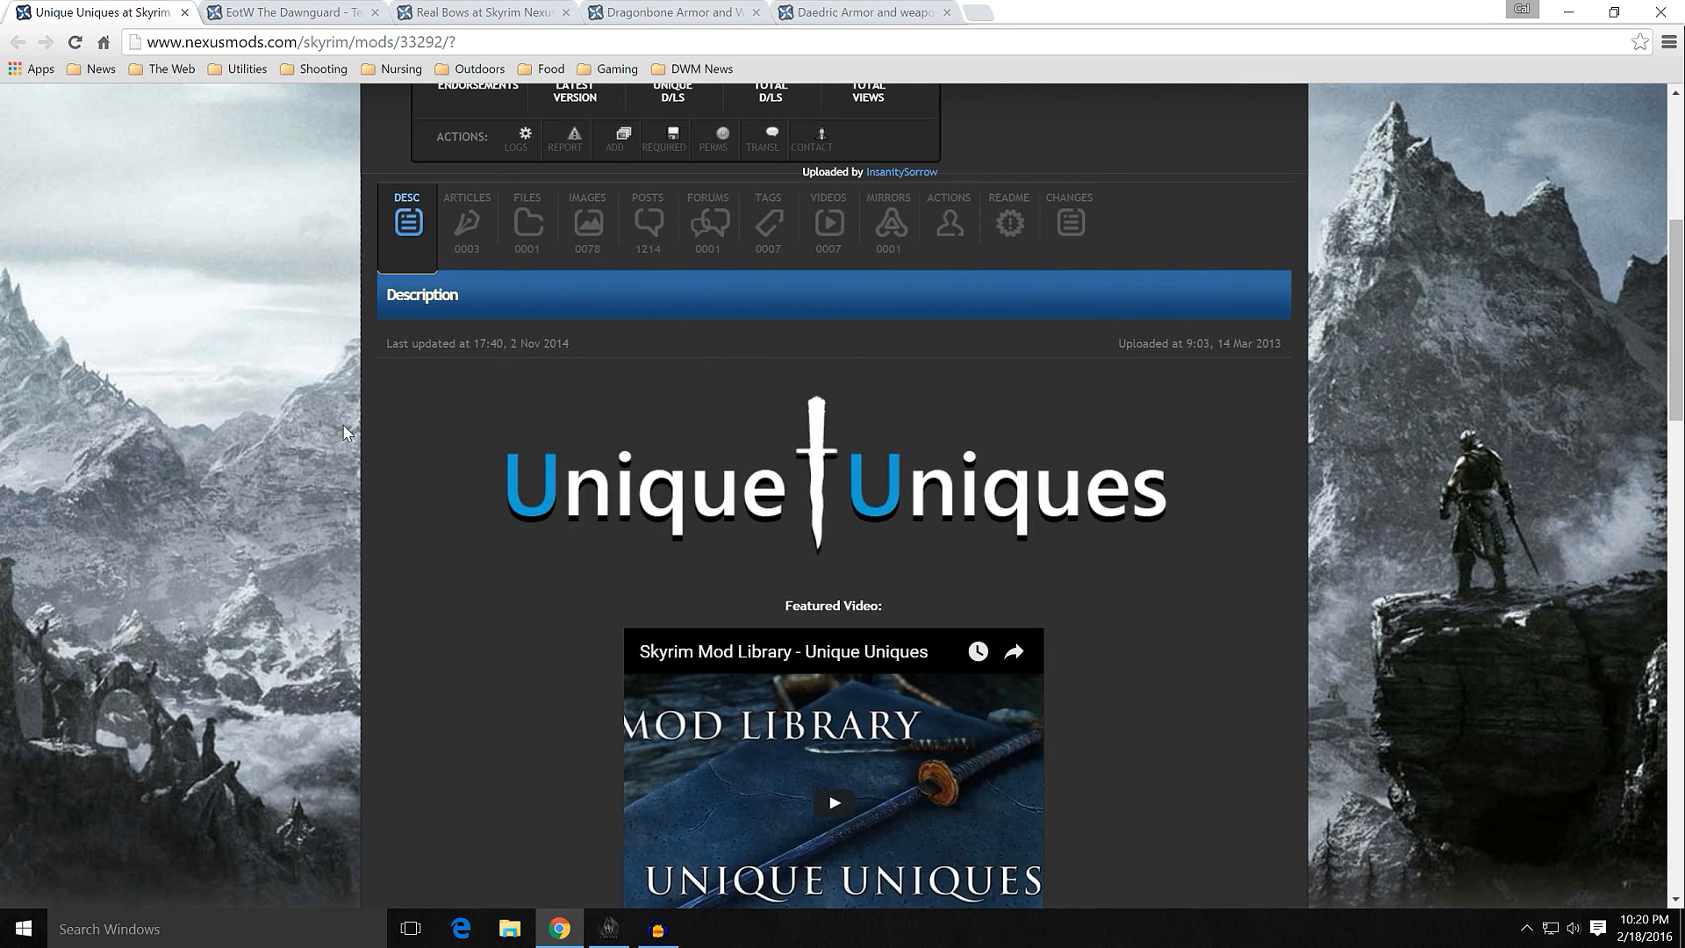
pyautogui.scroll(-2, 344, 436)
pyautogui.scroll(-4, 344, 437)
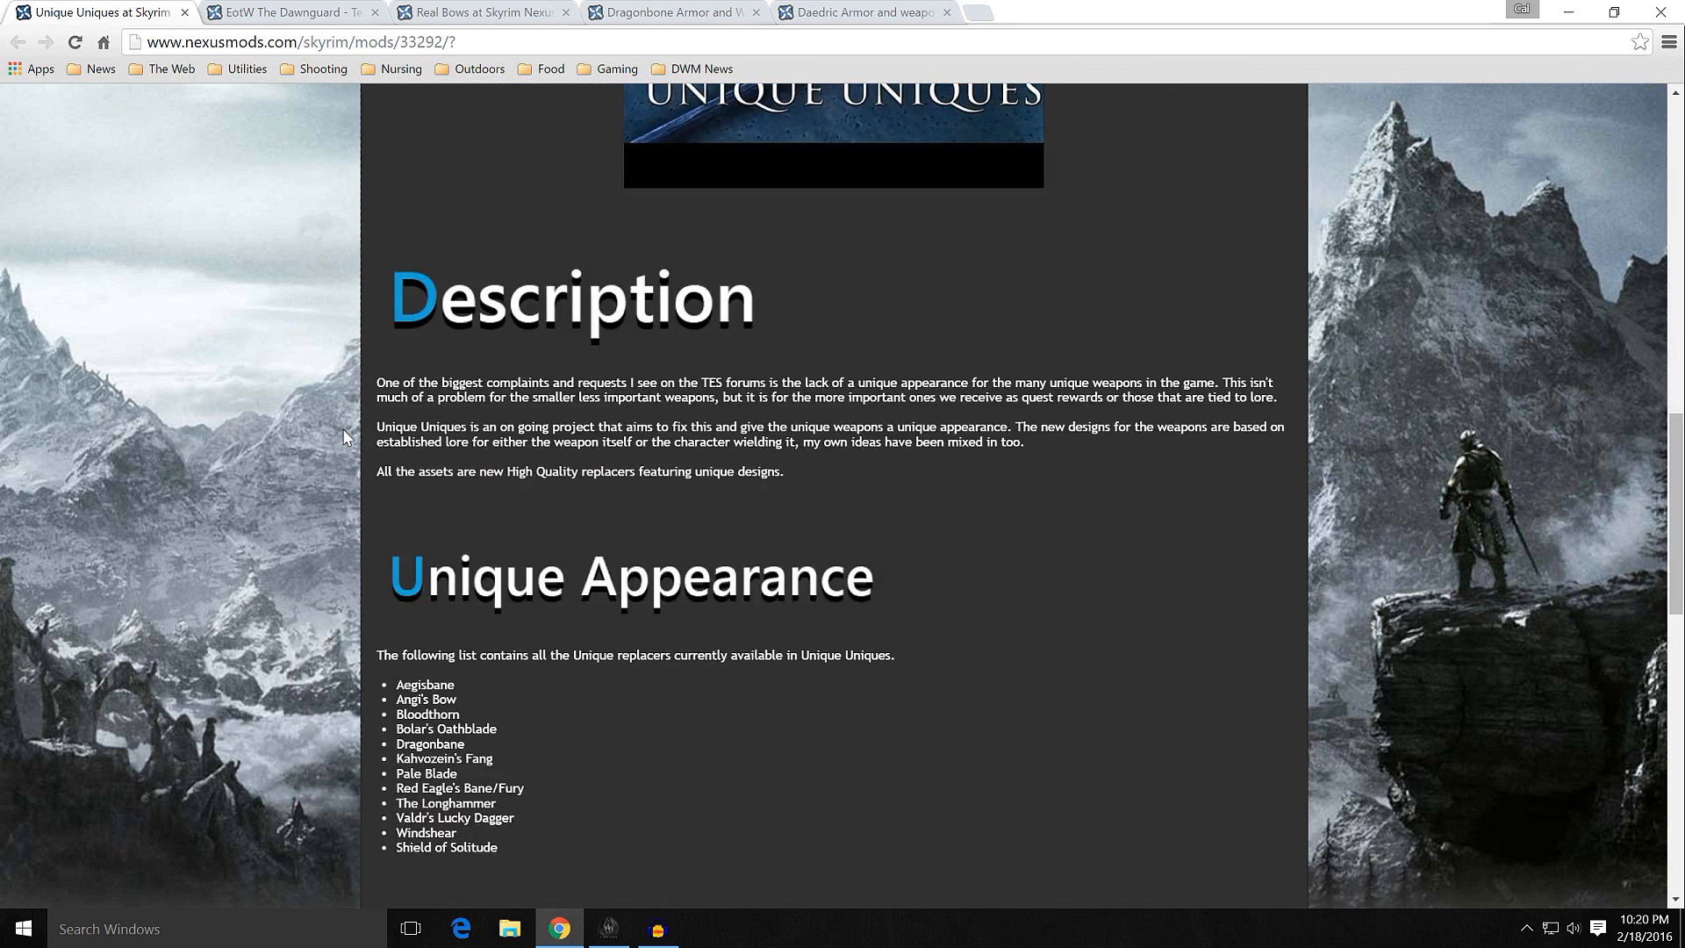
pyautogui.scroll(-2, 328, 430)
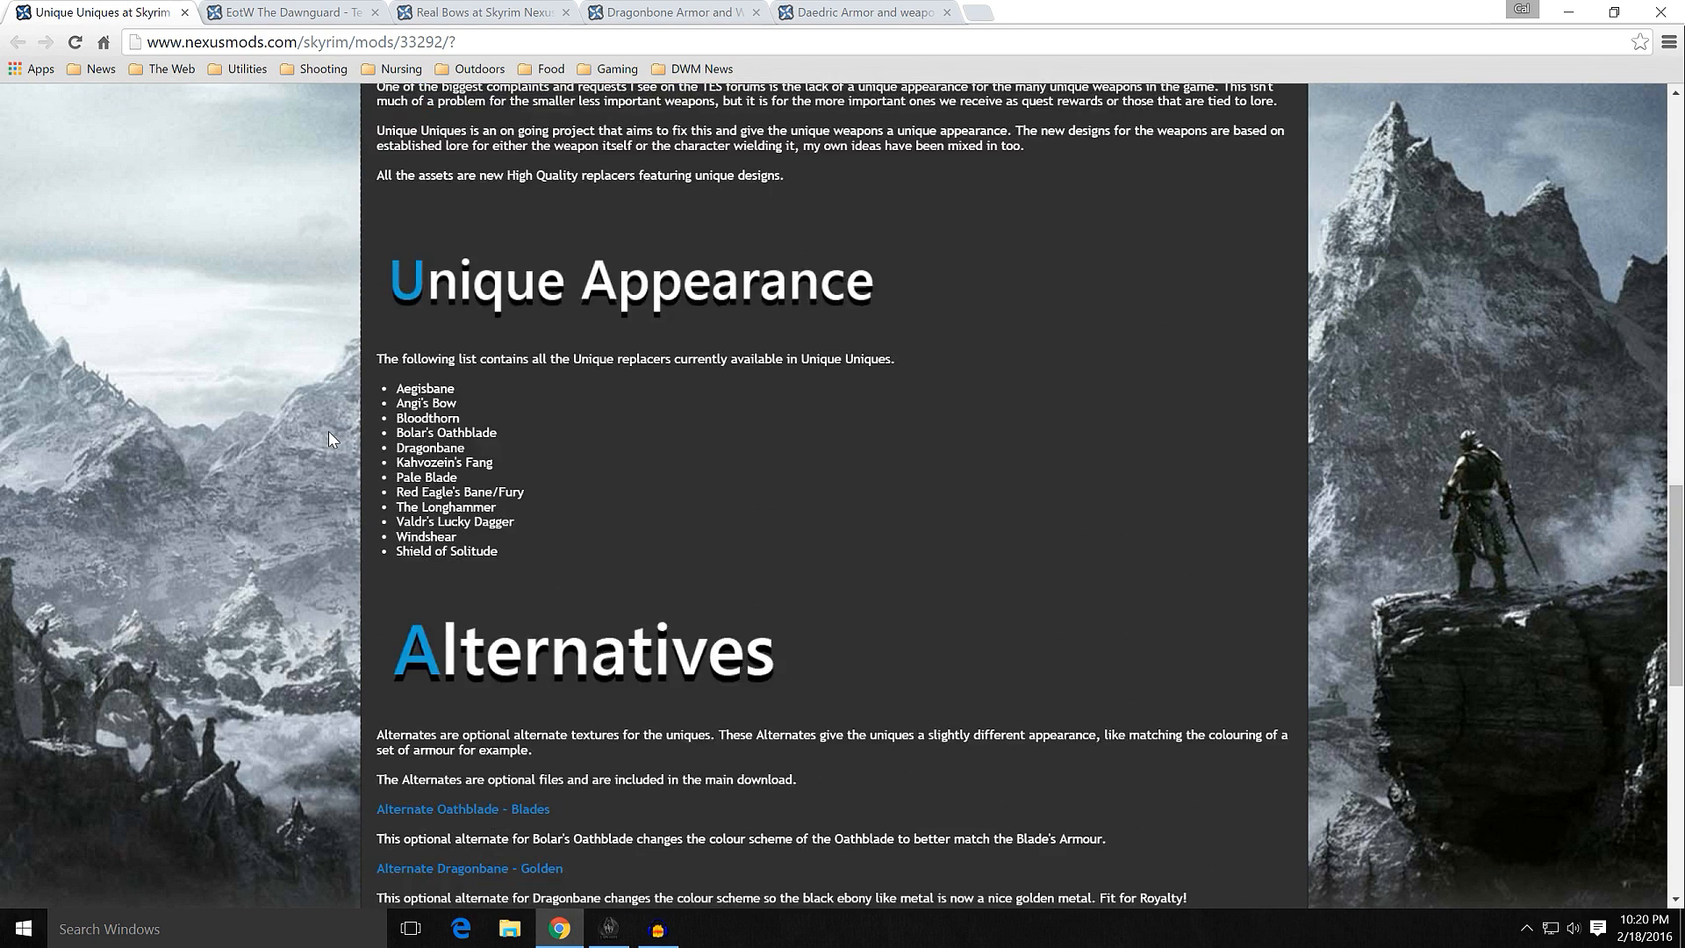
pyautogui.moveTo(526, 493); pyautogui.dragTo(411, 493)
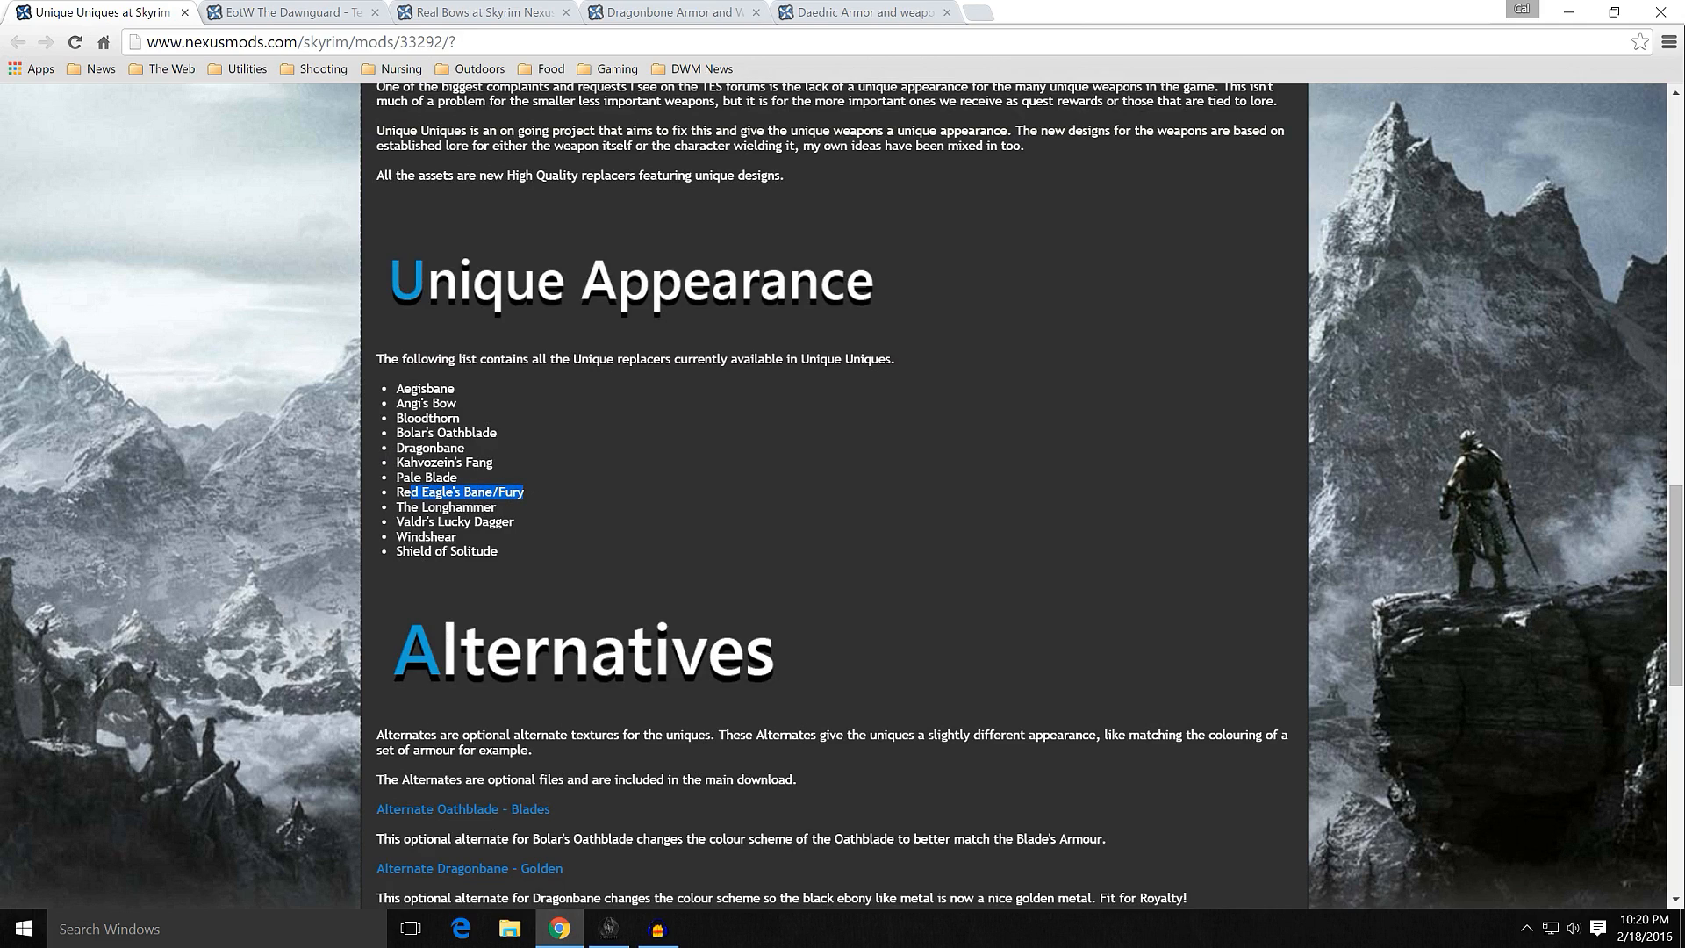
pyautogui.click(550, 491)
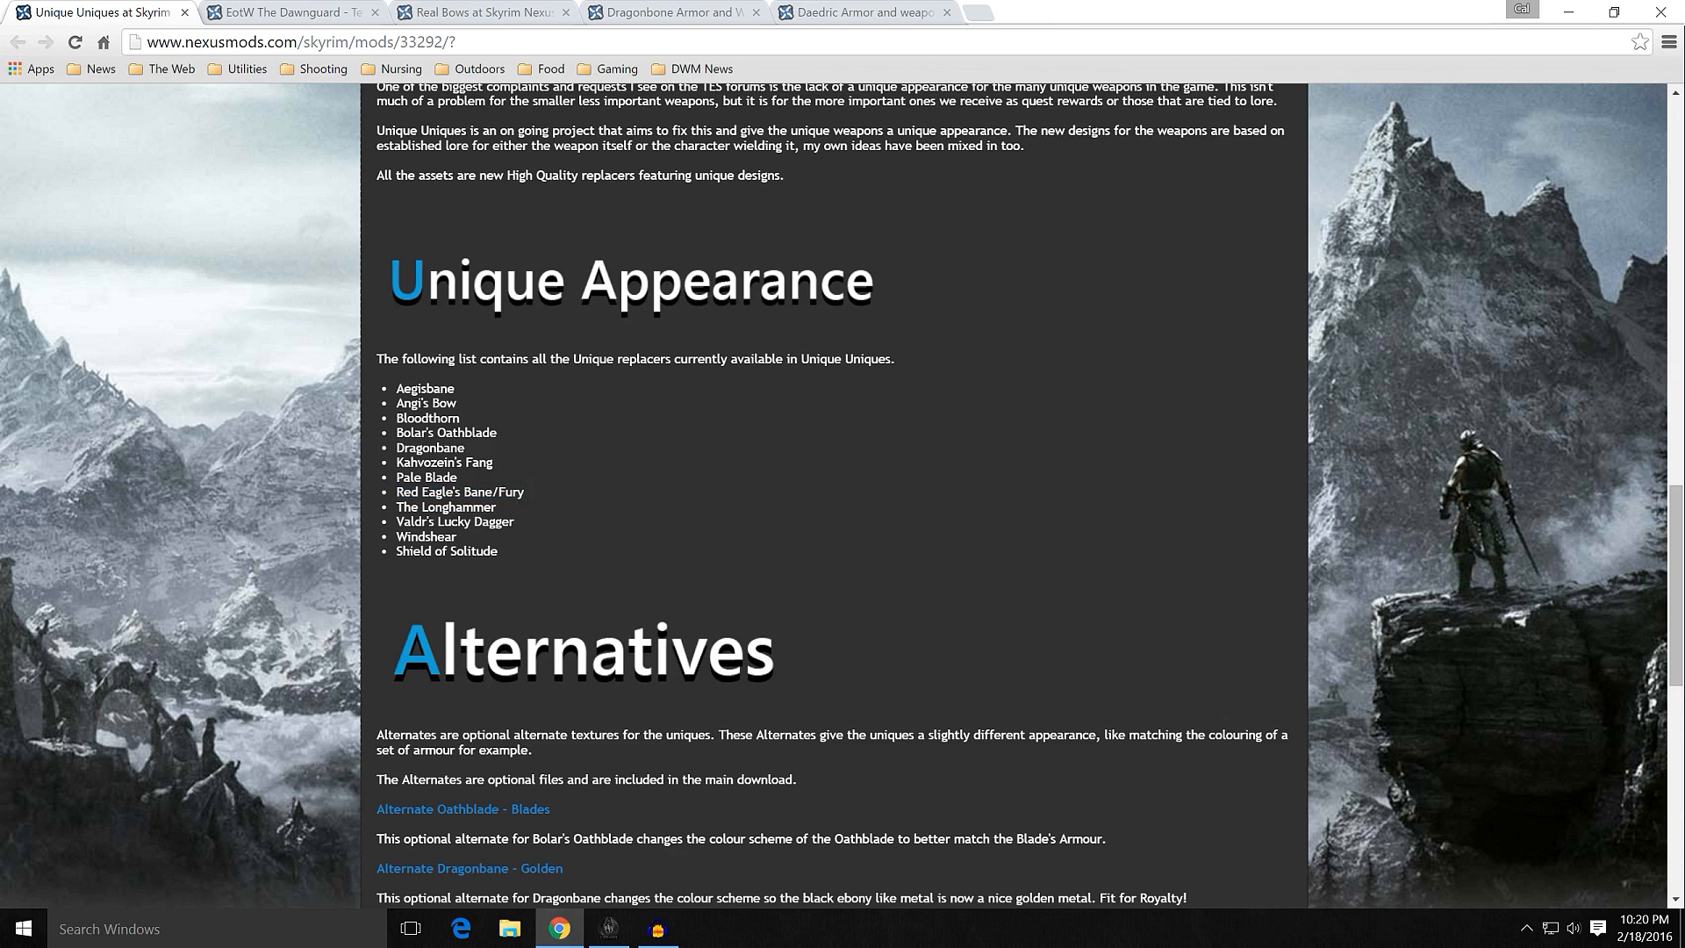
# Step: Browse the Unique Uniques image gallery, view the eagle-headed sword picture at full size, and return to the mod description
pyautogui.scroll(10, 372, 482)
pyautogui.scroll(3, 344, 481)
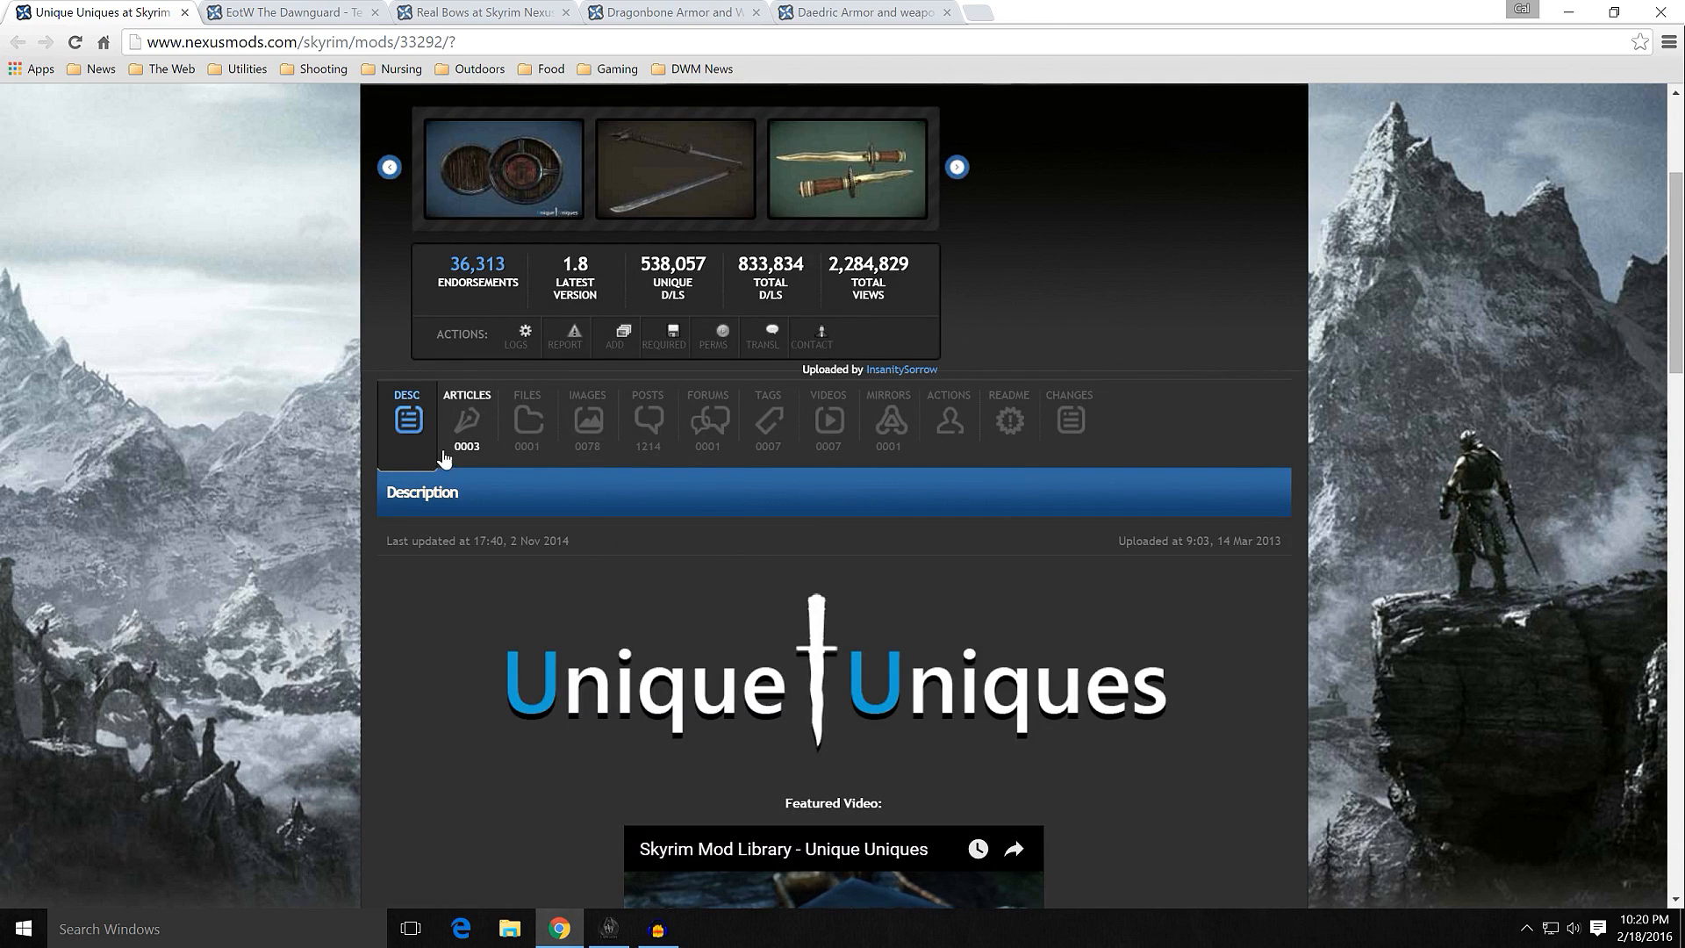
pyautogui.click(573, 439)
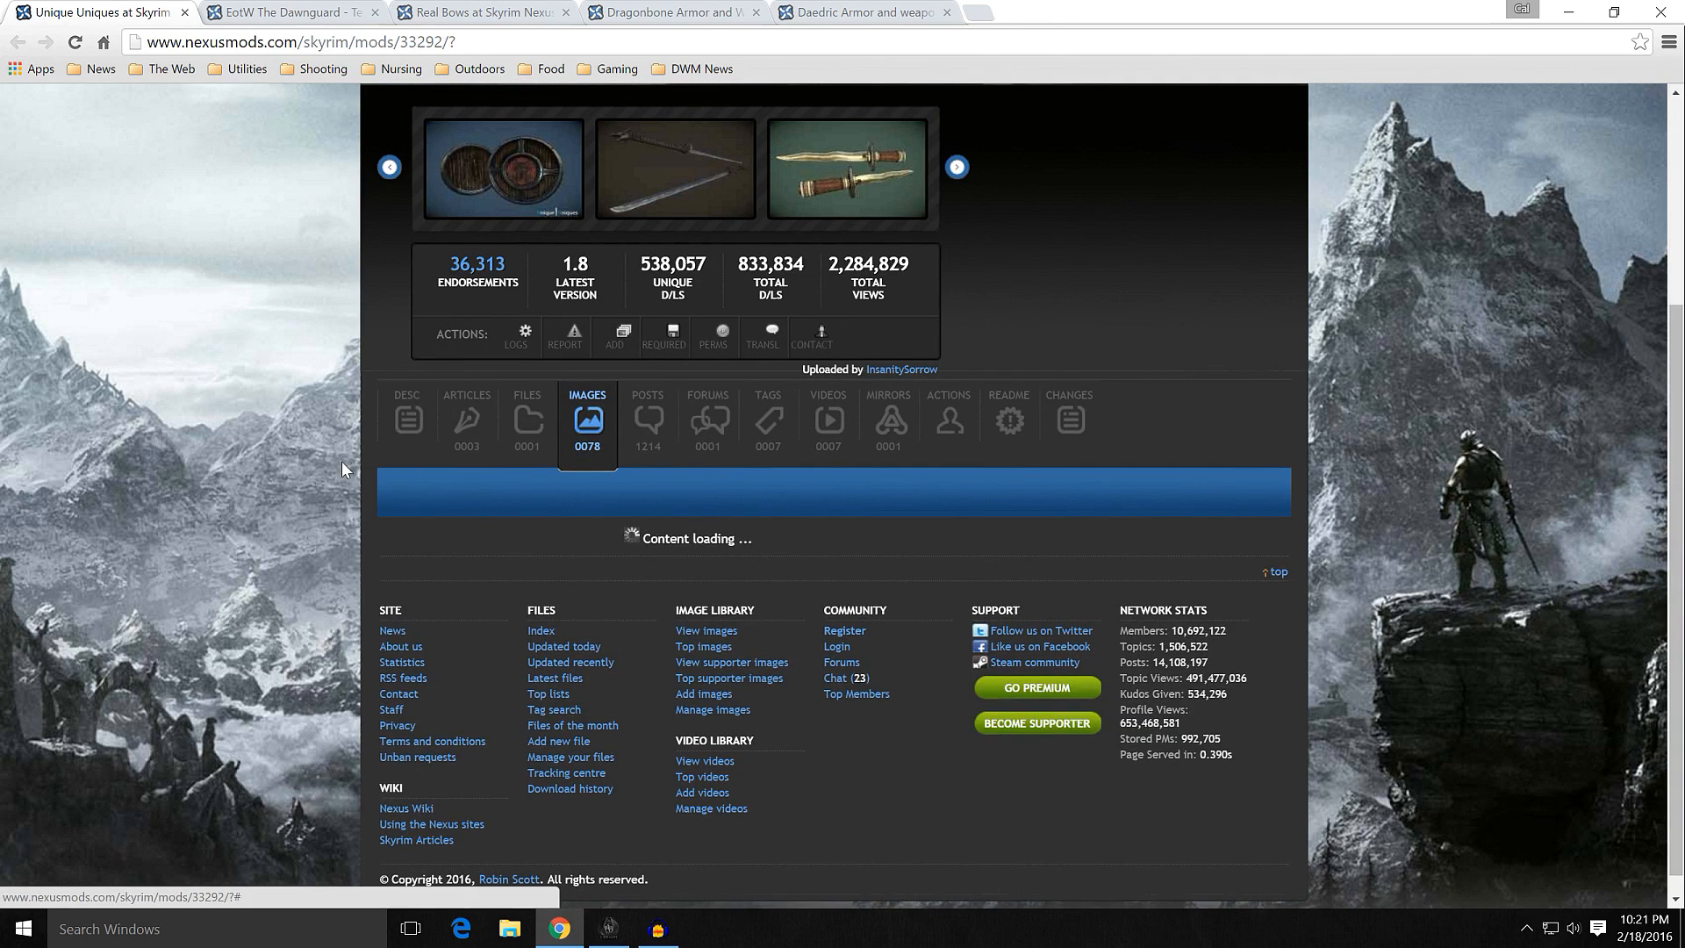
pyautogui.scroll(-3, 336, 463)
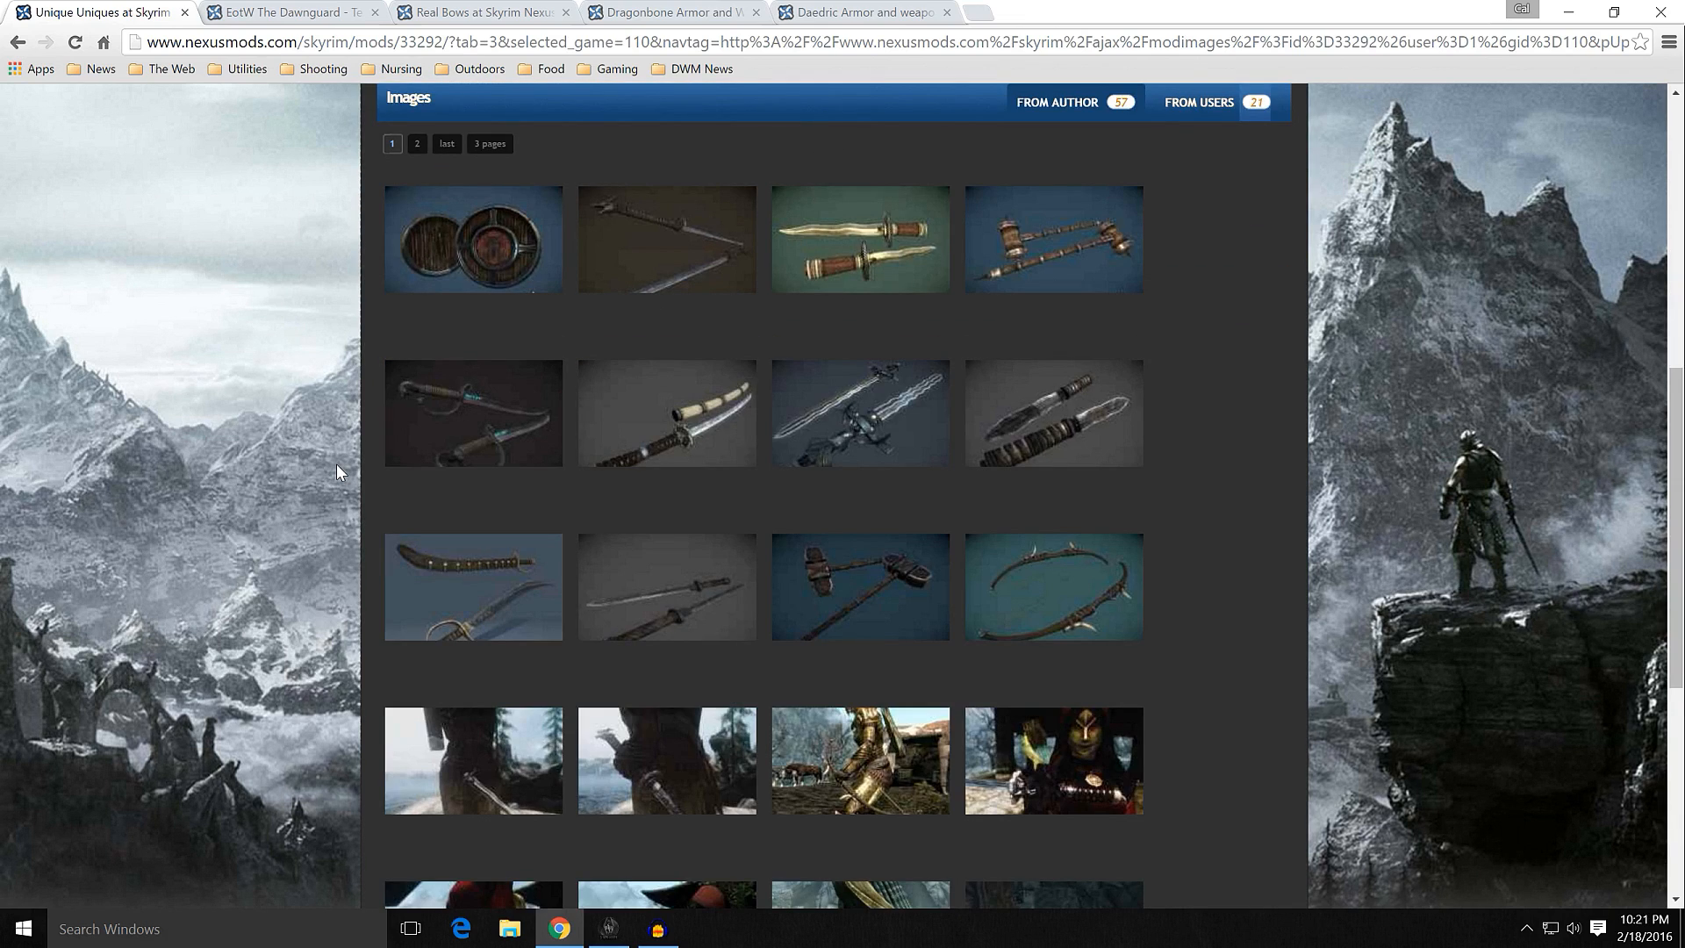
pyautogui.scroll(-1, 335, 463)
pyautogui.scroll(-2, 335, 463)
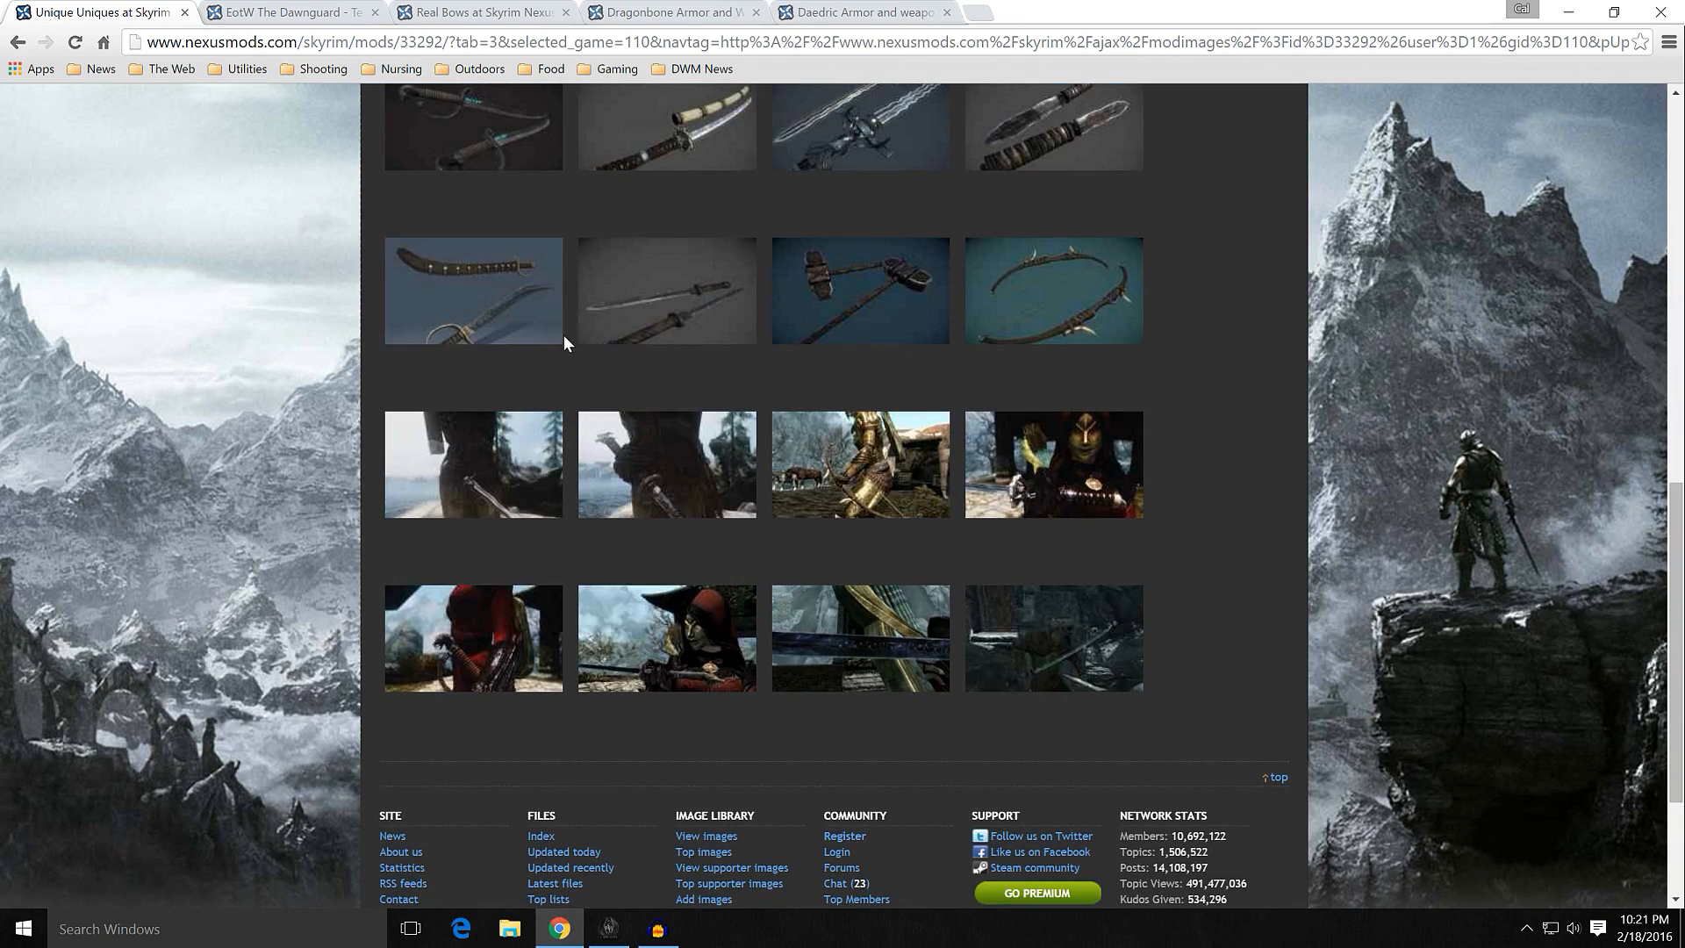
pyautogui.scroll(3, 363, 361)
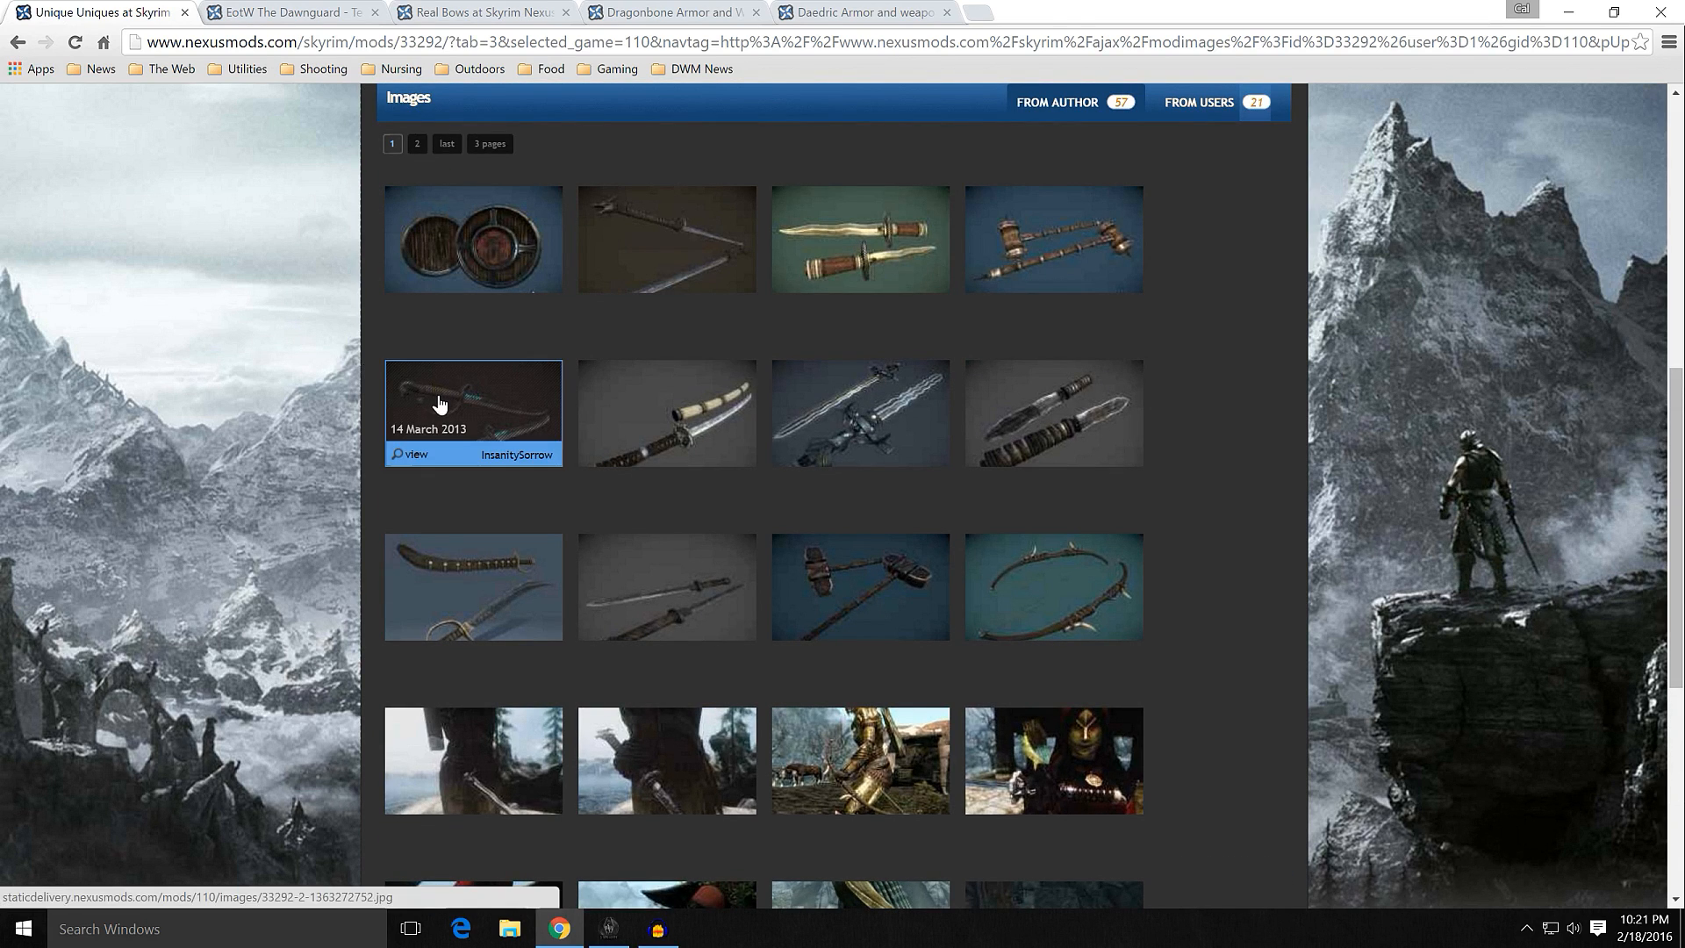
pyautogui.click(440, 404)
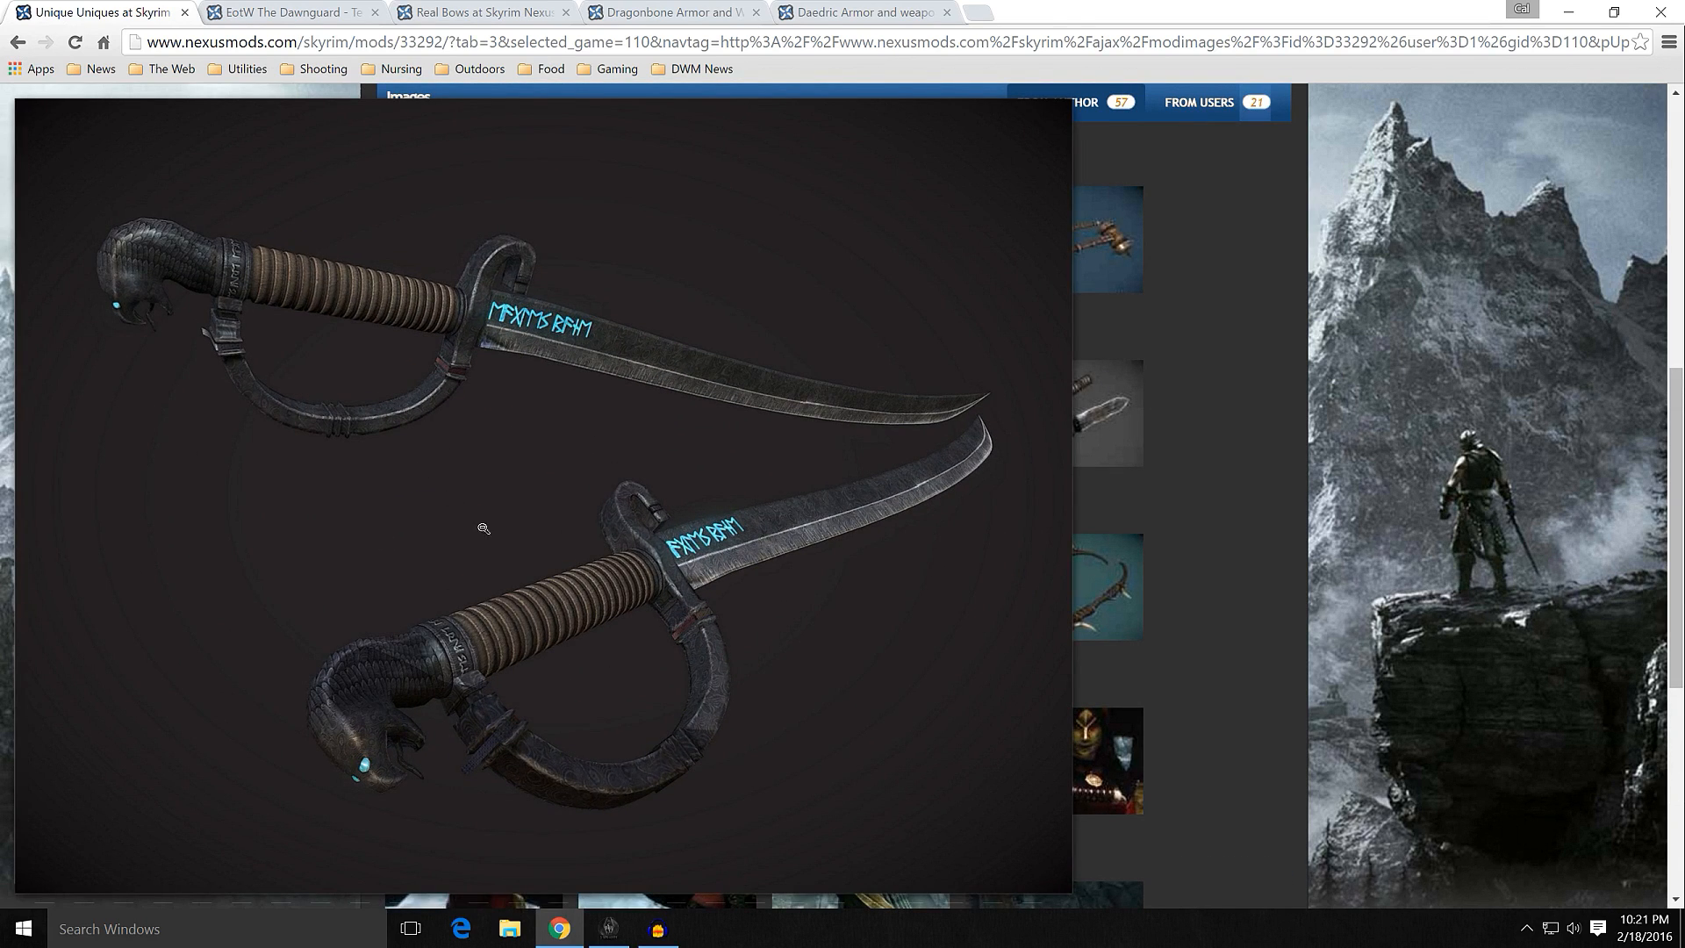
pyautogui.click(419, 434)
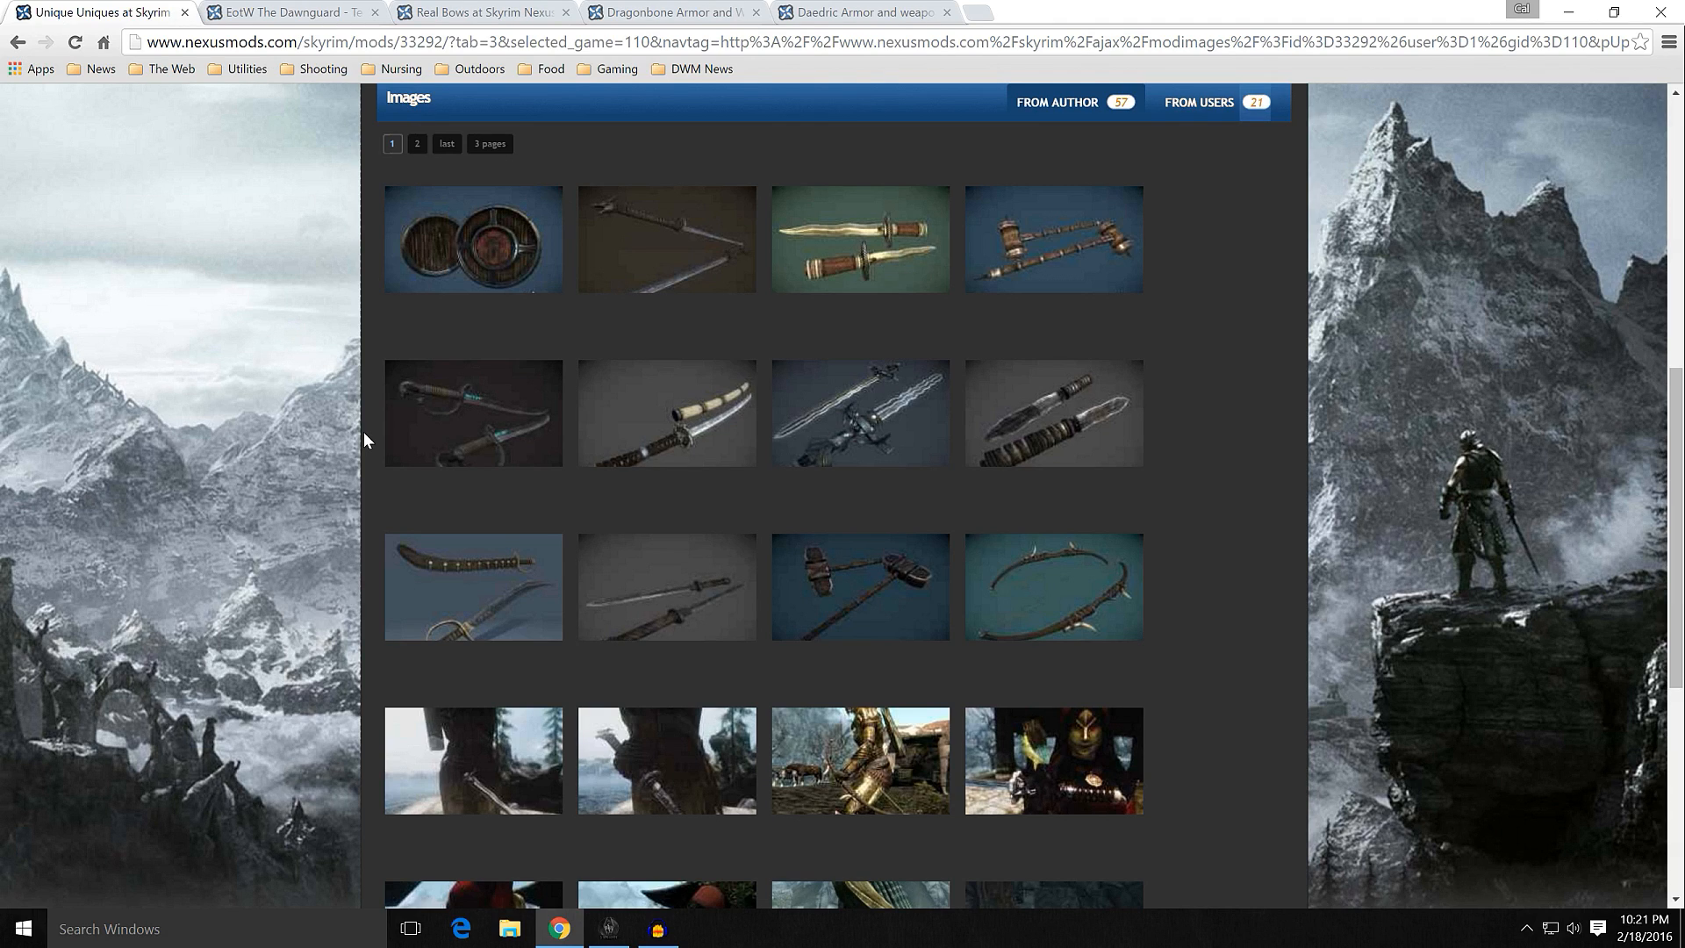
pyautogui.scroll(3, 365, 436)
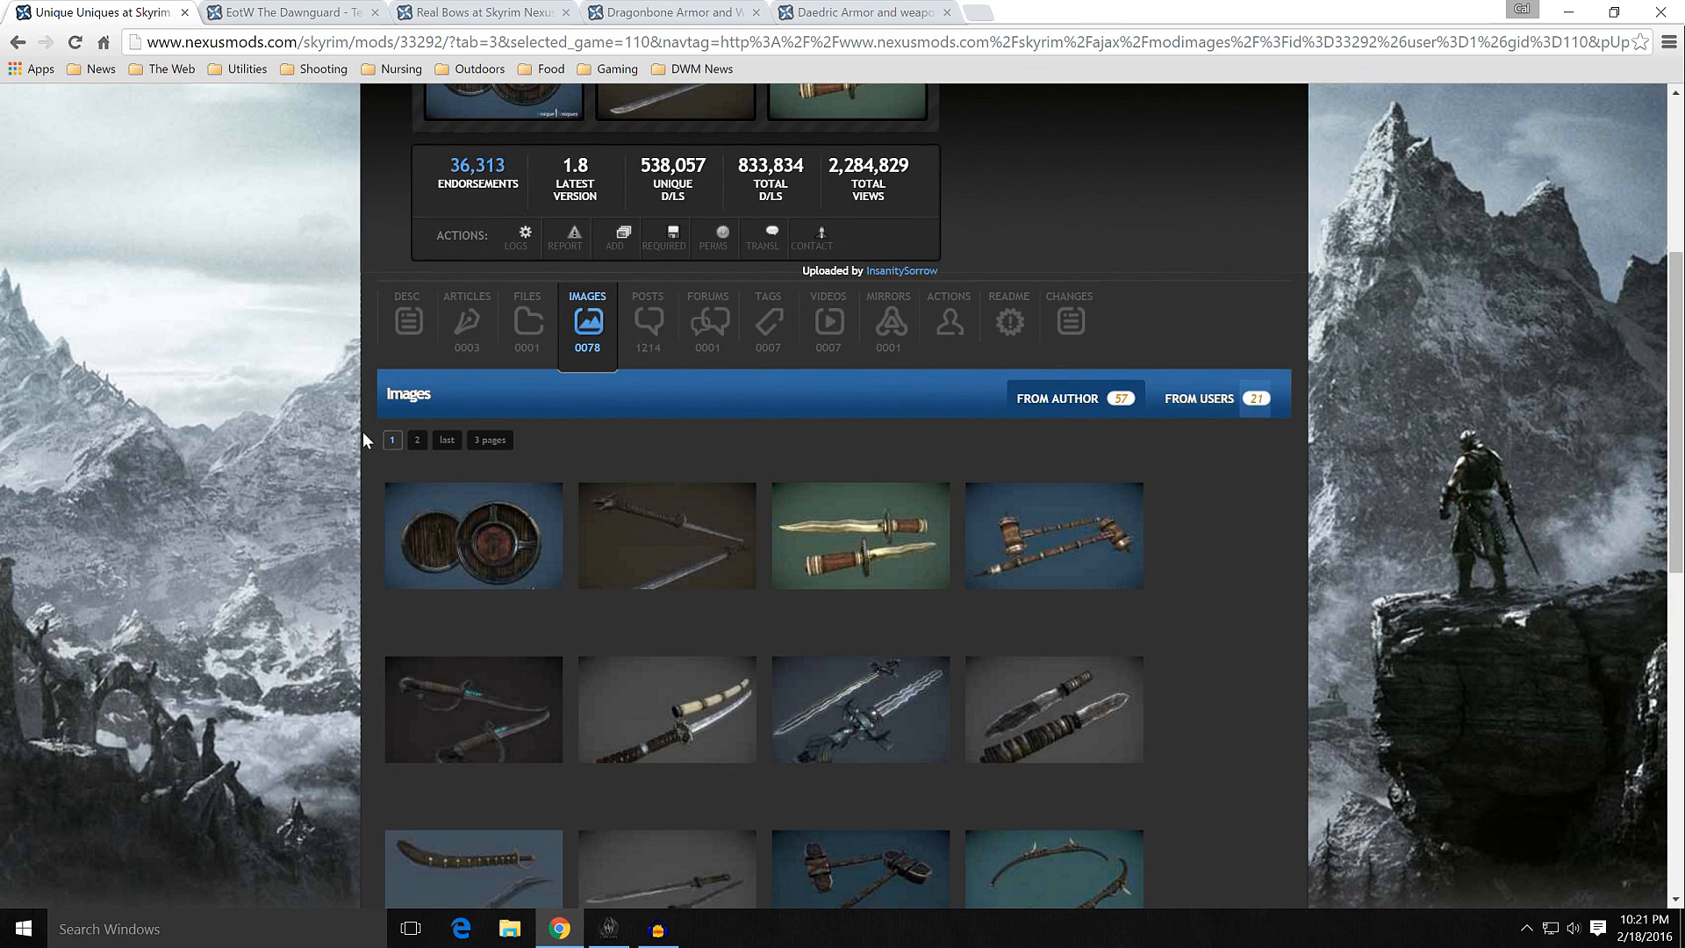
pyautogui.click(17, 43)
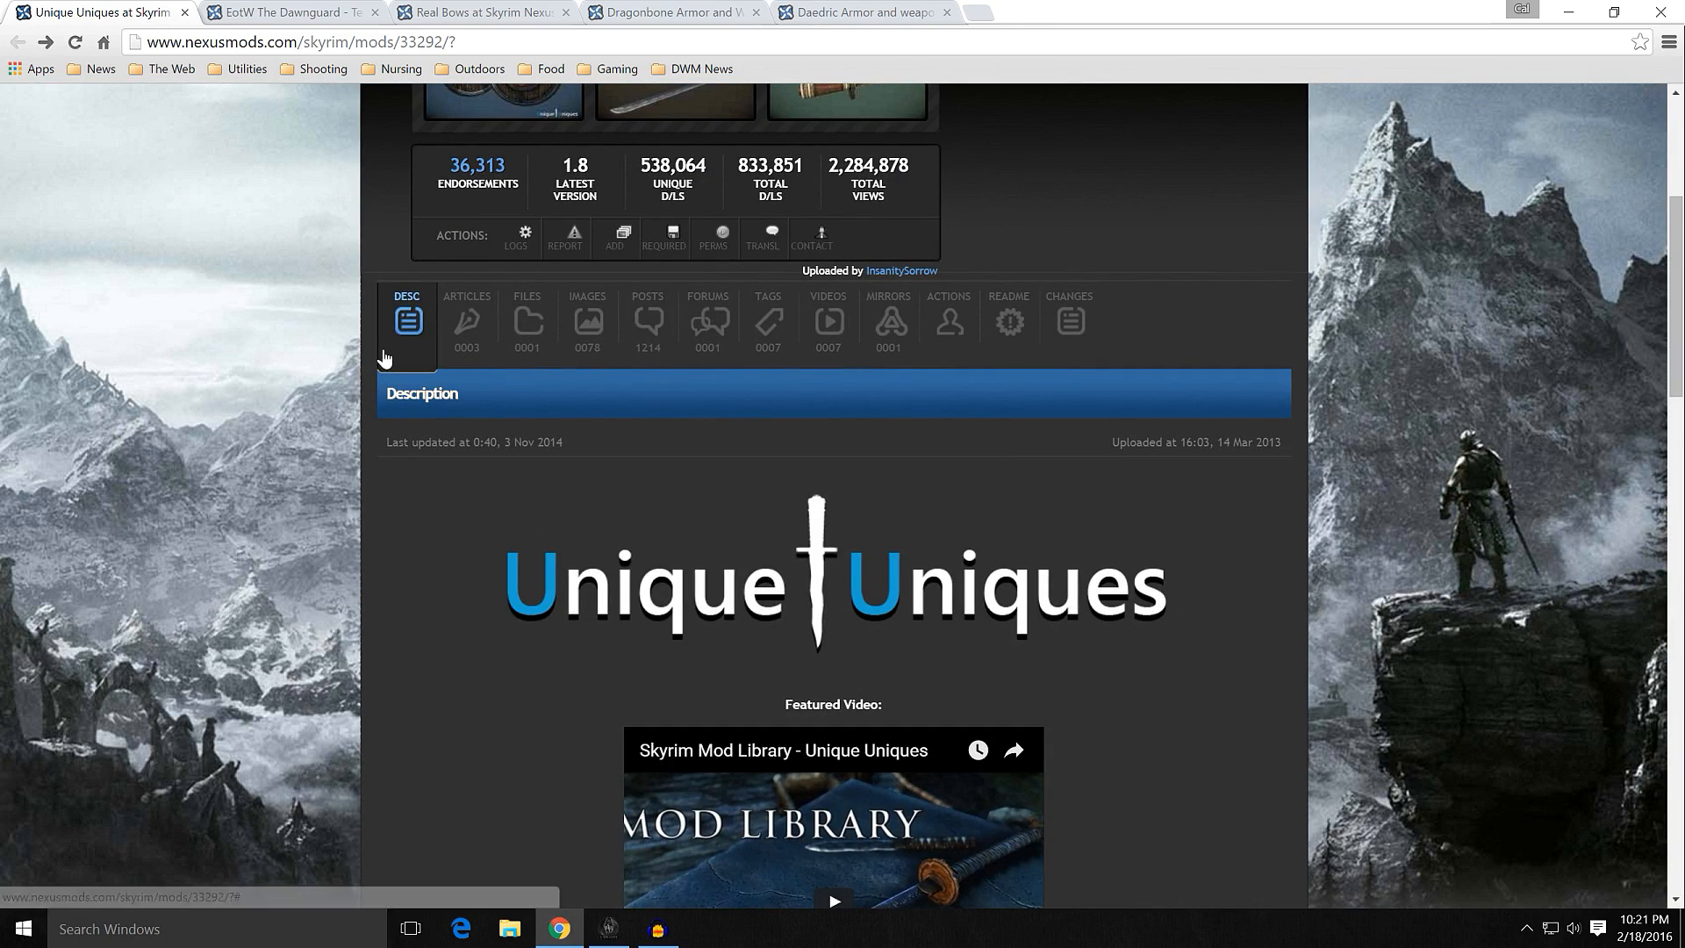
# Step: Show the Unique Uniques files page, switch to Mod Organizer and install Unique Uniques with the Alternate Oathblade - Blades option
pyautogui.click(512, 324)
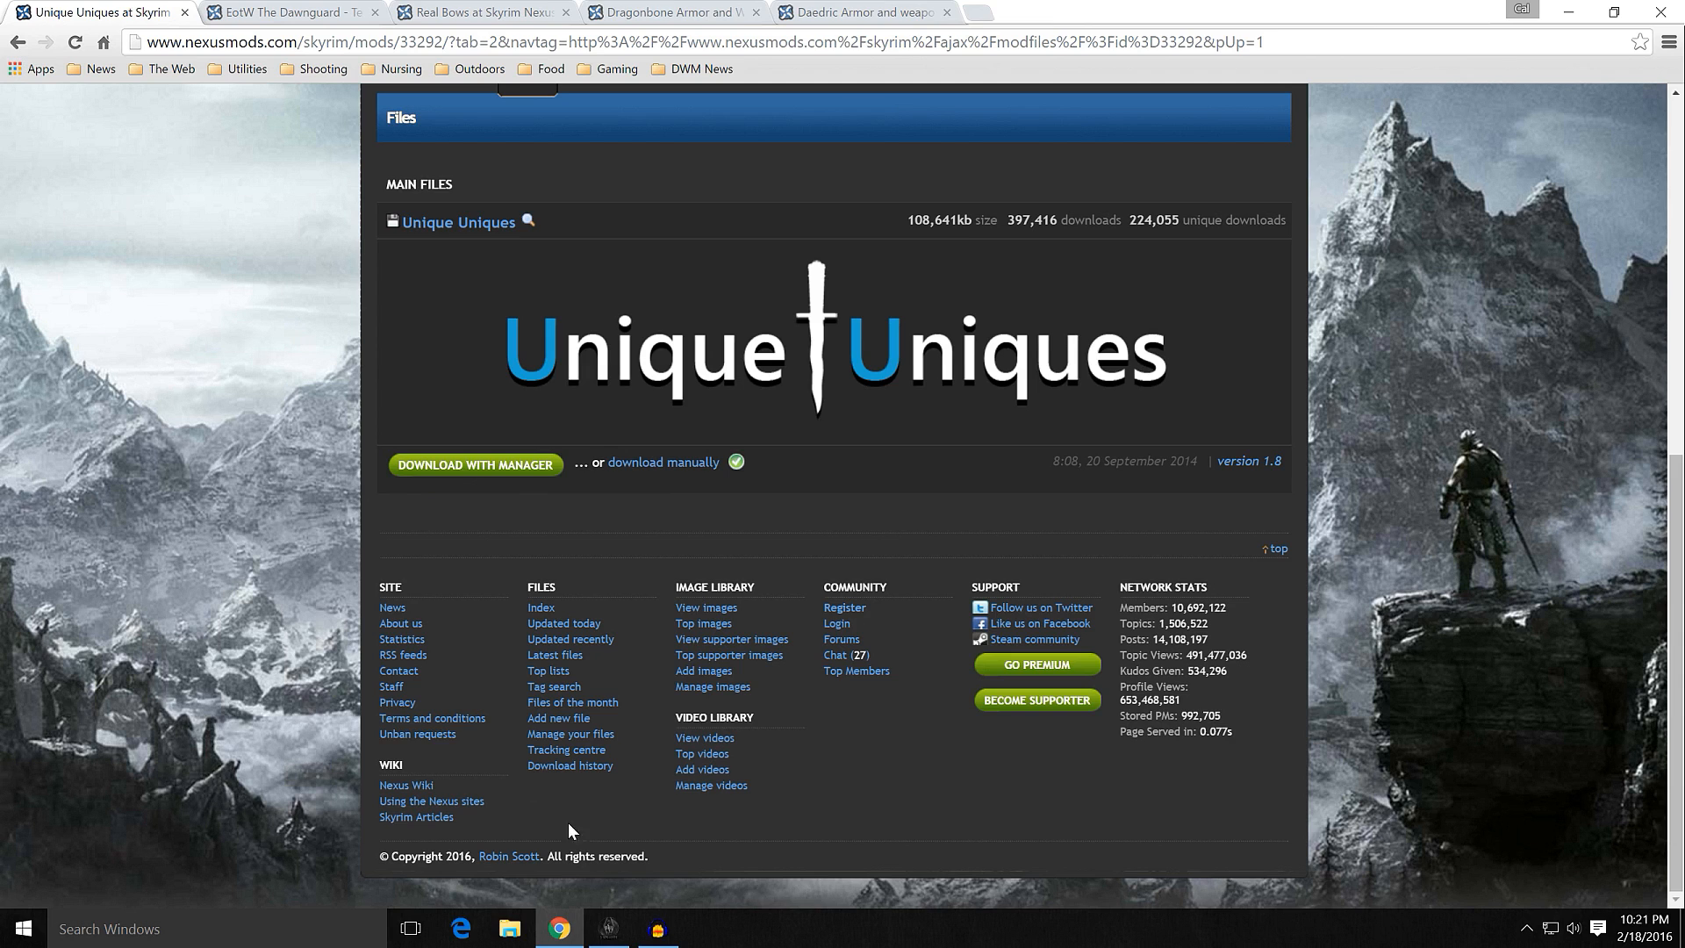
pyautogui.click(609, 929)
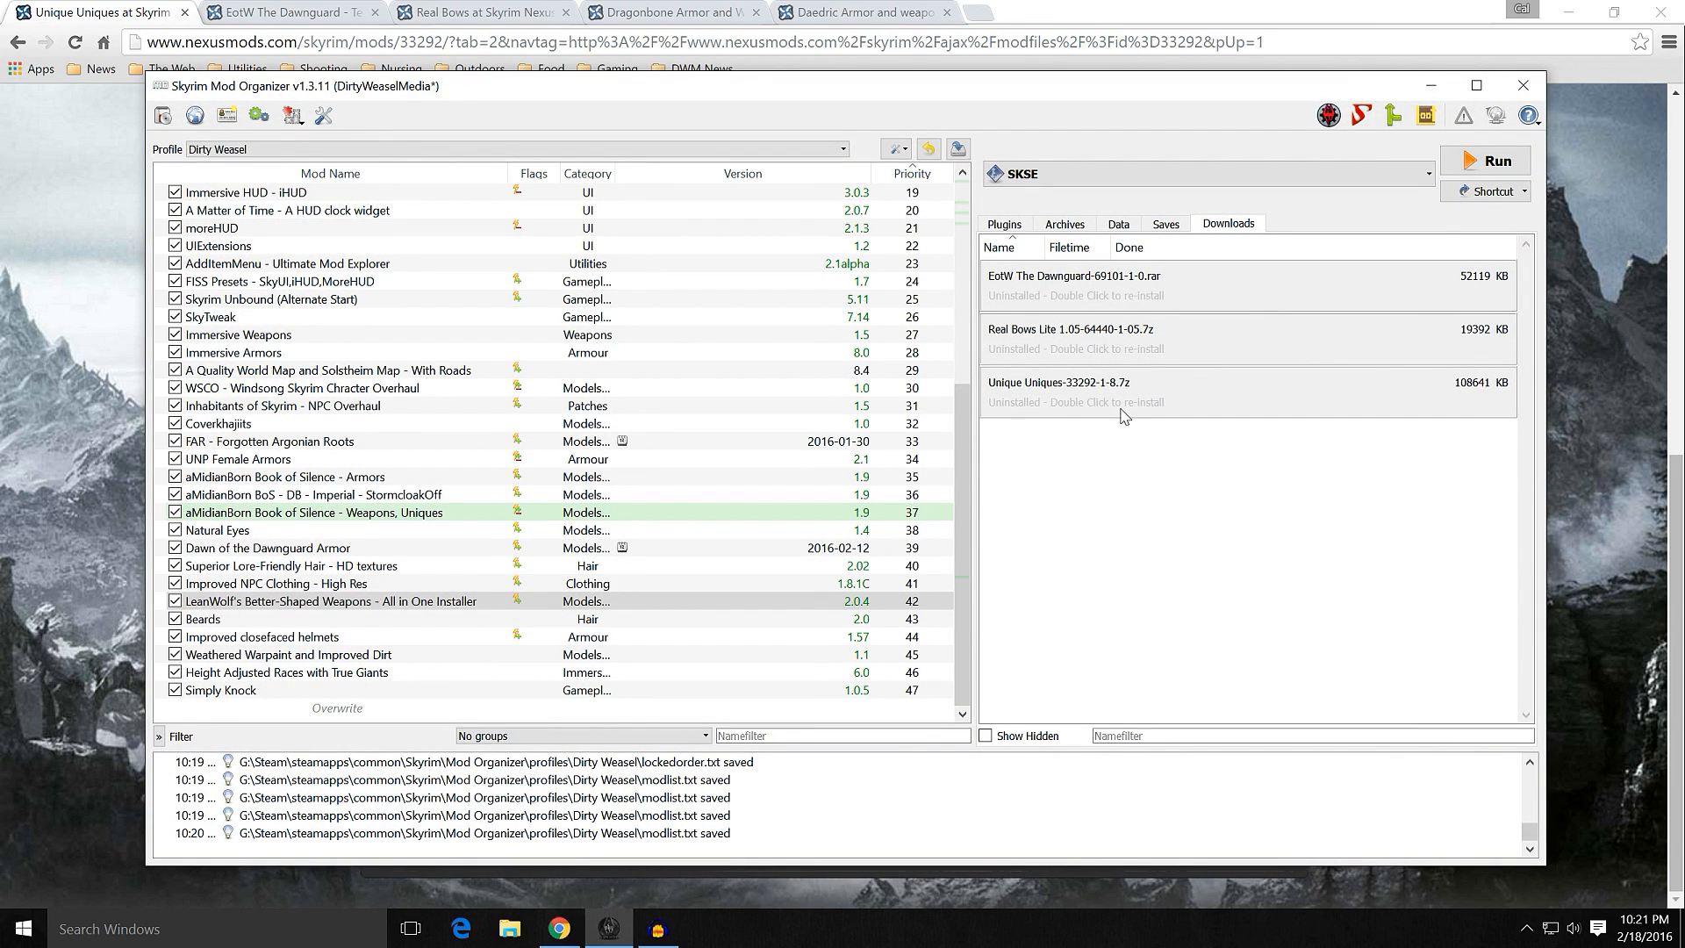
pyautogui.doubleClick(1120, 404)
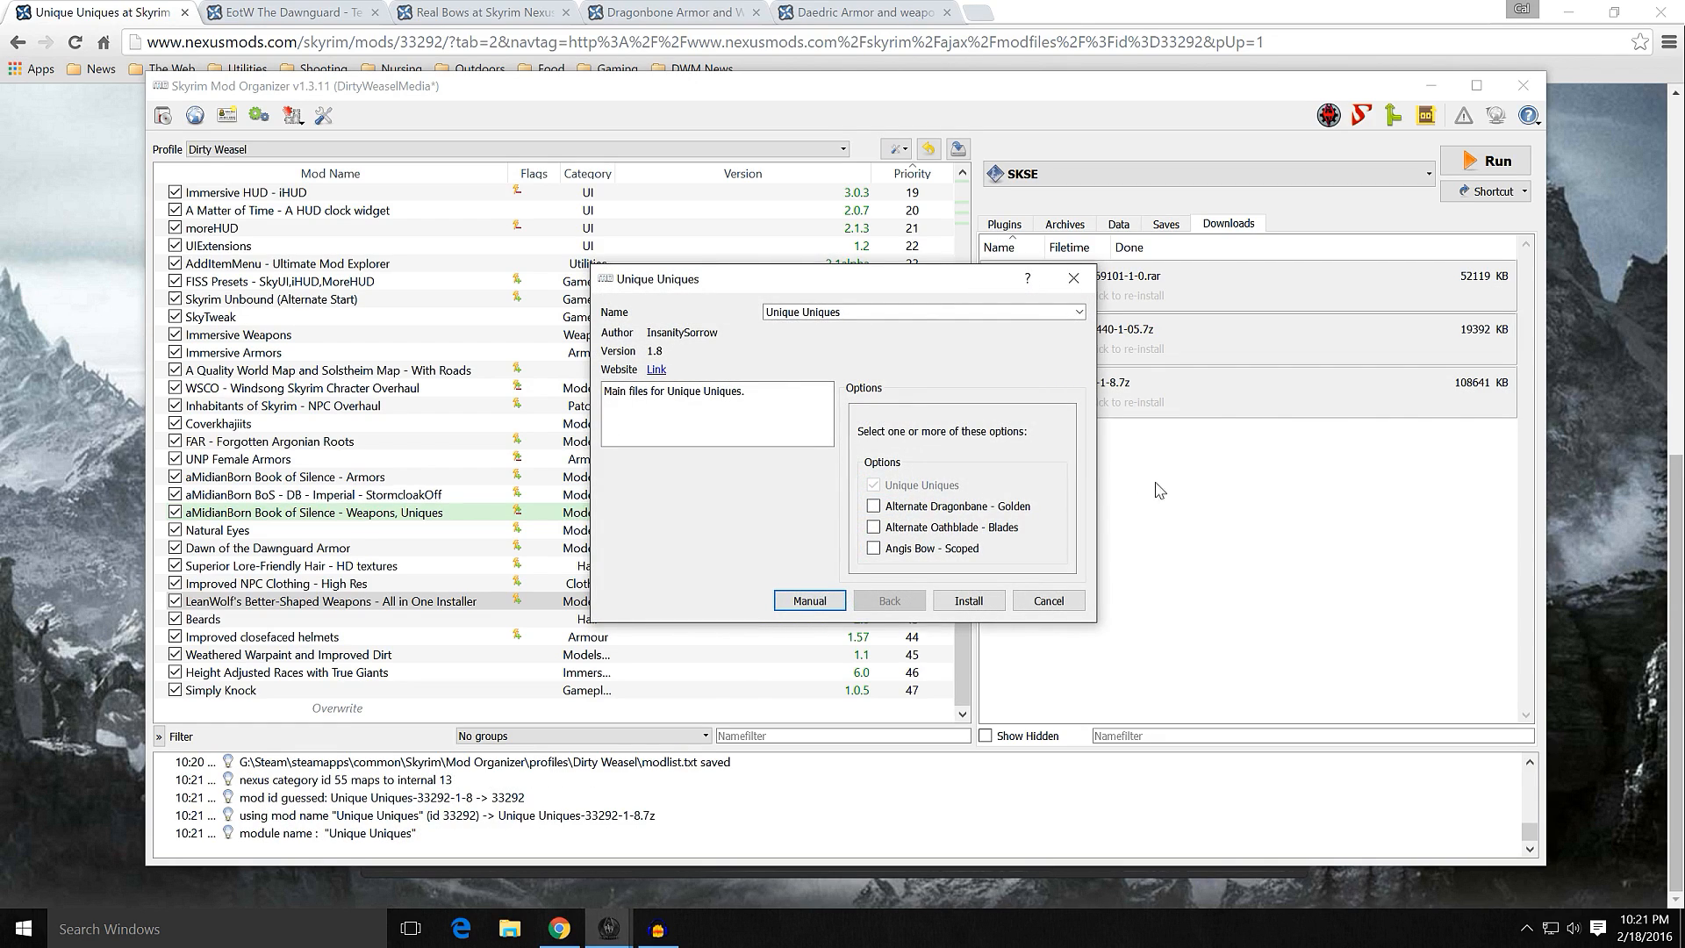
pyautogui.moveTo(1010, 506)
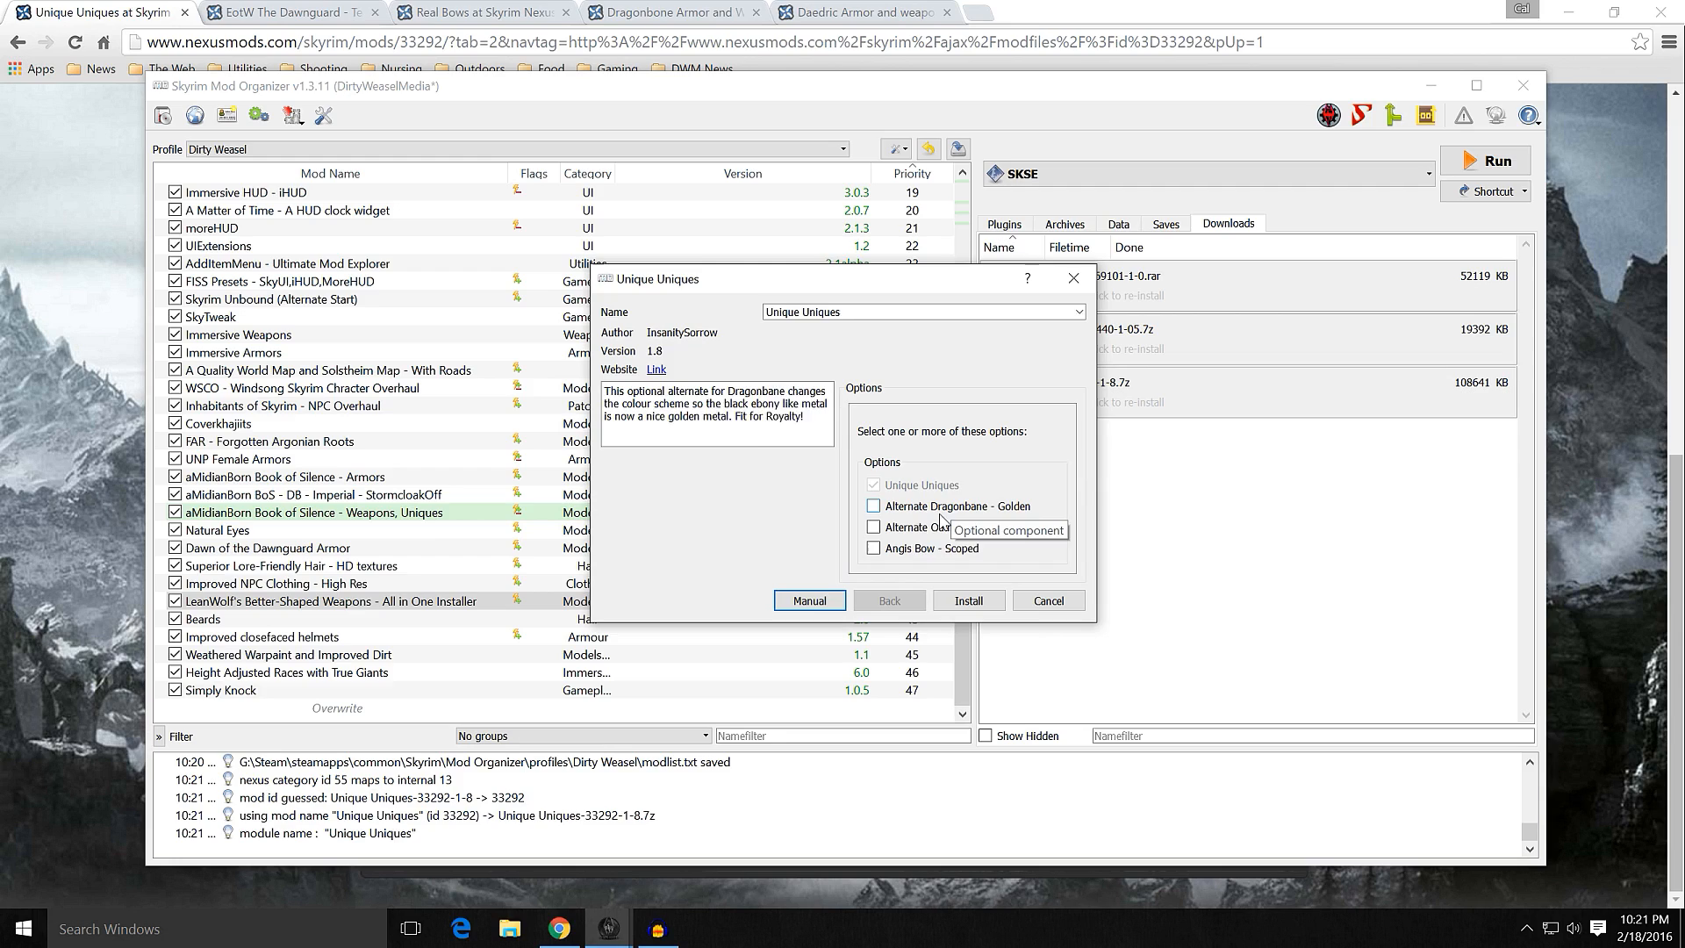
pyautogui.moveTo(907, 535)
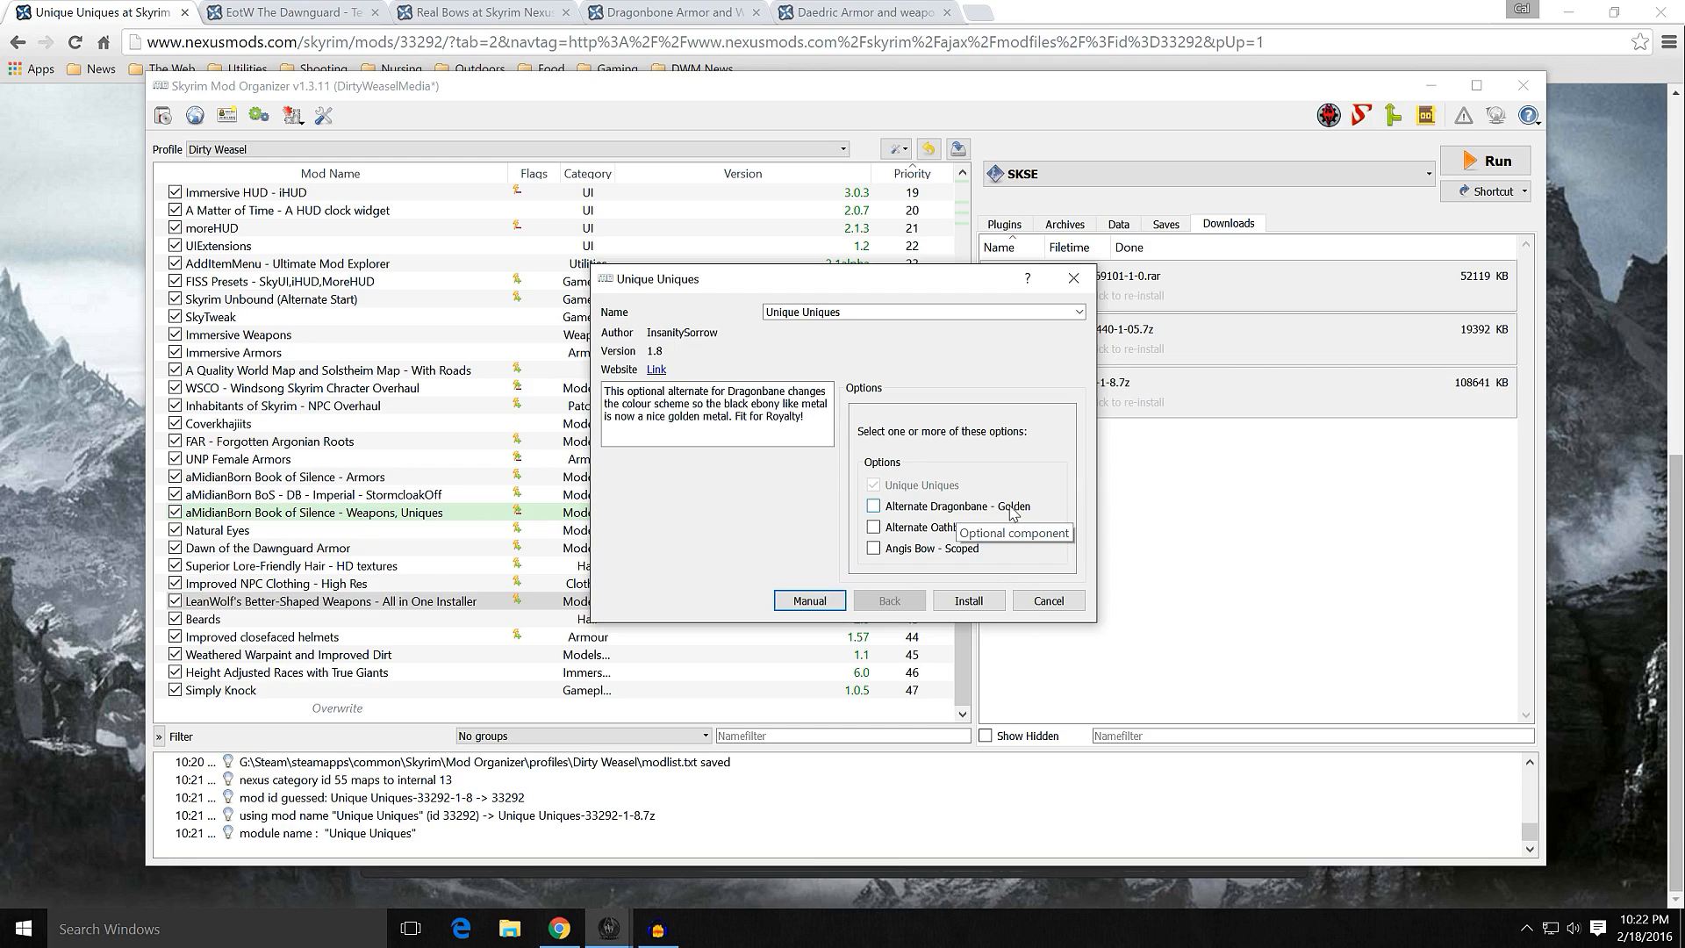
pyautogui.click(919, 530)
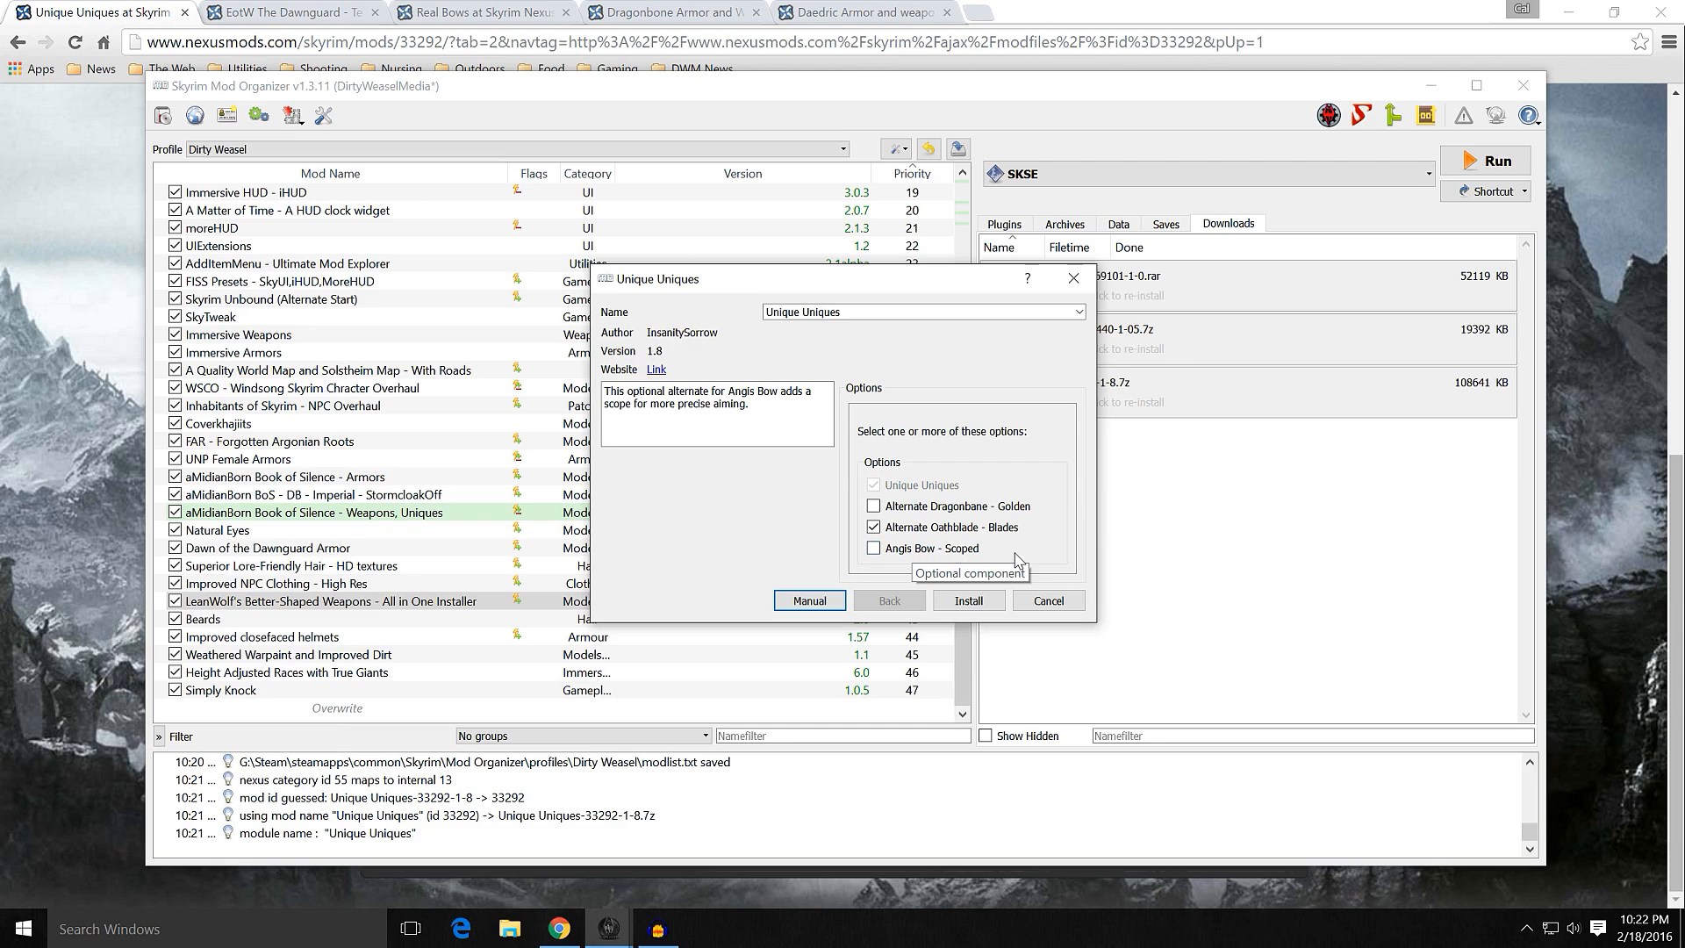
pyautogui.click(963, 604)
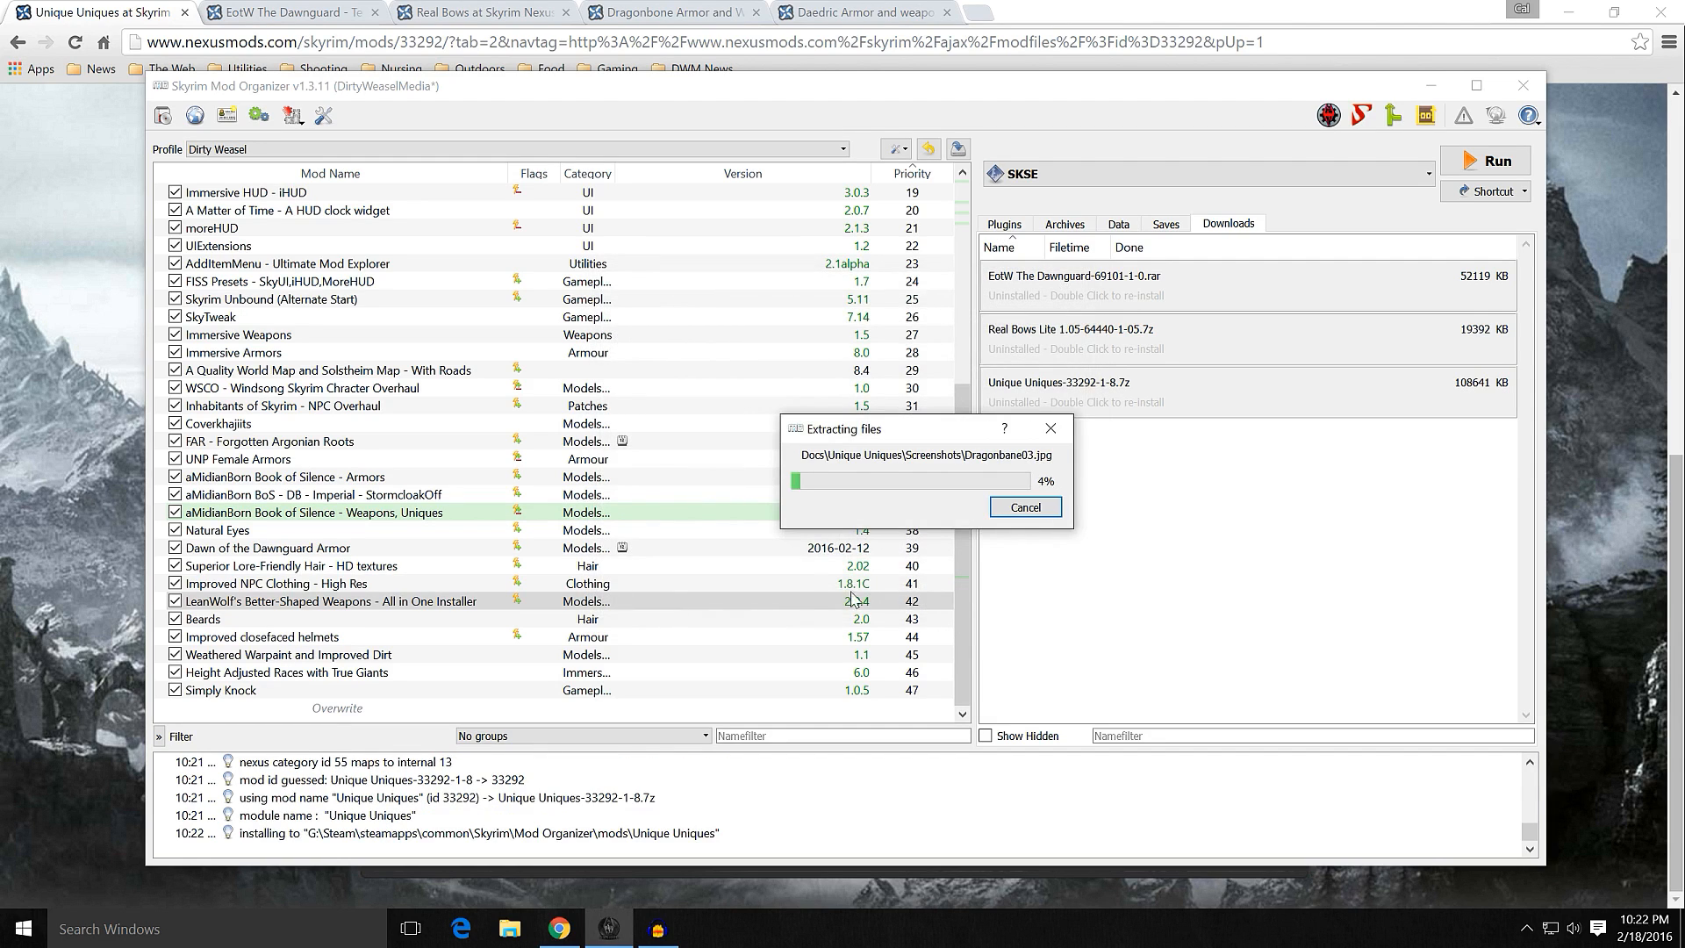
# Step: Enable Unique Uniques in the mod list and check Unique Uniques.esp in the plugin load order
pyautogui.click(175, 690)
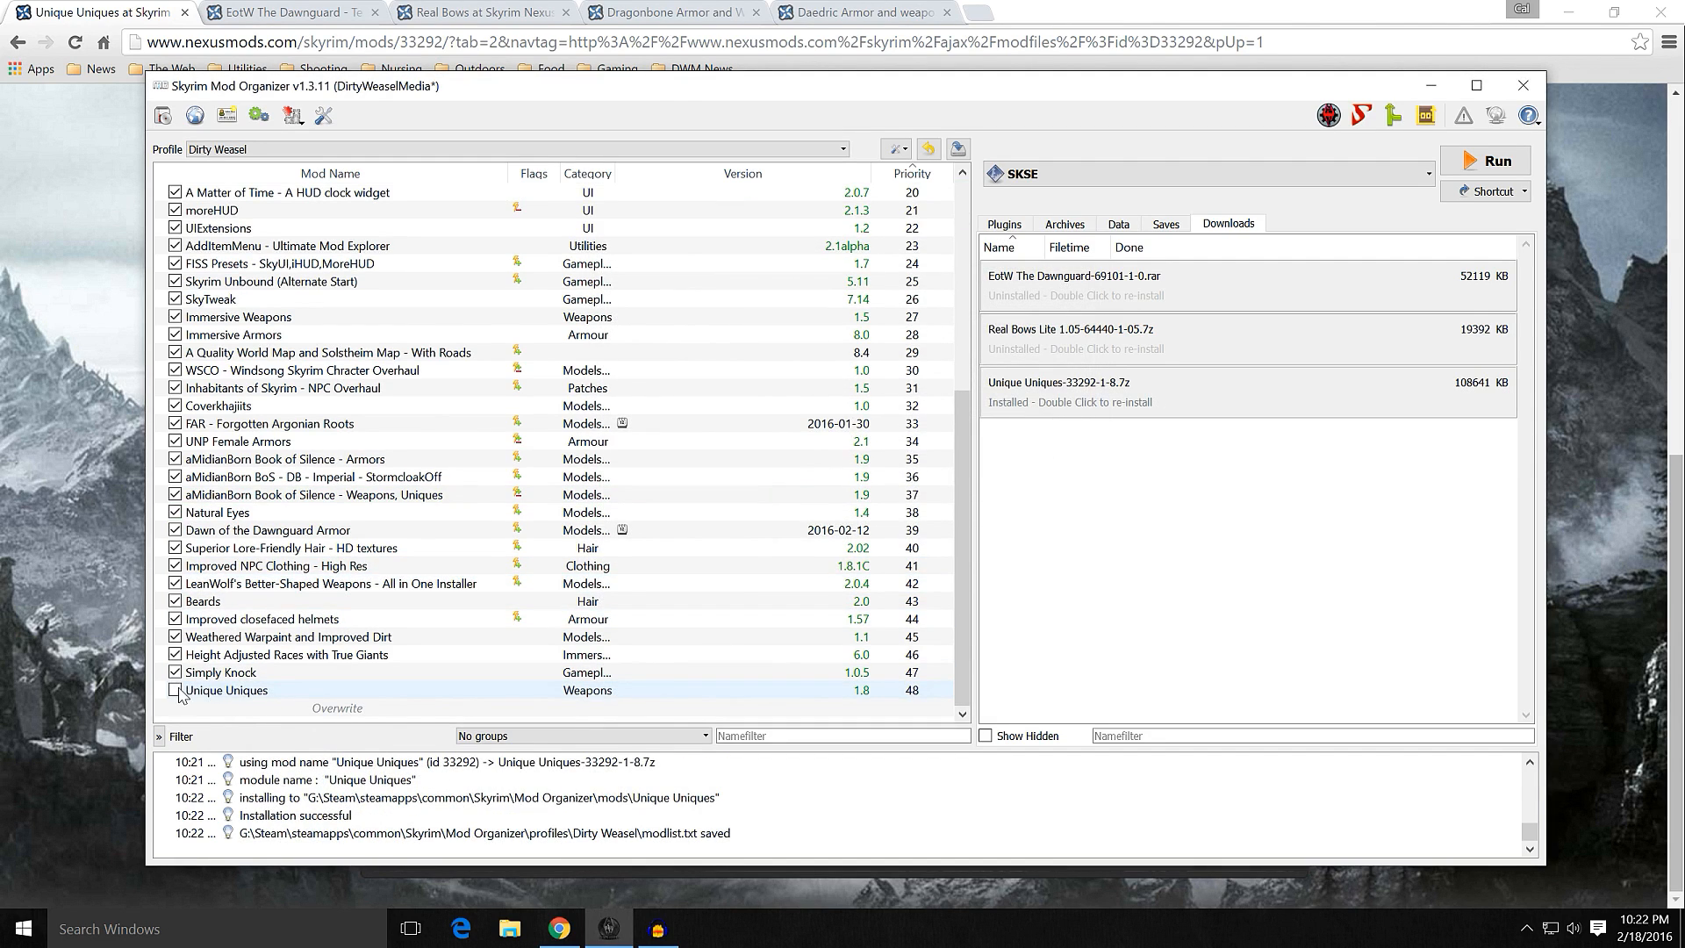
pyautogui.click(990, 227)
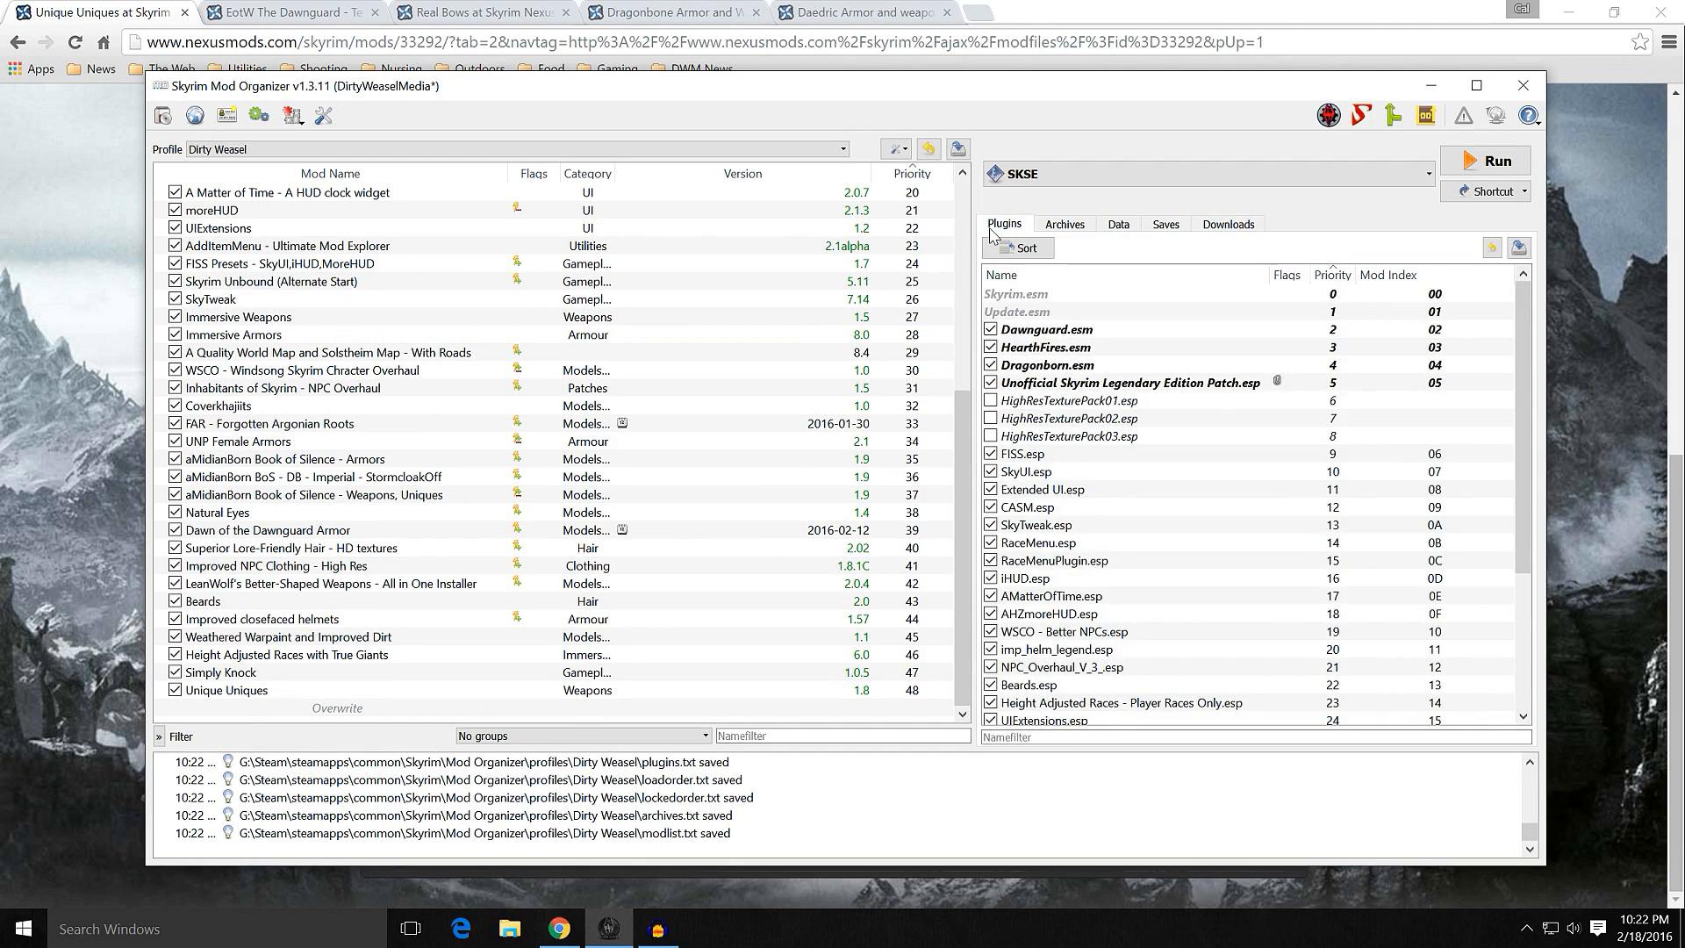
pyautogui.scroll(-4, 1193, 555)
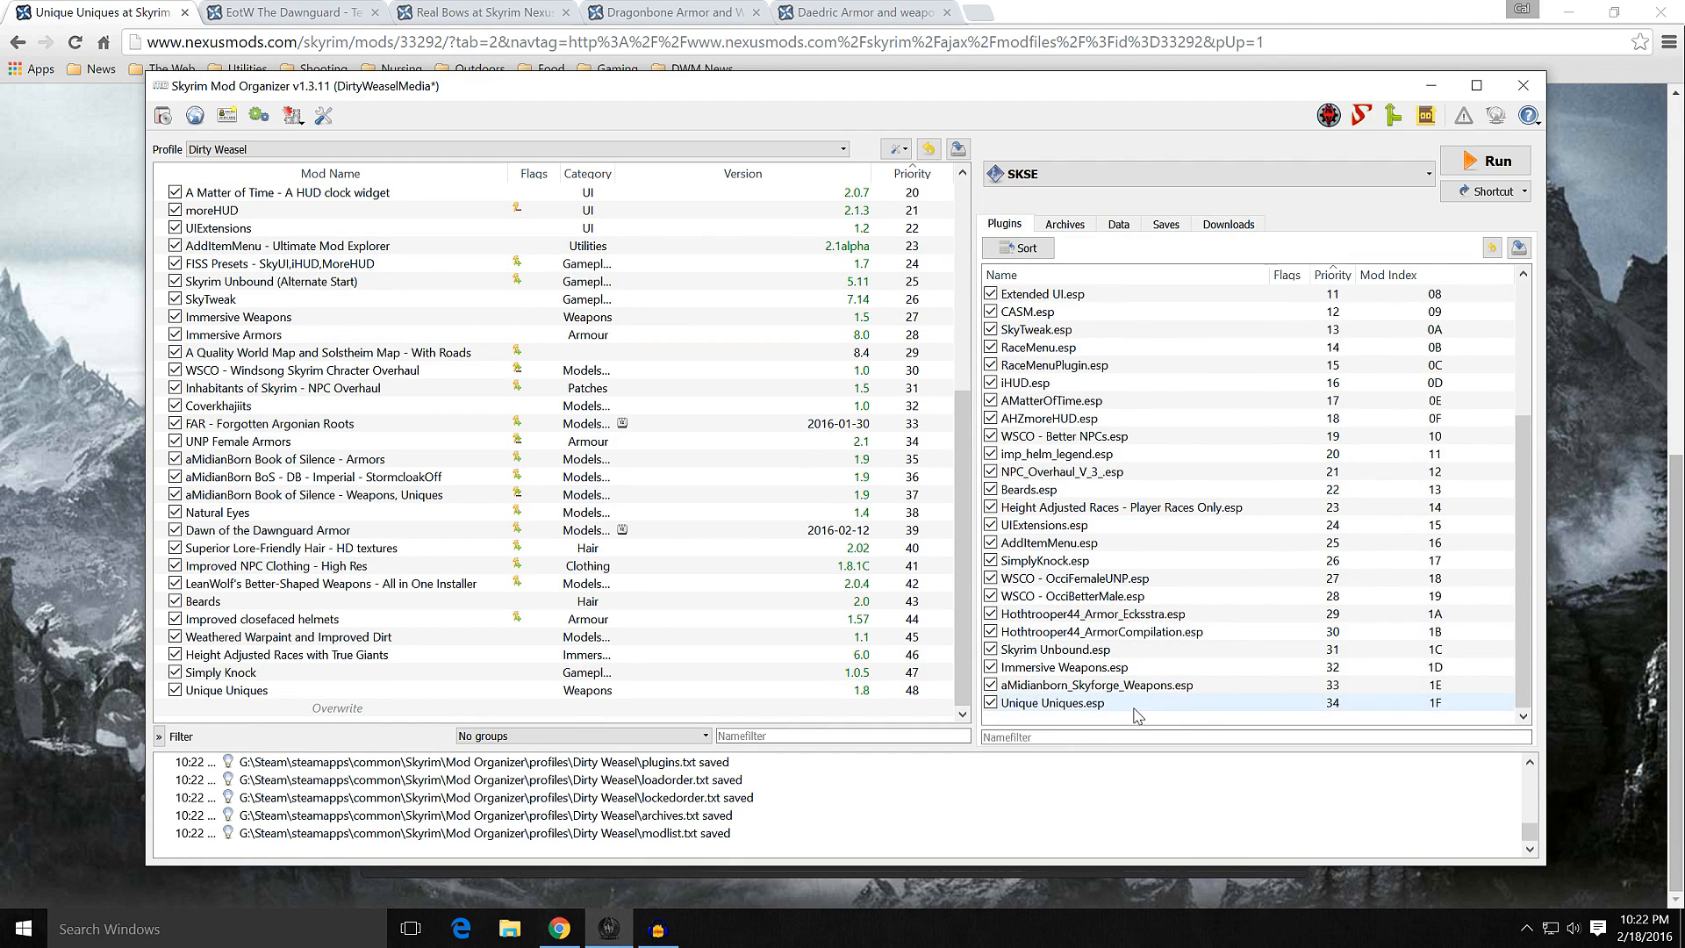
pyautogui.moveTo(1135, 715)
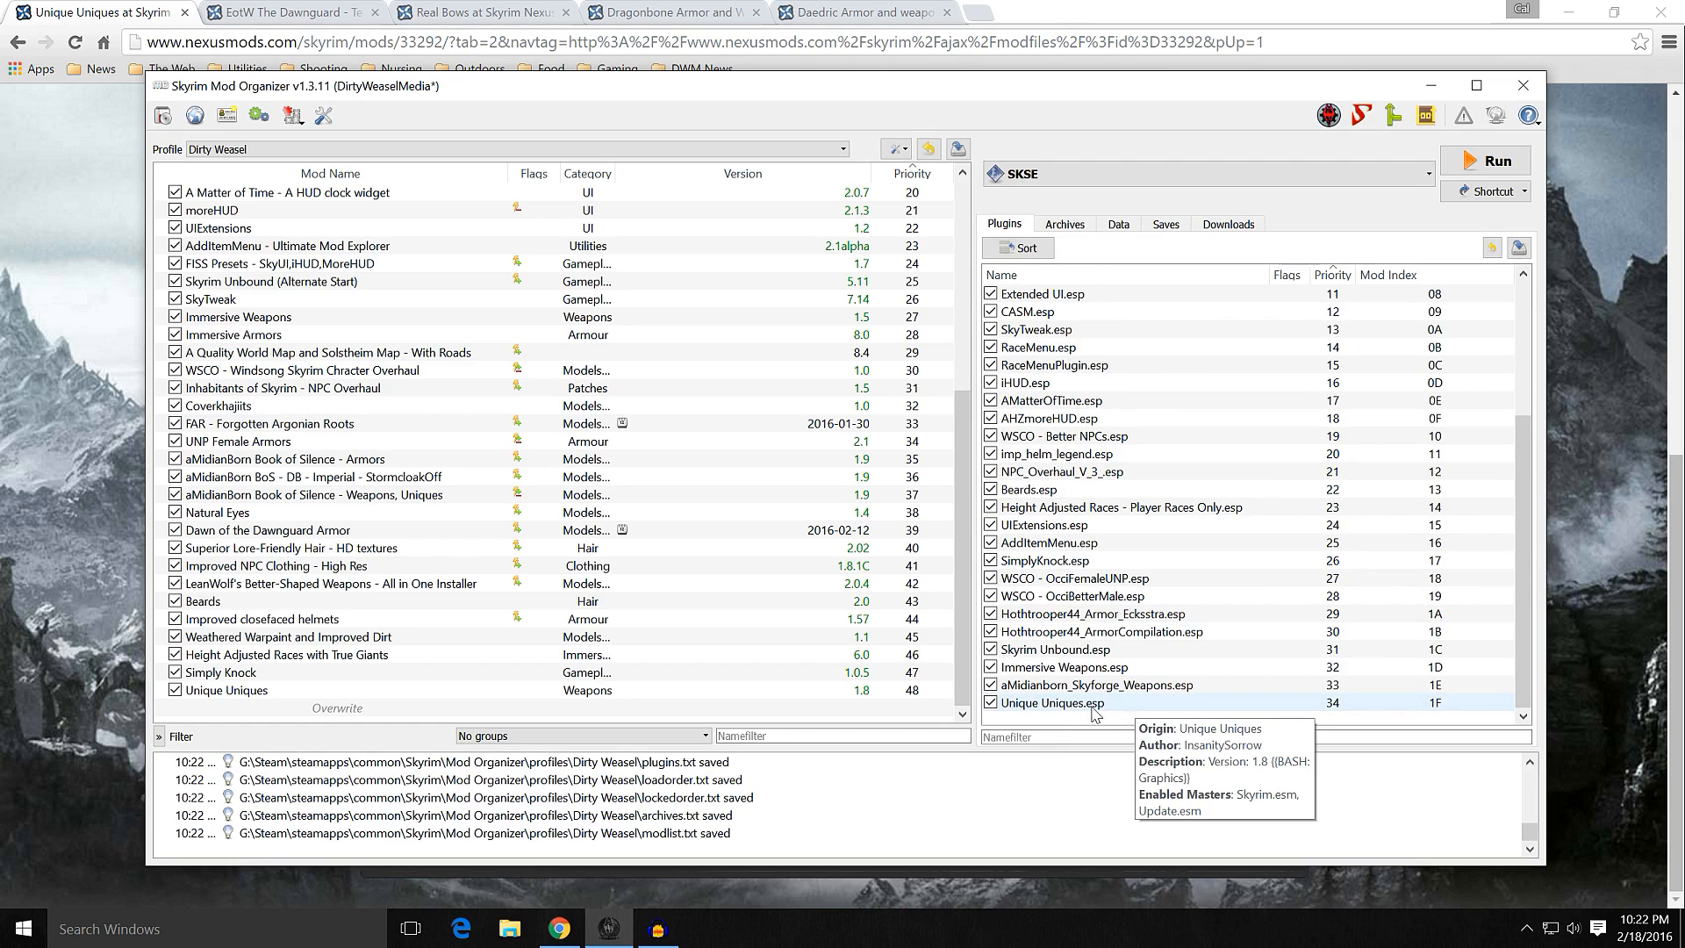
# Step: Inspect the installed file tree of Unique Uniques, including its Docs and Textures folders, and close the mod information
pyautogui.click(467, 691)
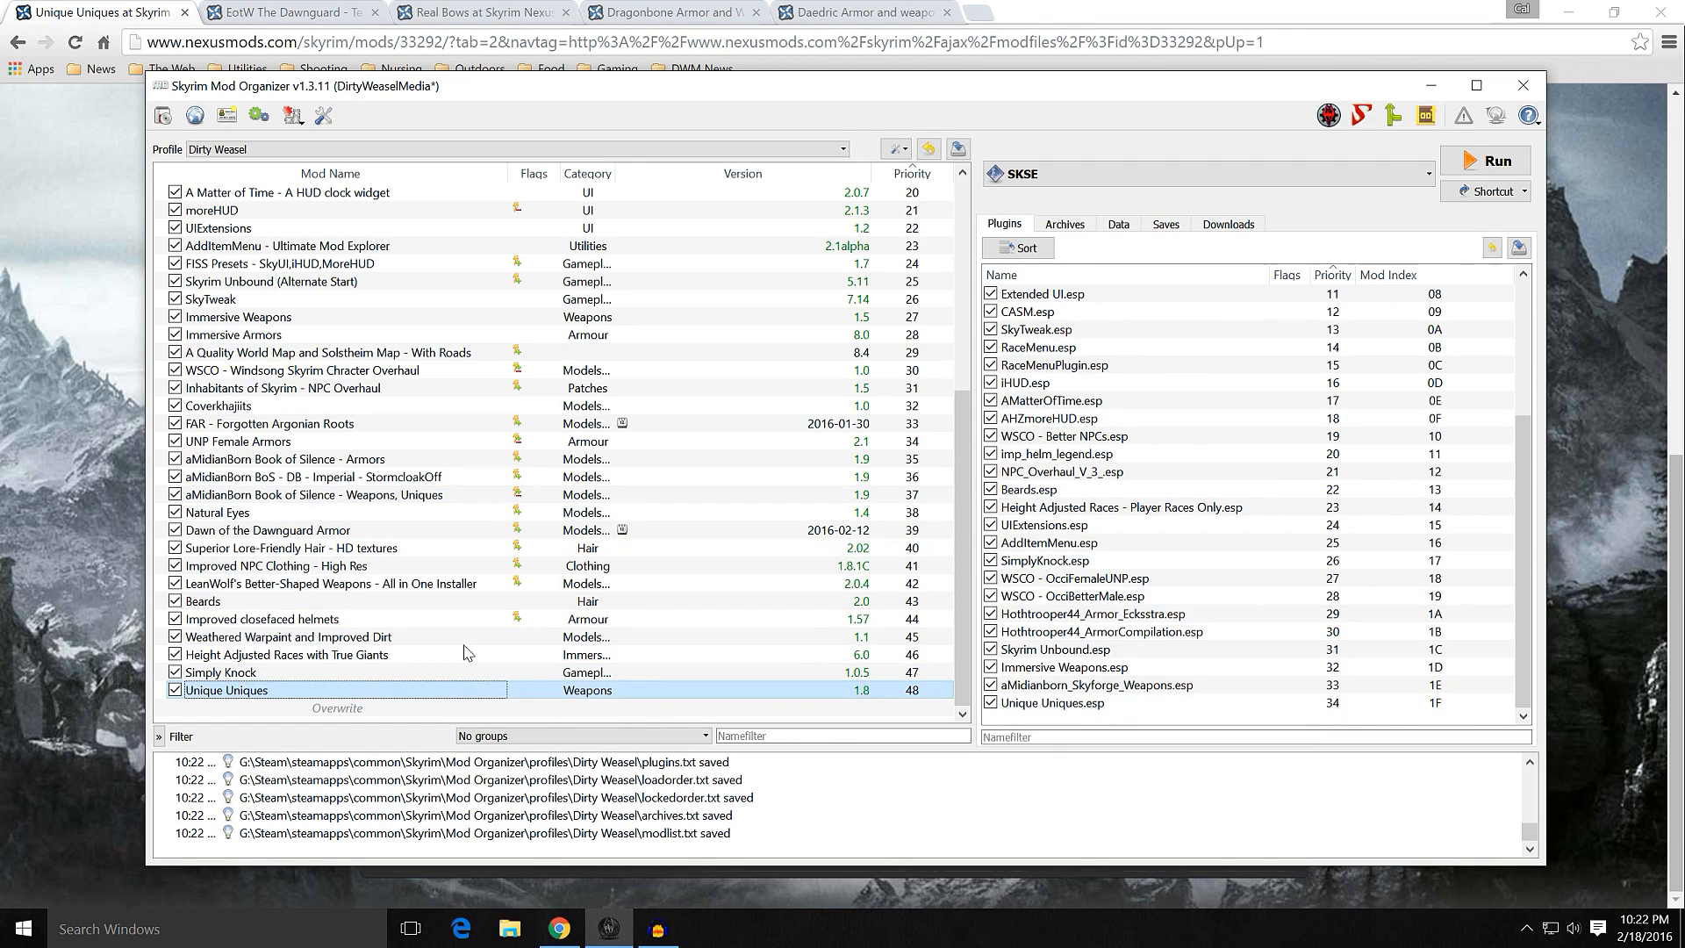
pyautogui.doubleClick(293, 691)
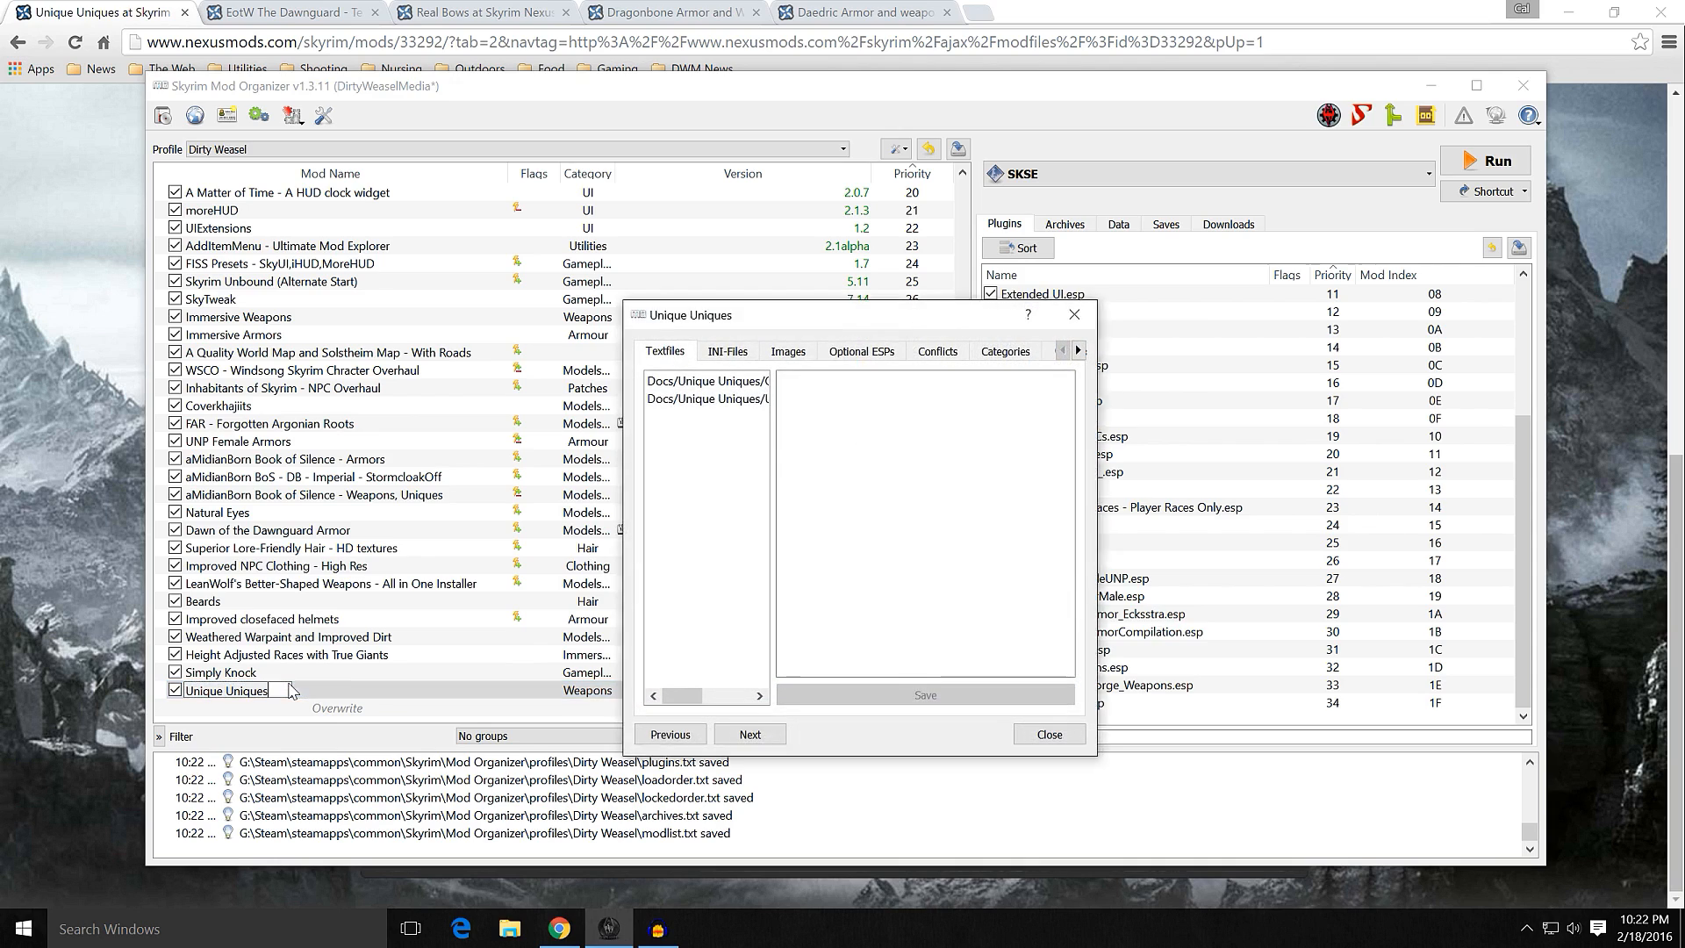
pyautogui.doubleClick(1078, 350)
pyautogui.click(1077, 350)
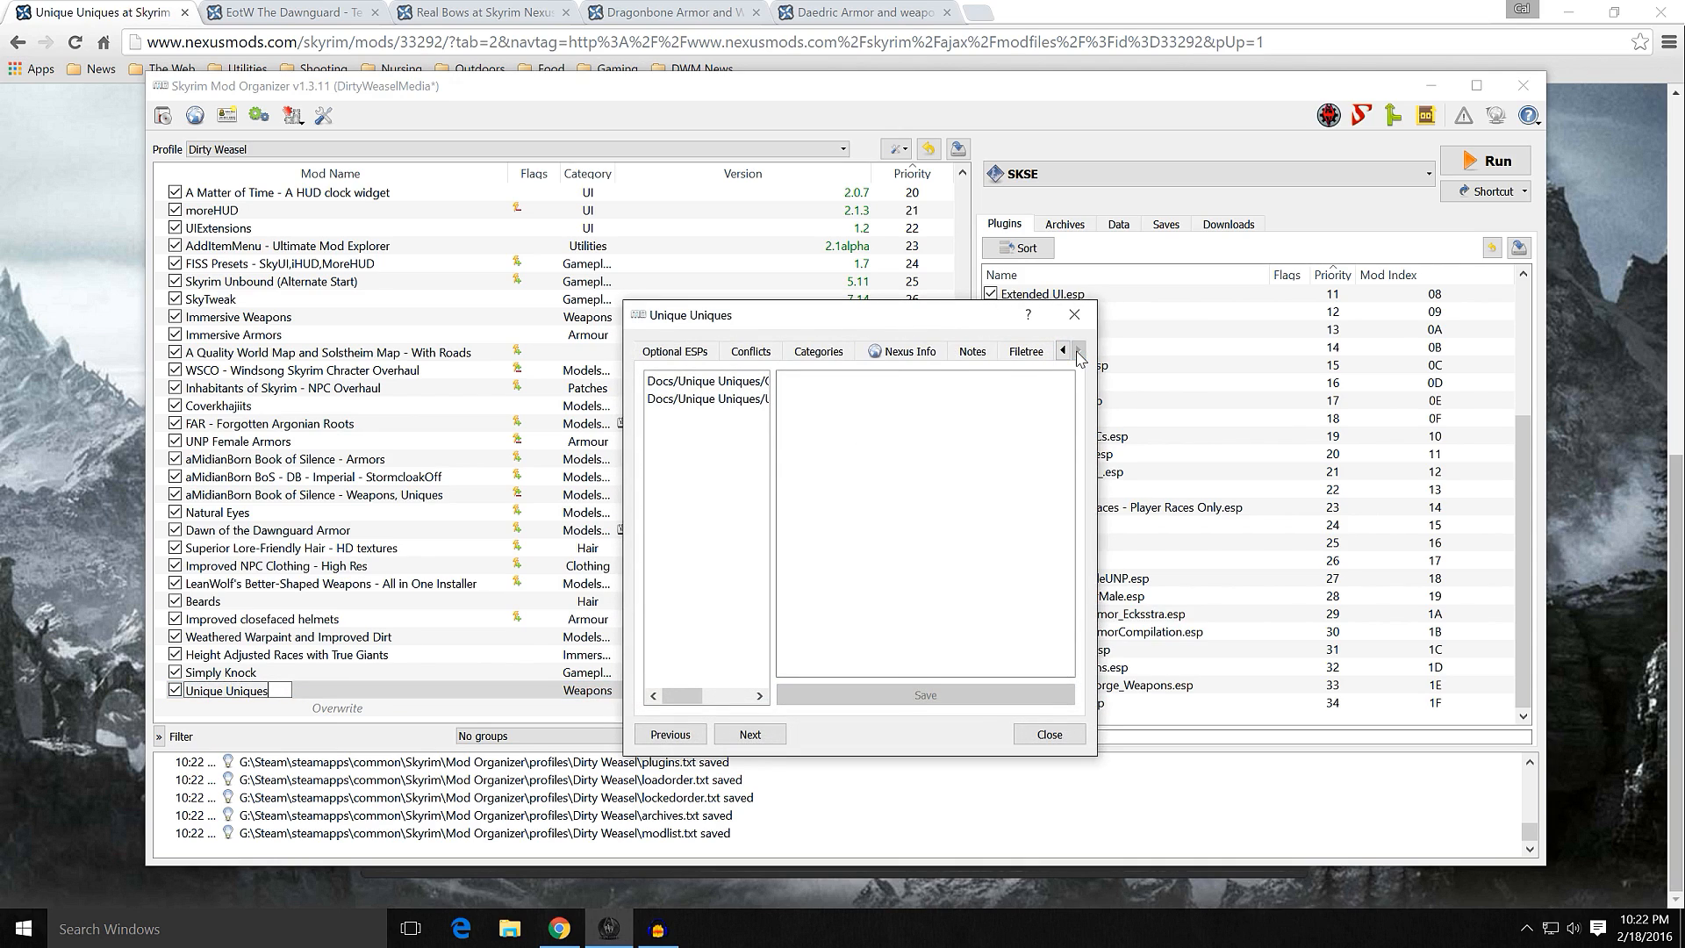
pyautogui.click(1025, 351)
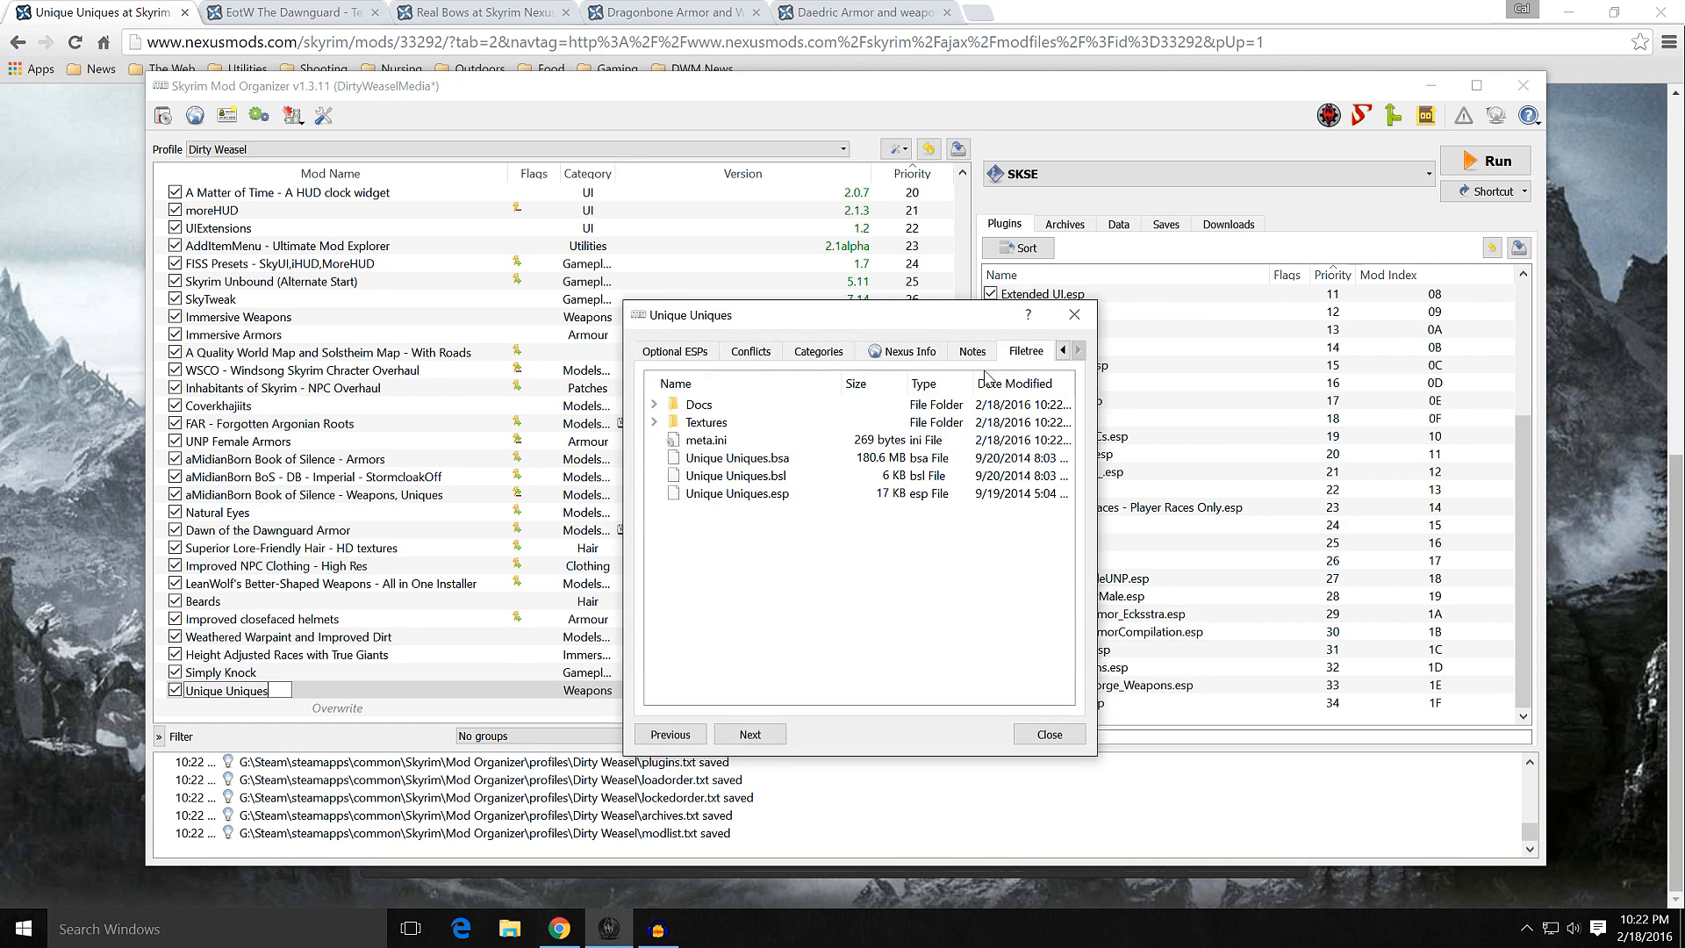
pyautogui.click(654, 405)
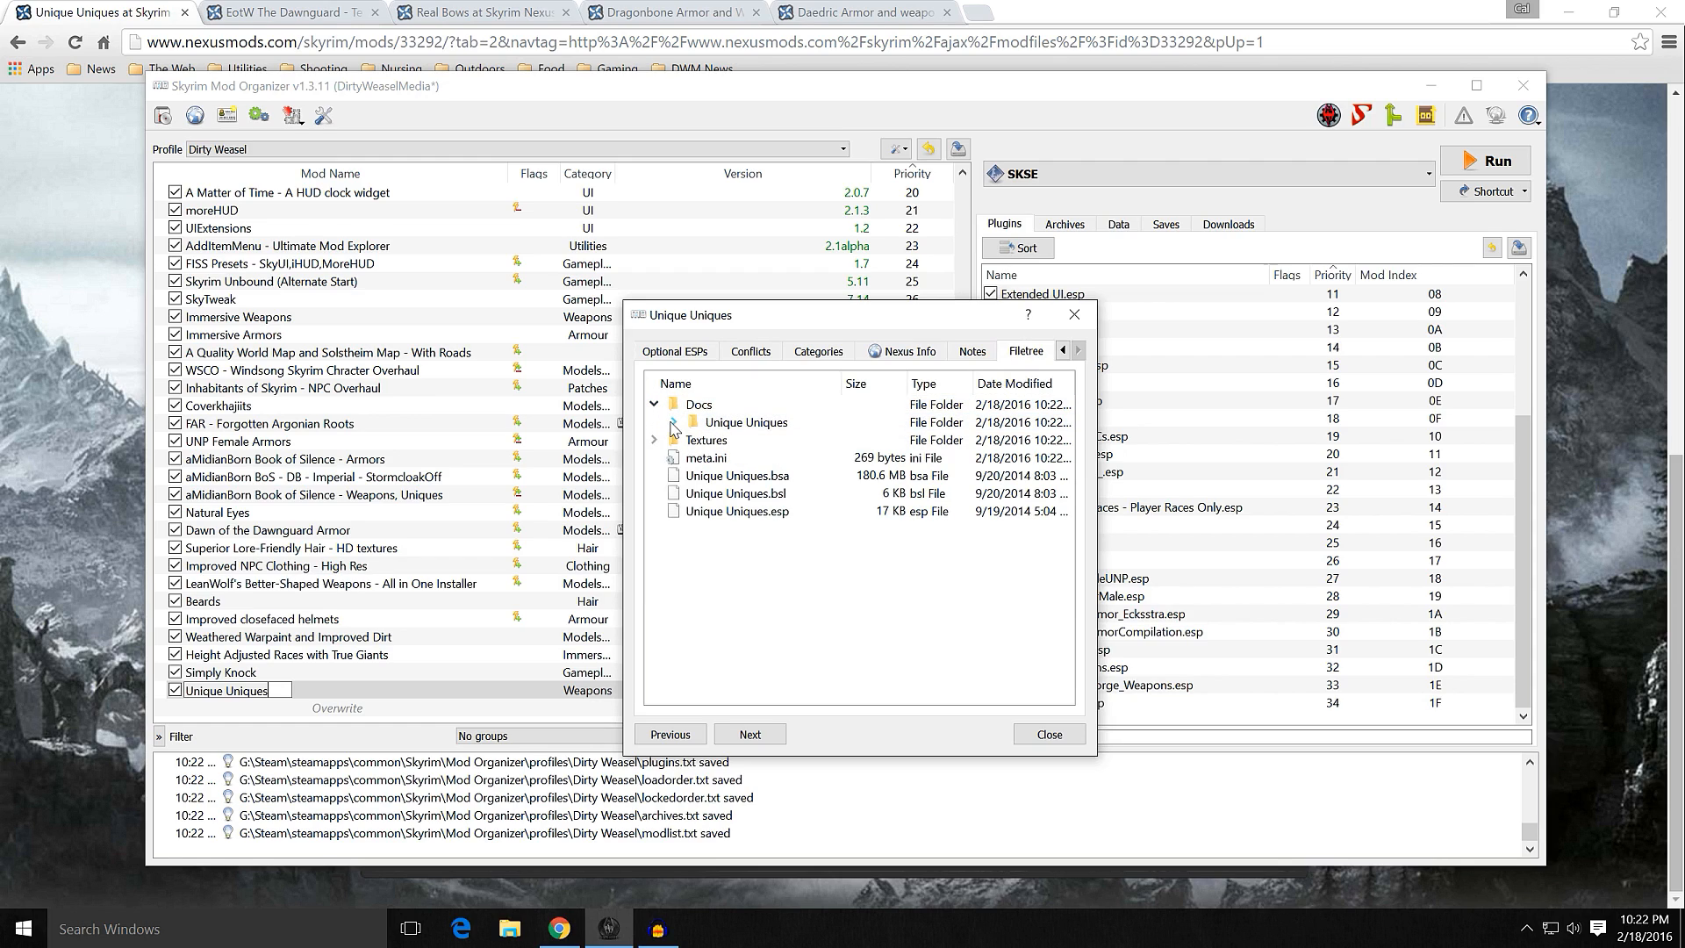
pyautogui.click(673, 424)
pyautogui.click(673, 422)
pyautogui.click(654, 440)
pyautogui.click(674, 458)
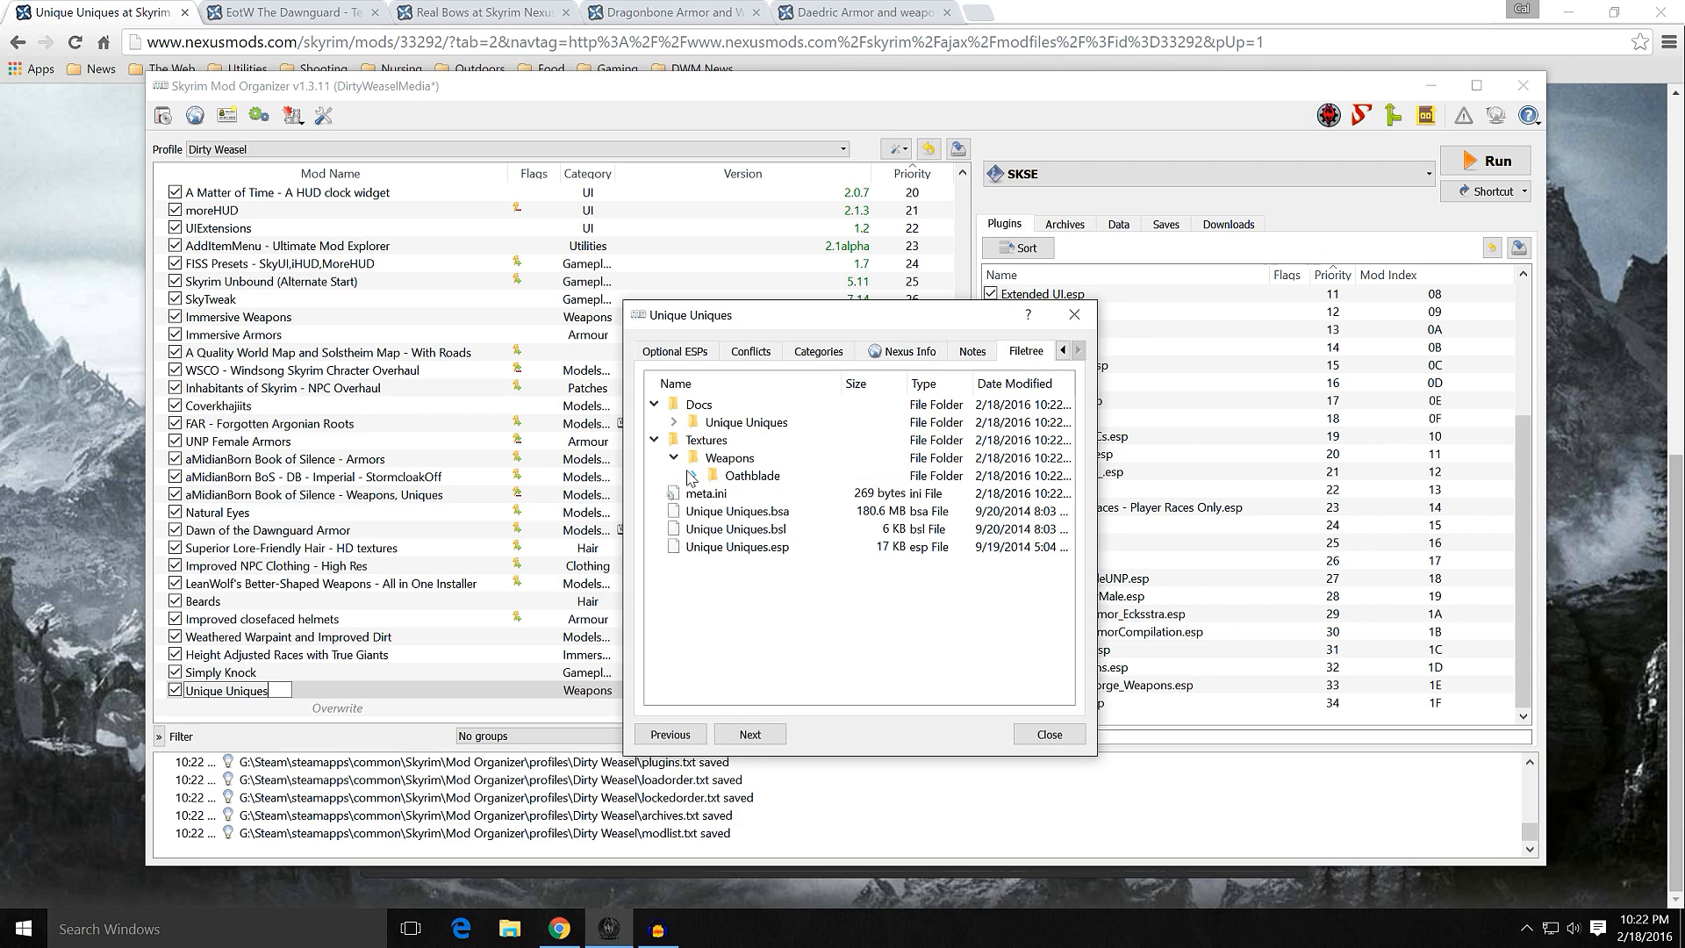
pyautogui.click(693, 476)
pyautogui.click(693, 476)
pyautogui.click(667, 455)
pyautogui.click(654, 440)
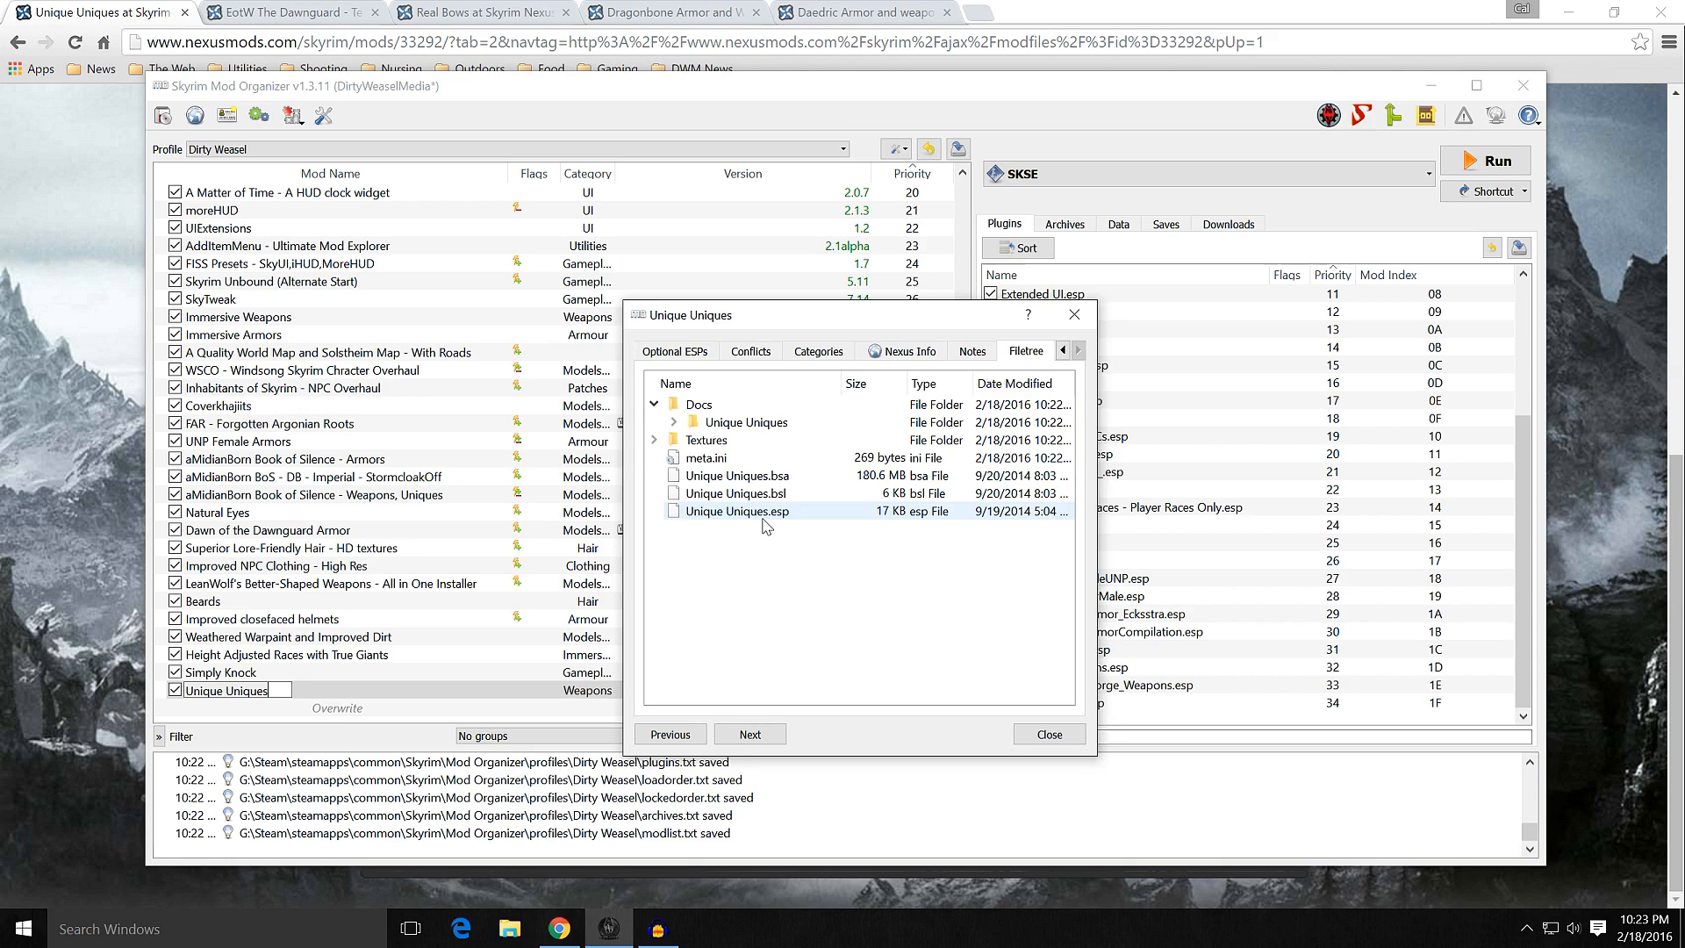
pyautogui.click(1023, 741)
# Step: Hide the Unique Uniques-33292-1-8.7z archive from the list of downloaded files
pyautogui.moveTo(1078, 712)
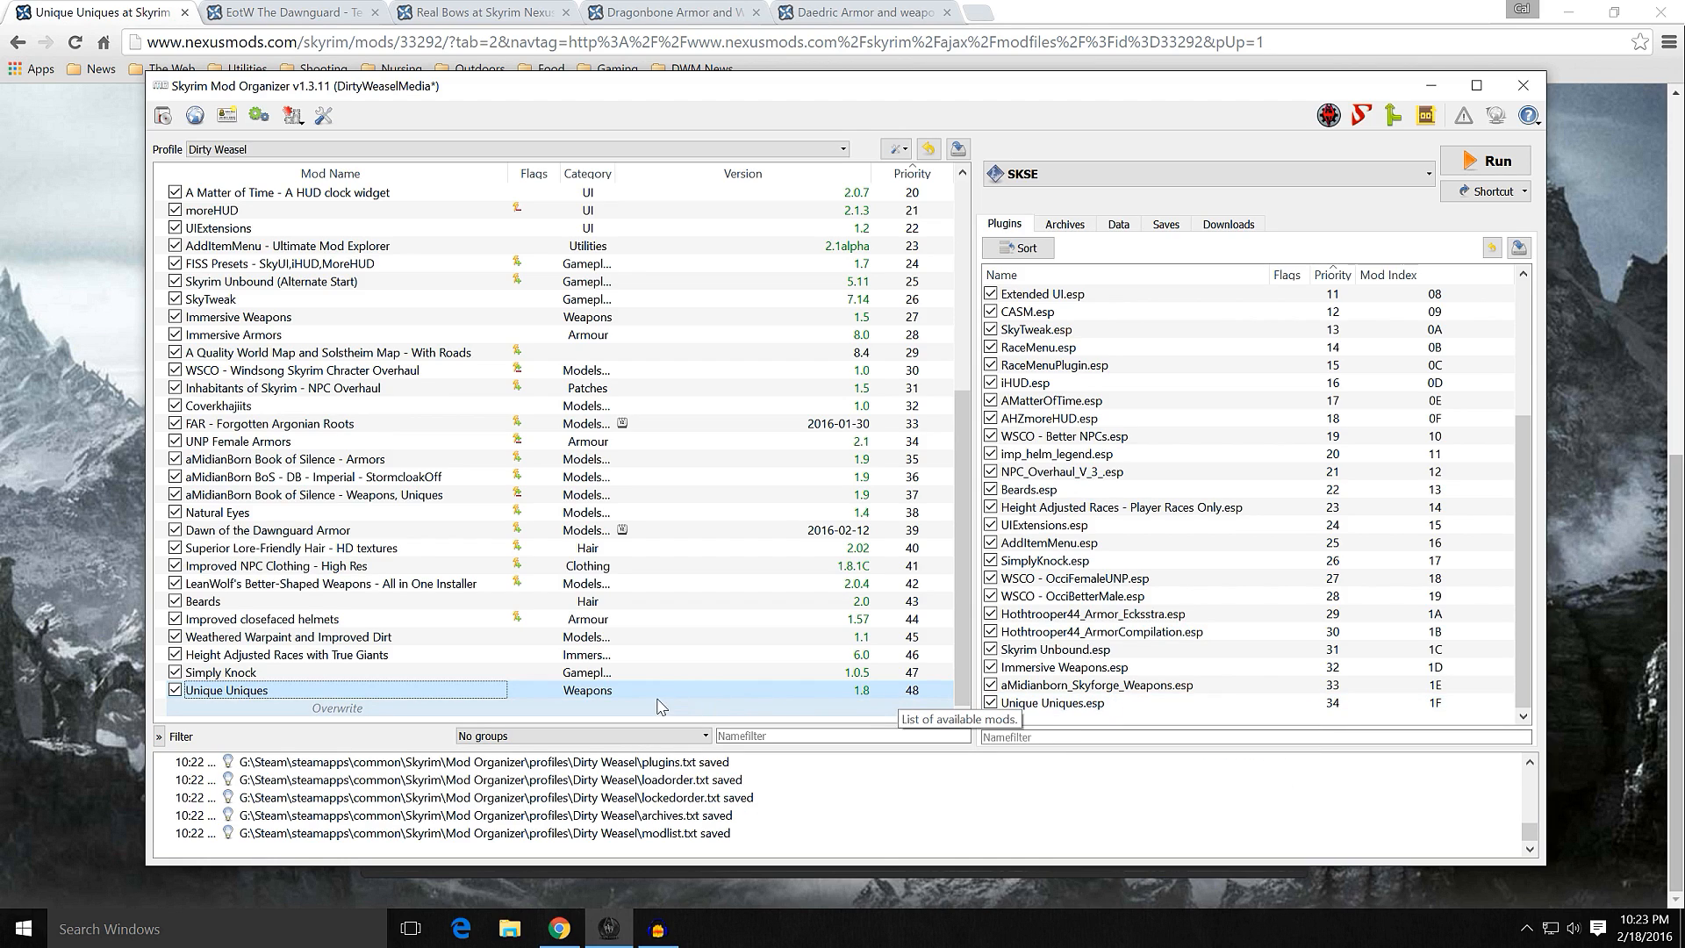
pyautogui.click(1228, 226)
pyautogui.rightClick(1064, 392)
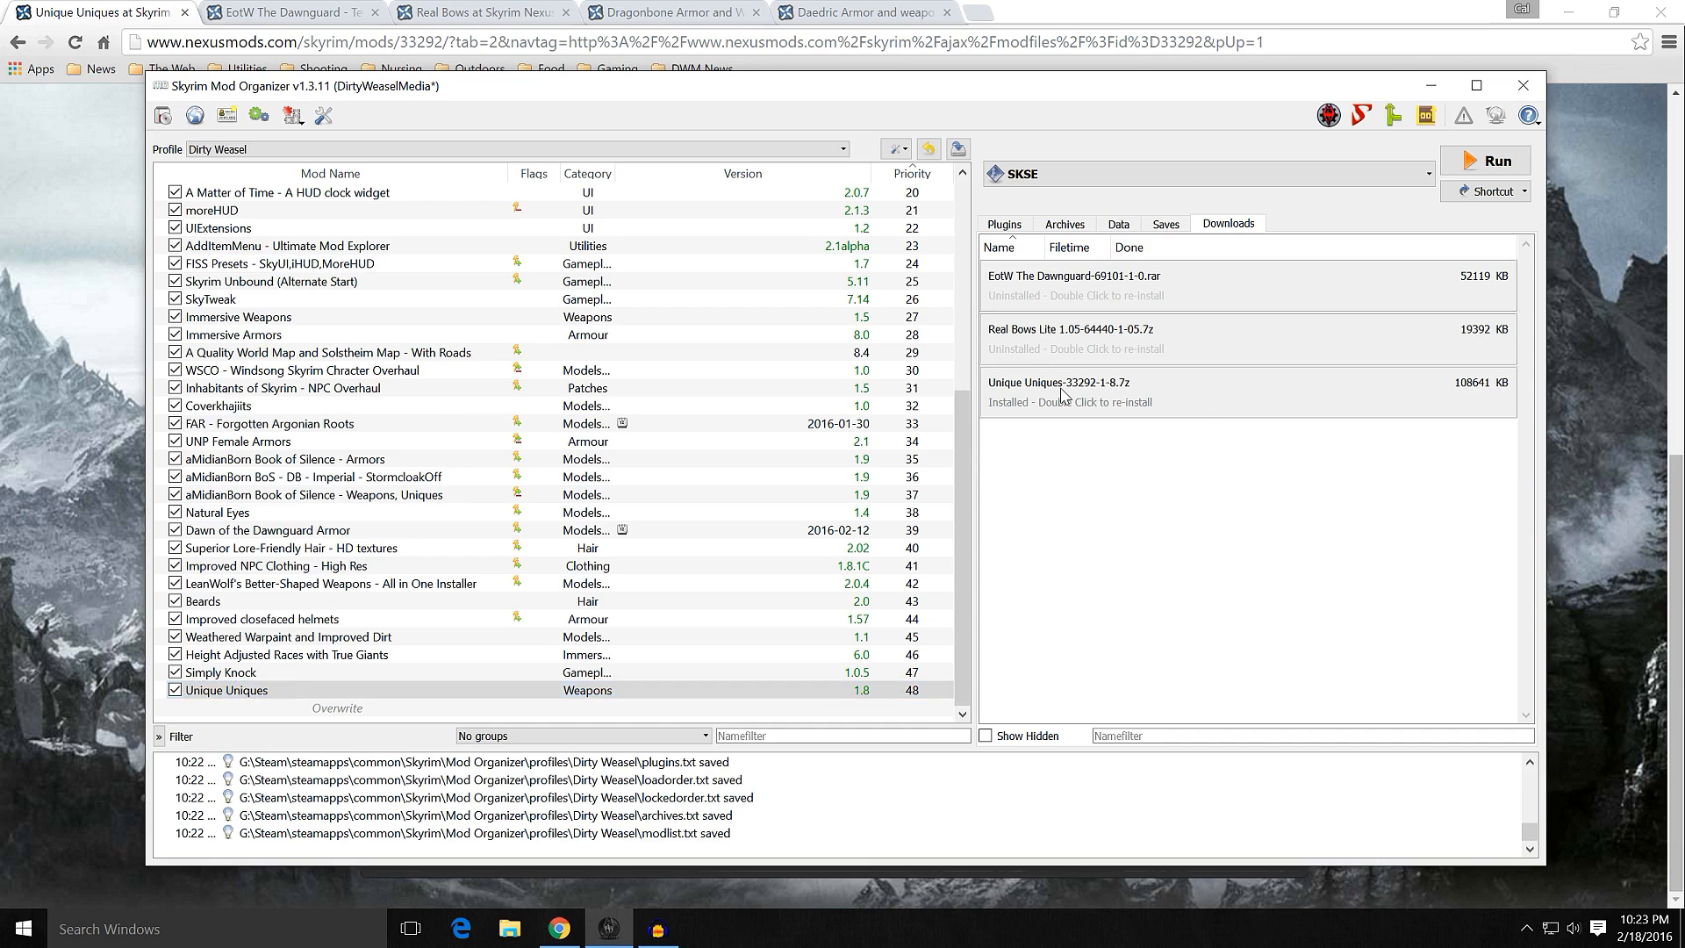
pyautogui.click(1100, 443)
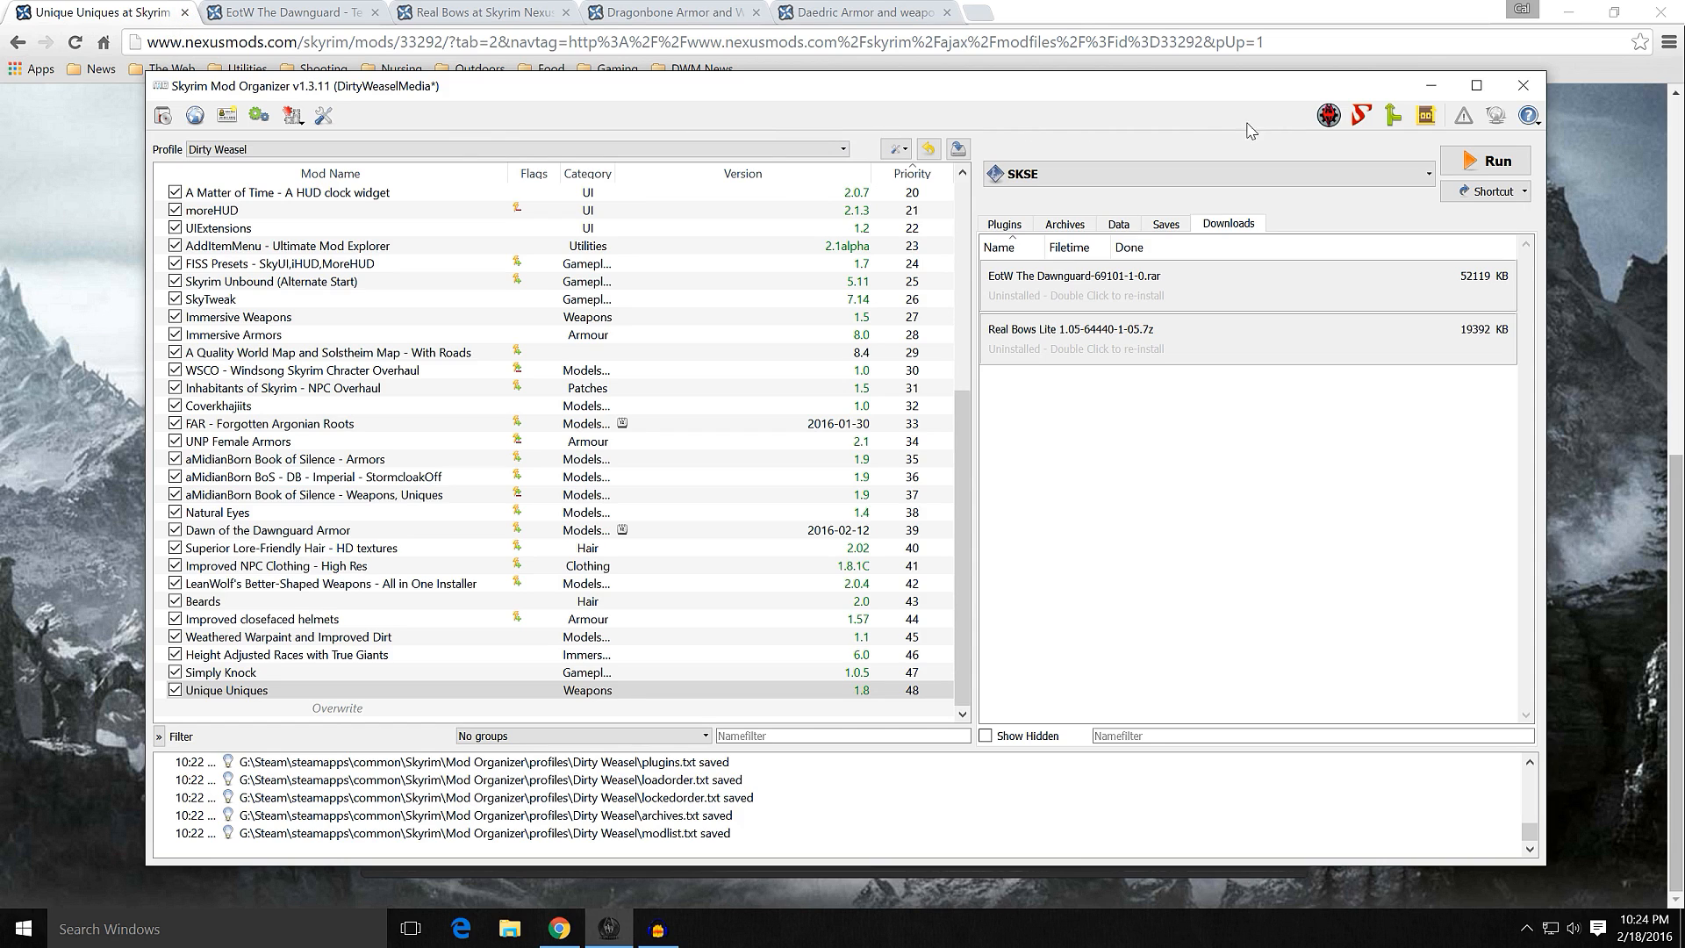
# Step: Switch to the browser, close the Unique Uniques page and view the enlarged preview images on the Real Bows mod page
pyautogui.click(1431, 86)
pyautogui.click(184, 12)
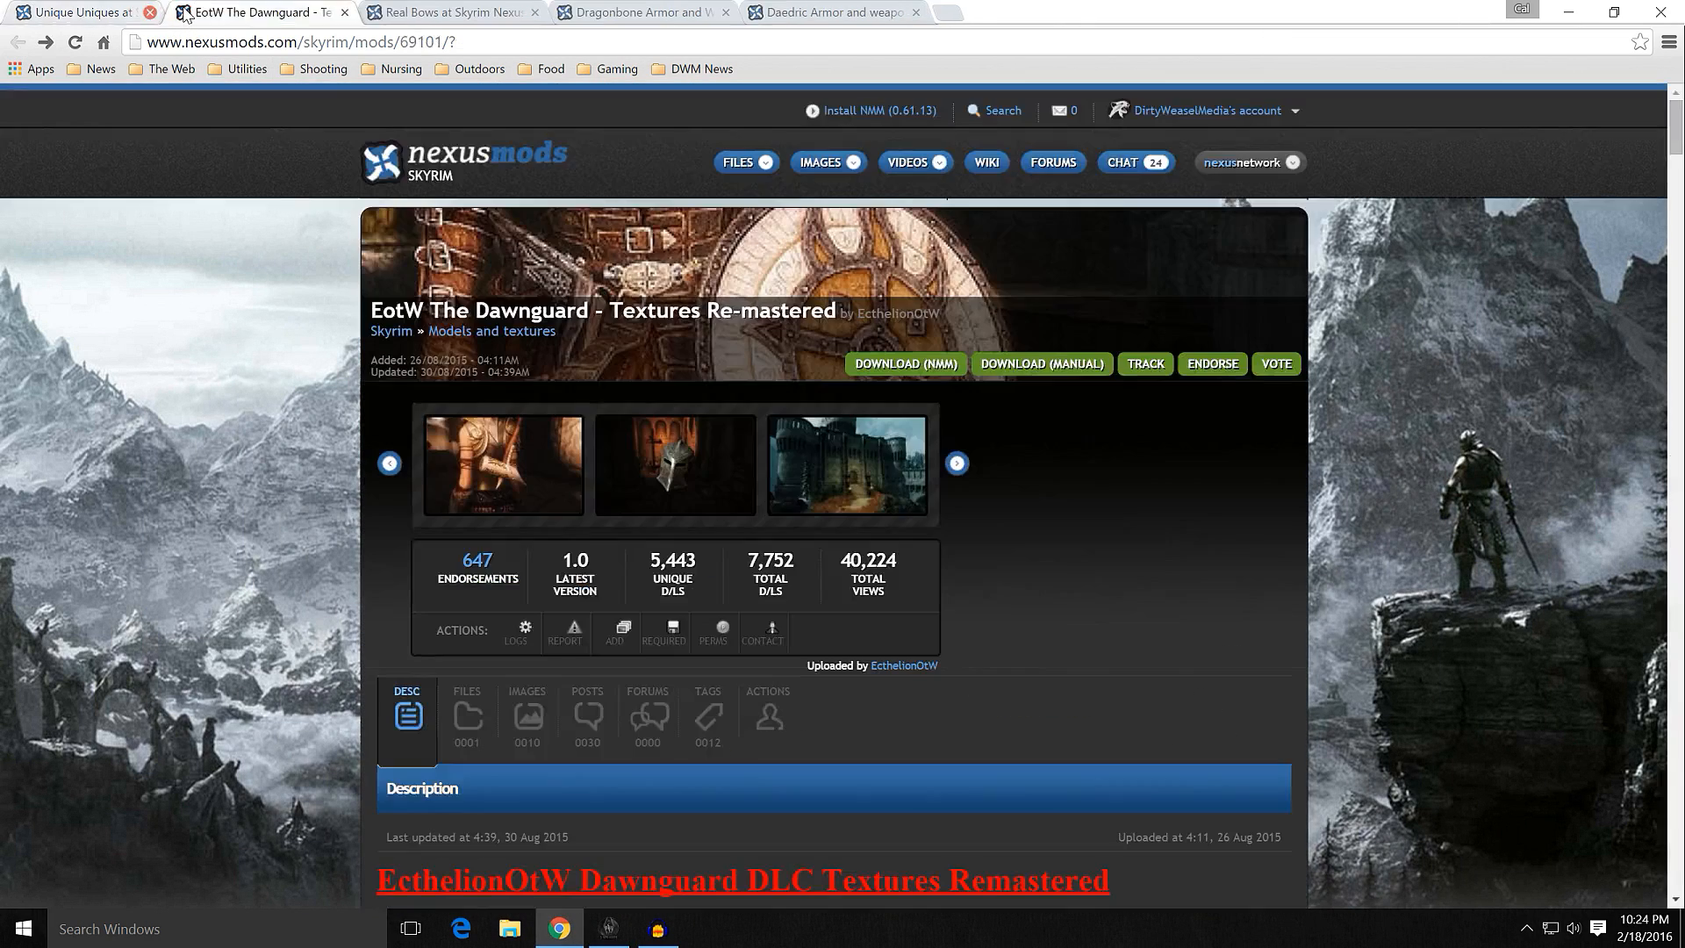
pyautogui.click(282, 16)
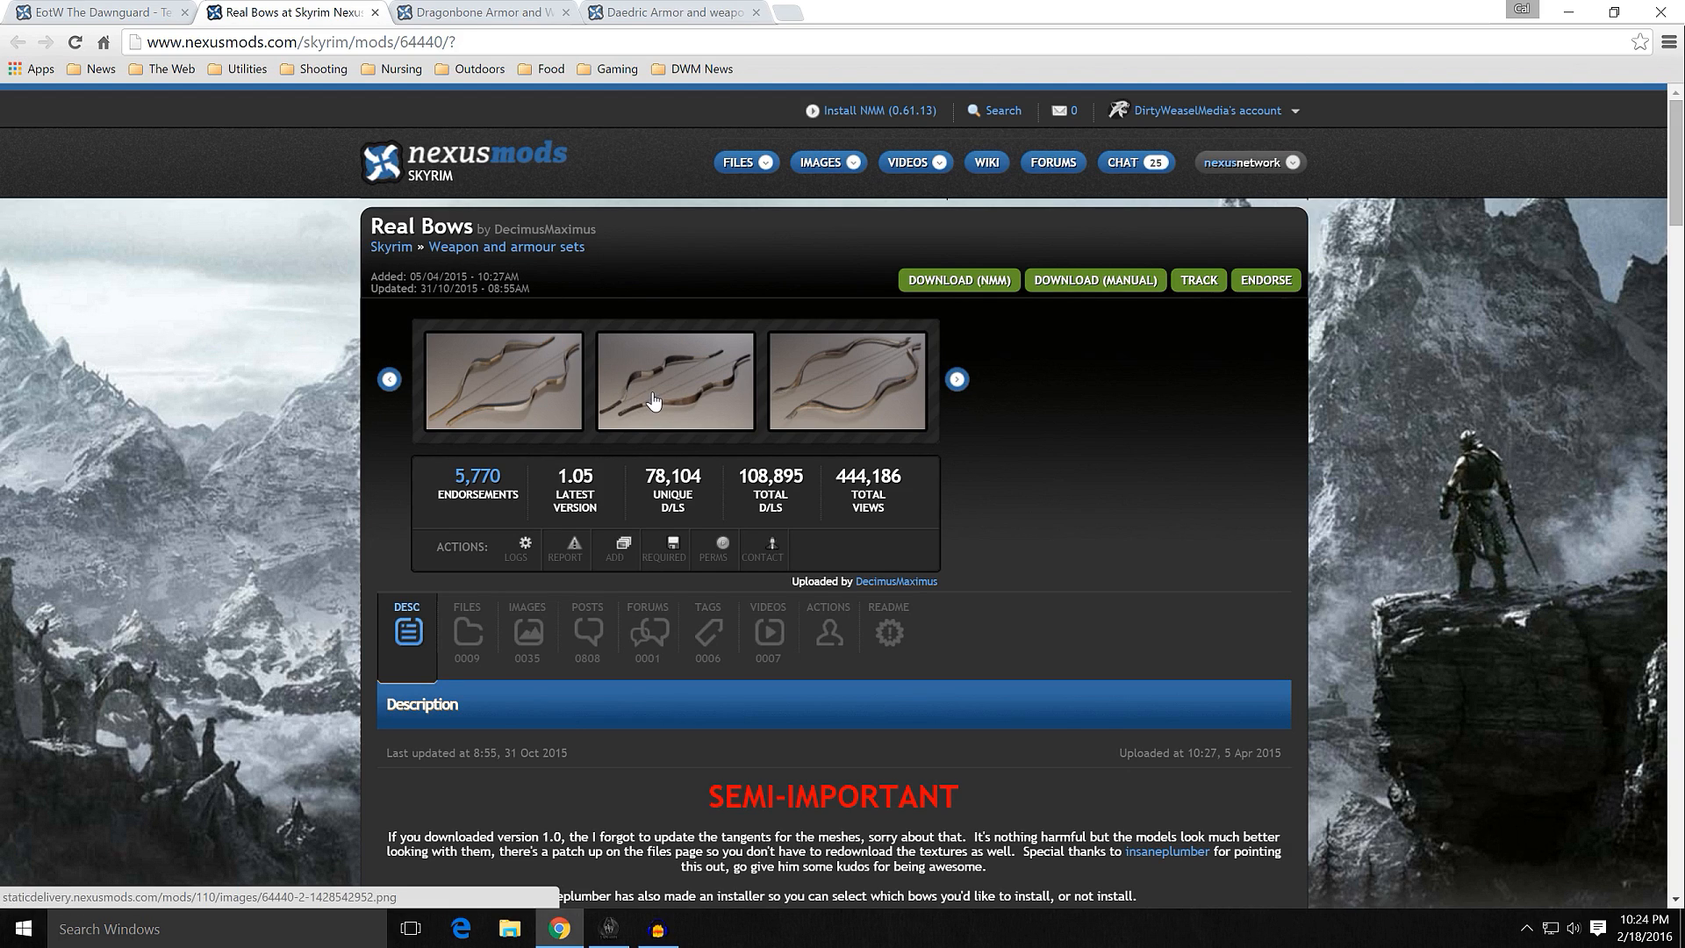
pyautogui.moveTo(655, 395)
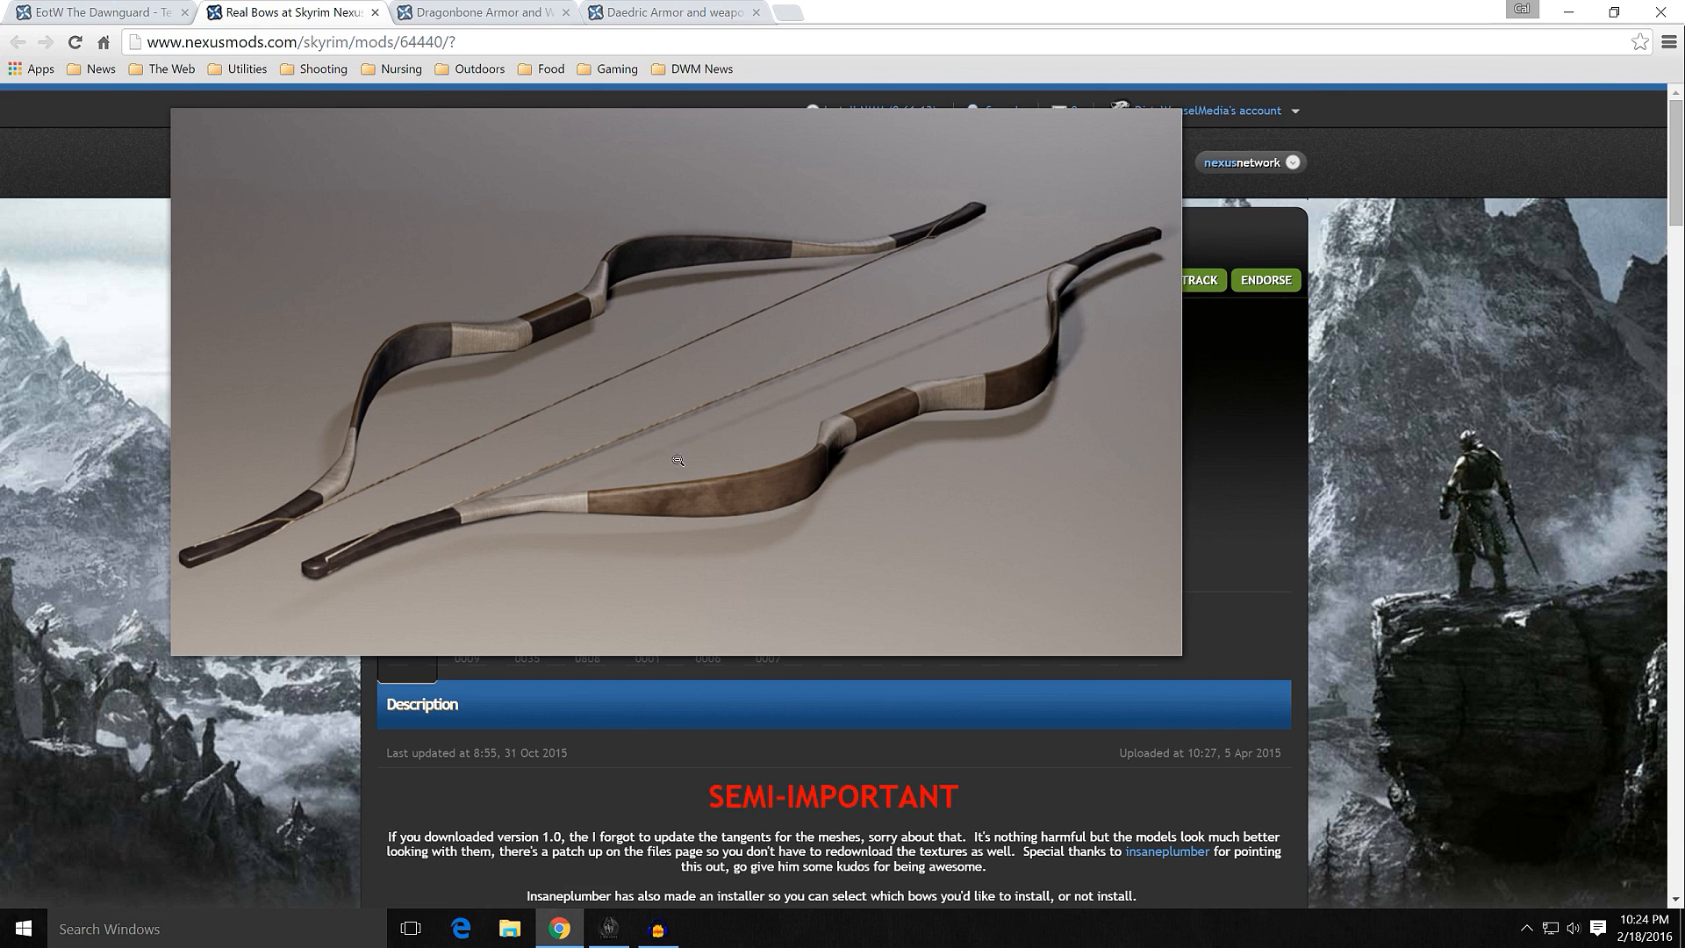
pyautogui.click(720, 387)
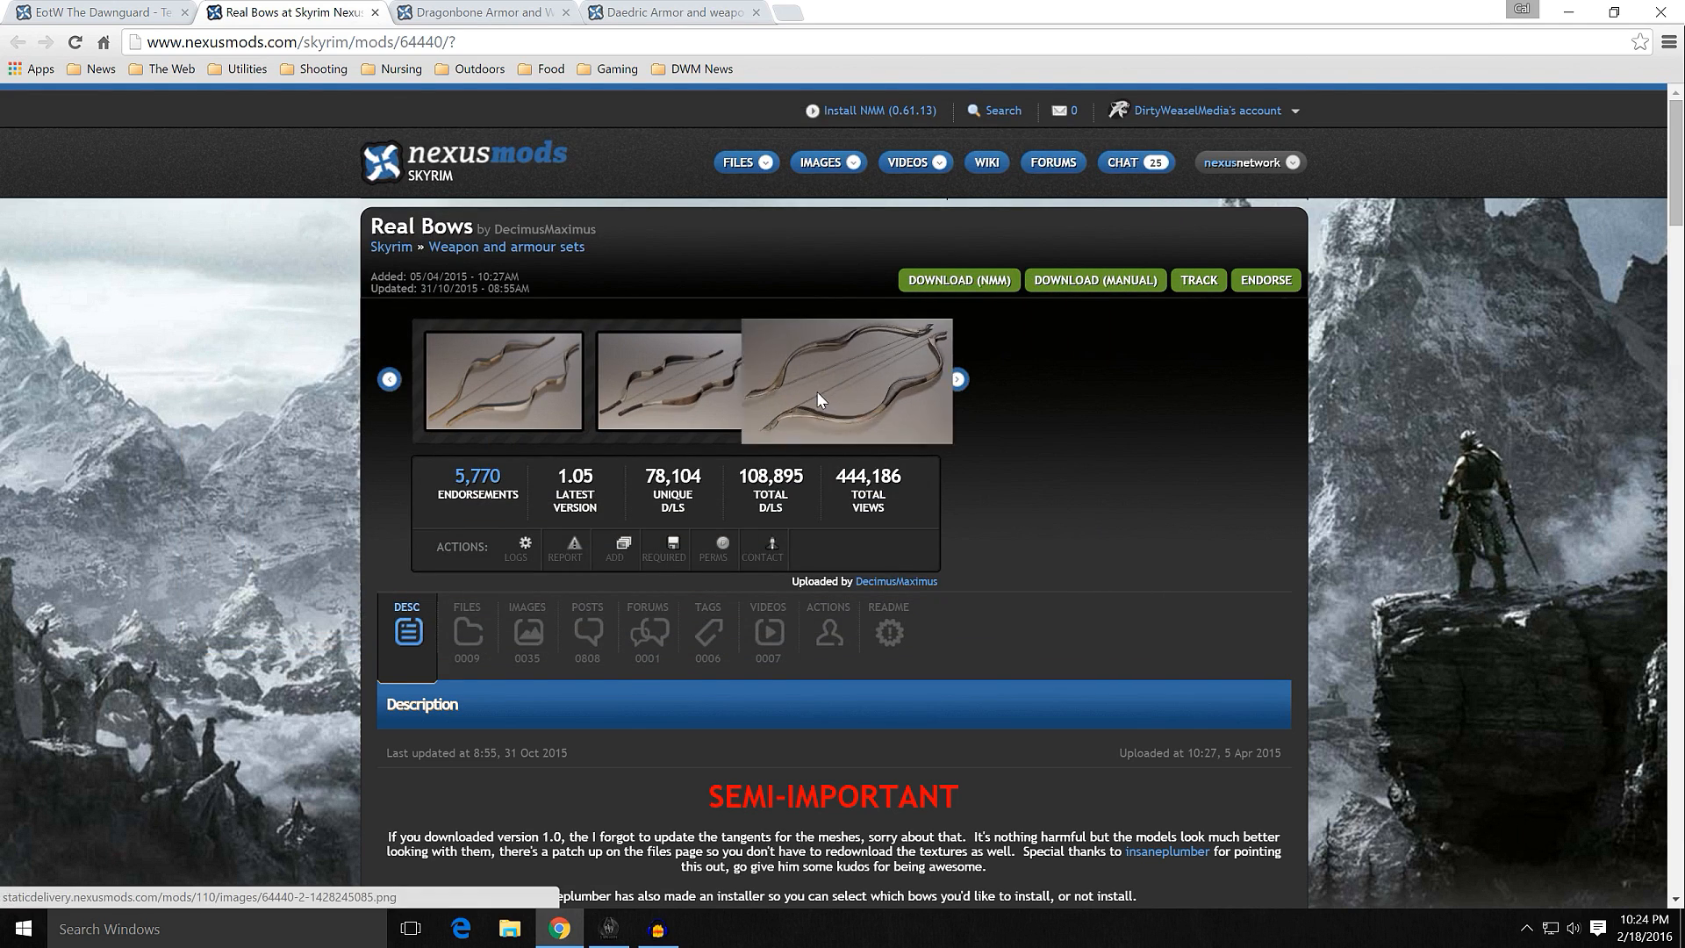
pyautogui.click(818, 392)
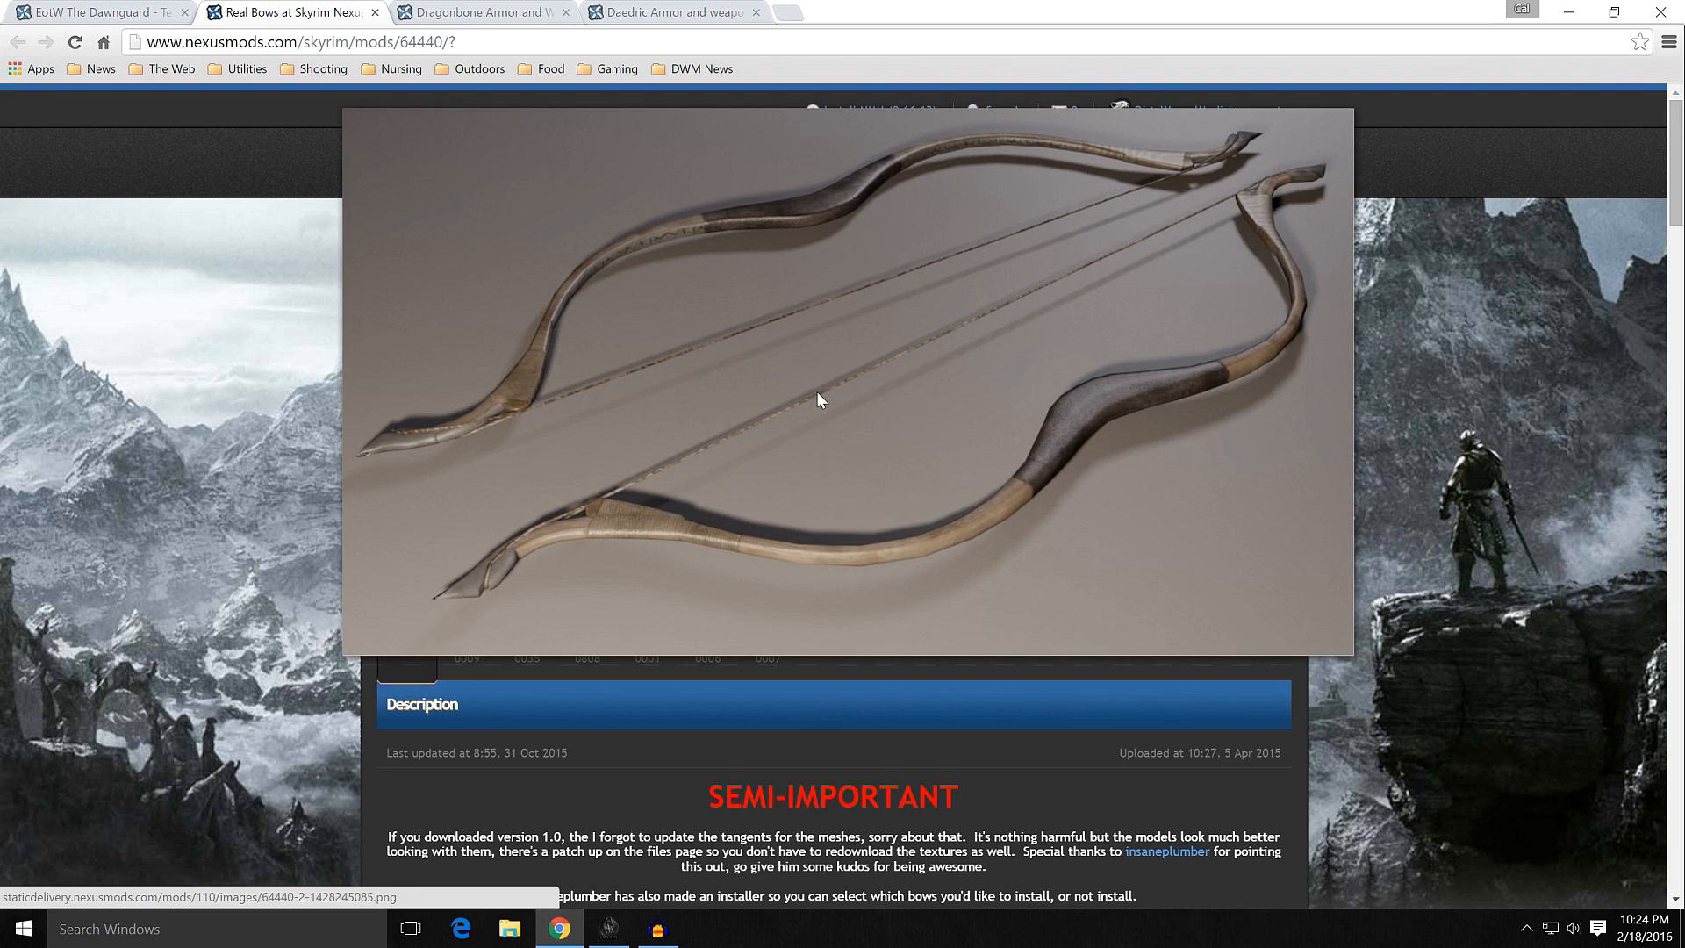
pyautogui.click(817, 392)
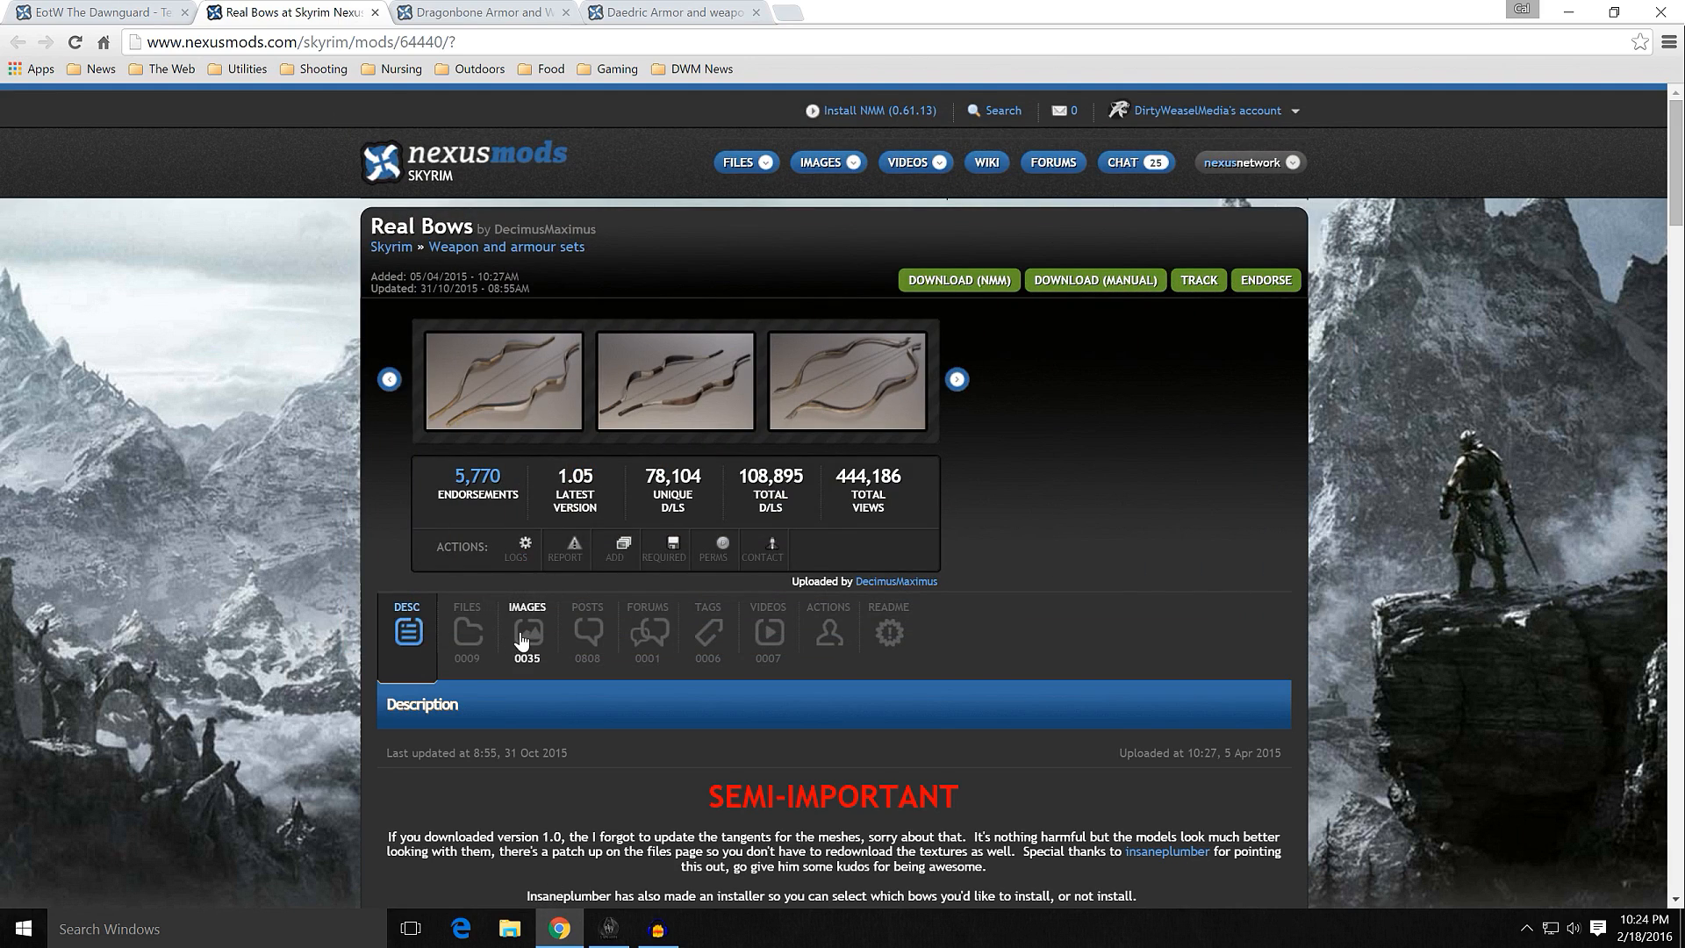
# Step: Browse the Real Bows image gallery and enlarge the Elven Bow and the Nord Bow and Daedric Bow pictures on its second page
pyautogui.click(521, 636)
pyautogui.scroll(-5, 332, 520)
pyautogui.scroll(-6, 332, 528)
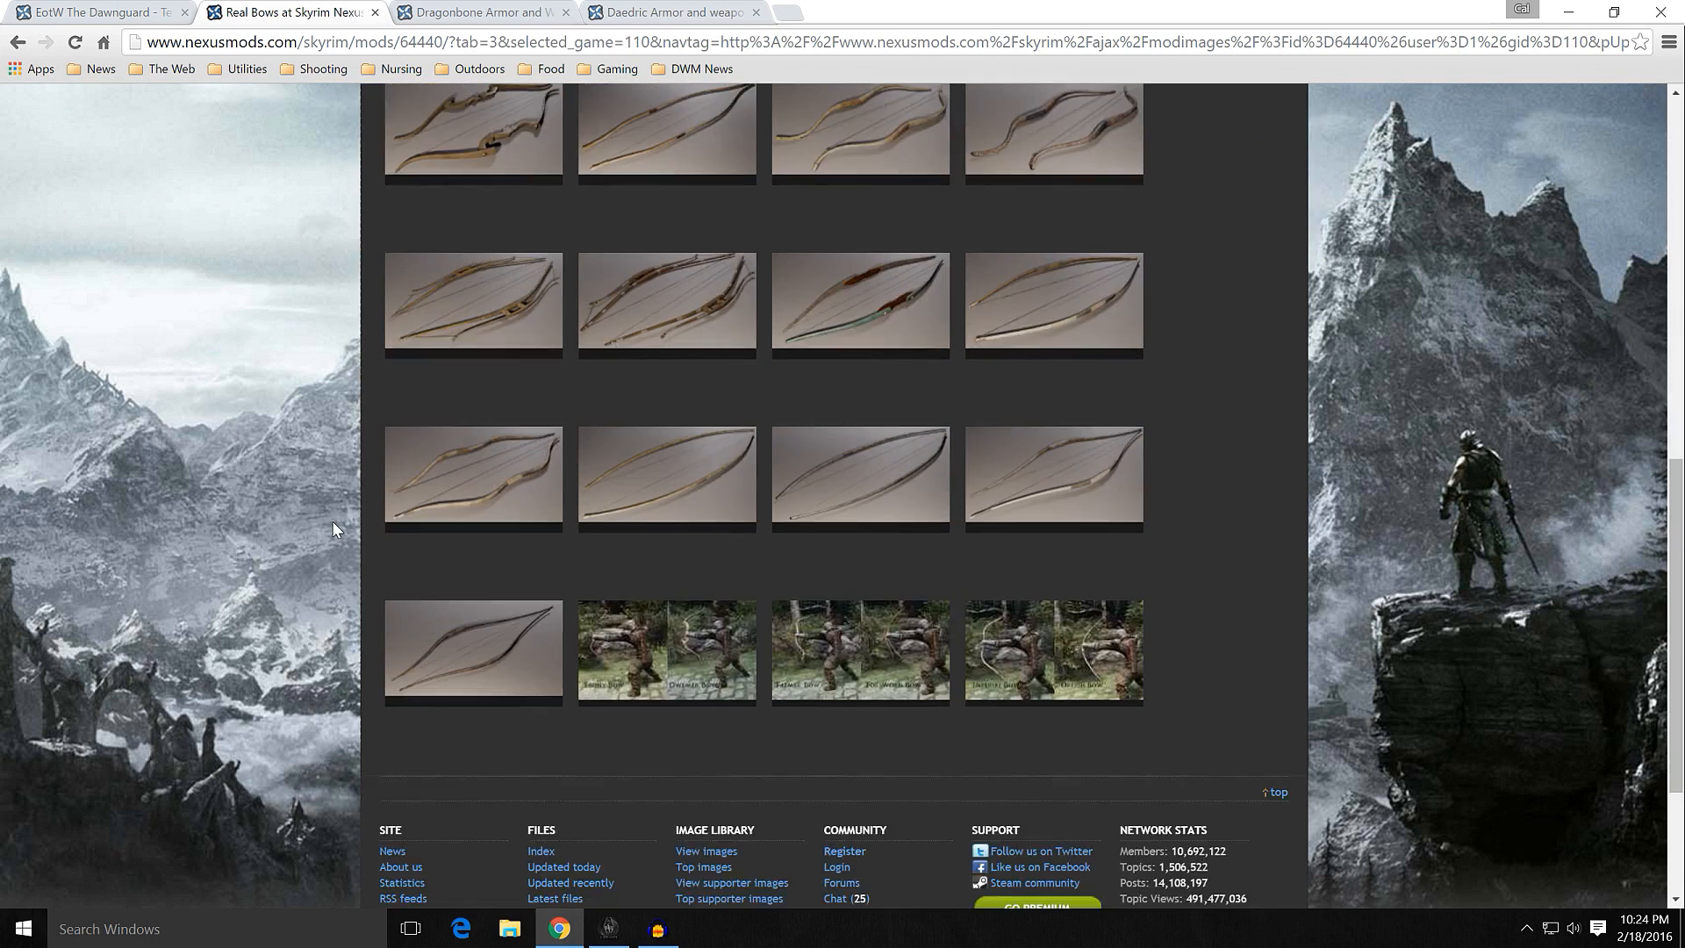
pyautogui.scroll(2, 332, 529)
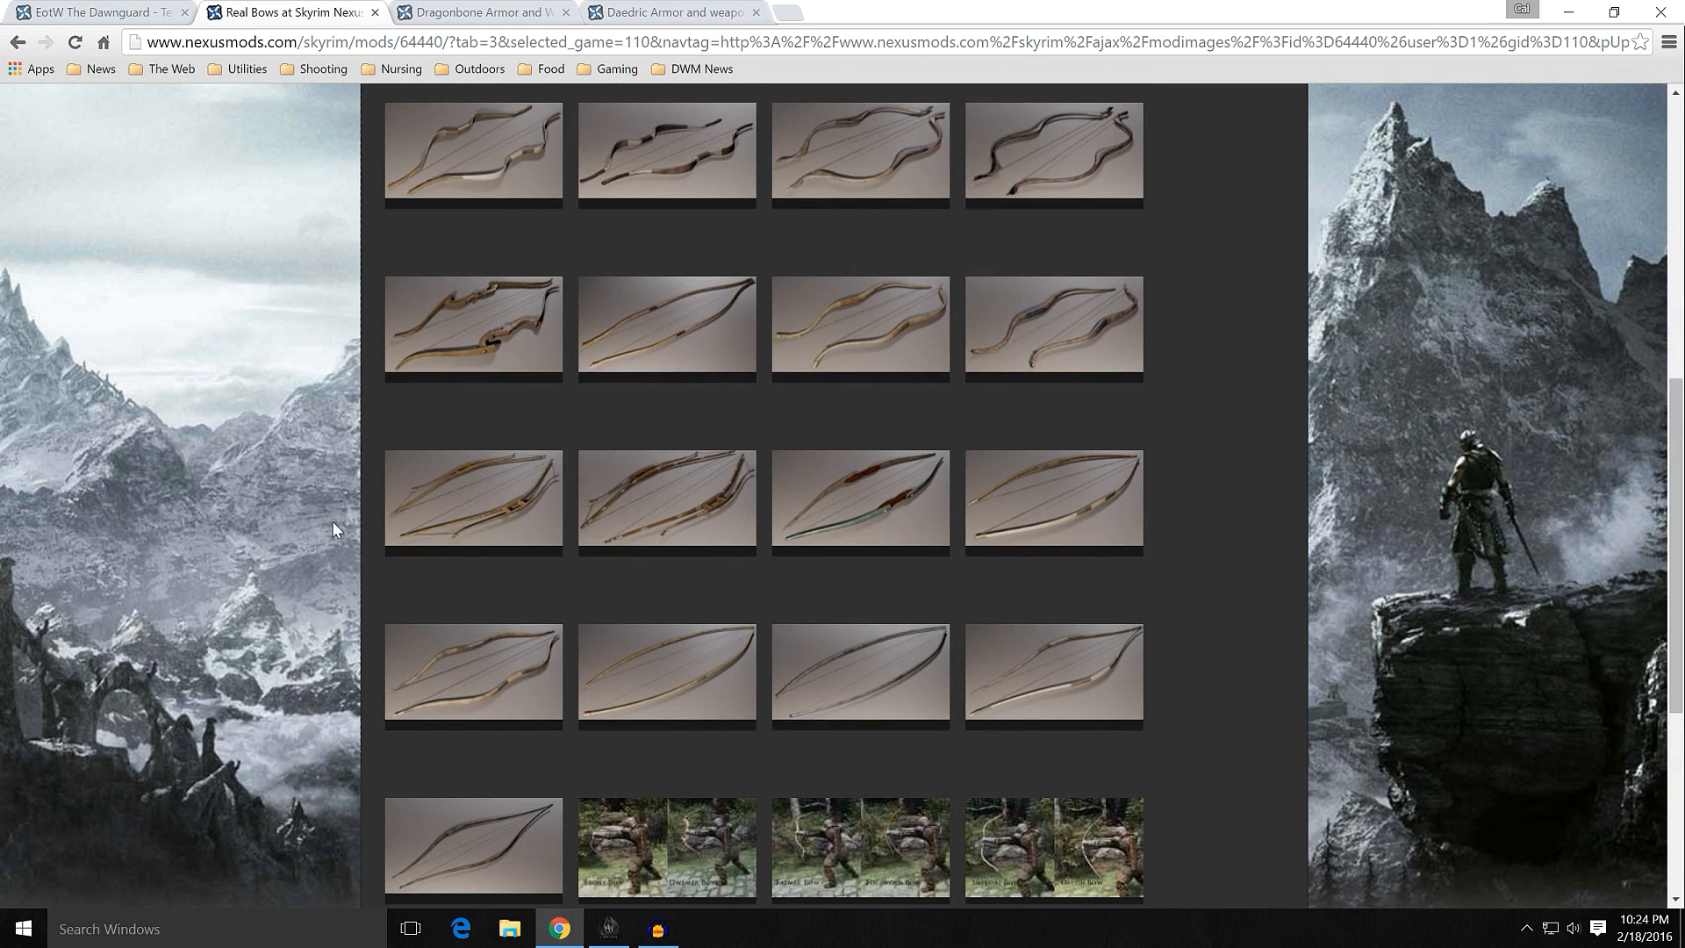
pyautogui.scroll(-3, 332, 522)
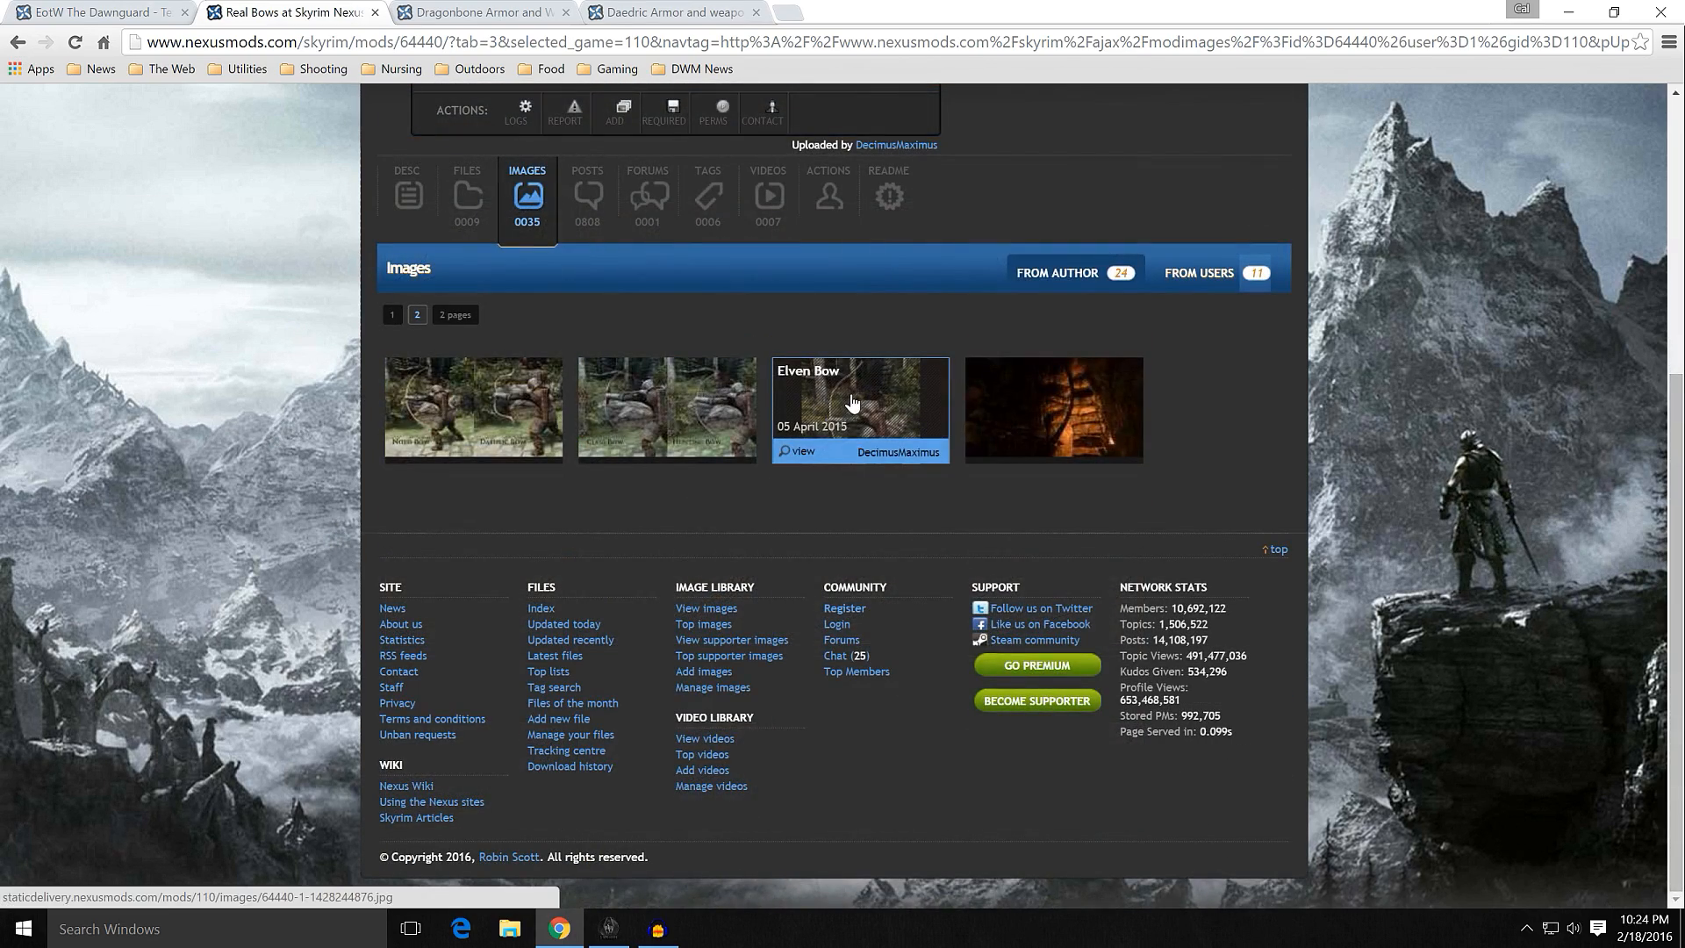
pyautogui.click(854, 405)
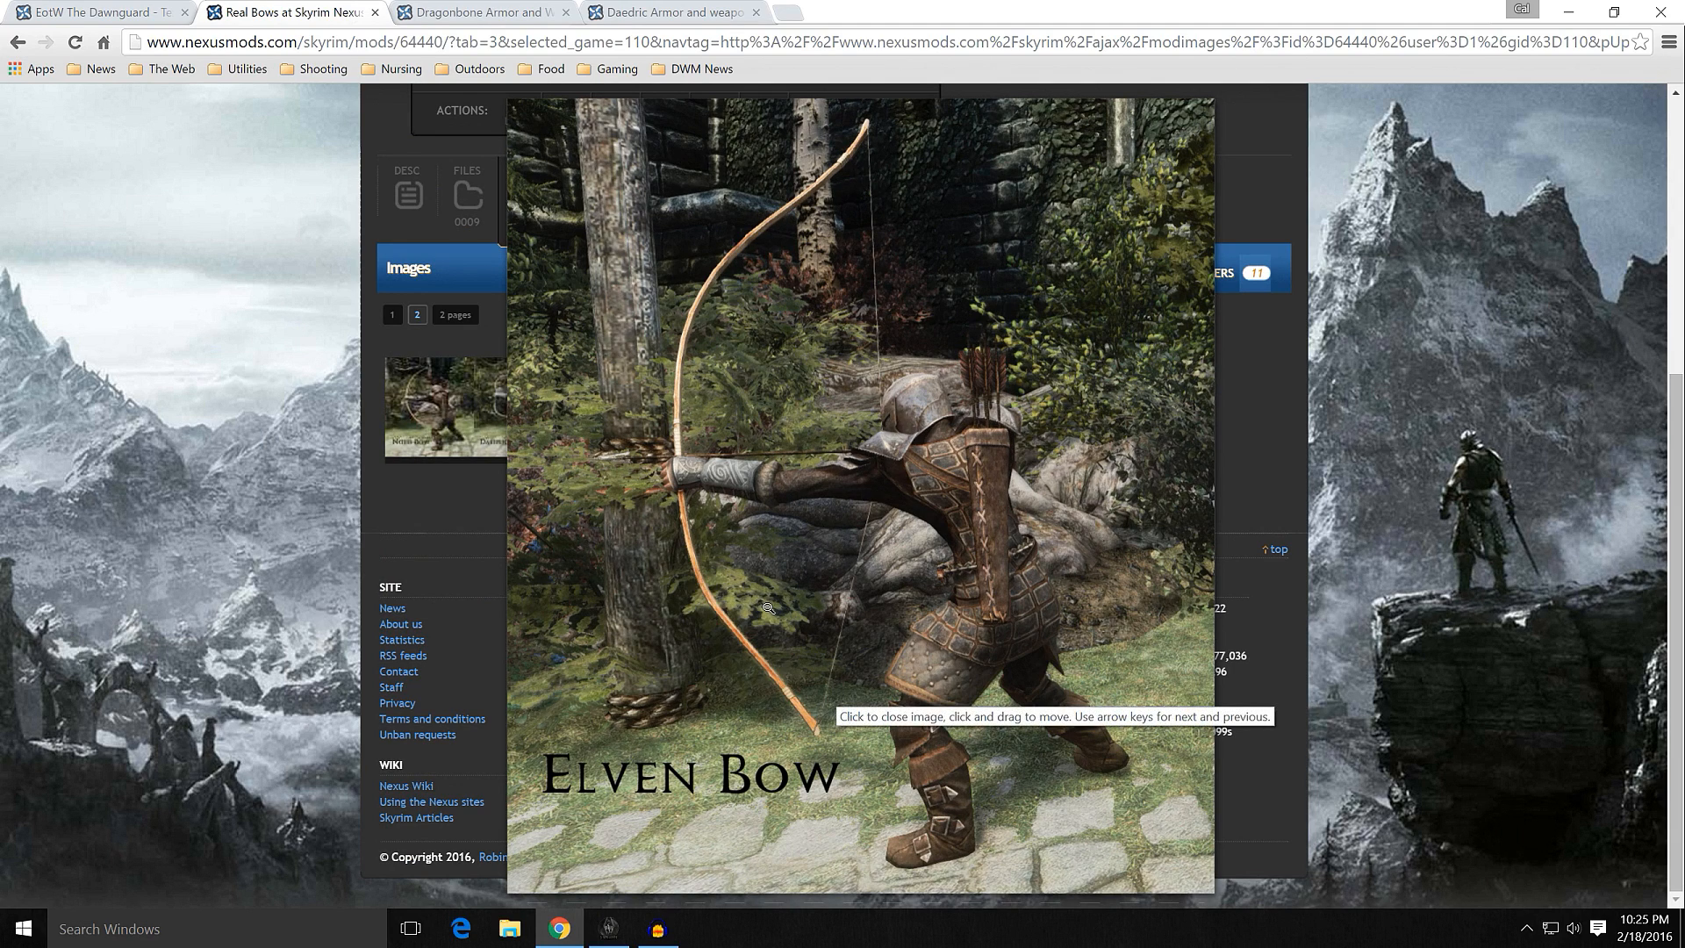
pyautogui.click(784, 665)
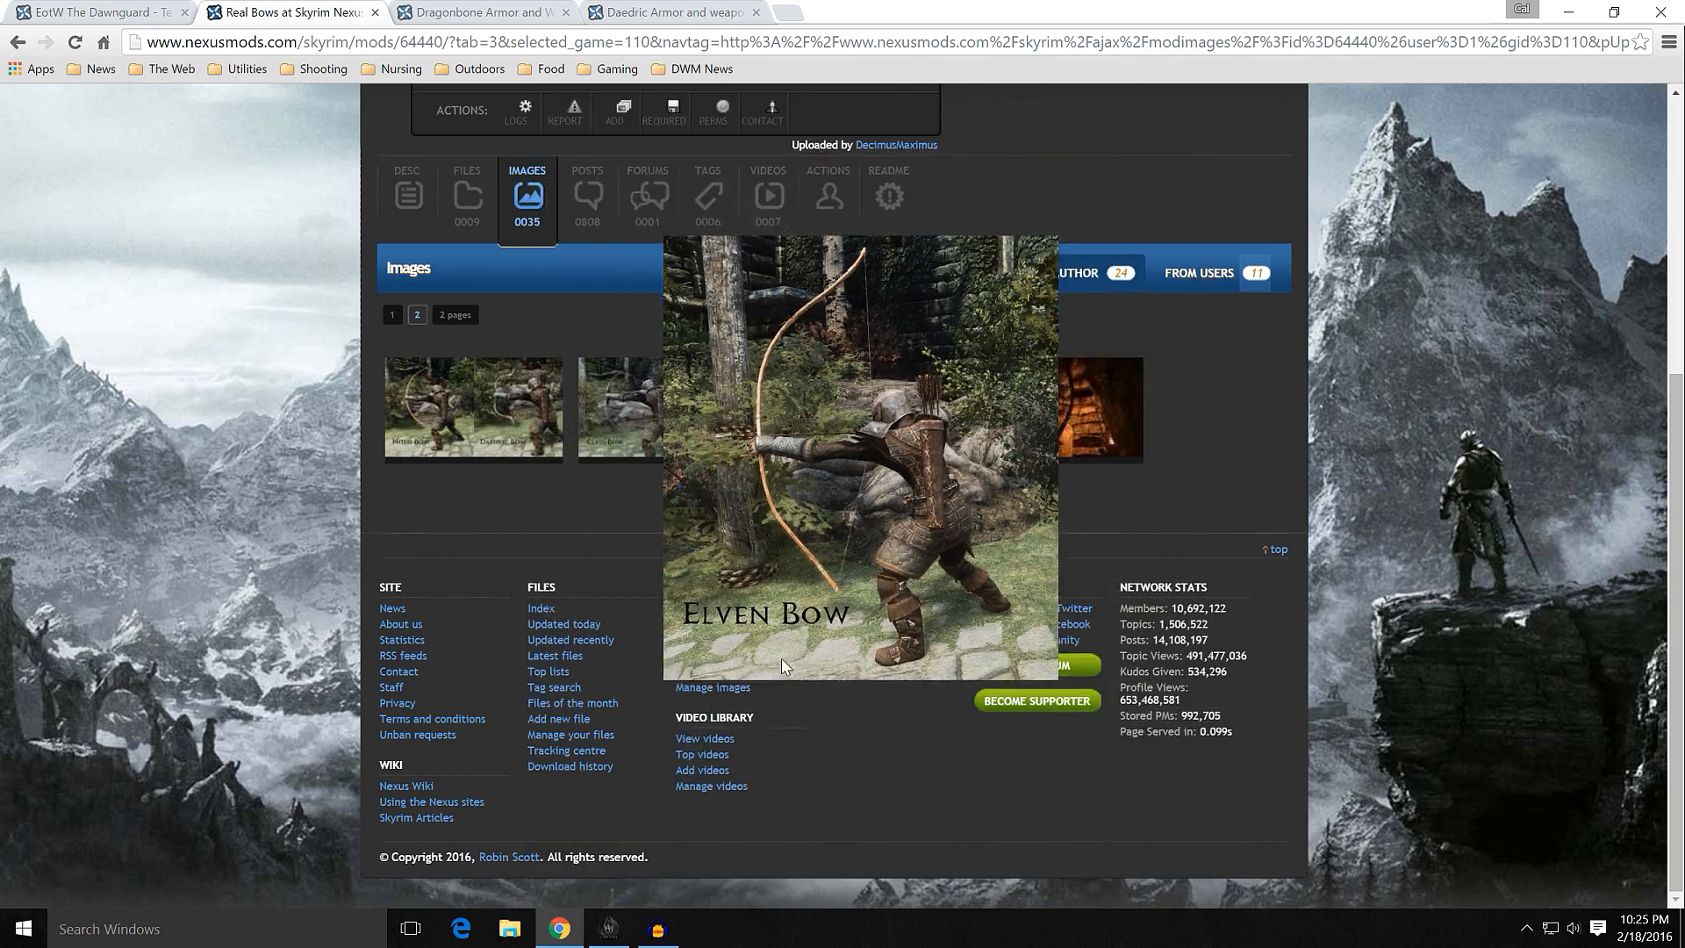
pyautogui.click(466, 416)
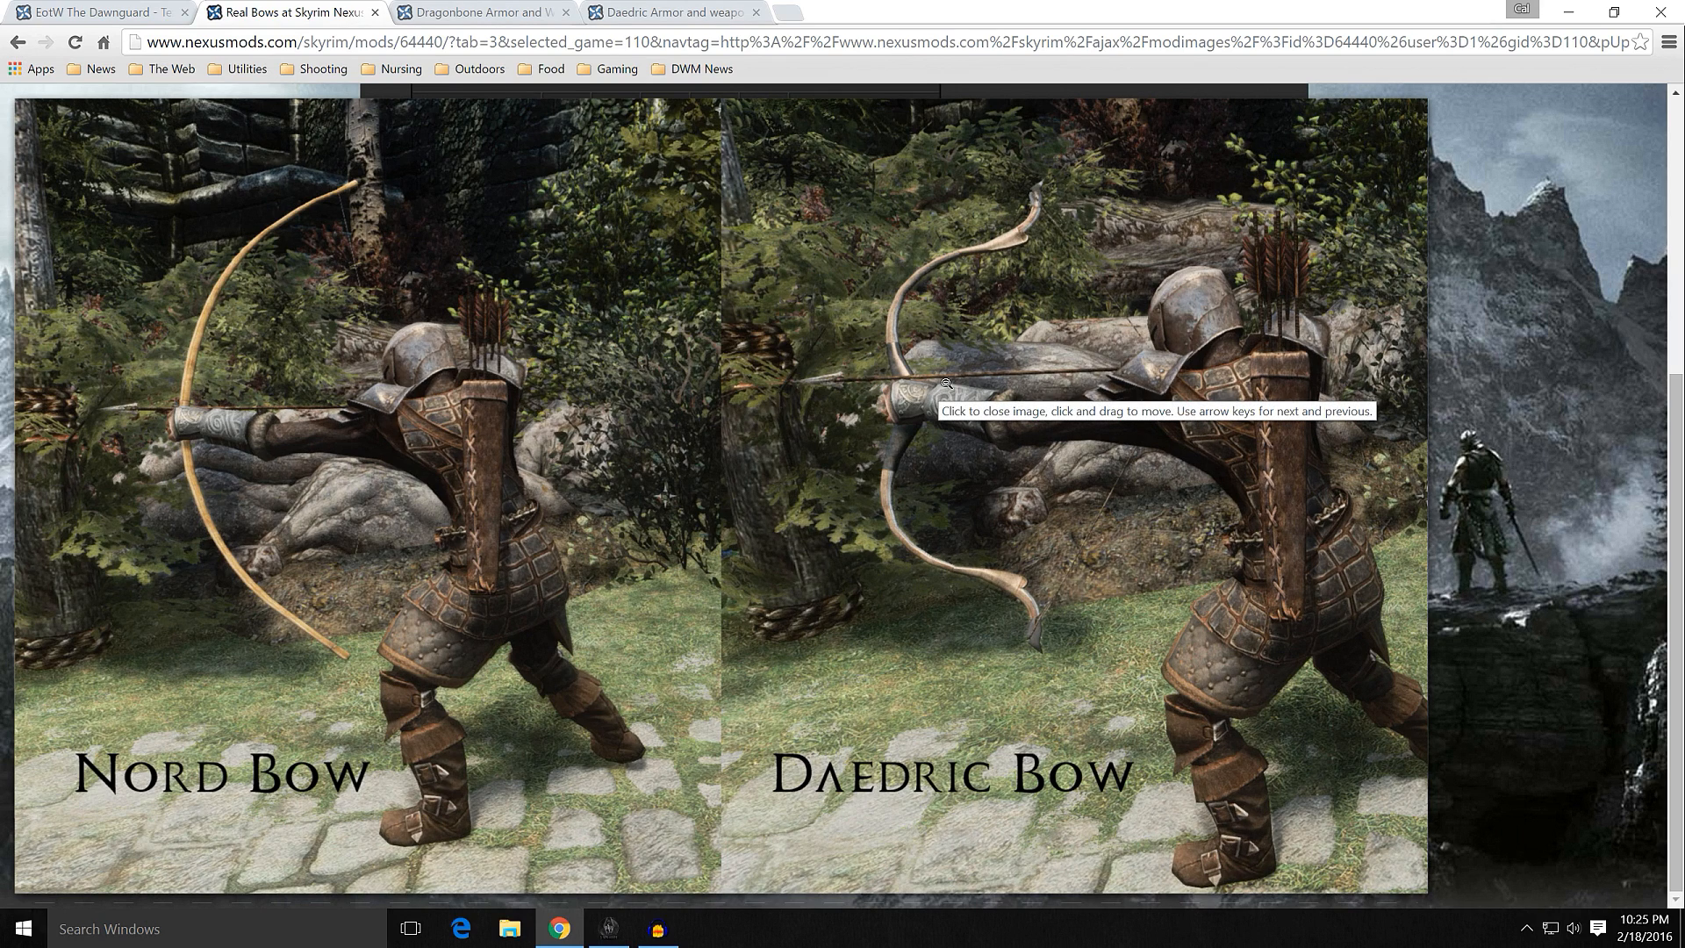
pyautogui.click(1039, 373)
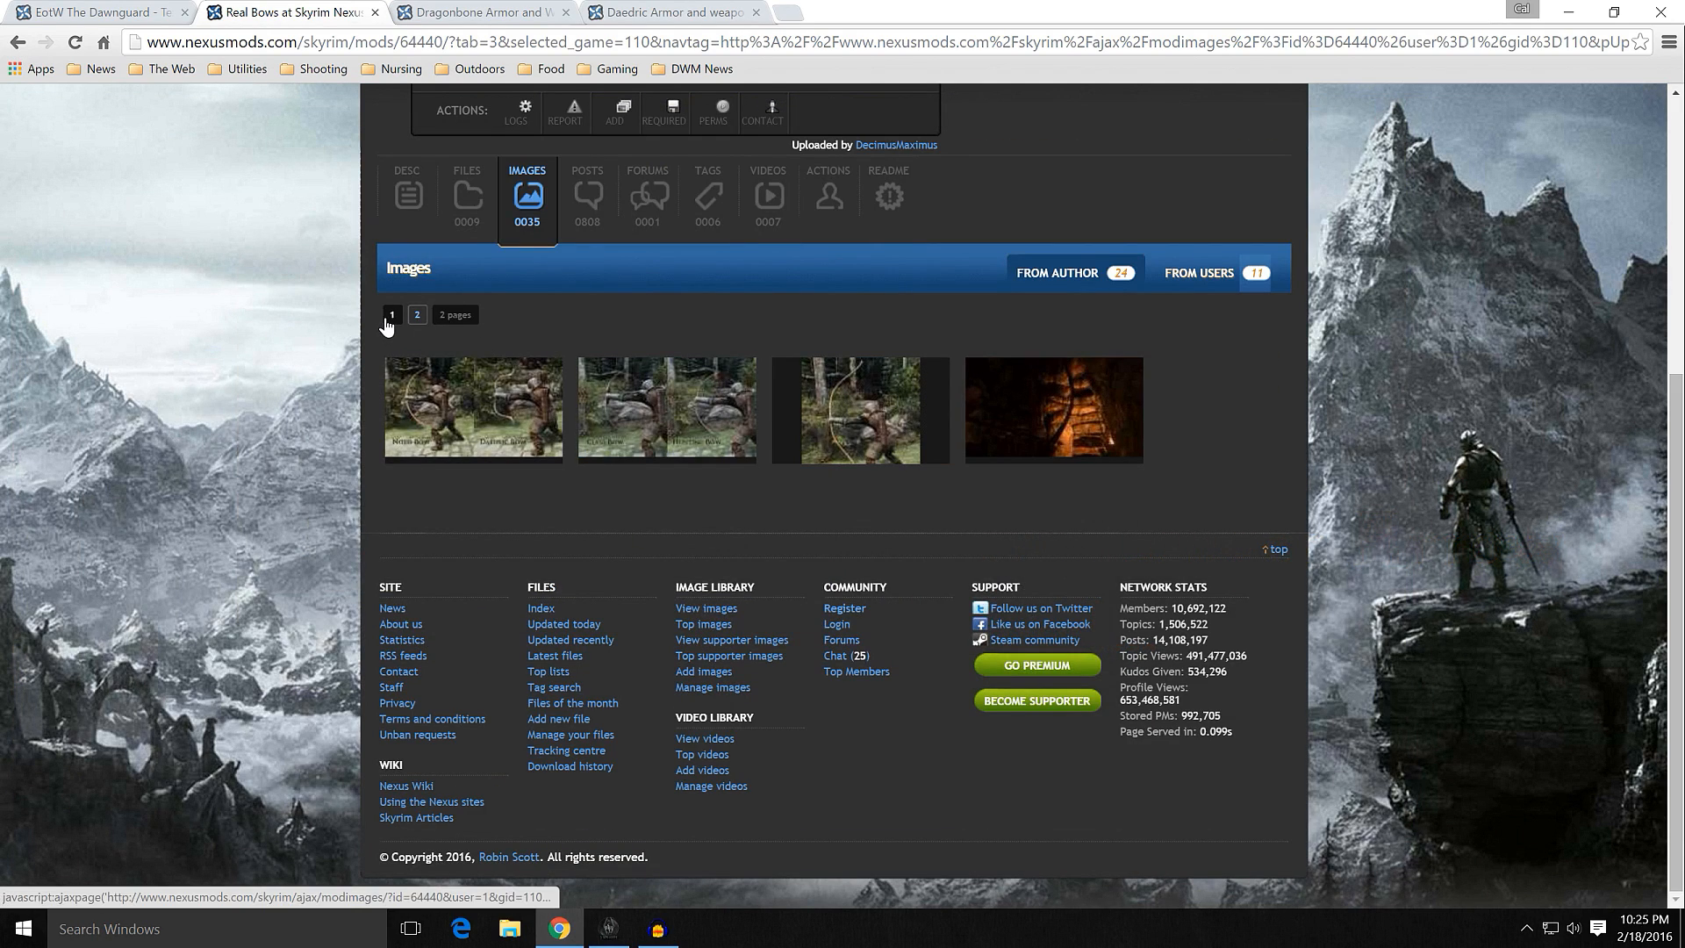
# Step: Return to the first gallery page and enlarge the Glass Bow render and the first bow render in the second row
pyautogui.click(17, 42)
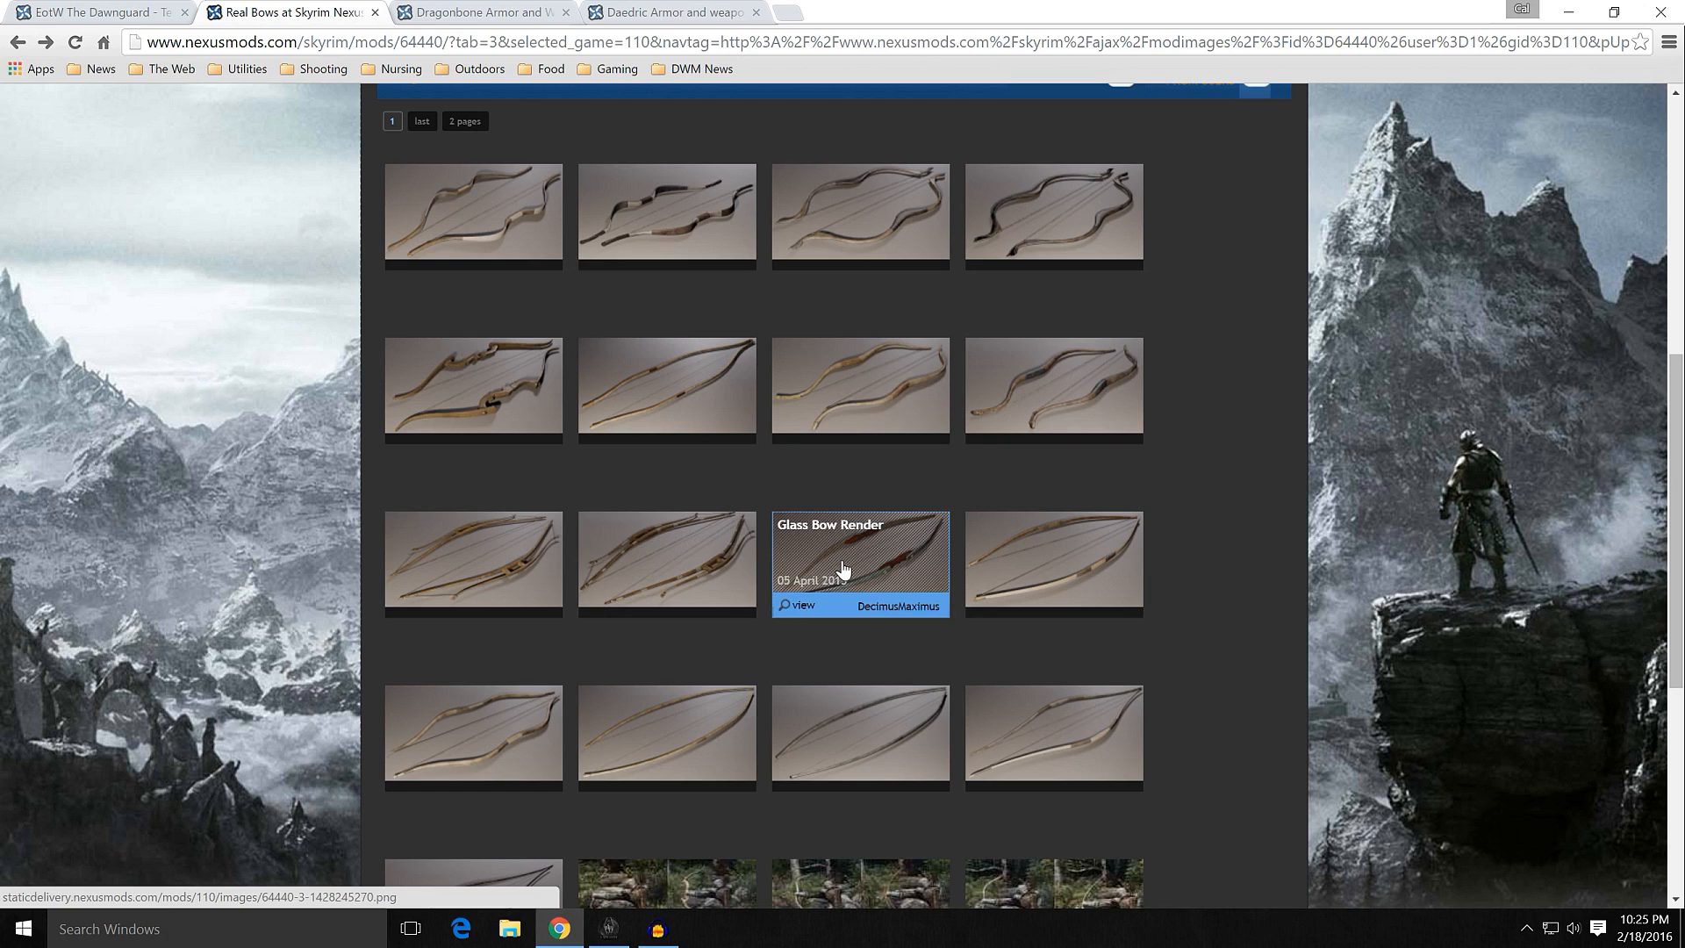
pyautogui.moveTo(843, 566)
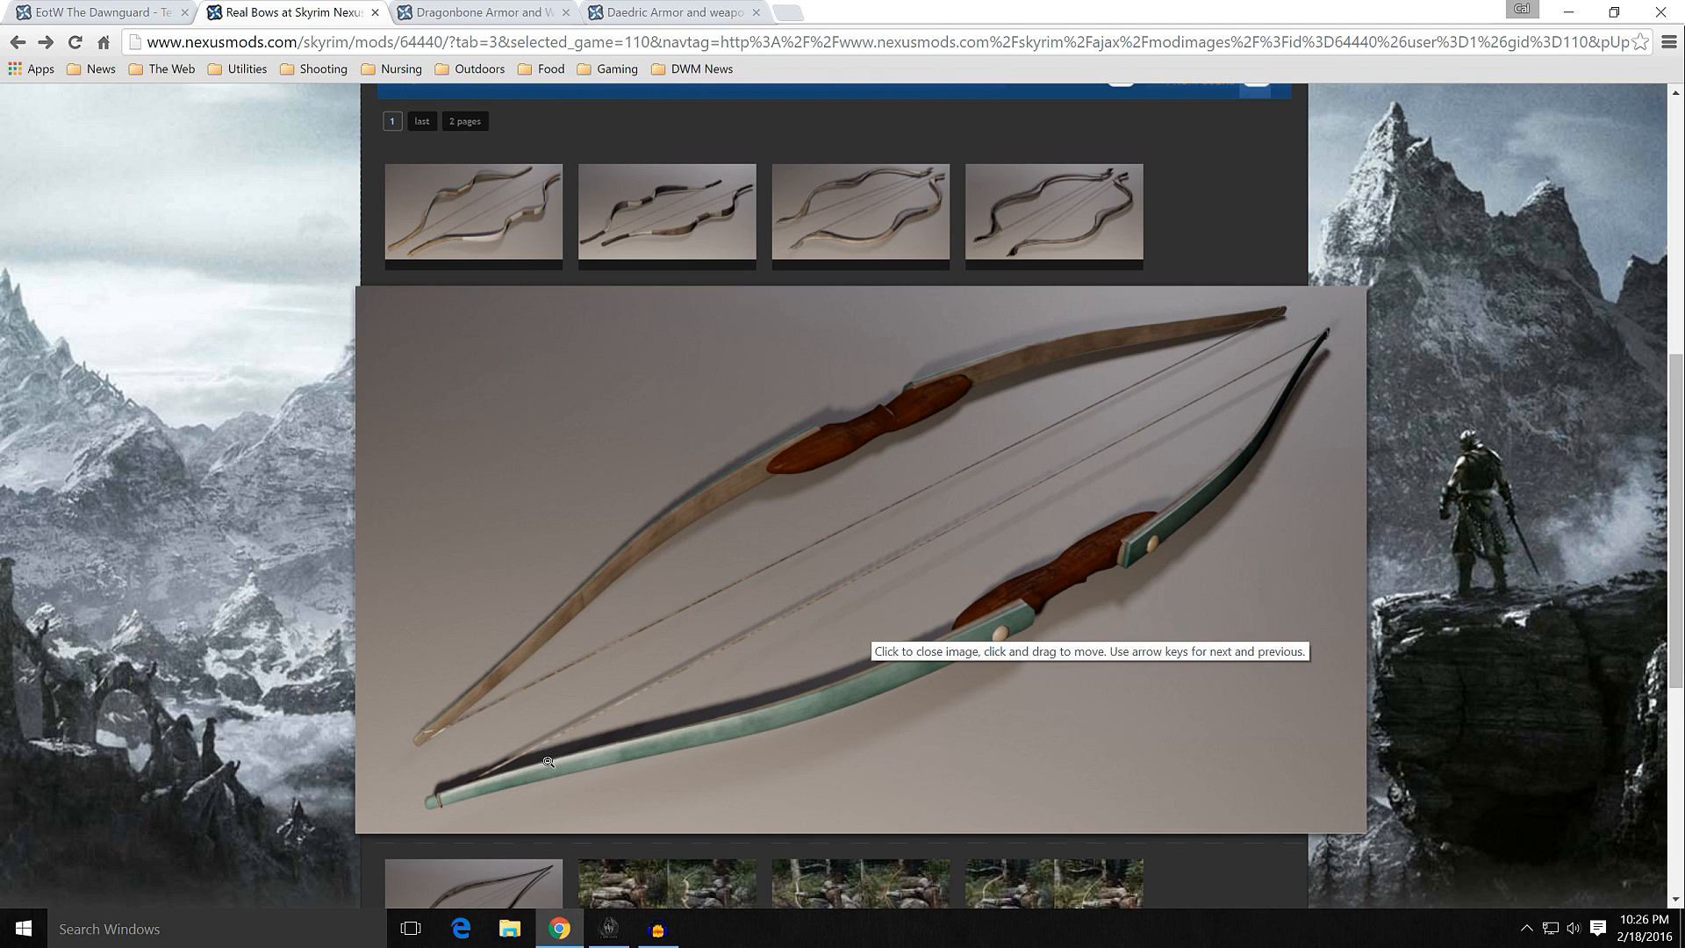
pyautogui.click(690, 686)
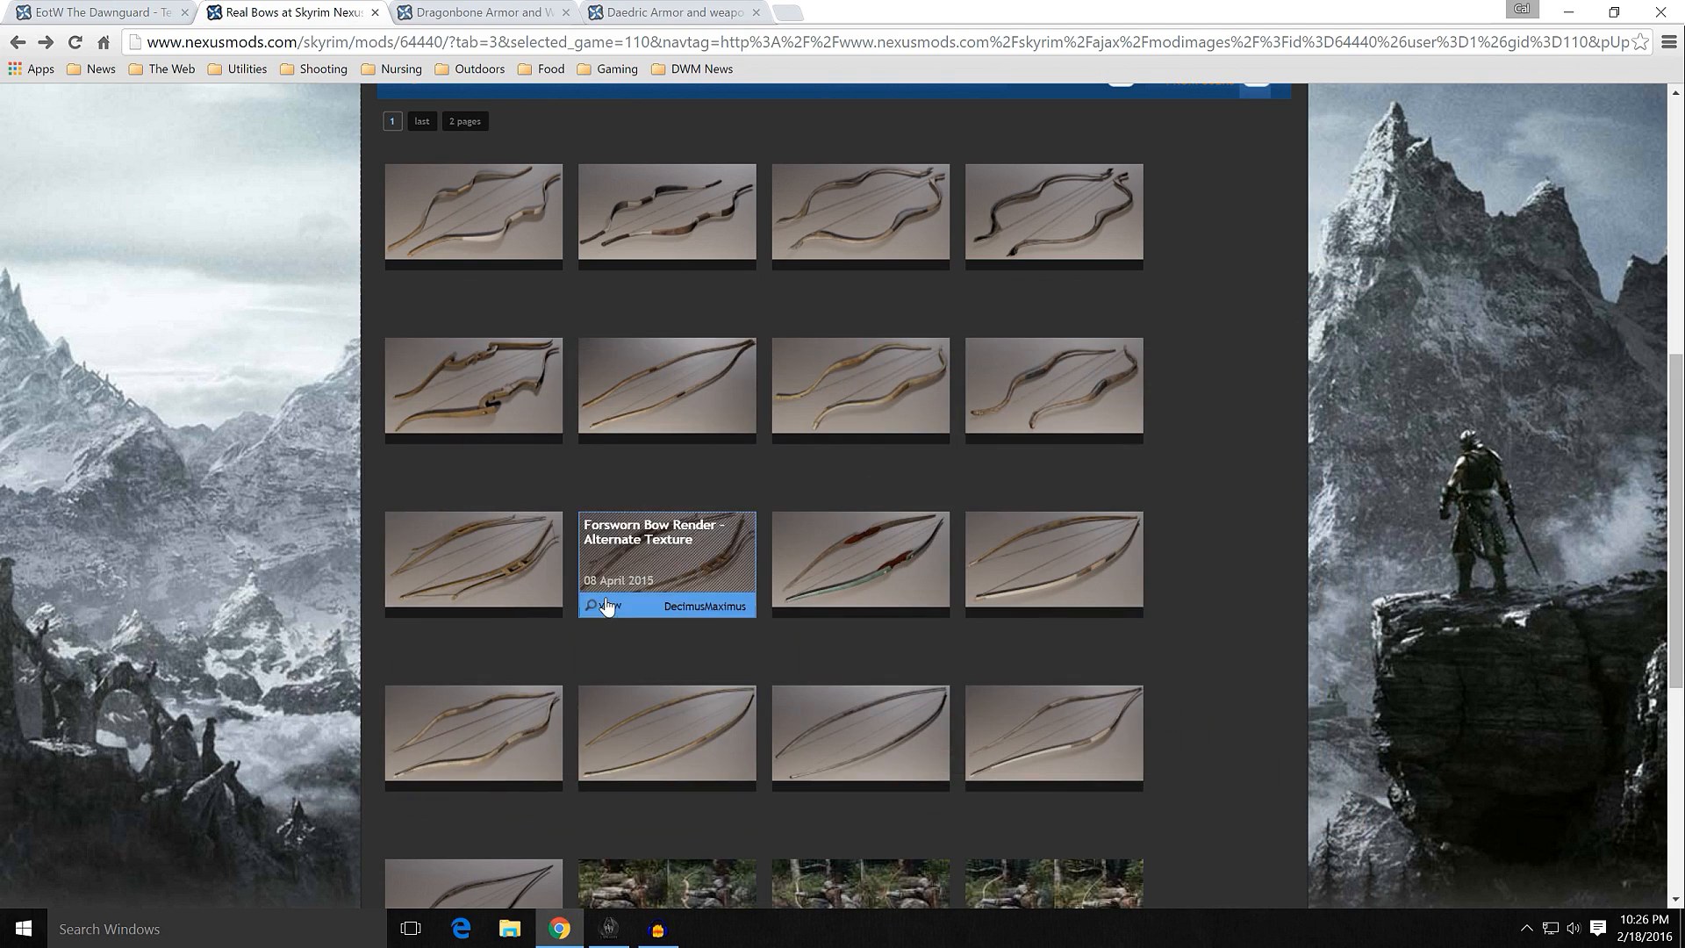
pyautogui.click(481, 411)
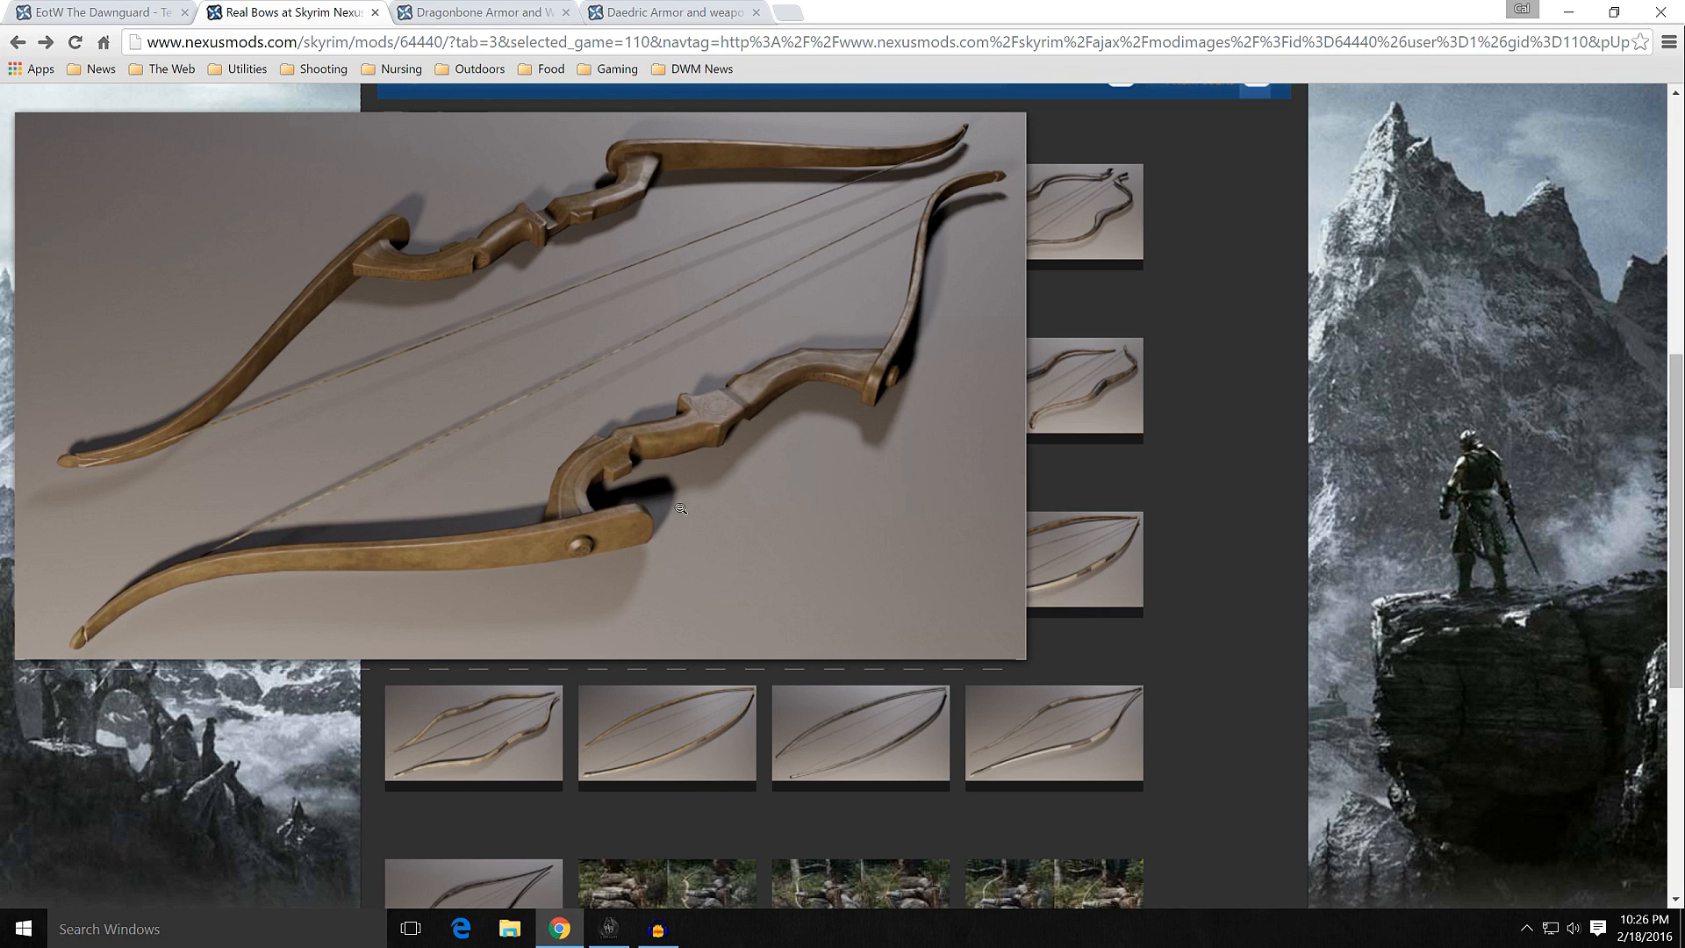
pyautogui.click(597, 412)
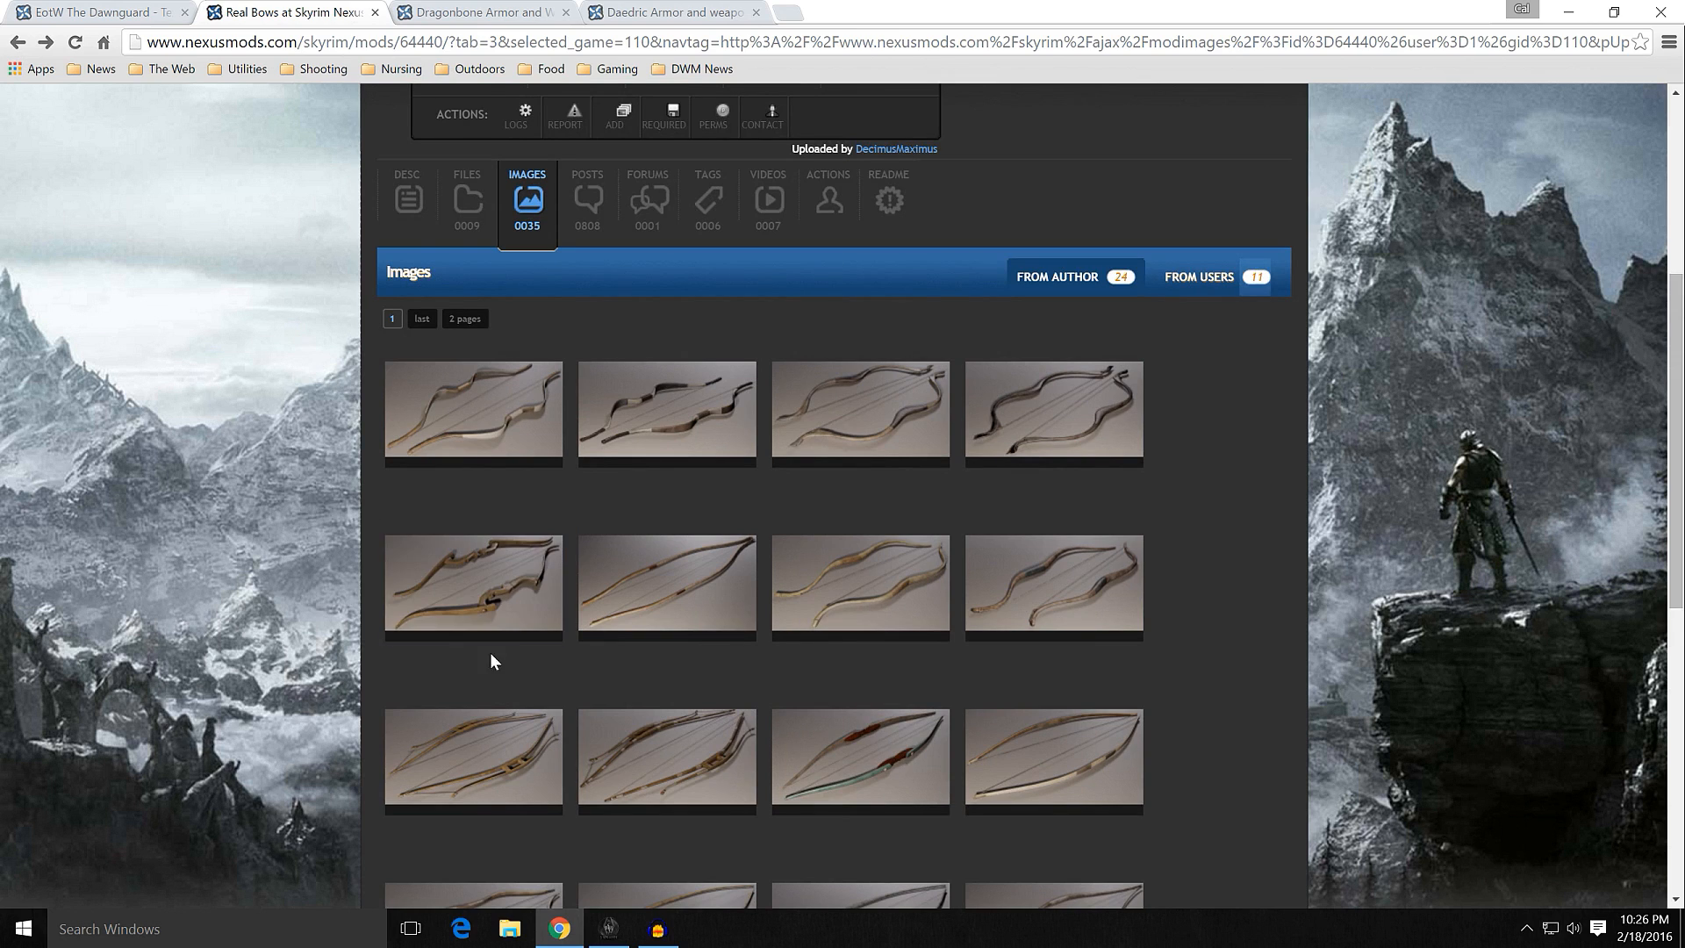
# Step: Check the downloads in Mod Organizer, return to the Real Bows files page and download the 2048x main file Real Bows 1.05
pyautogui.click(609, 928)
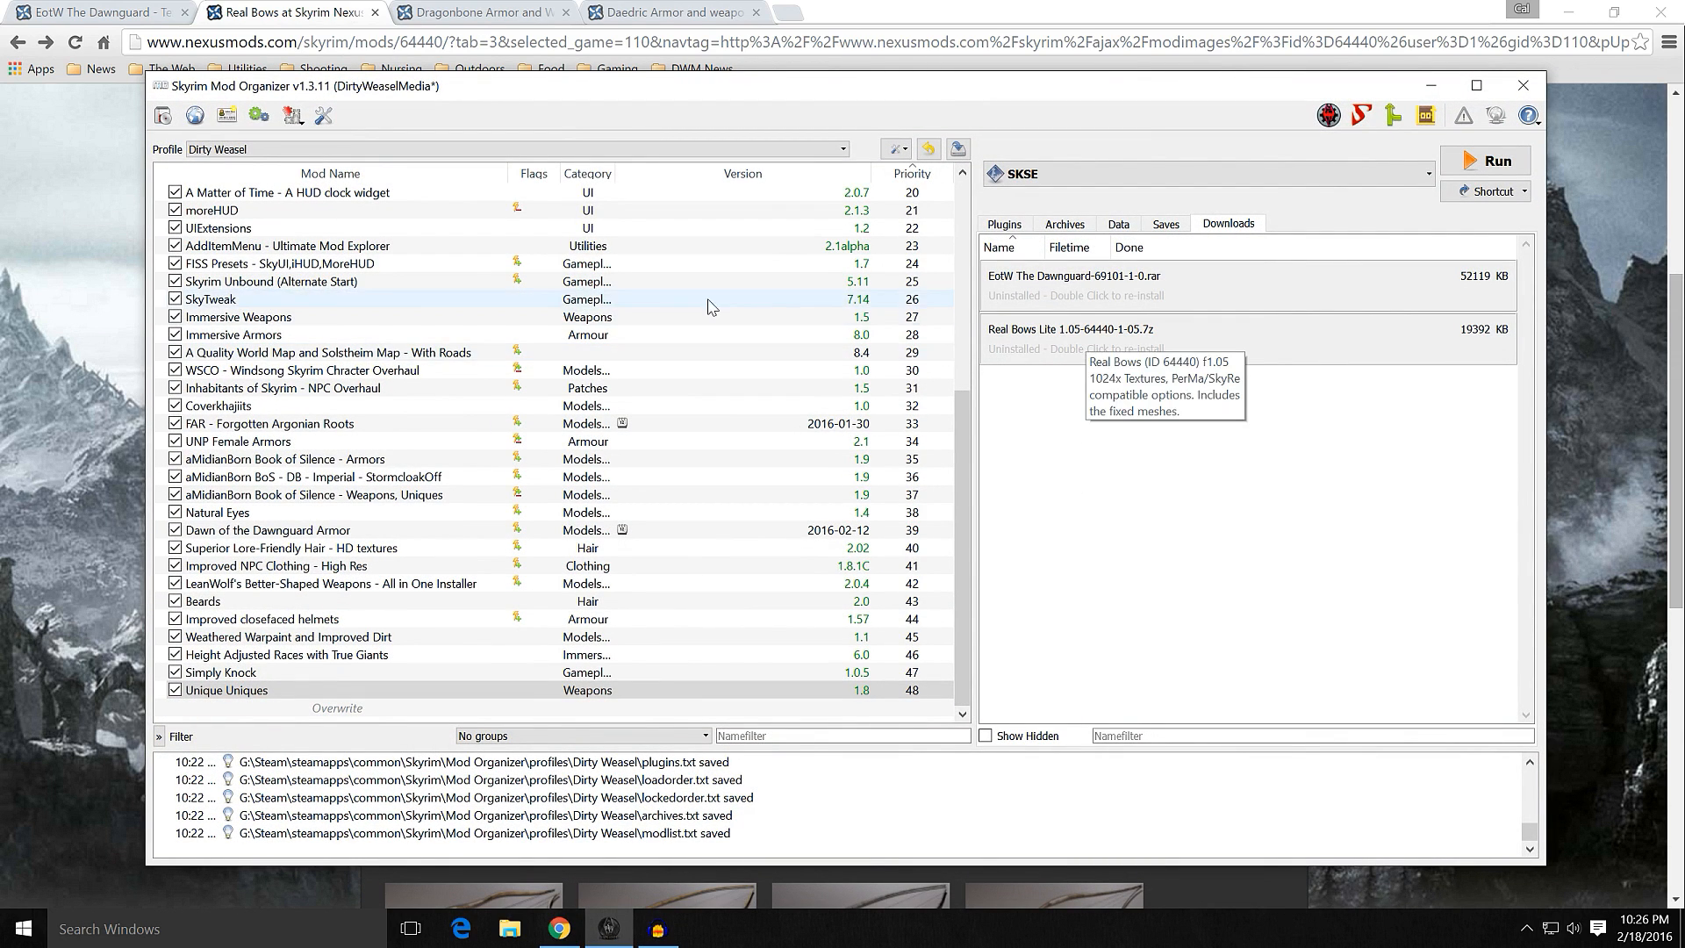
pyautogui.click(121, 361)
pyautogui.click(467, 204)
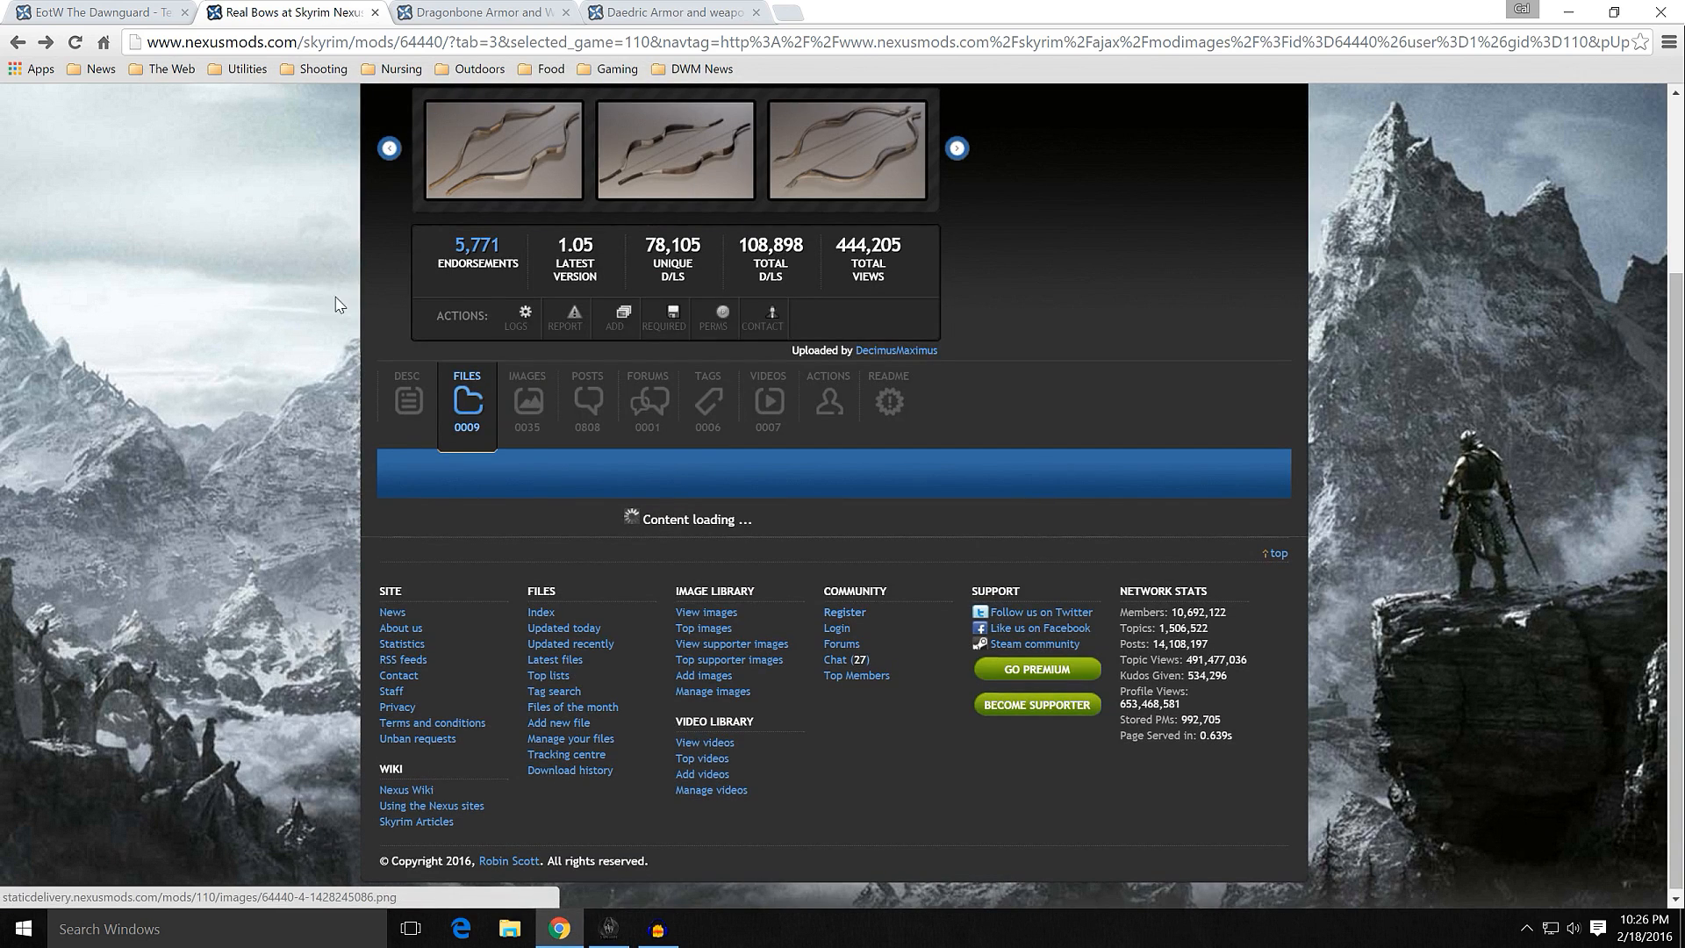
pyautogui.scroll(-3, 335, 448)
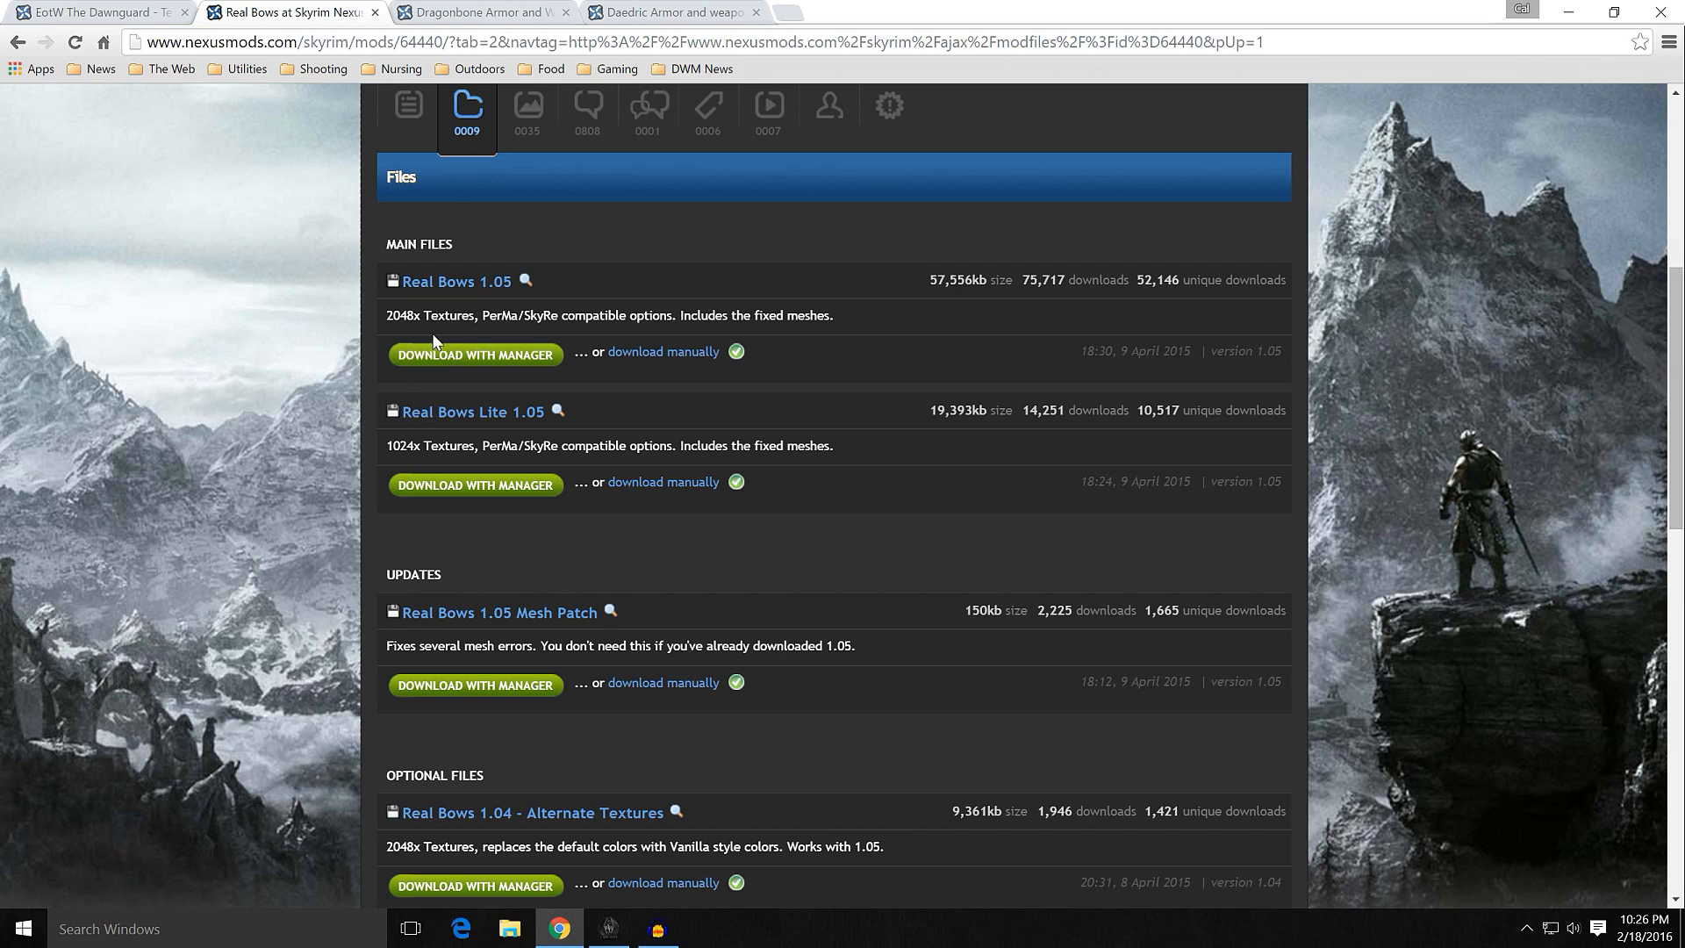
pyautogui.click(433, 283)
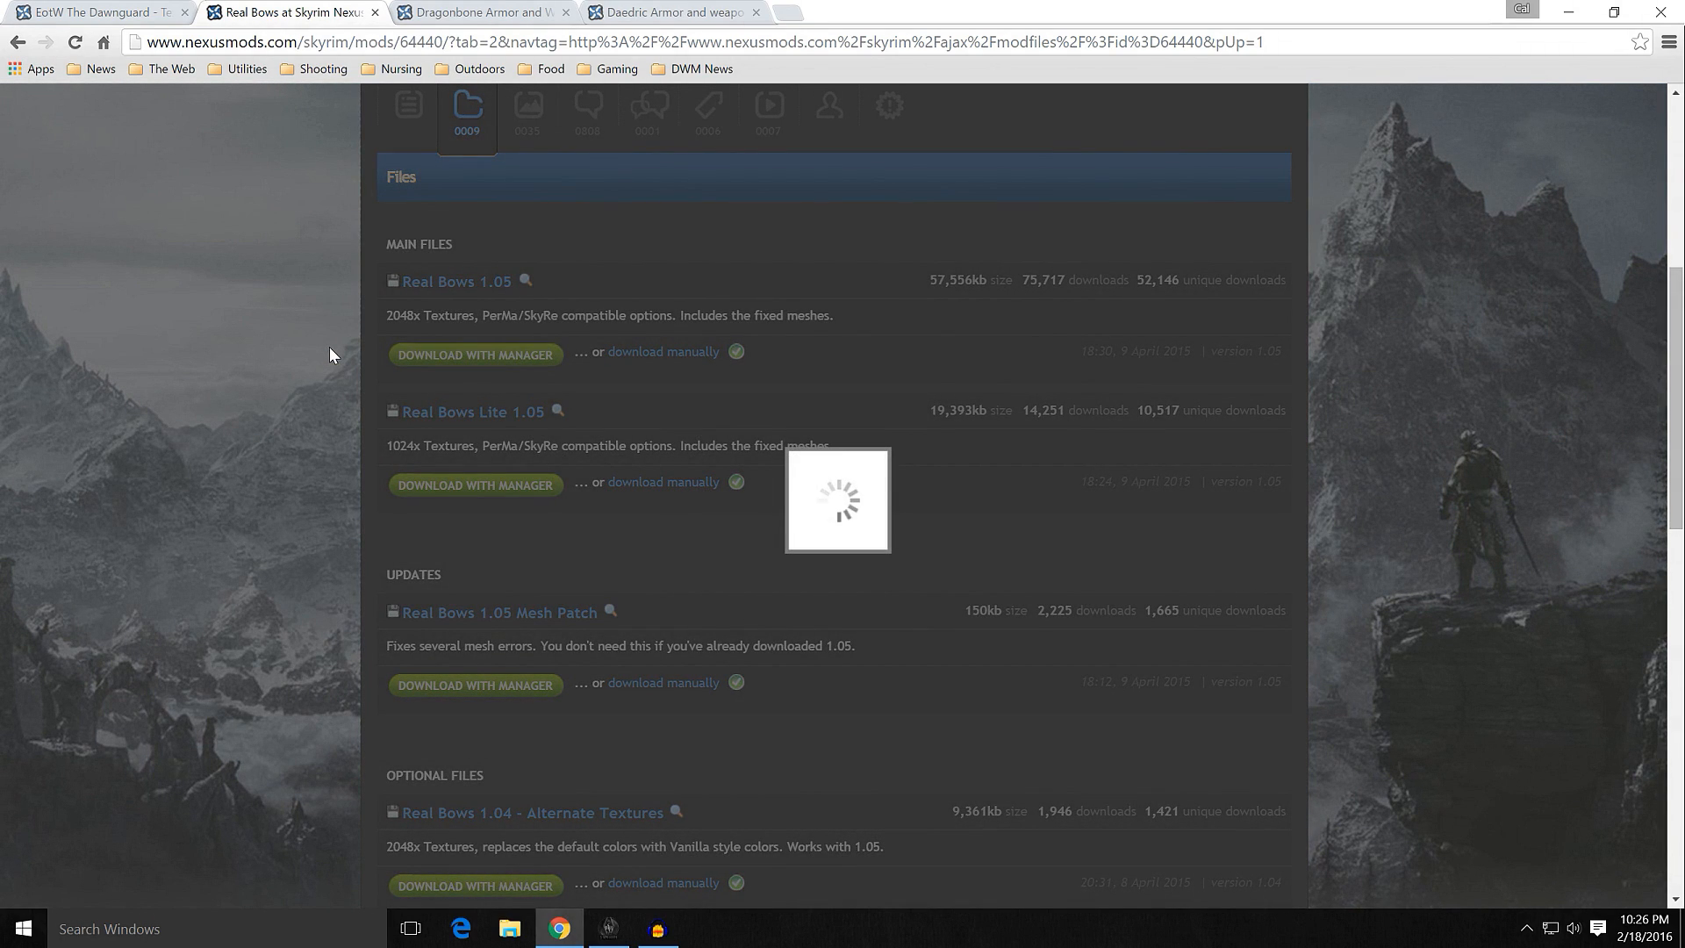
pyautogui.click(329, 346)
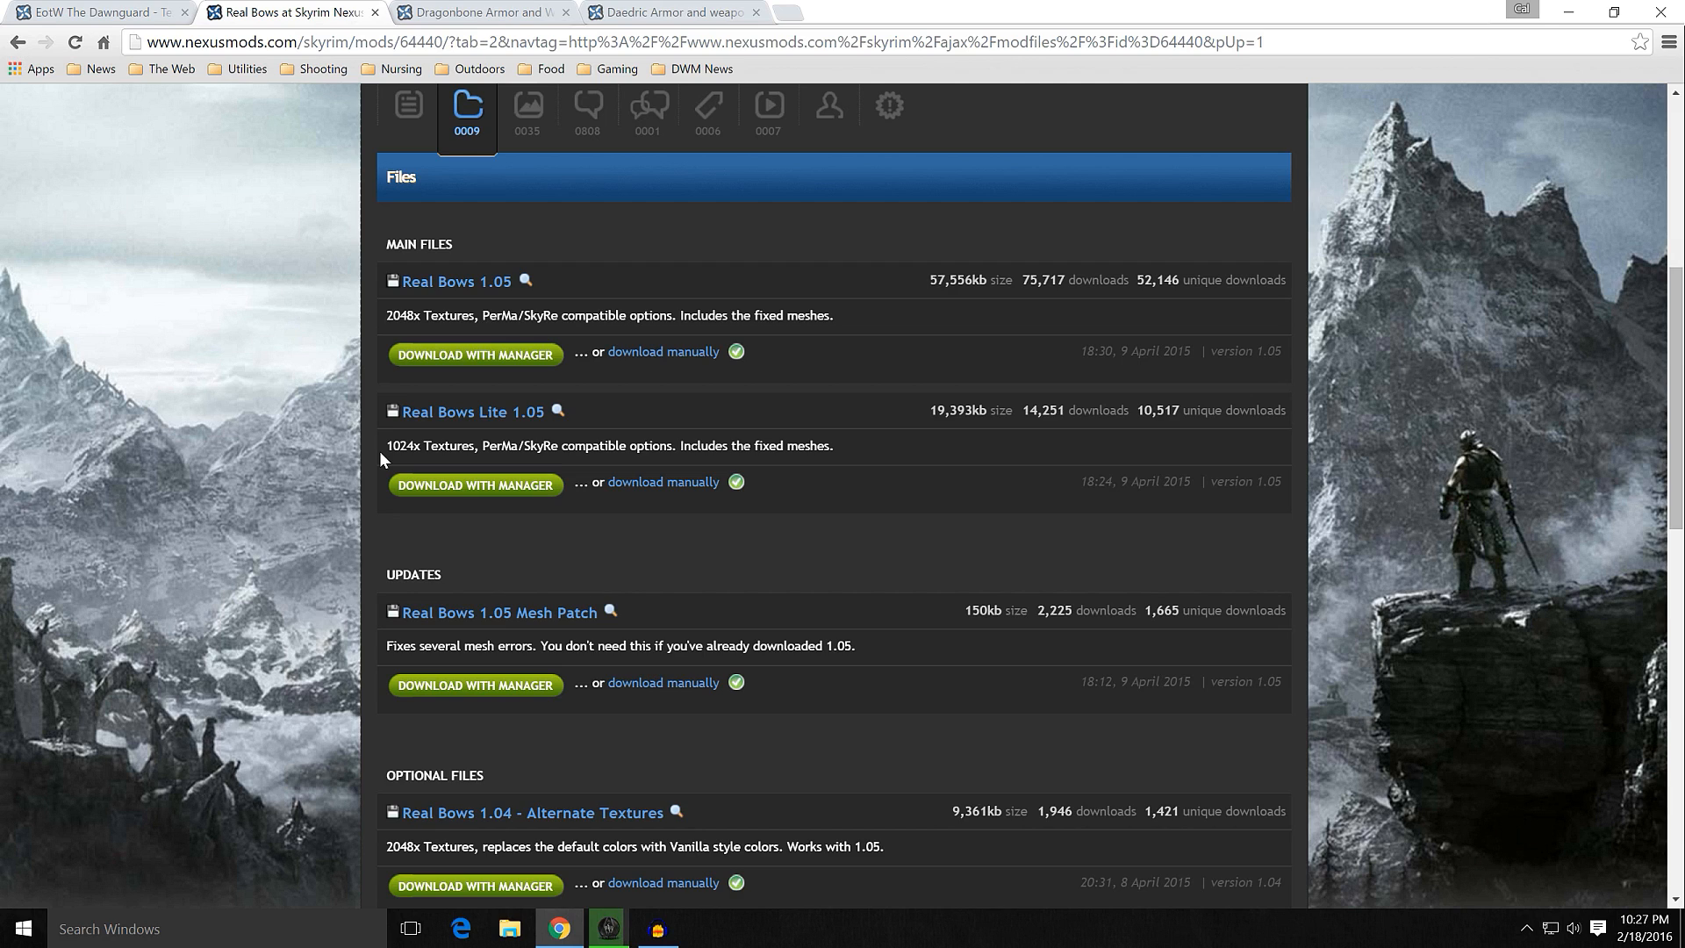
# Step: Review the optional Real Bows files, switch to Mod Organizer and delete the downloaded archive Real Bows Lite 1.05-64440-1-05.7z
pyautogui.scroll(-6, 379, 451)
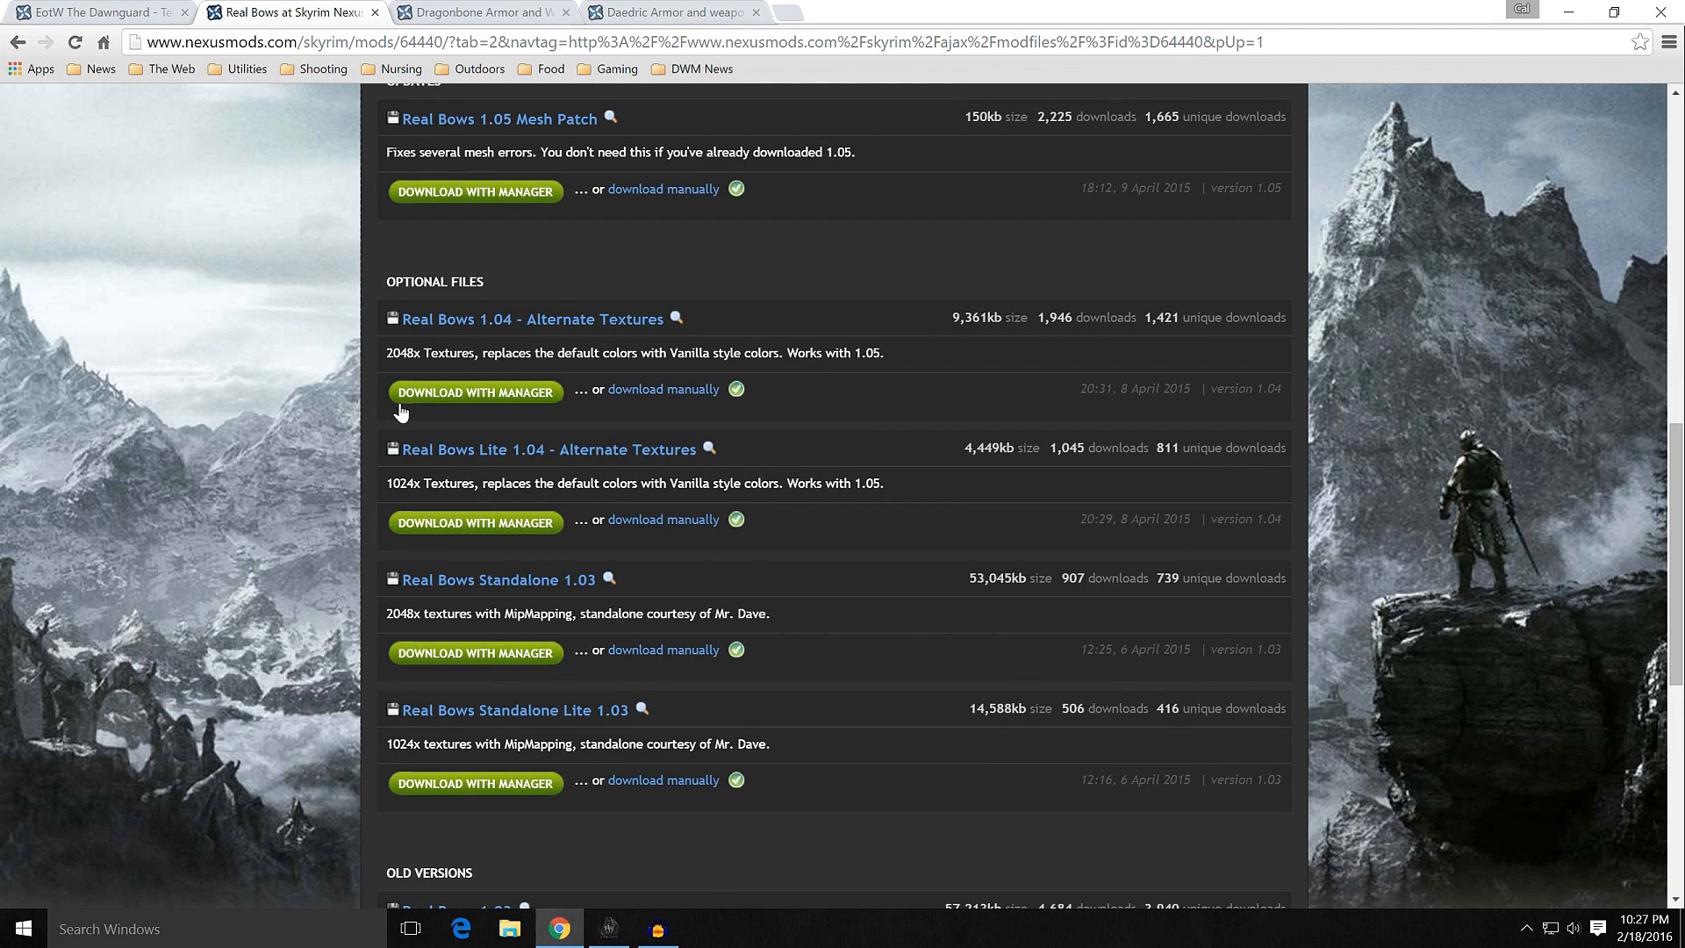
pyautogui.scroll(-2, 372, 423)
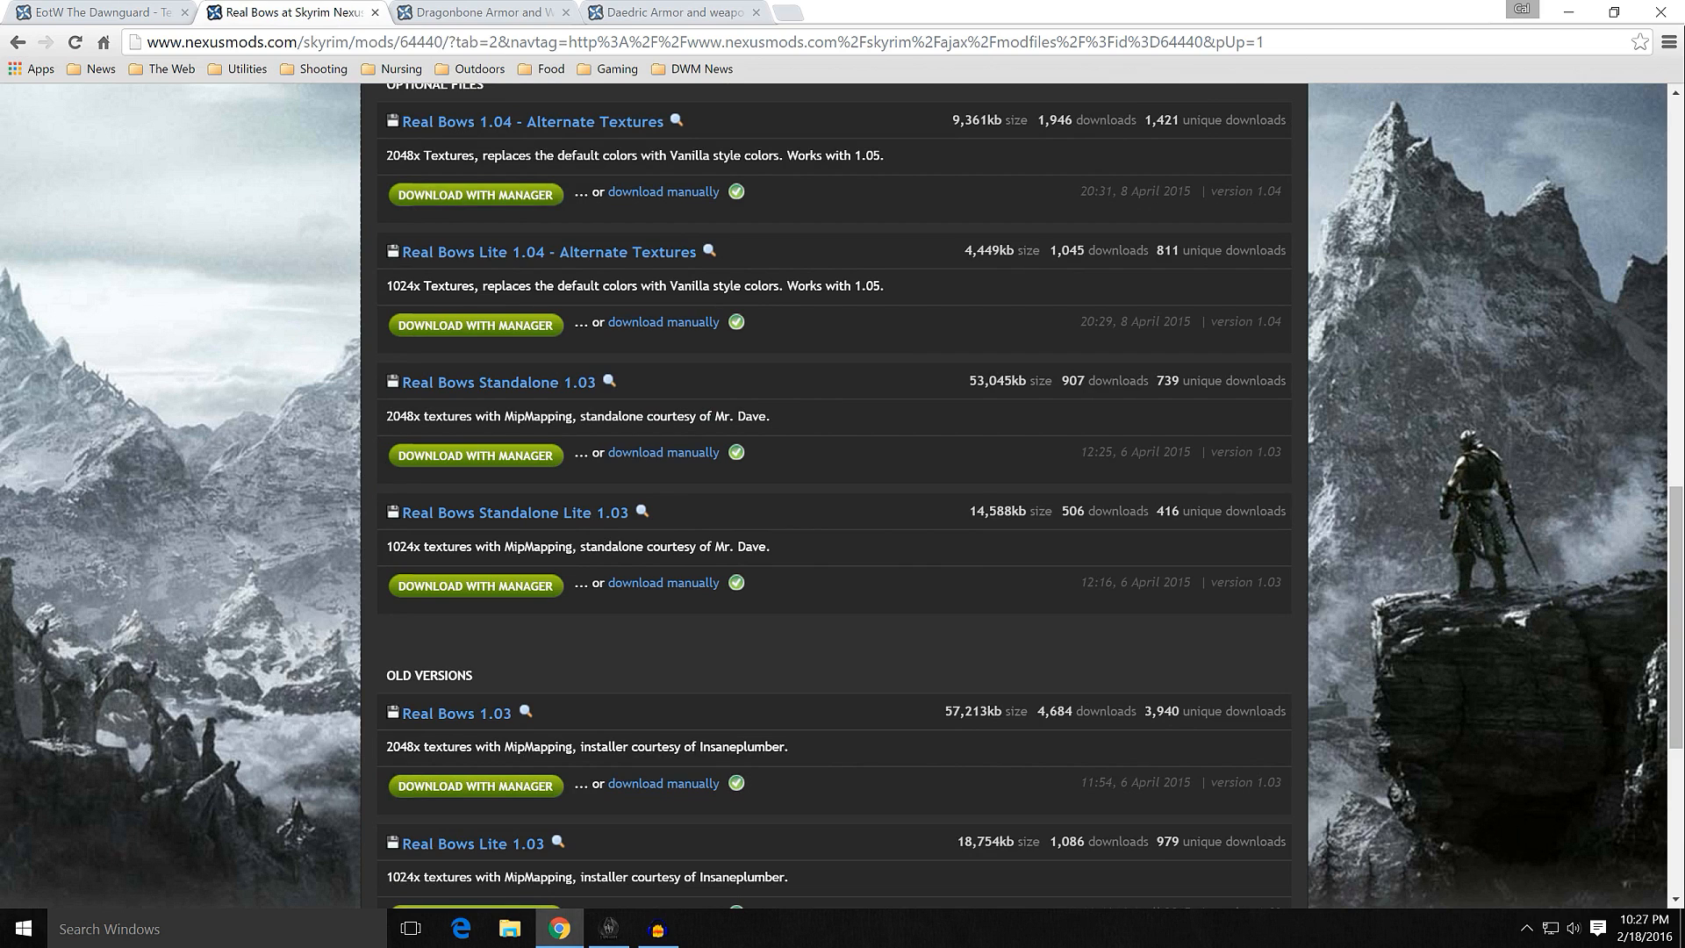
pyautogui.scroll(7, 343, 462)
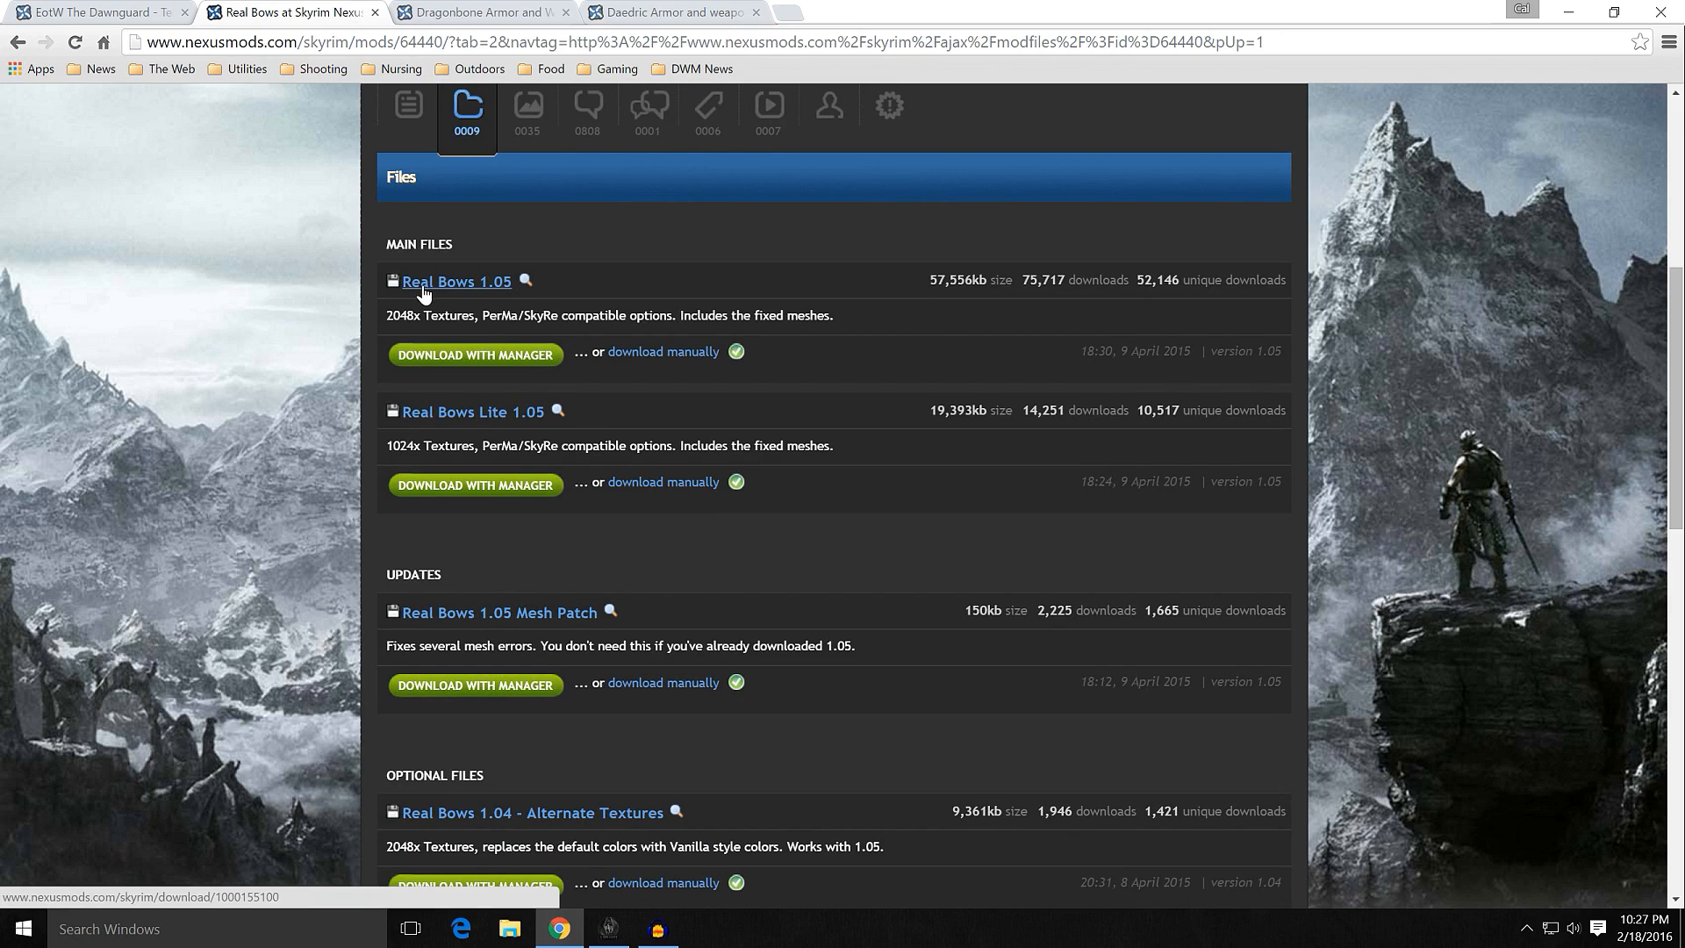
pyautogui.scroll(2, 361, 397)
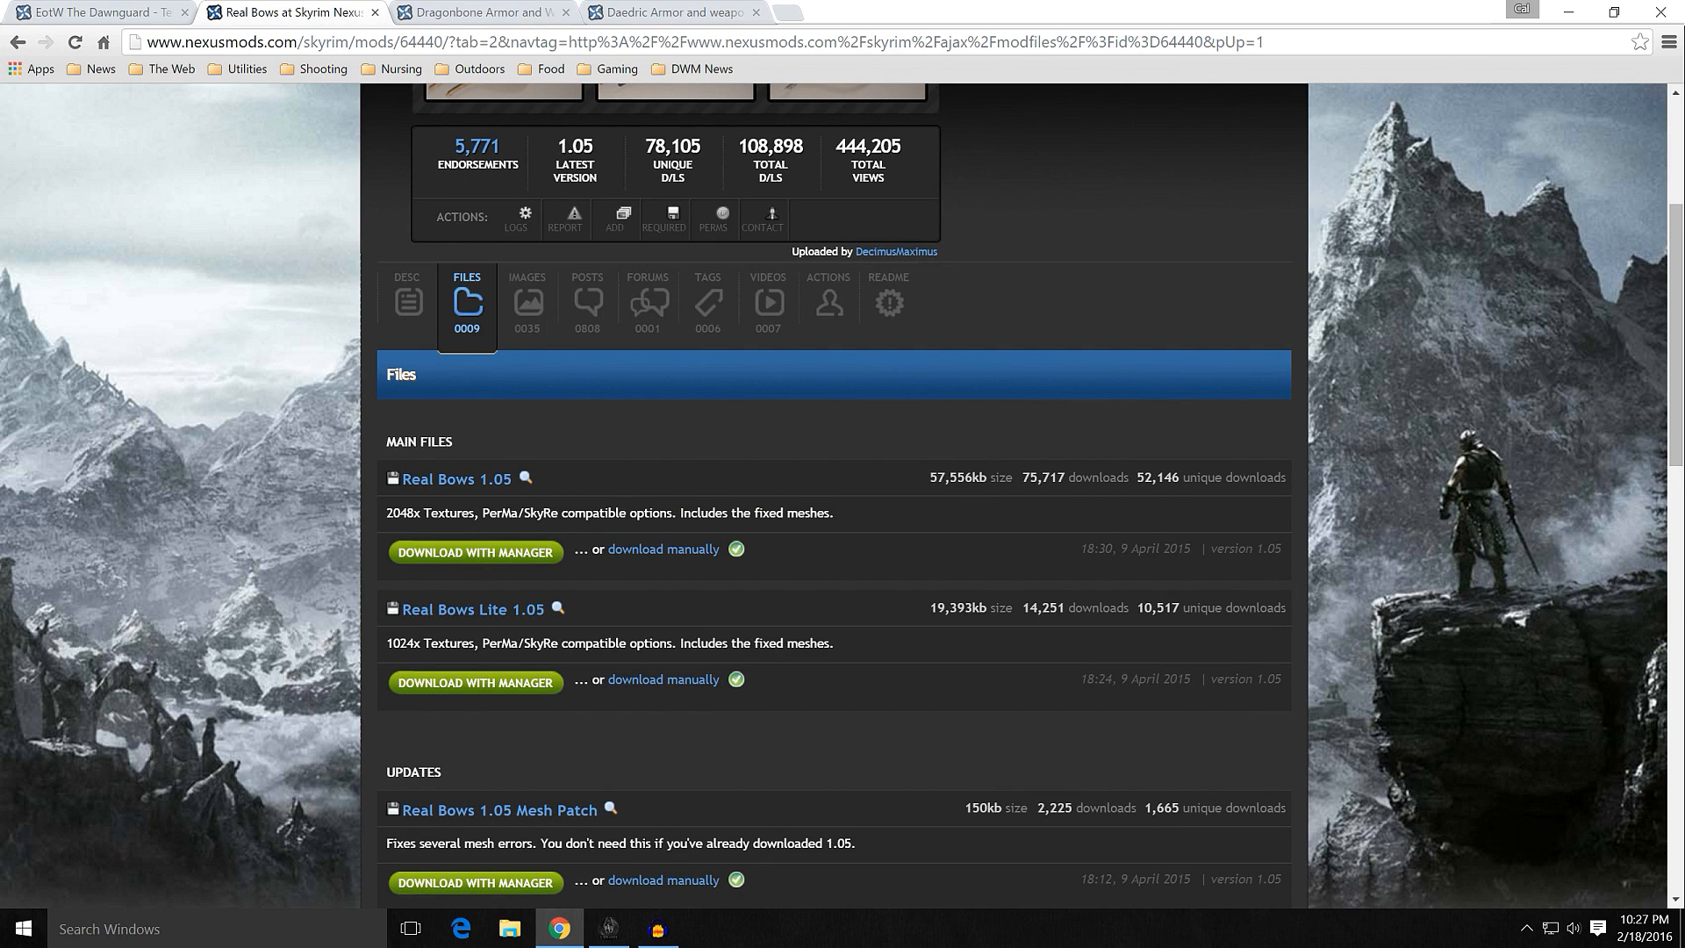
pyautogui.click(609, 929)
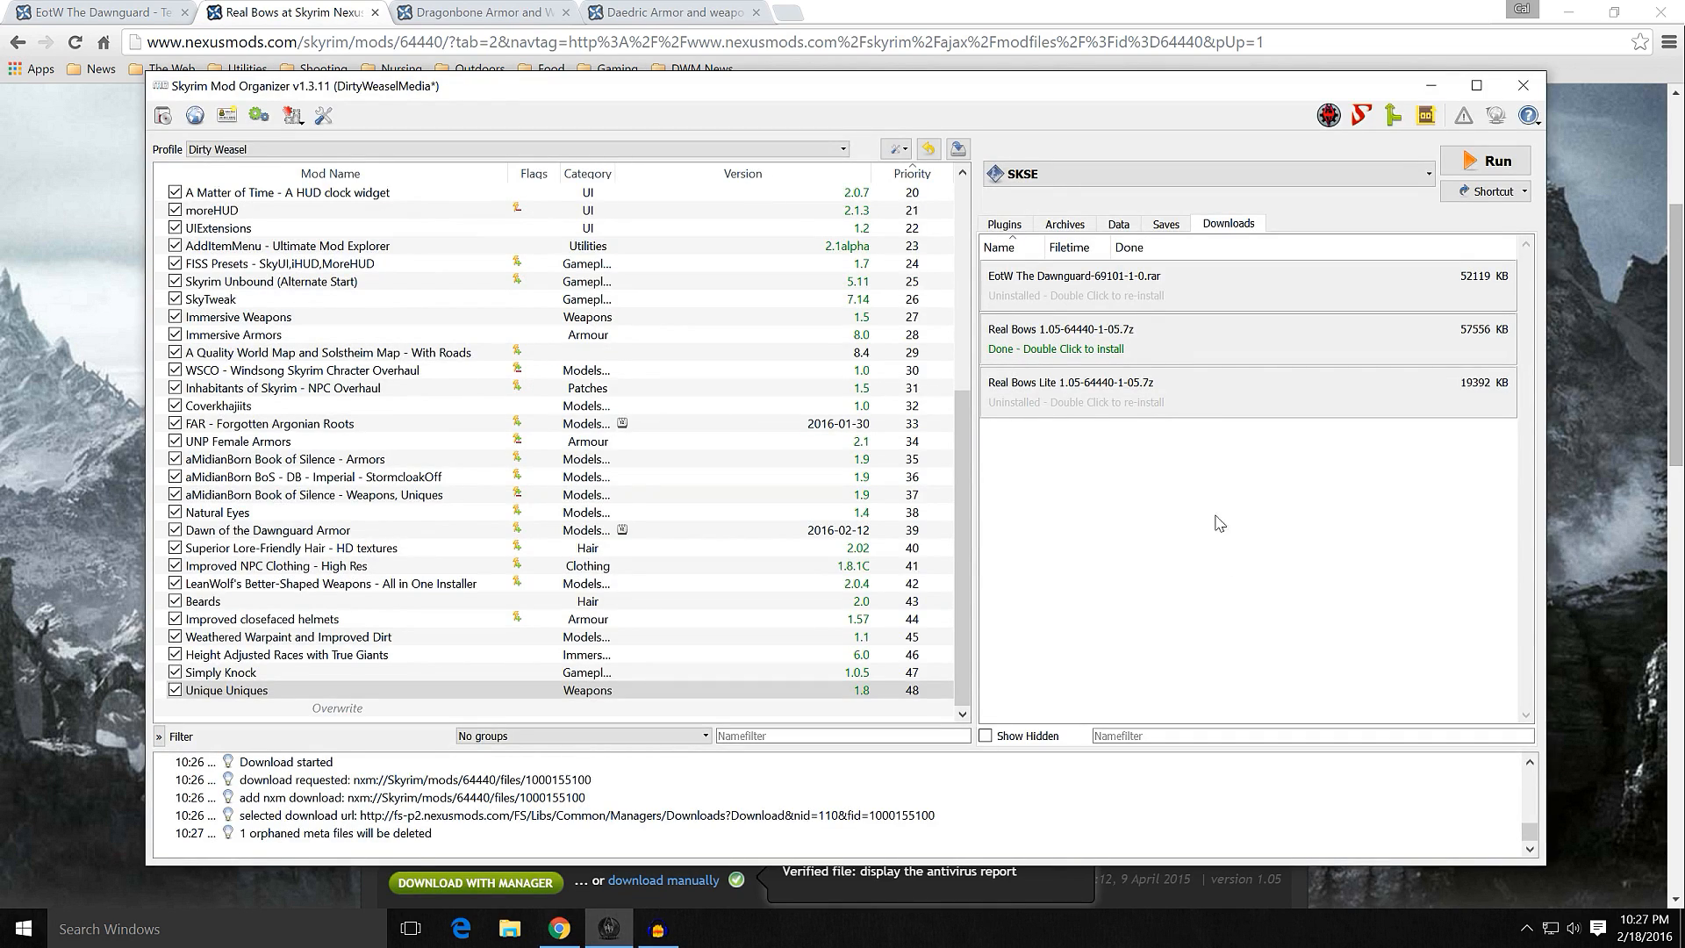
pyautogui.rightClick(1106, 403)
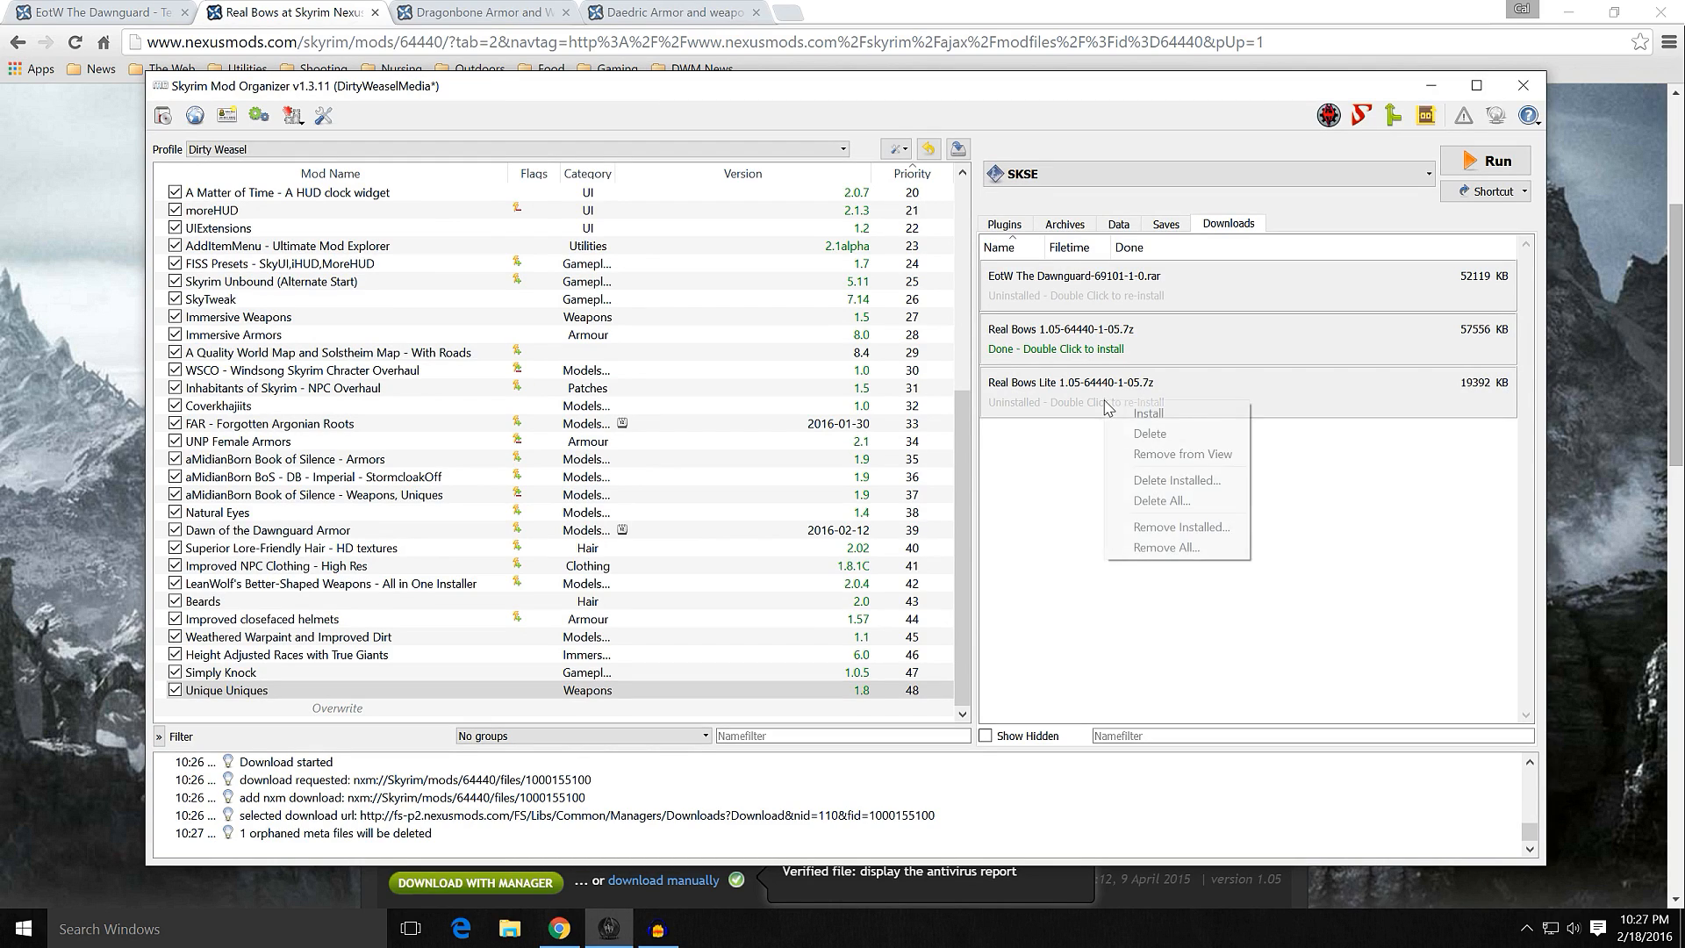
pyautogui.click(1137, 435)
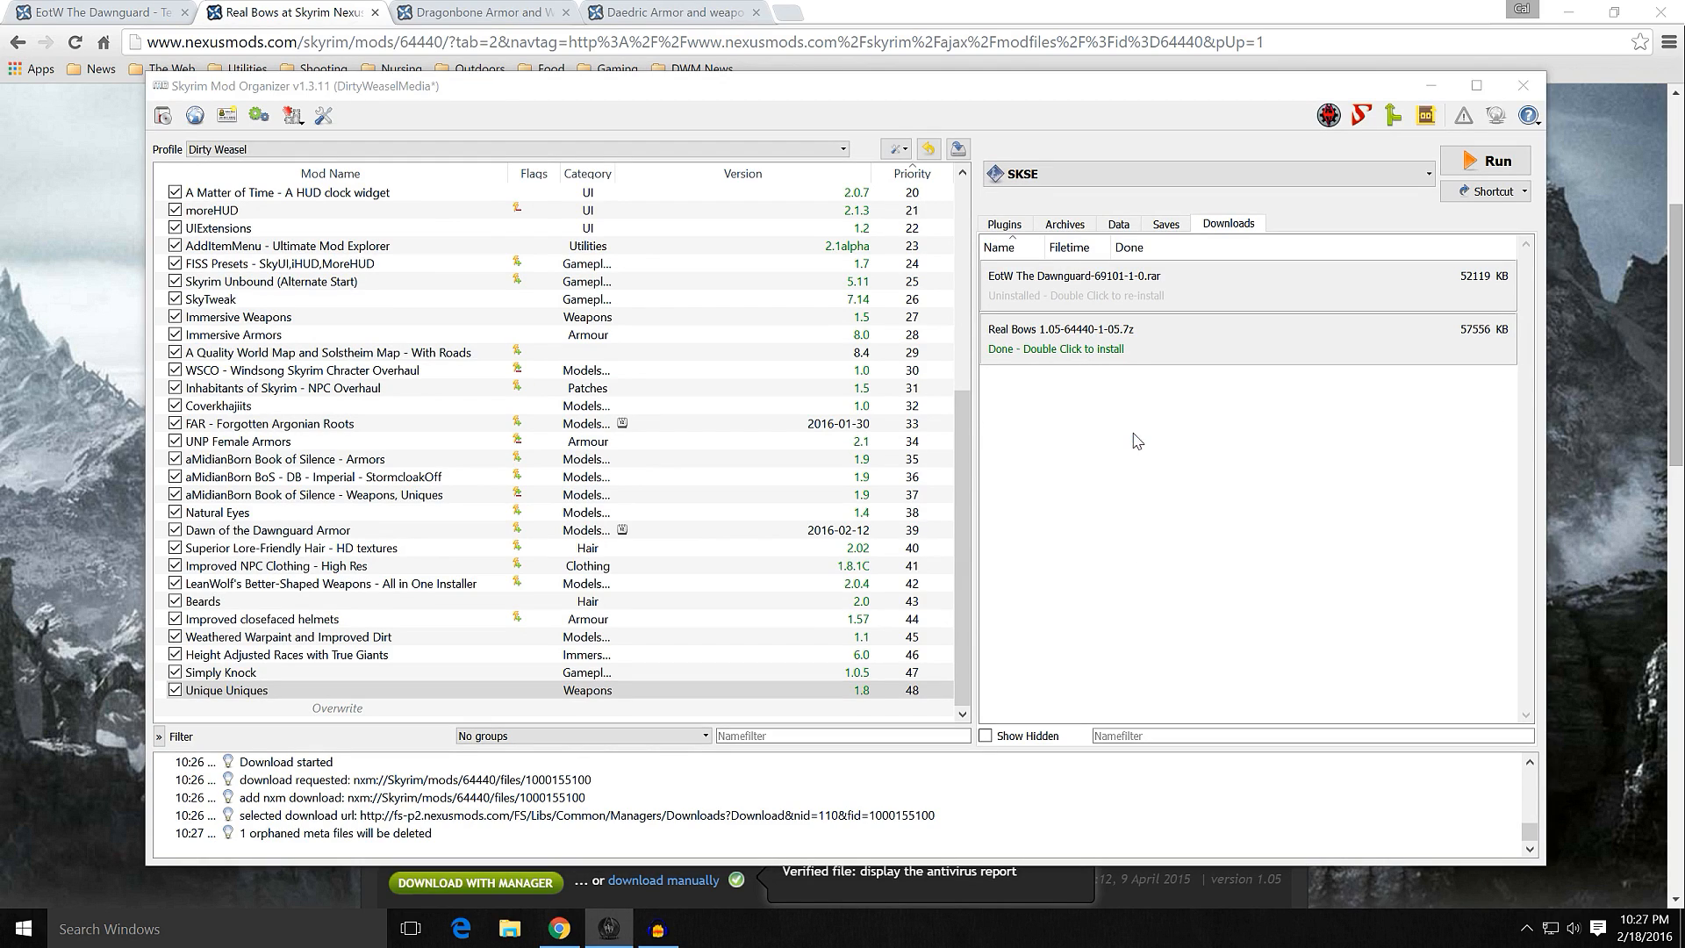
# Step: Start installing the downloaded archive Real Bows 1.05-64440-1-05.7z and enlarge and reposition its installer window to show more bow options
pyautogui.doubleClick(1069, 351)
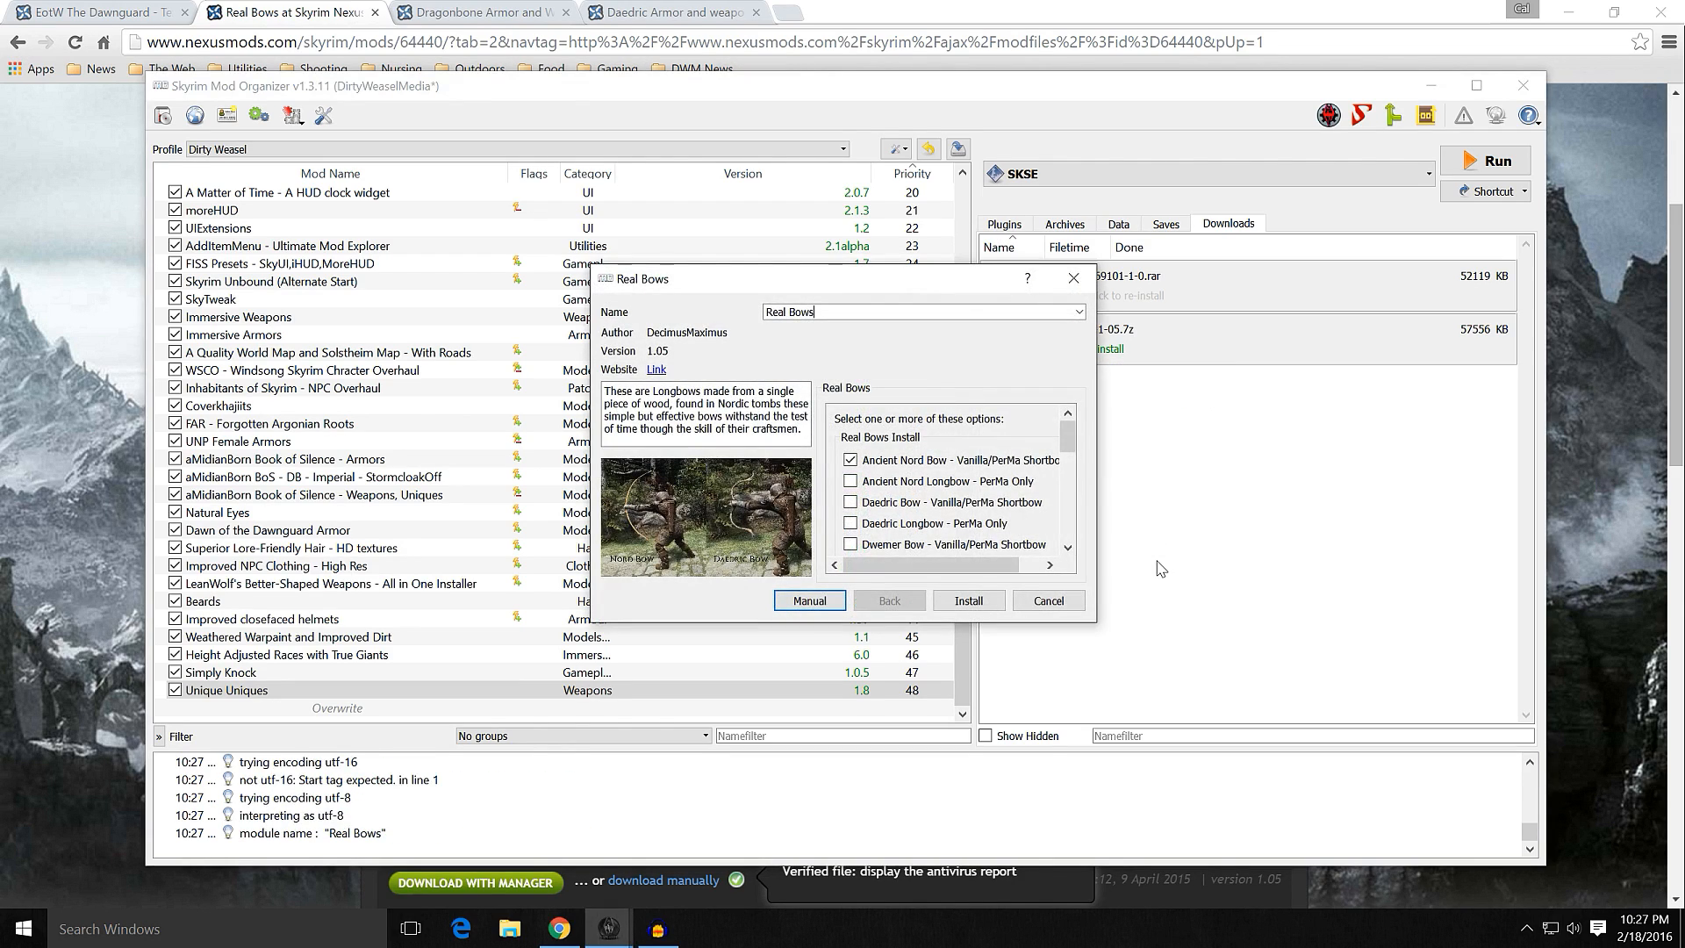
pyautogui.moveTo(1099, 445); pyautogui.dragTo(1365, 445)
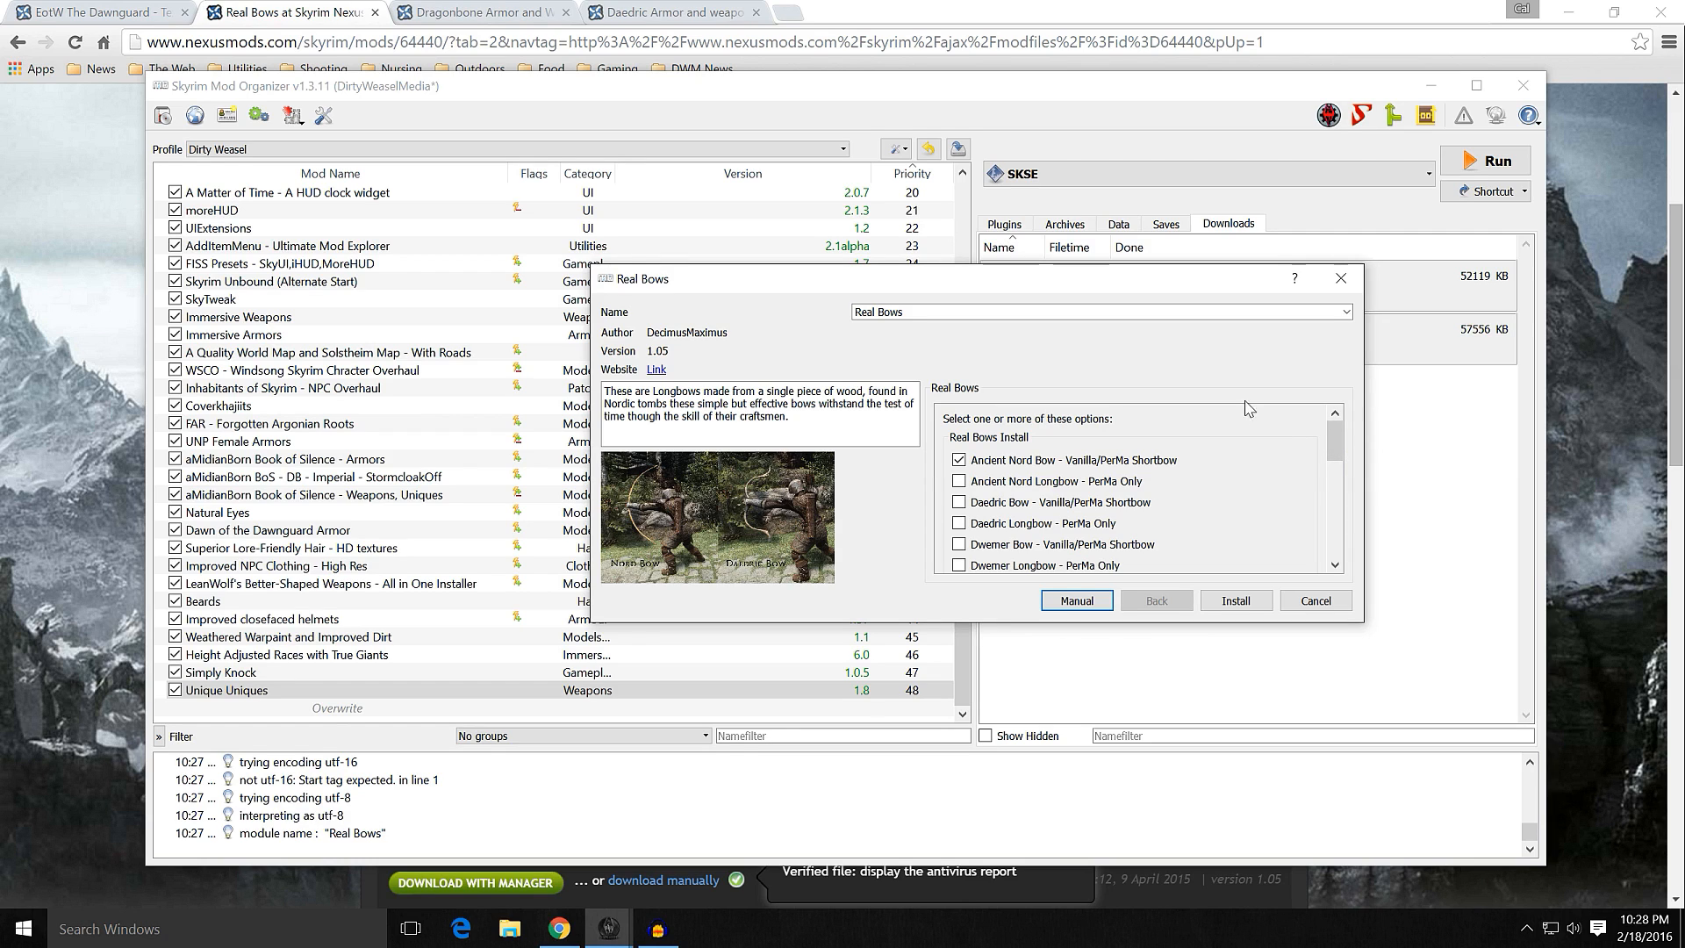
pyautogui.moveTo(1137, 283); pyautogui.dragTo(966, 173)
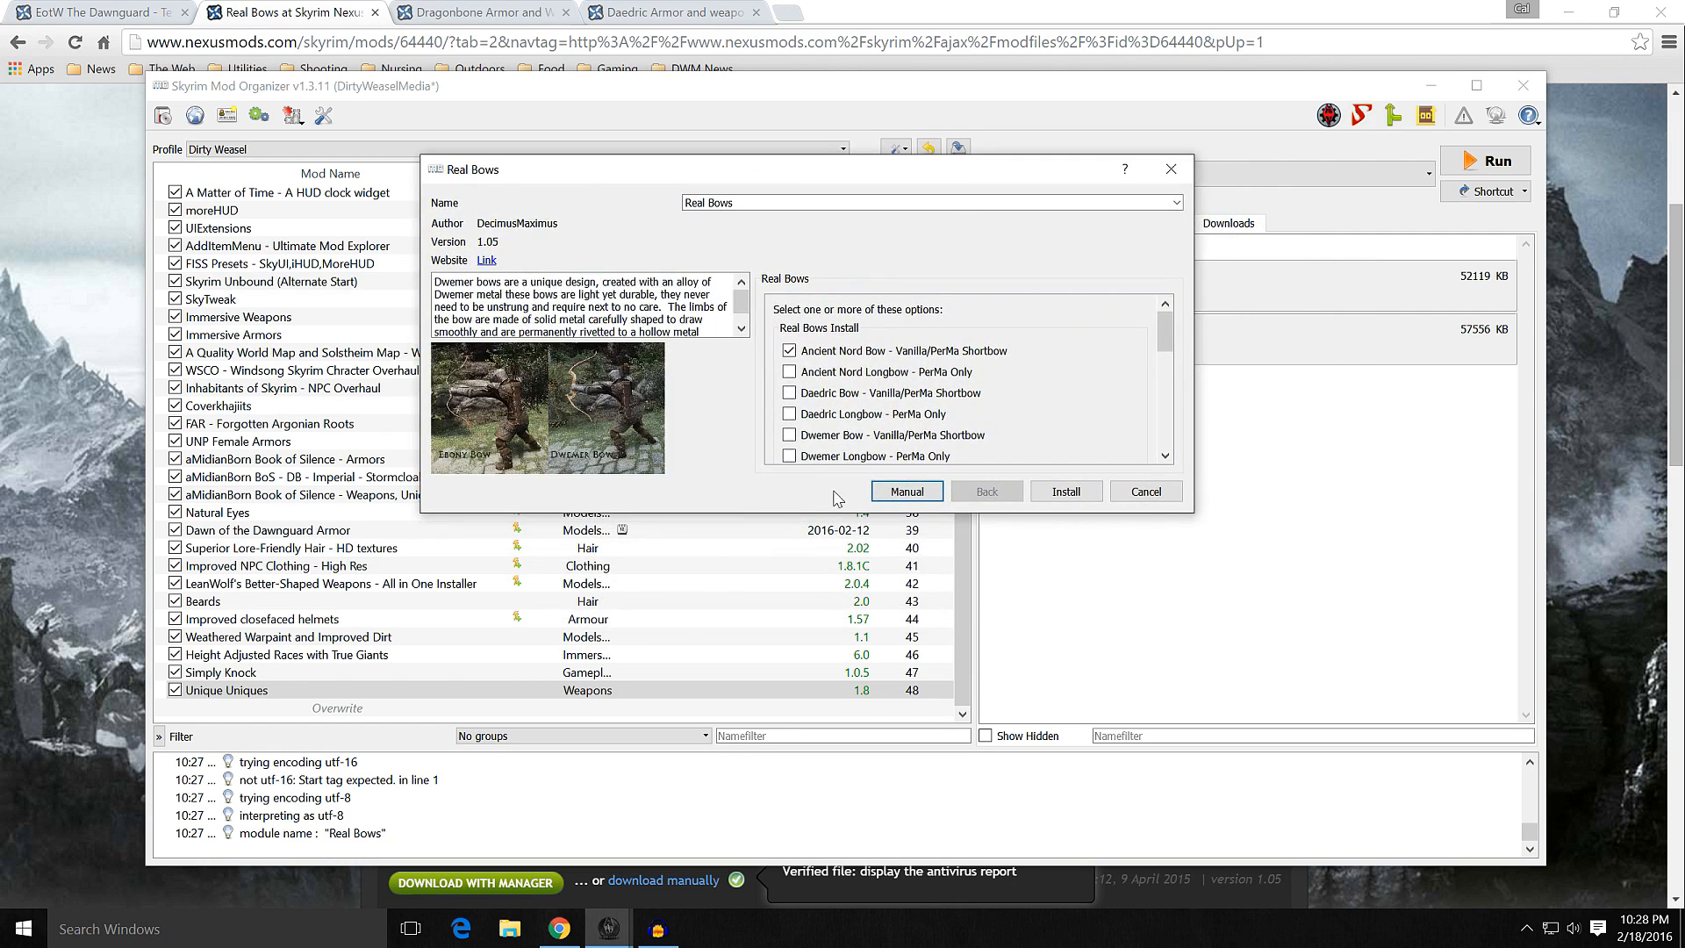
pyautogui.moveTo(792, 518); pyautogui.dragTo(792, 819)
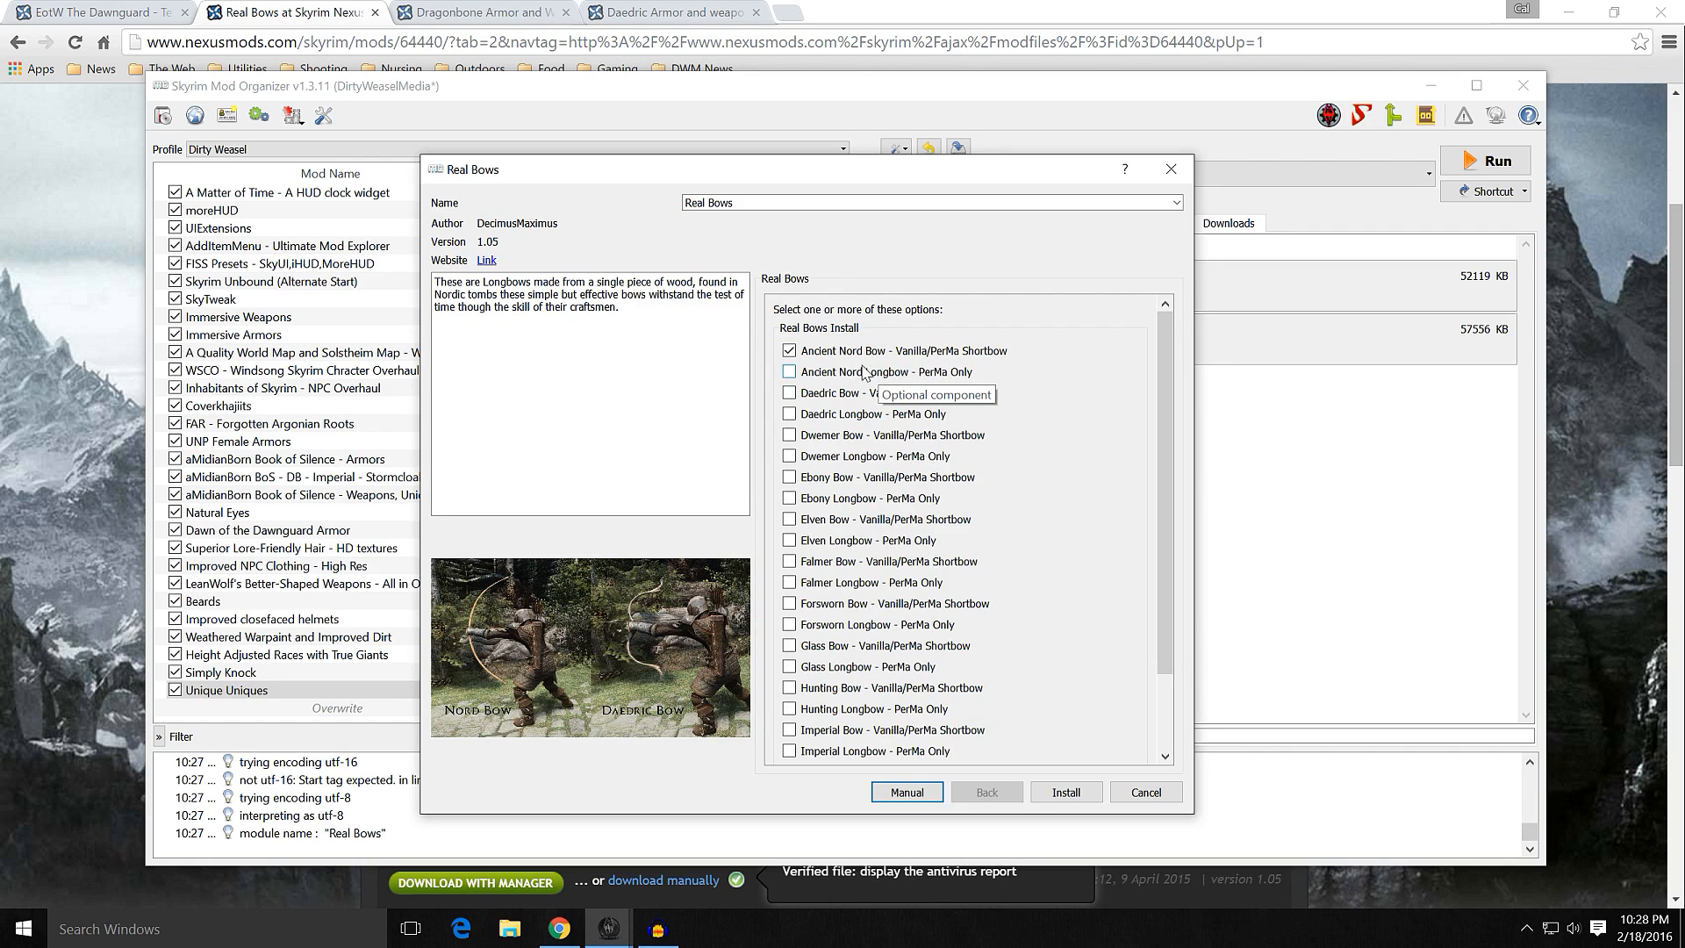
pyautogui.click(790, 353)
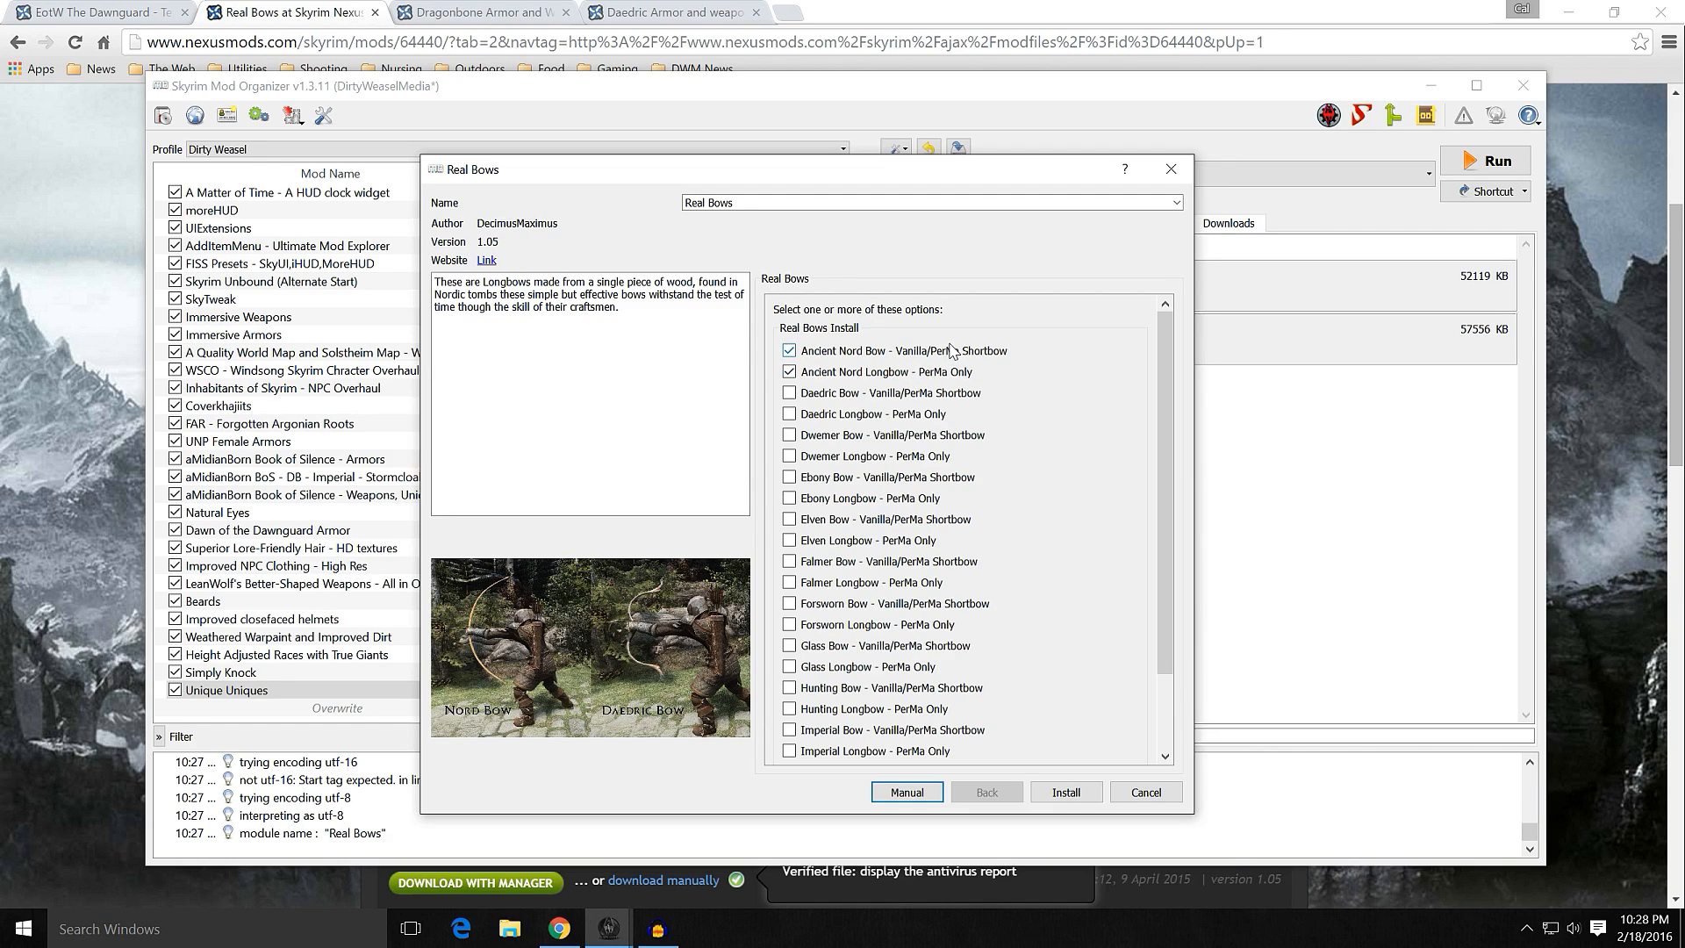
pyautogui.click(790, 372)
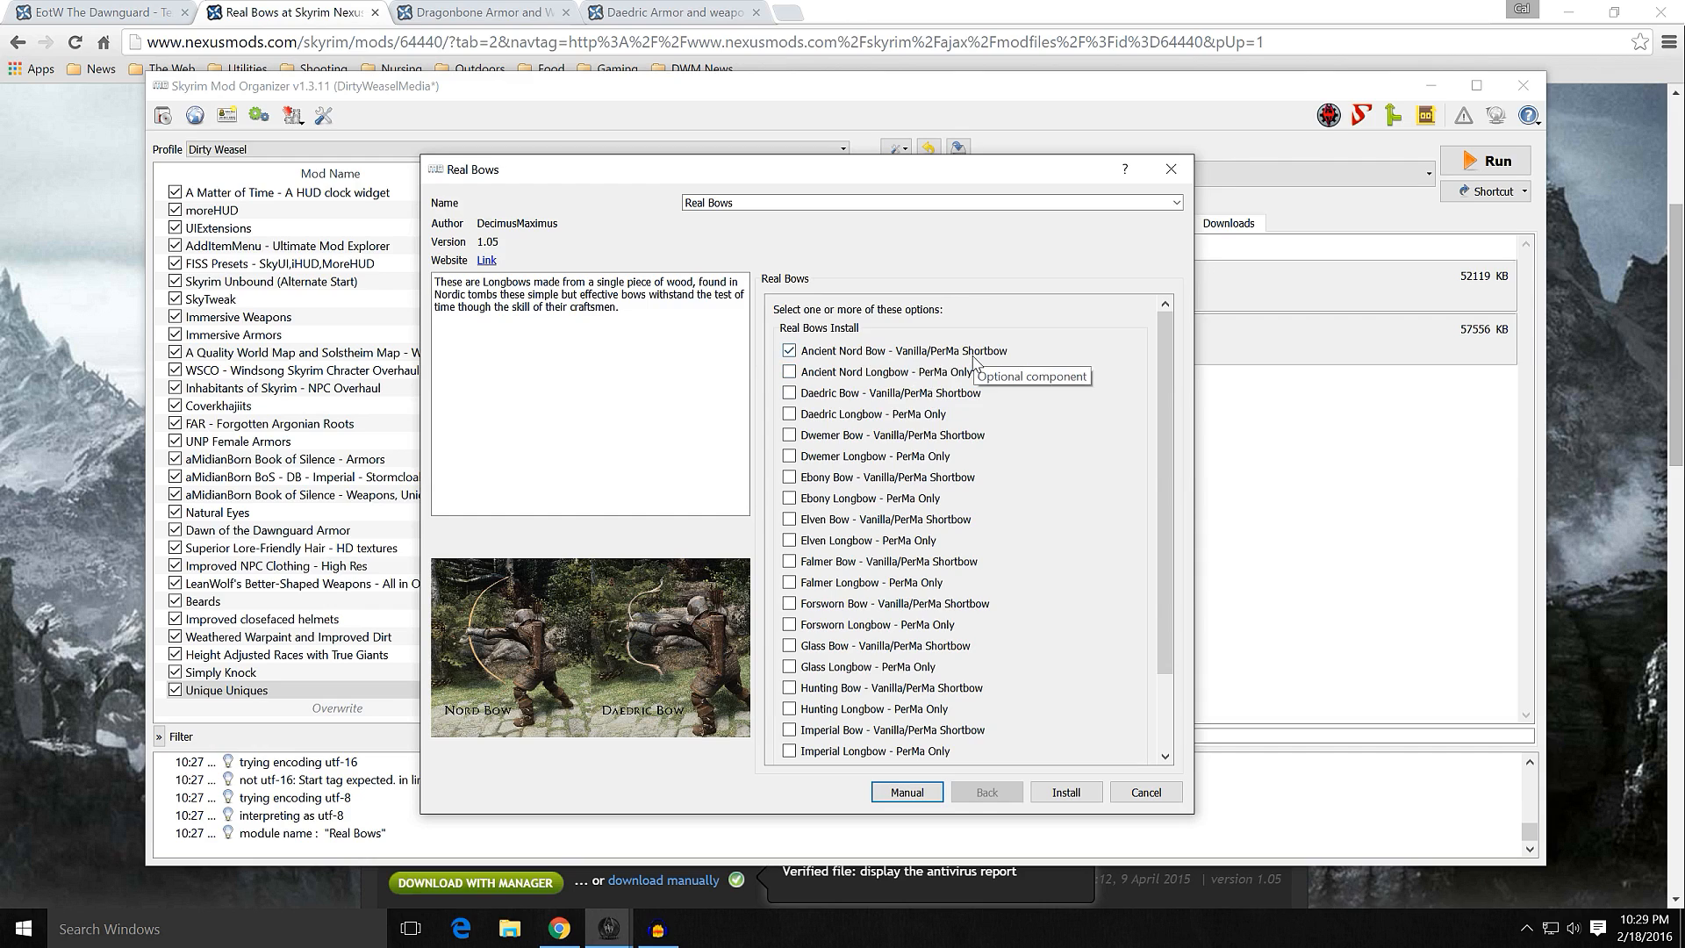
pyautogui.click(881, 372)
pyautogui.click(869, 392)
pyautogui.click(851, 415)
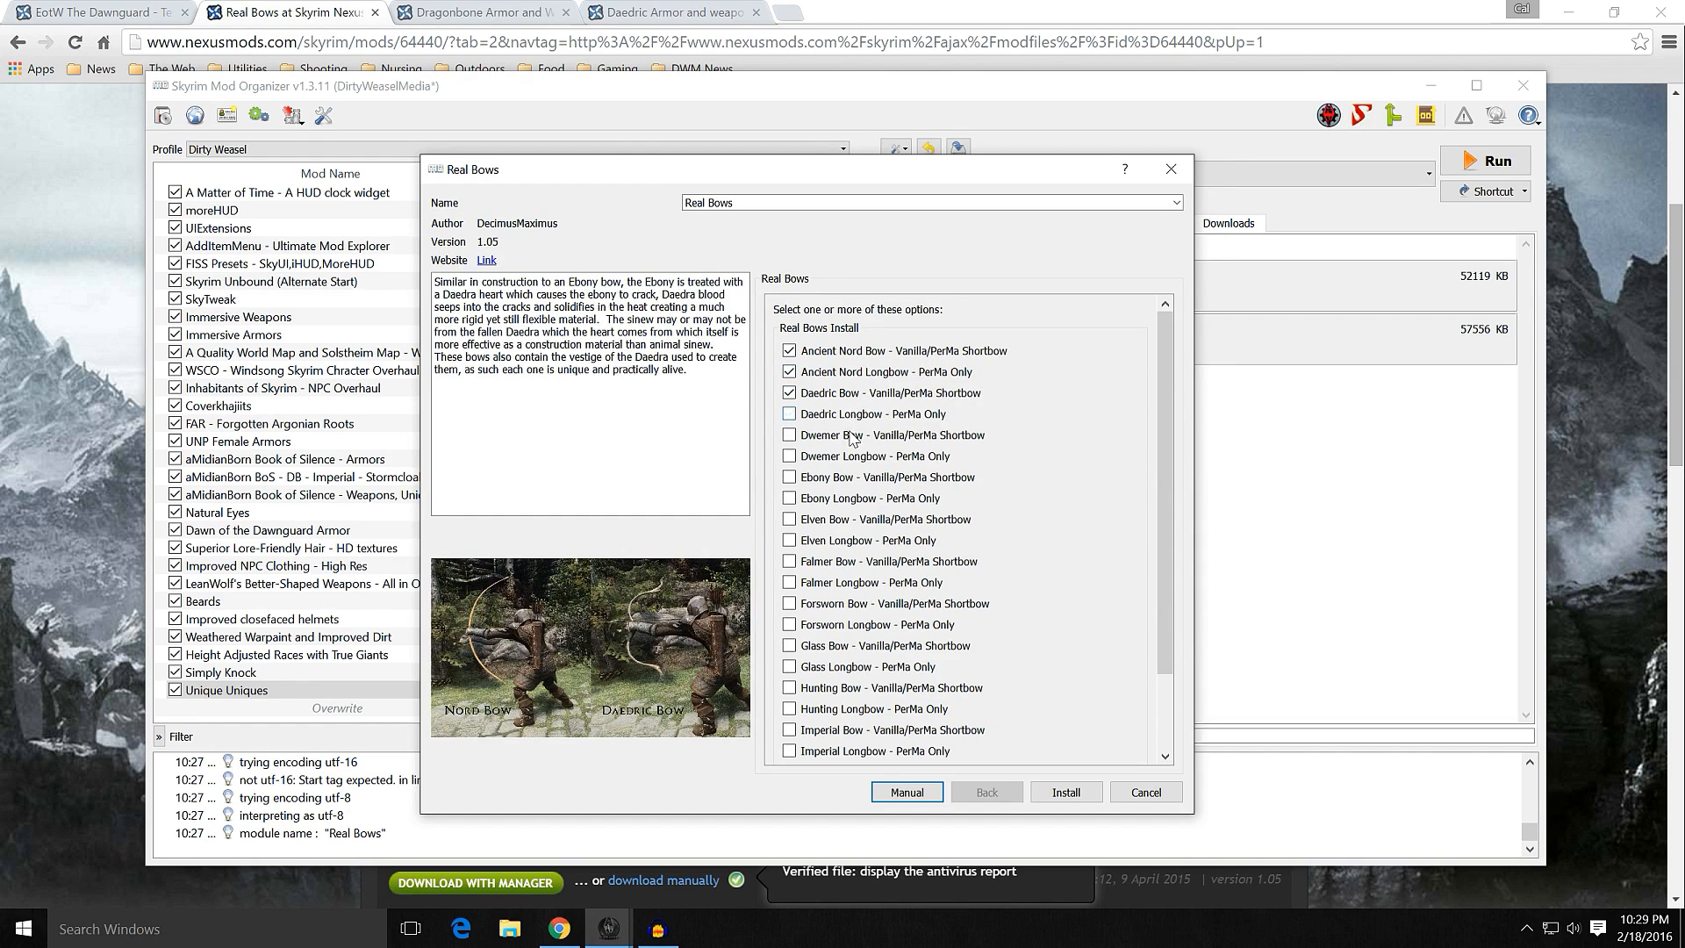
pyautogui.click(849, 414)
pyautogui.click(789, 371)
pyautogui.click(789, 350)
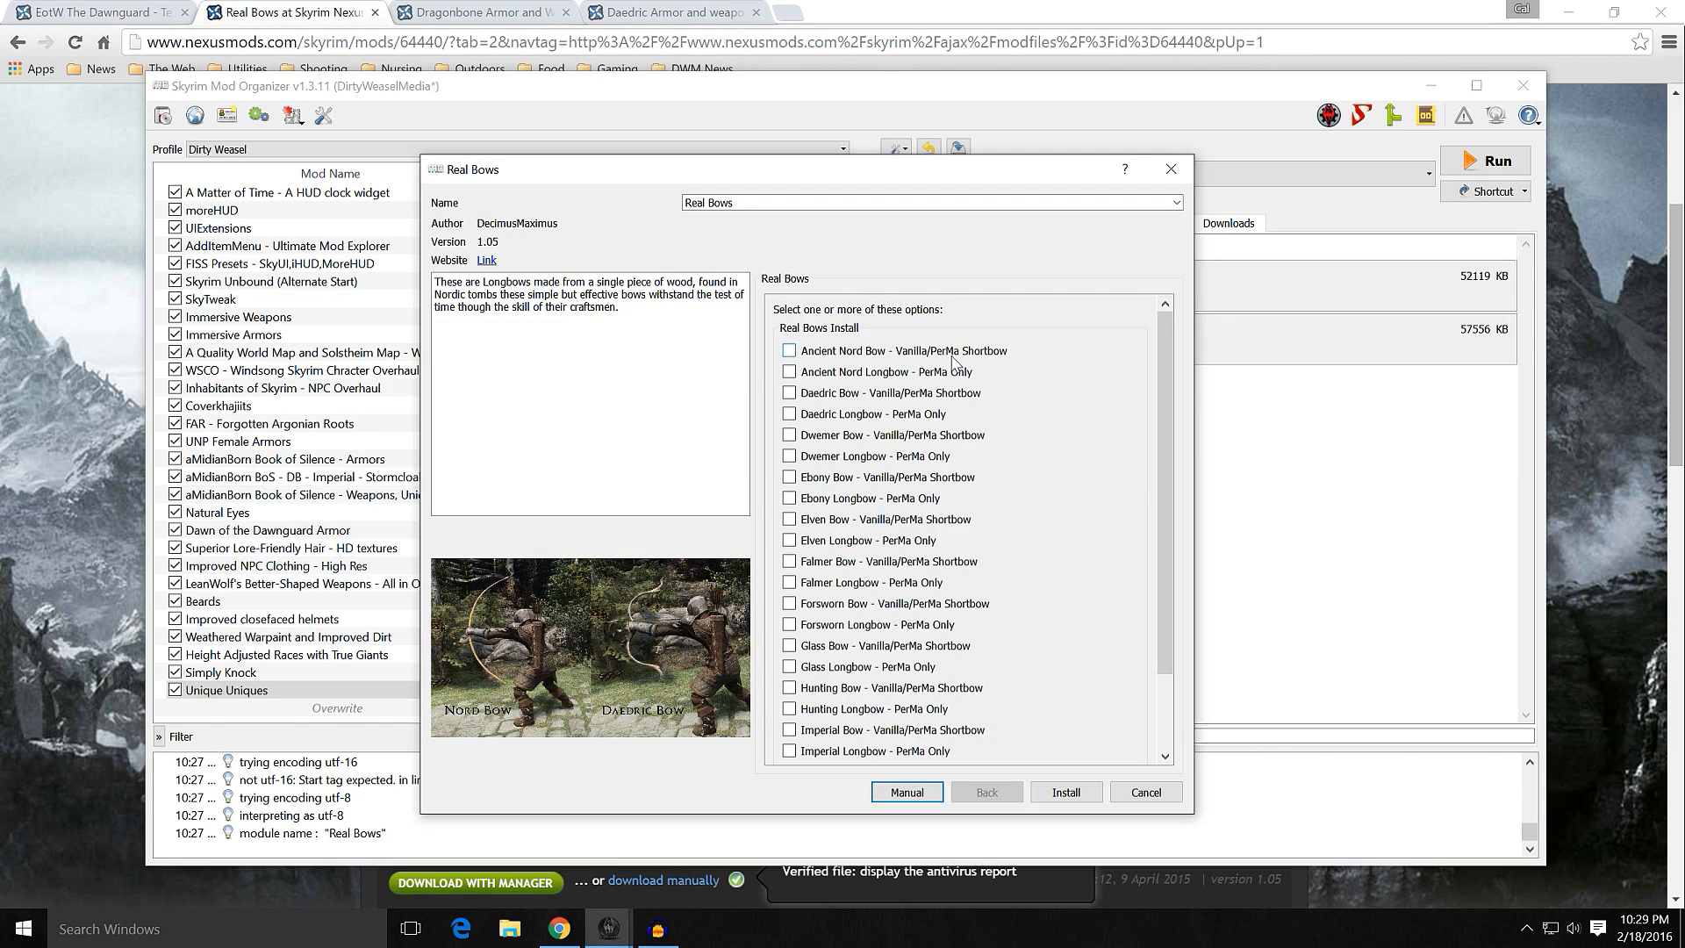
# Step: Install Real Bows with only the Vanilla/PerMa Shortbow option selected for every bow type and enable the mod
pyautogui.click(789, 351)
pyautogui.click(789, 392)
pyautogui.click(789, 435)
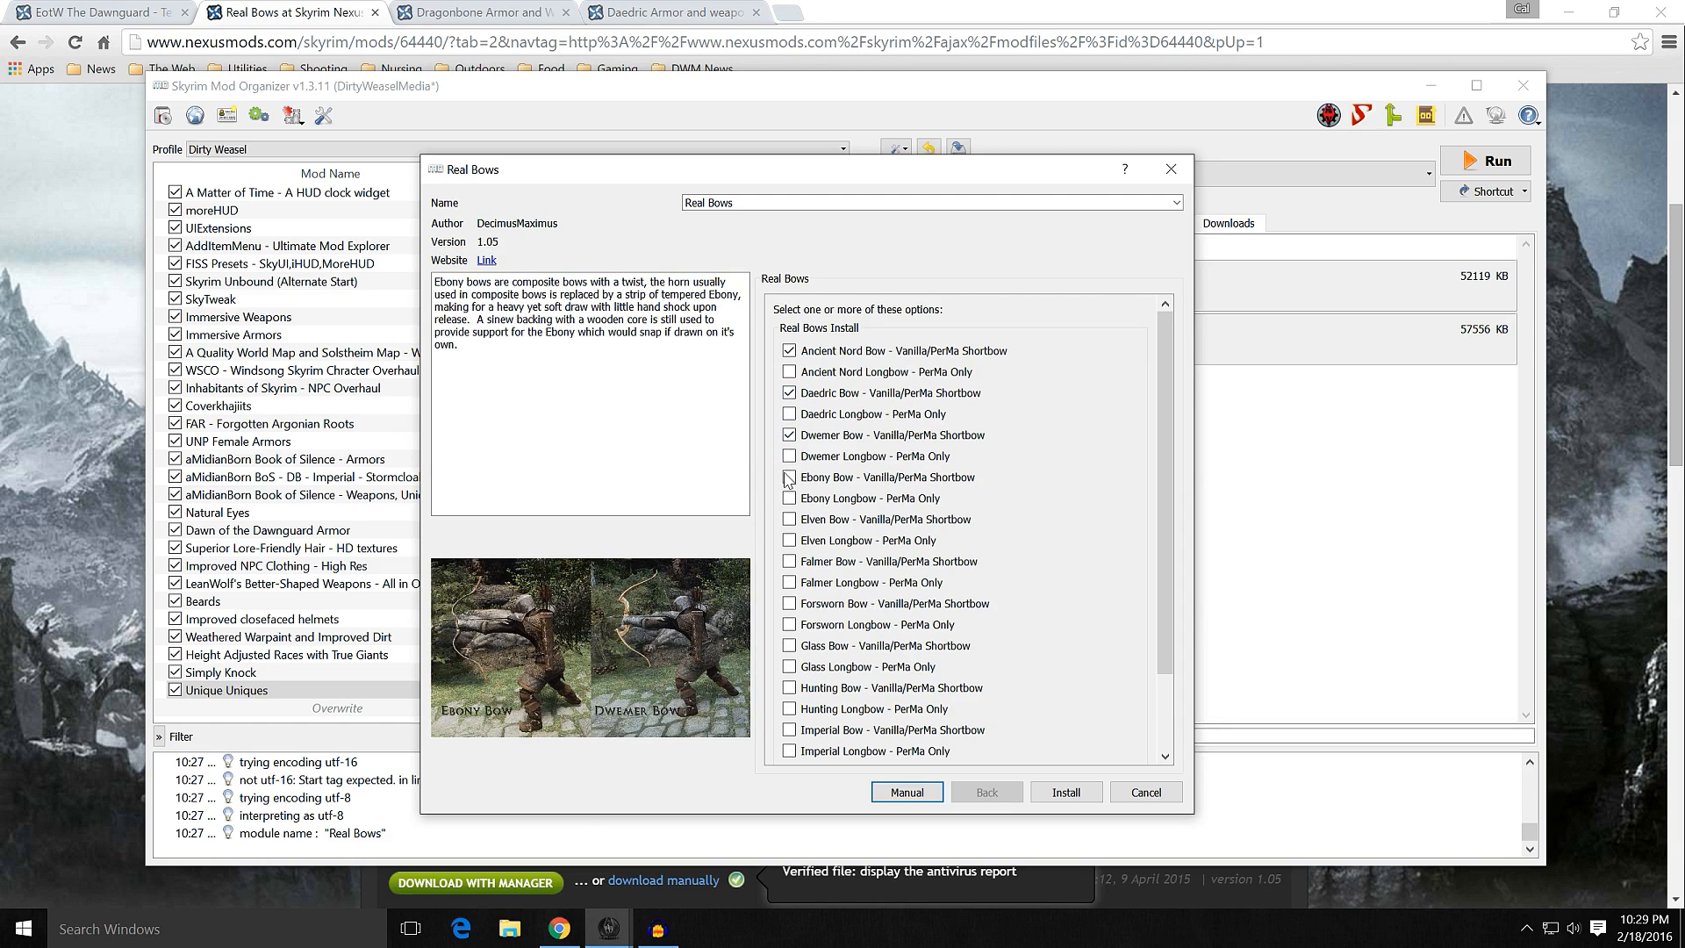
pyautogui.click(789, 520)
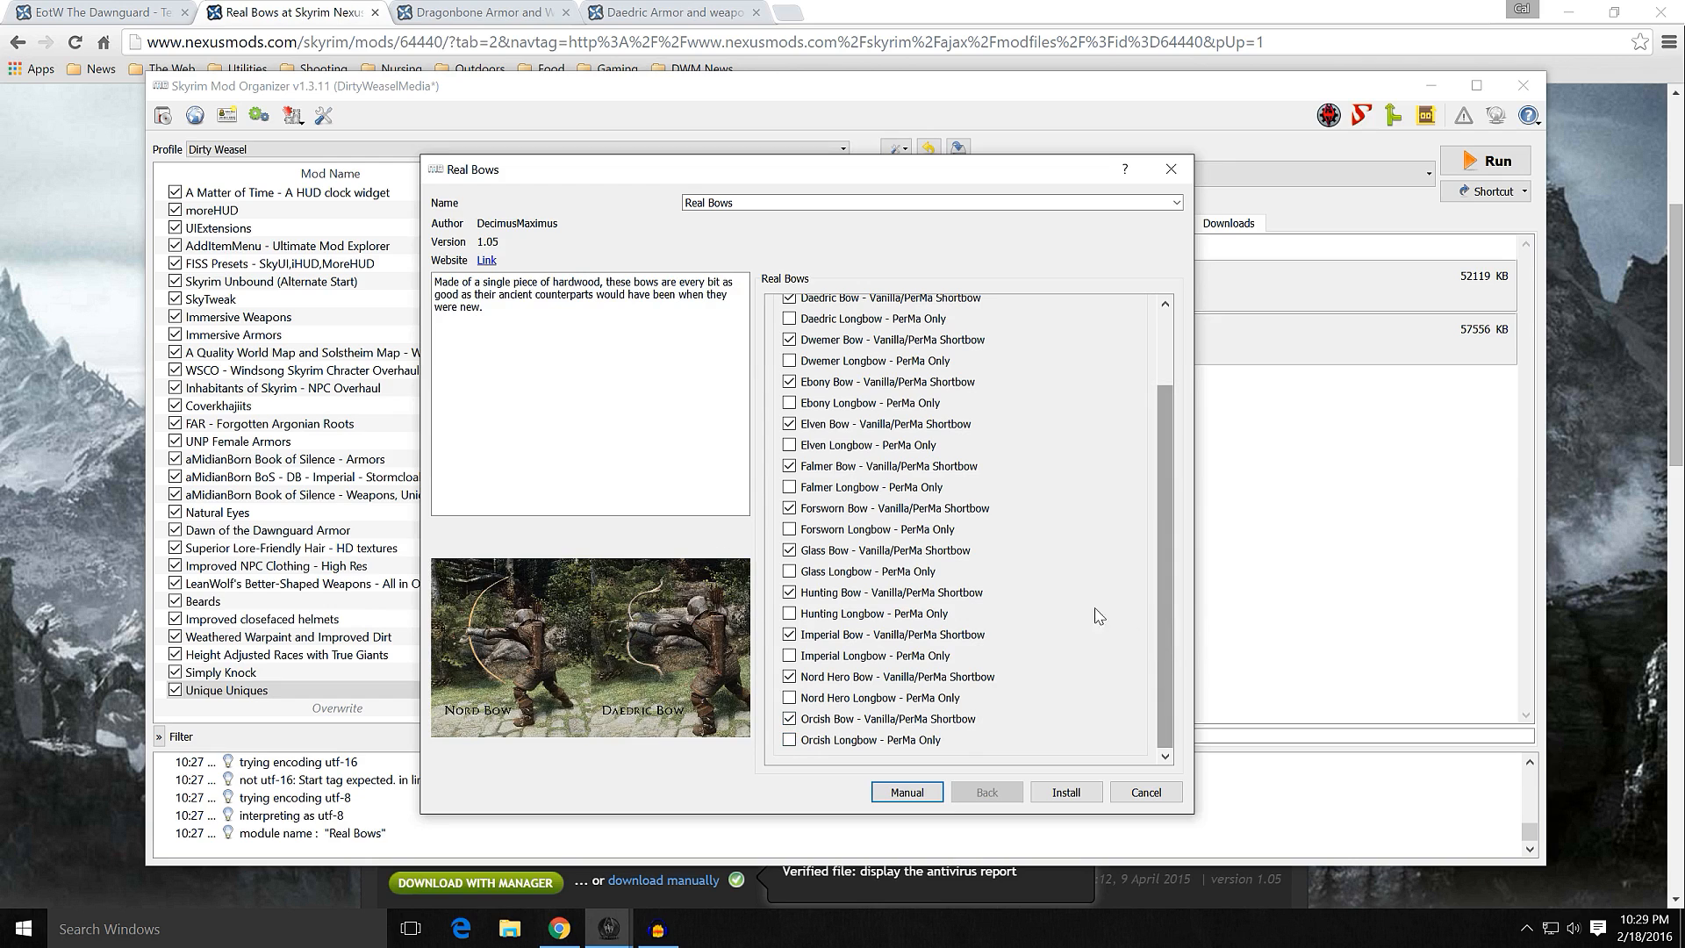
pyautogui.scroll(2, 1061, 545)
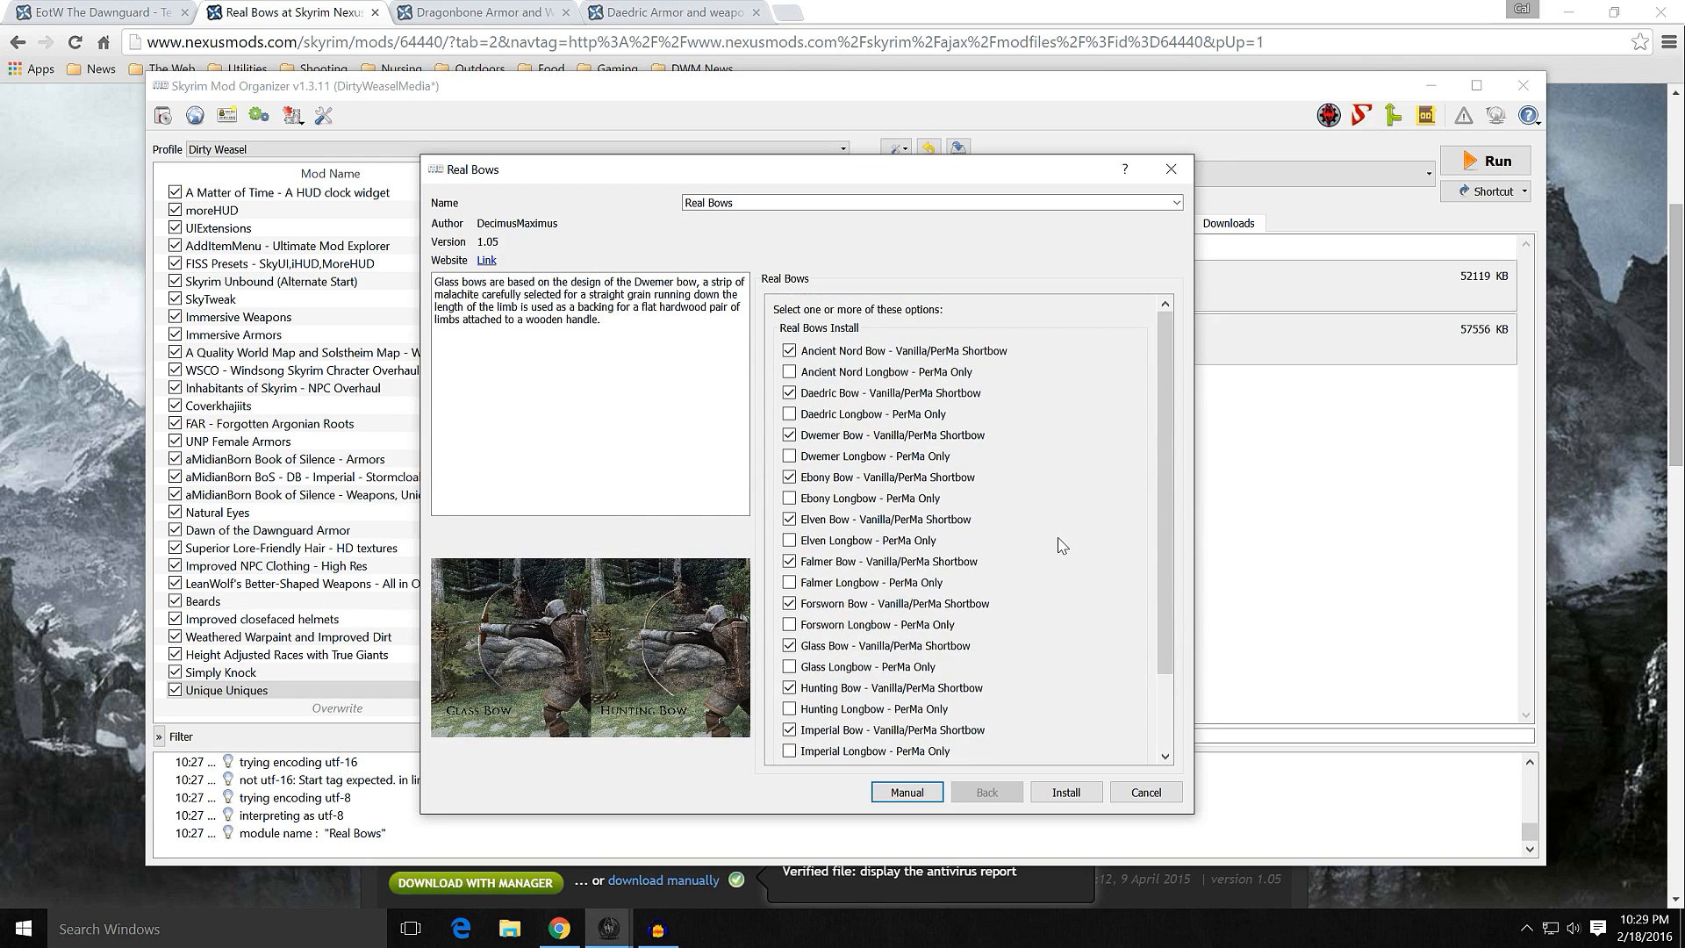
pyautogui.scroll(-2, 1061, 530)
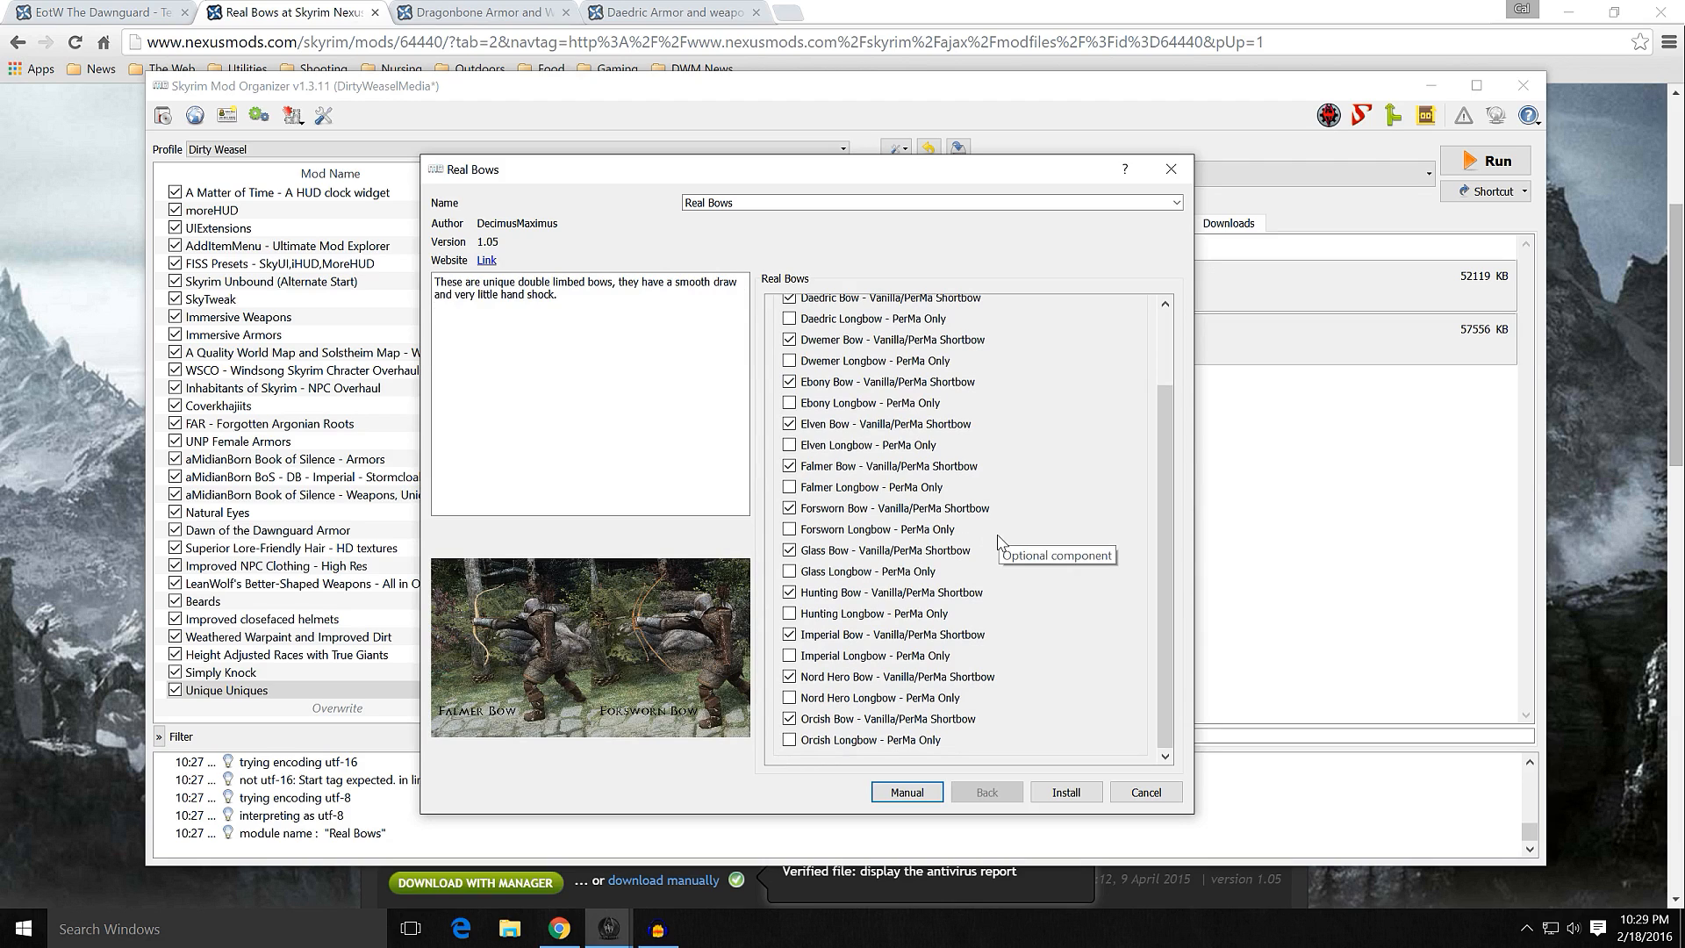
pyautogui.click(1065, 793)
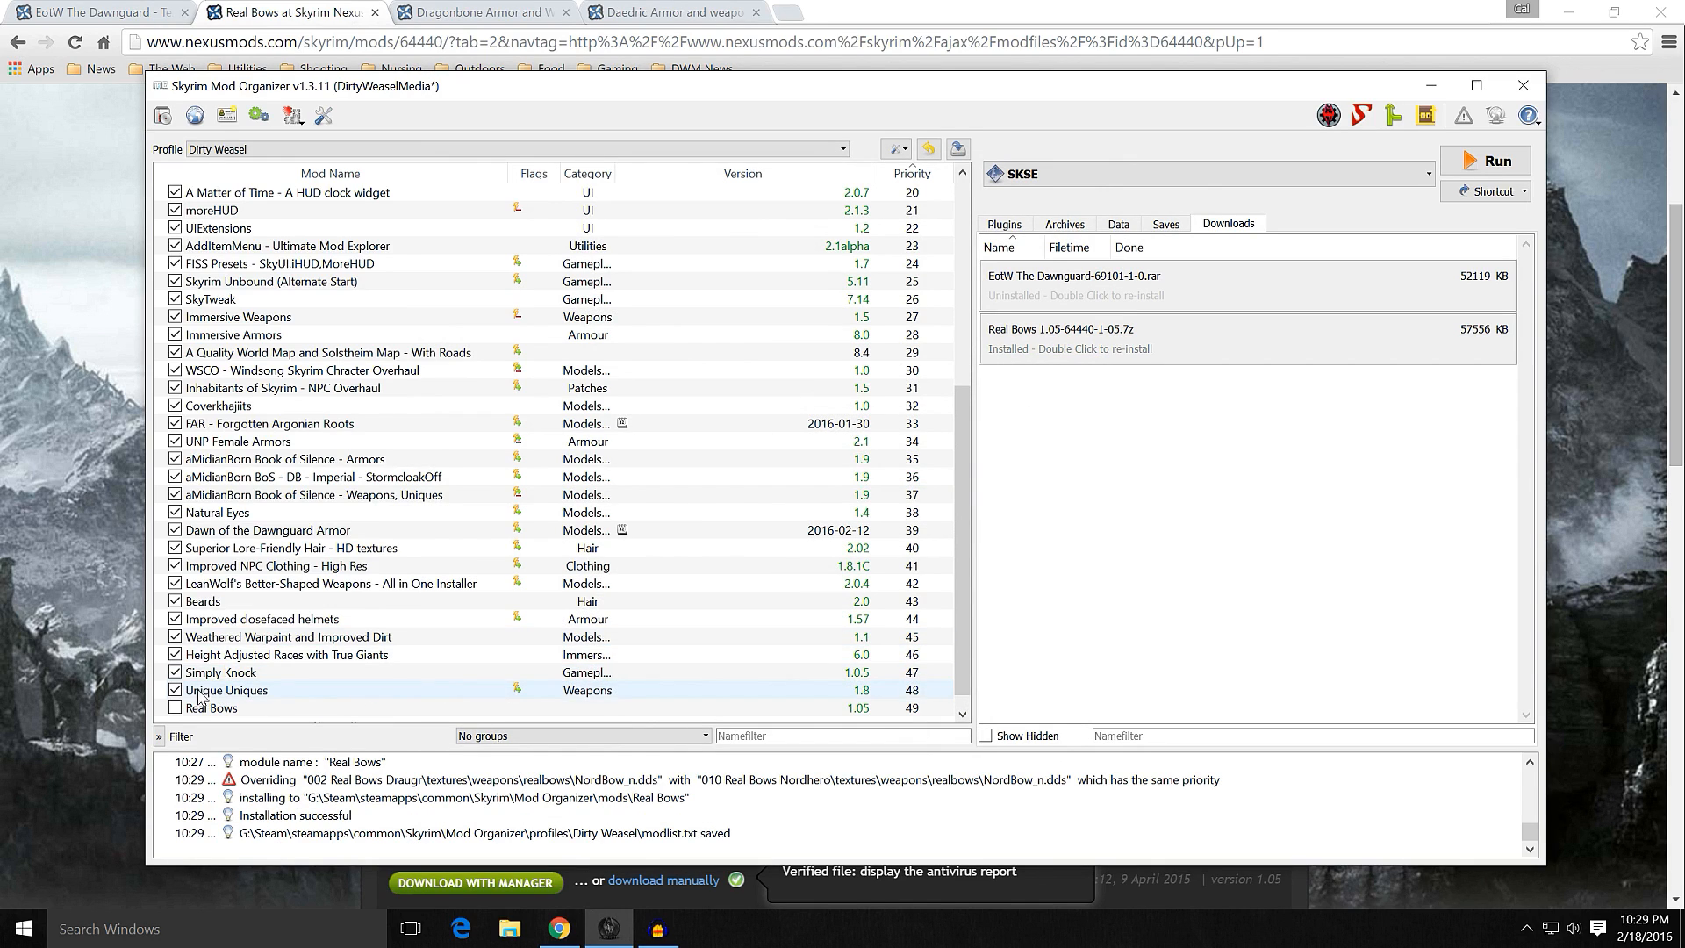
pyautogui.click(176, 708)
# Step: Examine the Real Bows file tree down to the contents of the textures/weapons/realbows folder
pyautogui.doubleClick(471, 709)
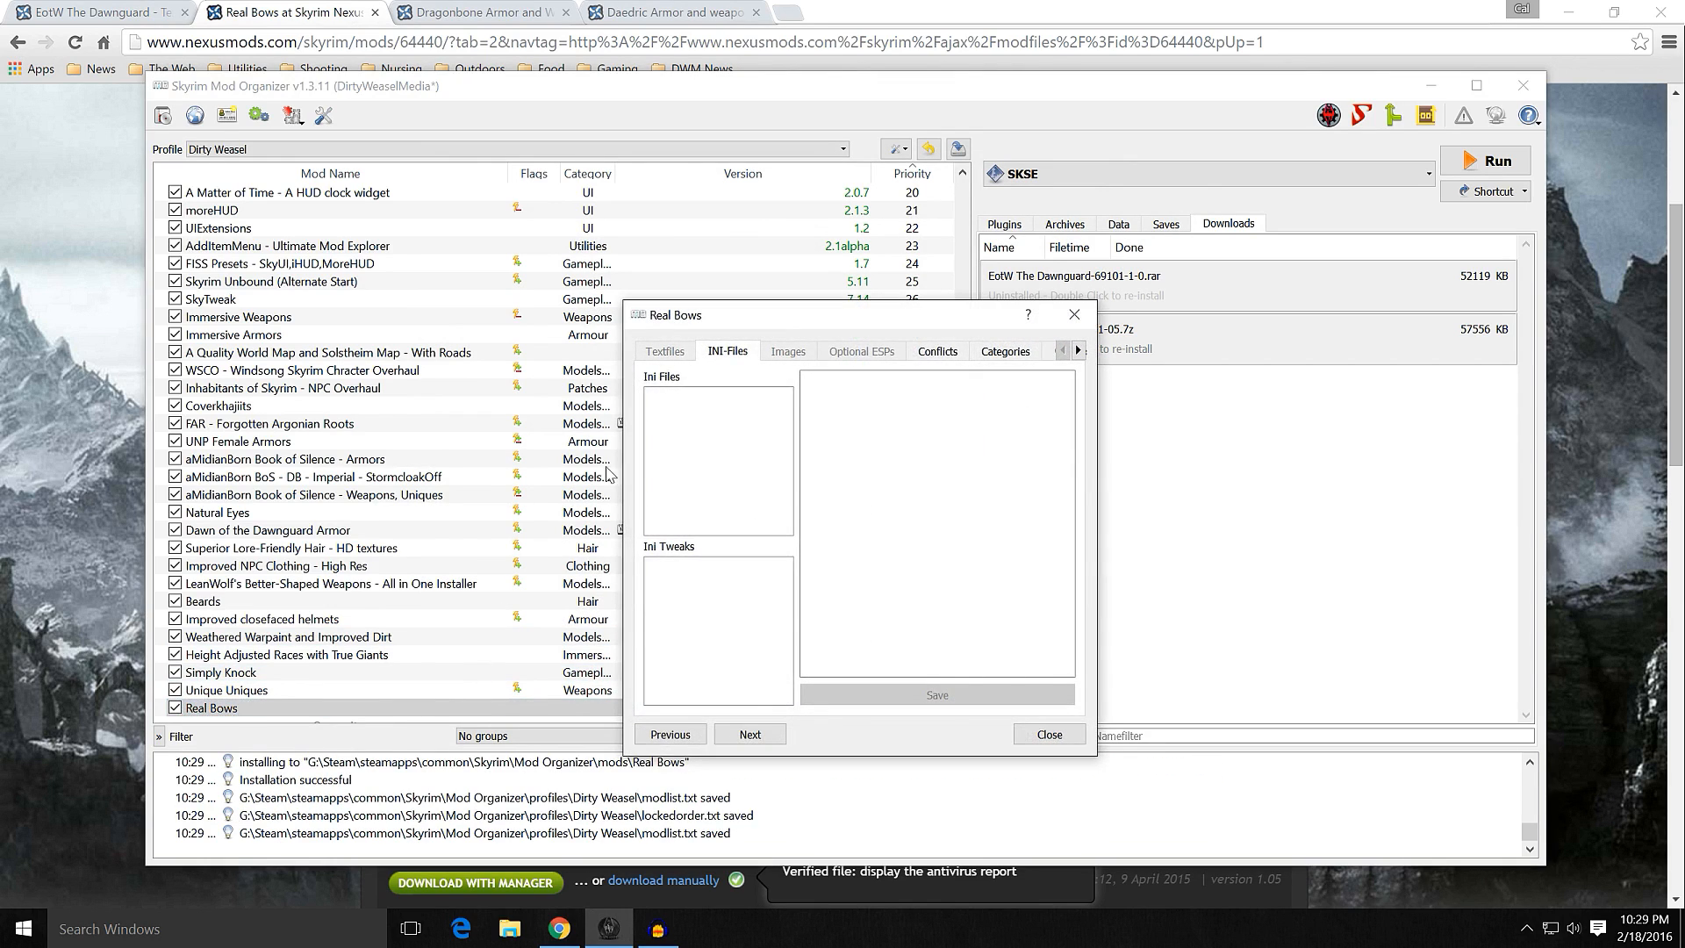
pyautogui.click(1078, 350)
pyautogui.click(1078, 350)
pyautogui.click(1078, 350)
pyautogui.click(1024, 351)
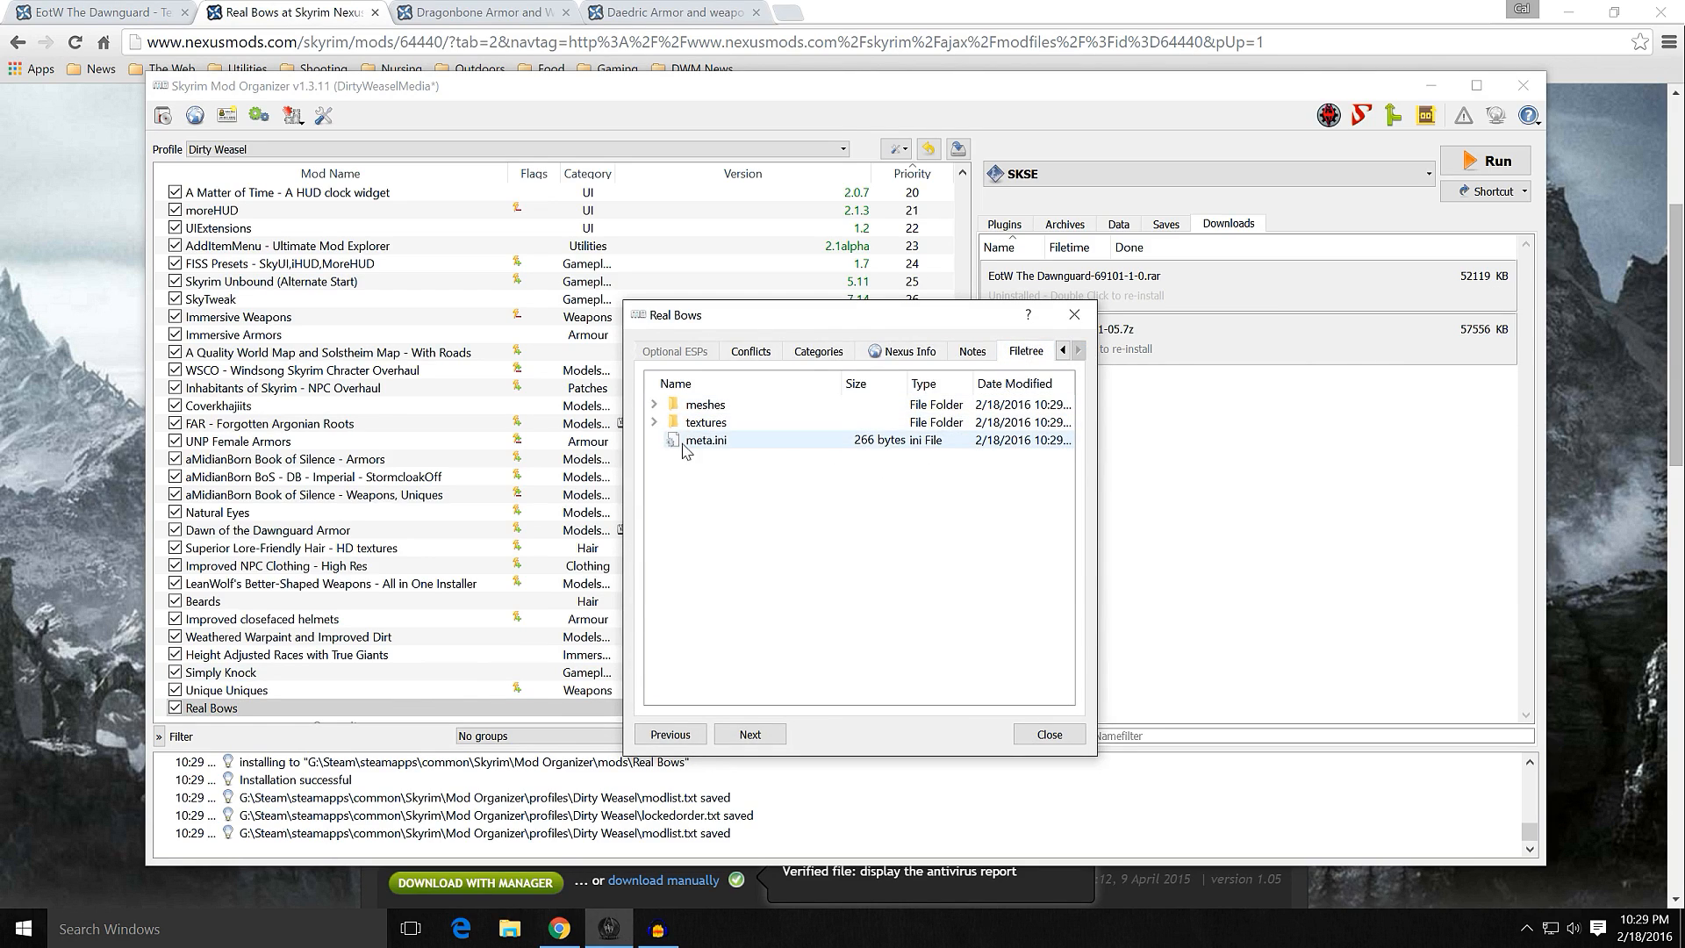
pyautogui.click(654, 423)
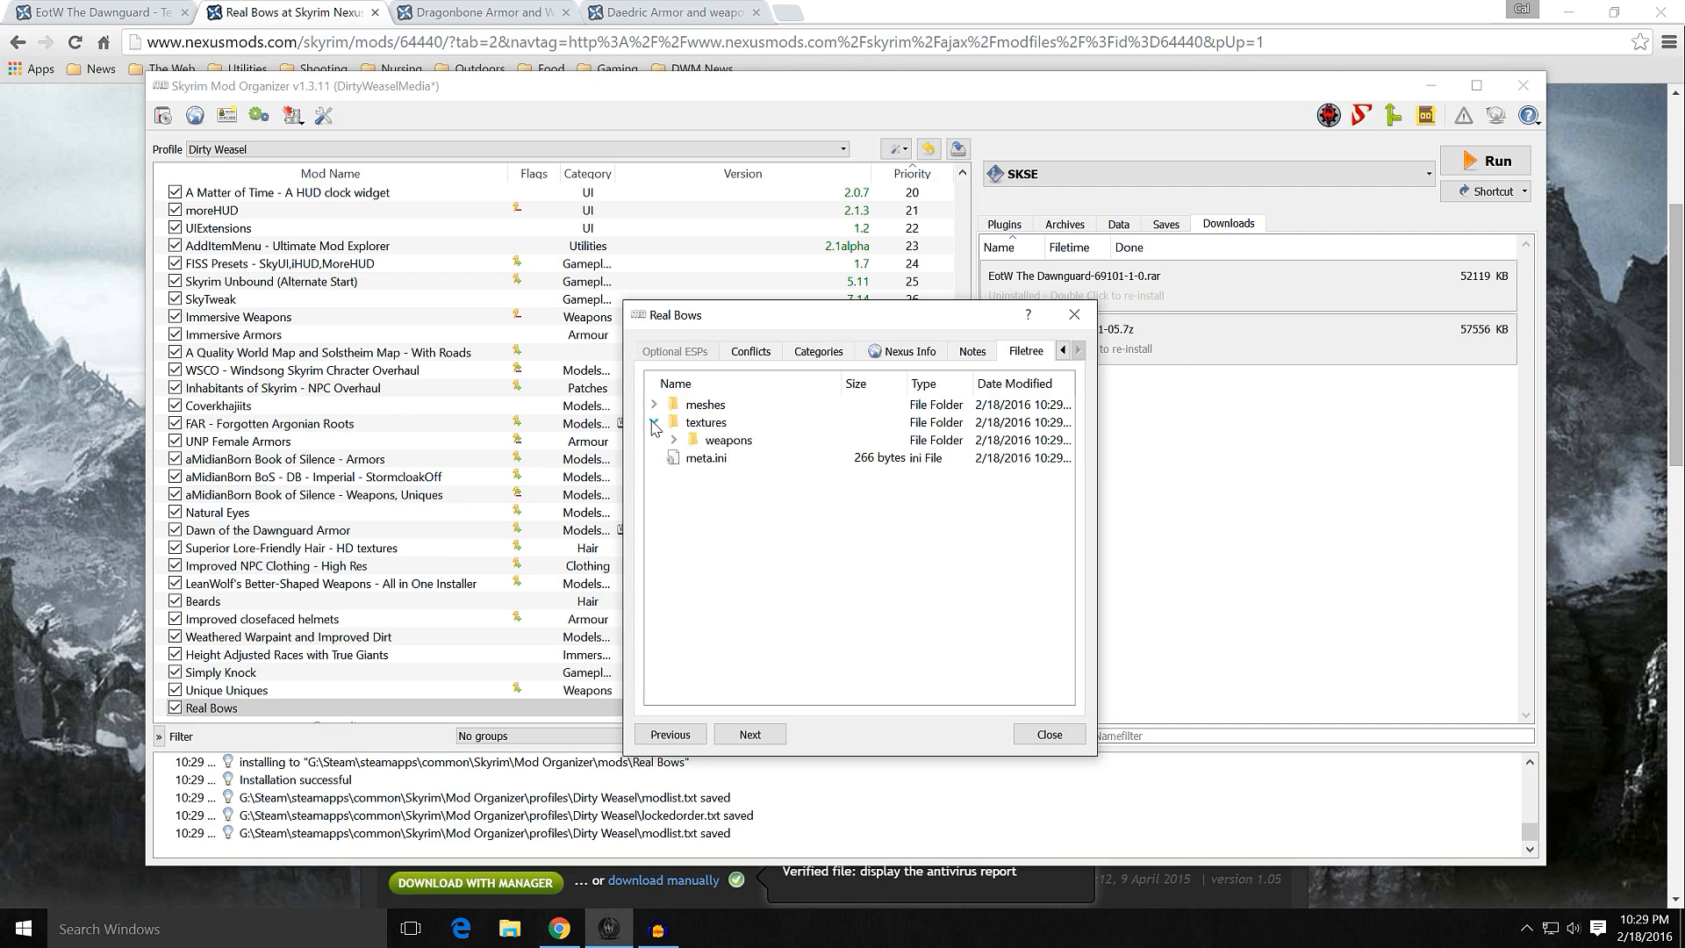
pyautogui.click(674, 439)
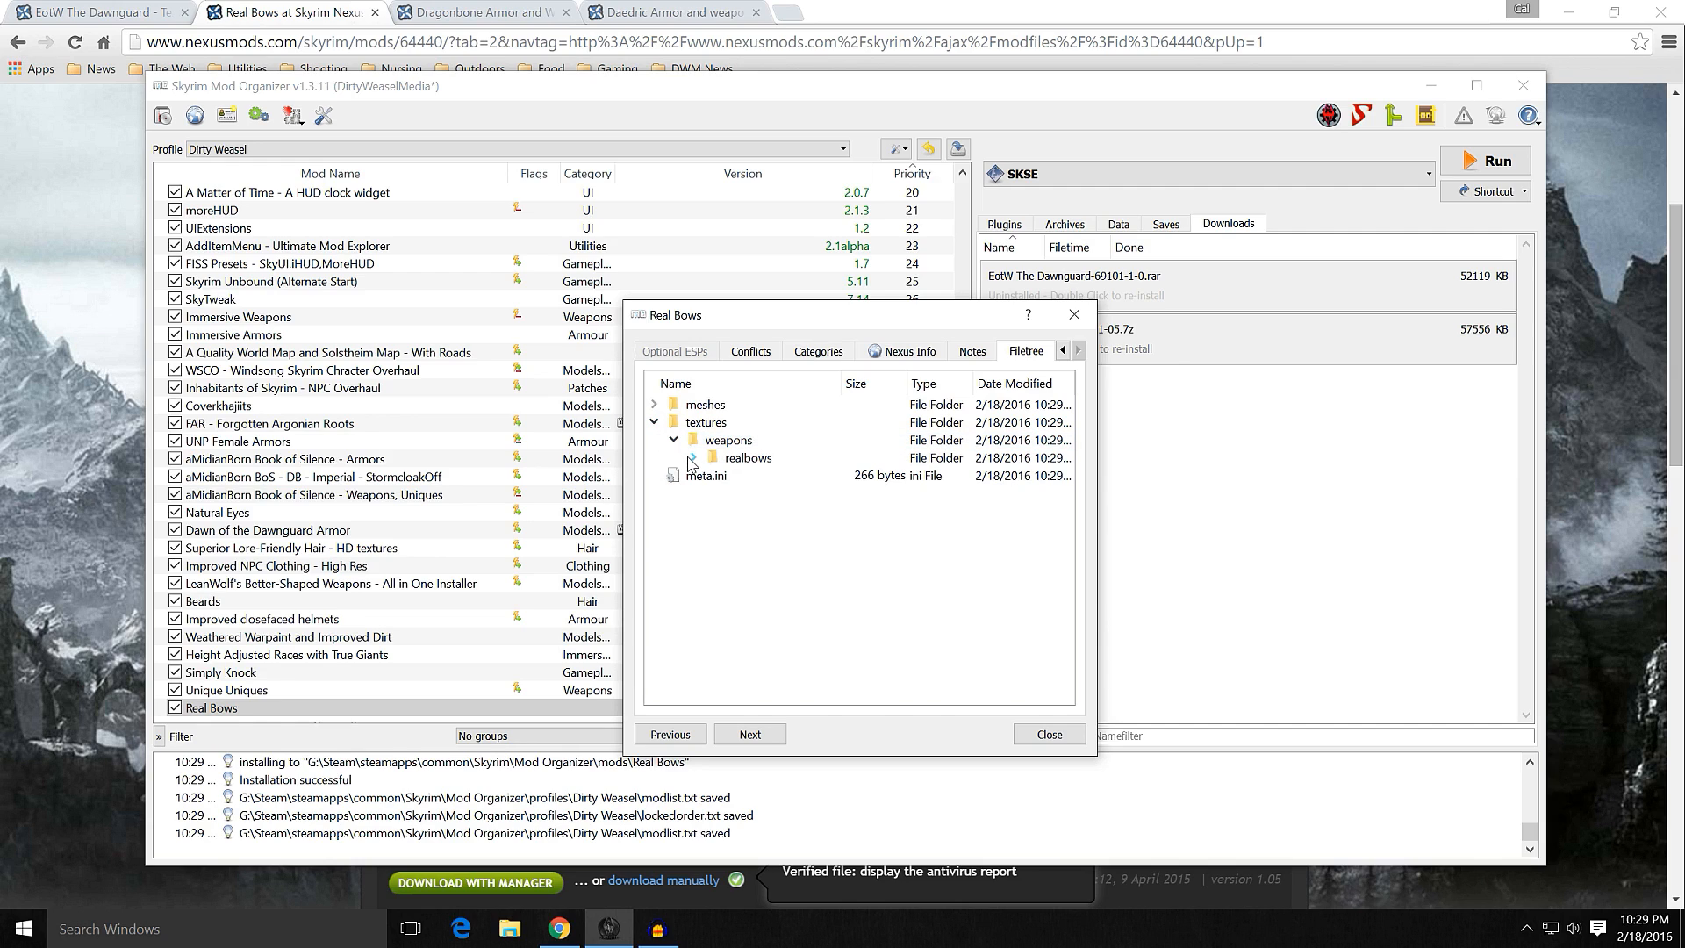
pyautogui.click(692, 457)
pyautogui.scroll(-1, 859, 500)
pyautogui.scroll(1, 858, 500)
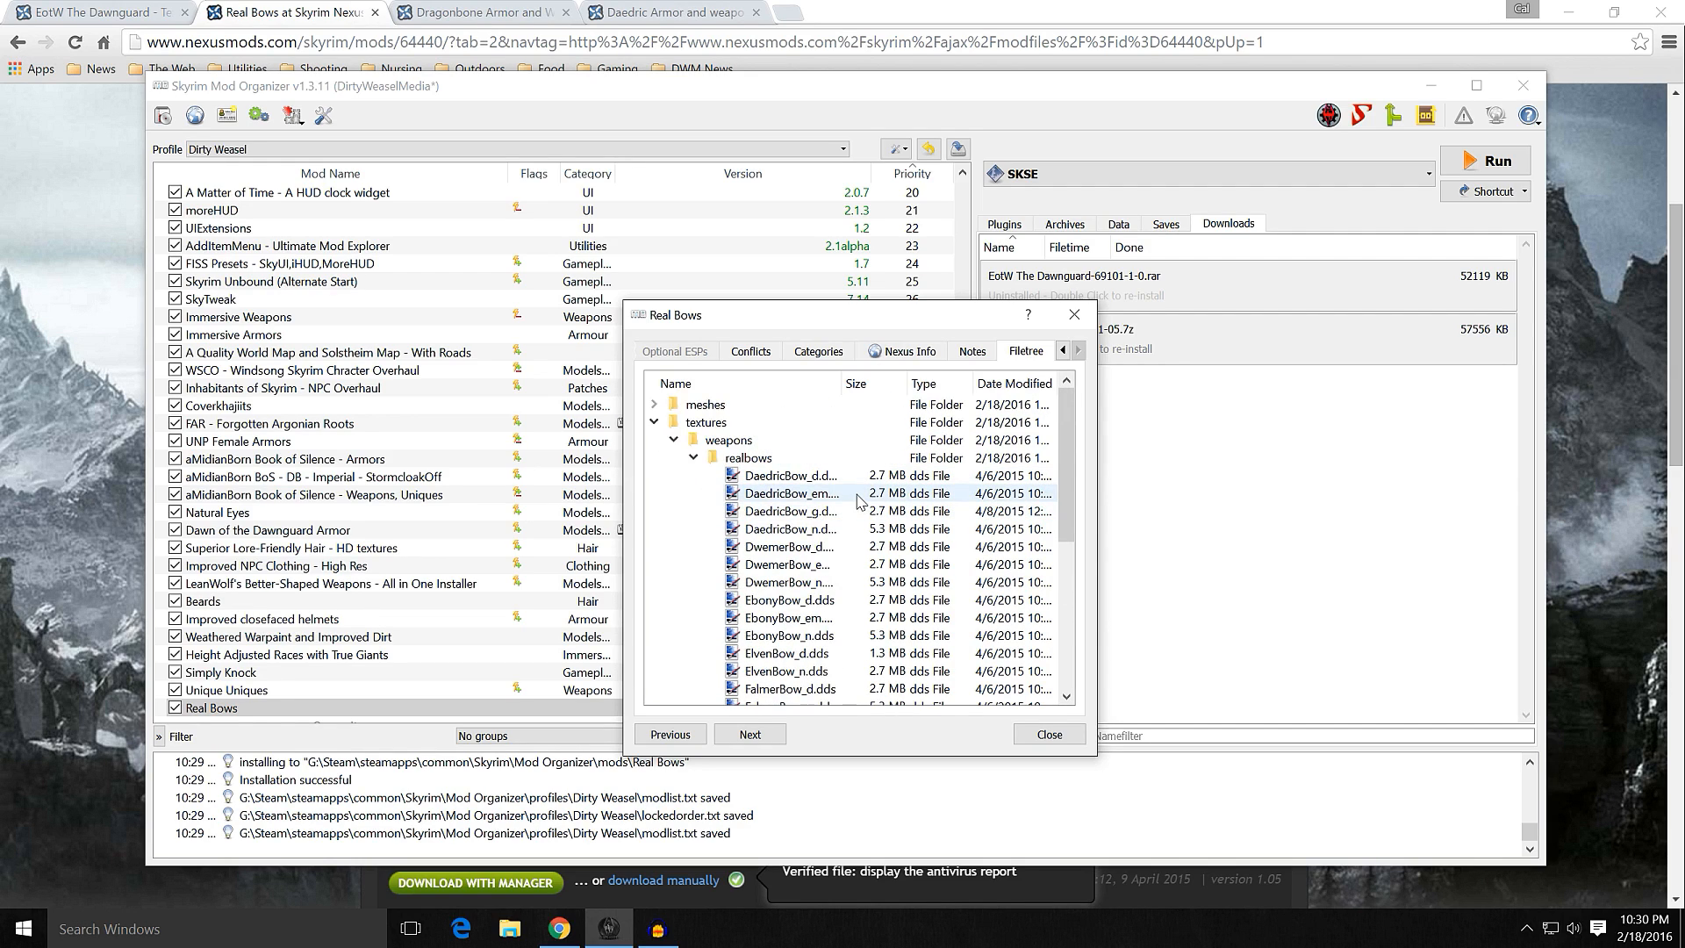
pyautogui.click(1049, 735)
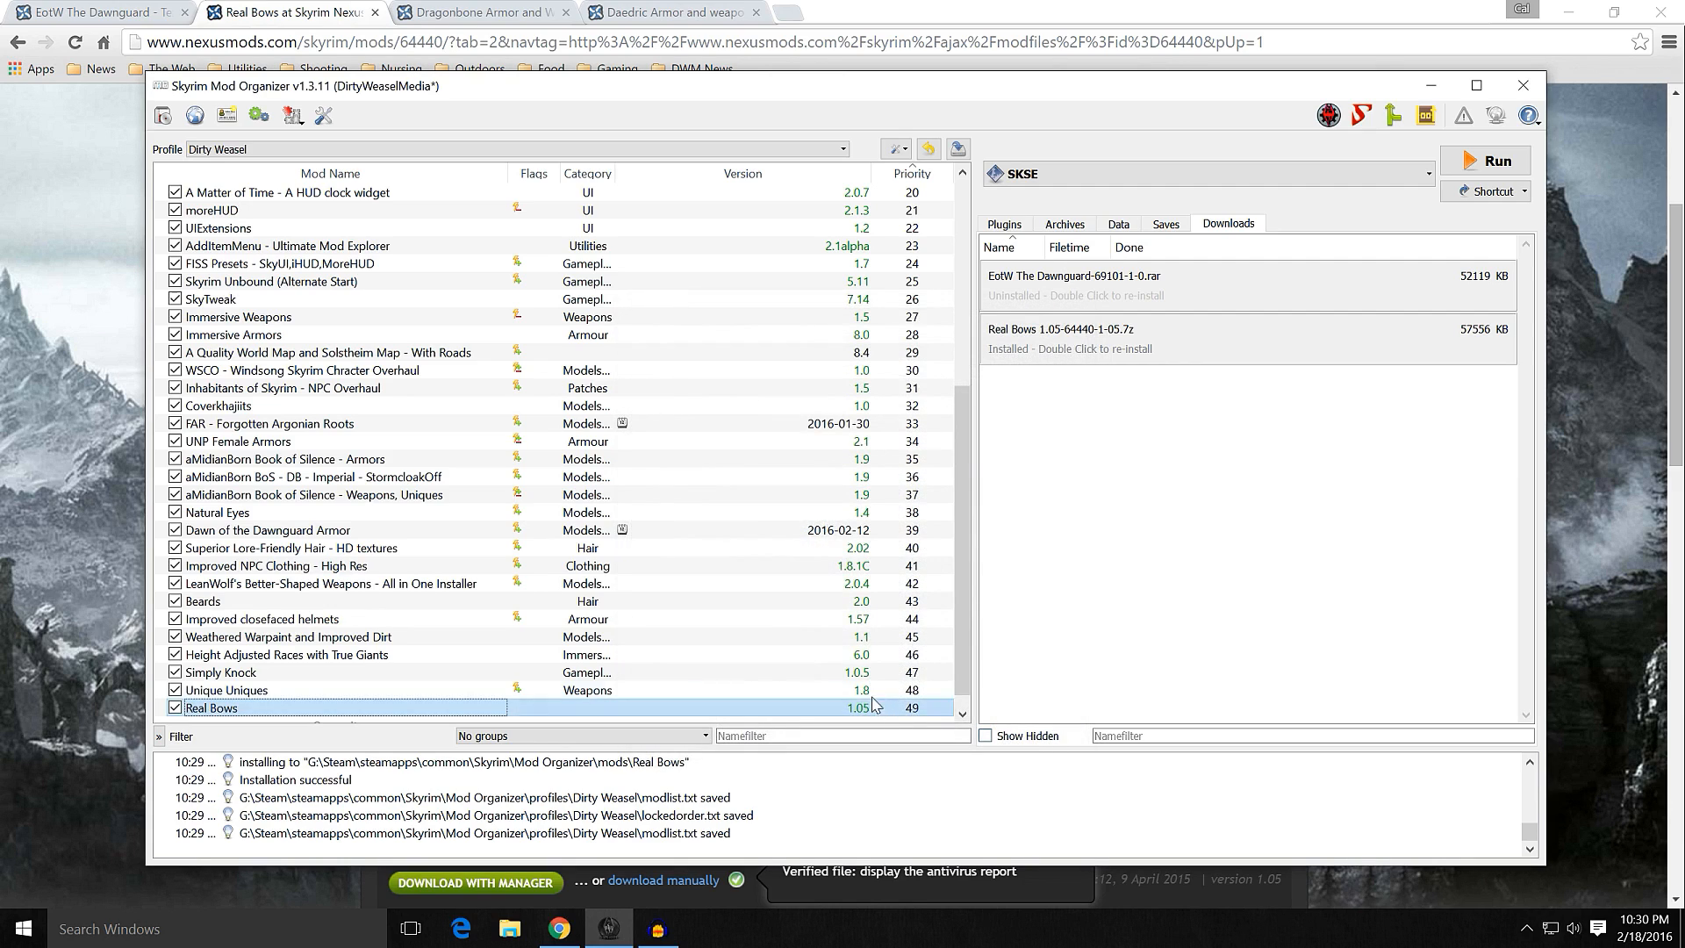
# Step: Check the plugin list and move Real Bows directly below aMidianBorn Book of Silence - Weapons, Uniques in the mod order
pyautogui.click(1018, 227)
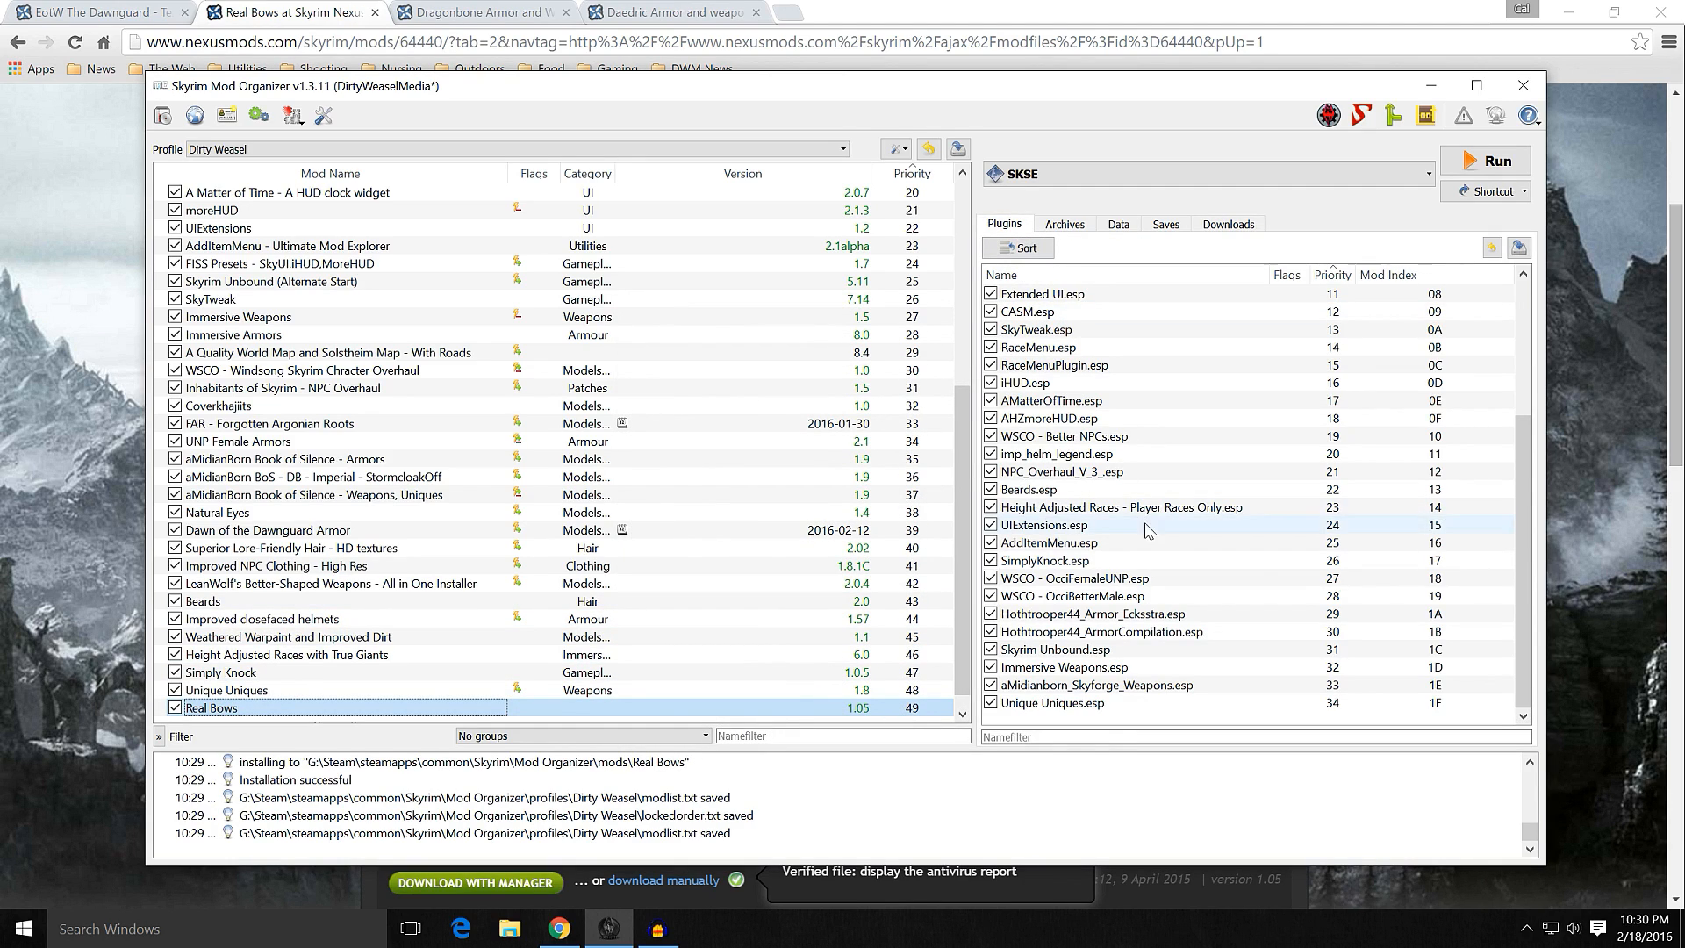
pyautogui.moveTo(481, 709); pyautogui.dragTo(428, 516)
pyautogui.scroll(7, 427, 516)
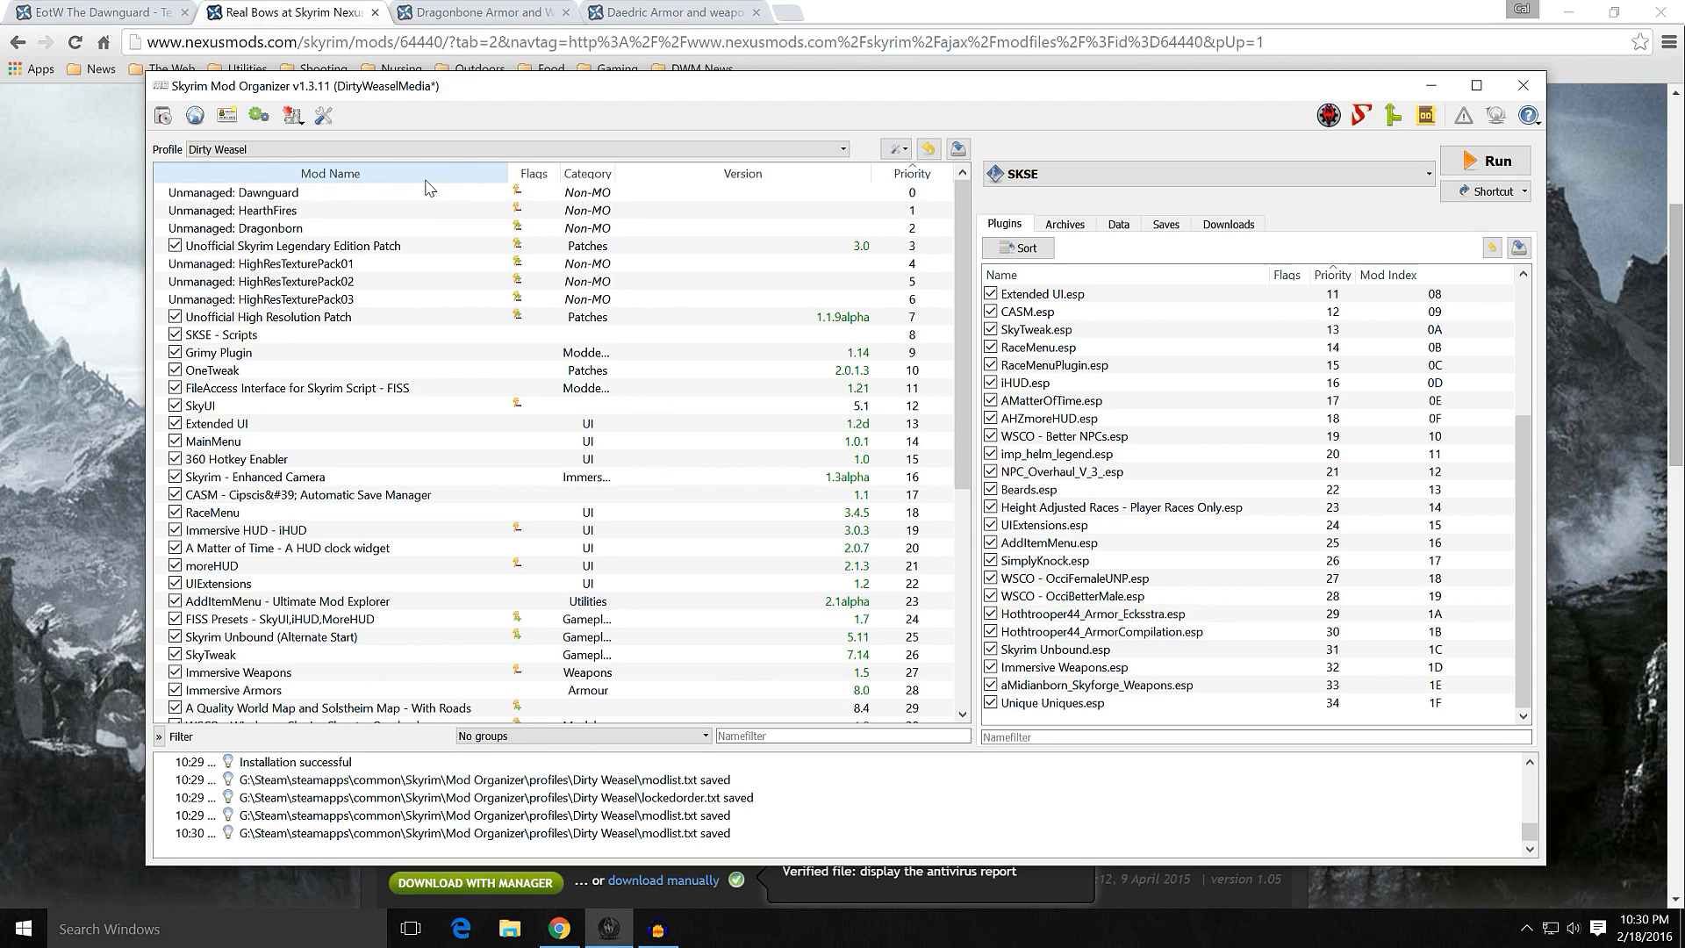
pyautogui.scroll(-7, 737, 562)
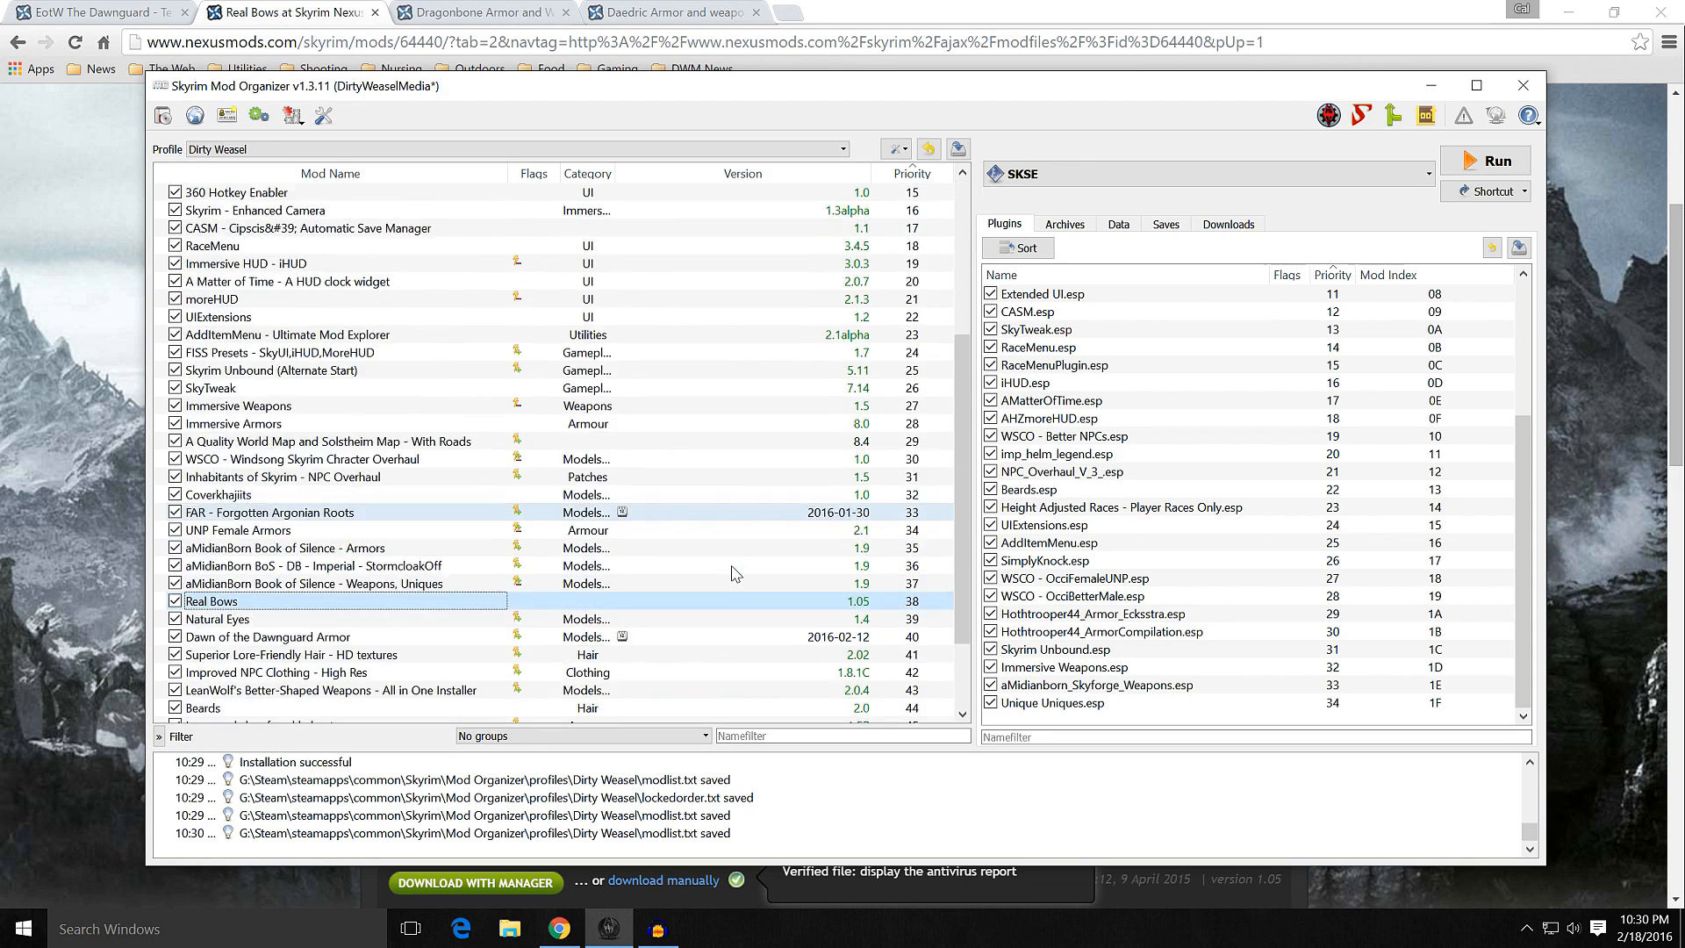
# Step: Remove the installed archive Real Bows 1.05-64440-1-05.7z from the downloads view
pyautogui.click(1228, 225)
pyautogui.rightClick(1088, 349)
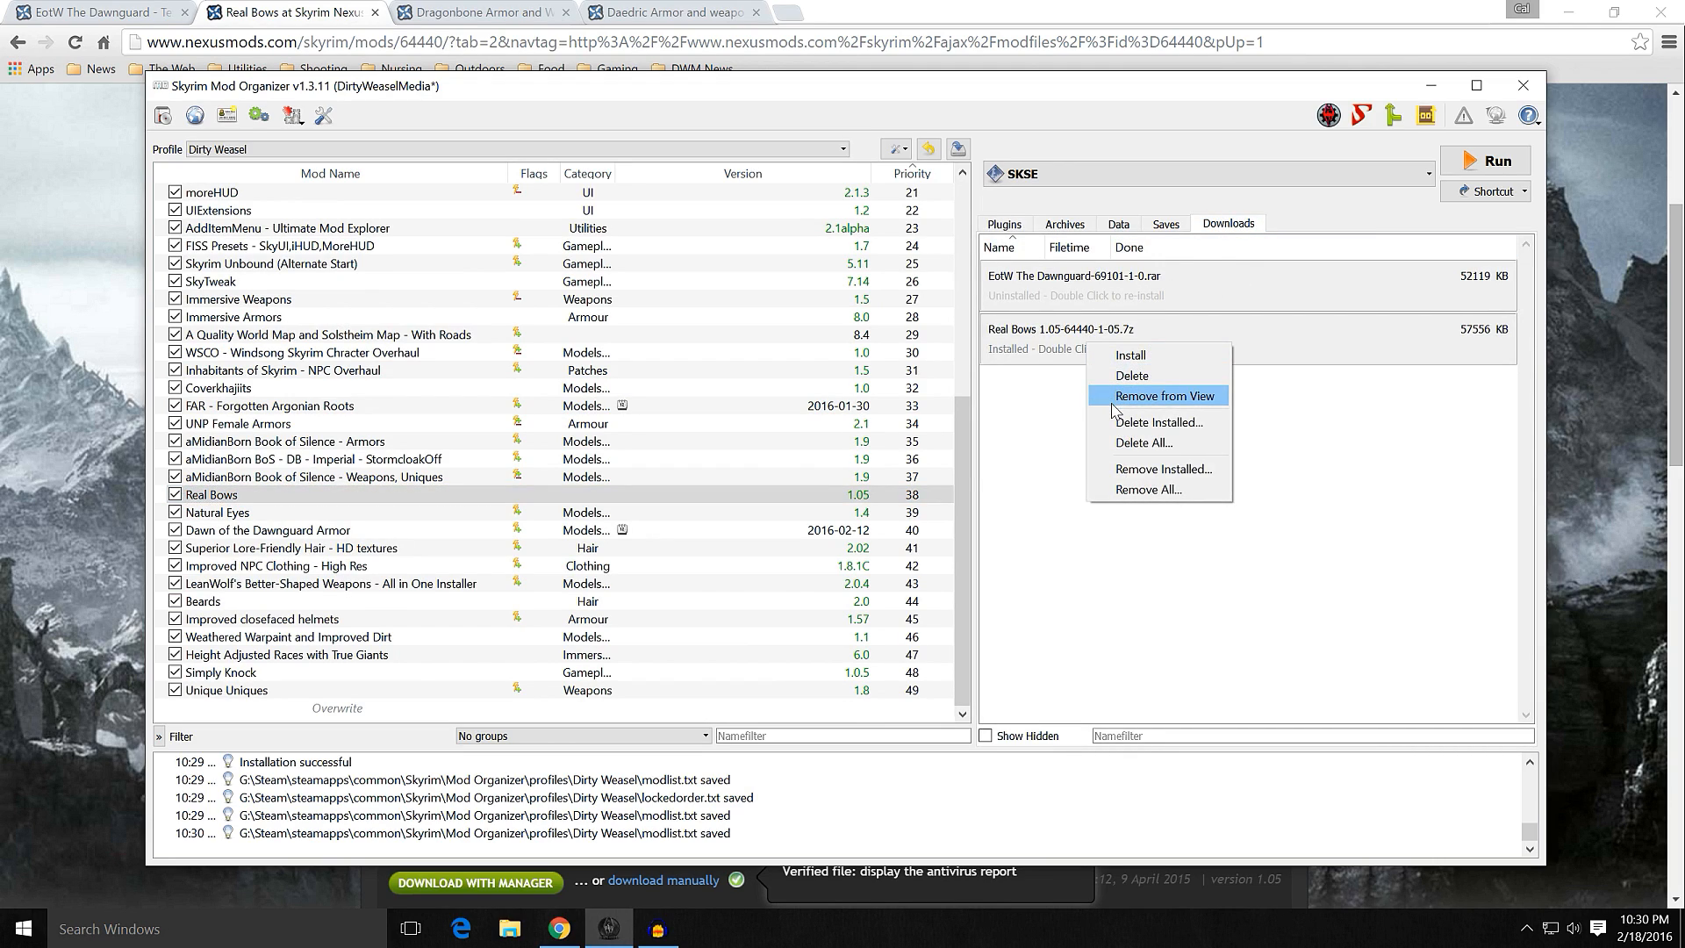
pyautogui.click(1164, 396)
# Step: Return to the browser, close the Real Bows page and show the EotW The Dawnguard - Textures Re-mastered page
pyautogui.click(1431, 85)
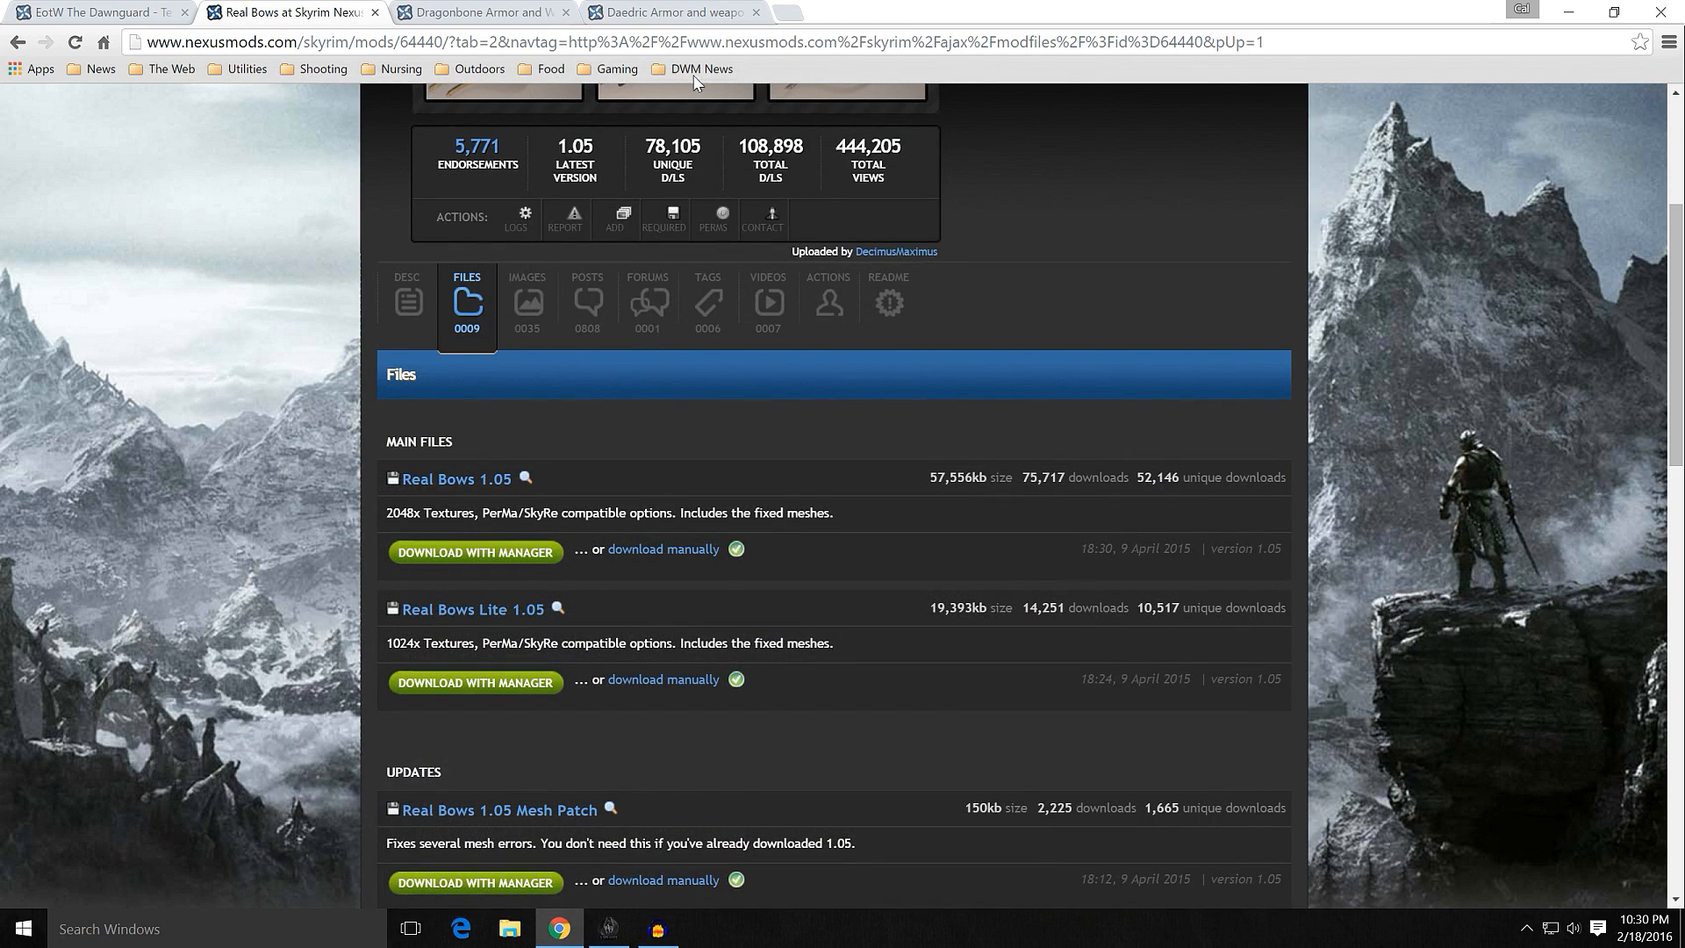
pyautogui.click(375, 12)
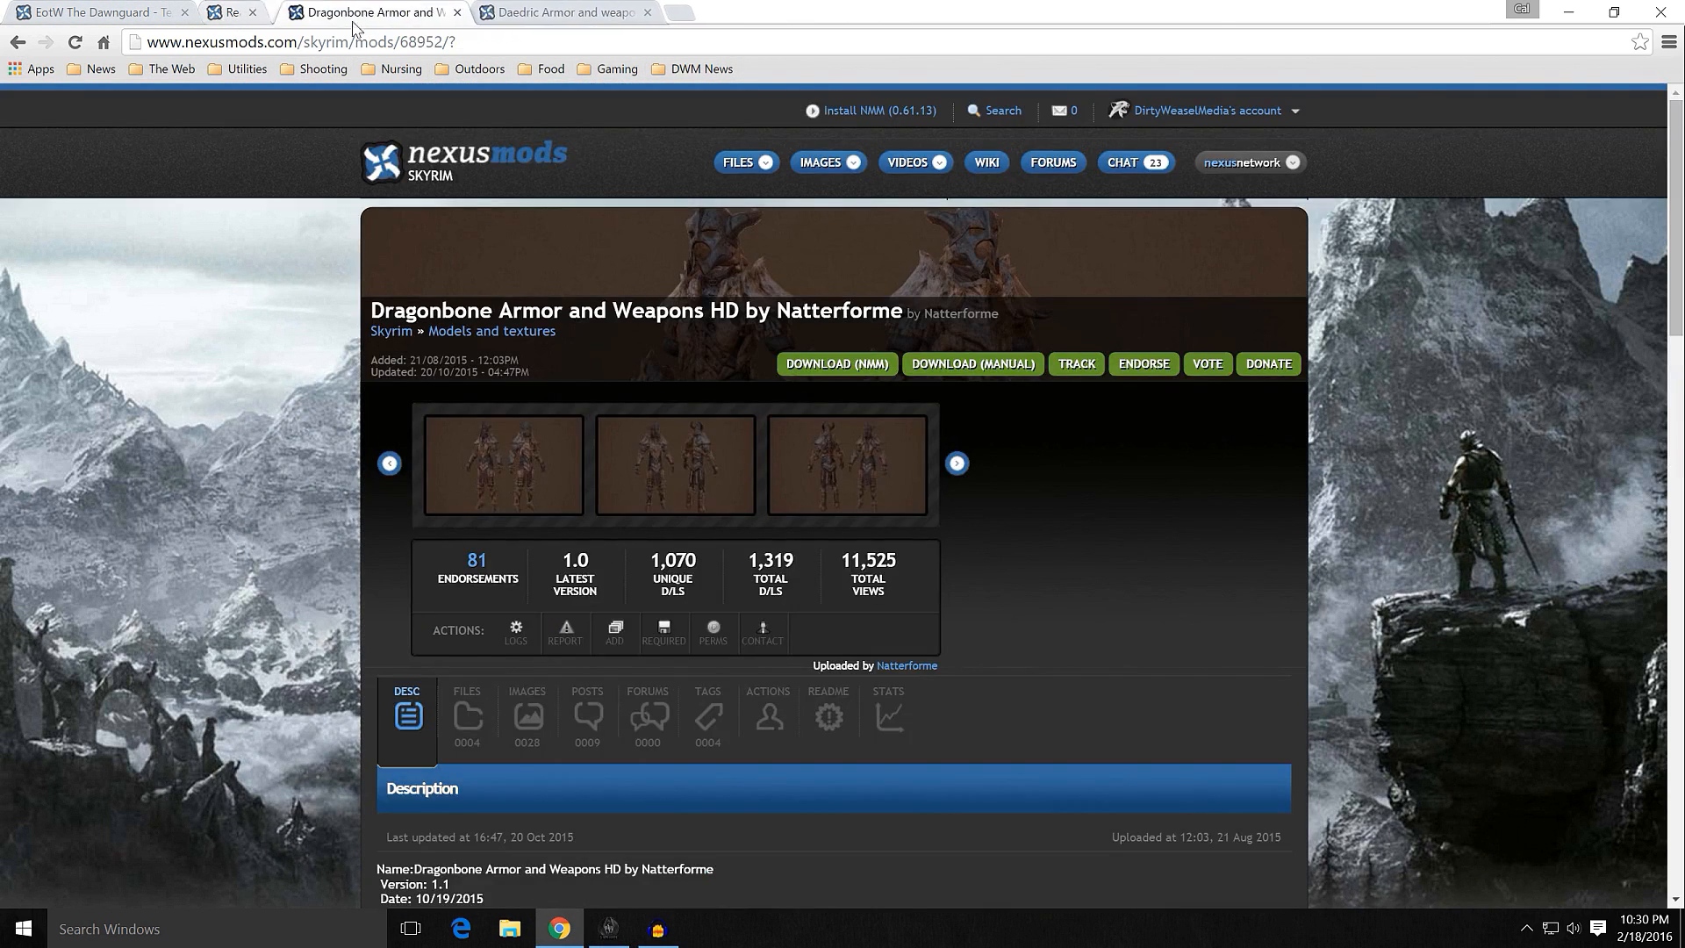
pyautogui.click(89, 12)
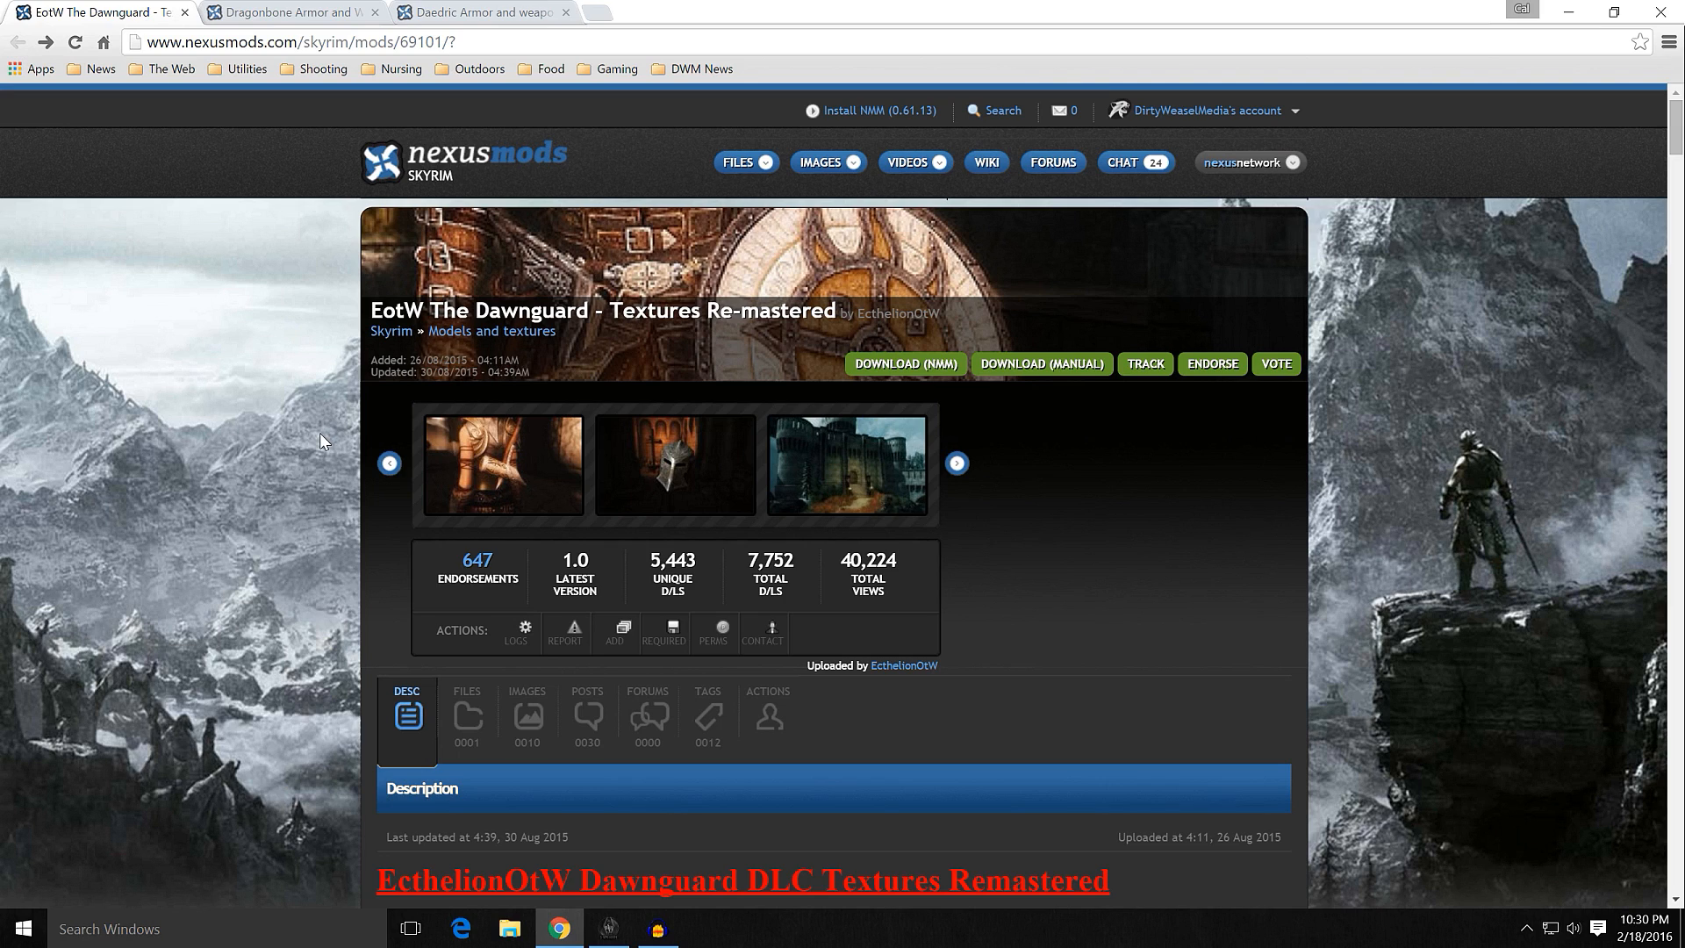
# Step: Read the EotW The Dawnguard description and review the main file on its files page
pyautogui.scroll(-2, 314, 504)
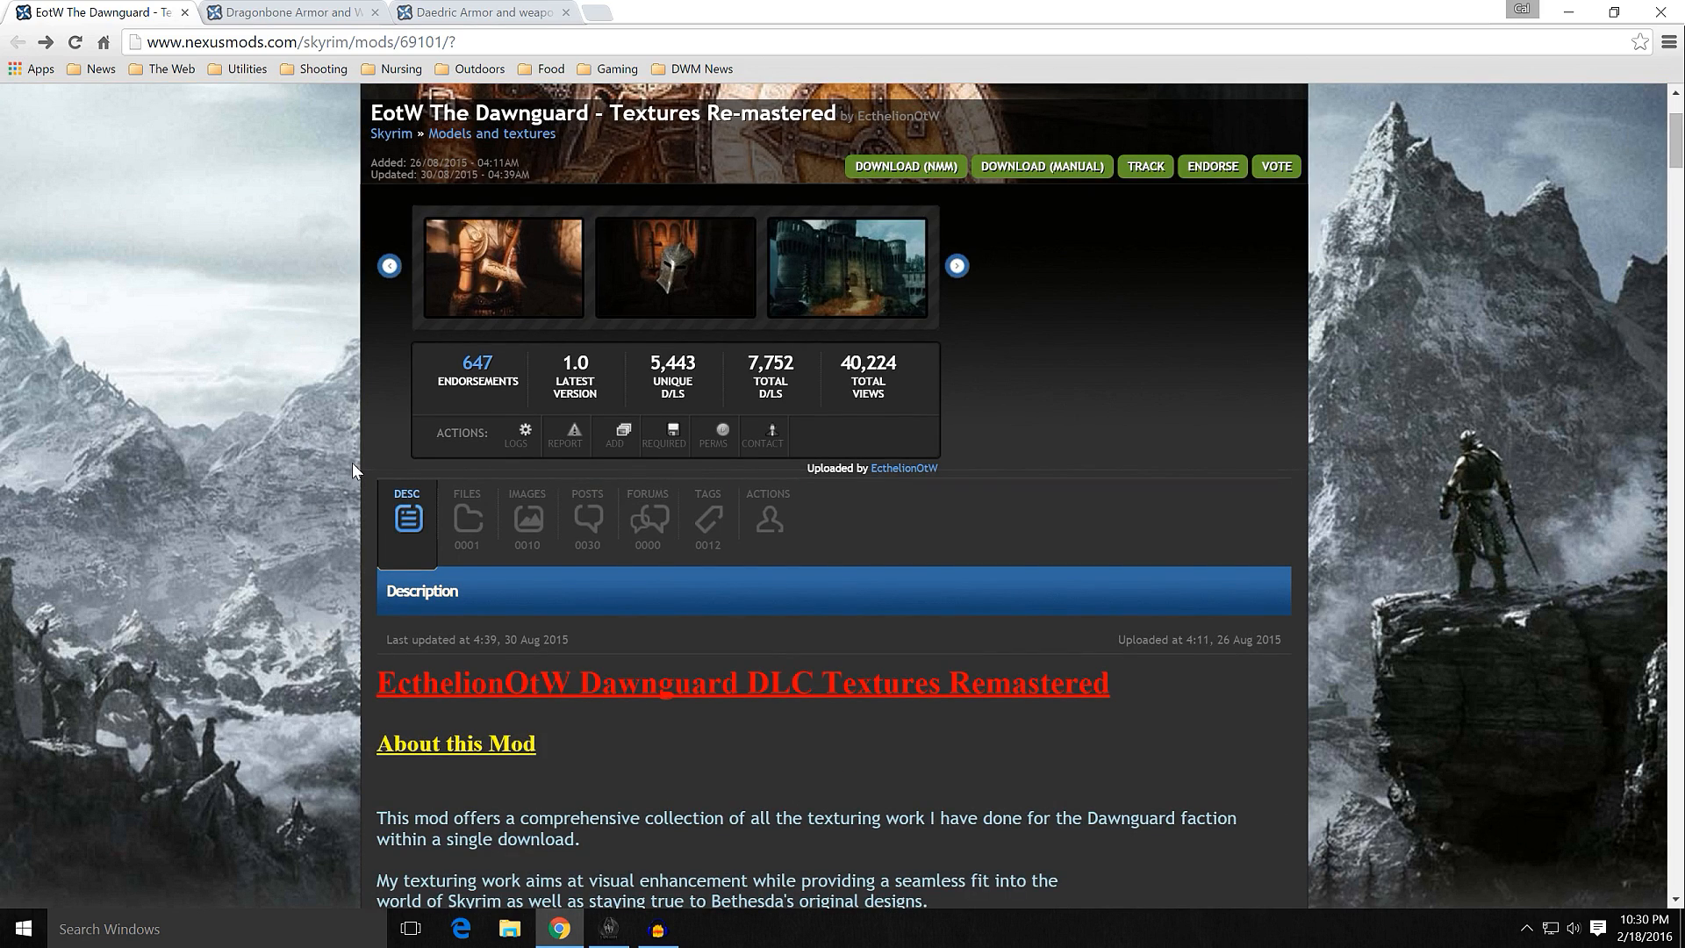
pyautogui.scroll(1, 353, 464)
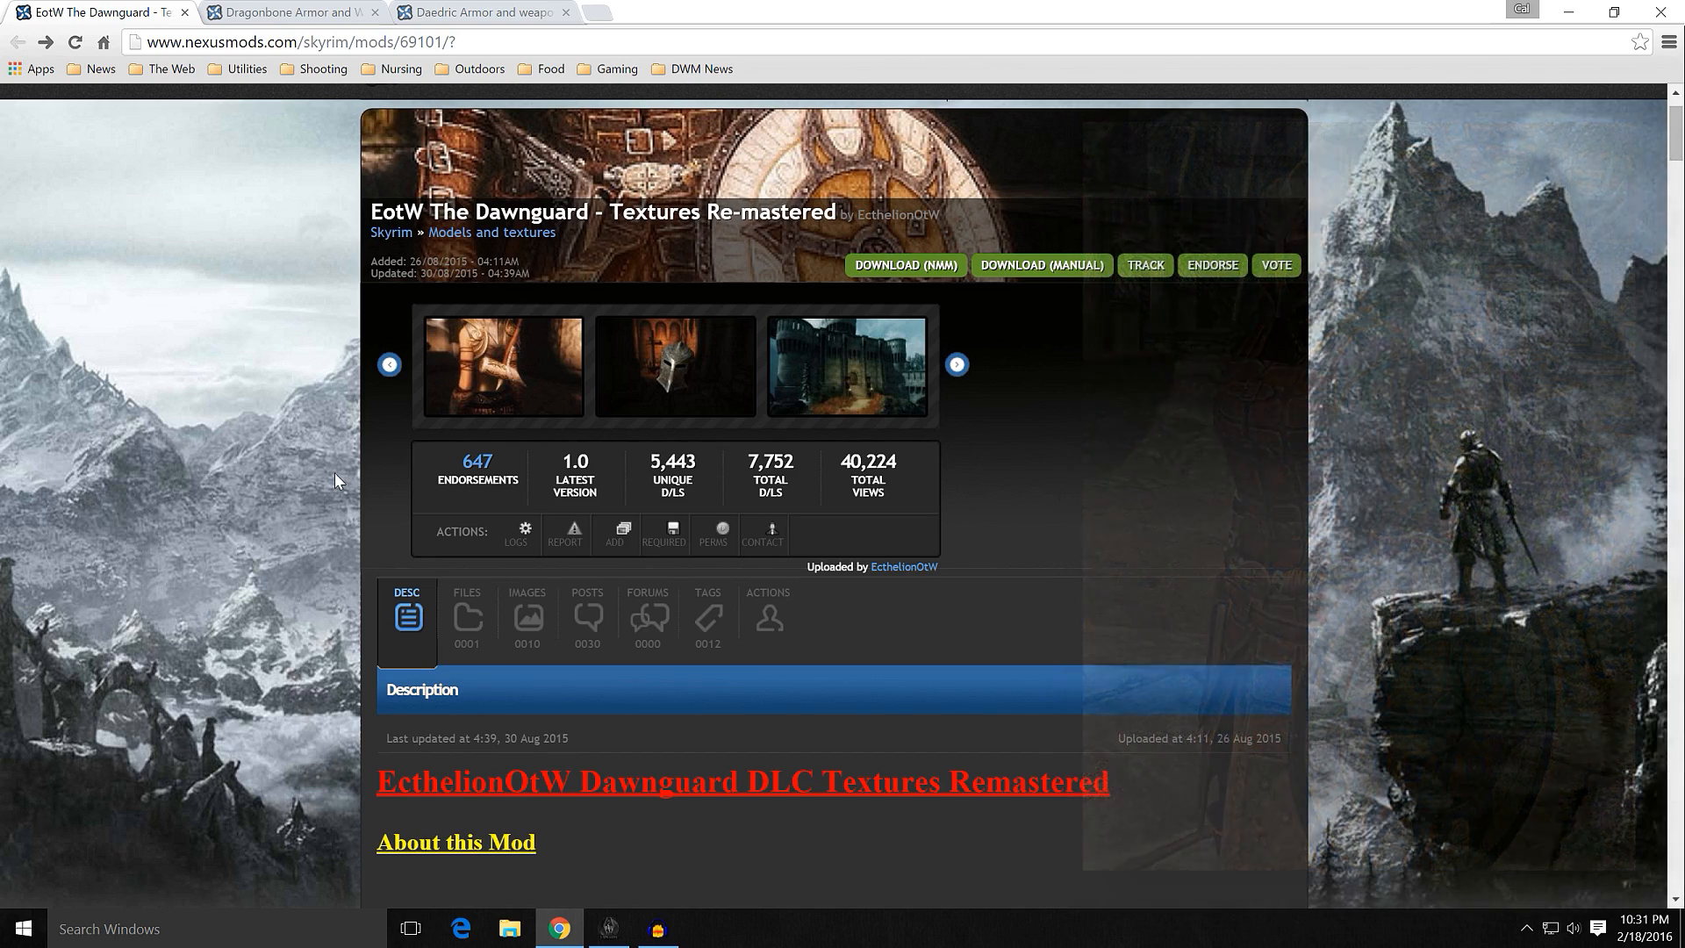
pyautogui.scroll(-1, 331, 491)
pyautogui.scroll(-3, 333, 518)
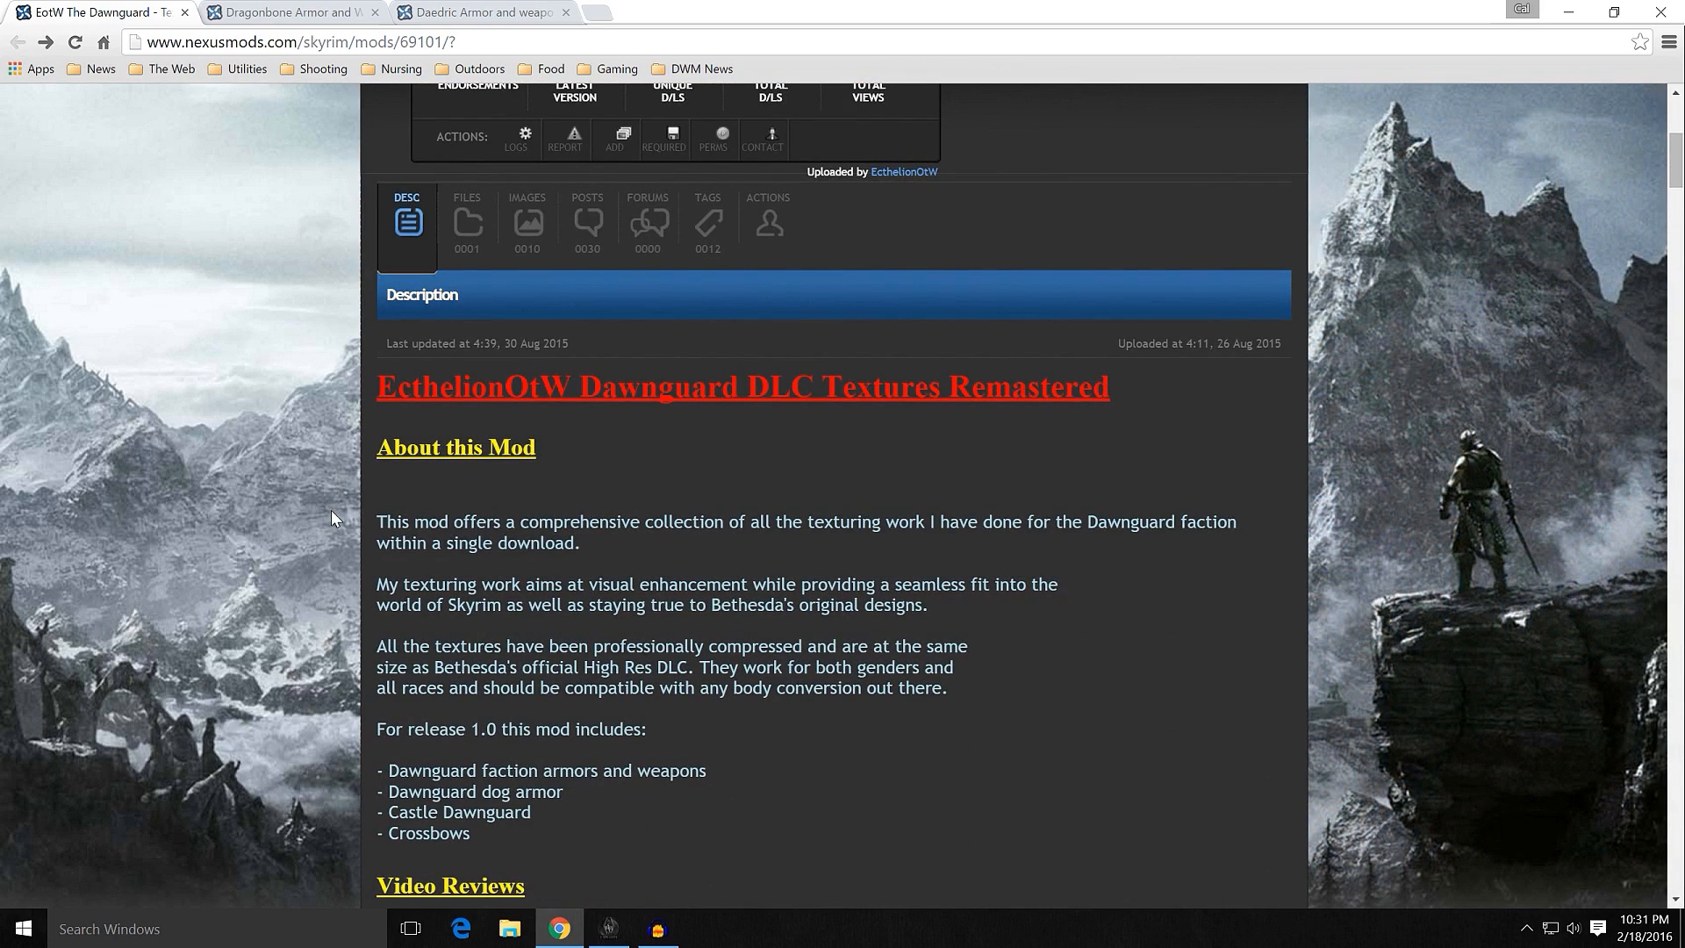
pyautogui.scroll(-3, 330, 516)
pyautogui.scroll(5, 330, 517)
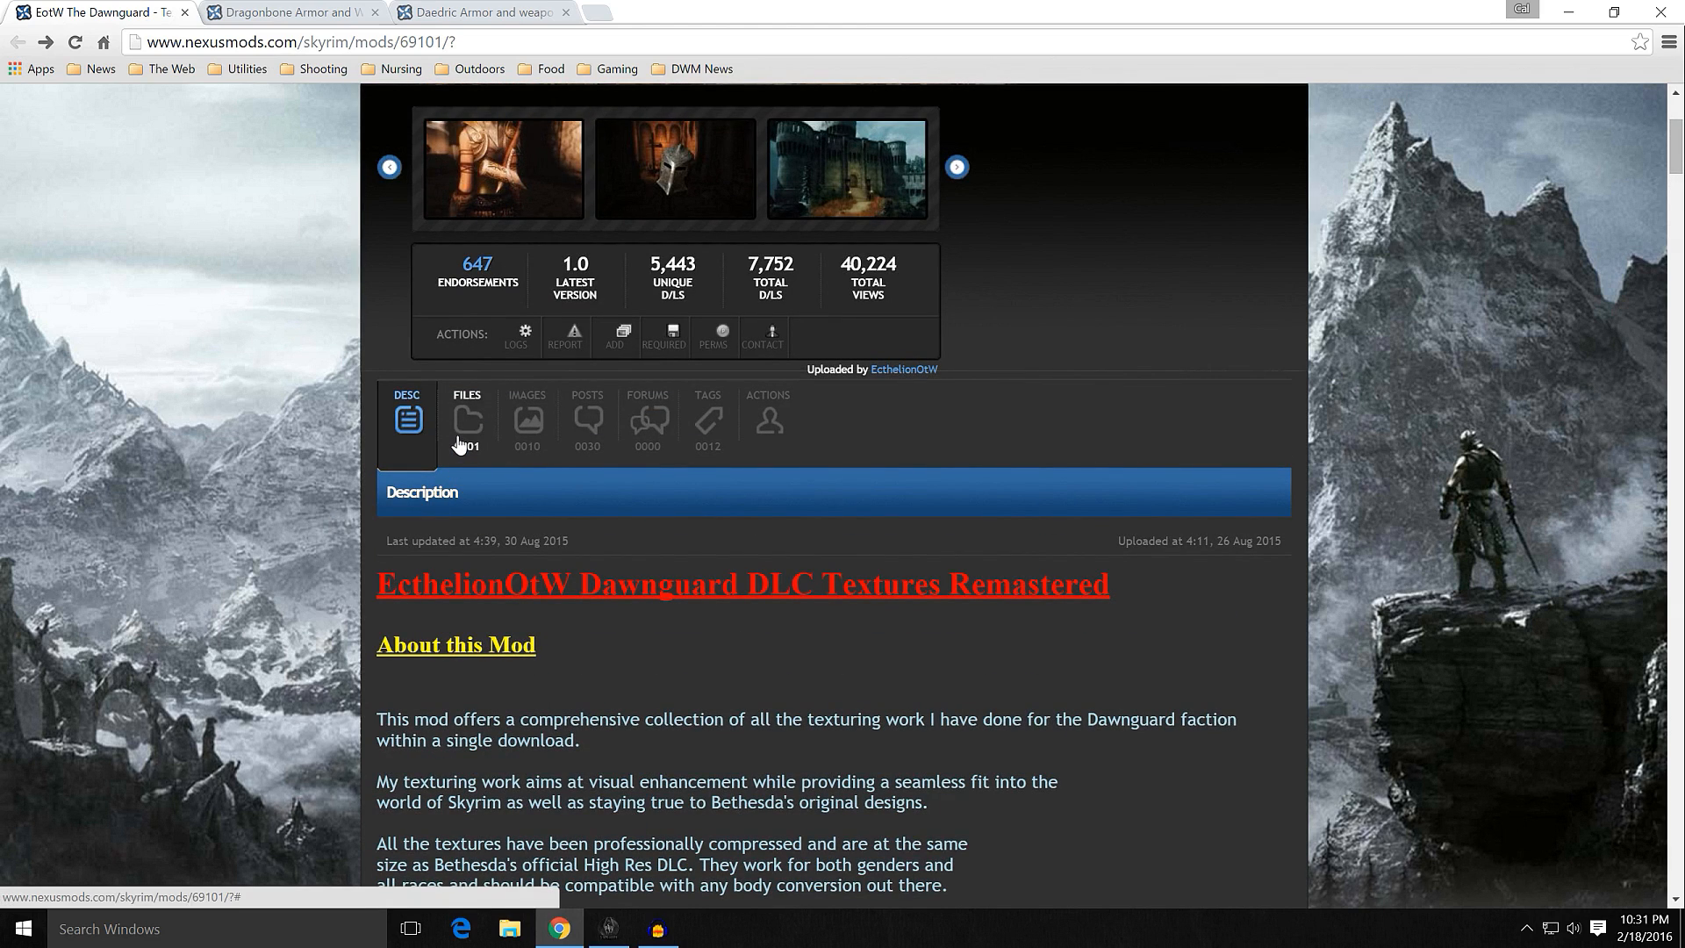
pyautogui.click(458, 445)
pyautogui.scroll(-2, 360, 439)
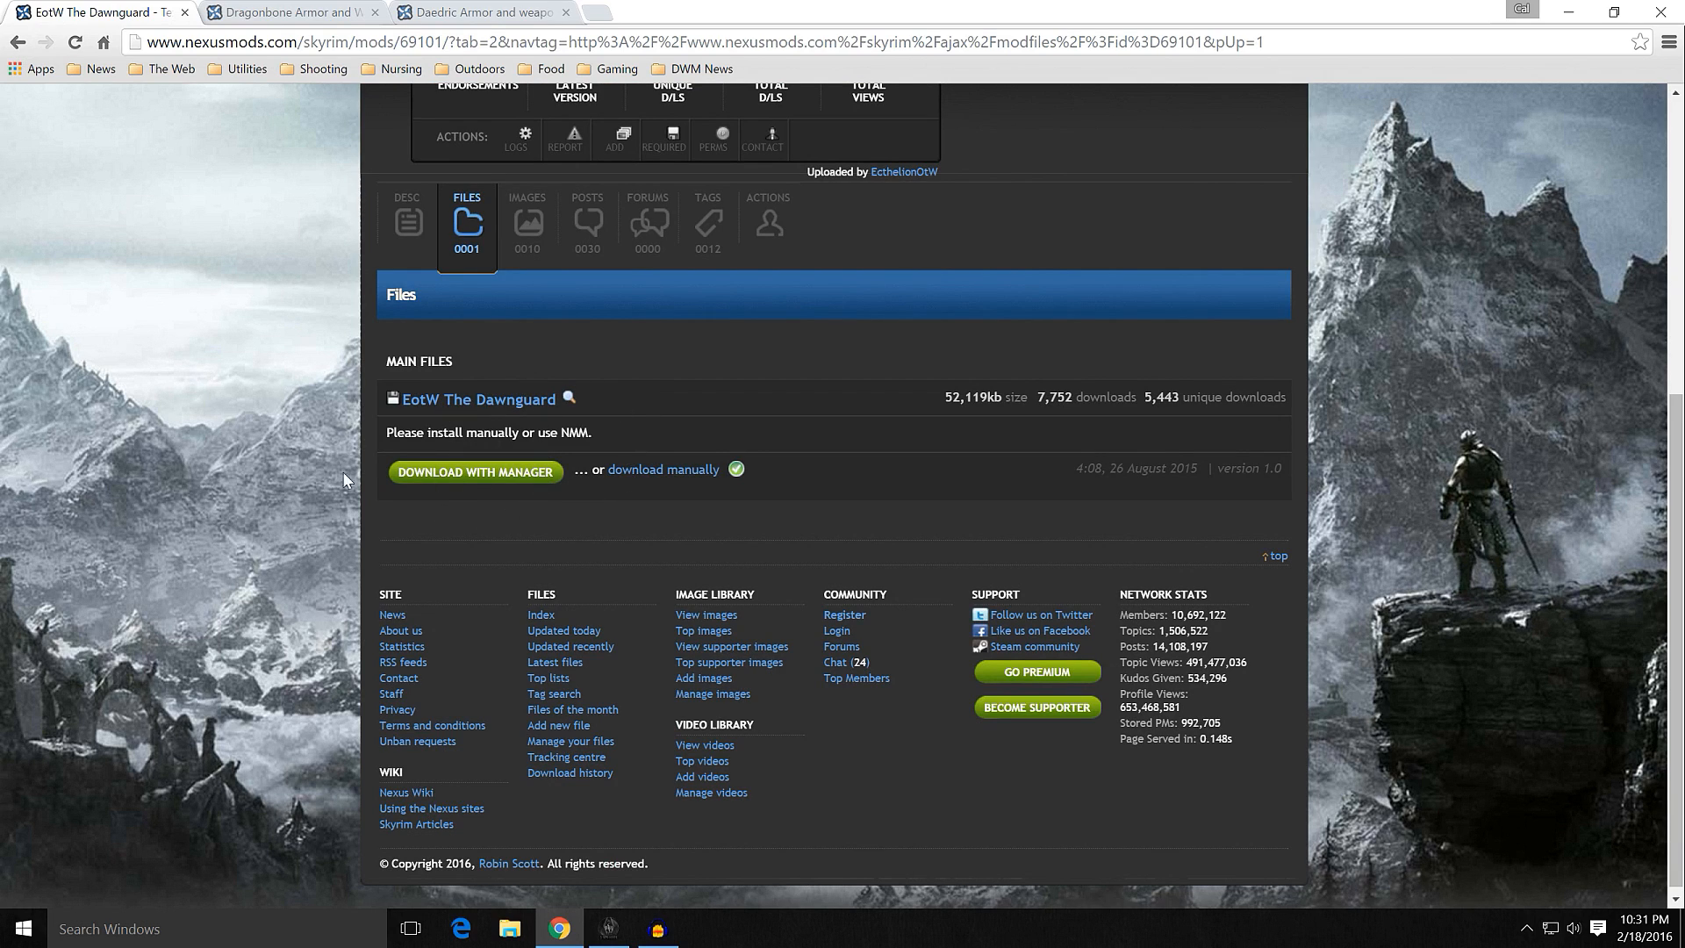
pyautogui.scroll(3, 292, 479)
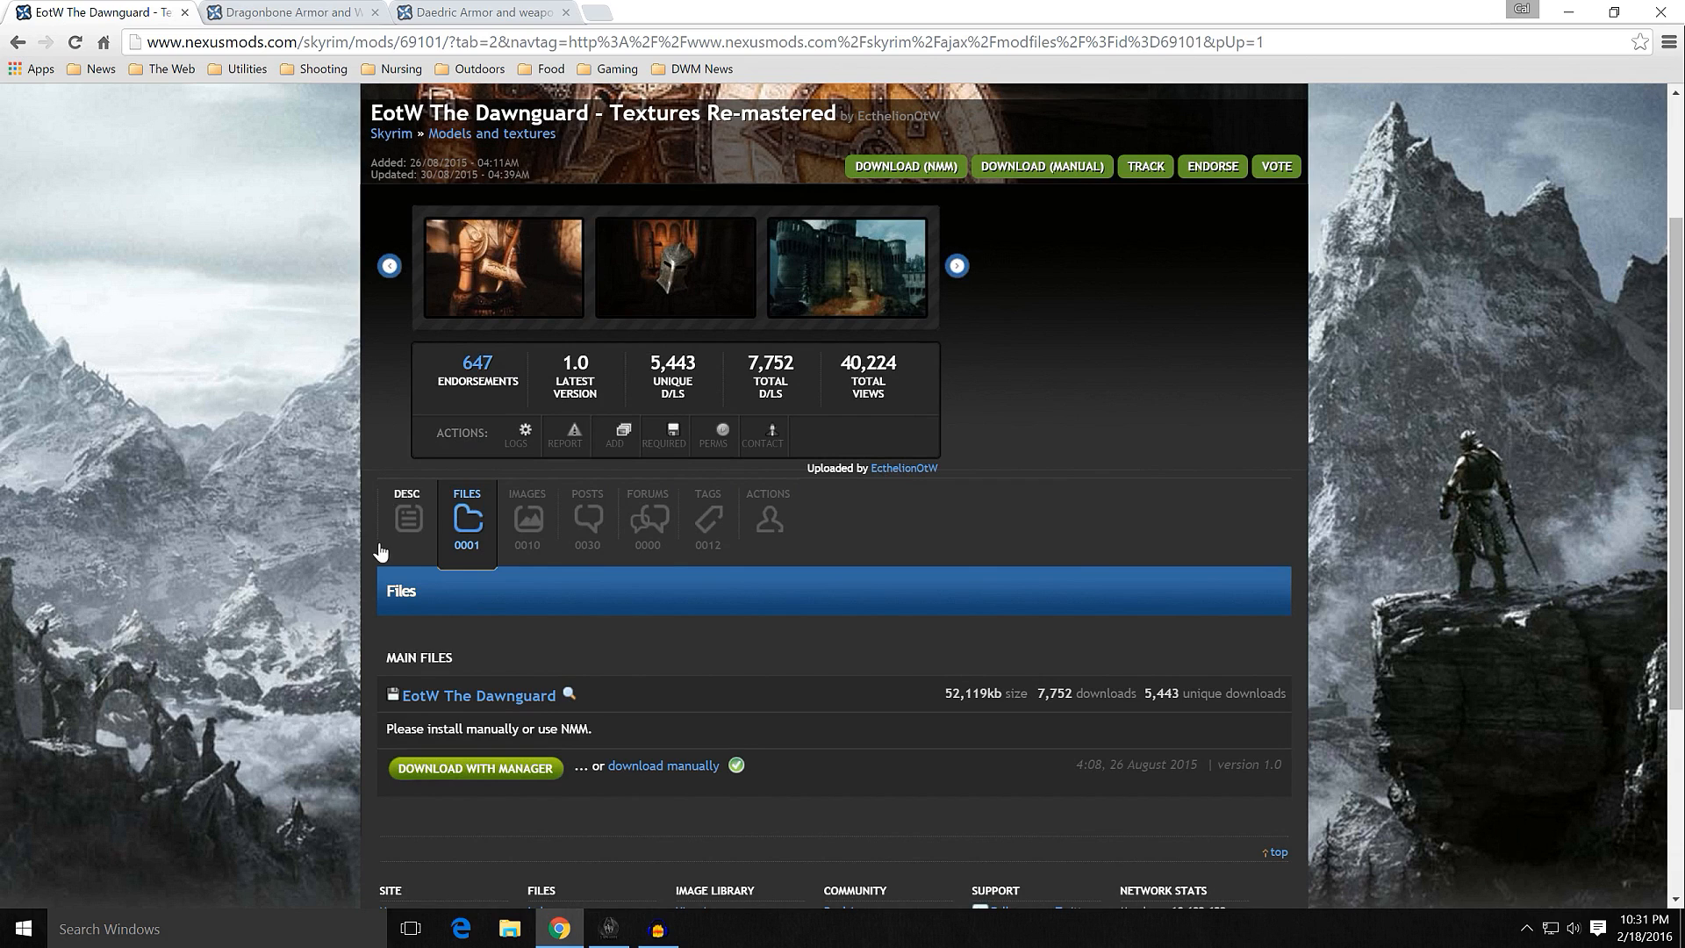
pyautogui.scroll(-2, 355, 579)
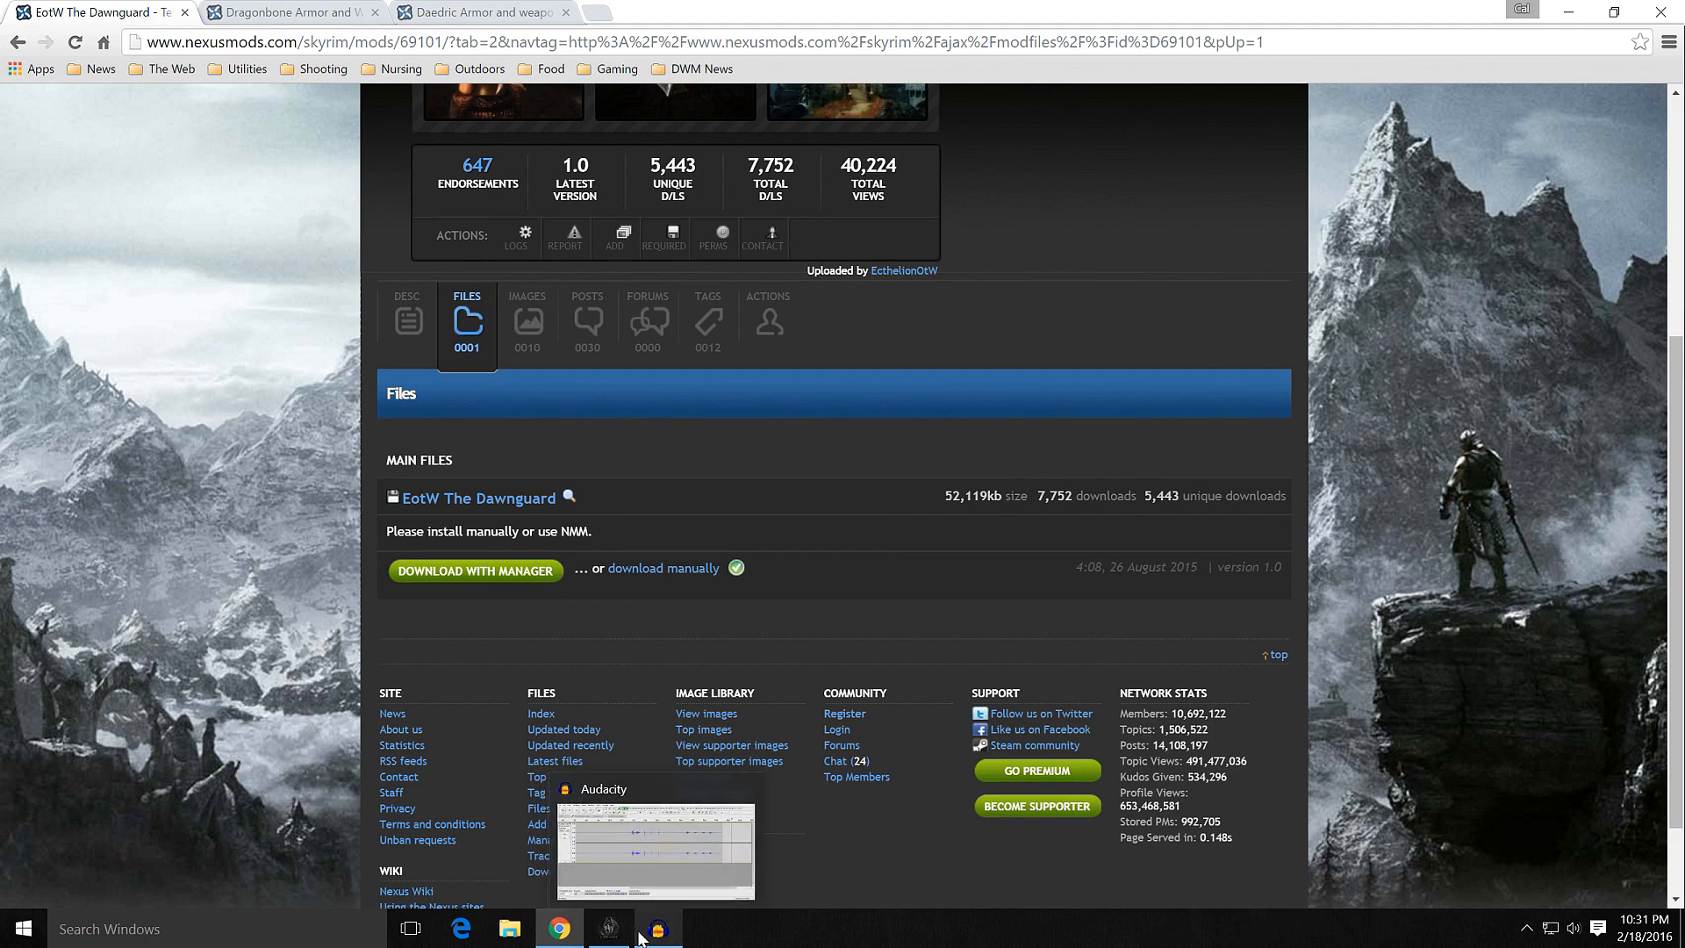
# Step: Switch to Mod Organizer and start a manual installation of the archive EotW The Dawnguard-69101-1-0.rar
pyautogui.click(610, 928)
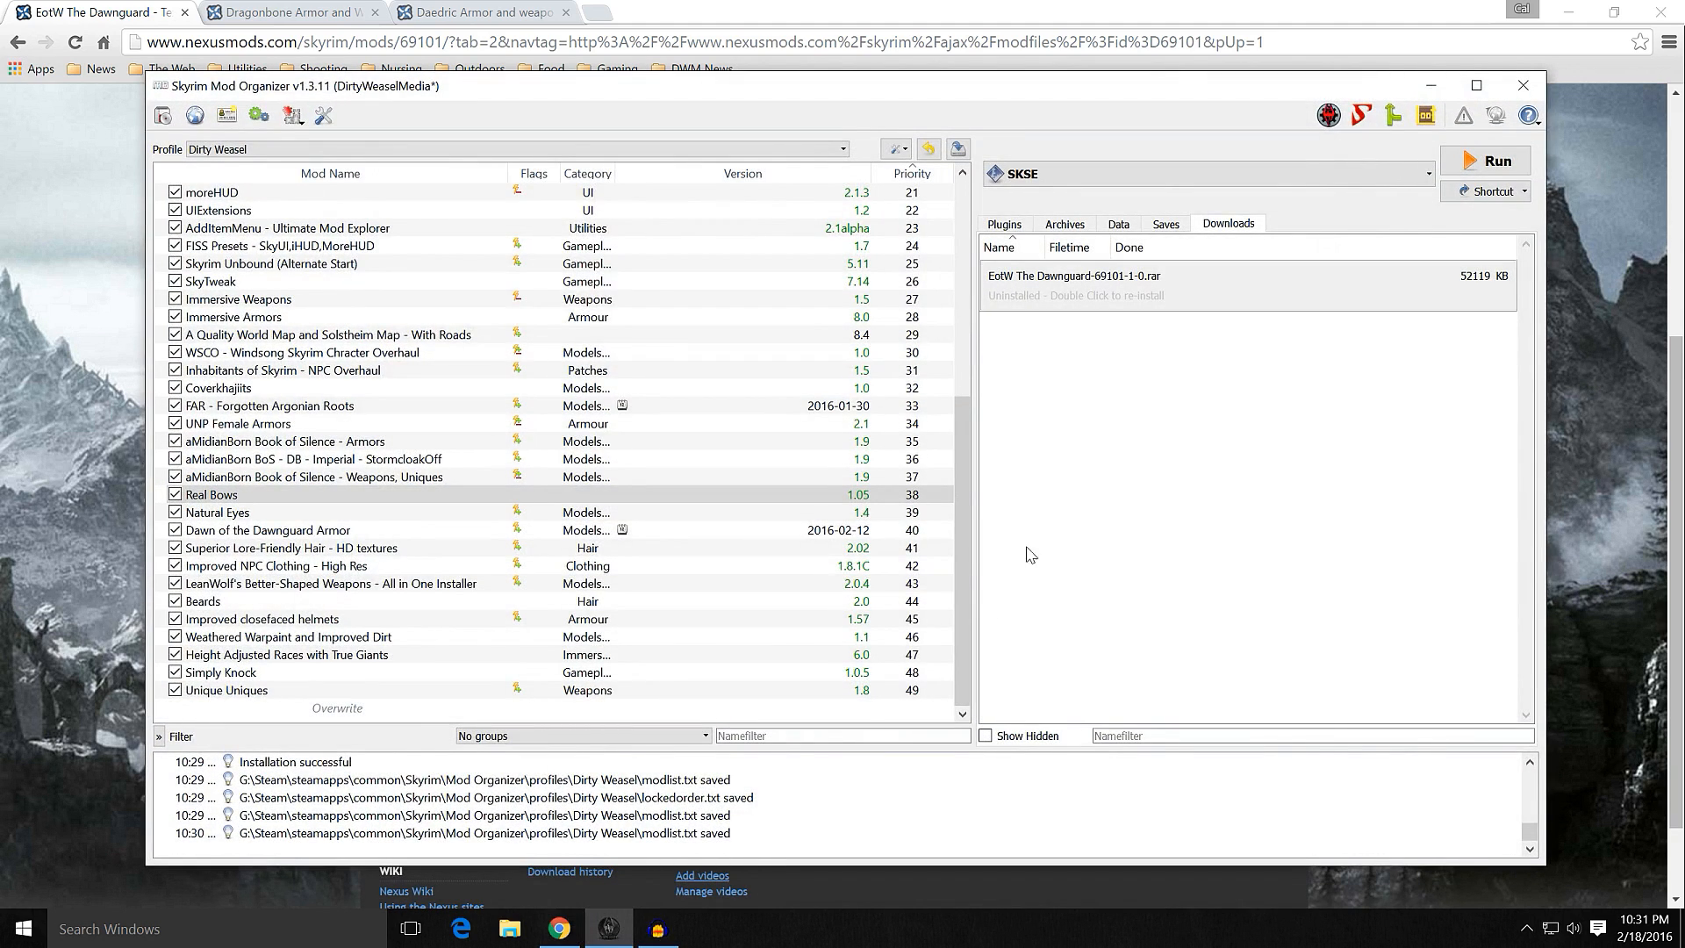
pyautogui.doubleClick(1137, 298)
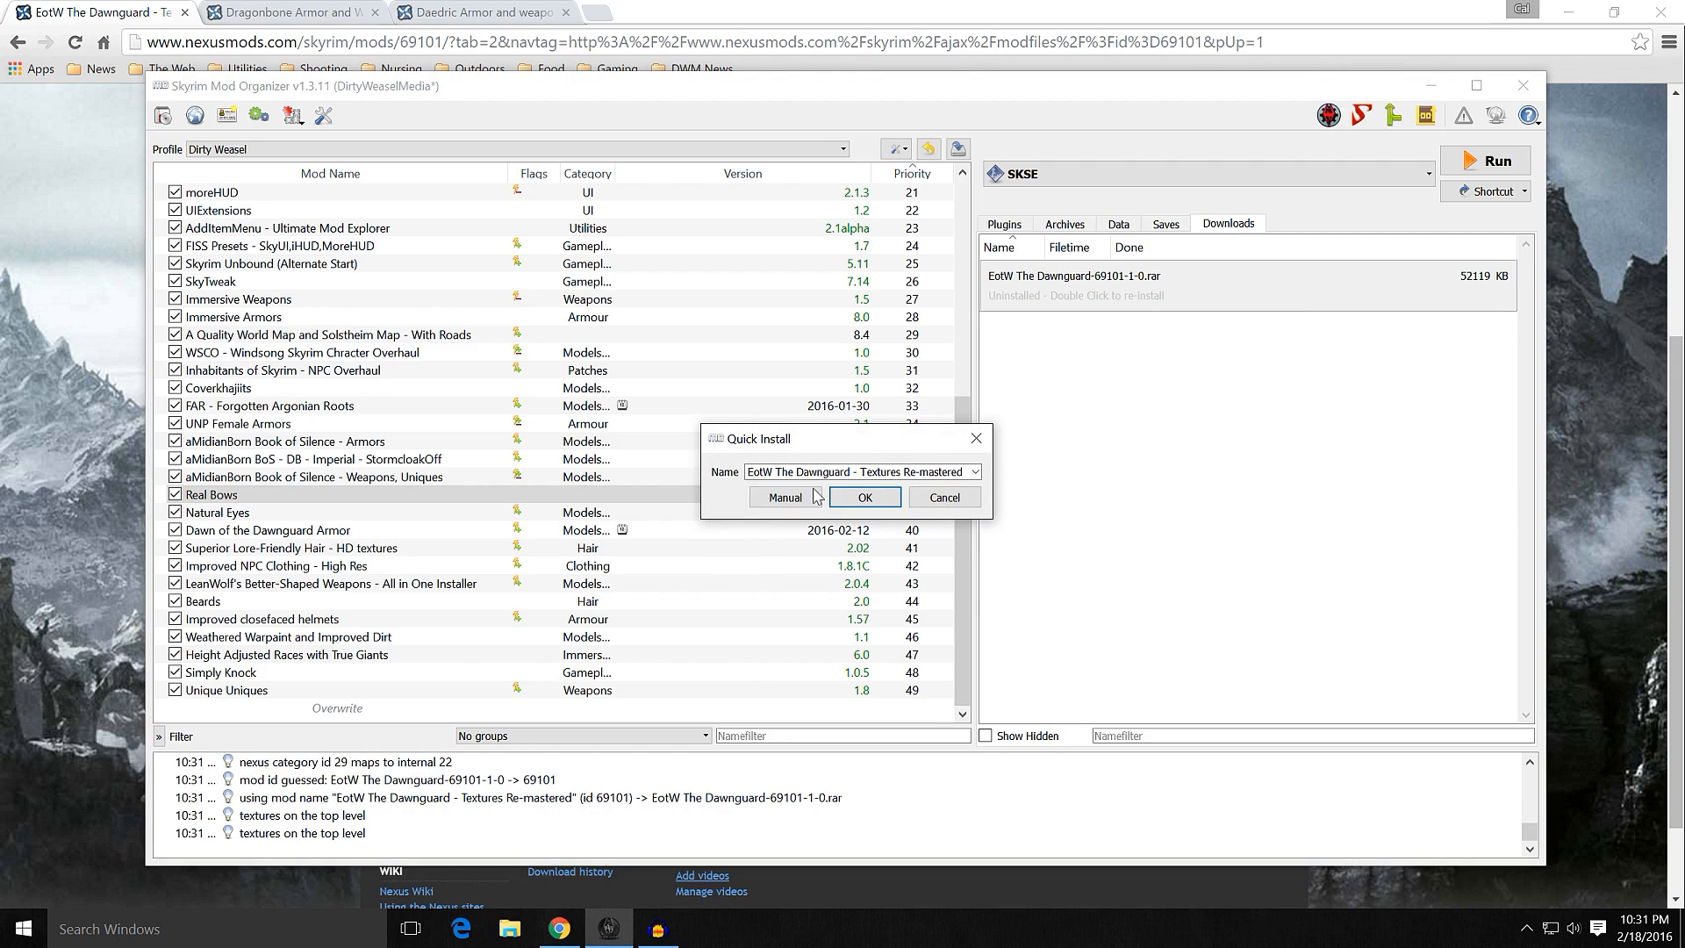
pyautogui.click(790, 498)
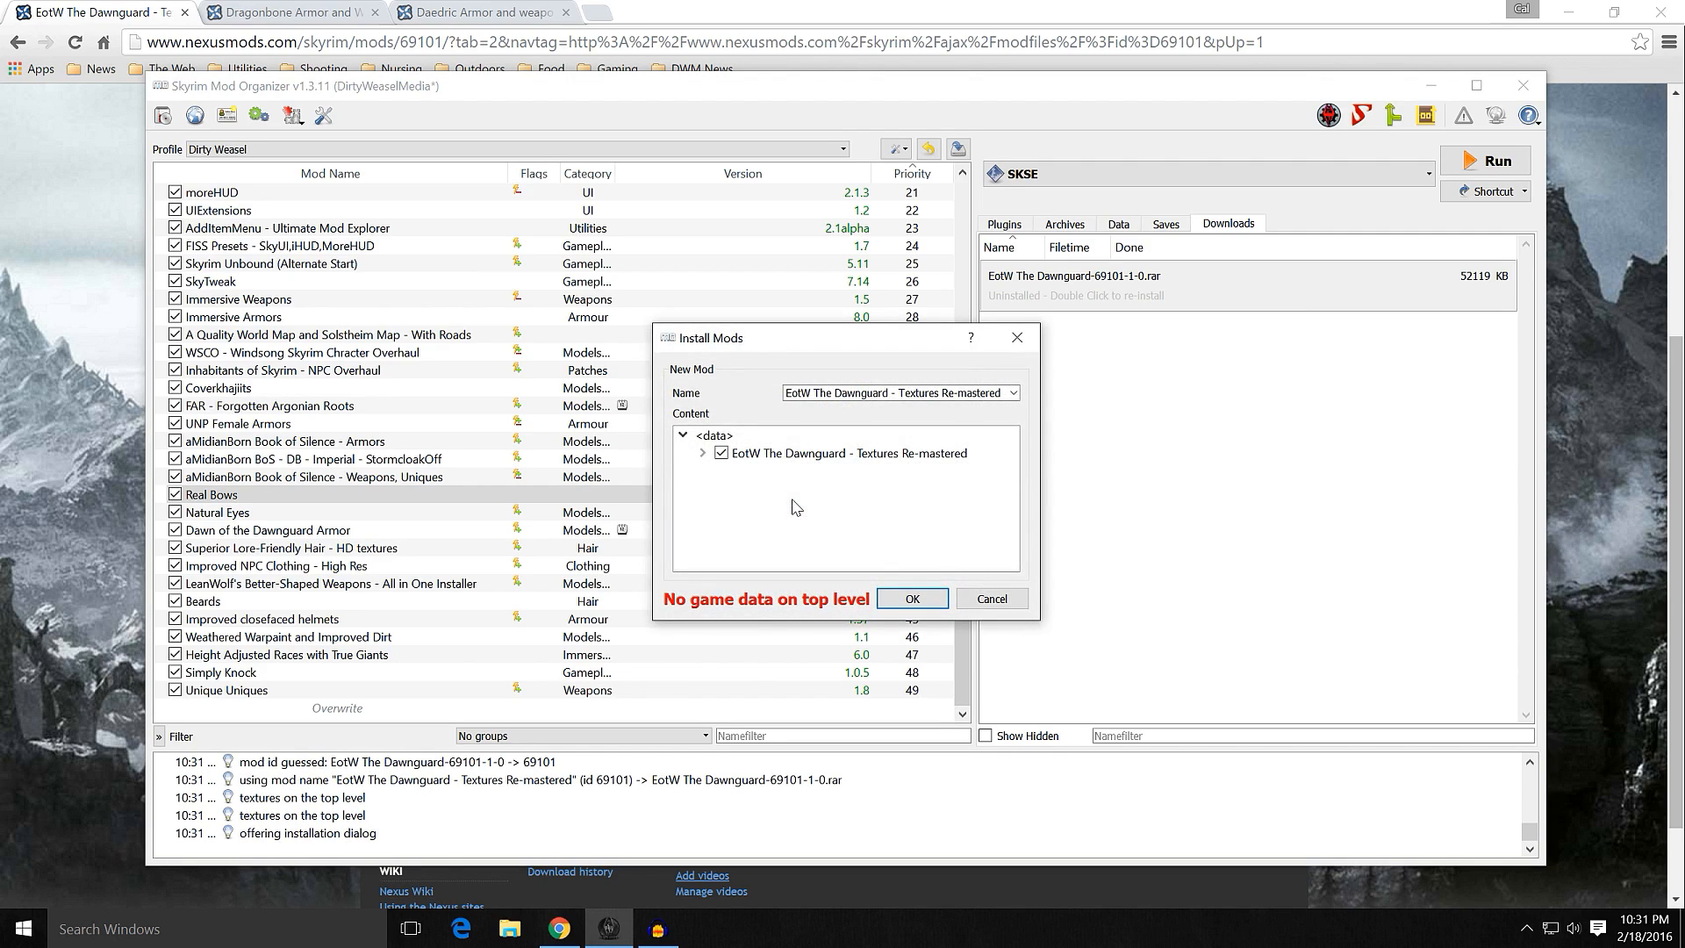
# Step: Set the mod folder's nested Data folder as the data directory, putting textures at the top level of the install content
pyautogui.rightClick(781, 457)
pyautogui.click(795, 472)
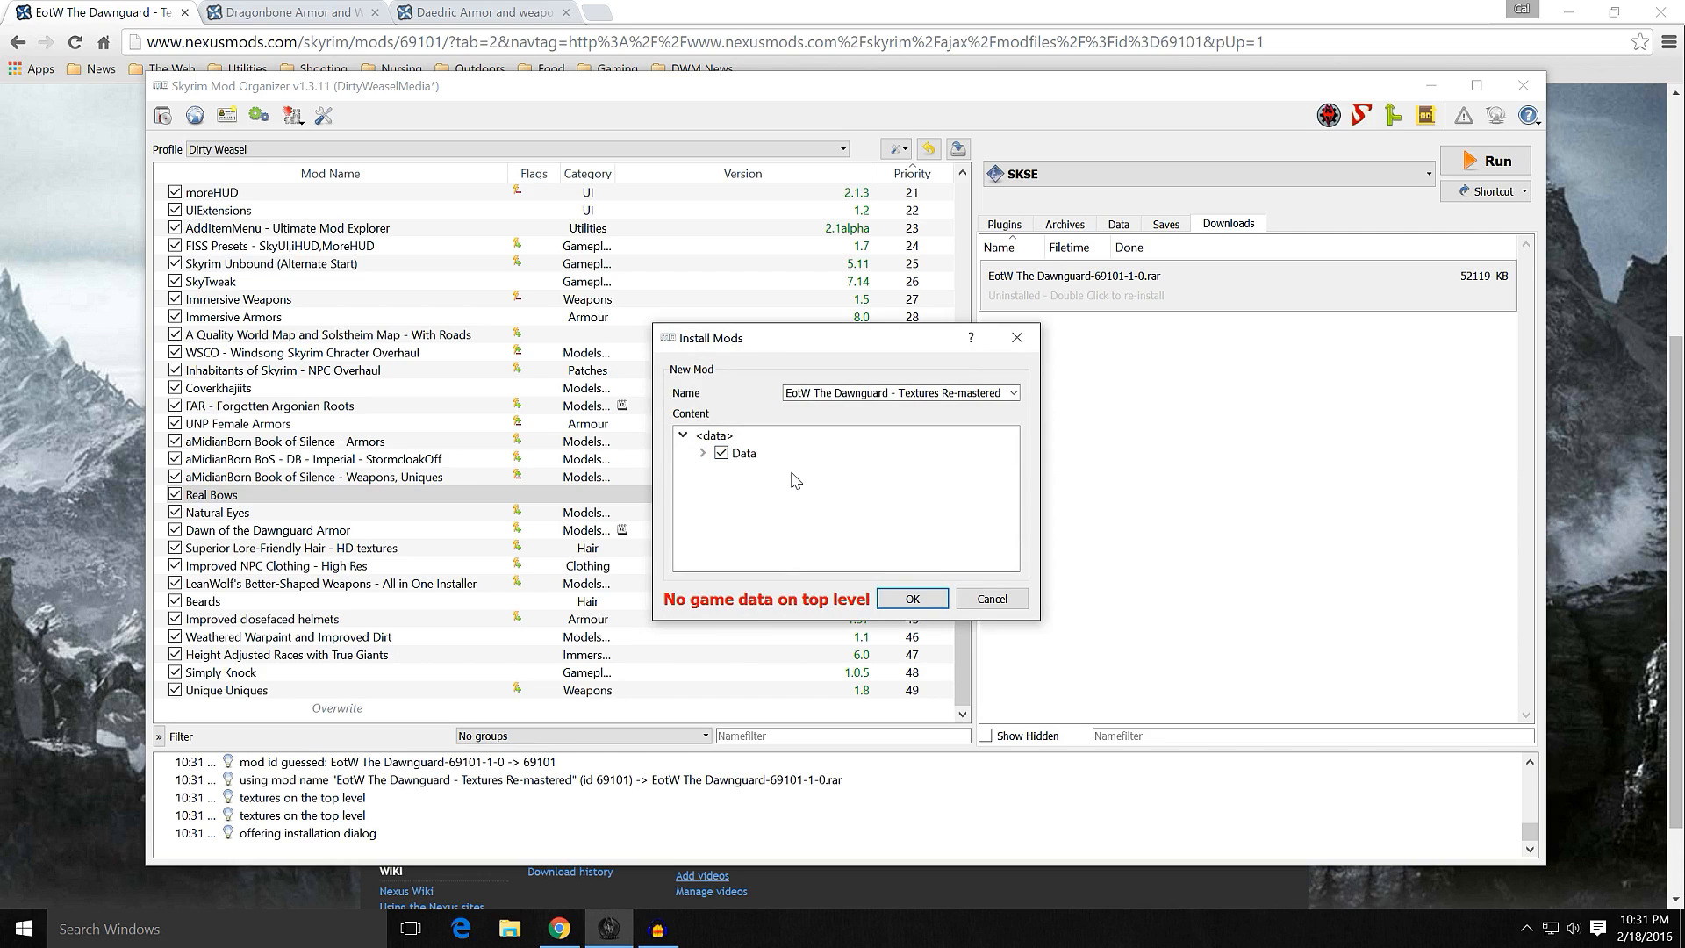
pyautogui.rightClick(778, 460)
pyautogui.click(792, 473)
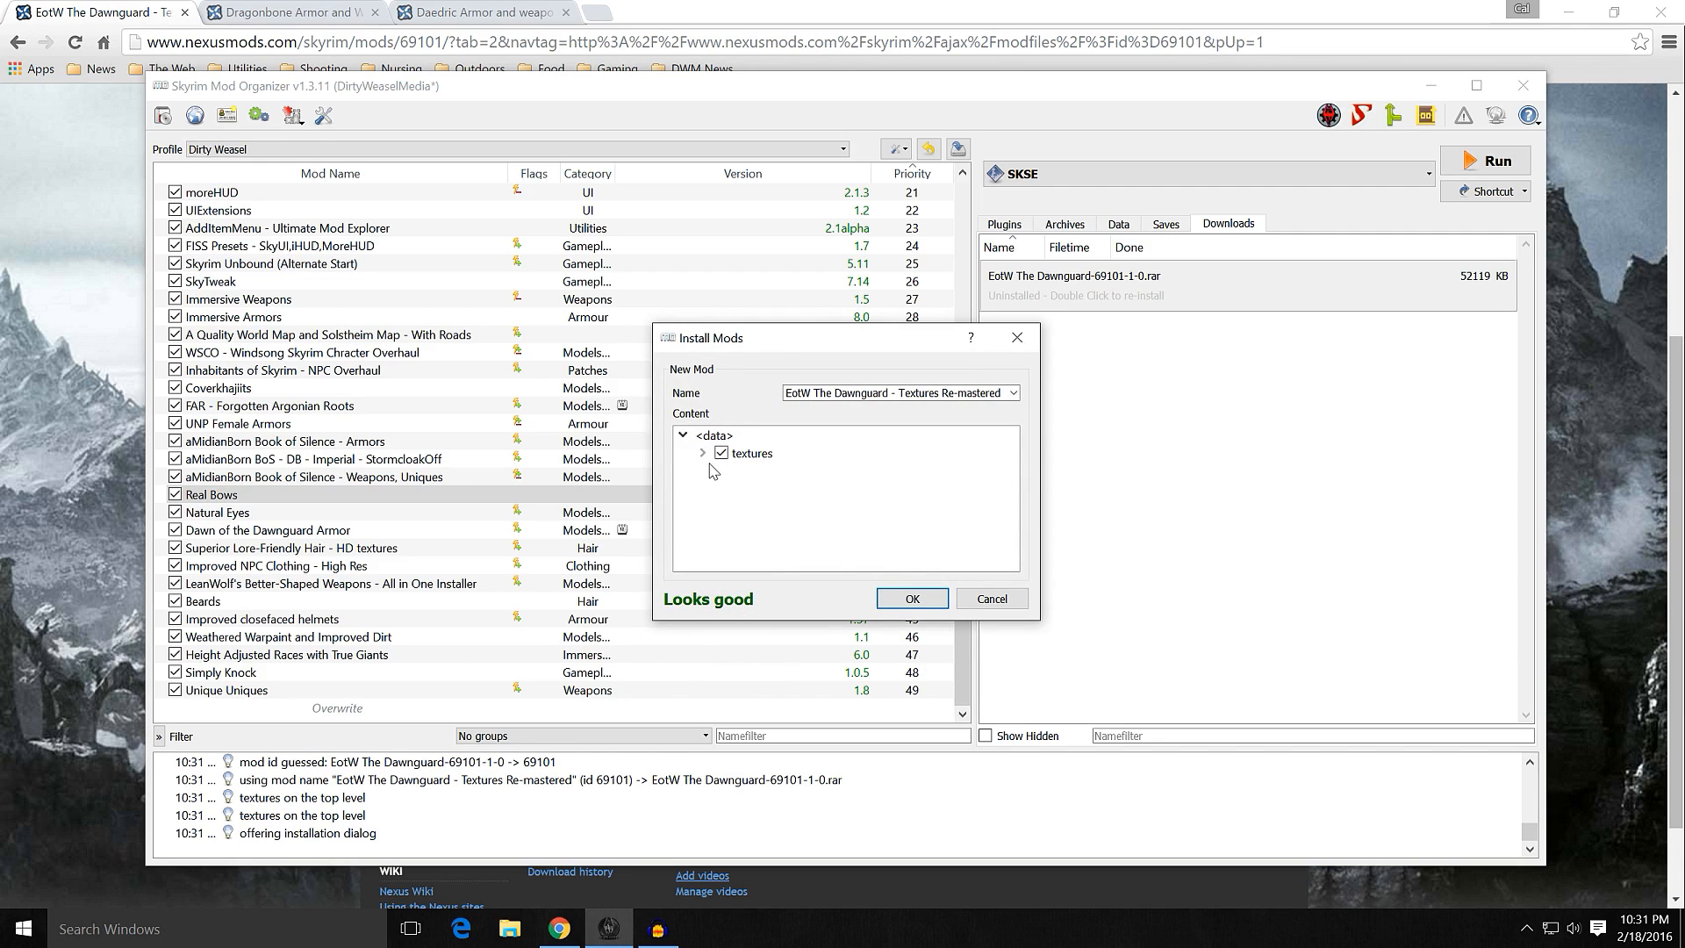
# Step: Enlarge the install window, inspect the armoreddog textures and exclude the actors folder from the installation
pyautogui.moveTo(833, 355); pyautogui.dragTo(750, 112)
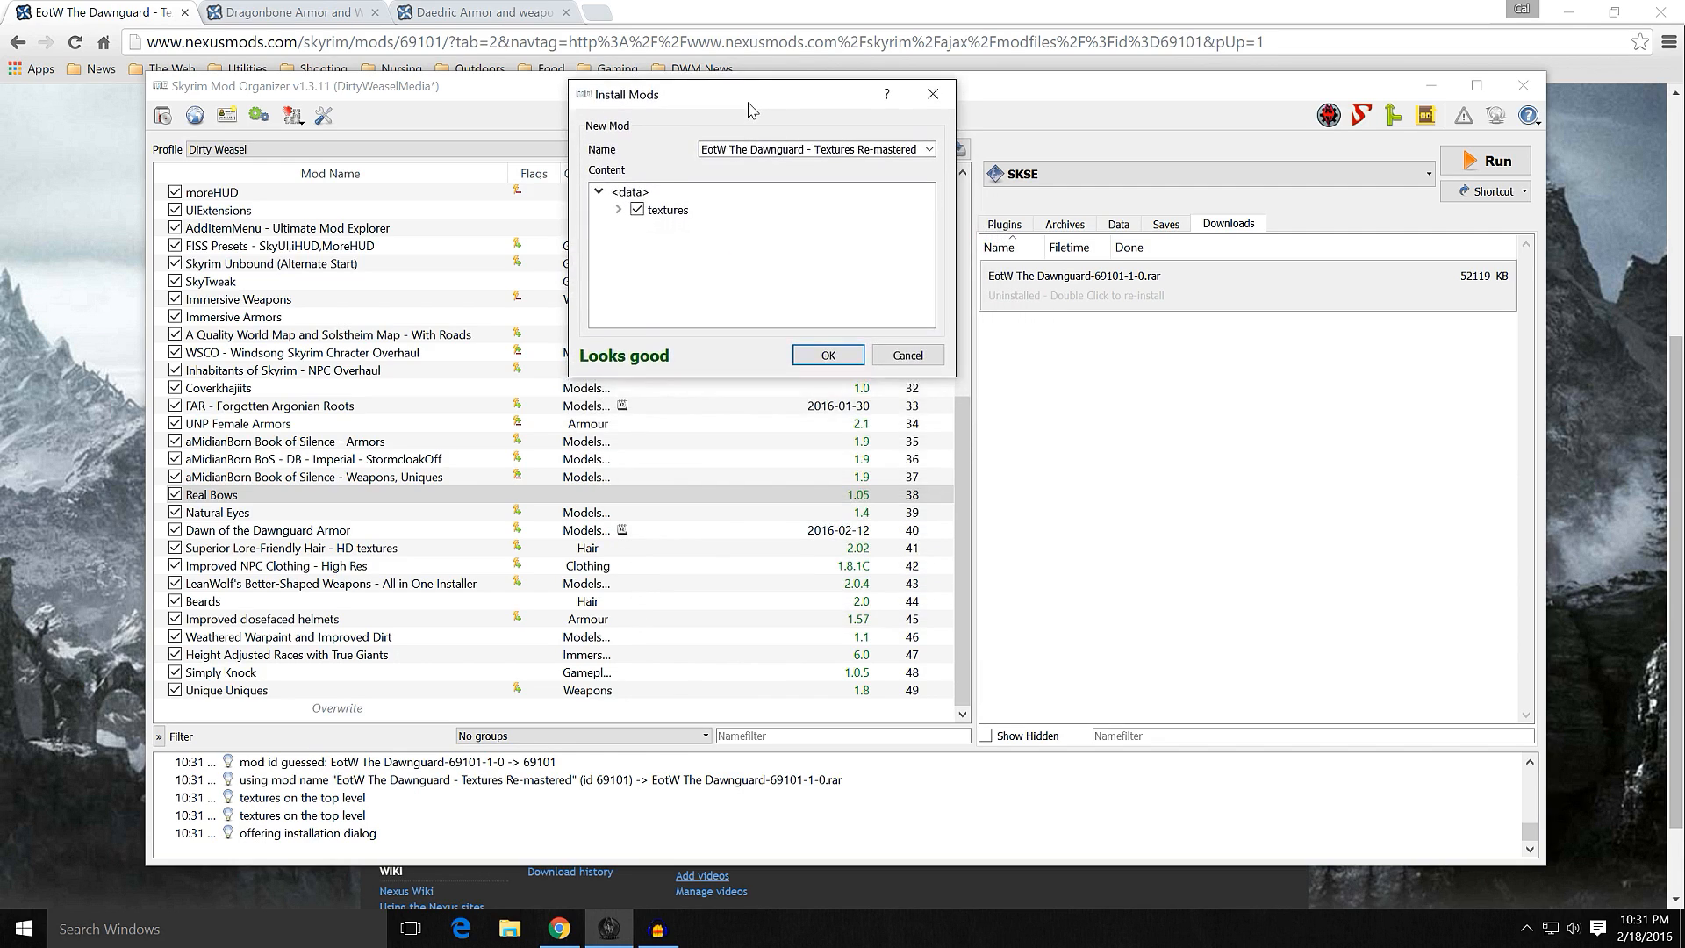
pyautogui.moveTo(705, 379); pyautogui.dragTo(705, 721)
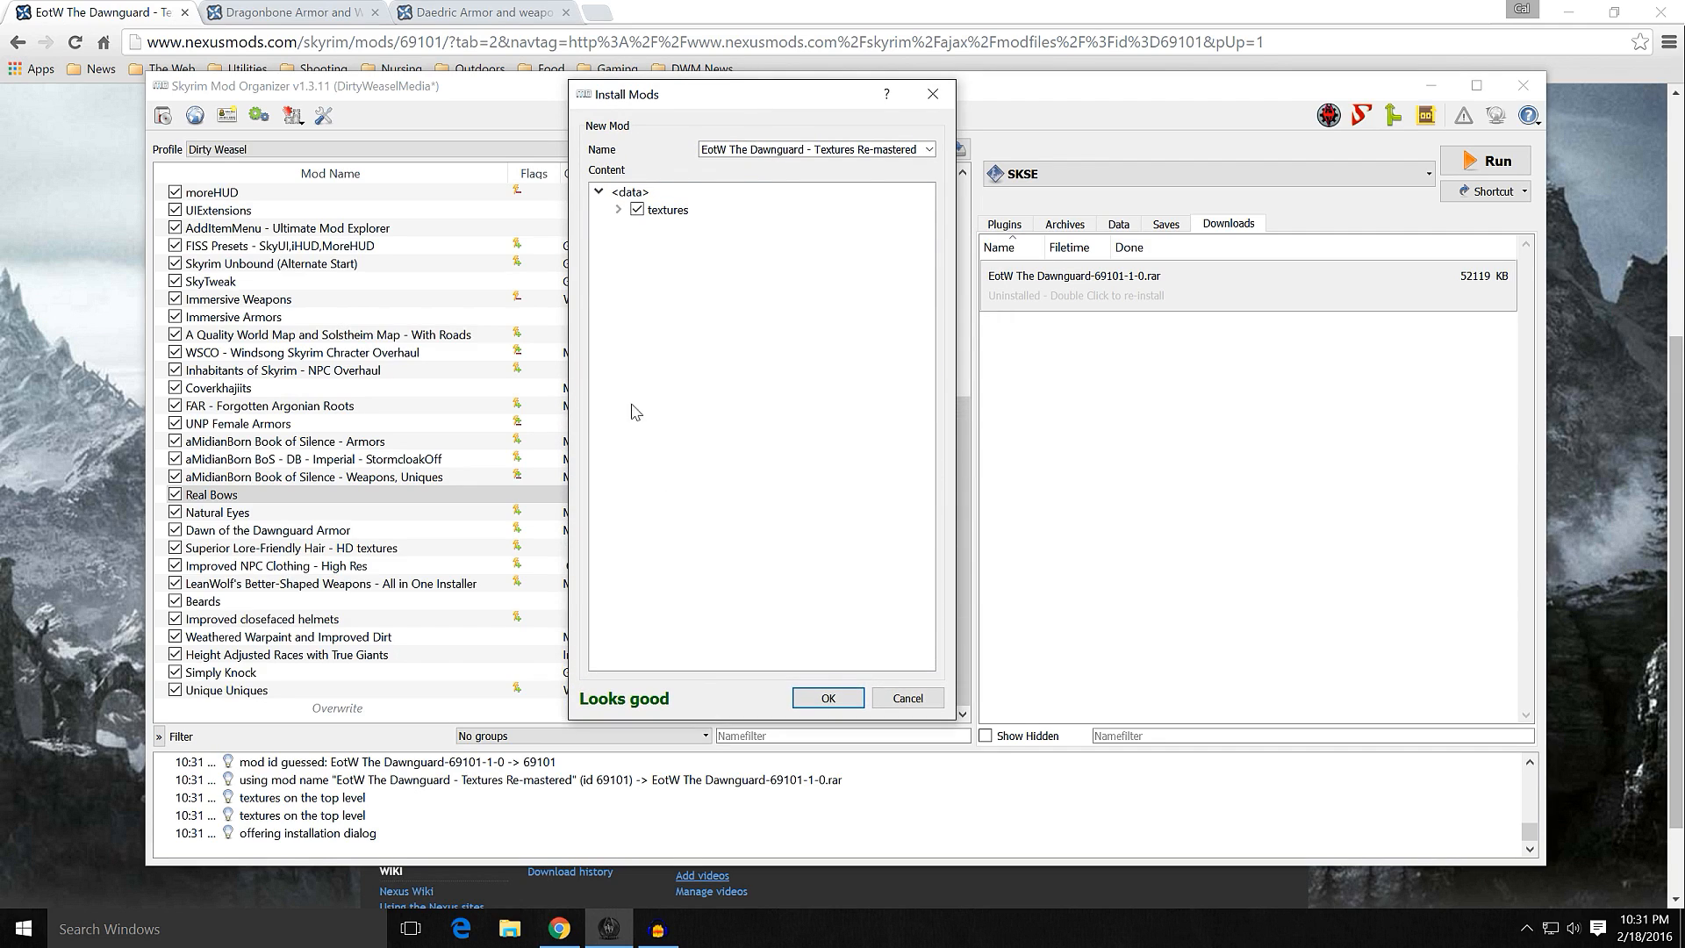
pyautogui.click(618, 209)
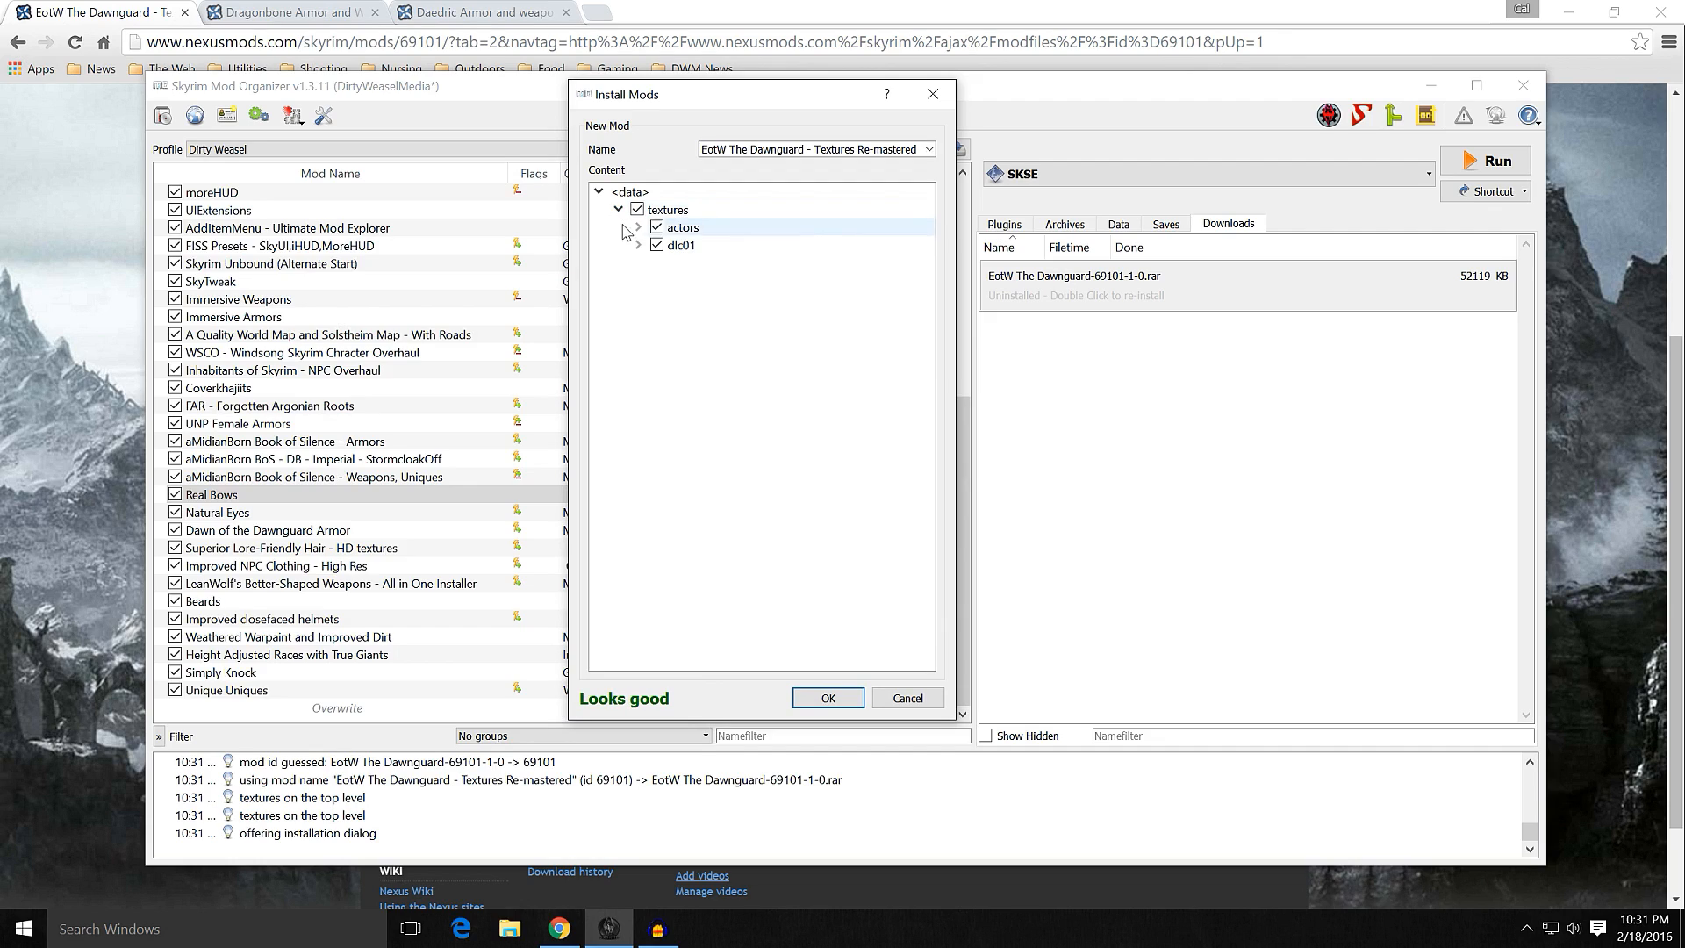
pyautogui.click(638, 227)
pyautogui.click(658, 245)
pyautogui.click(678, 263)
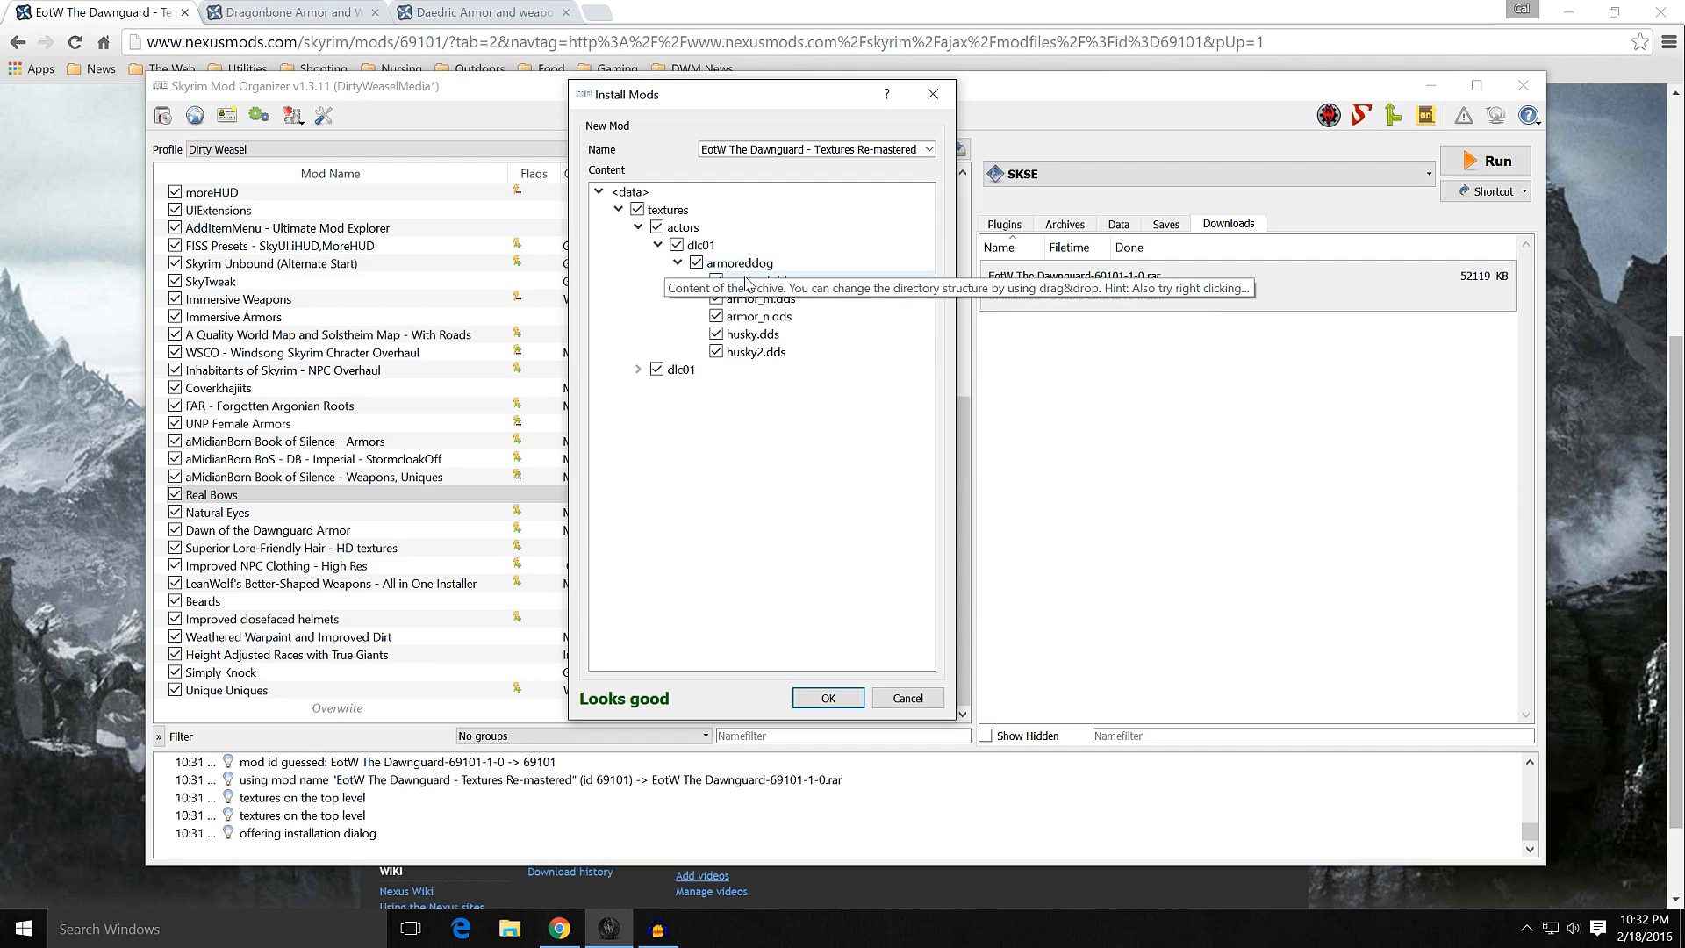
pyautogui.click(659, 228)
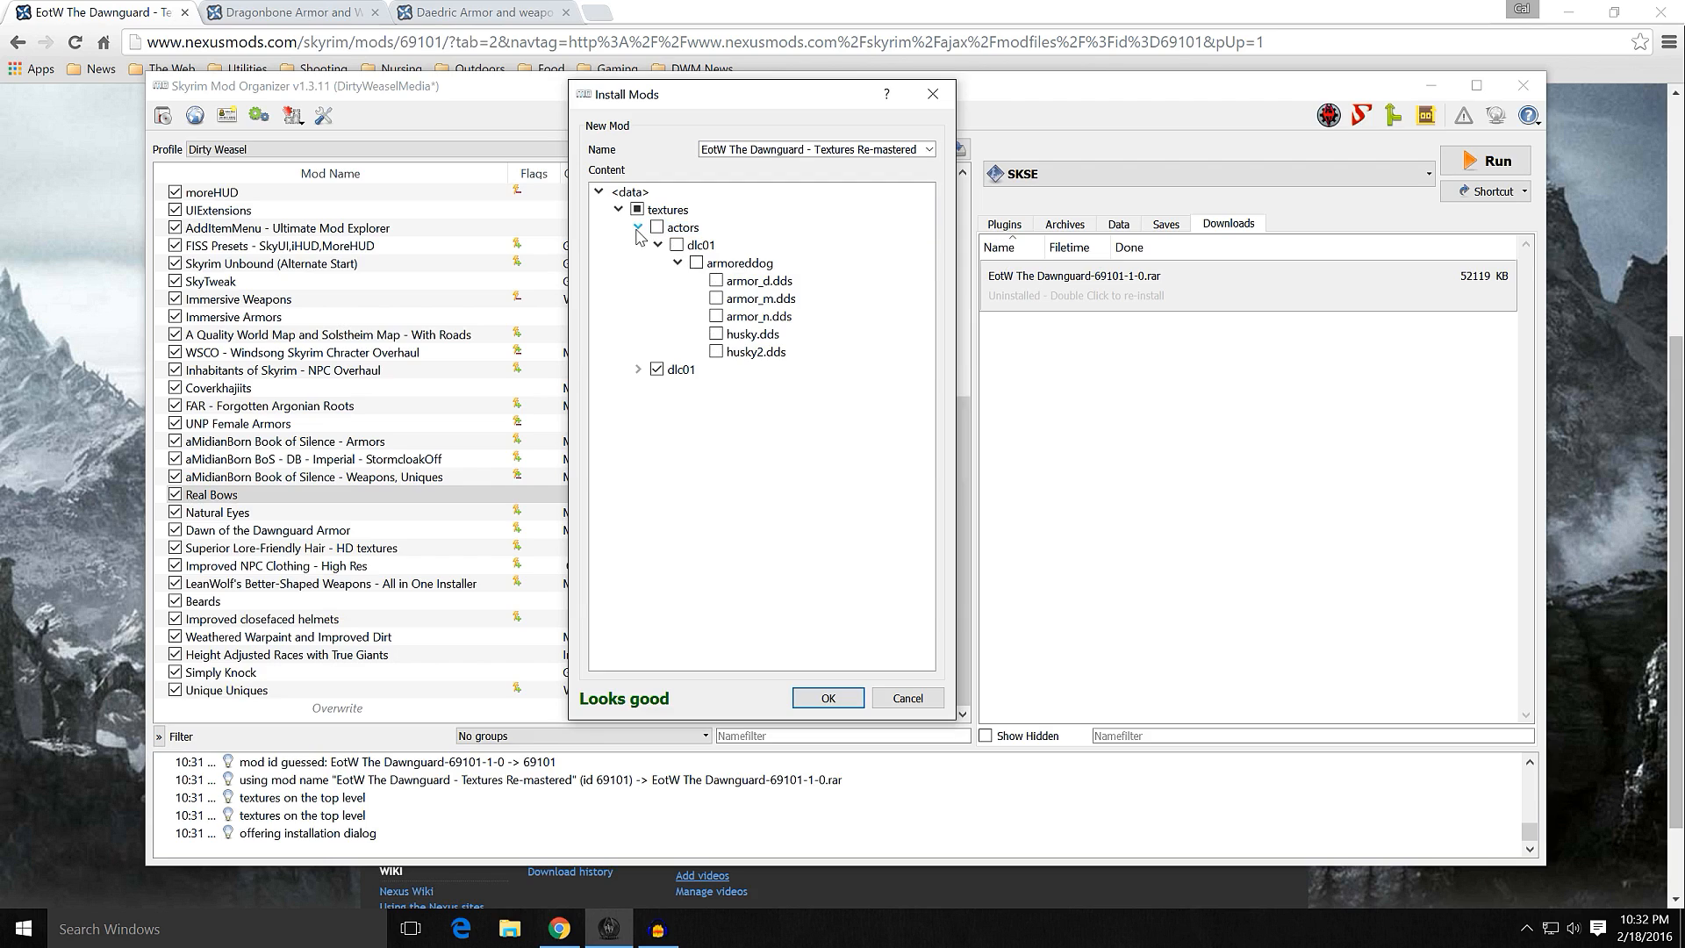
pyautogui.click(638, 227)
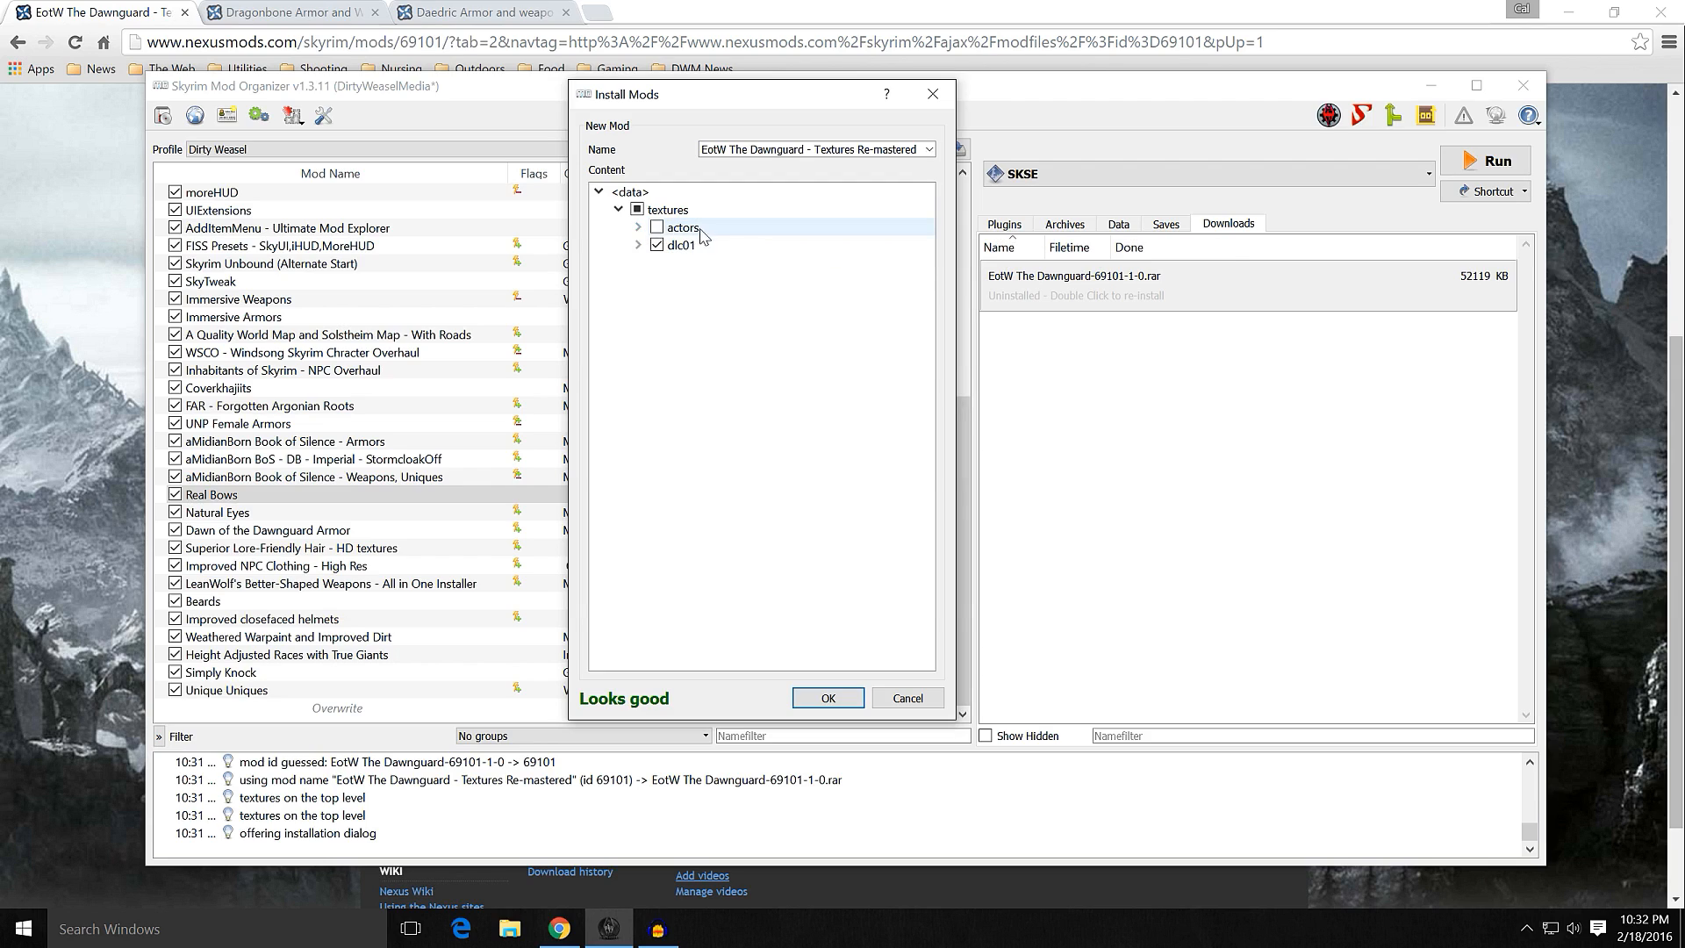
# Step: Expand the dlc01 textures down to the architecture files and exclude the architecture folder from the installation
pyautogui.click(638, 246)
pyautogui.click(658, 263)
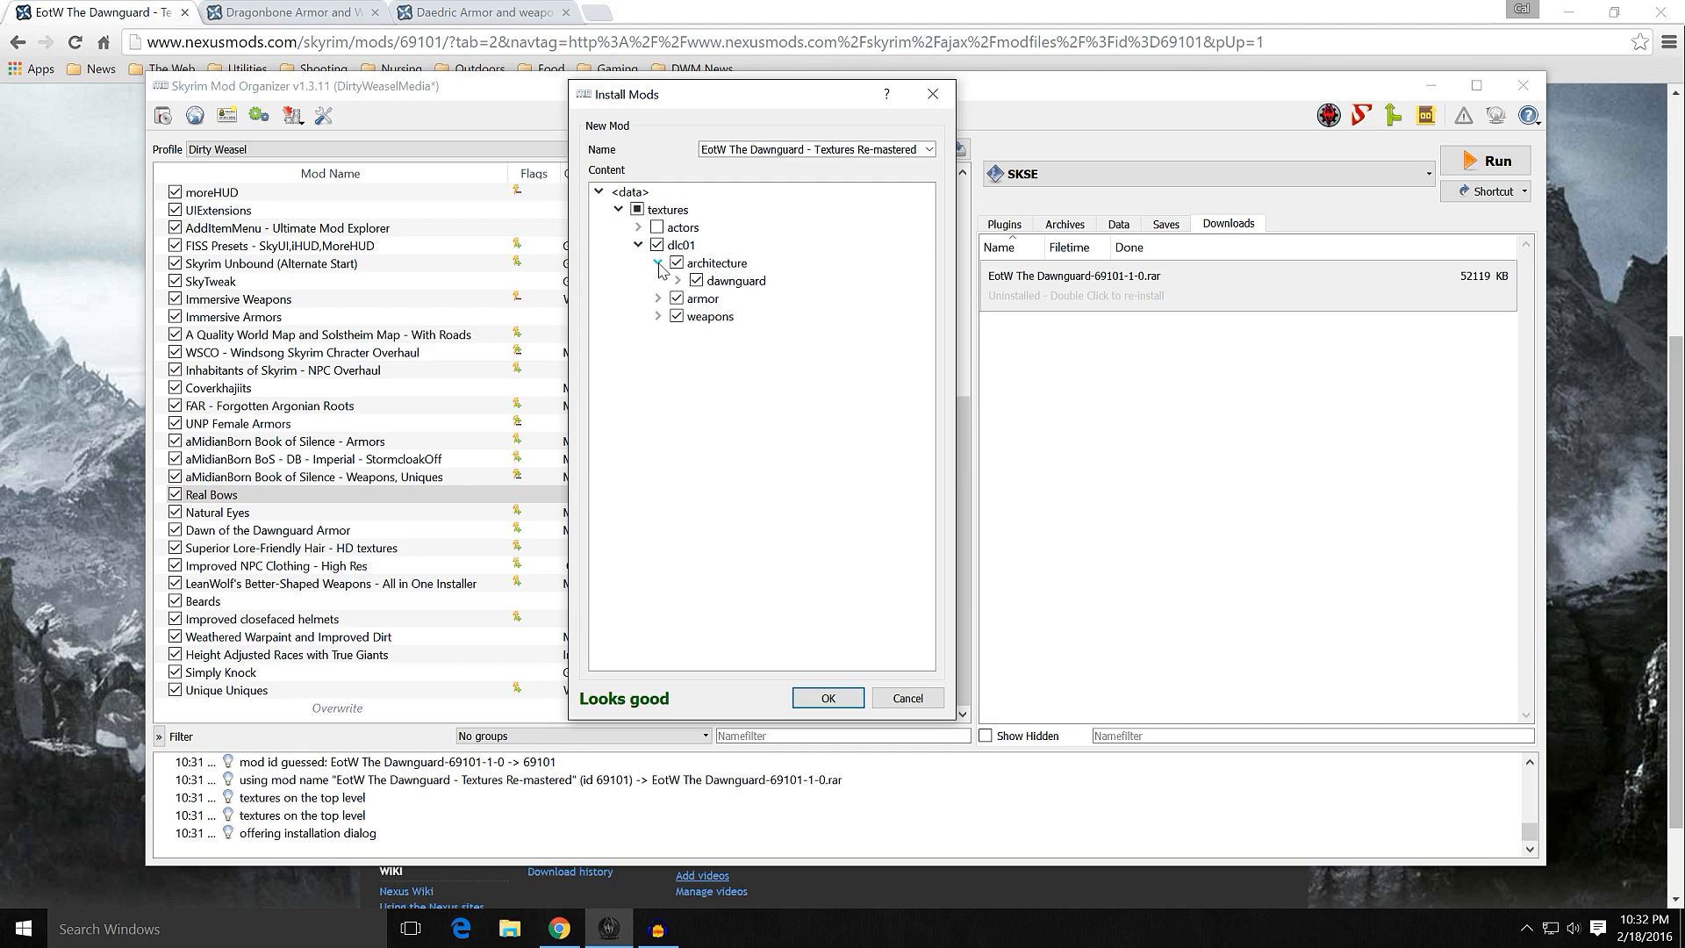
pyautogui.click(678, 281)
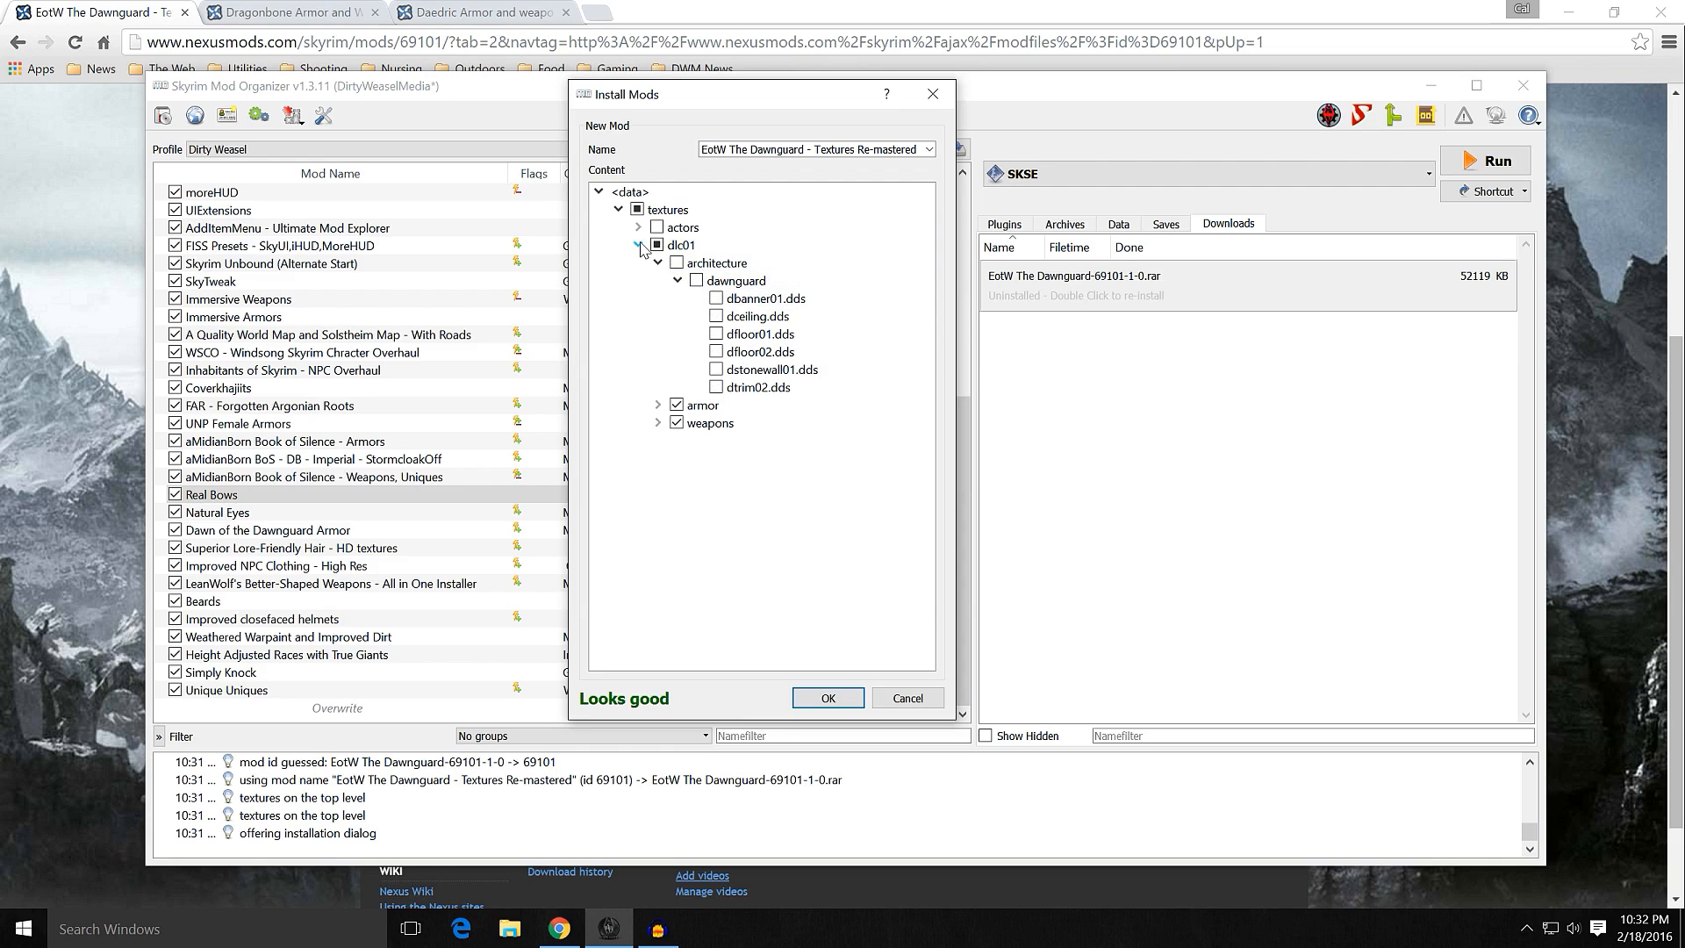
pyautogui.click(638, 245)
pyautogui.click(639, 245)
# Step: Examine the contents of the weapons folder, including hunter hammer, and the dawnguard armor textures under dlc01
pyautogui.click(657, 405)
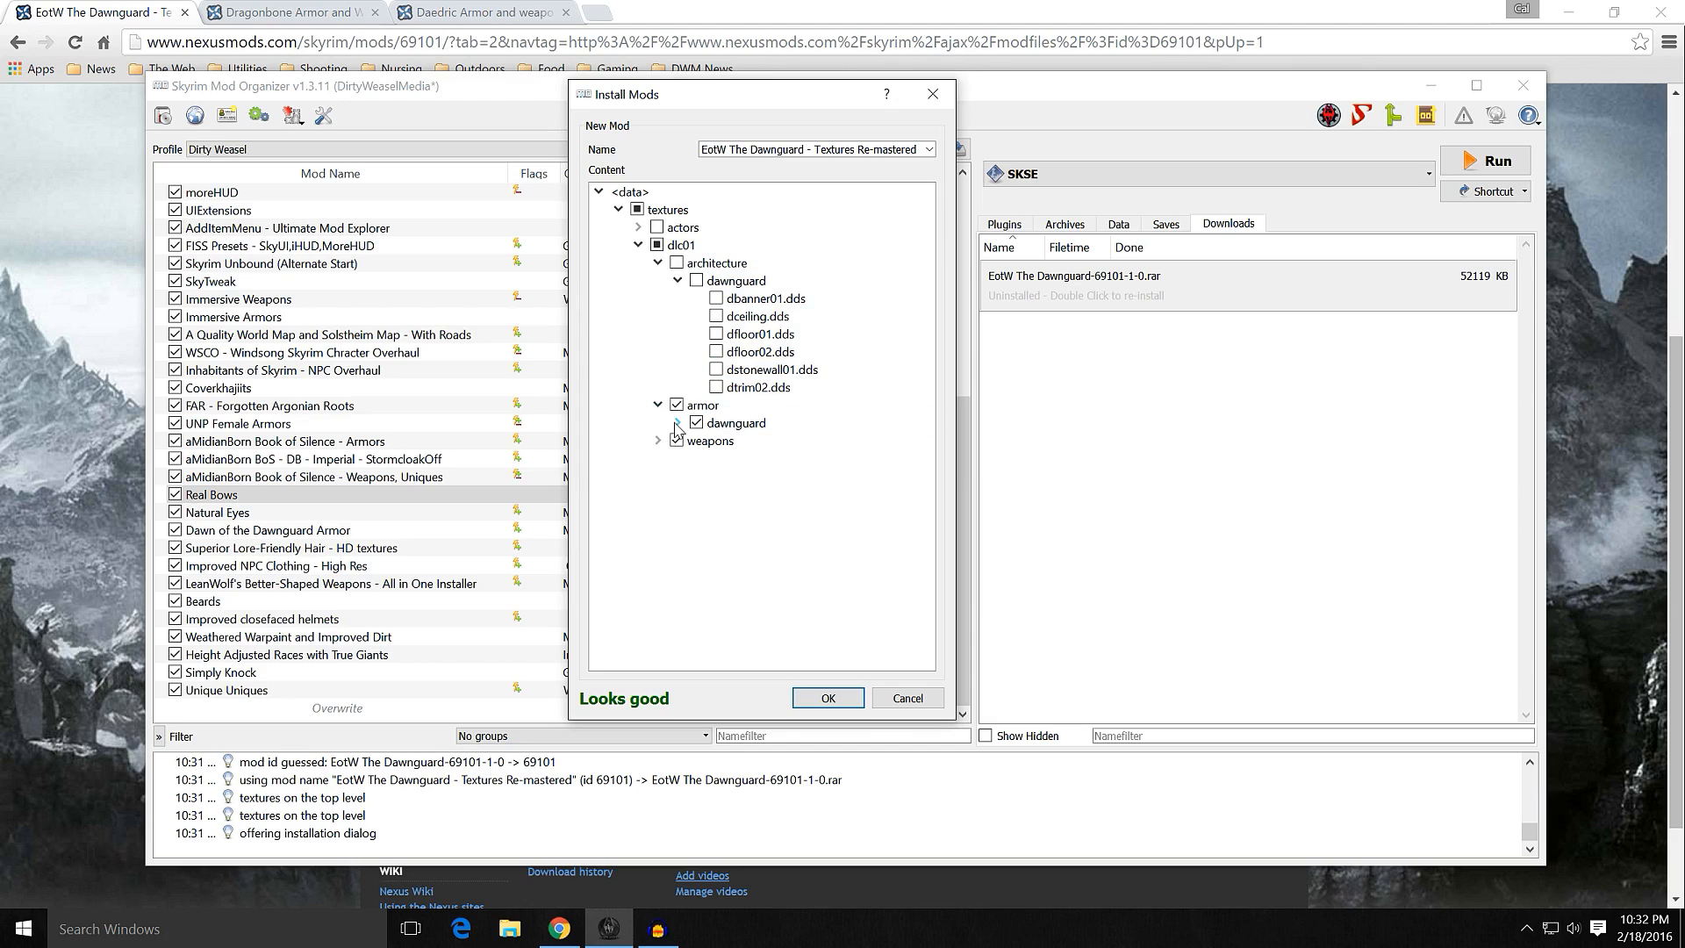
pyautogui.click(677, 423)
pyautogui.click(677, 423)
pyautogui.click(659, 441)
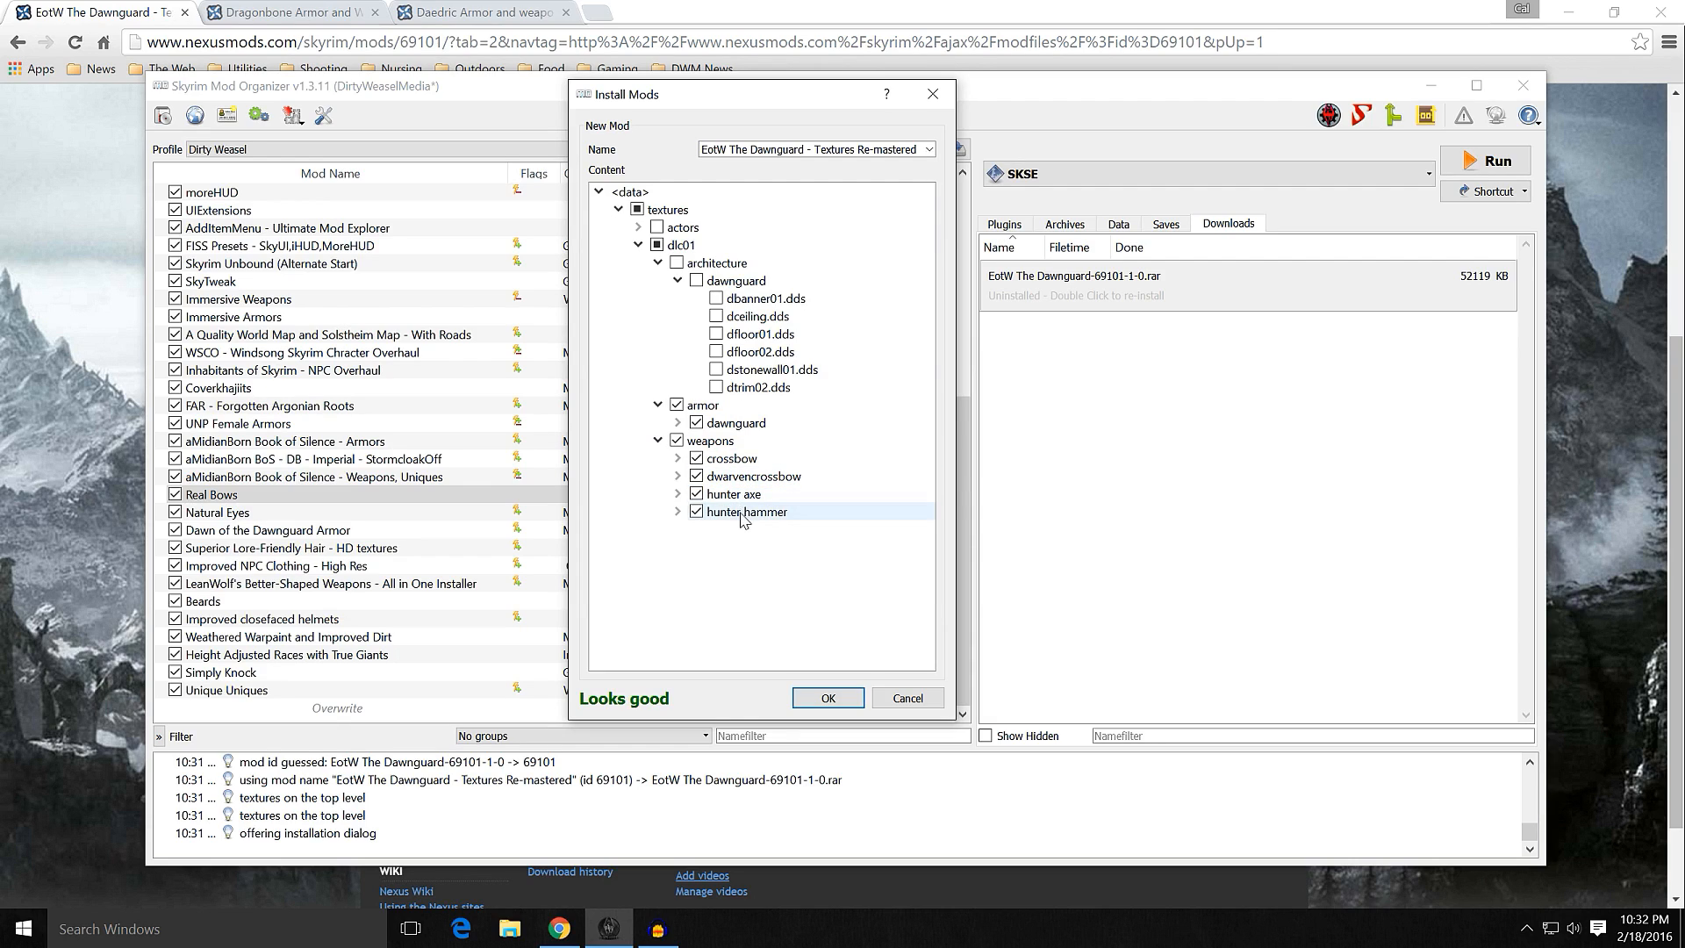
pyautogui.click(678, 512)
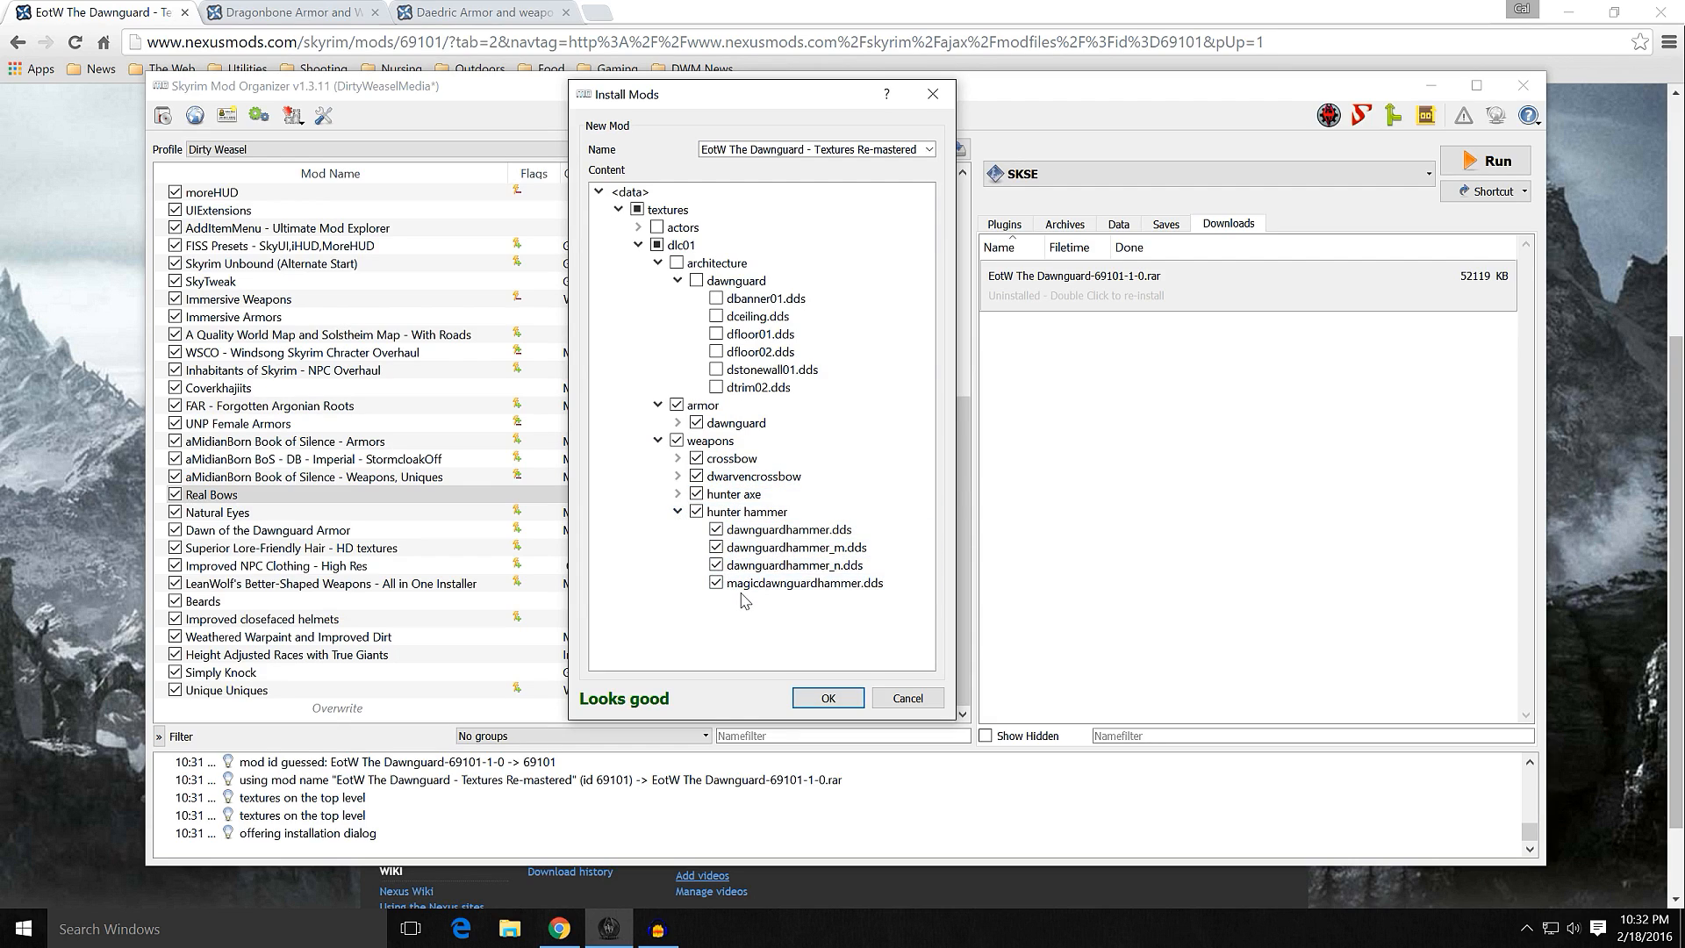
pyautogui.click(678, 511)
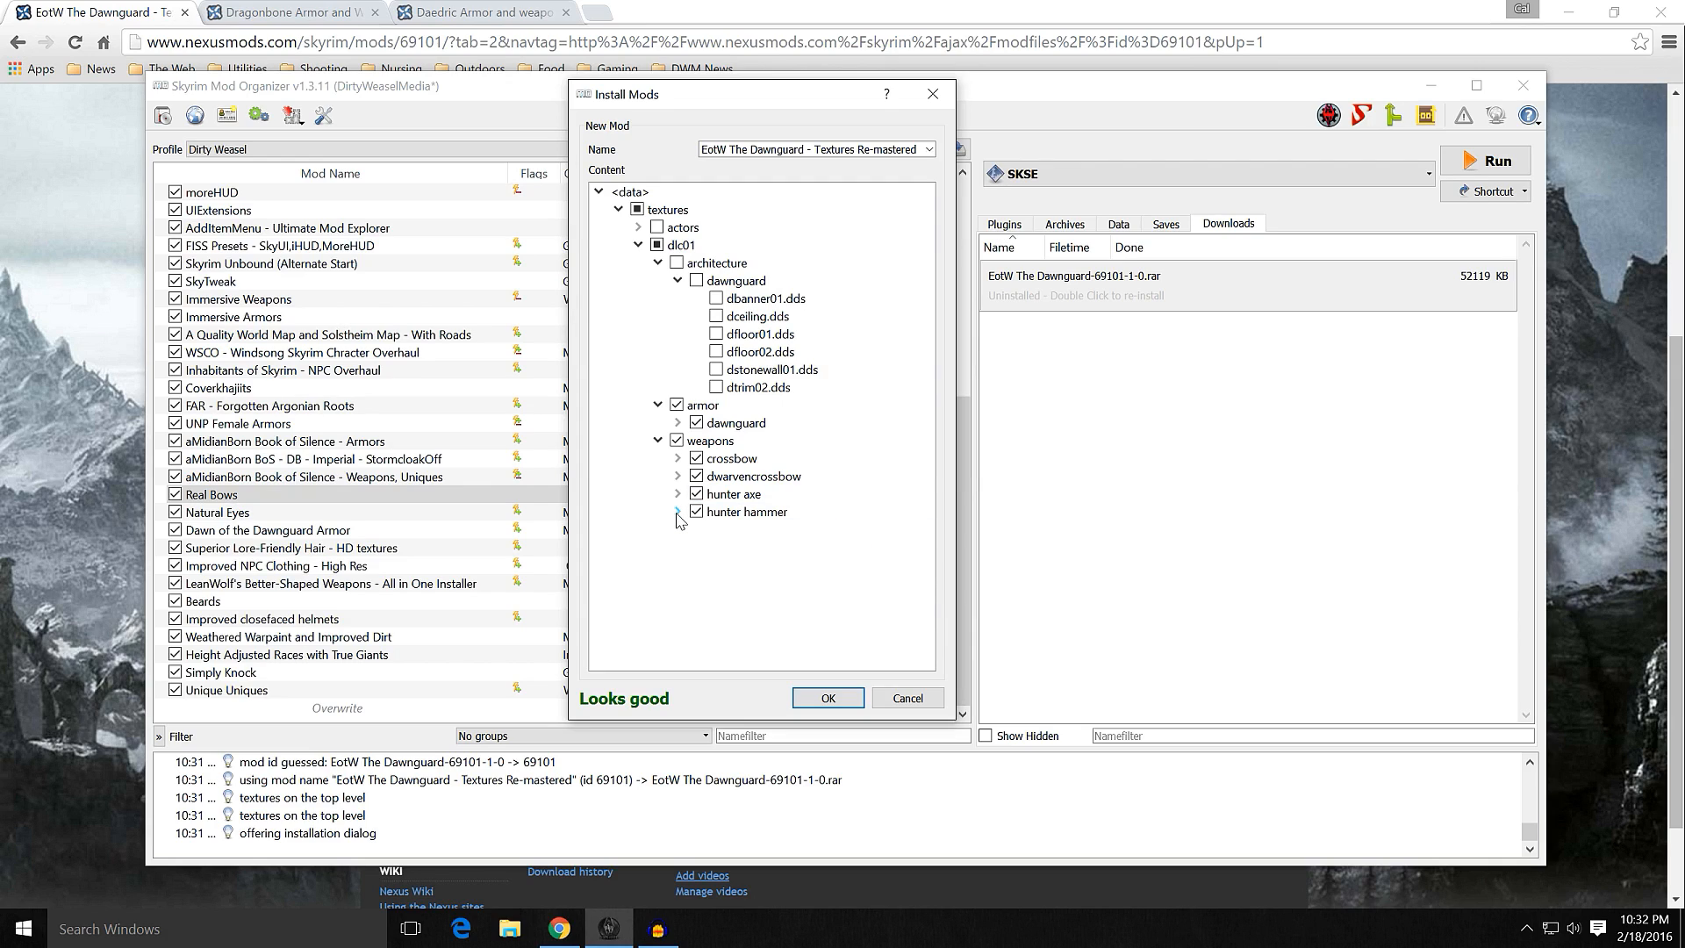
pyautogui.click(657, 440)
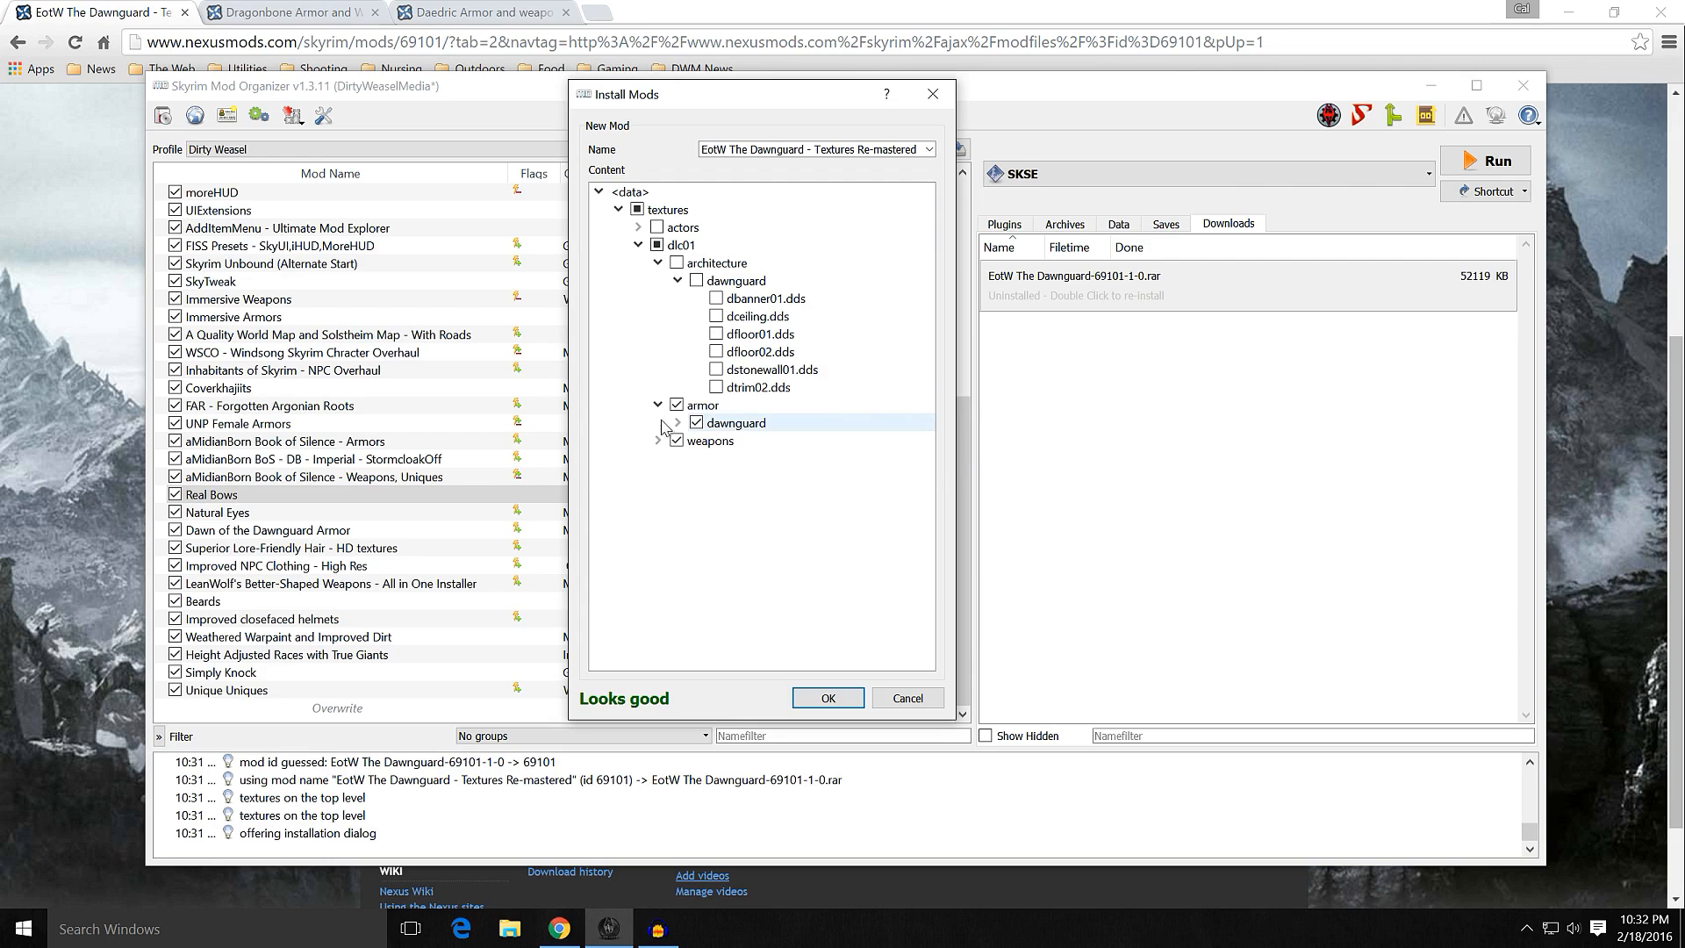
pyautogui.click(677, 423)
pyautogui.moveTo(933, 379); pyautogui.dragTo(932, 482)
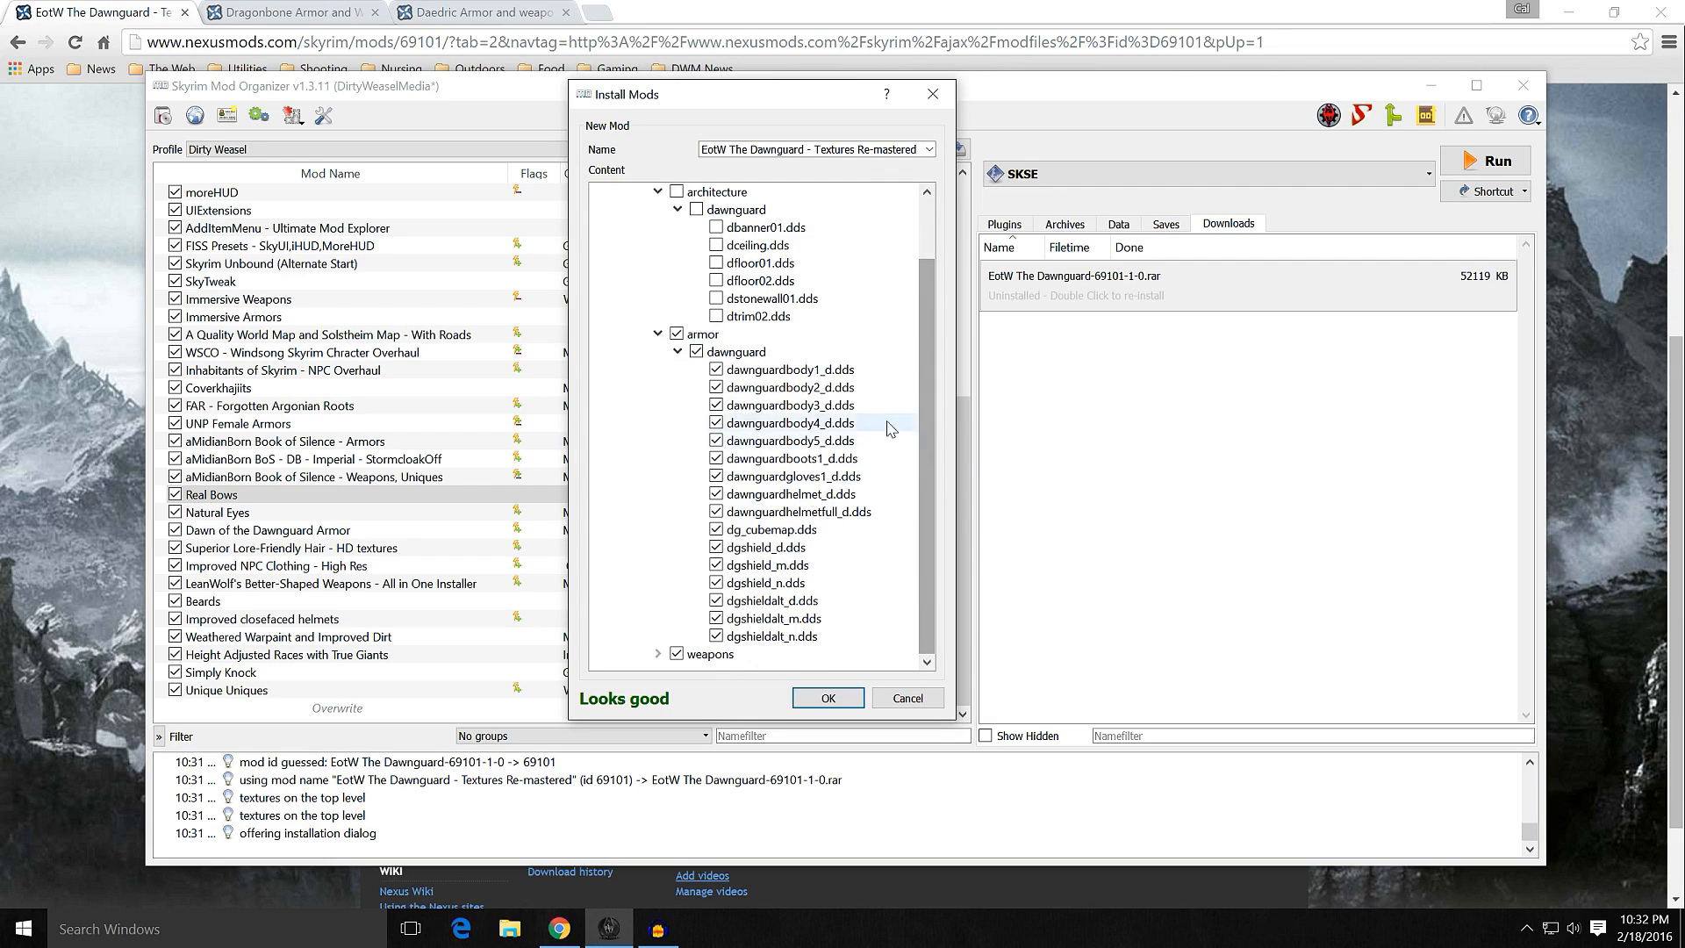
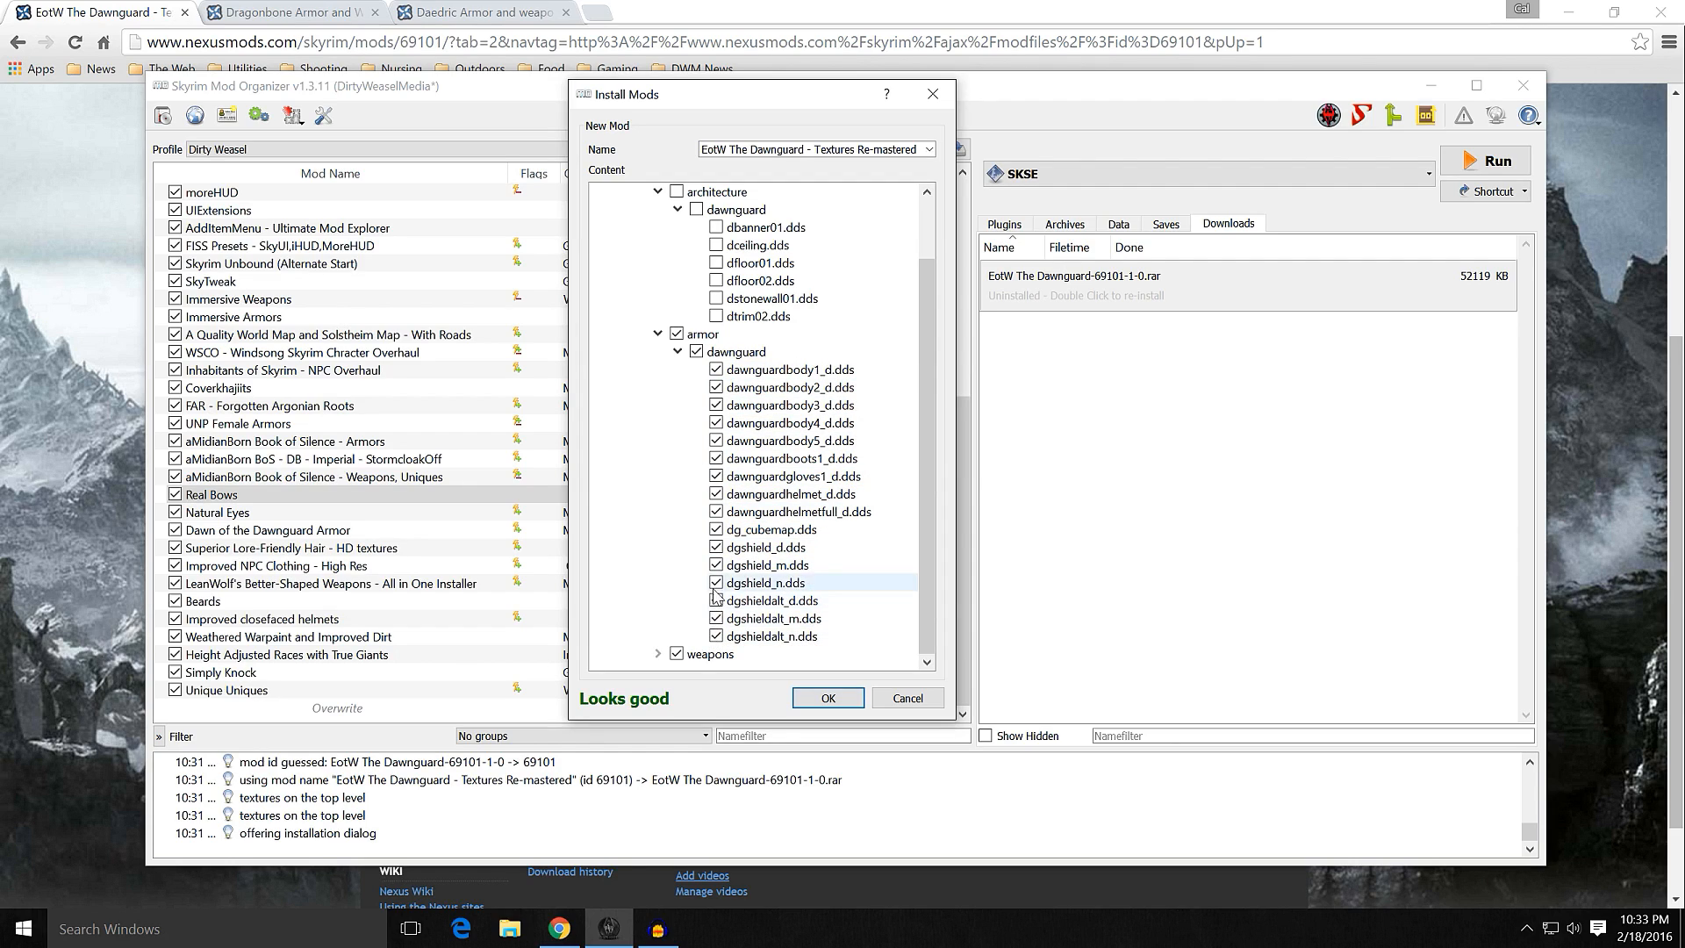
# Step: Exclude dg_cubemap.dds, dawnguardgloves1_d.dds, dawnguardboots1_d.dds and the dawnguardbody1_d to dawnguardbody5_d textures from the installation
pyautogui.click(716, 529)
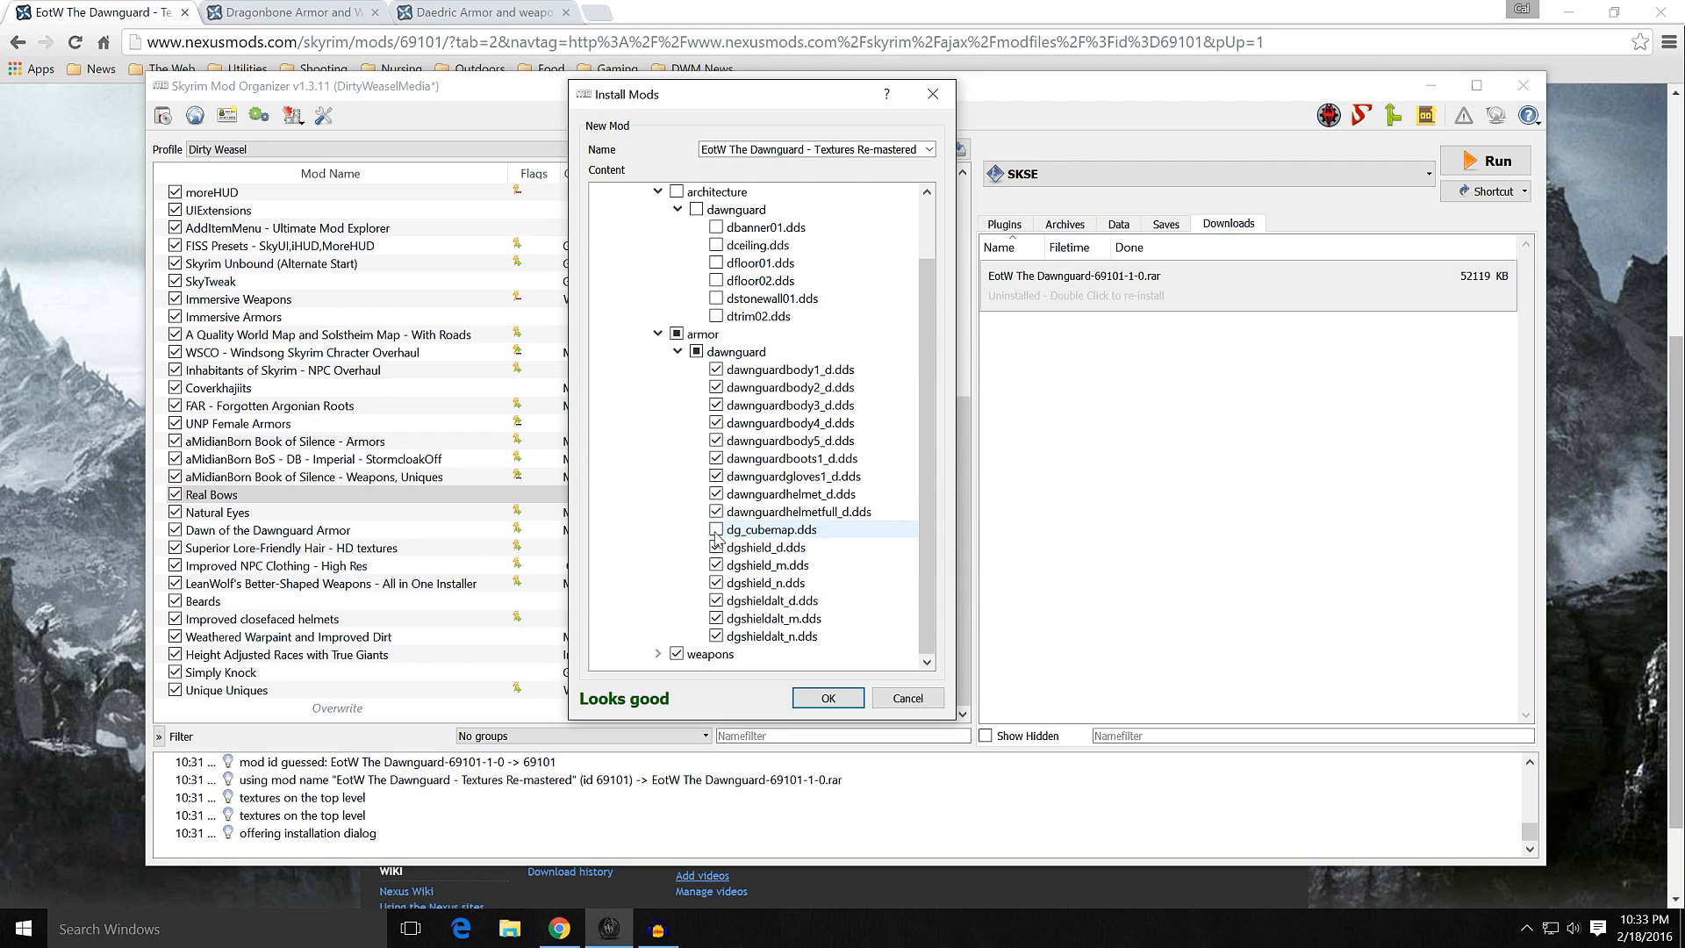
pyautogui.click(717, 477)
pyautogui.click(716, 440)
pyautogui.click(717, 423)
pyautogui.click(716, 423)
pyautogui.click(716, 387)
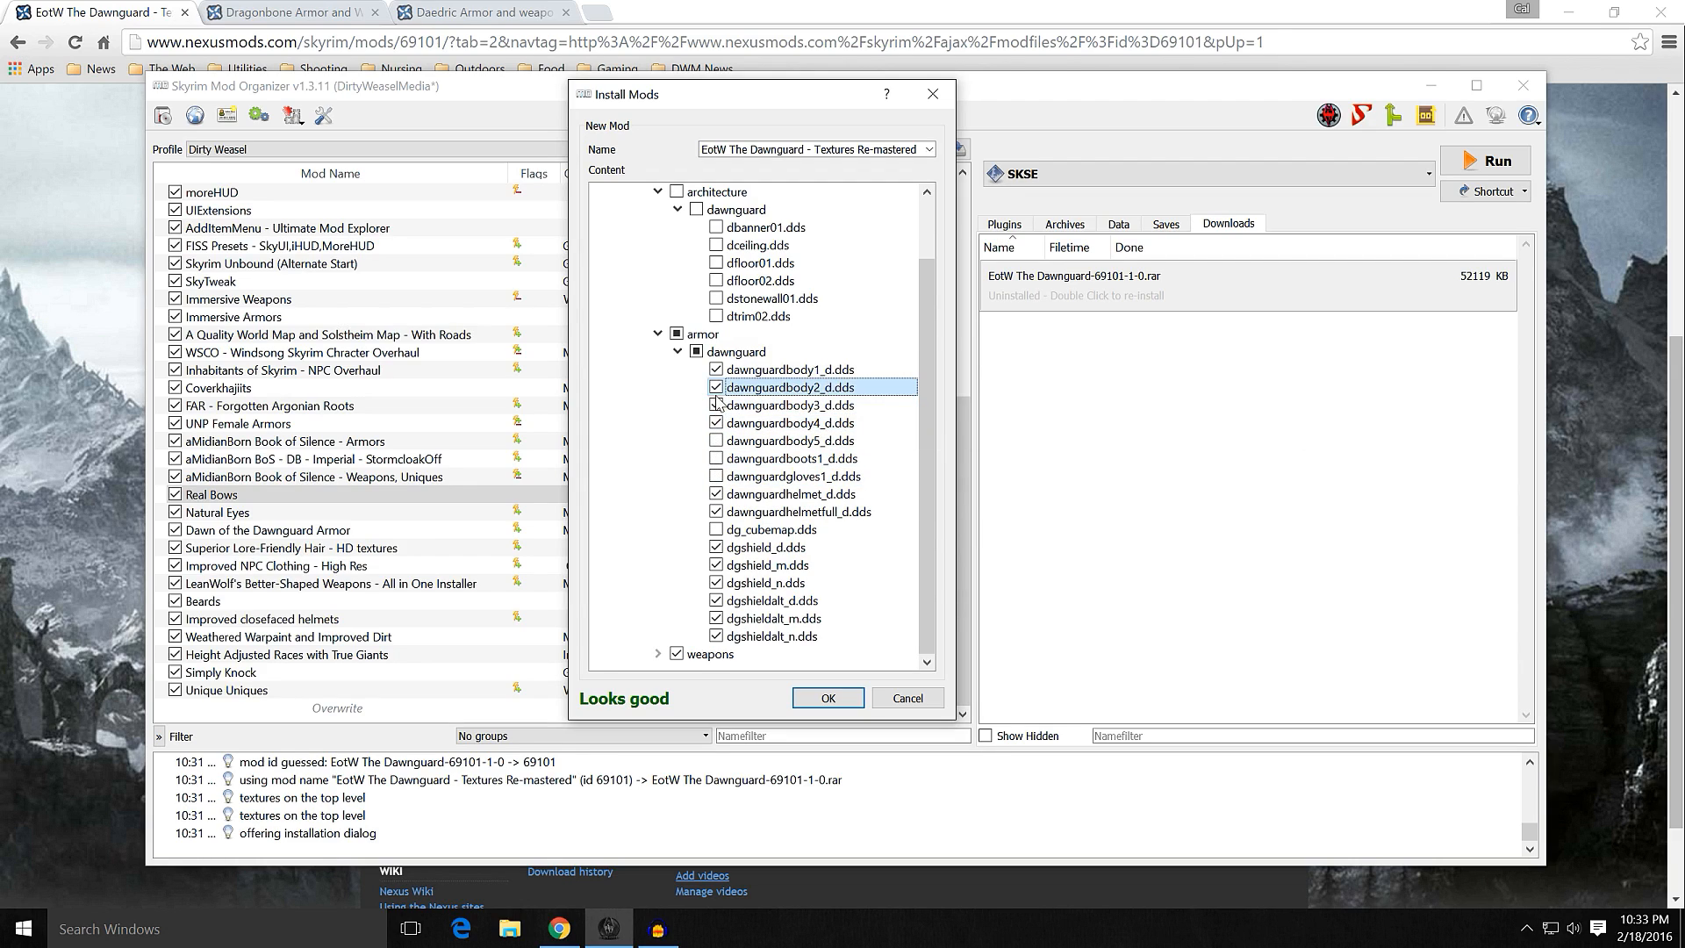
pyautogui.click(716, 369)
pyautogui.click(716, 405)
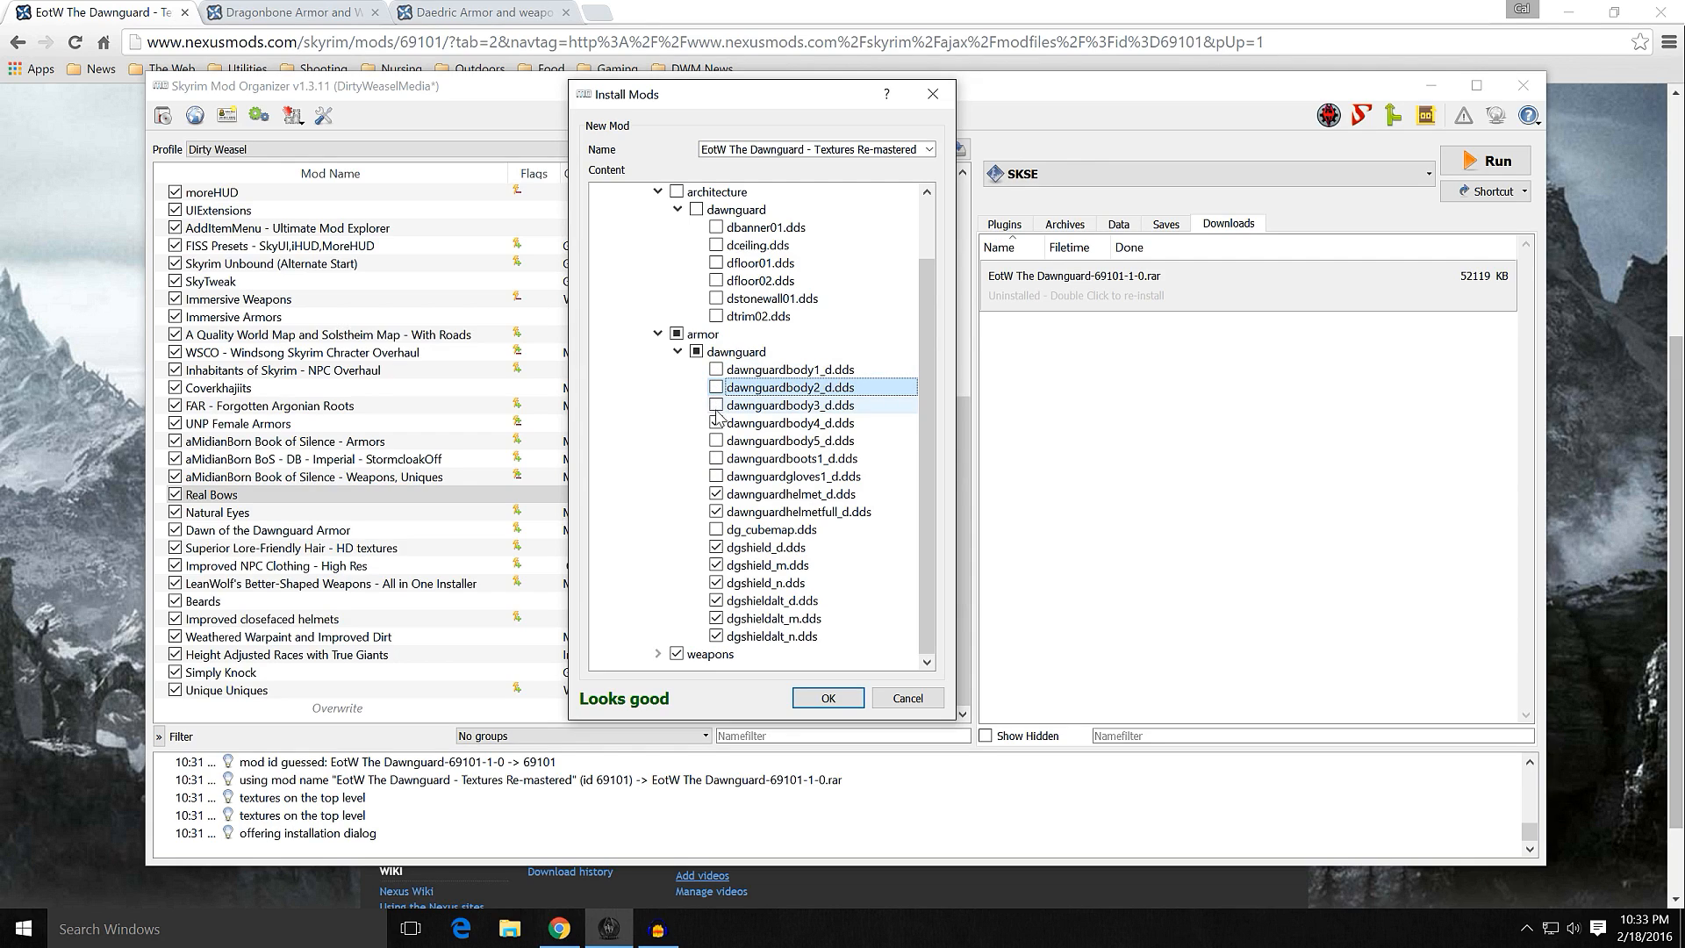
pyautogui.click(716, 423)
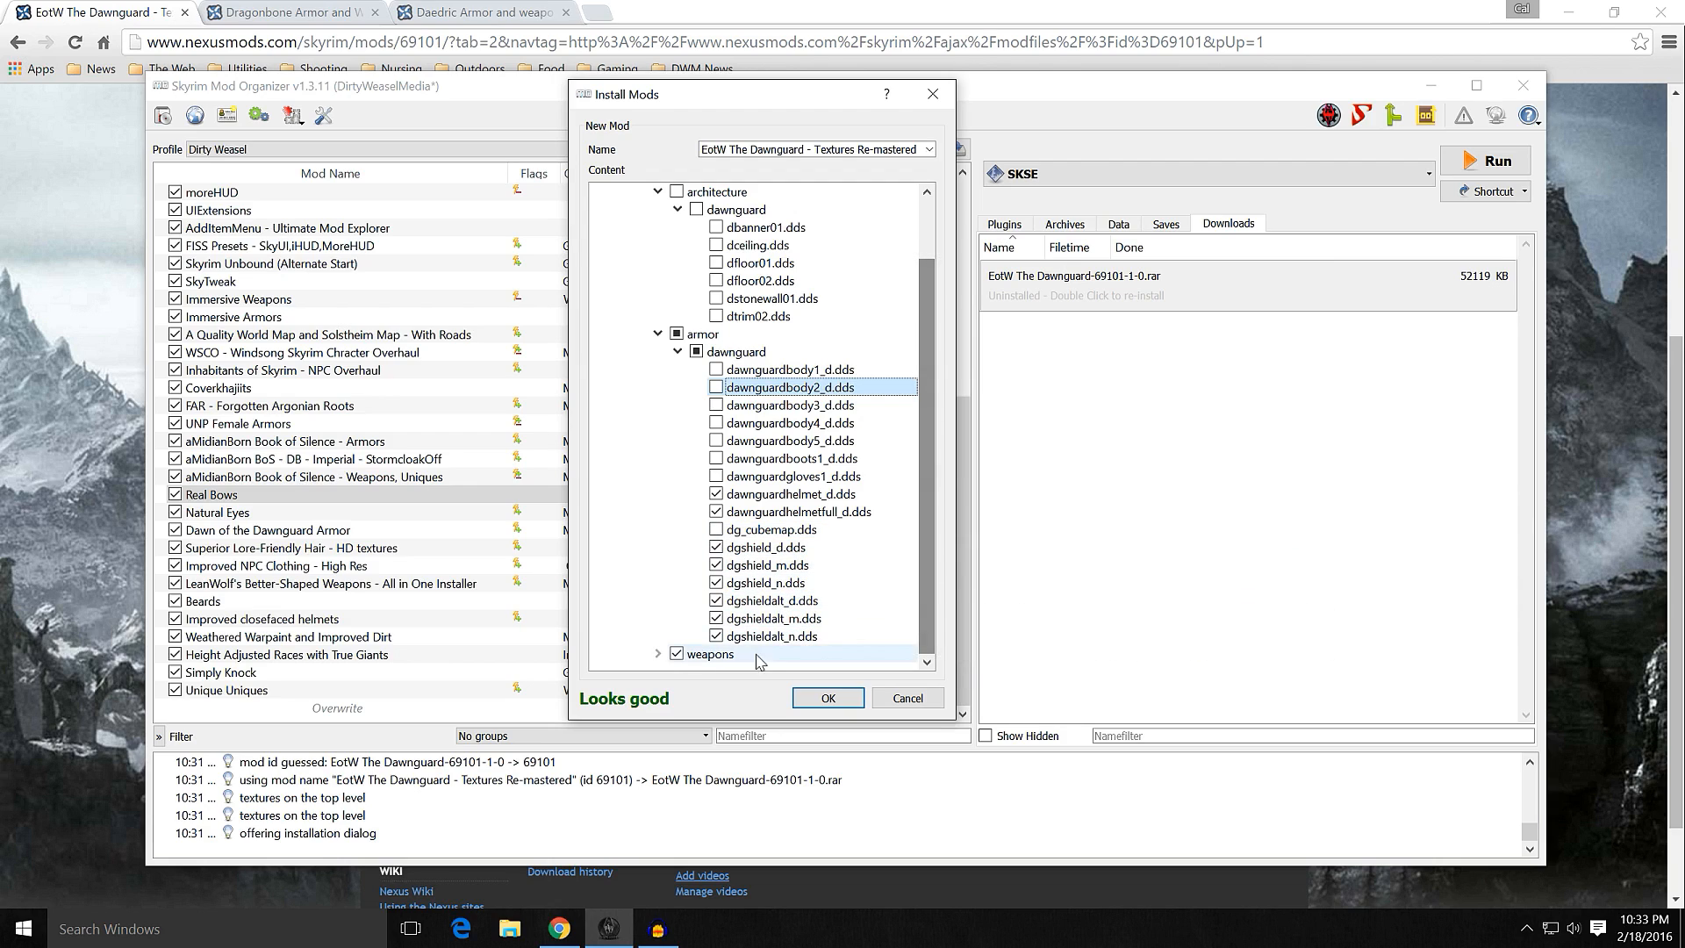
# Step: Check the dlc01 weapons folder, install the selected EotW The Dawnguard textures and enable the new mod in the mod list
pyautogui.click(658, 654)
pyautogui.scroll(-2, 924, 492)
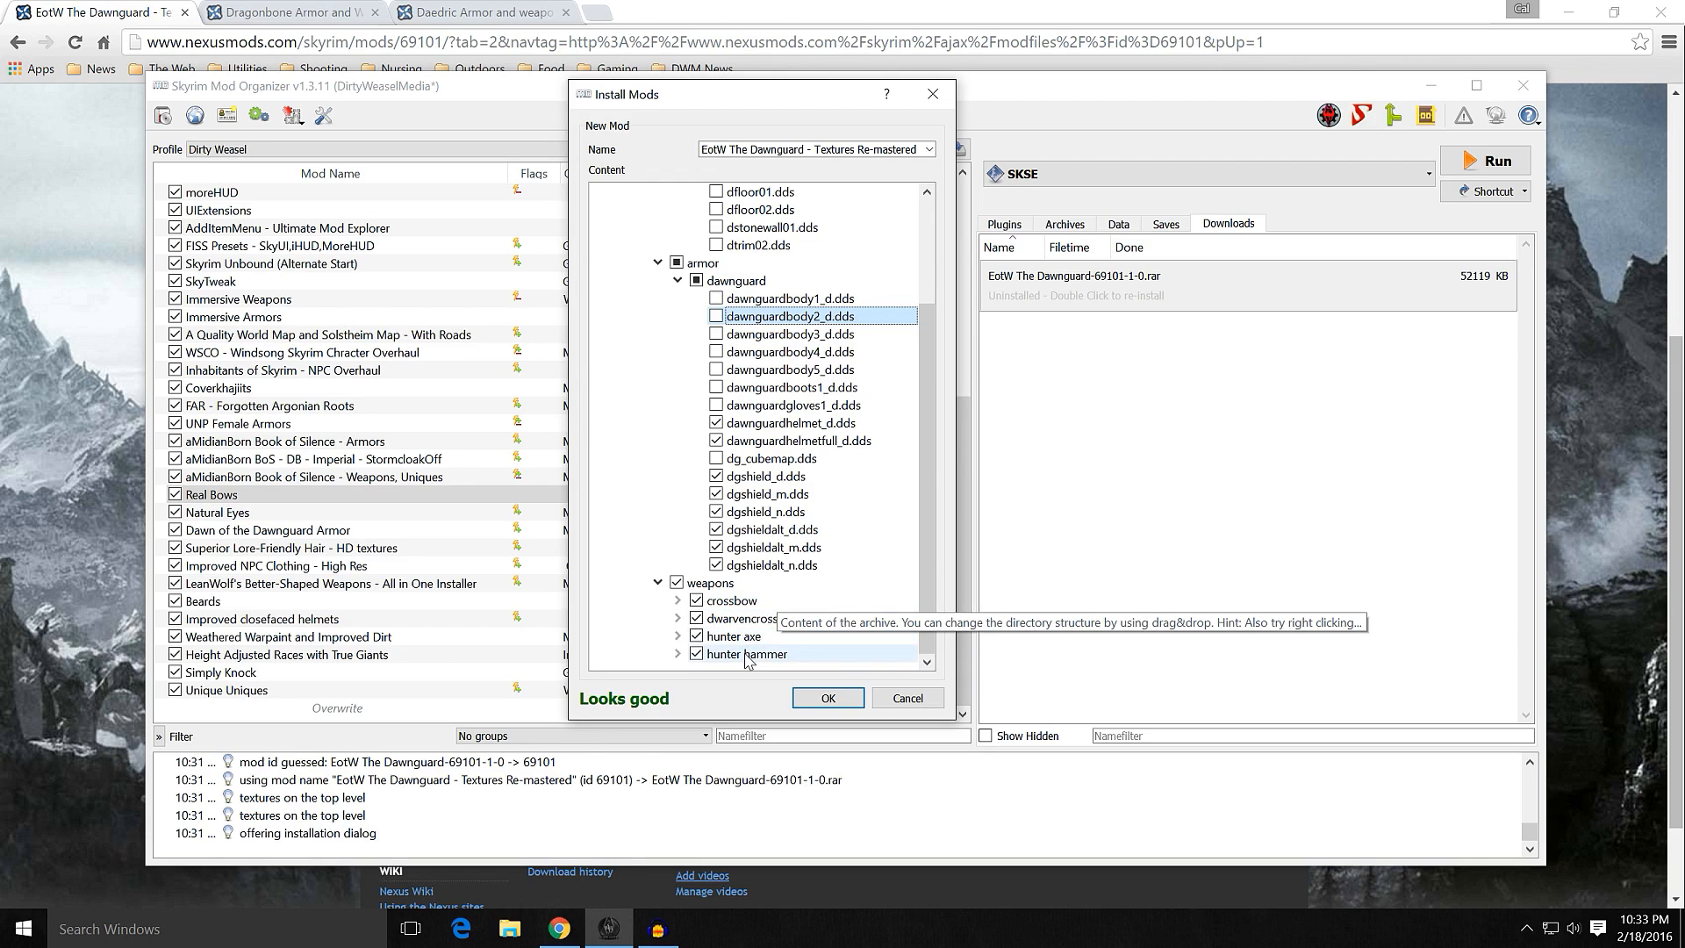
pyautogui.click(828, 698)
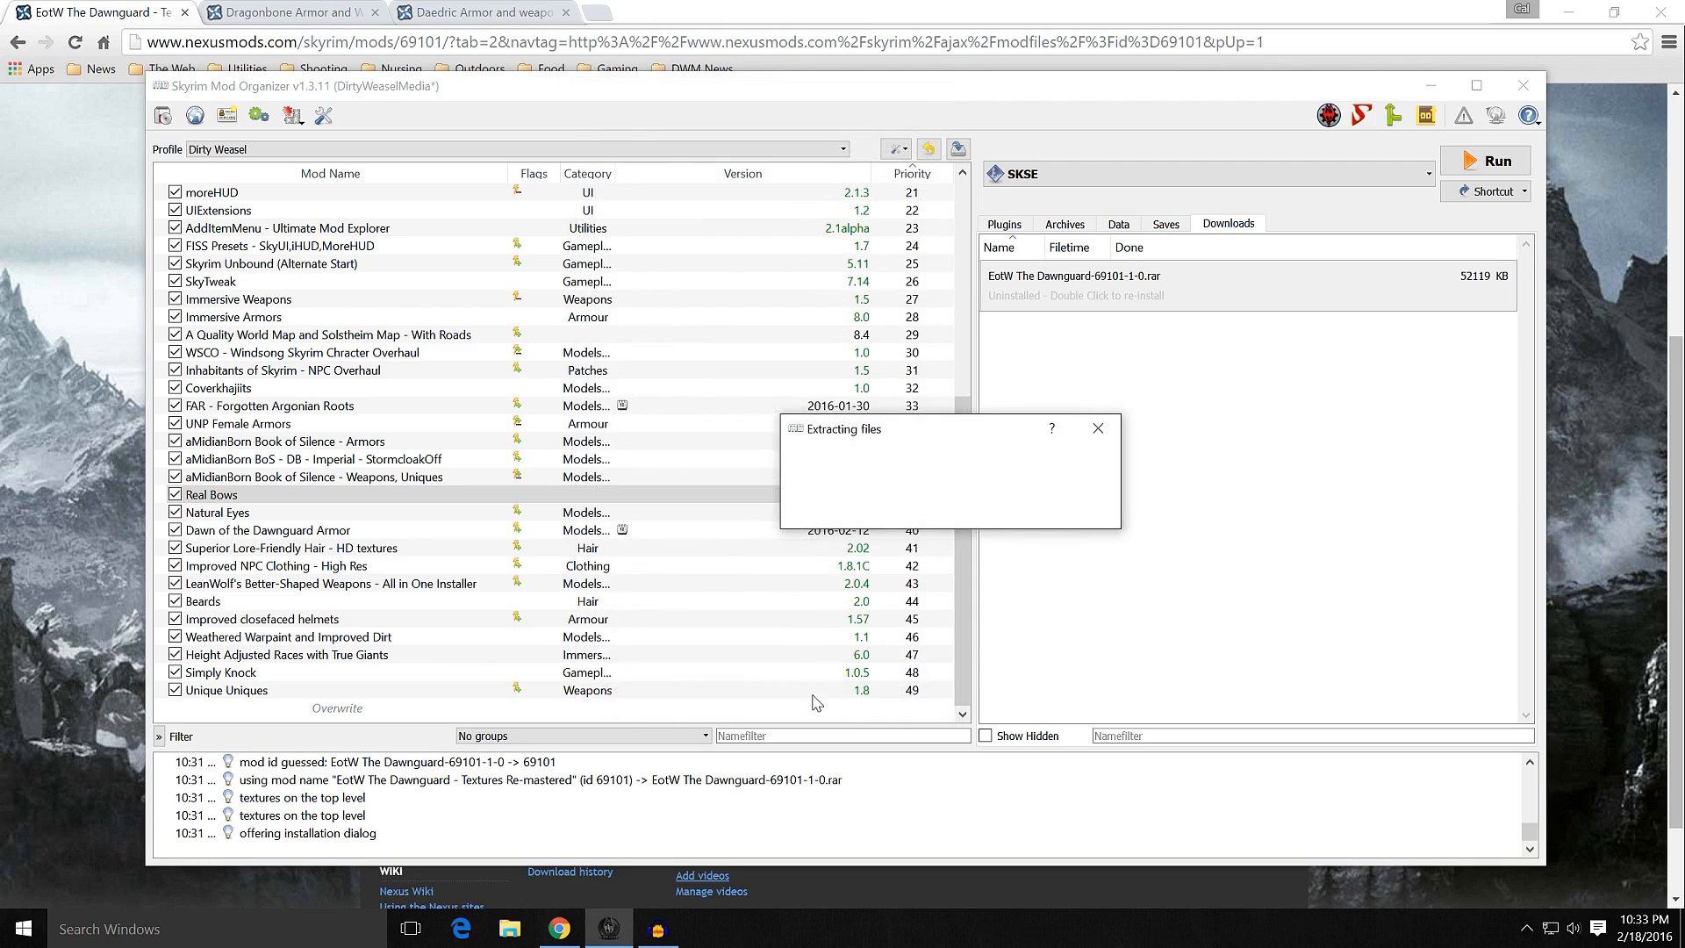
pyautogui.click(174, 707)
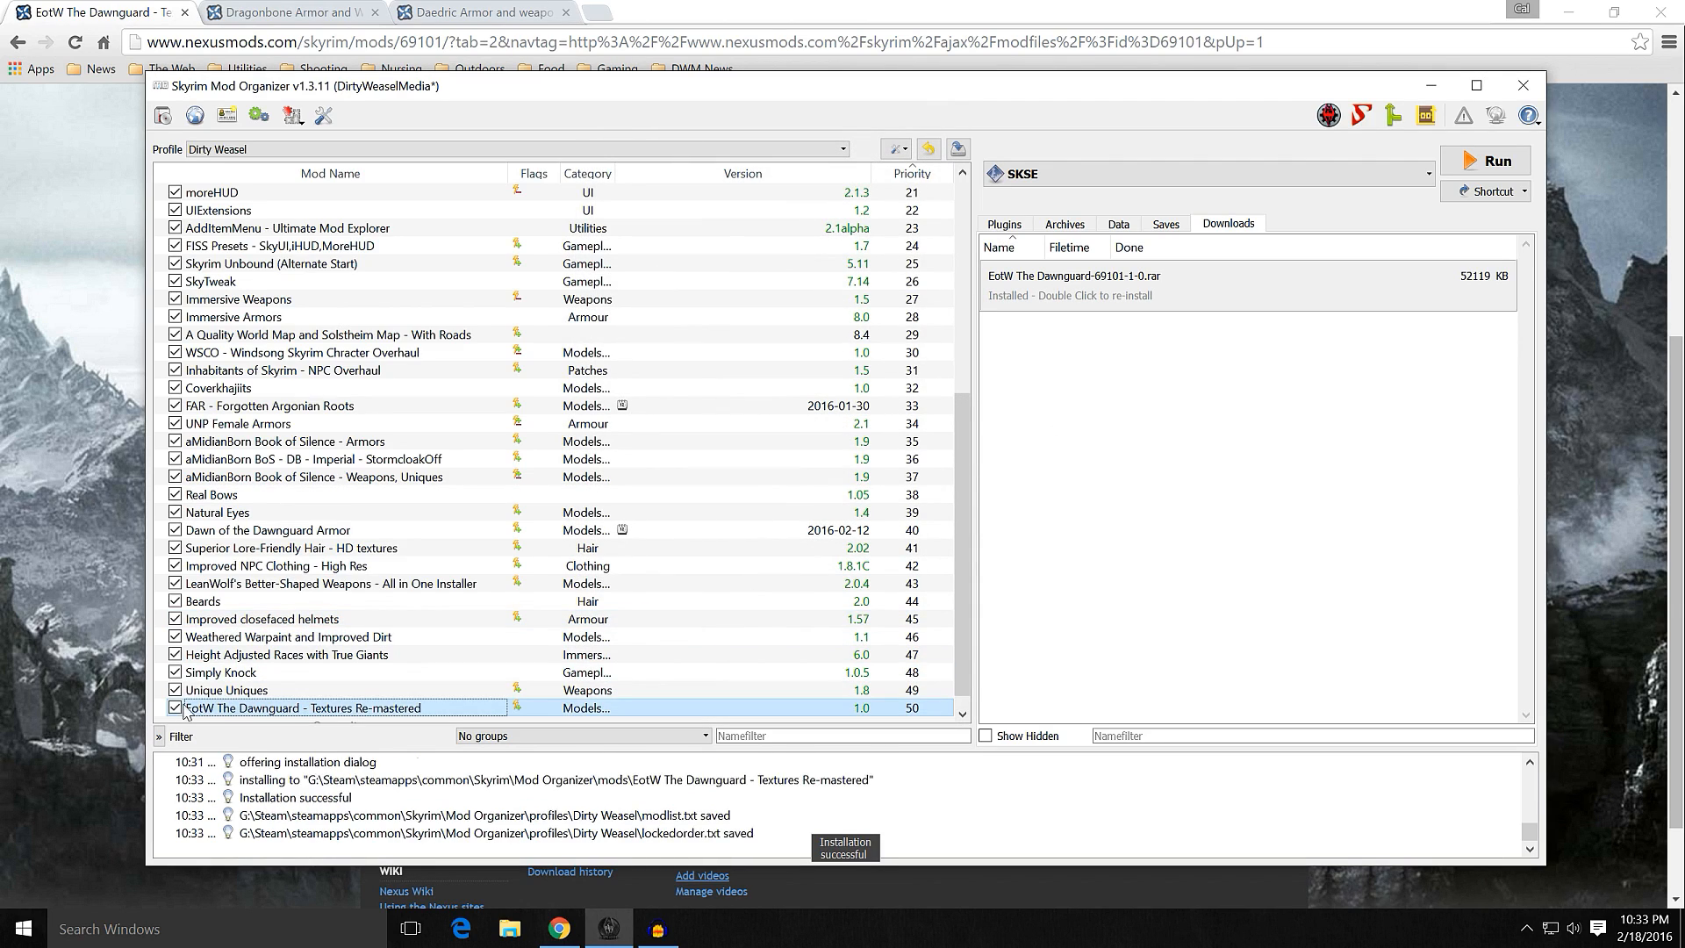
pyautogui.click(400, 709)
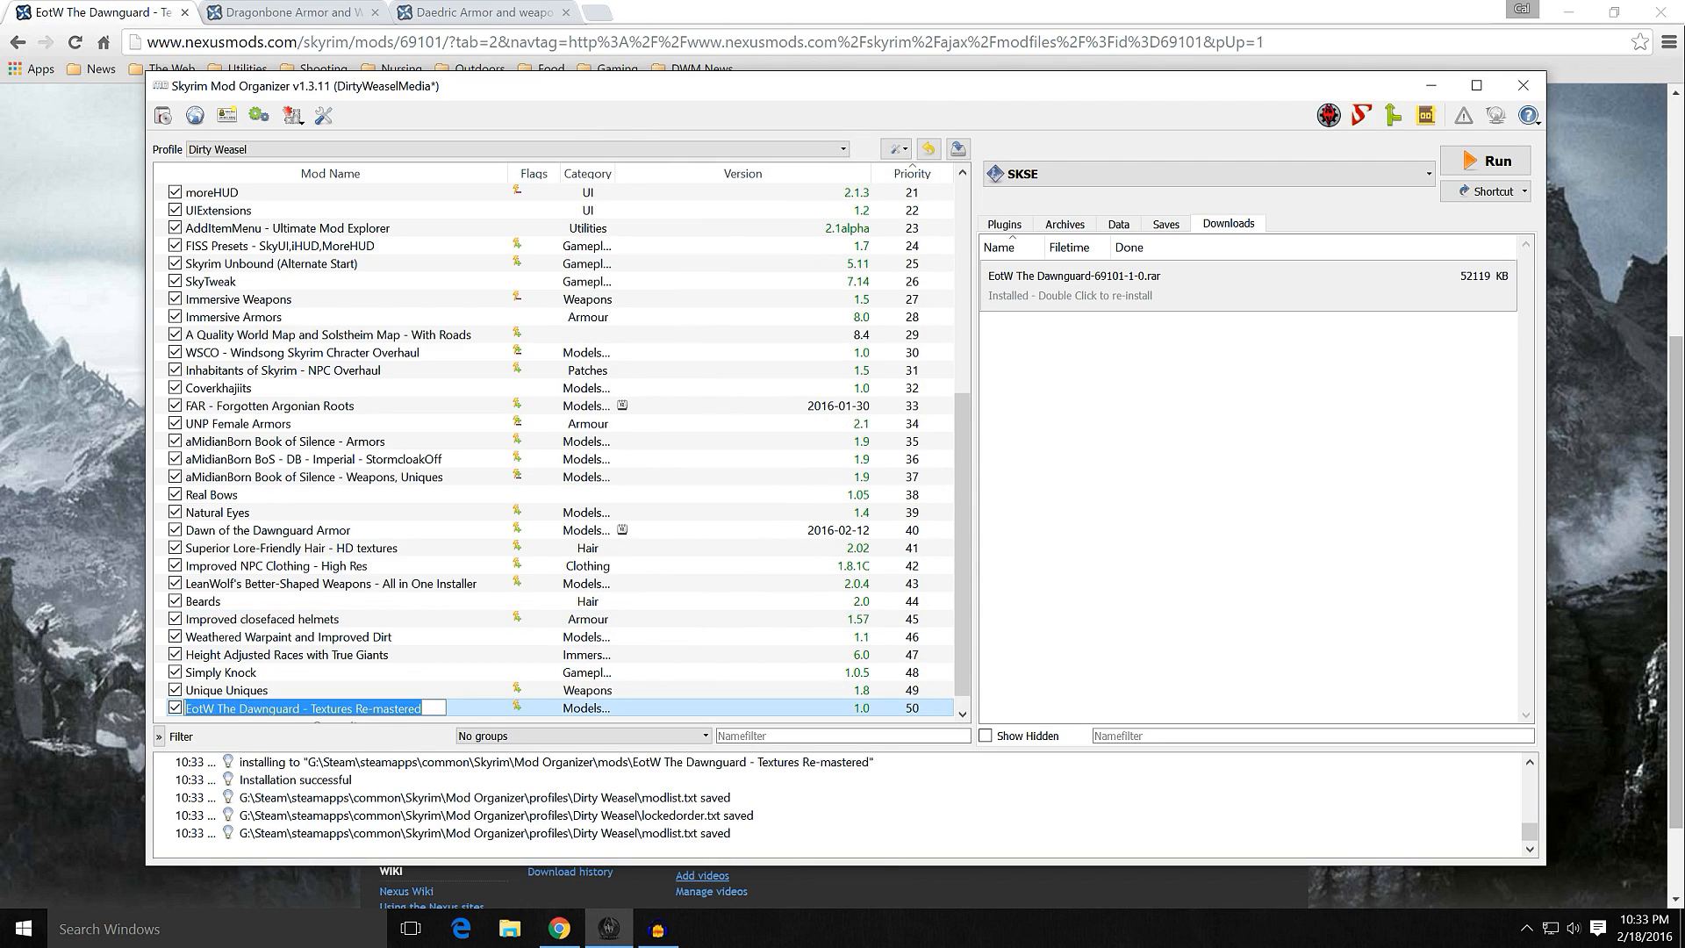
pyautogui.press('Return')
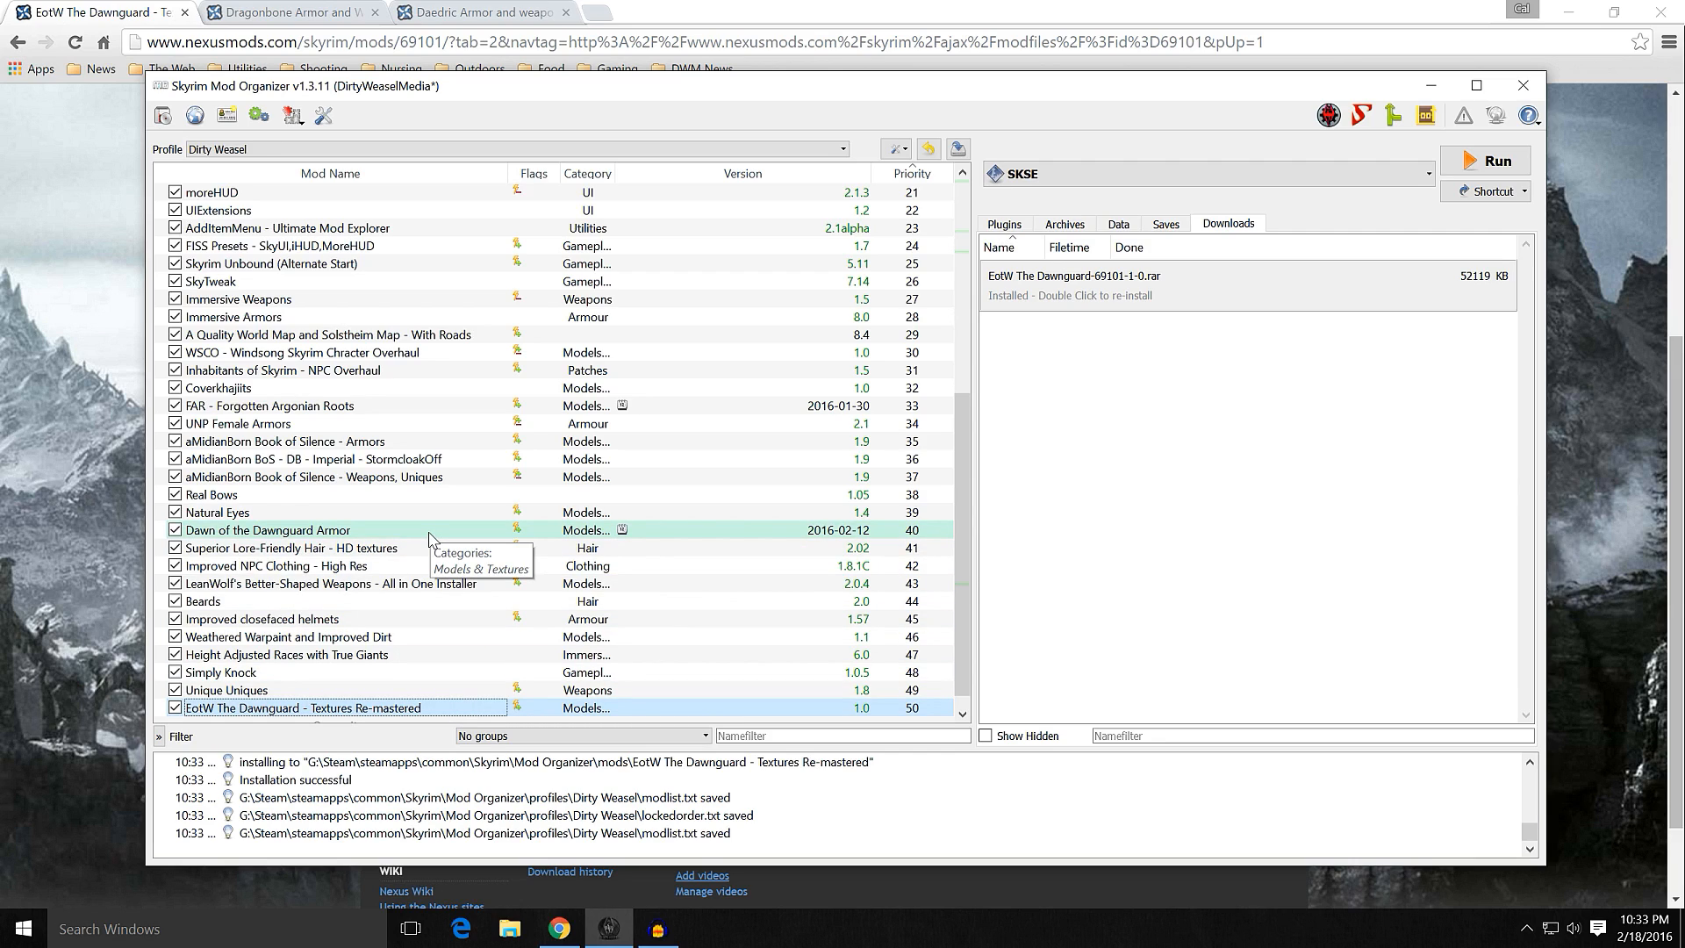
# Step: Examine the file conflicts of the Dawn of the Dawnguard Armor mod, including the files provided by other mods
pyautogui.doubleClick(527, 536)
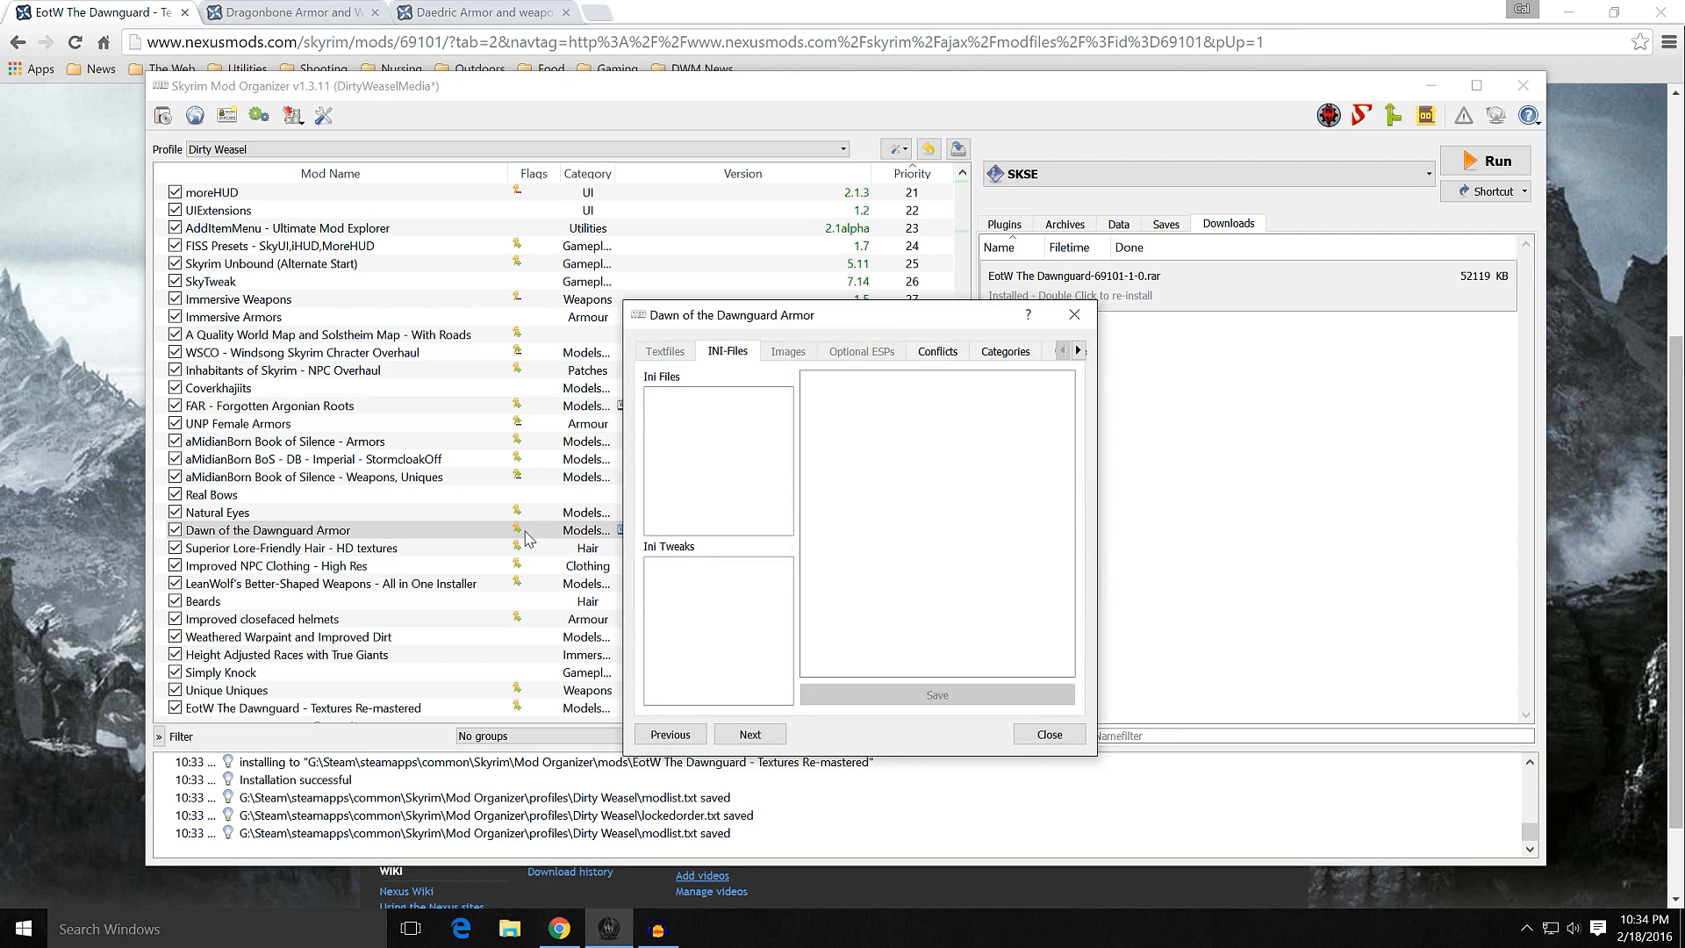
pyautogui.click(936, 354)
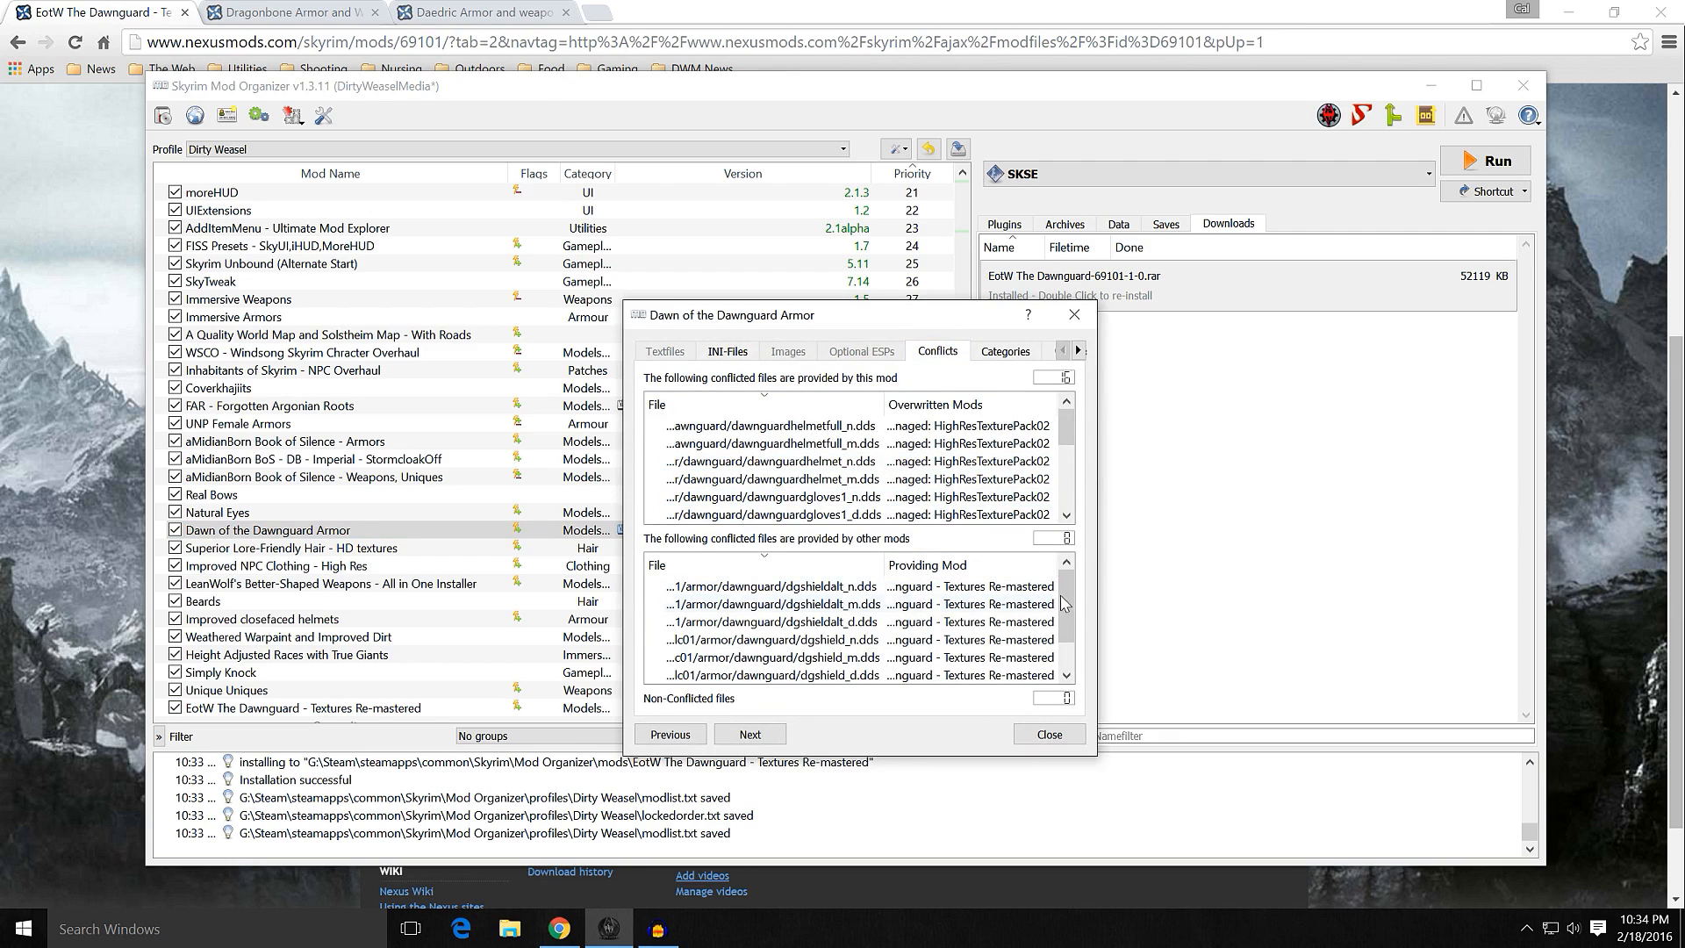
pyautogui.moveTo(1068, 588); pyautogui.dragTo(1432, 615)
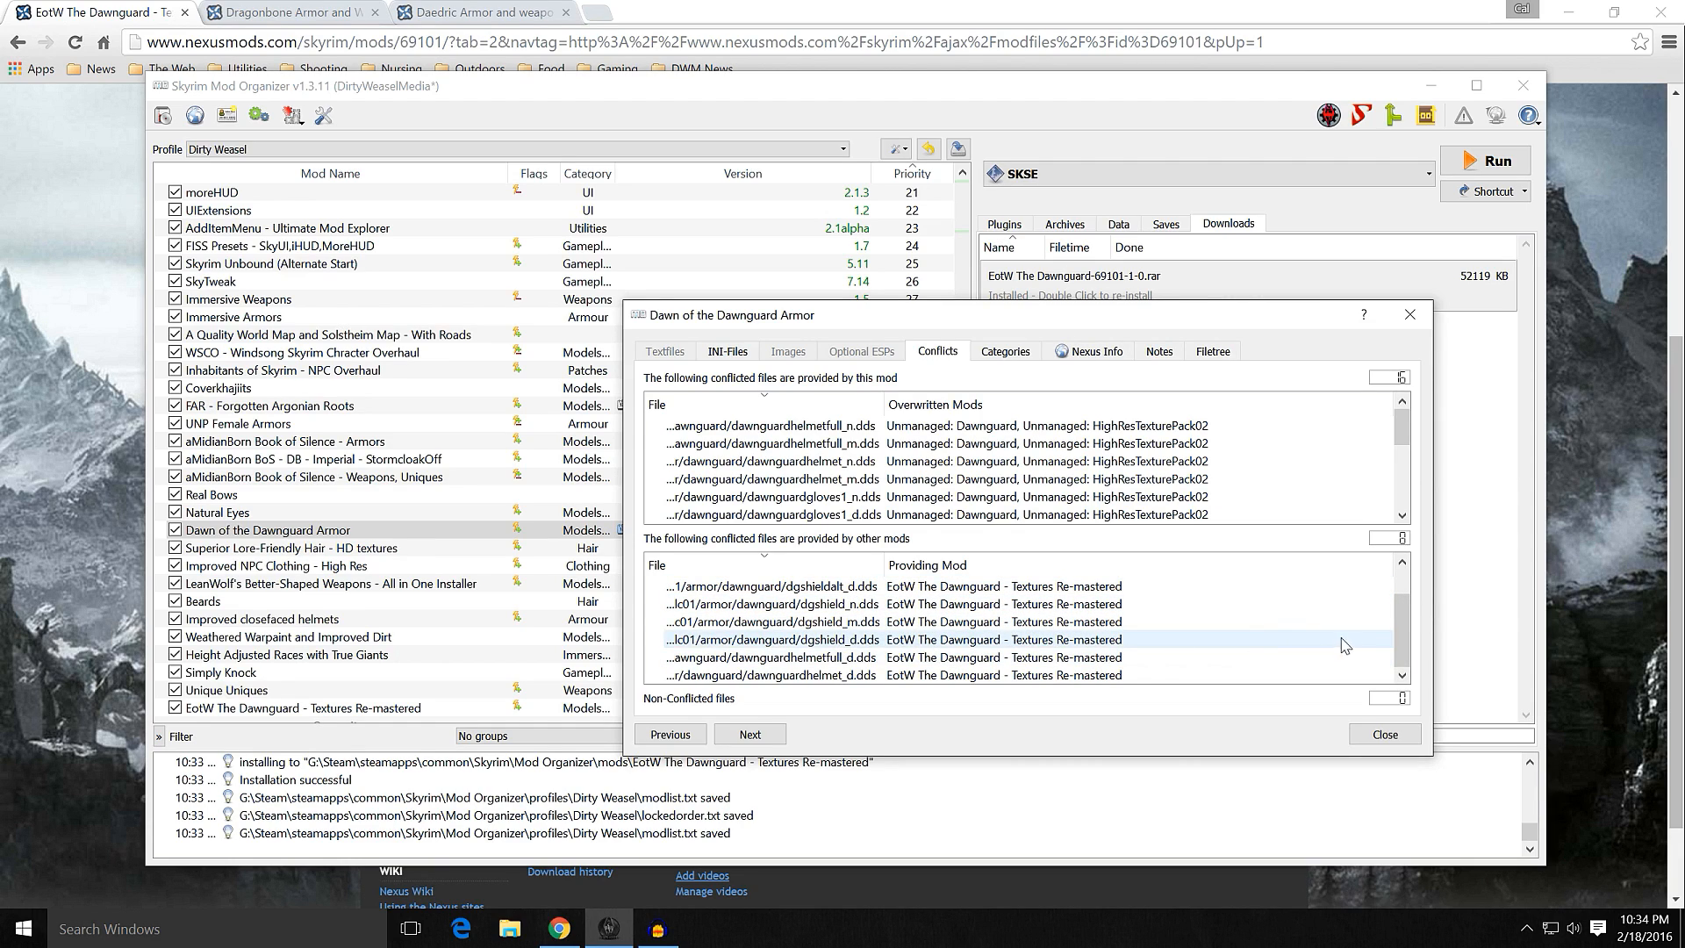
pyautogui.moveTo(1402, 618); pyautogui.dragTo(1412, 589)
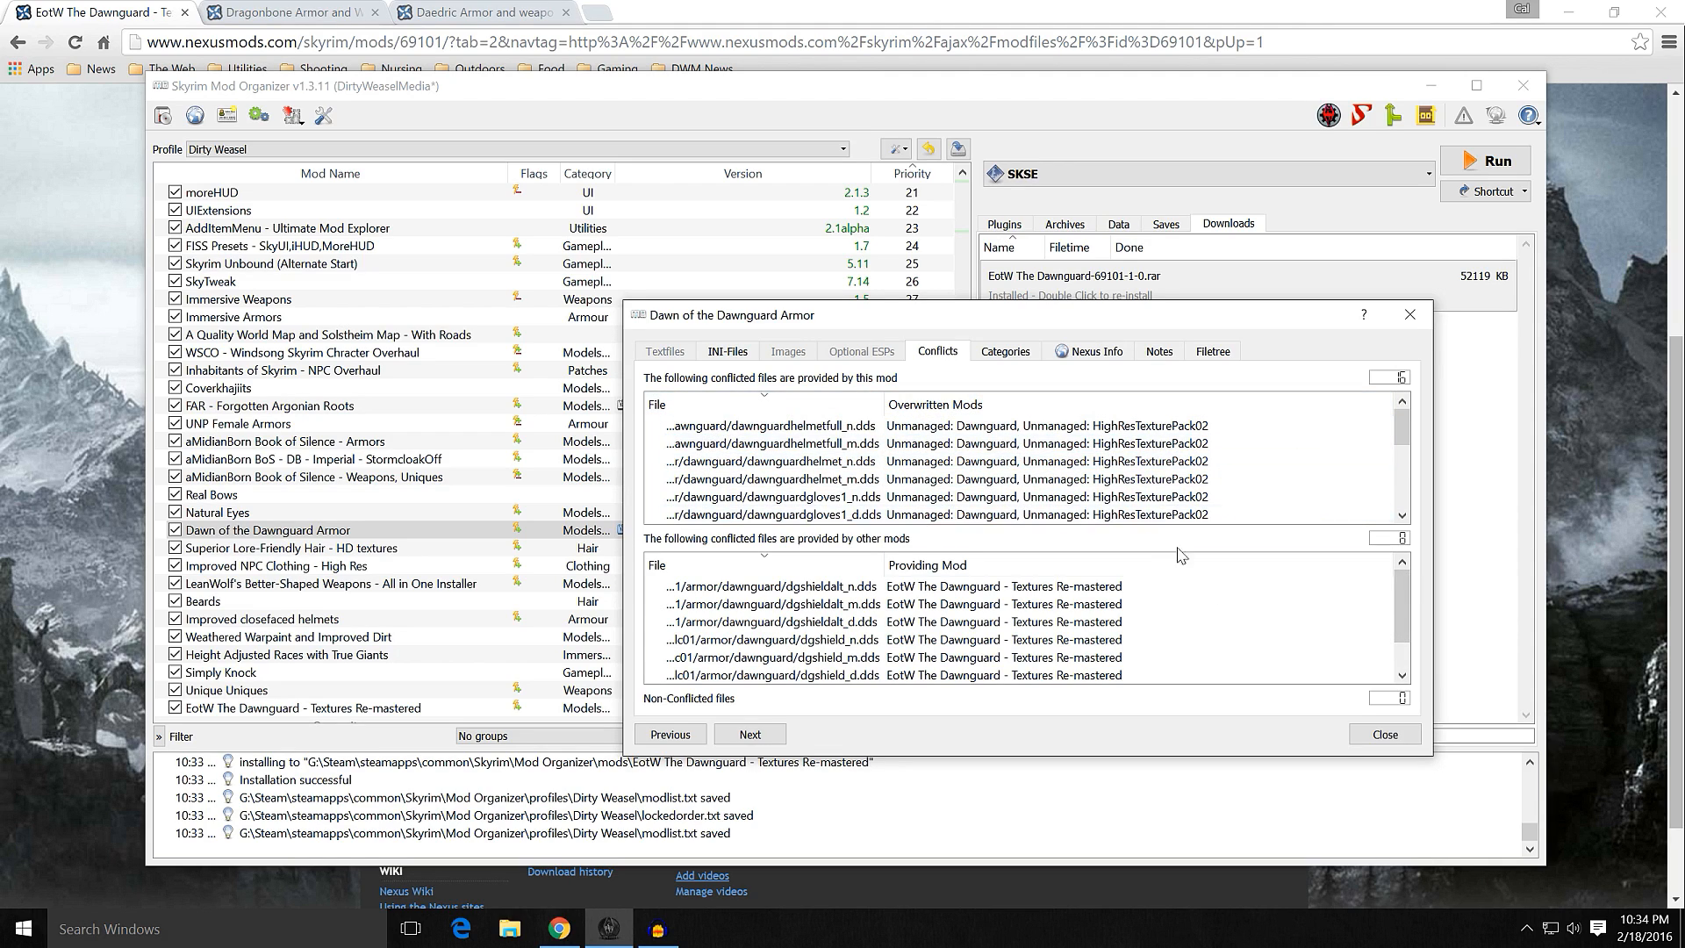
pyautogui.click(1384, 735)
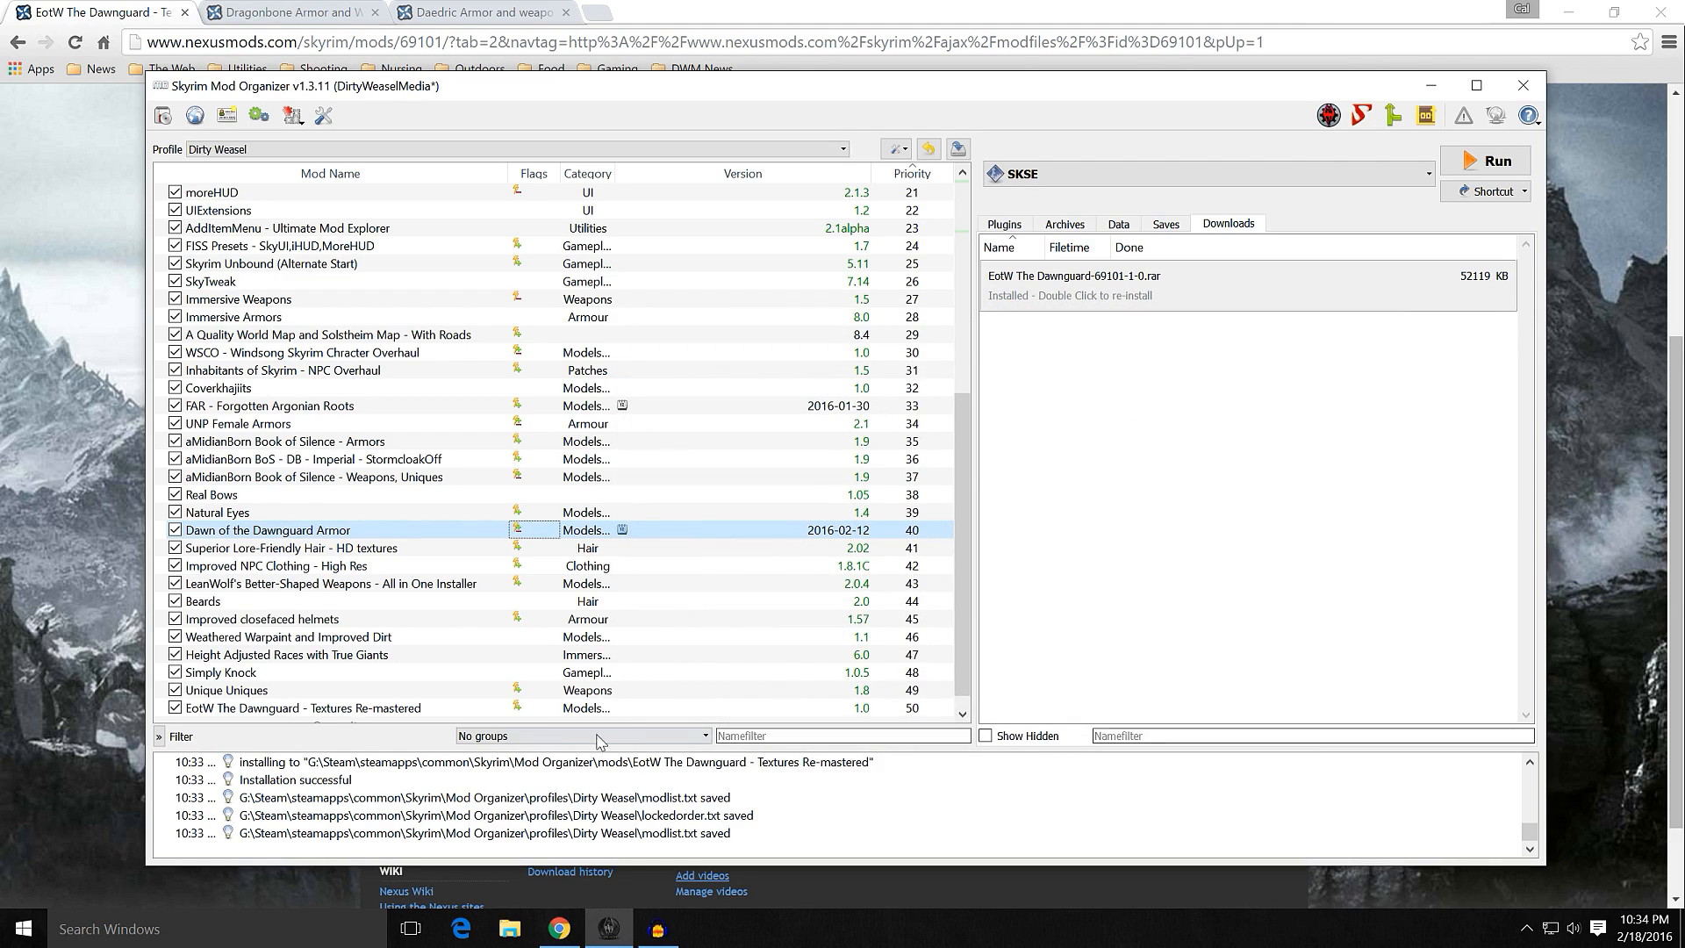
# Step: Show the plugin load order and review it alongside the end of the mod list
pyautogui.click(1004, 223)
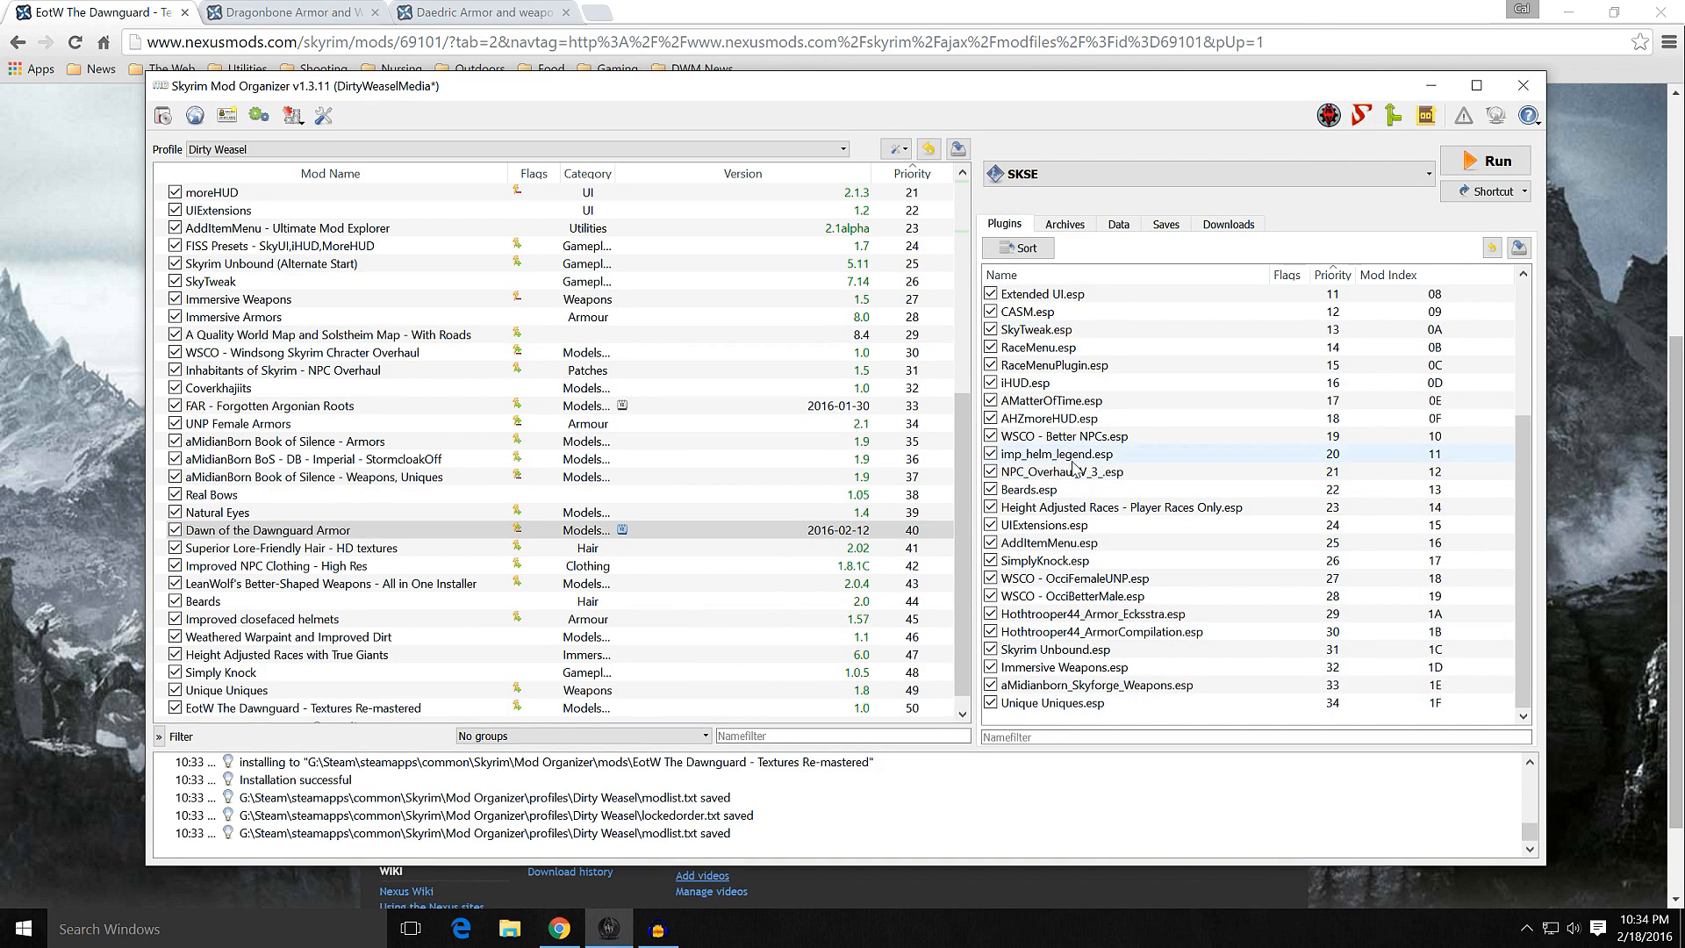
pyautogui.moveTo(958, 476); pyautogui.dragTo(961, 572)
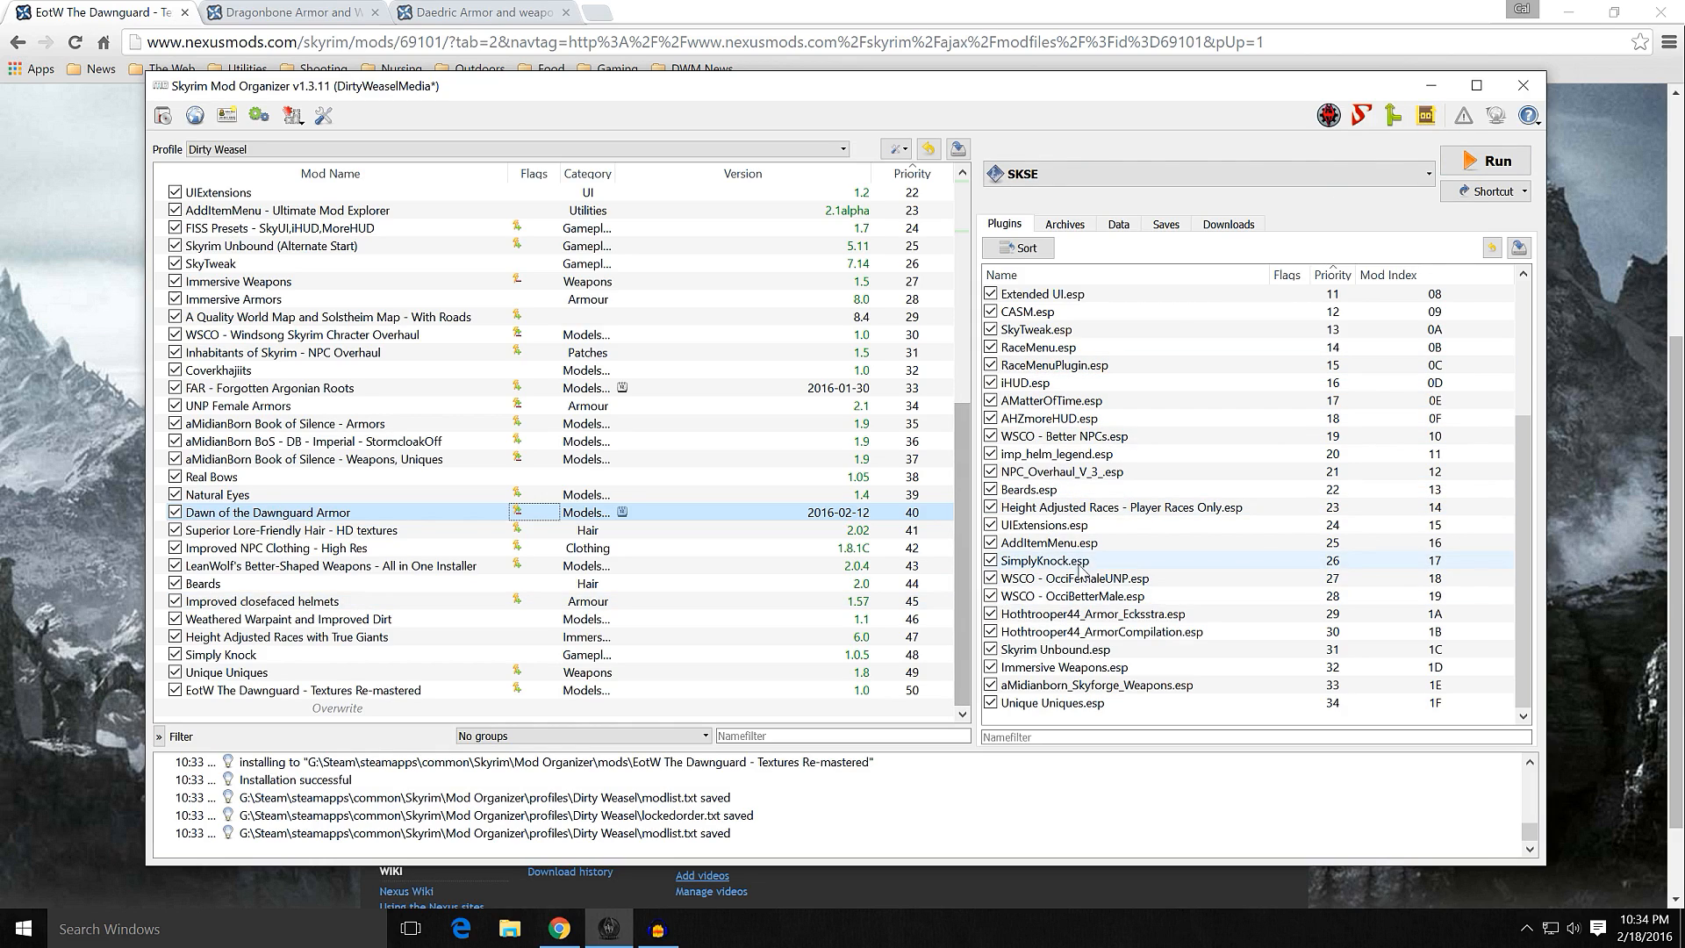
pyautogui.moveTo(1091, 566)
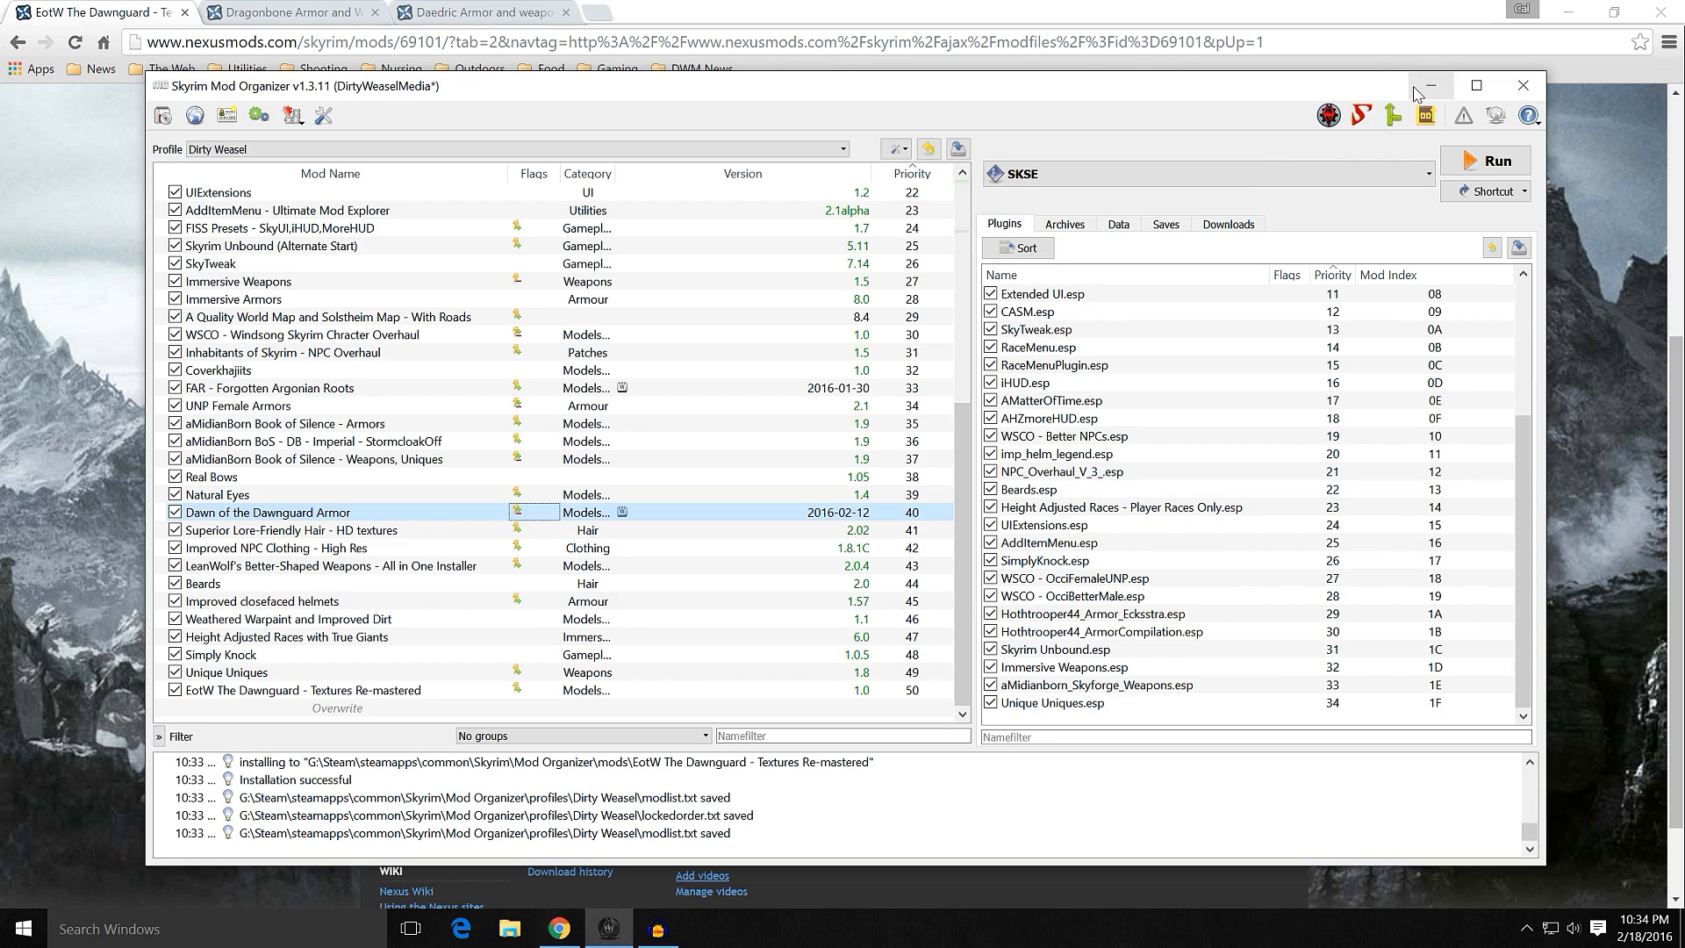
# Step: Inspect the file tree of EotW The Dawnguard - Textures Re-mastered down to the dlc01 armor folder and view the folder's Hide option
pyautogui.doubleClick(407, 693)
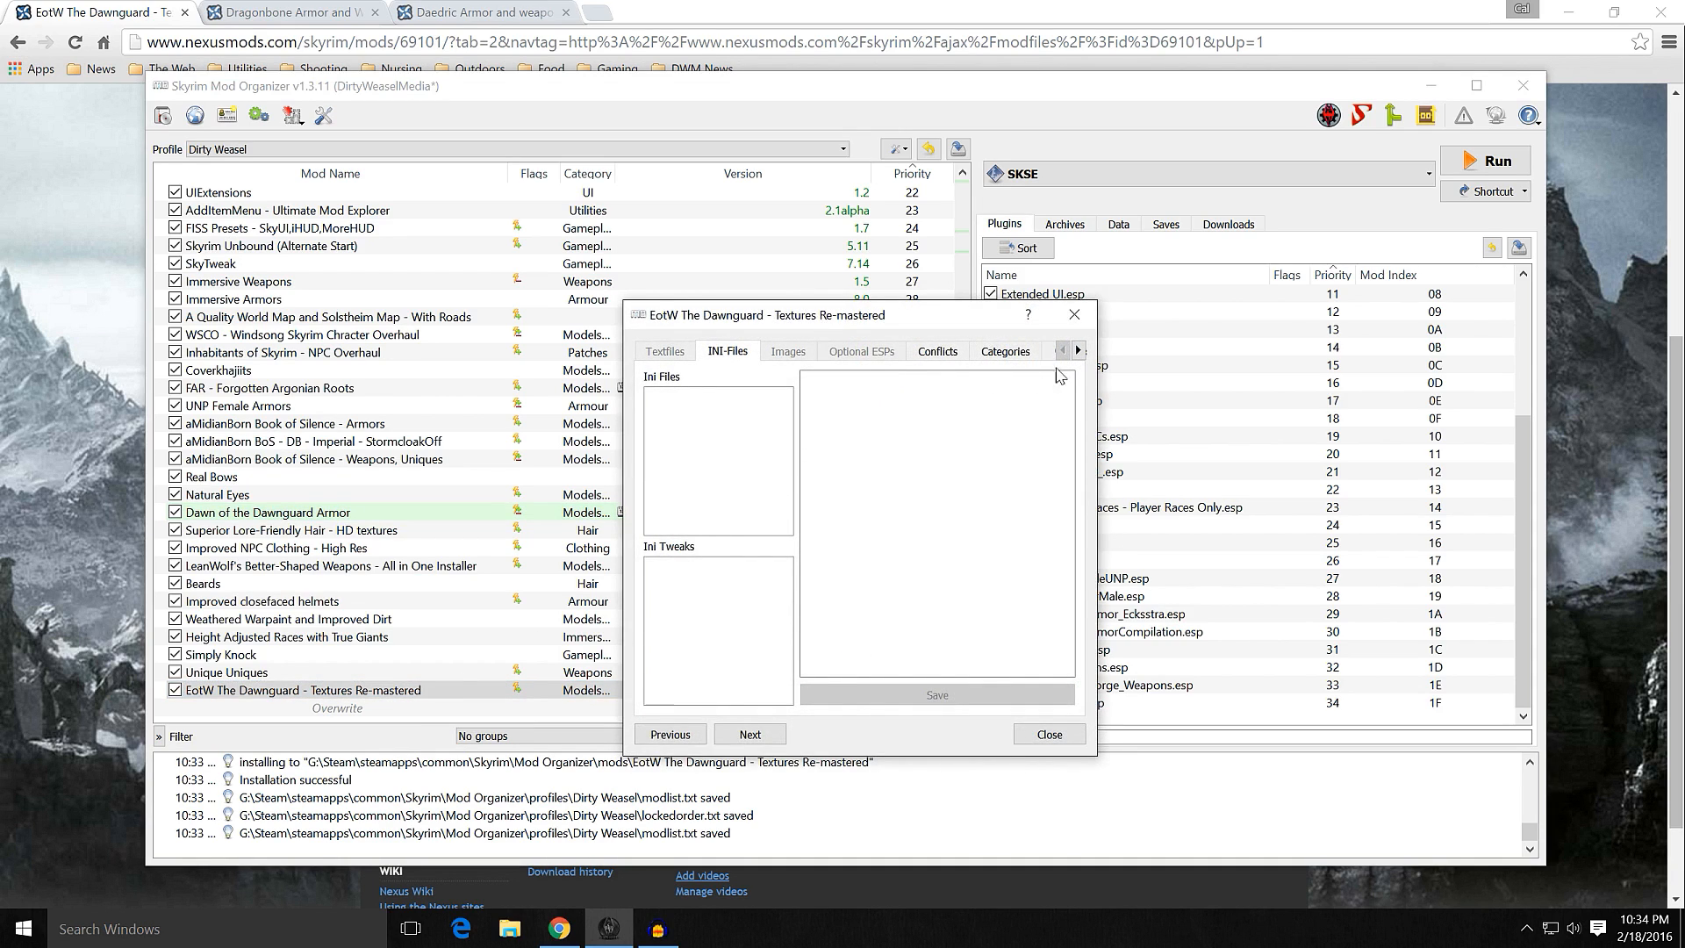
pyautogui.click(1079, 351)
pyautogui.click(1079, 351)
pyautogui.click(1078, 351)
pyautogui.click(1026, 351)
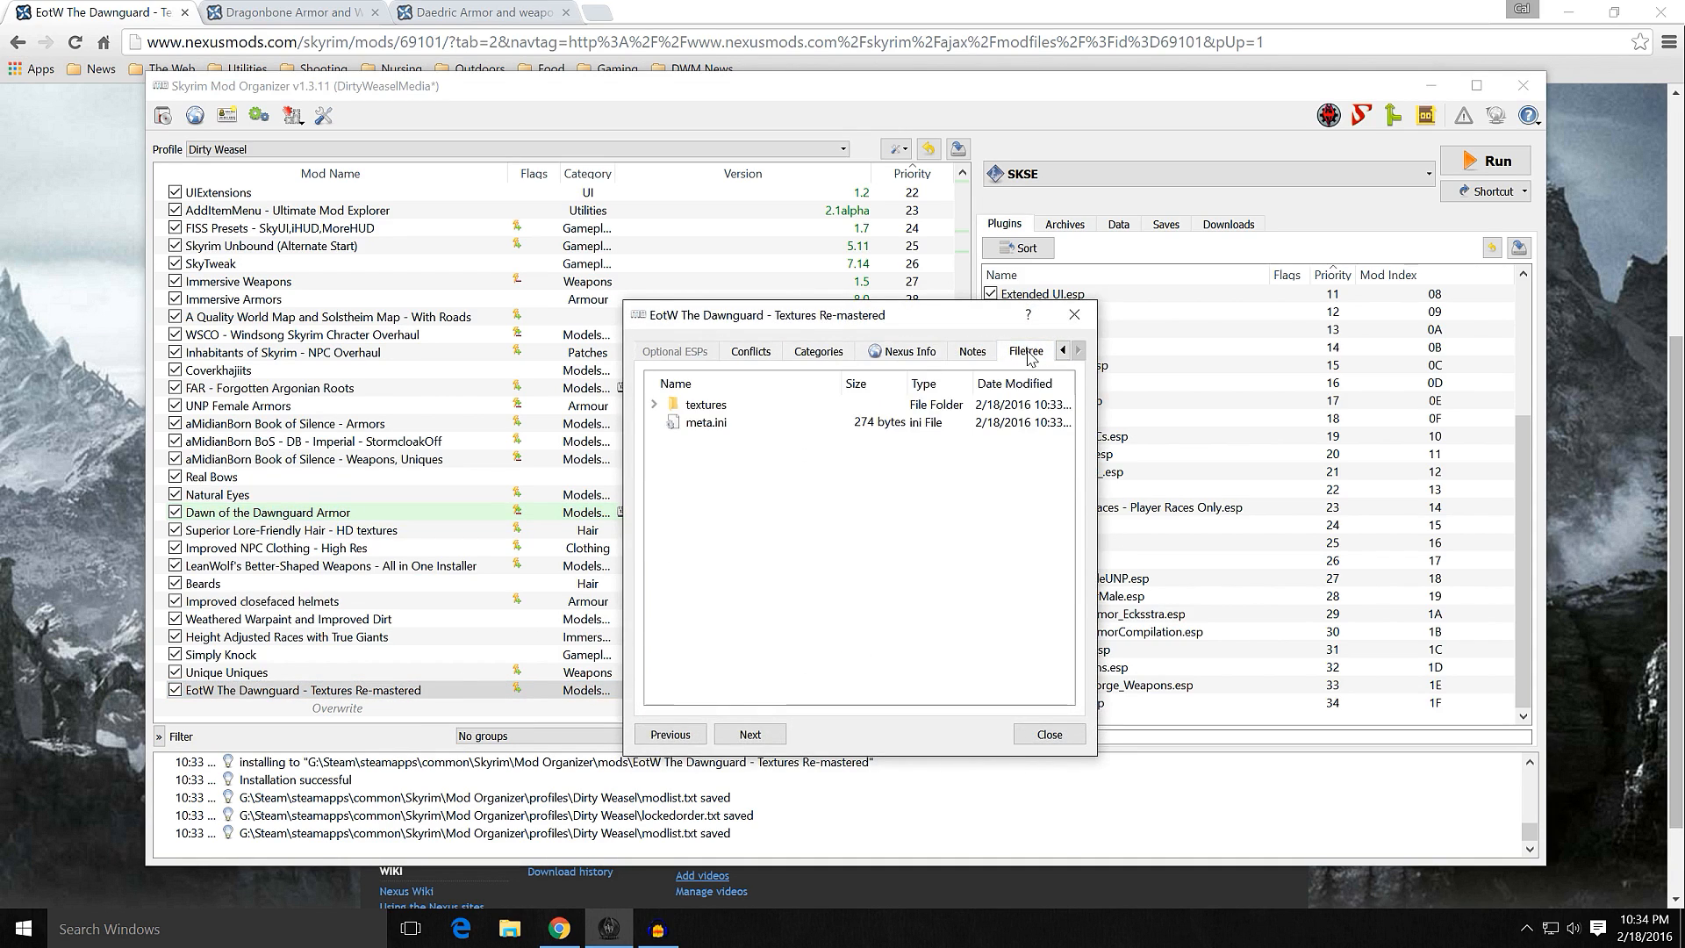
pyautogui.click(653, 405)
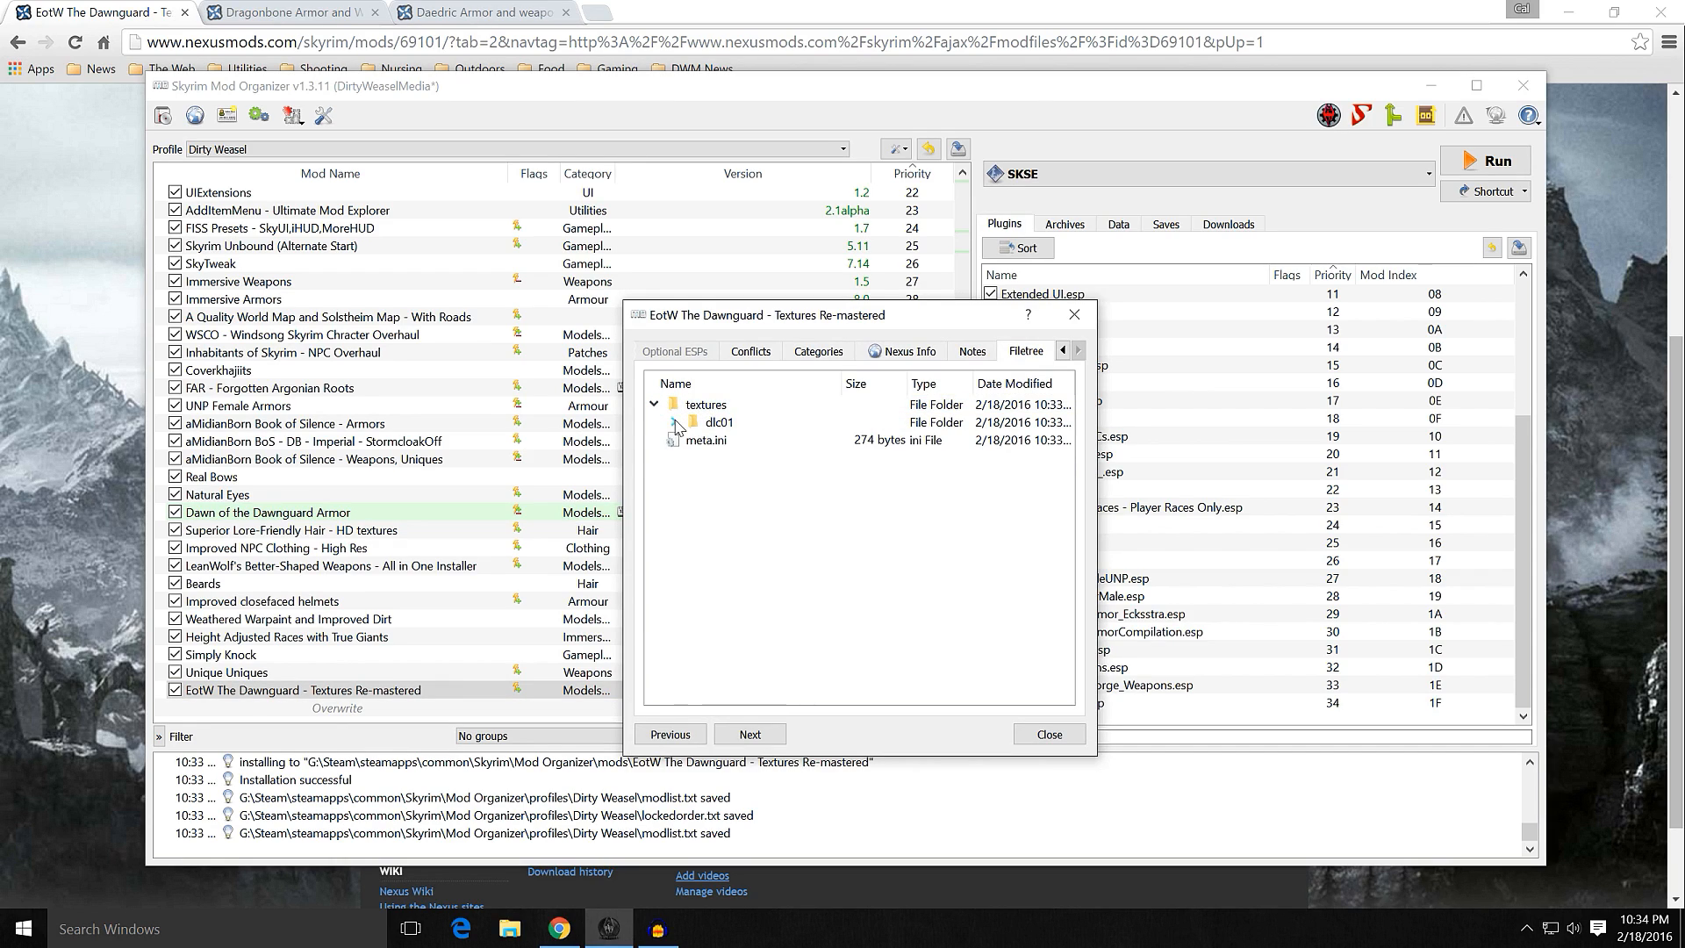
pyautogui.click(674, 423)
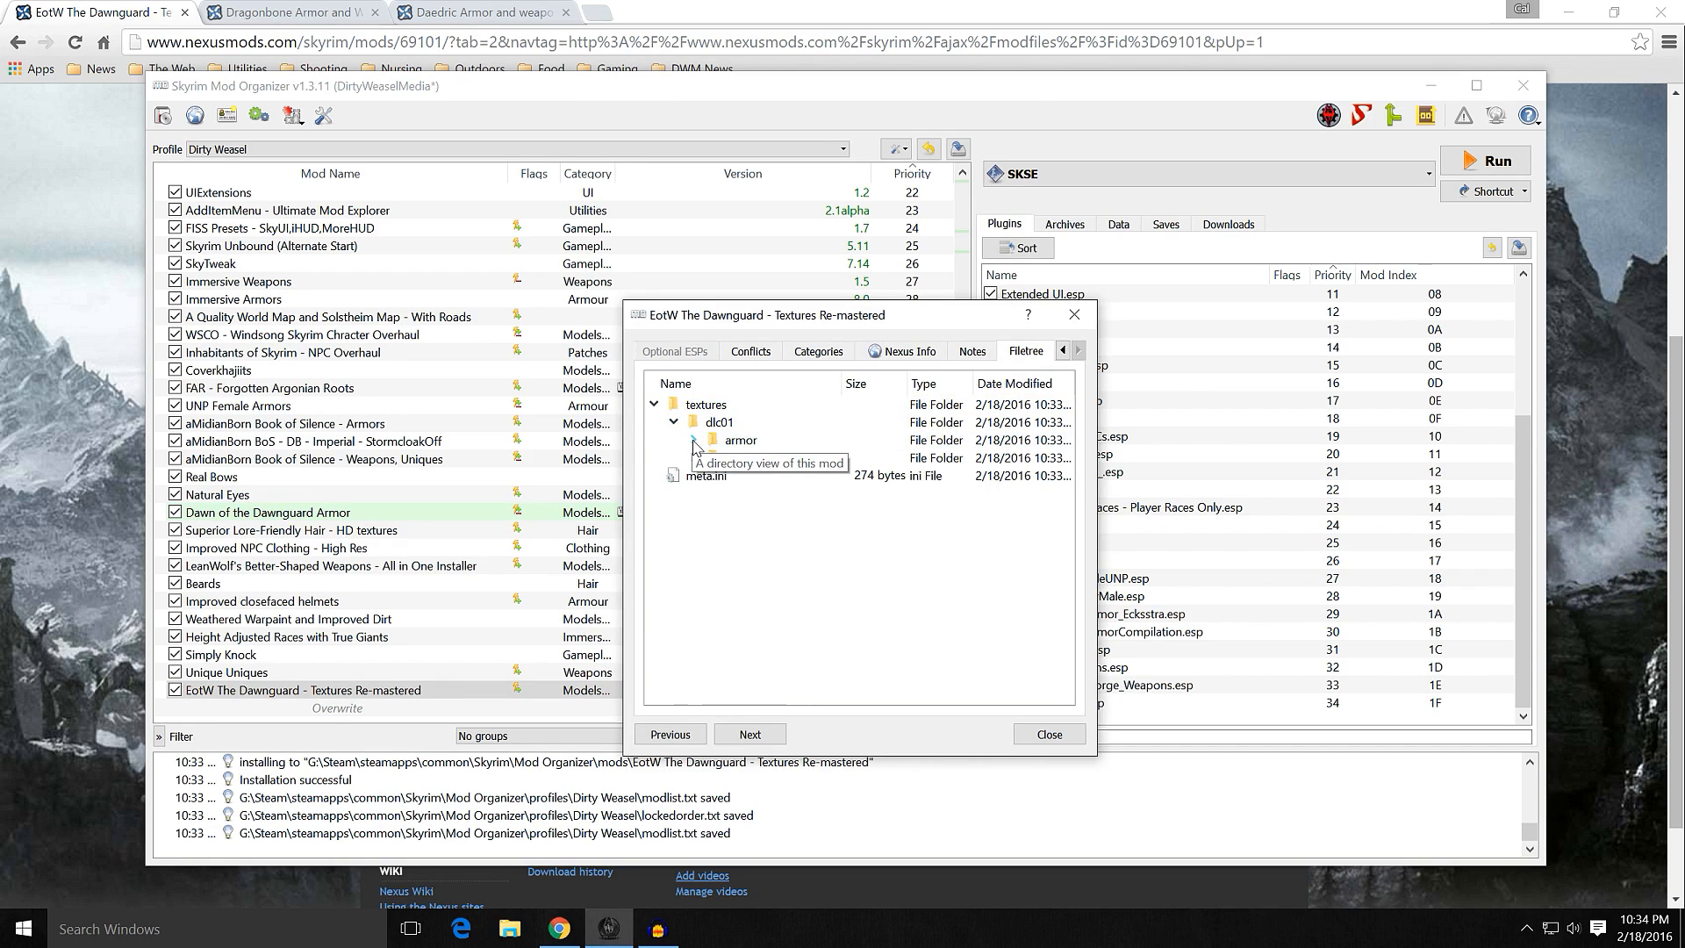
pyautogui.click(695, 440)
pyautogui.rightClick(753, 457)
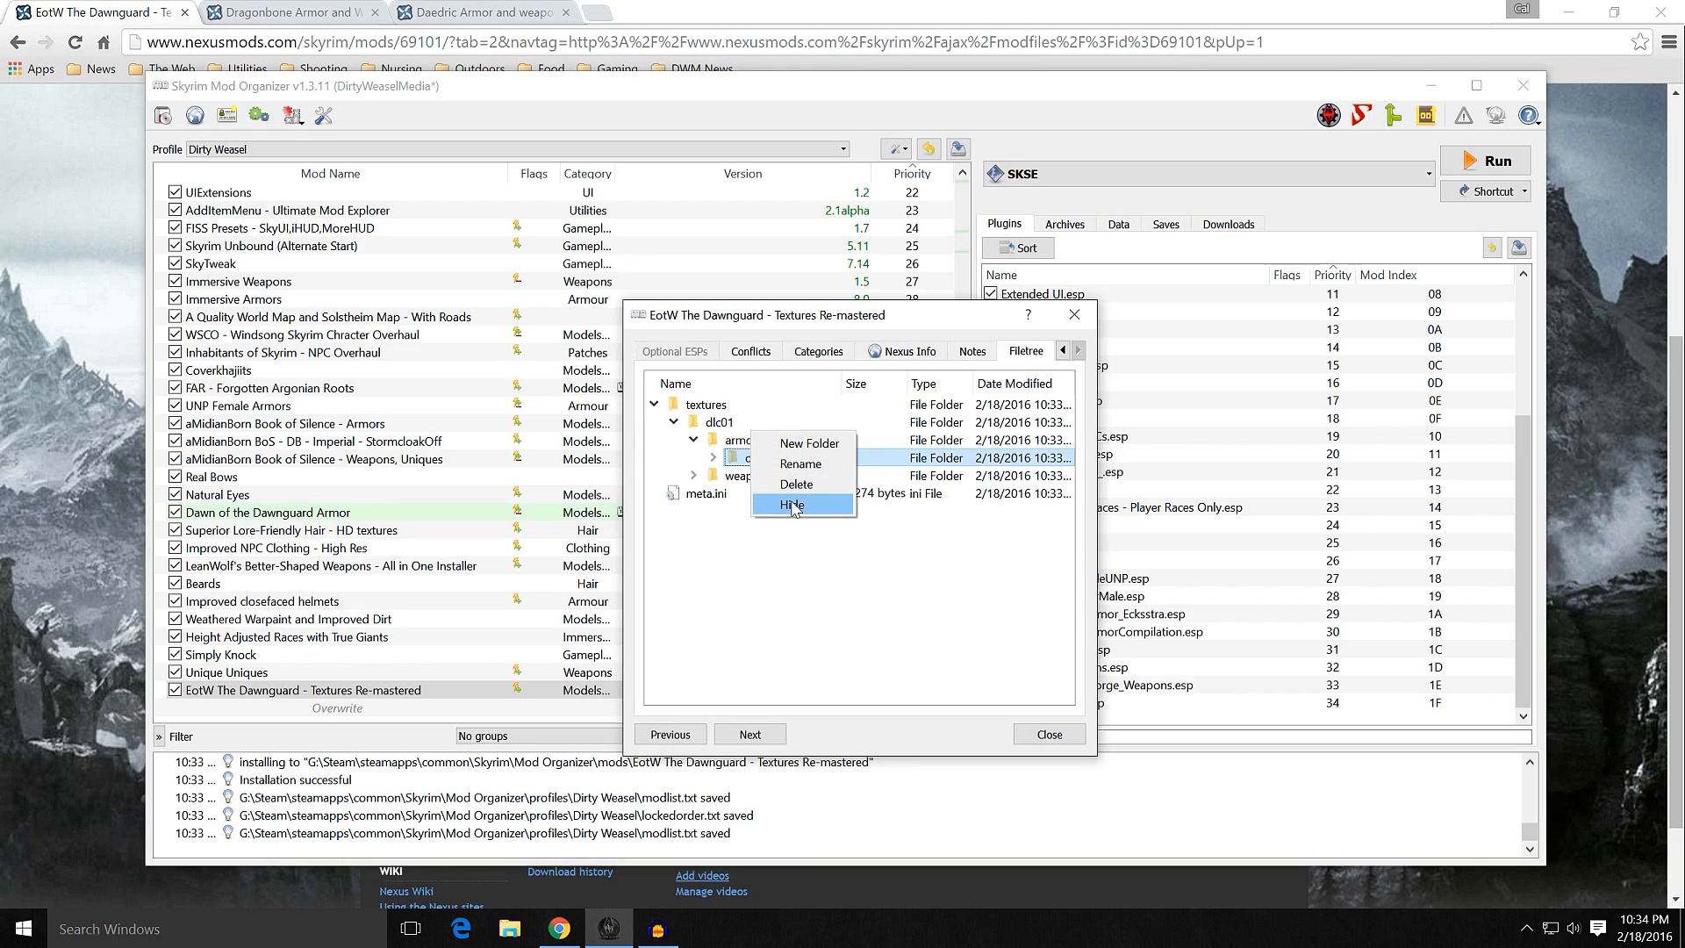
pyautogui.click(712, 440)
pyautogui.rightClick(738, 440)
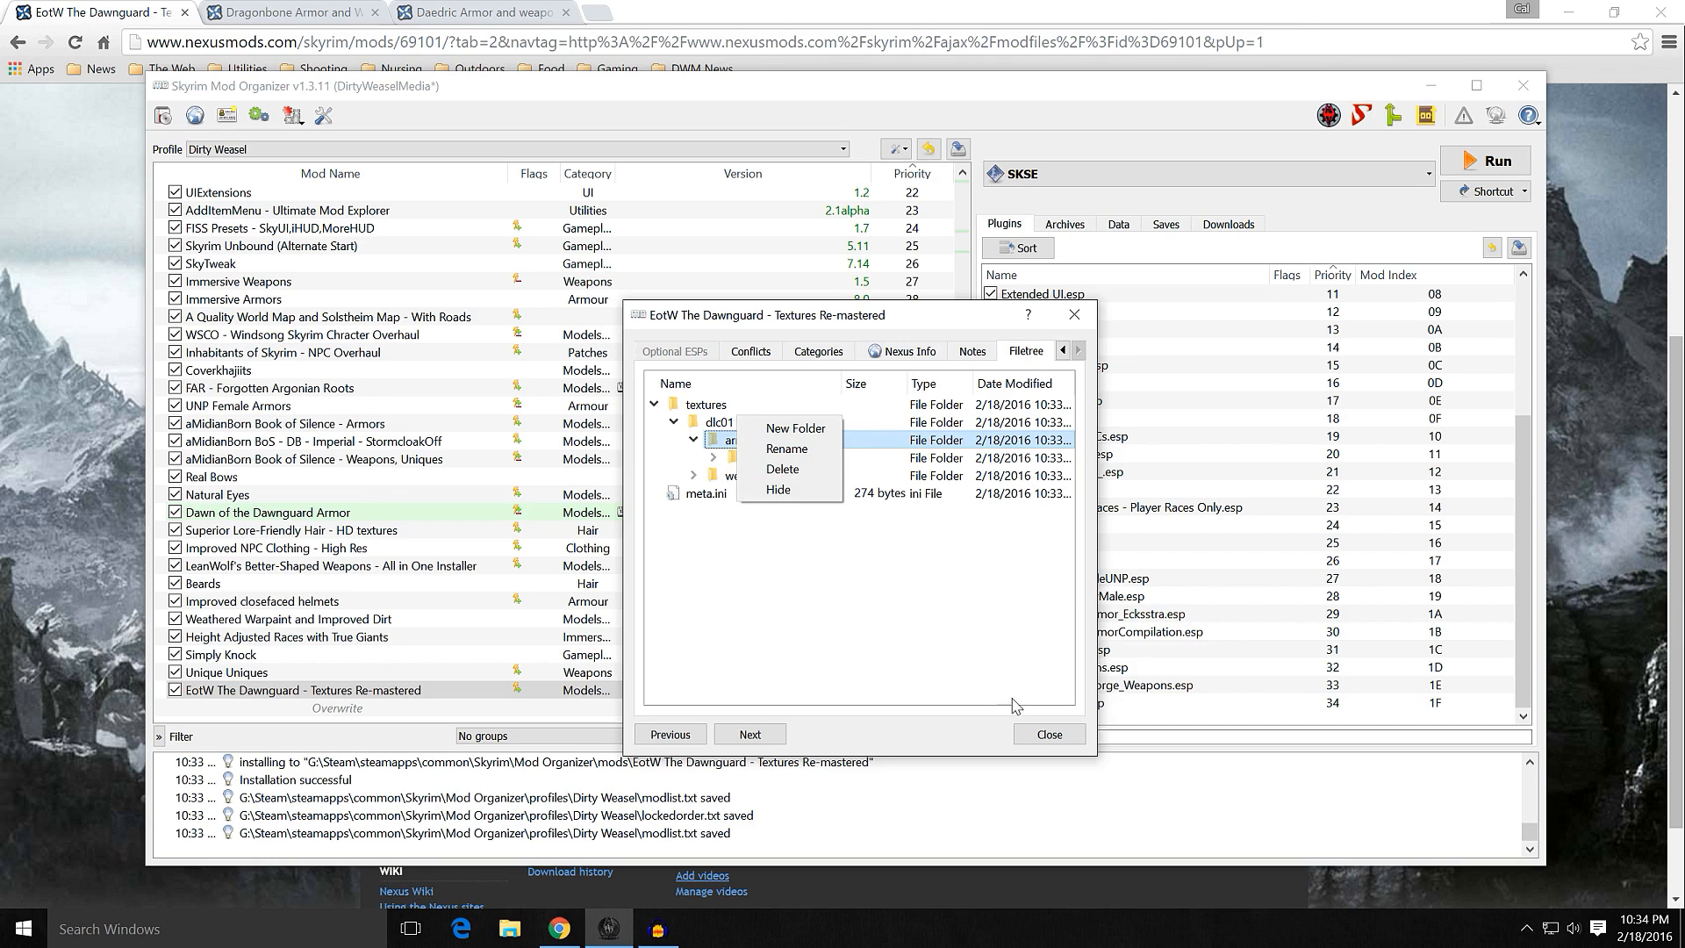
pyautogui.click(1029, 732)
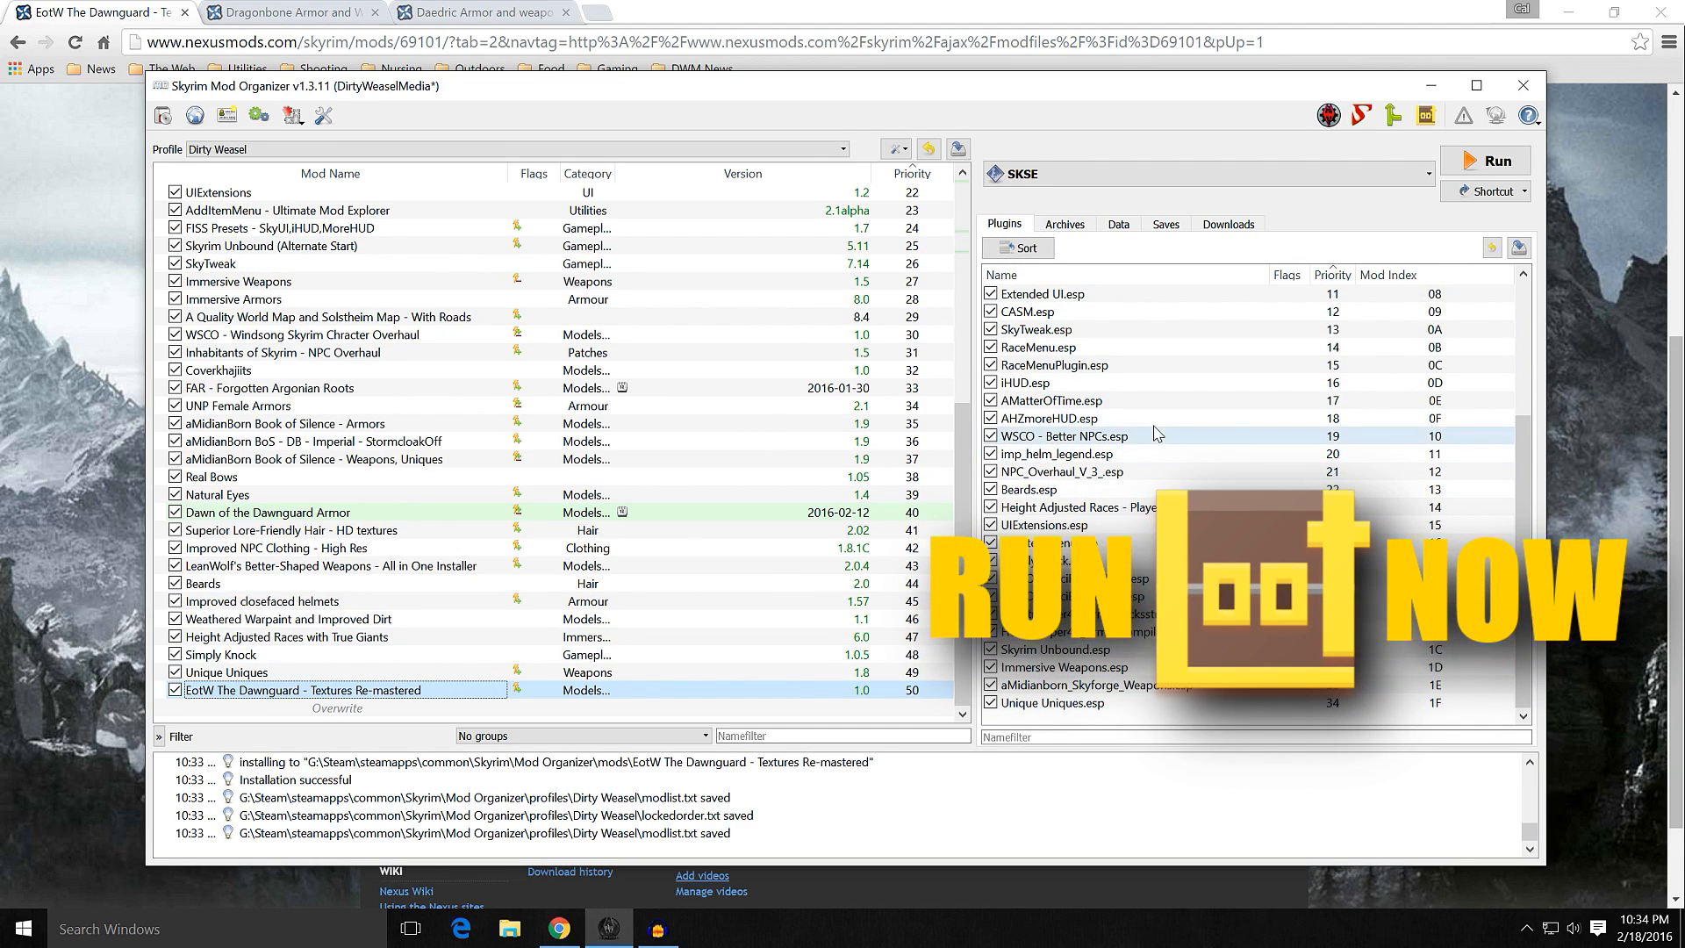
# Step: Minimize the mod manager, switch to Chrome and view an enlarged screenshot of Daedric Armor and weapon Improvement
pyautogui.click(1430, 92)
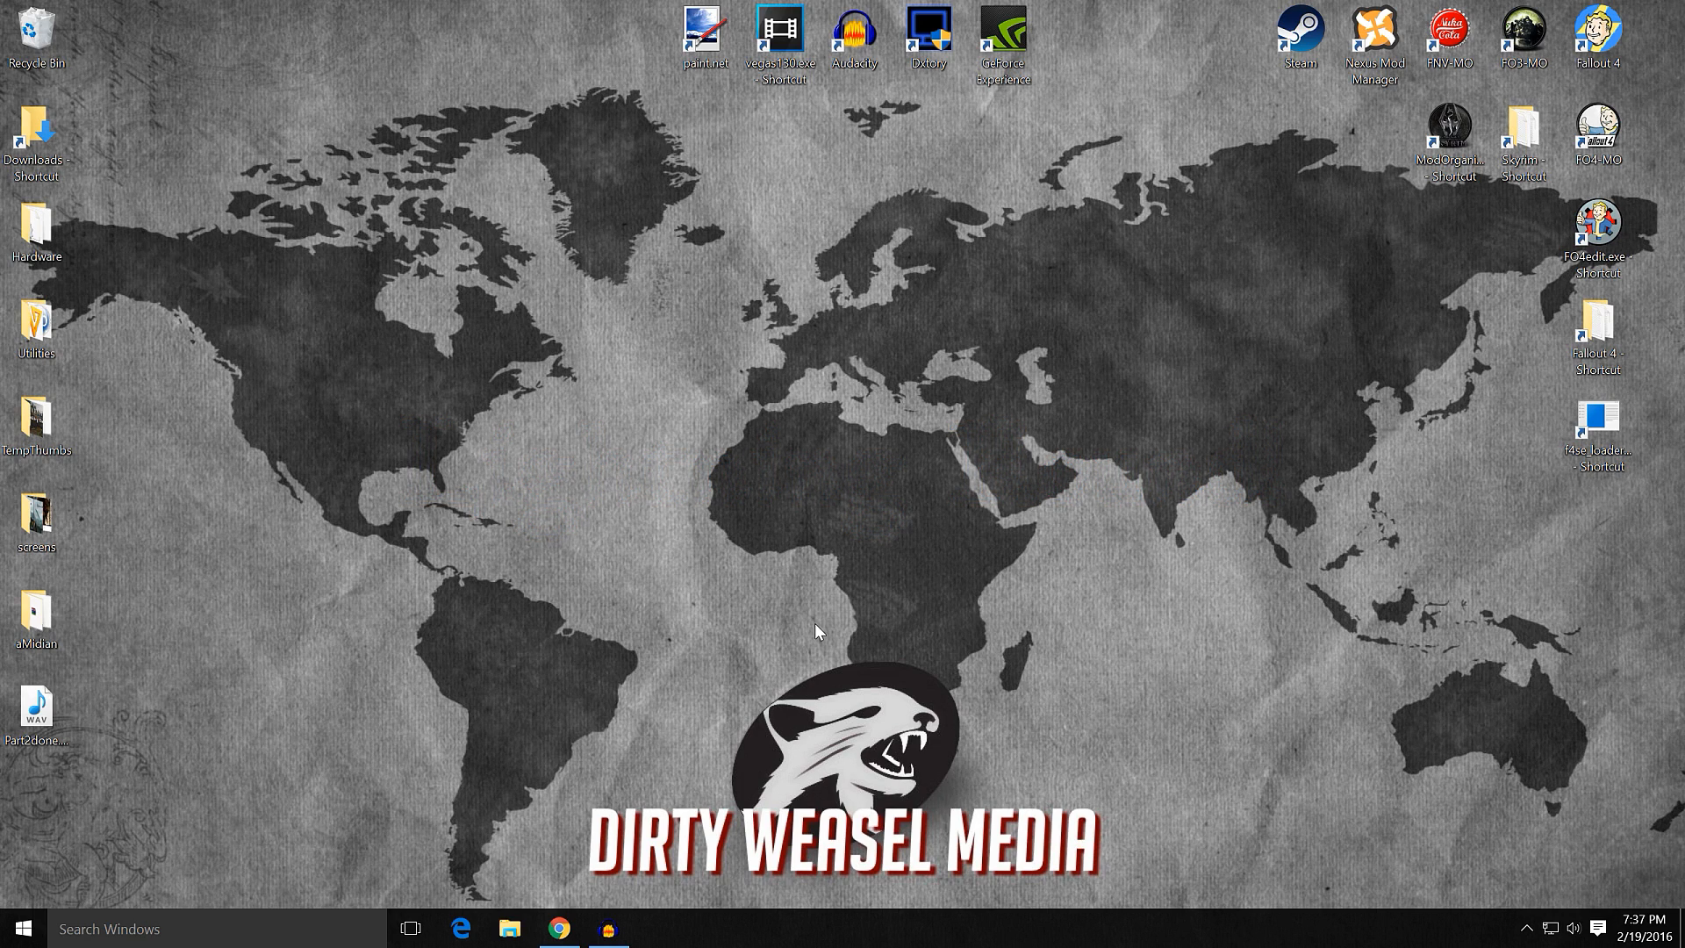
pyautogui.click(559, 929)
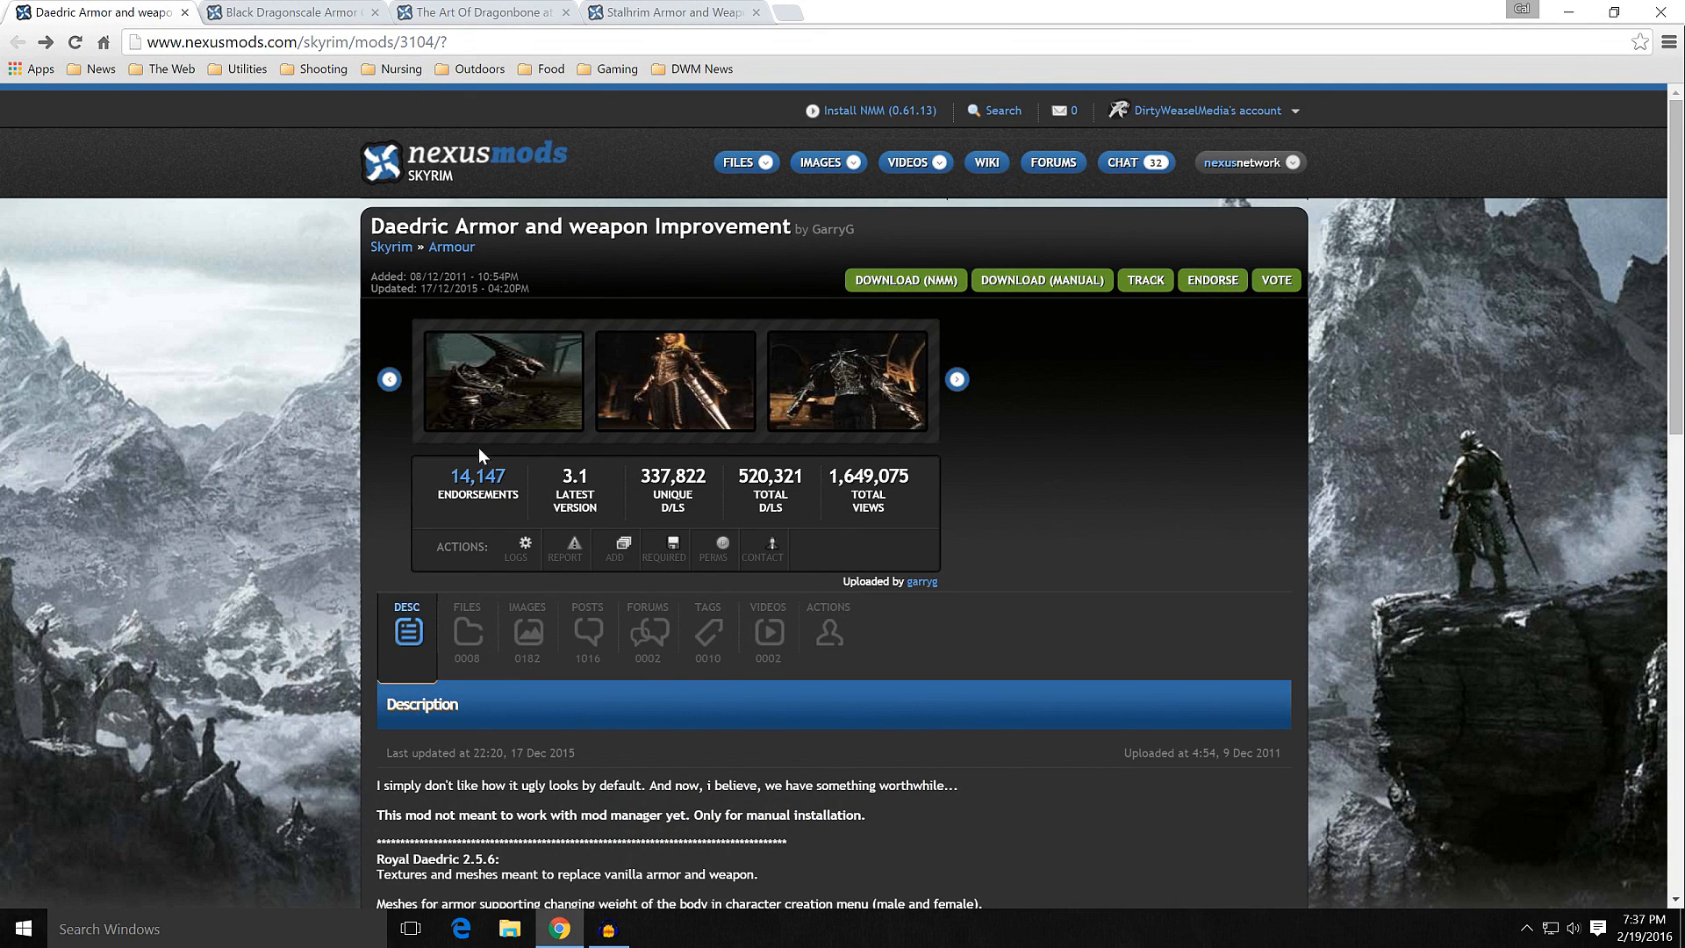
pyautogui.click(675, 416)
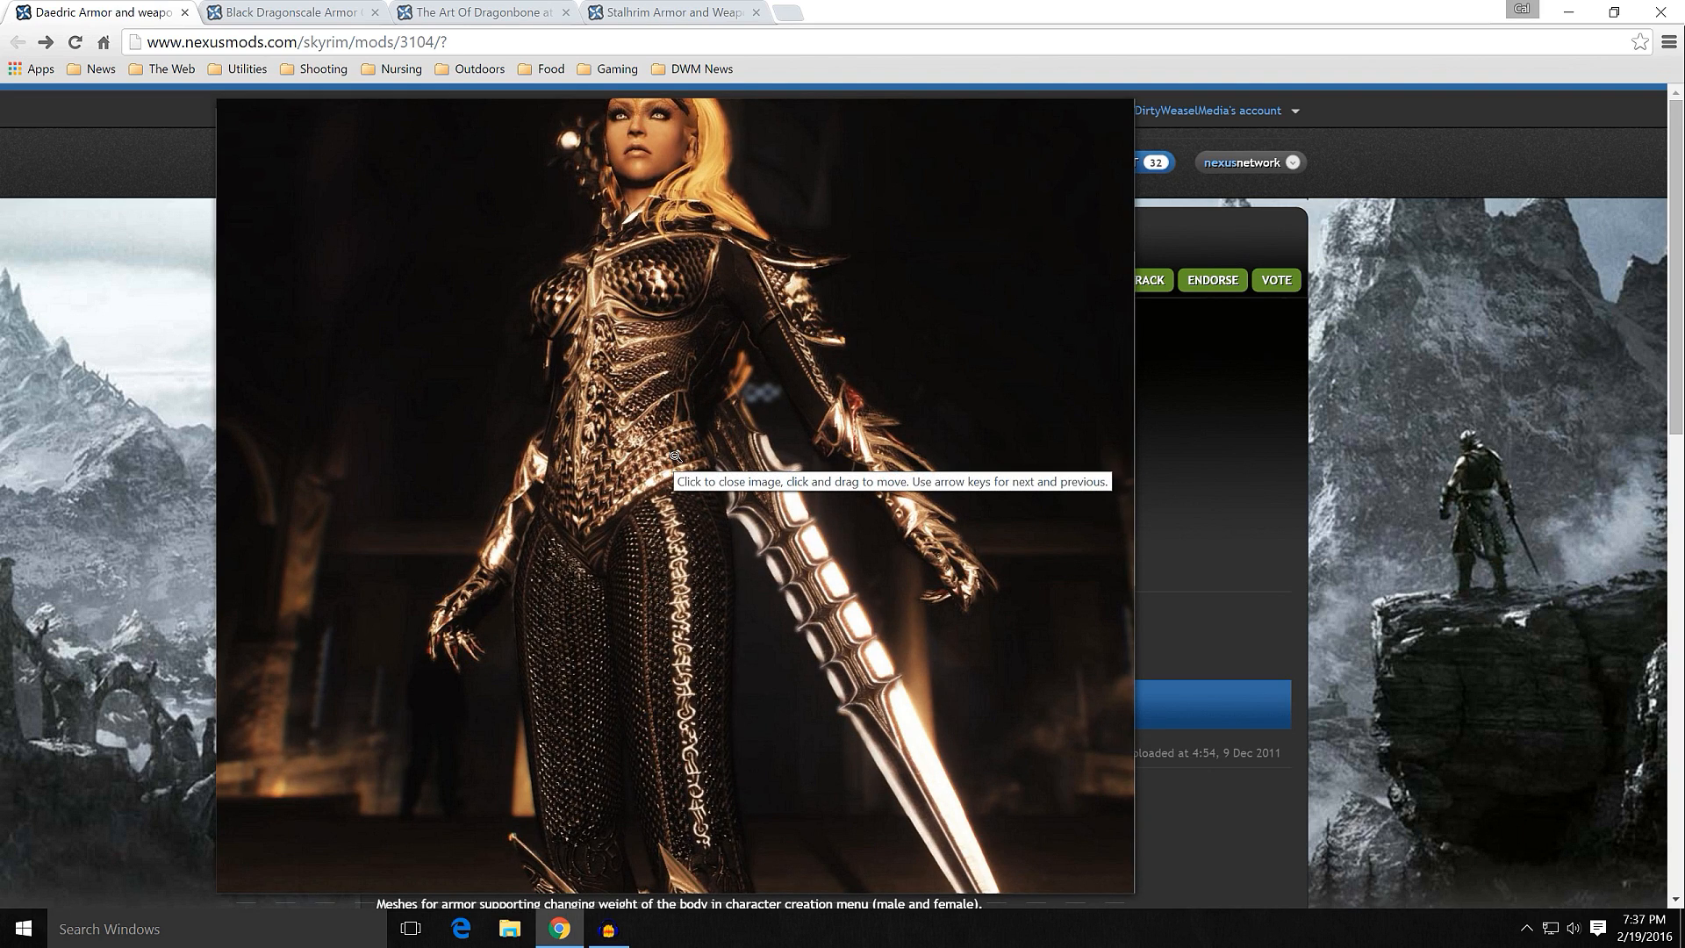
pyautogui.click(675, 456)
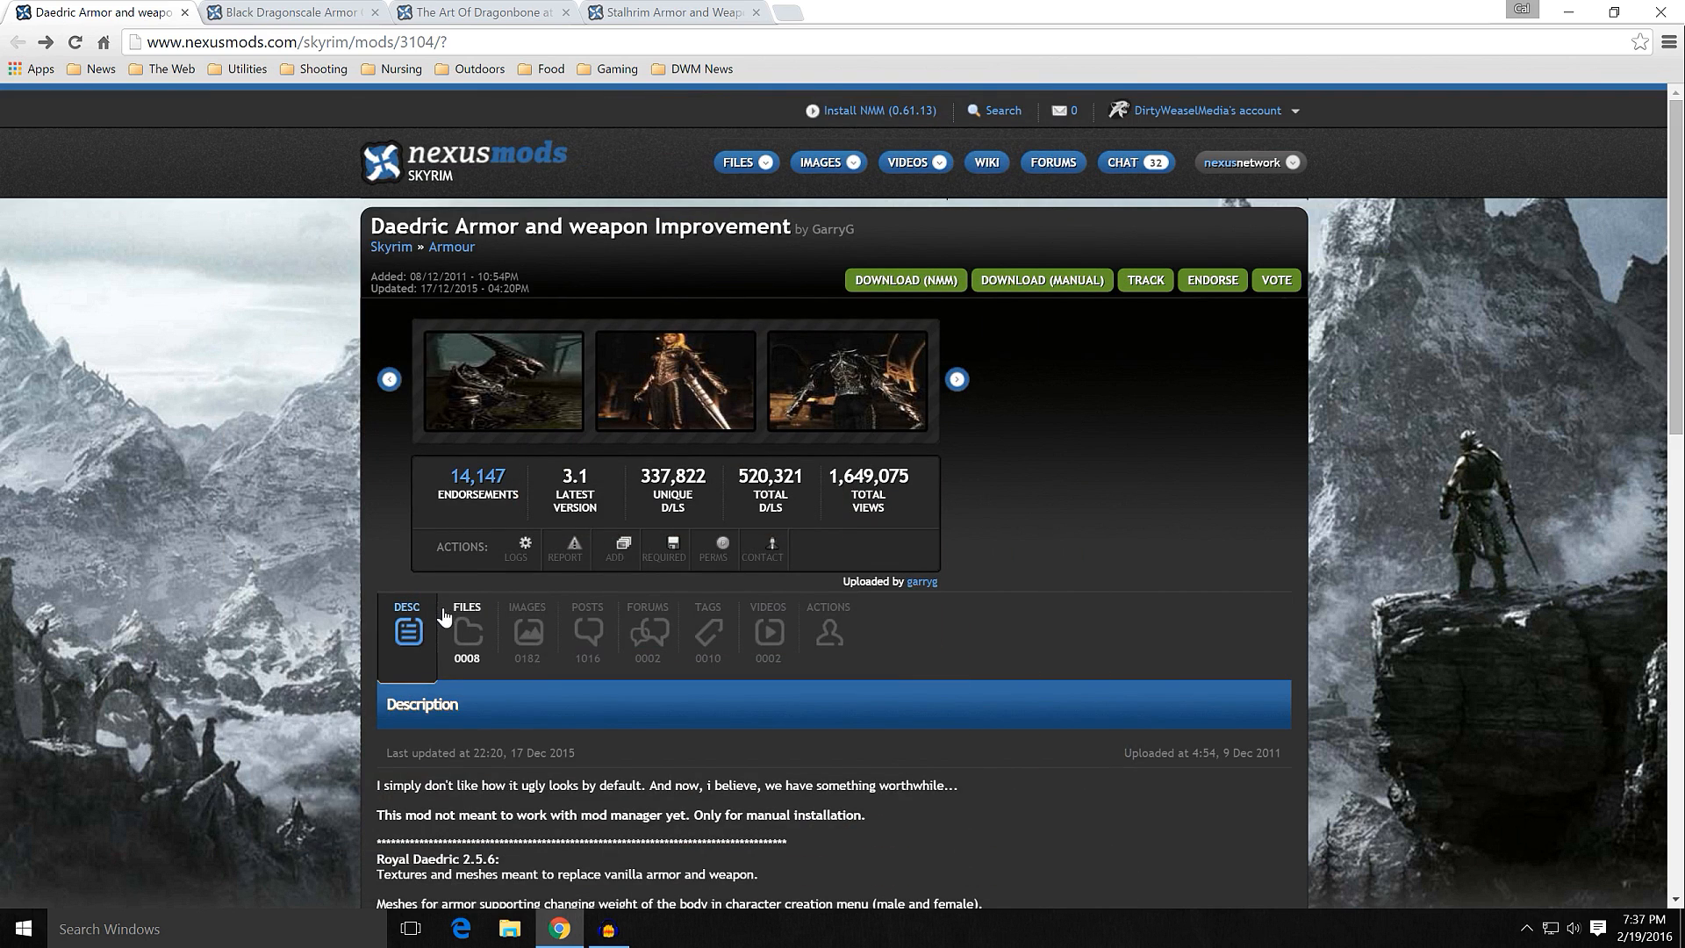
# Step: Review the downloadable main files of Daedric Armor and weapon Improvement, comparing the glow, no-glow and standalone versions
pyautogui.click(460, 623)
pyautogui.scroll(-6, 320, 623)
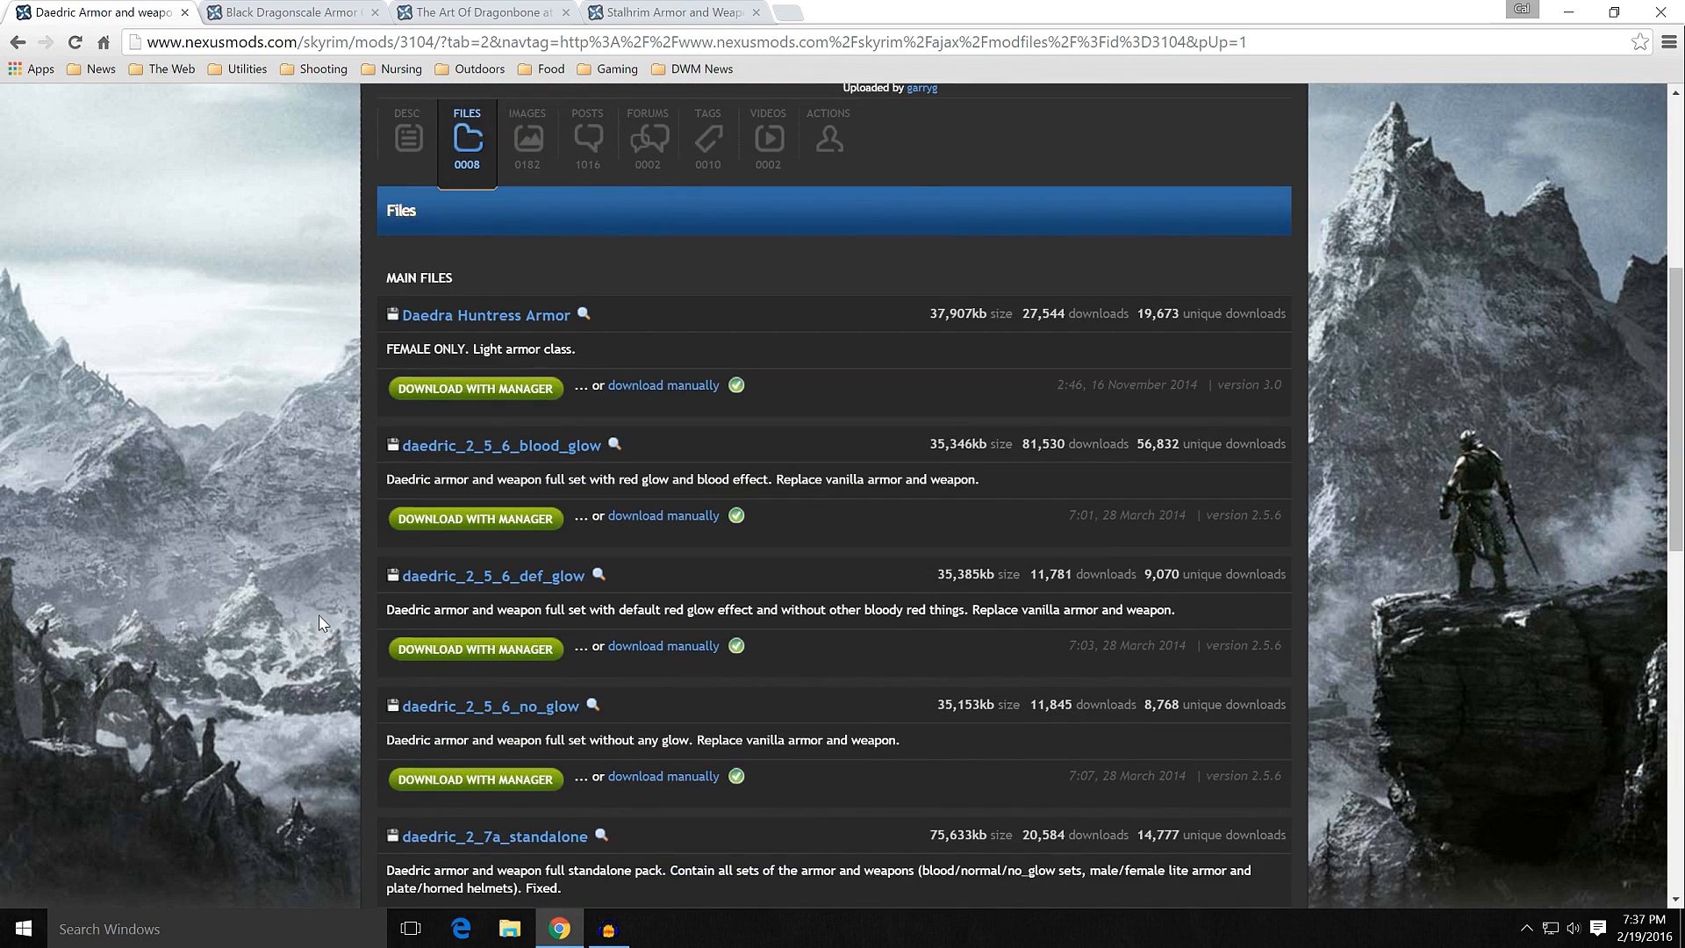
pyautogui.scroll(-1, 320, 624)
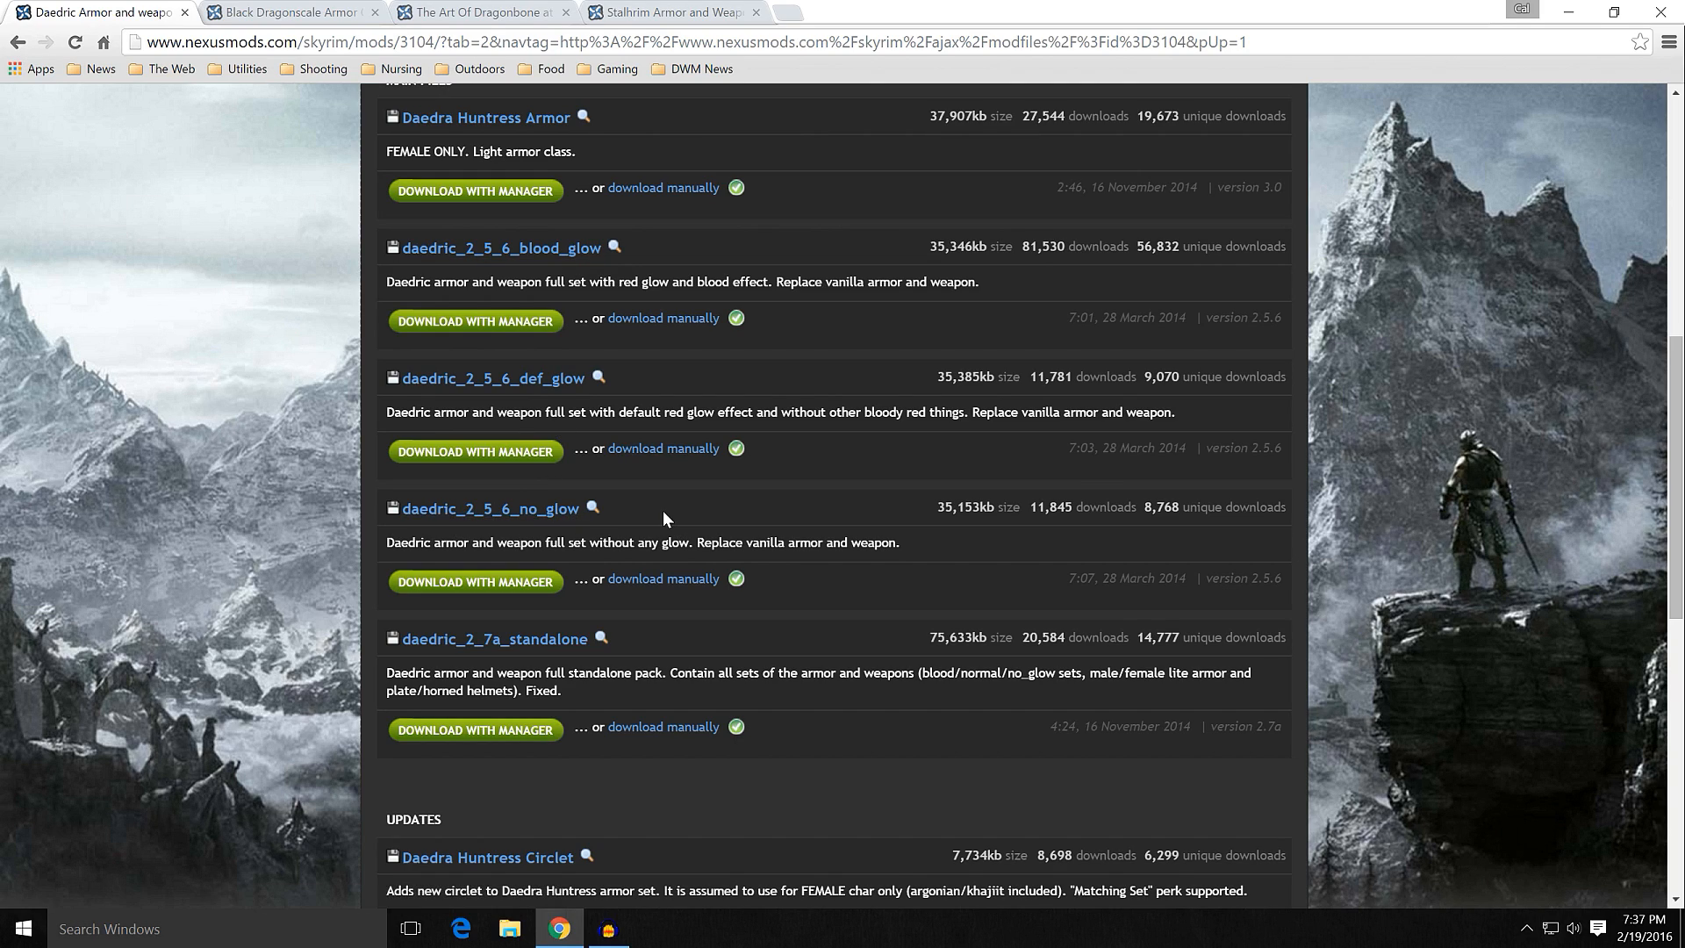
pyautogui.scroll(8, 365, 525)
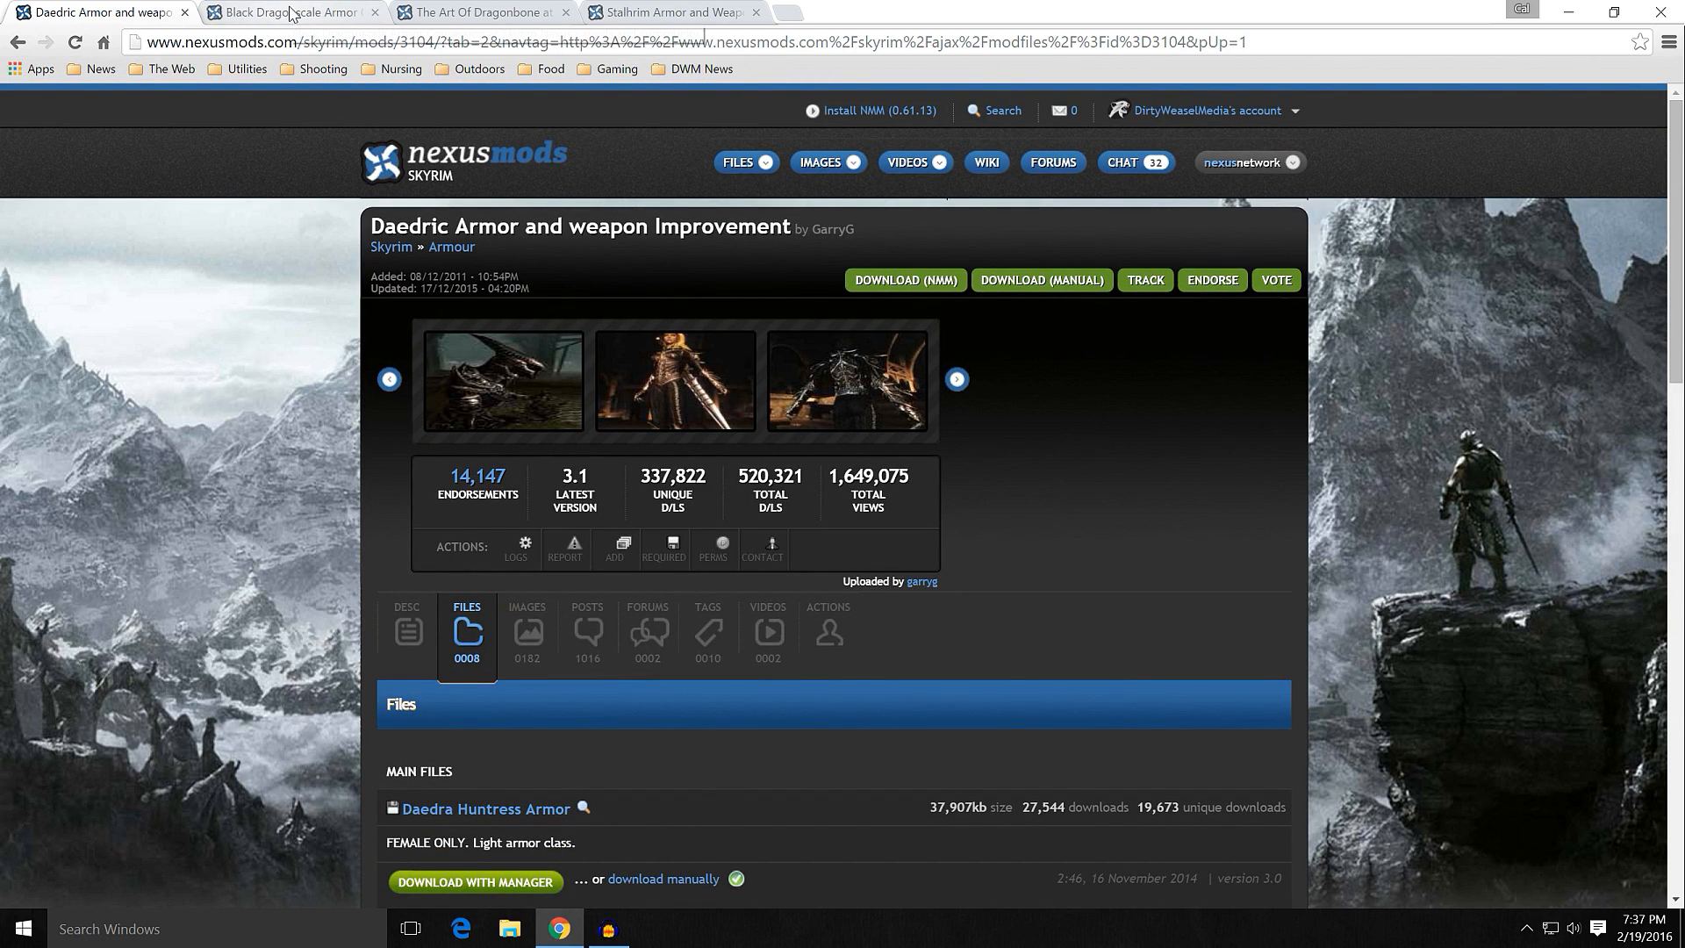
# Step: Look over the Black Dragonscale Armor Conversion page and its first enlarged screenshot
pyautogui.click(291, 13)
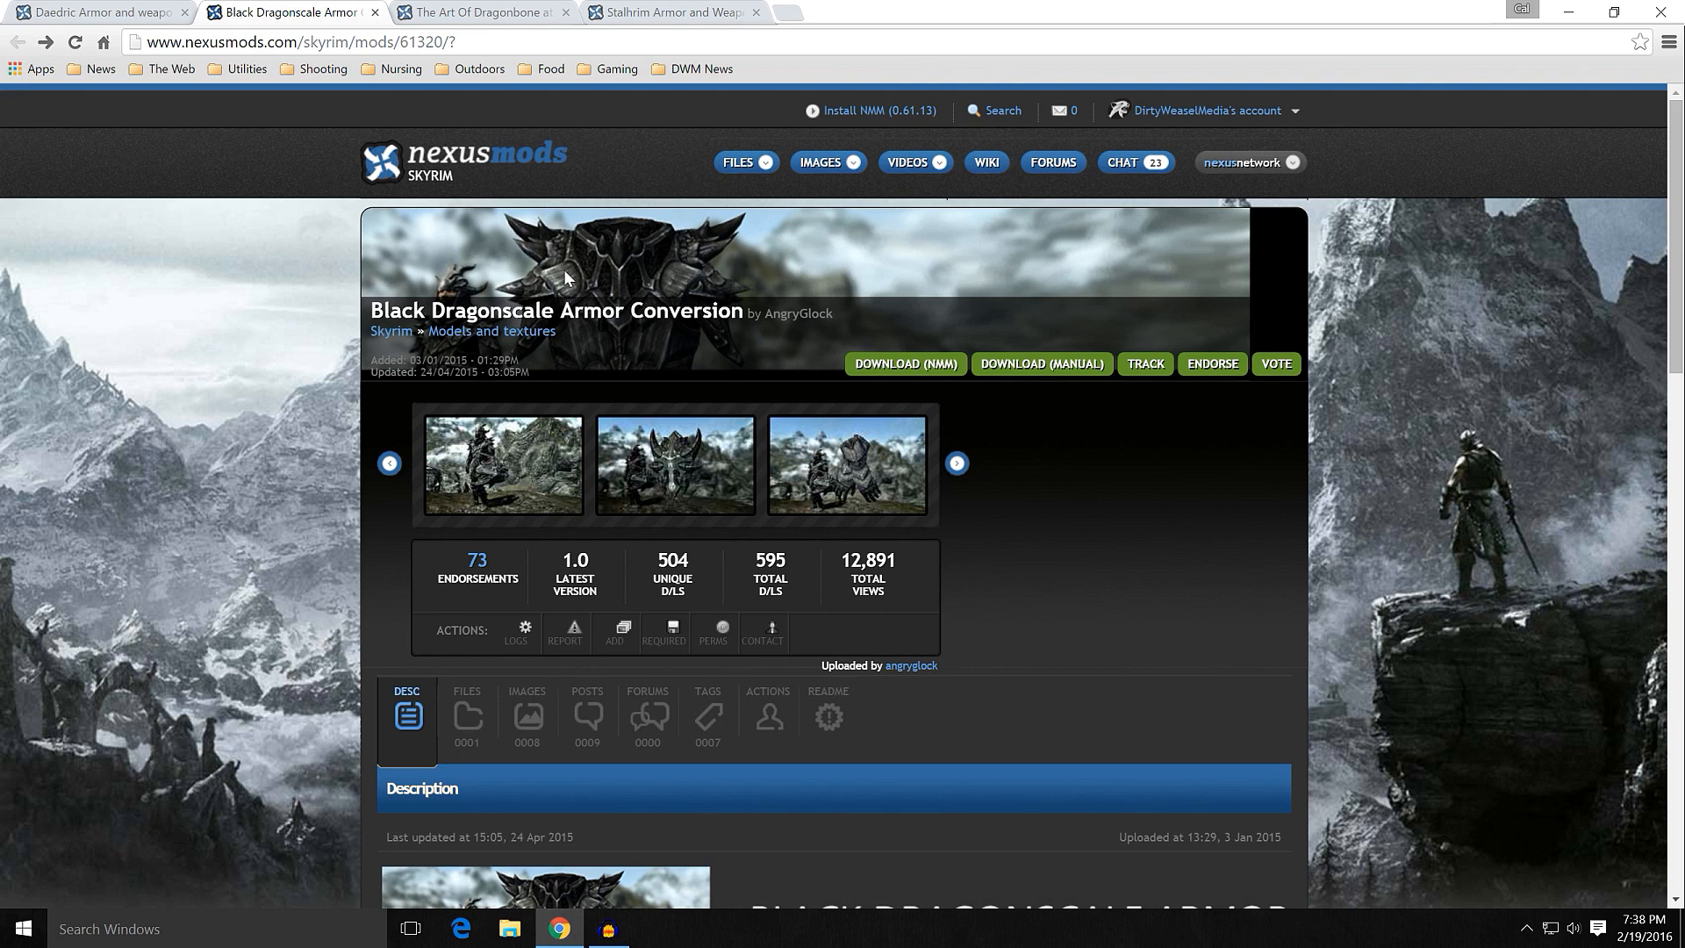
pyautogui.scroll(-2, 369, 460)
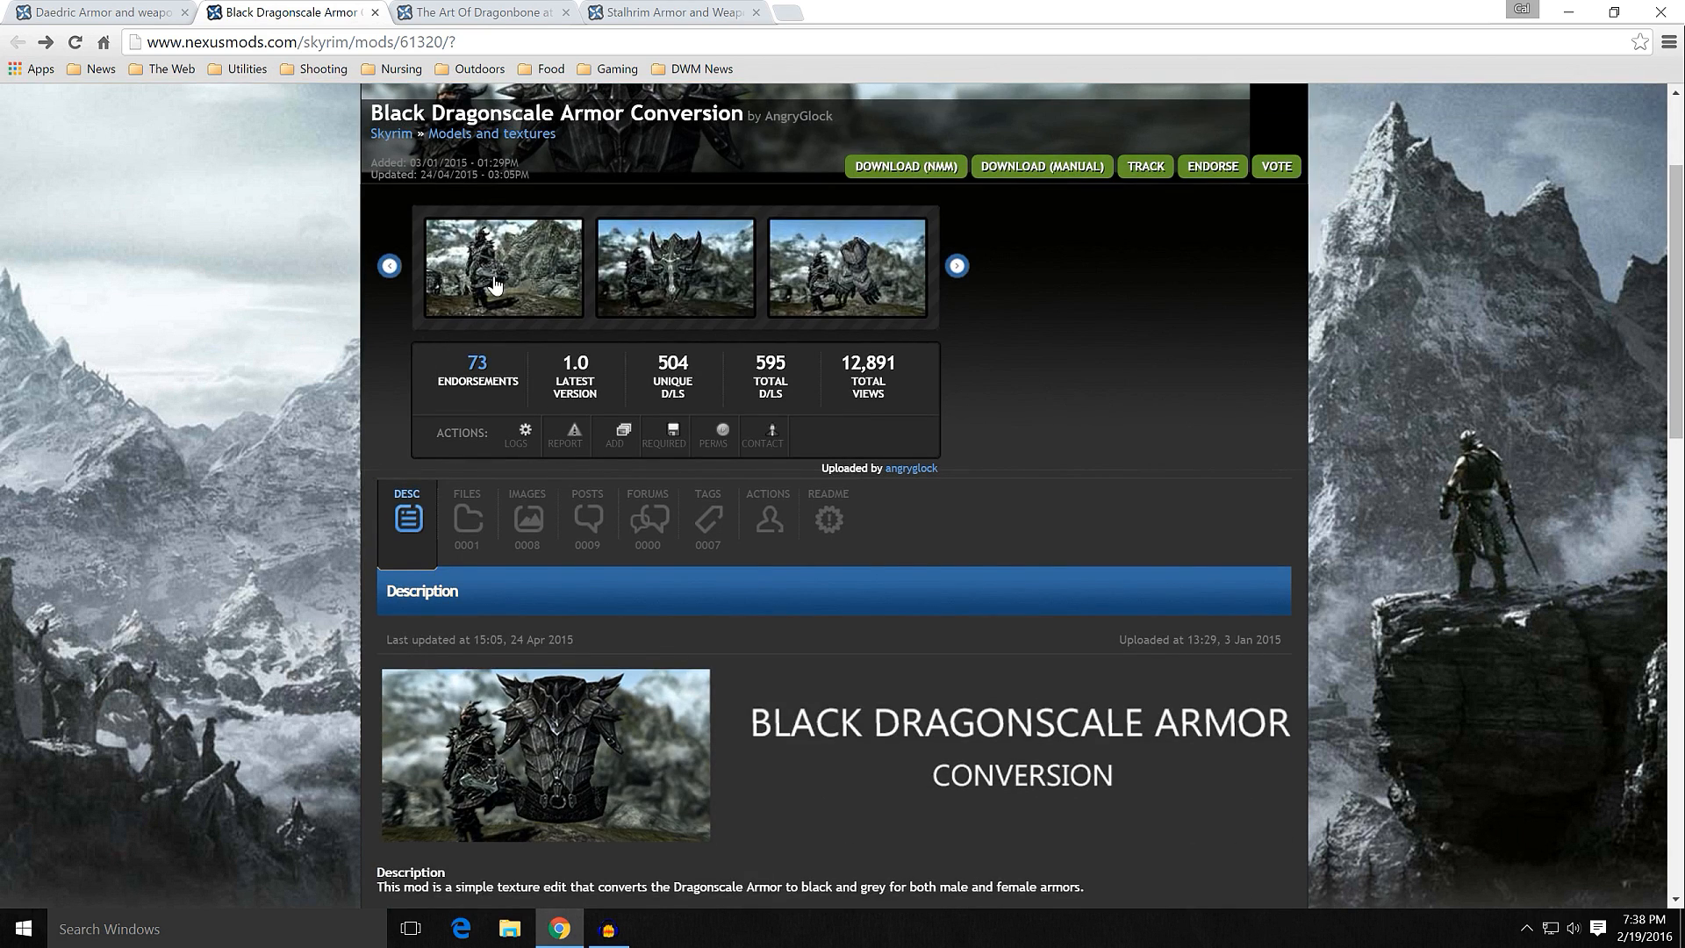
pyautogui.moveTo(497, 285)
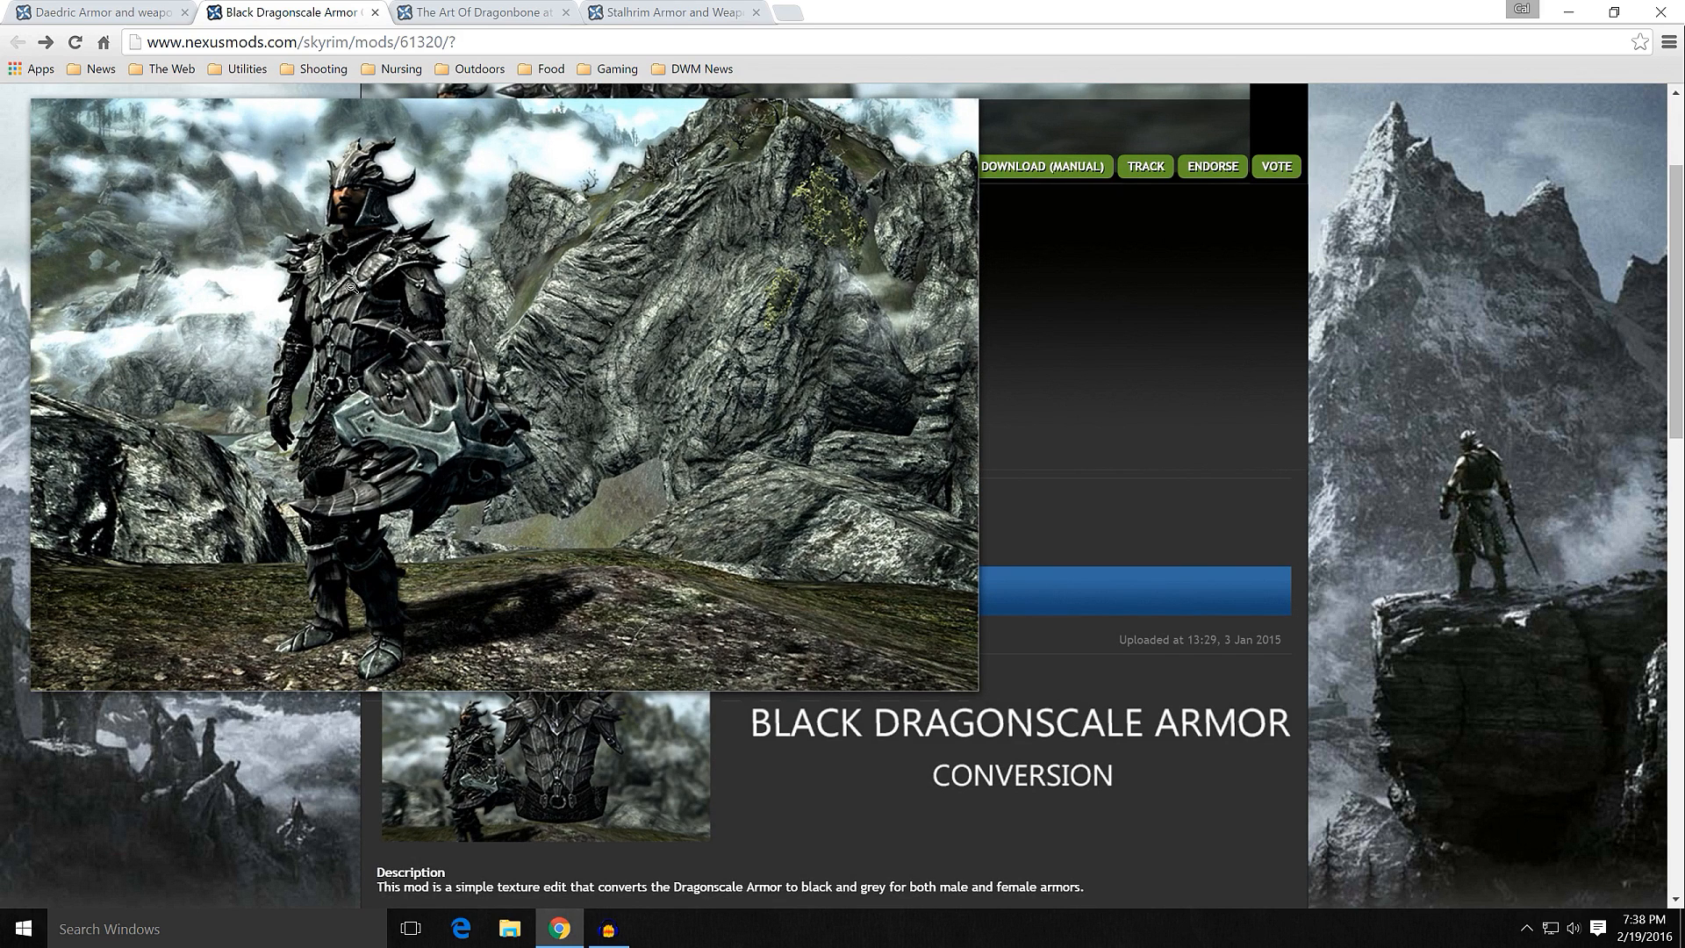
pyautogui.click(347, 421)
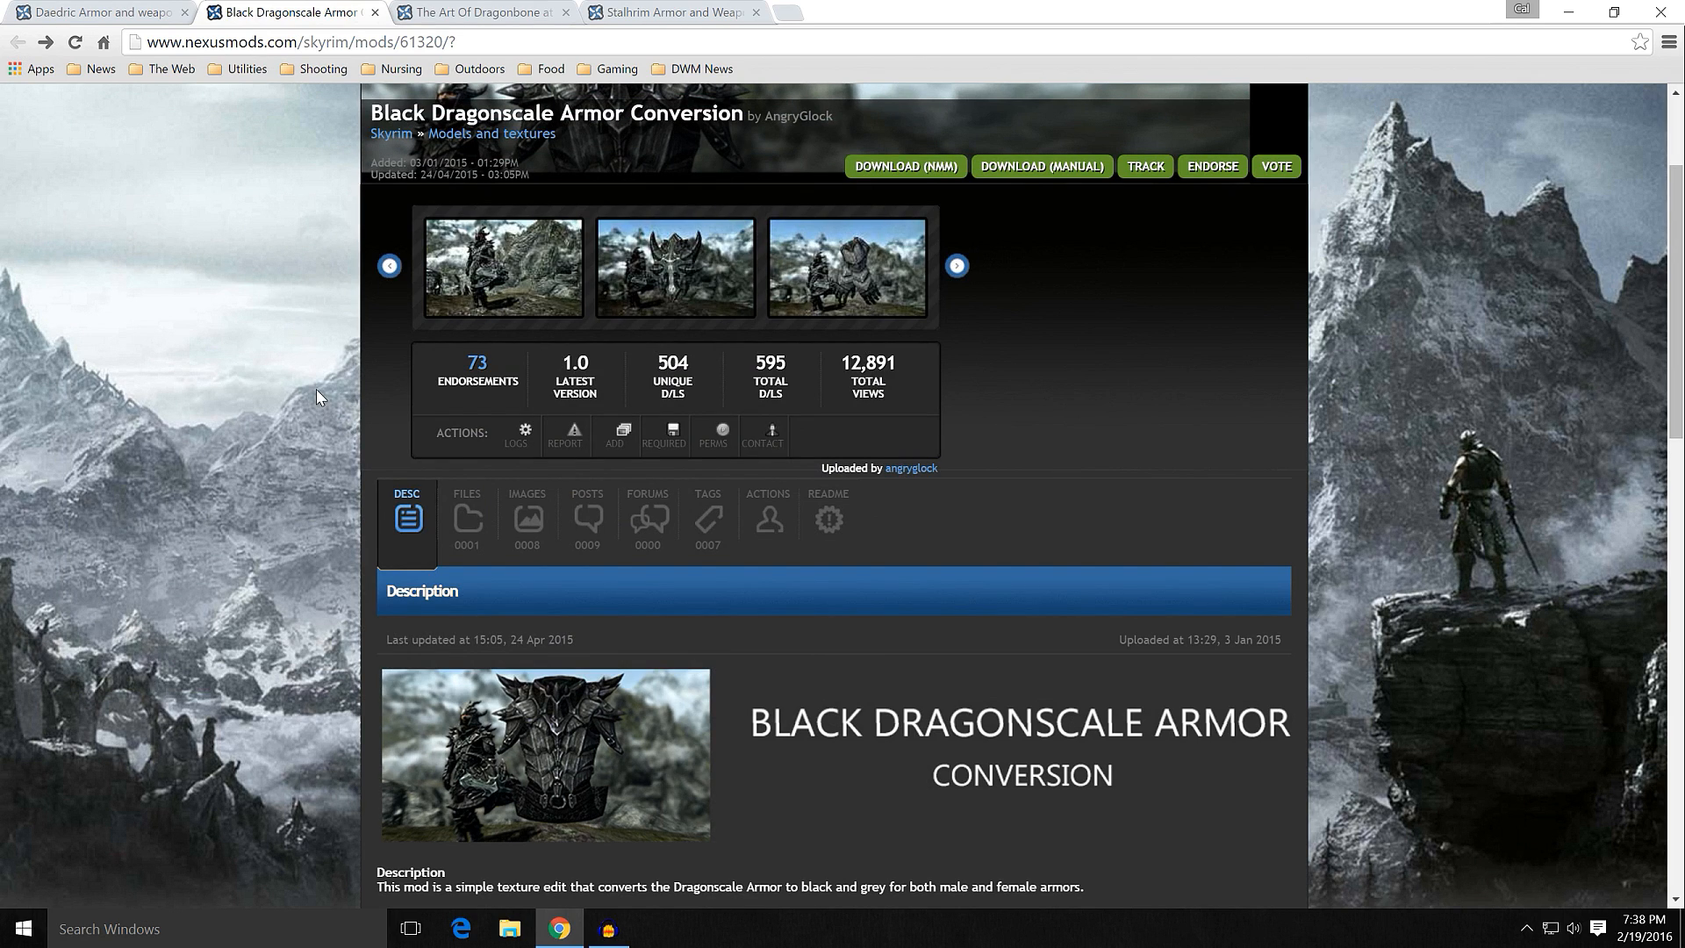
# Step: Review the downloadable main file of Black Dragonscale Armor Conversion
pyautogui.scroll(-1, 316, 388)
pyautogui.scroll(3, 316, 387)
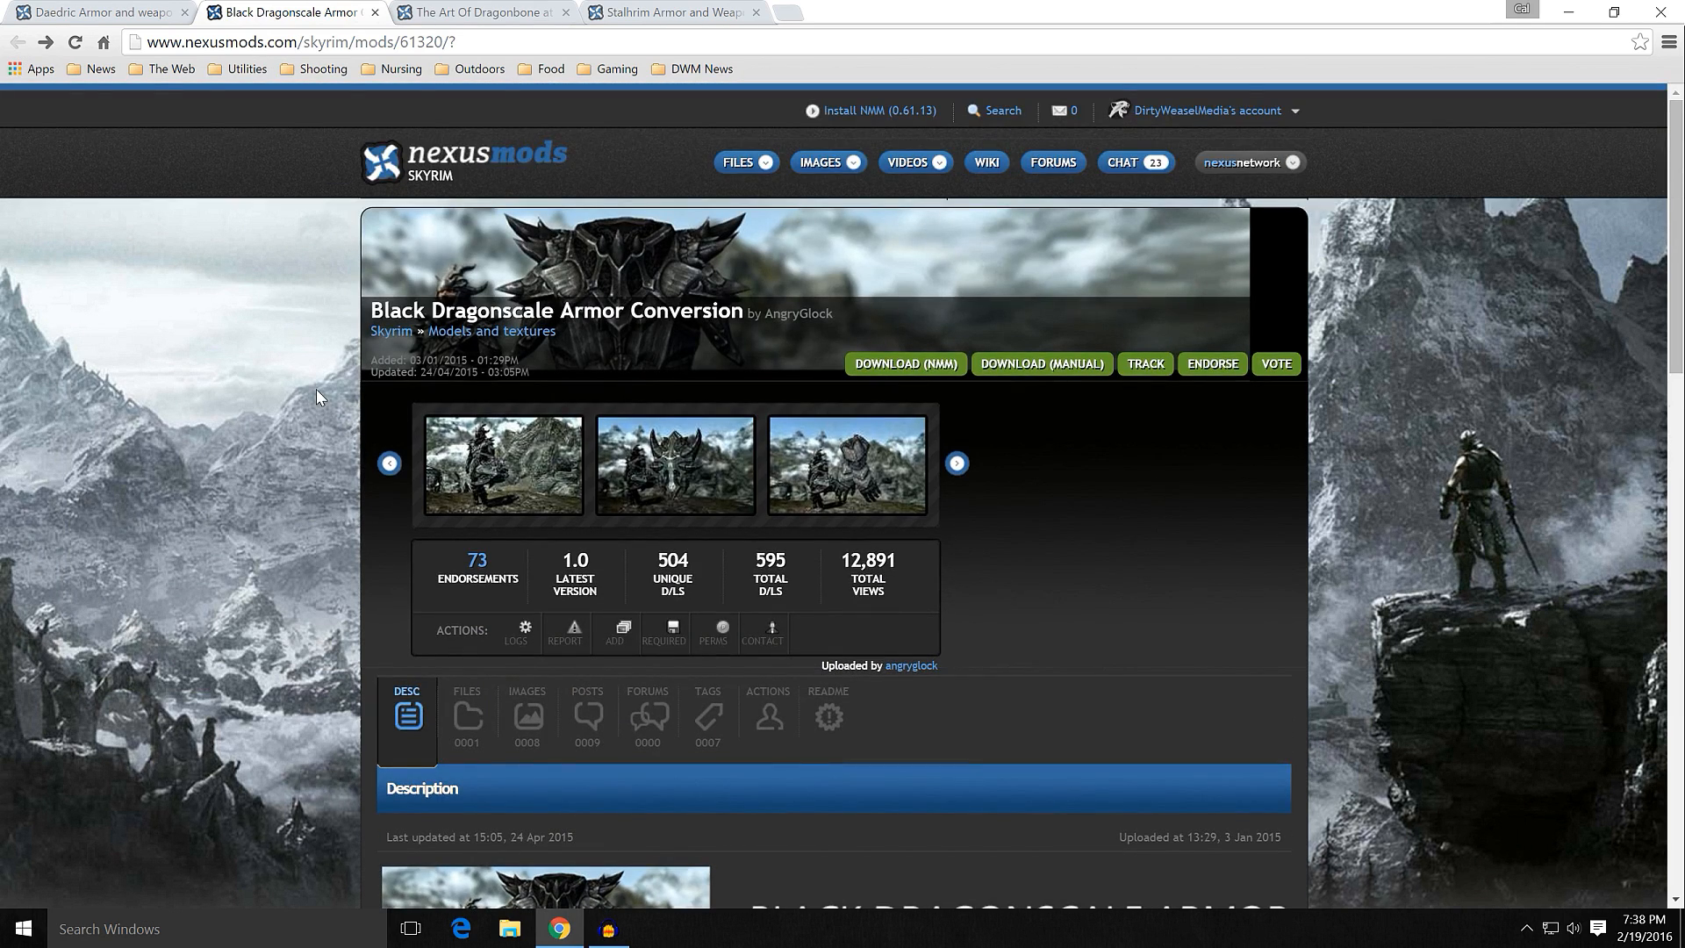
pyautogui.click(450, 709)
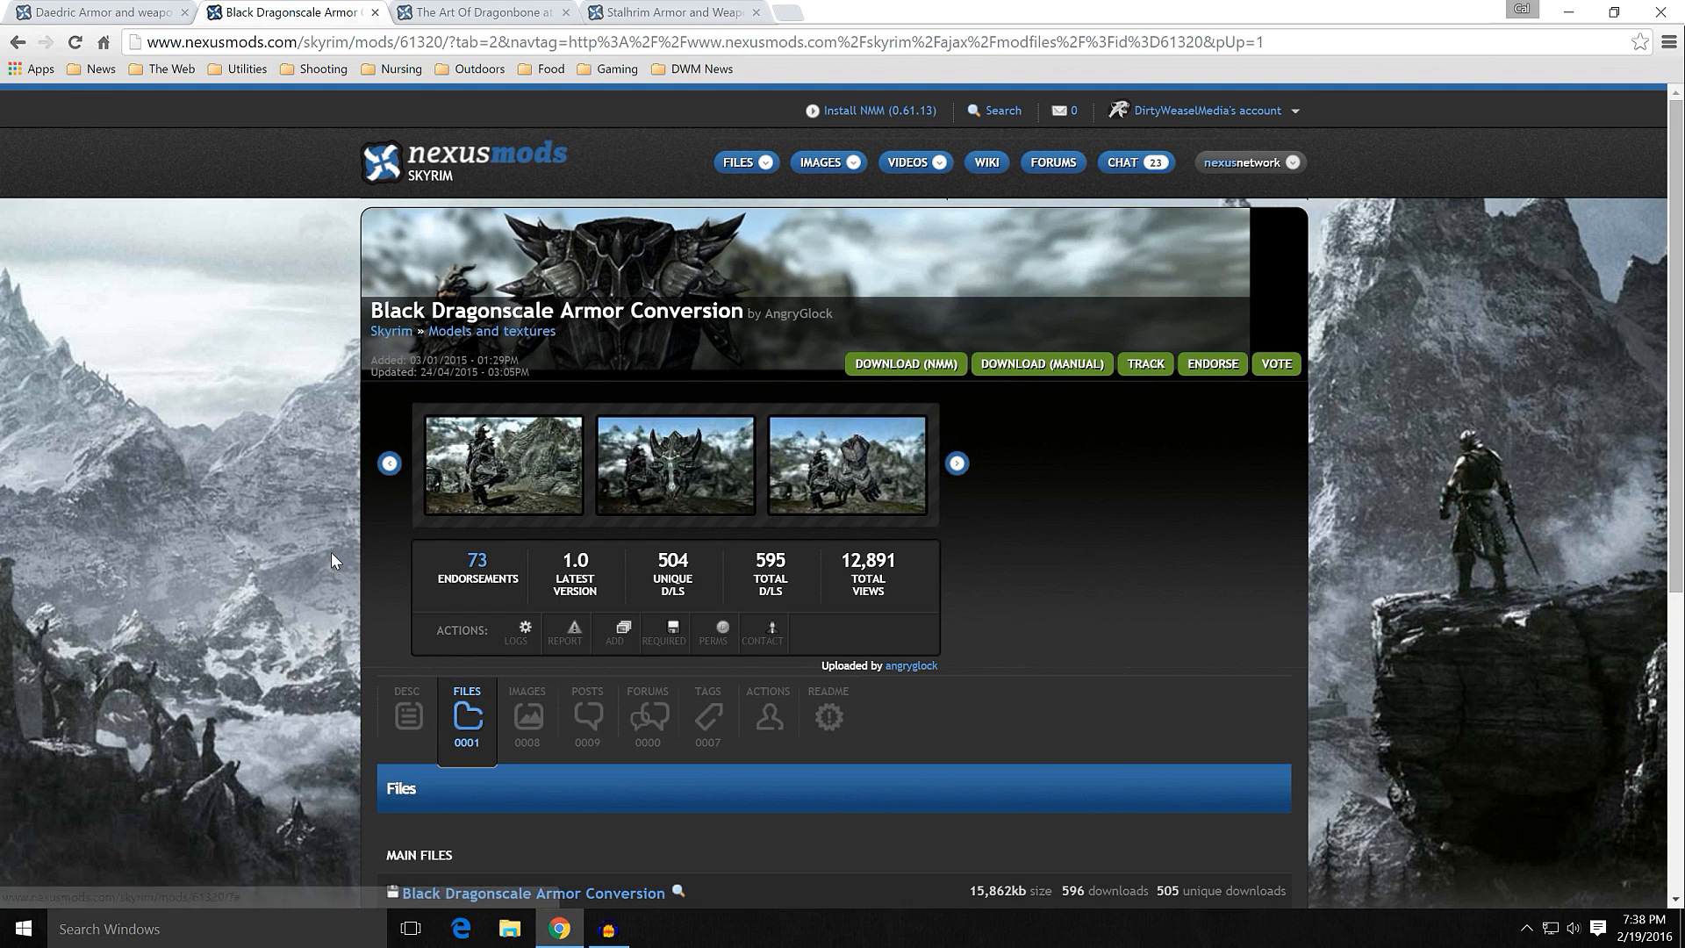
pyautogui.scroll(-5, 341, 531)
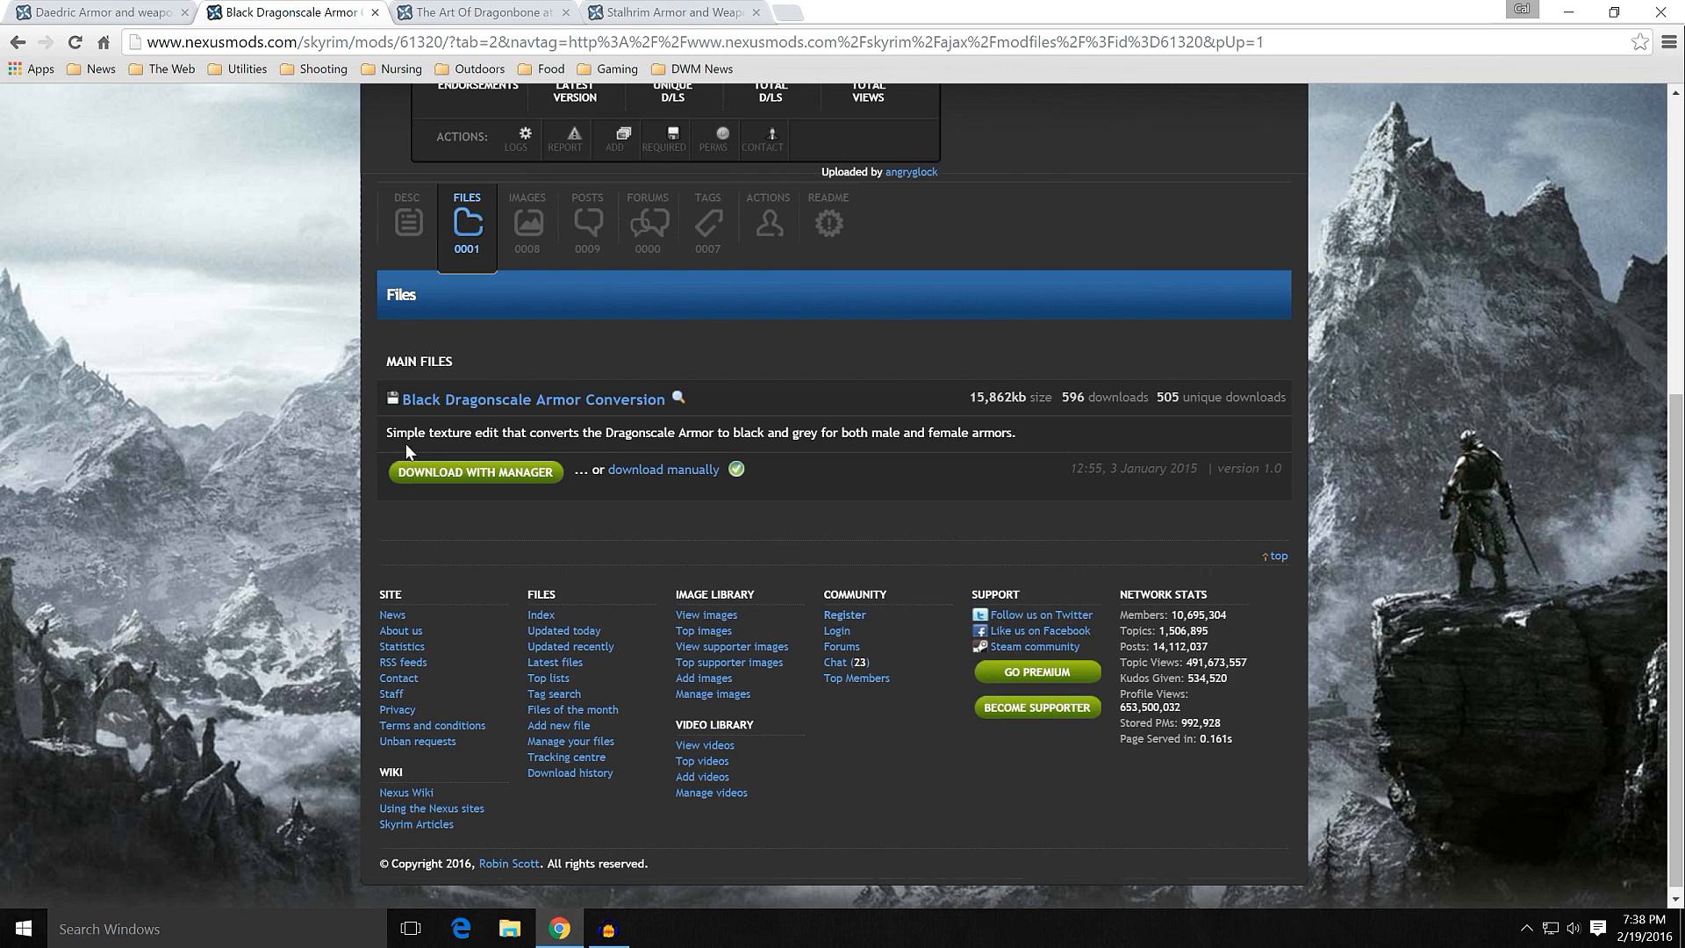
pyautogui.scroll(2, 331, 460)
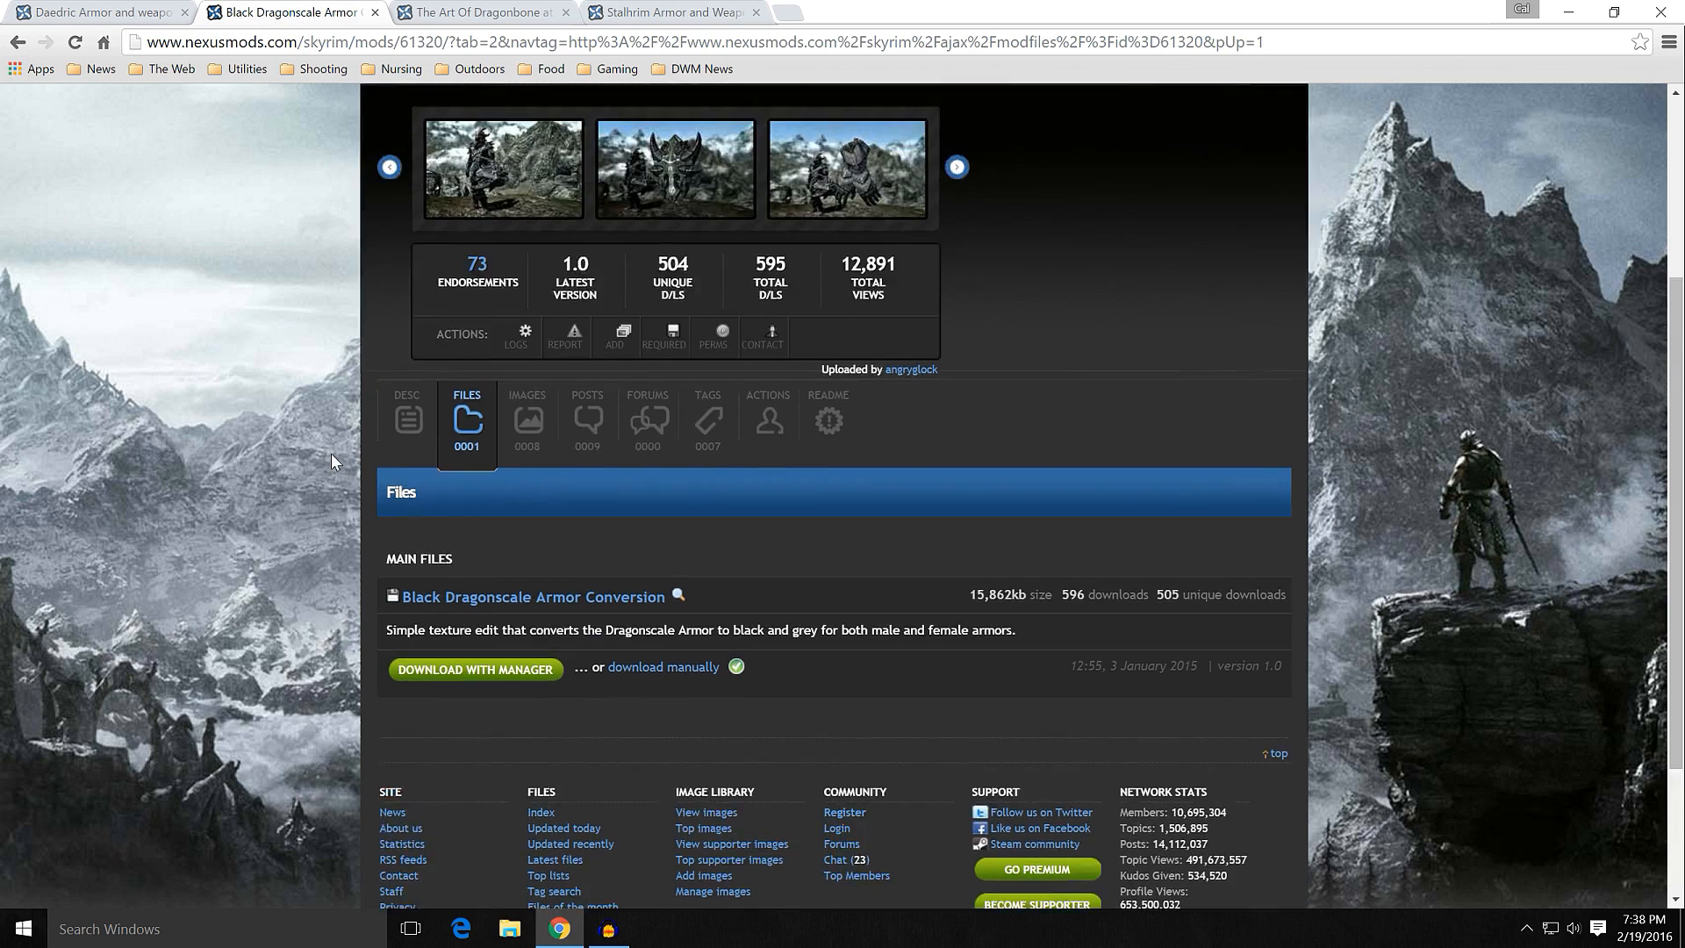
pyautogui.scroll(1, 331, 460)
pyautogui.scroll(-2, 338, 593)
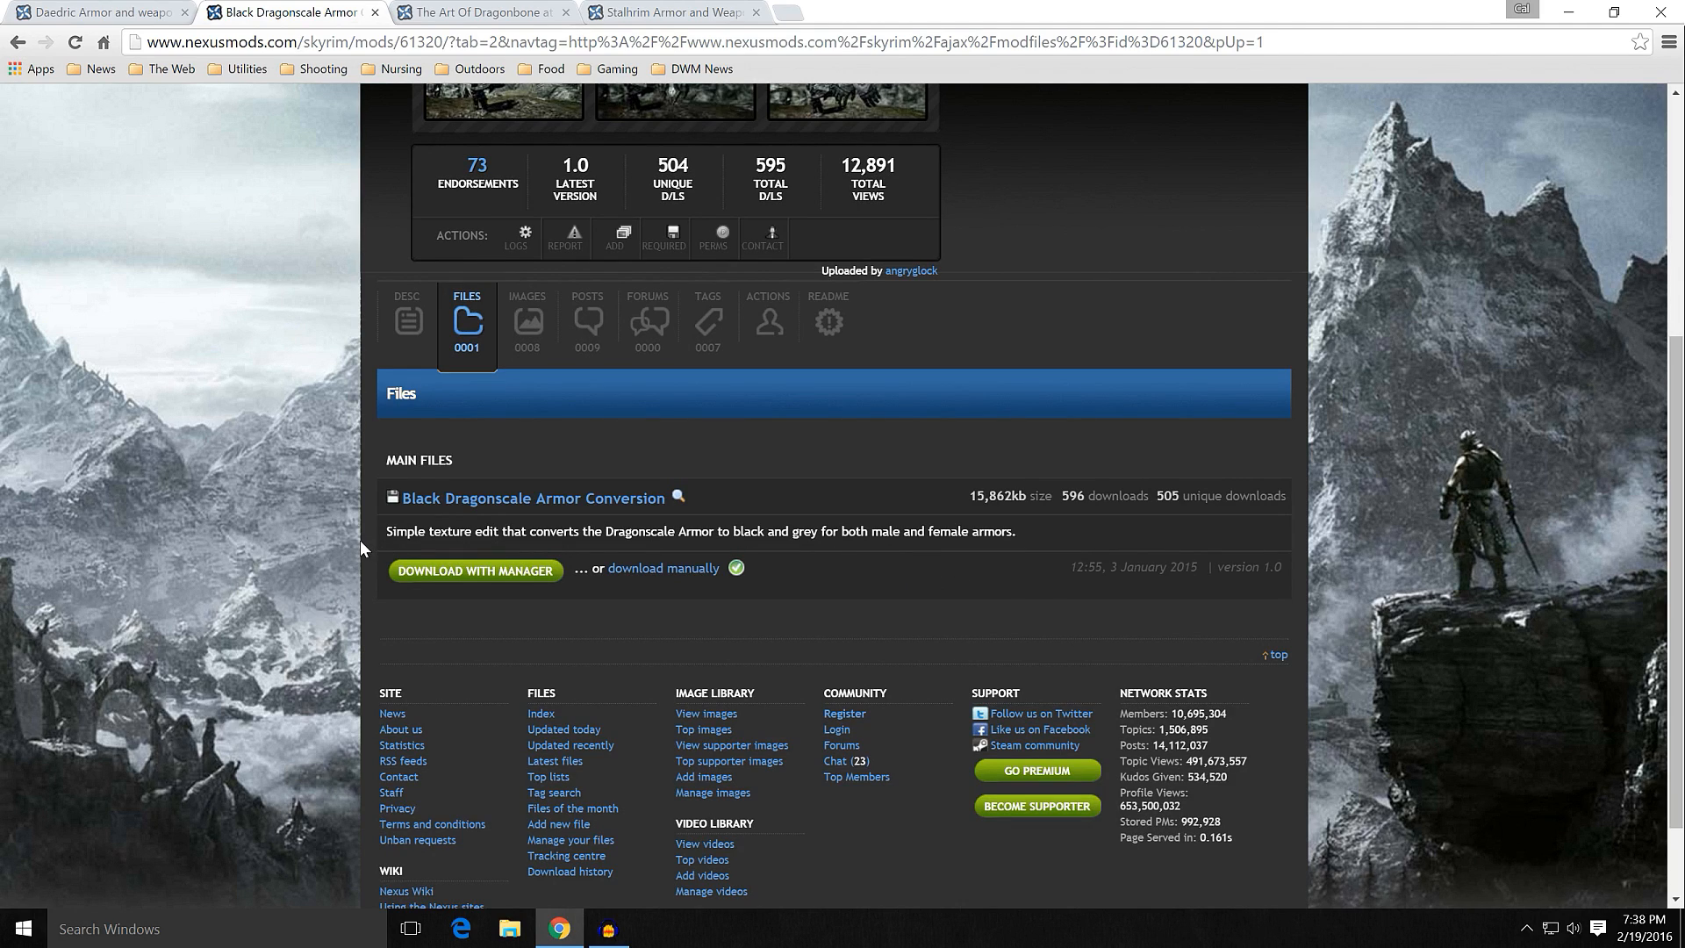
pyautogui.scroll(3, 343, 548)
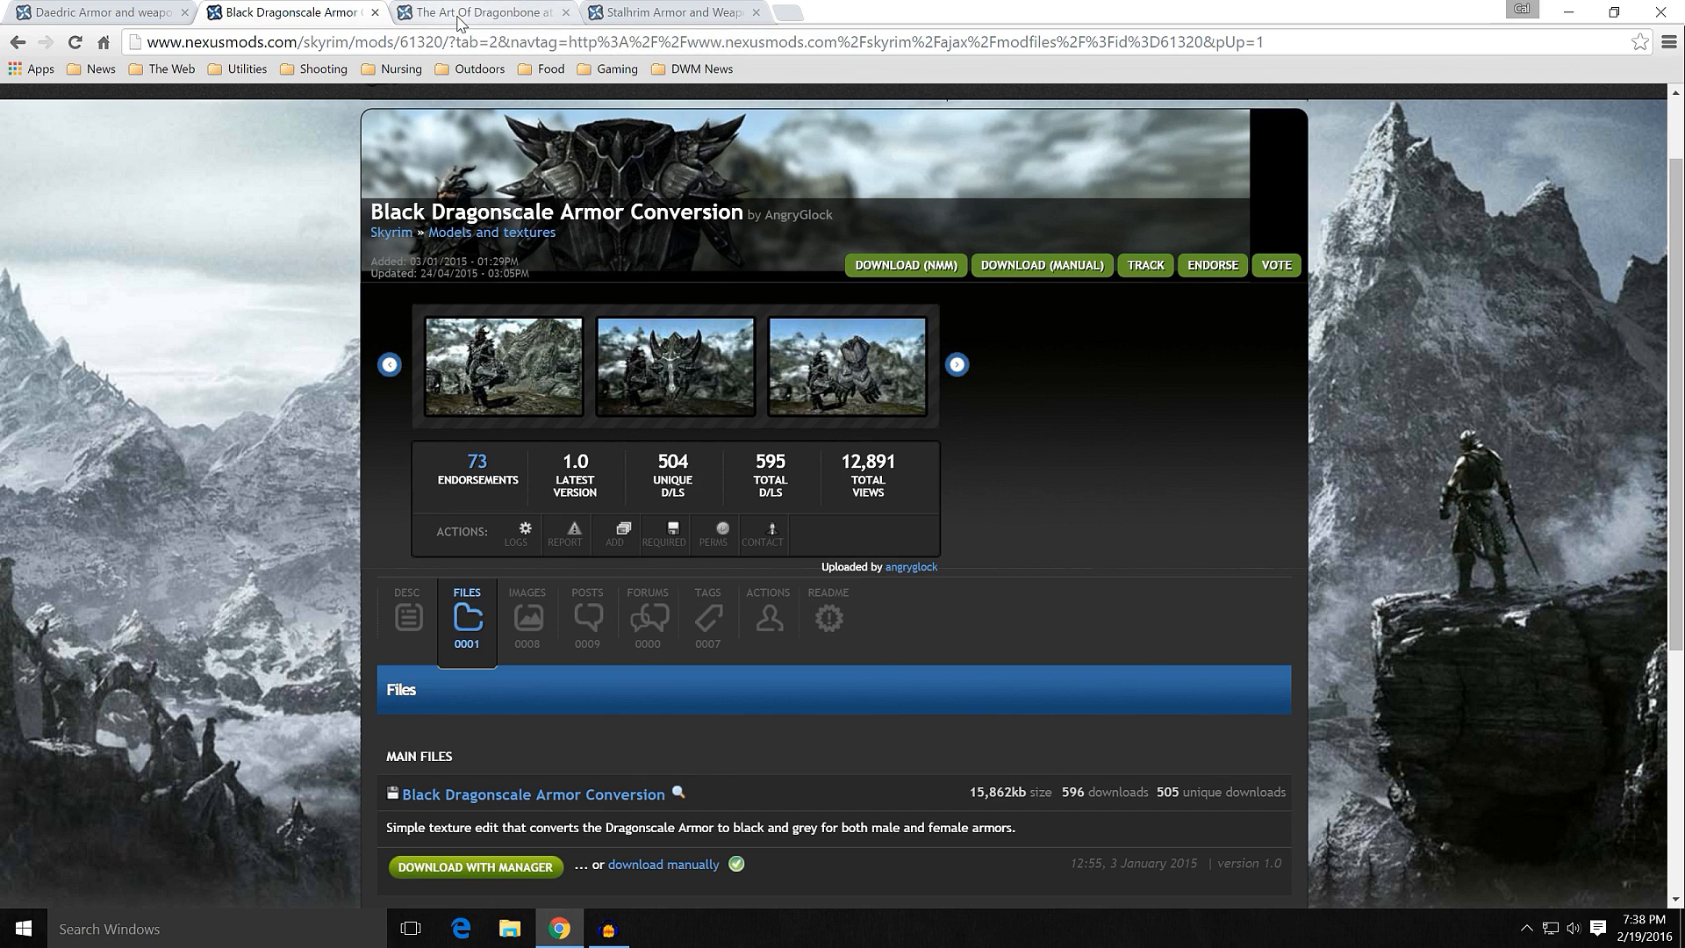
# Step: Switch to The Art Of Dragonbone page and view its first screenshot enlarged, comparing the retextured sword with the vanilla one
pyautogui.click(478, 13)
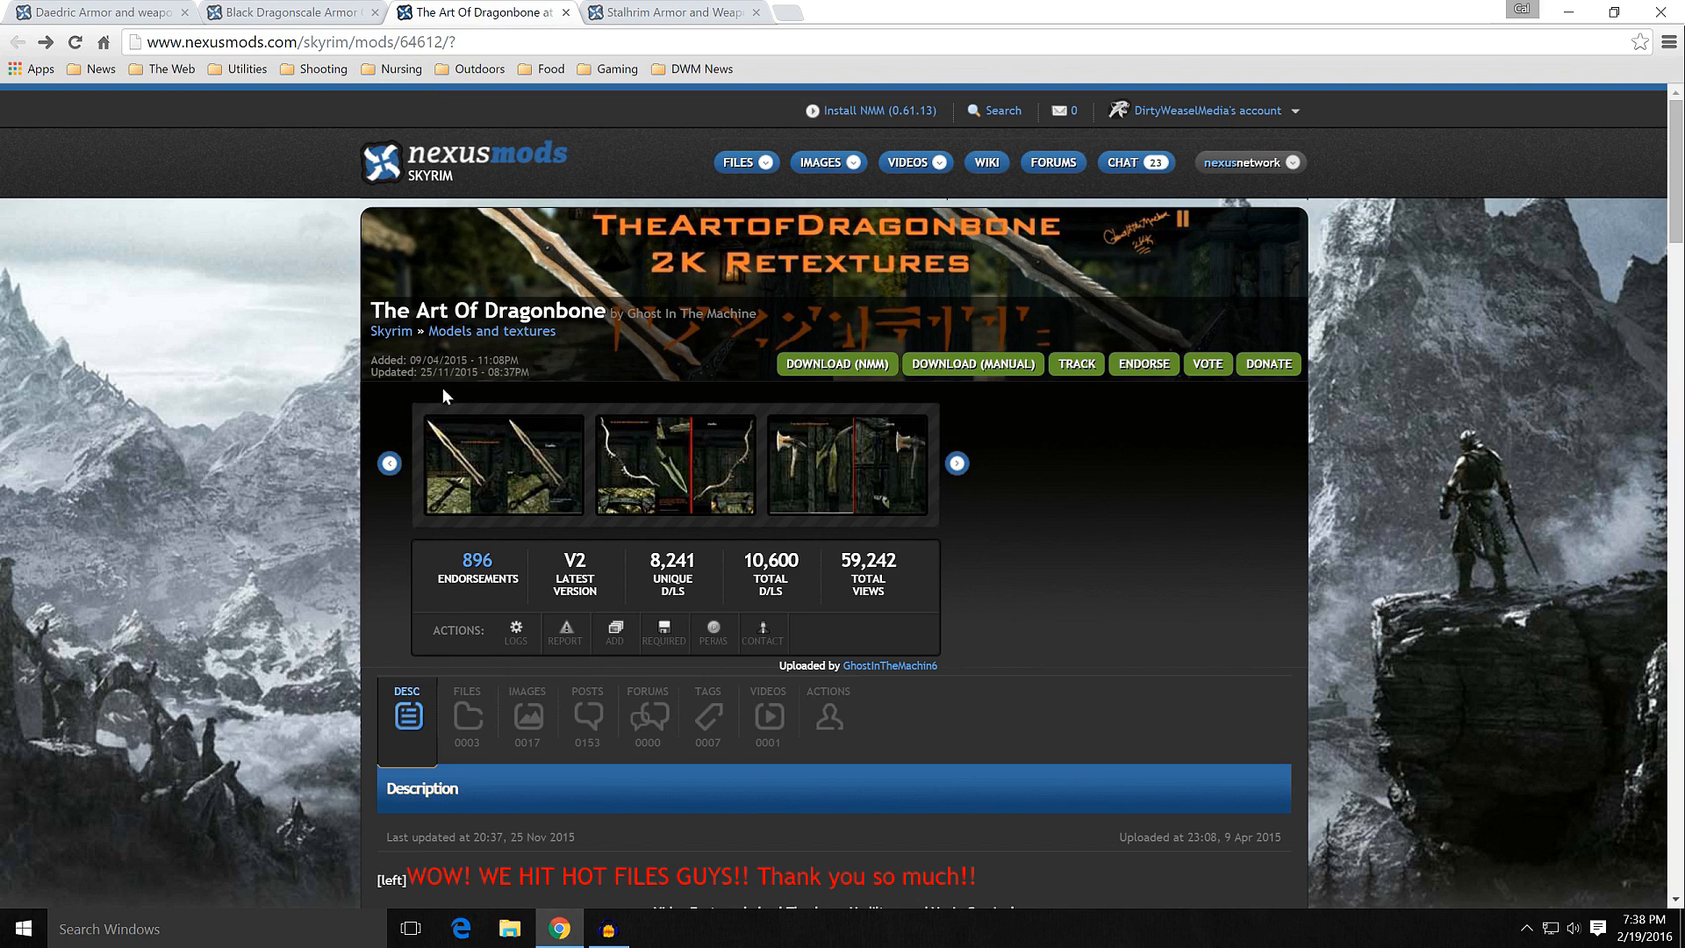
pyautogui.scroll(-2, 347, 460)
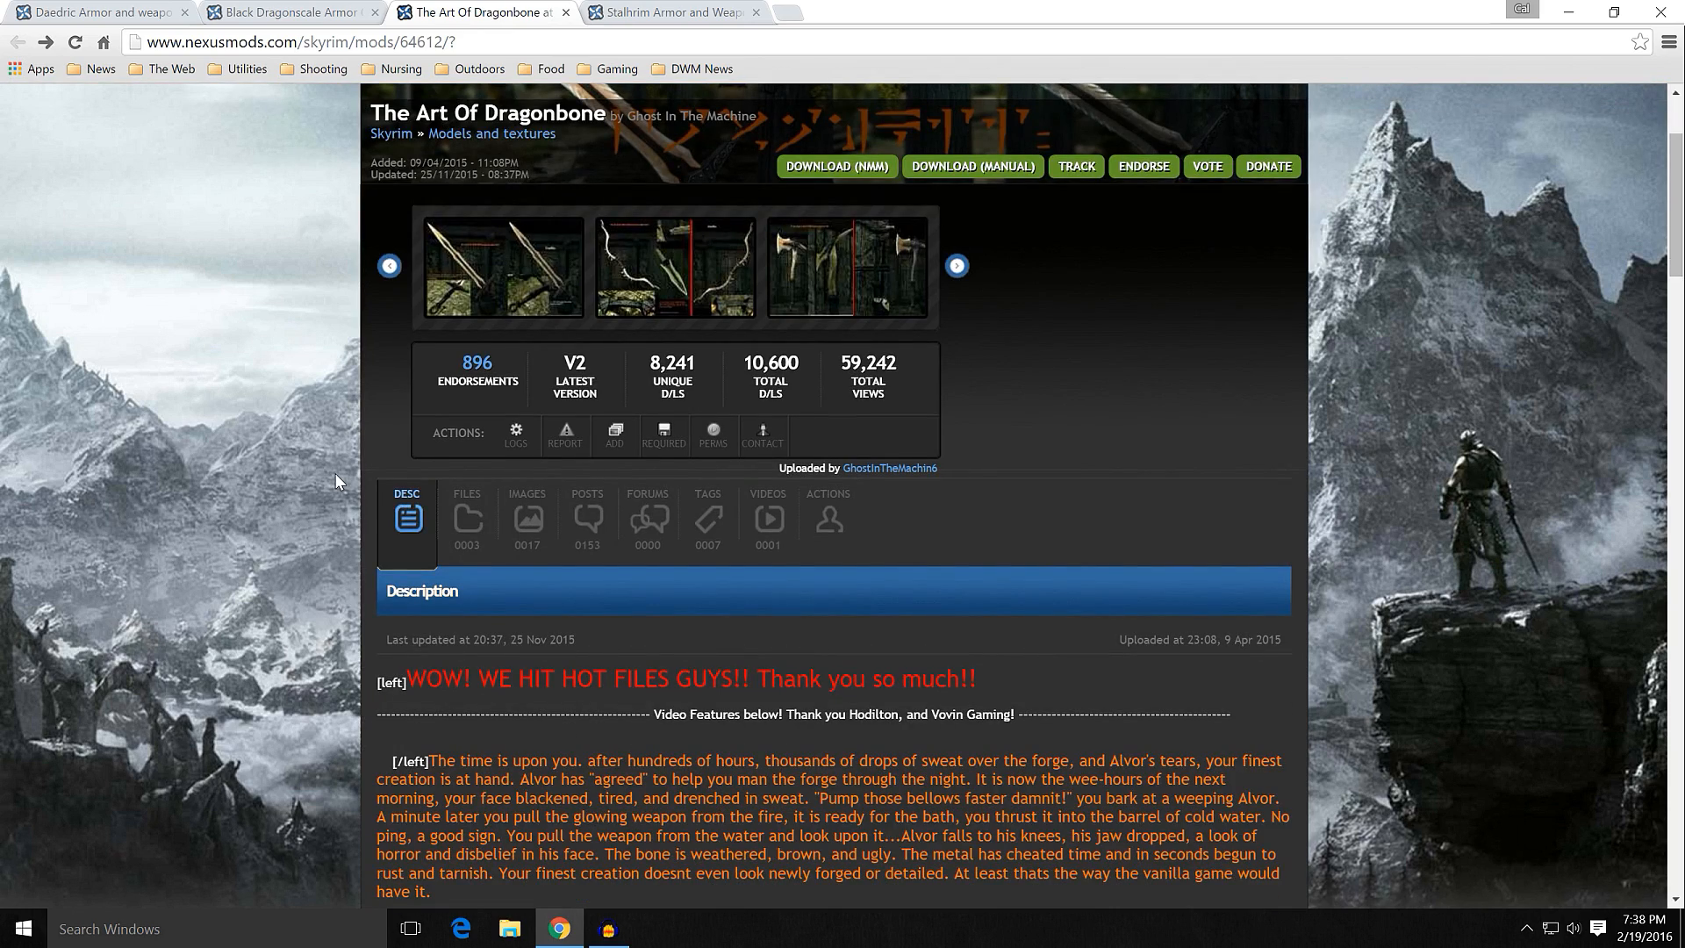
pyautogui.click(472, 299)
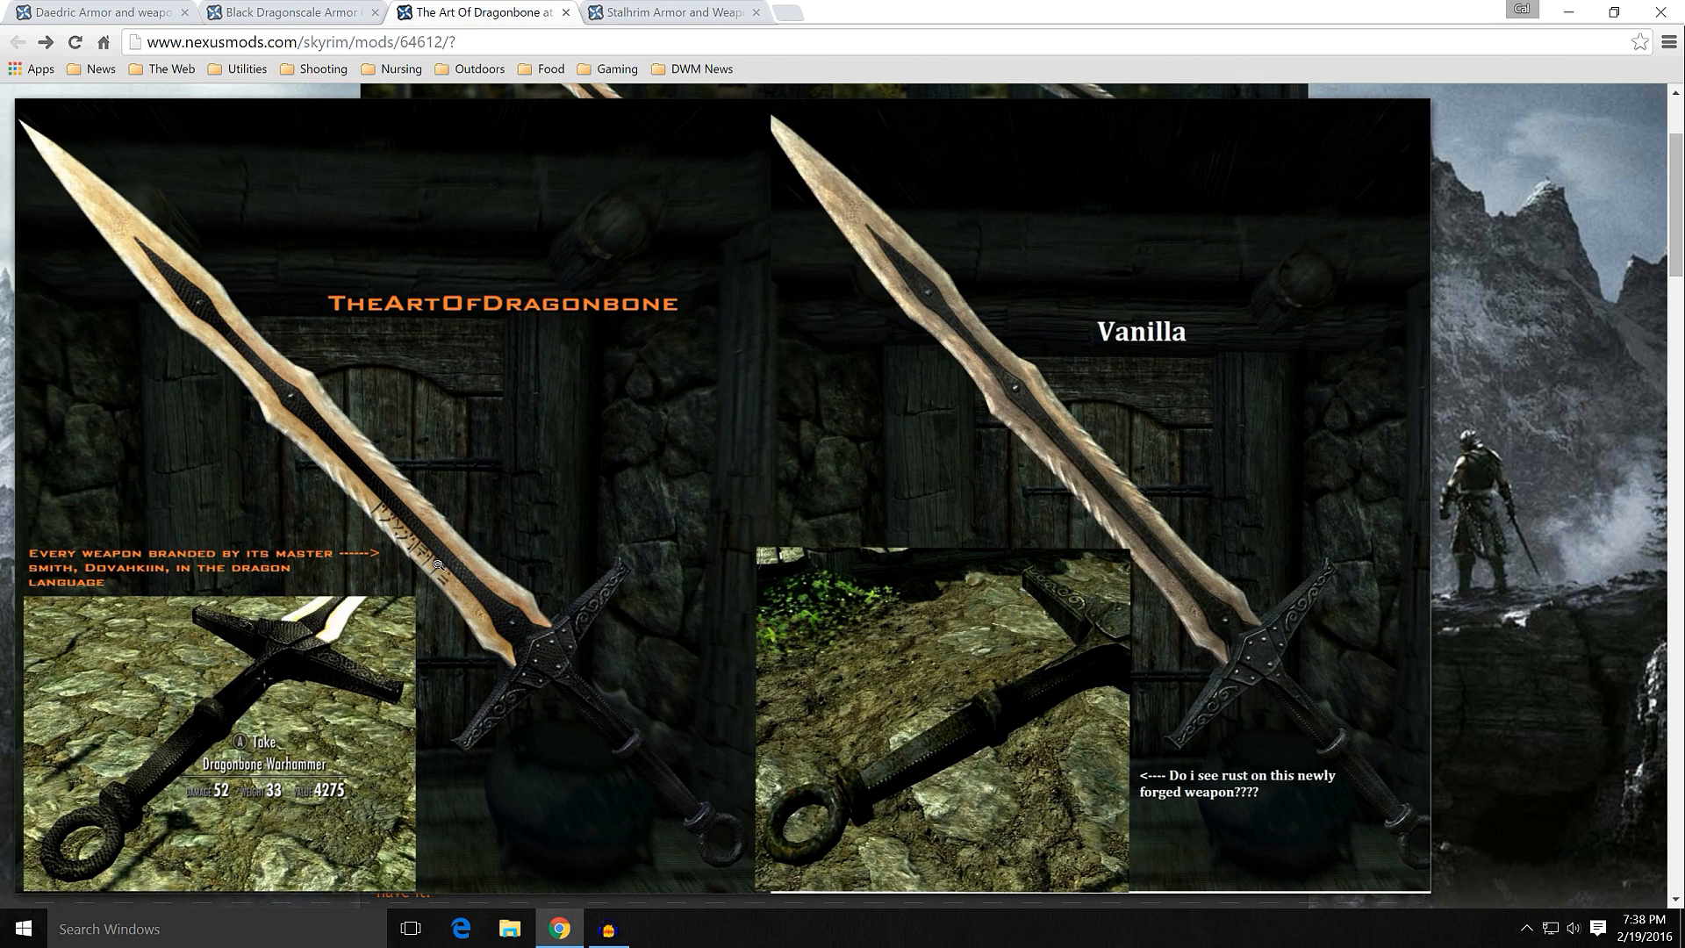
pyautogui.click(500, 506)
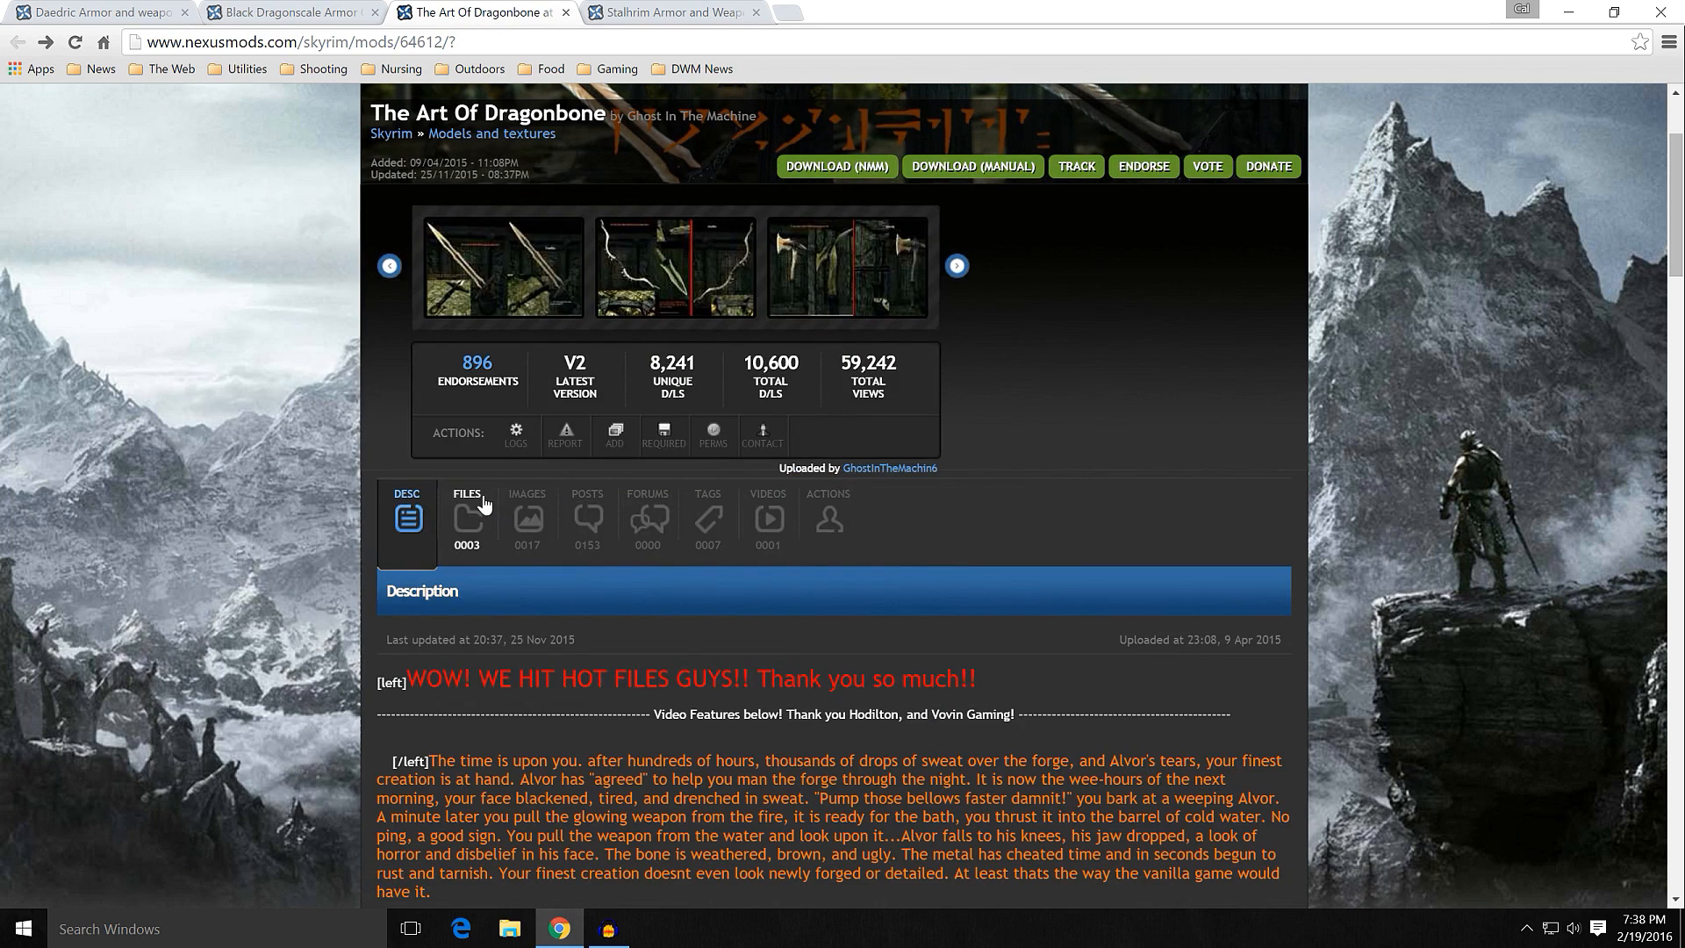
# Step: Review the main and optional files of The Art Of Dragonbone, including the 2K overhaul and the 1K and 2K shield retextures
pyautogui.scroll(-2, 338, 502)
pyautogui.scroll(2, 337, 503)
pyautogui.scroll(-1, 345, 511)
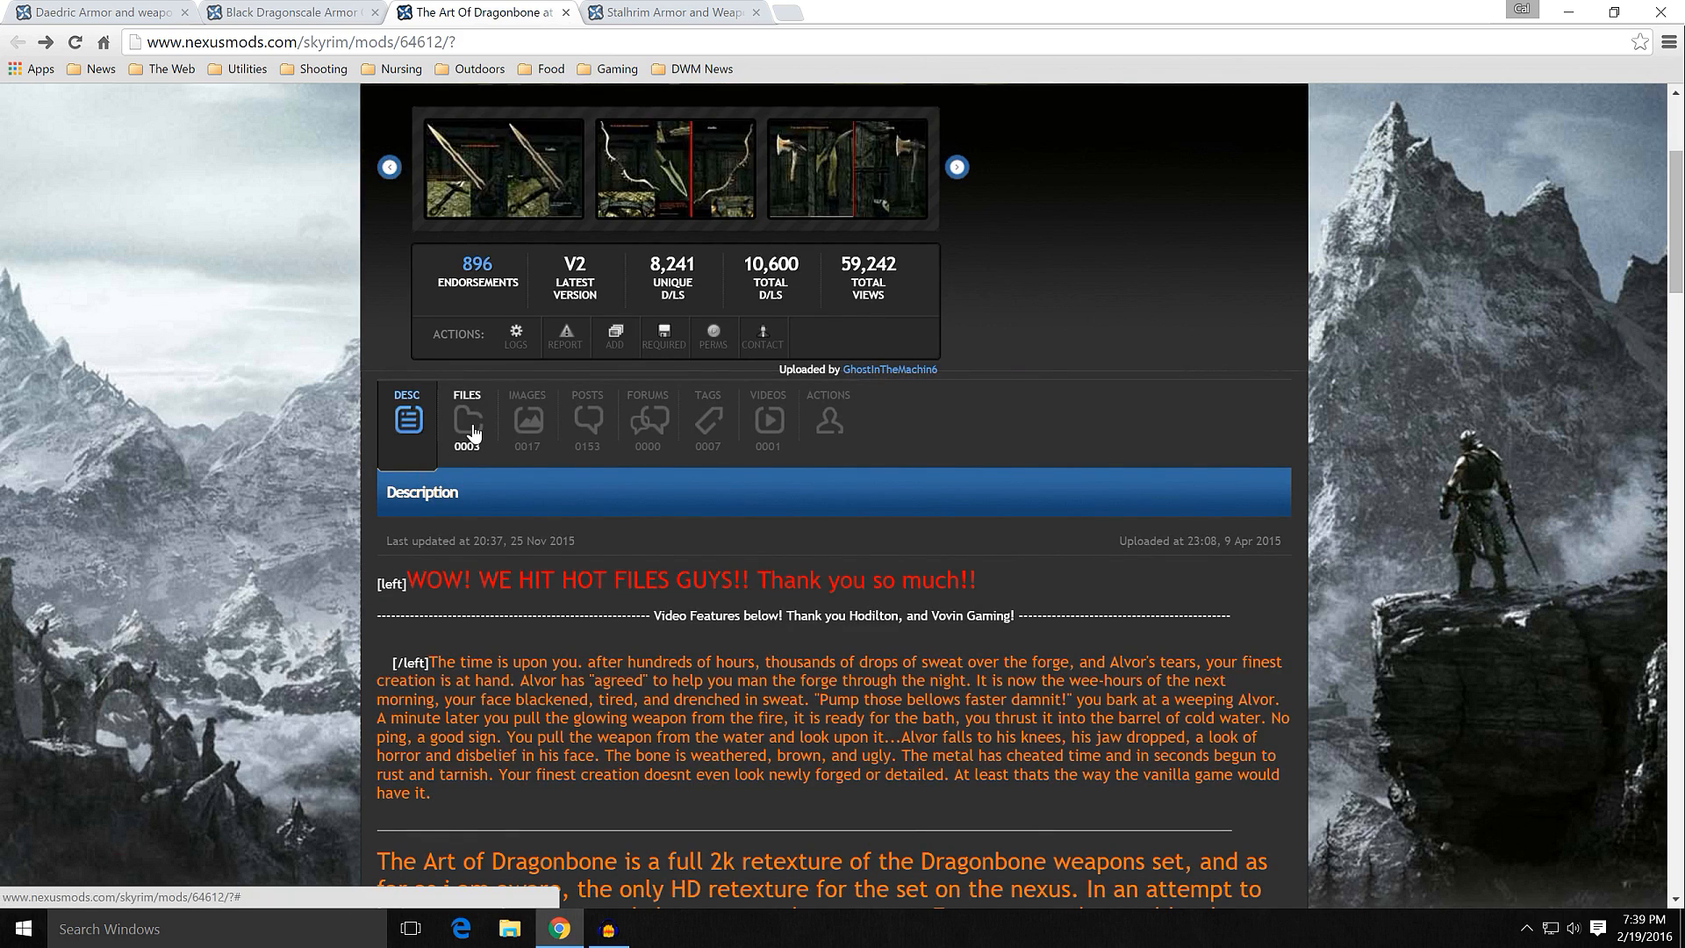
pyautogui.click(470, 425)
pyautogui.scroll(-4, 365, 430)
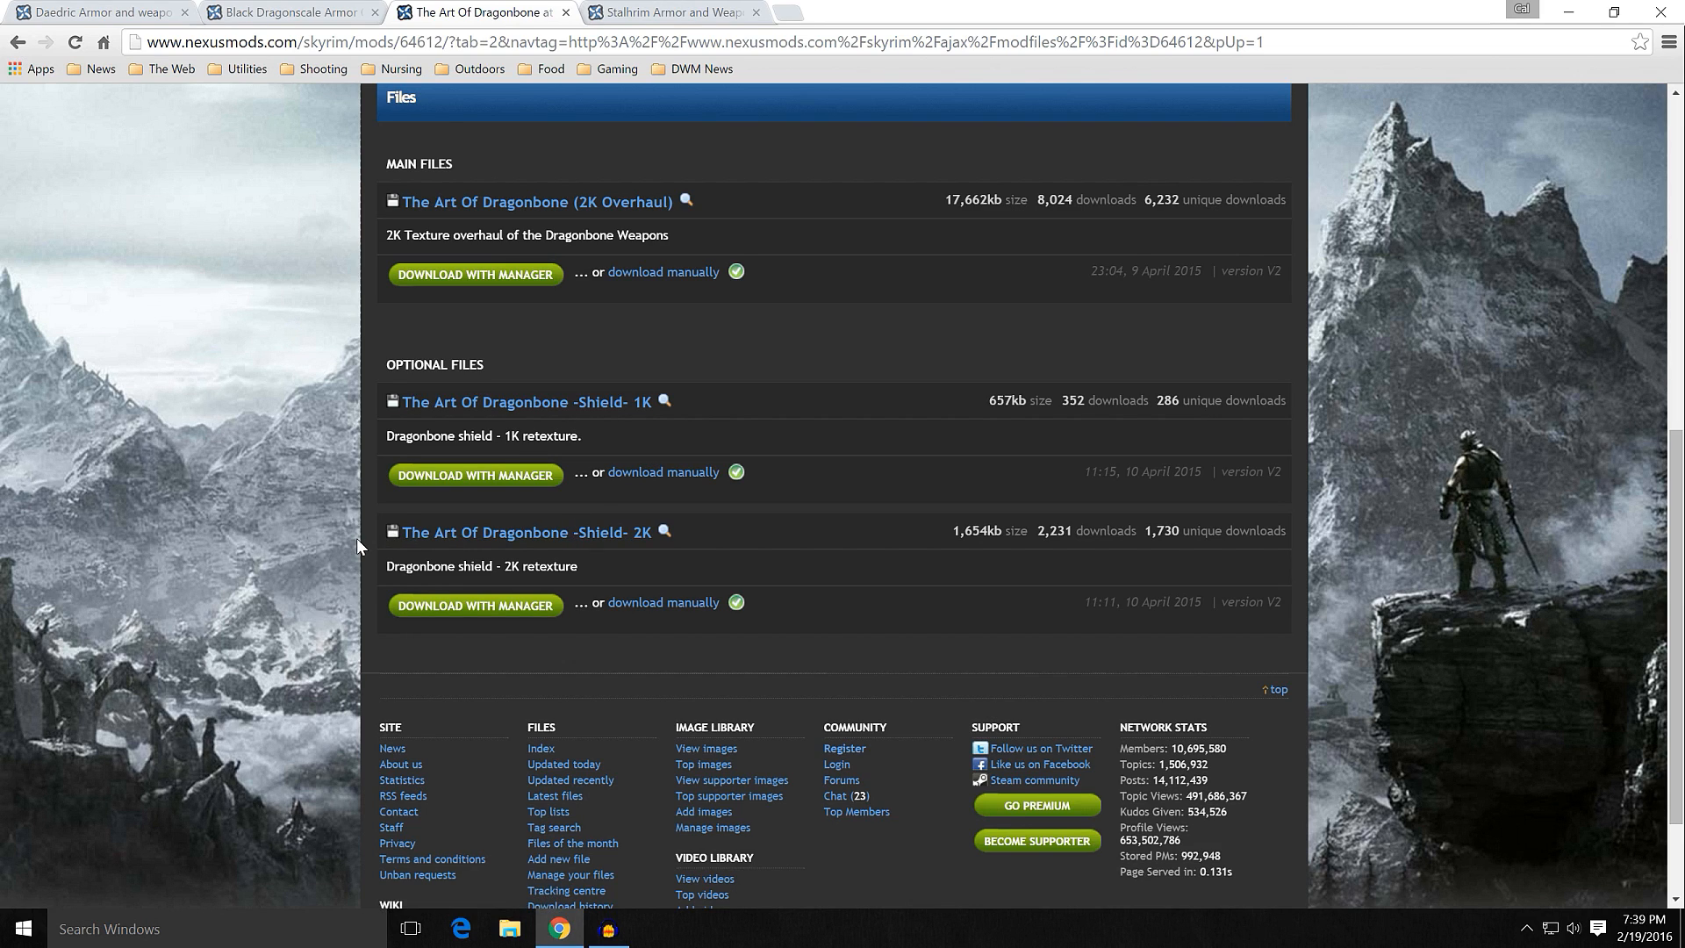
pyautogui.scroll(3, 356, 539)
pyautogui.scroll(4, 354, 445)
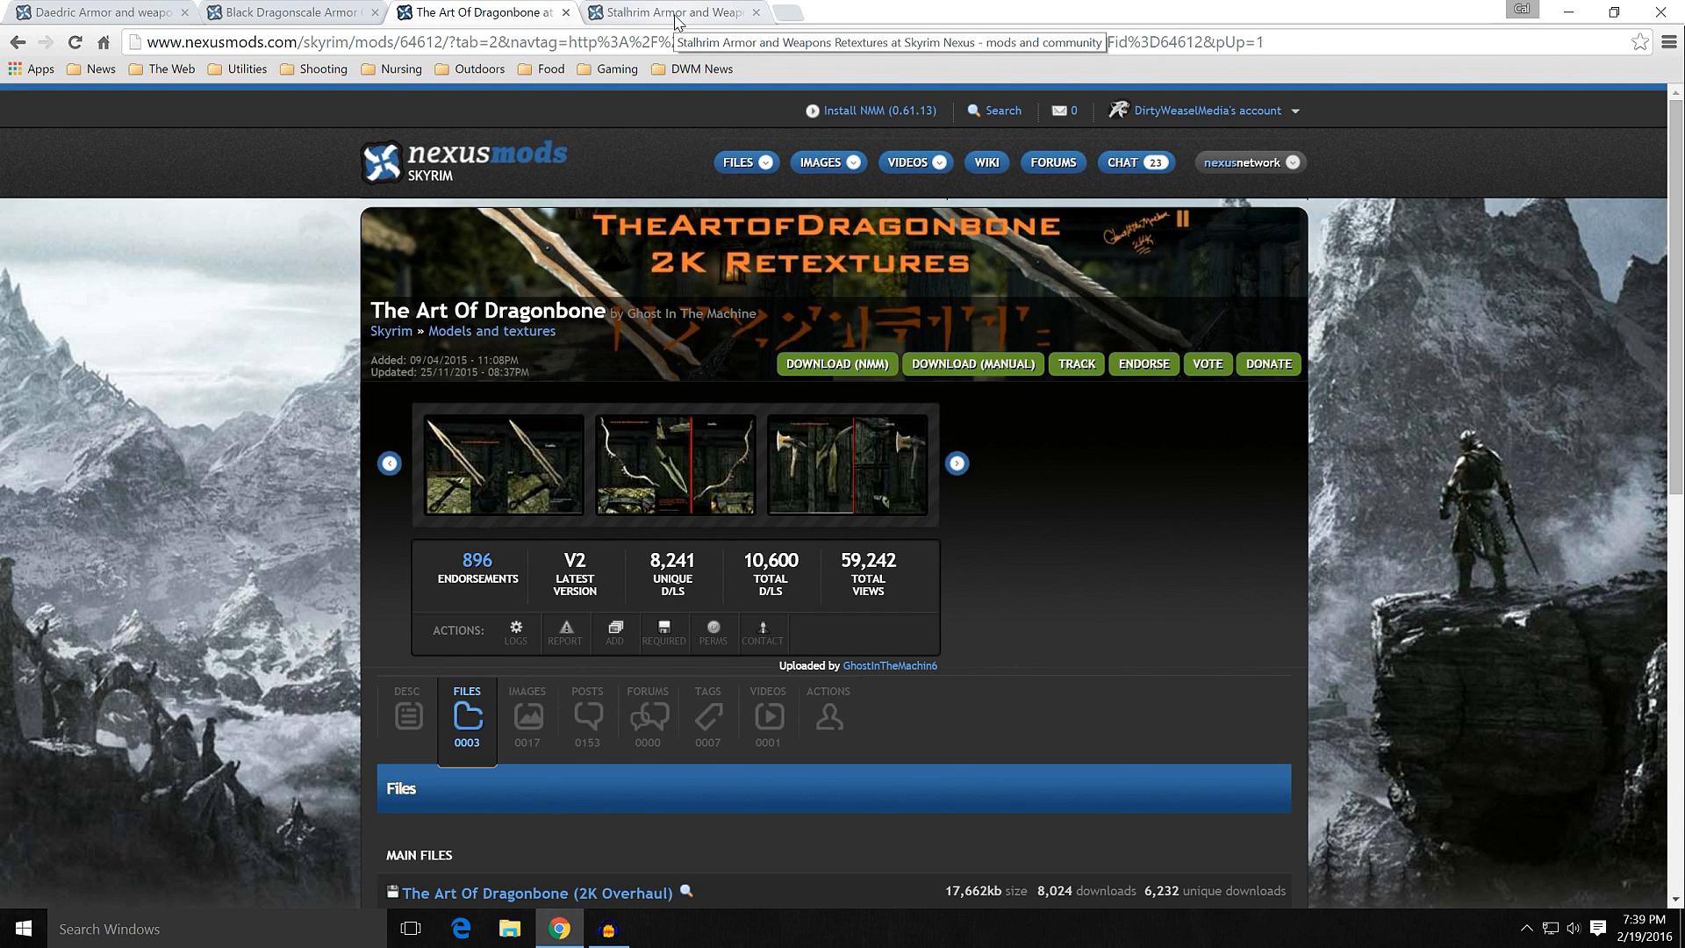
# Step: Switch to the Stalhrim Armor and Weapons Retextures page and view its first screenshot enlarged
pyautogui.click(676, 21)
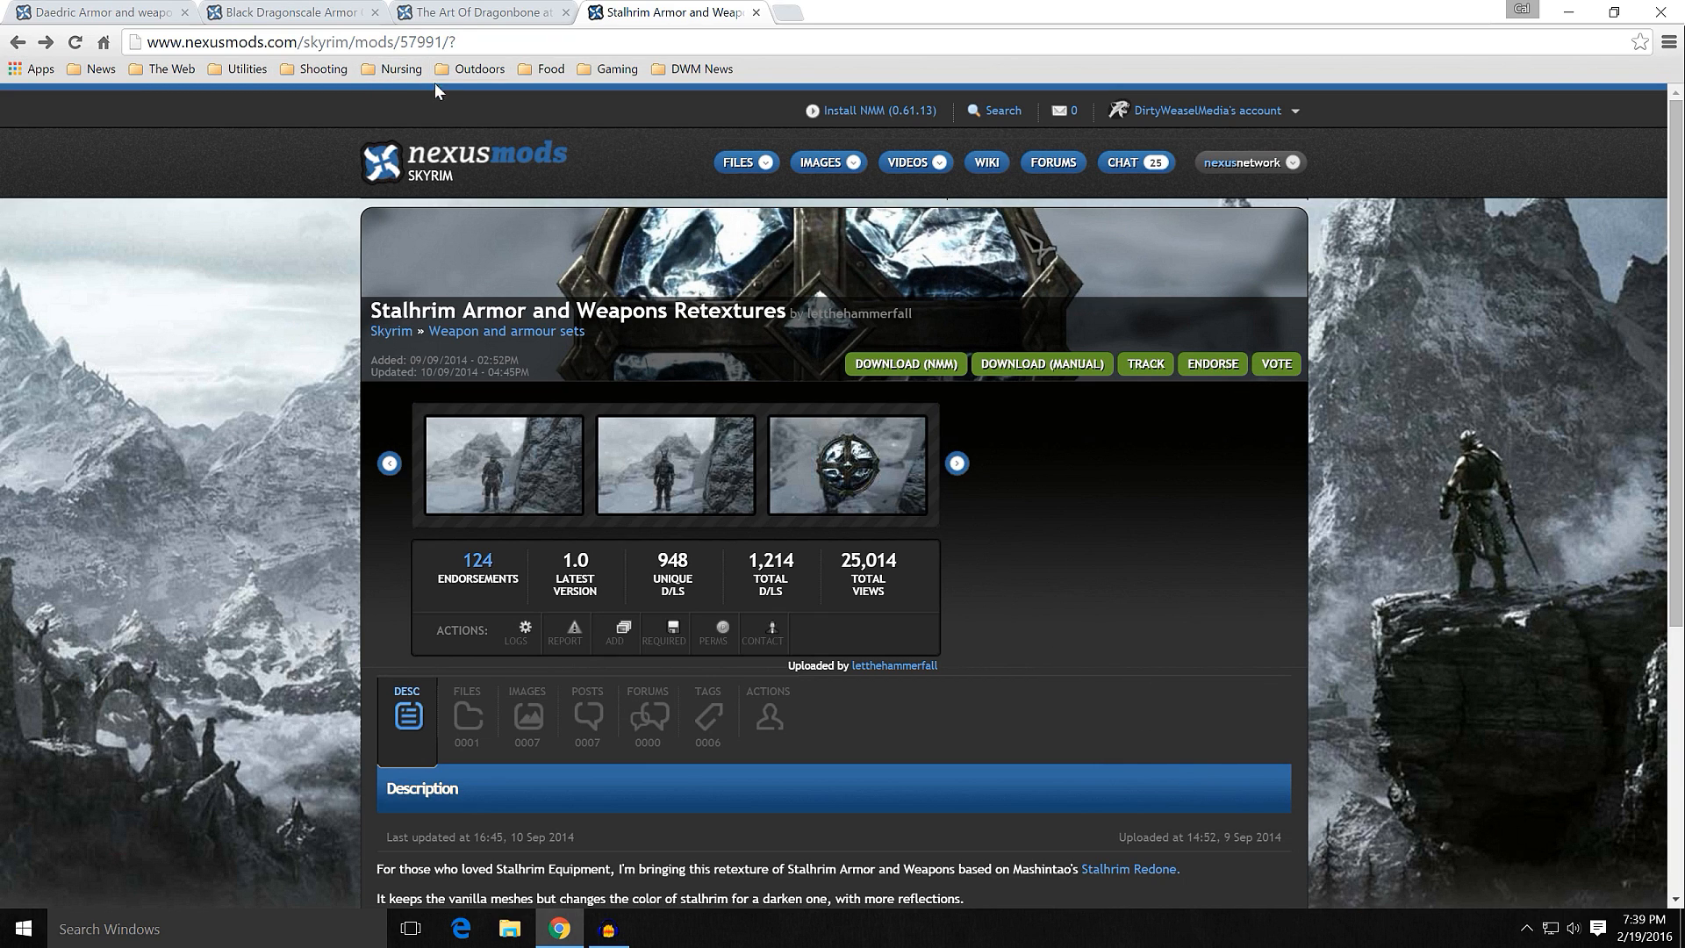
pyautogui.click(493, 479)
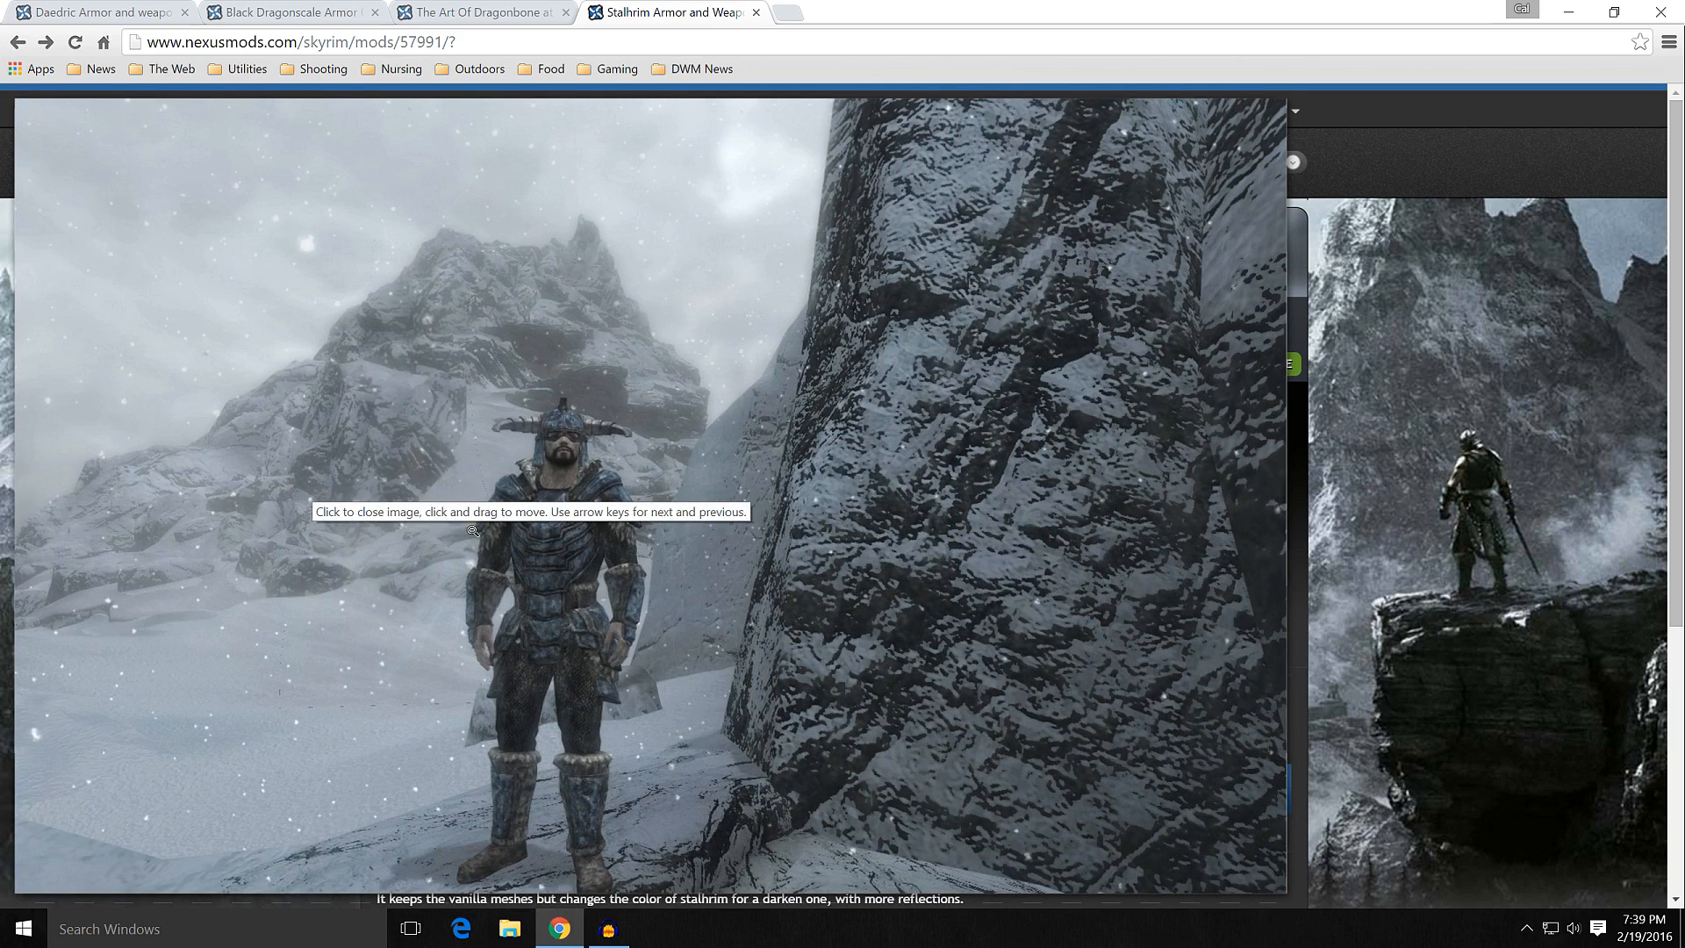
pyautogui.click(508, 573)
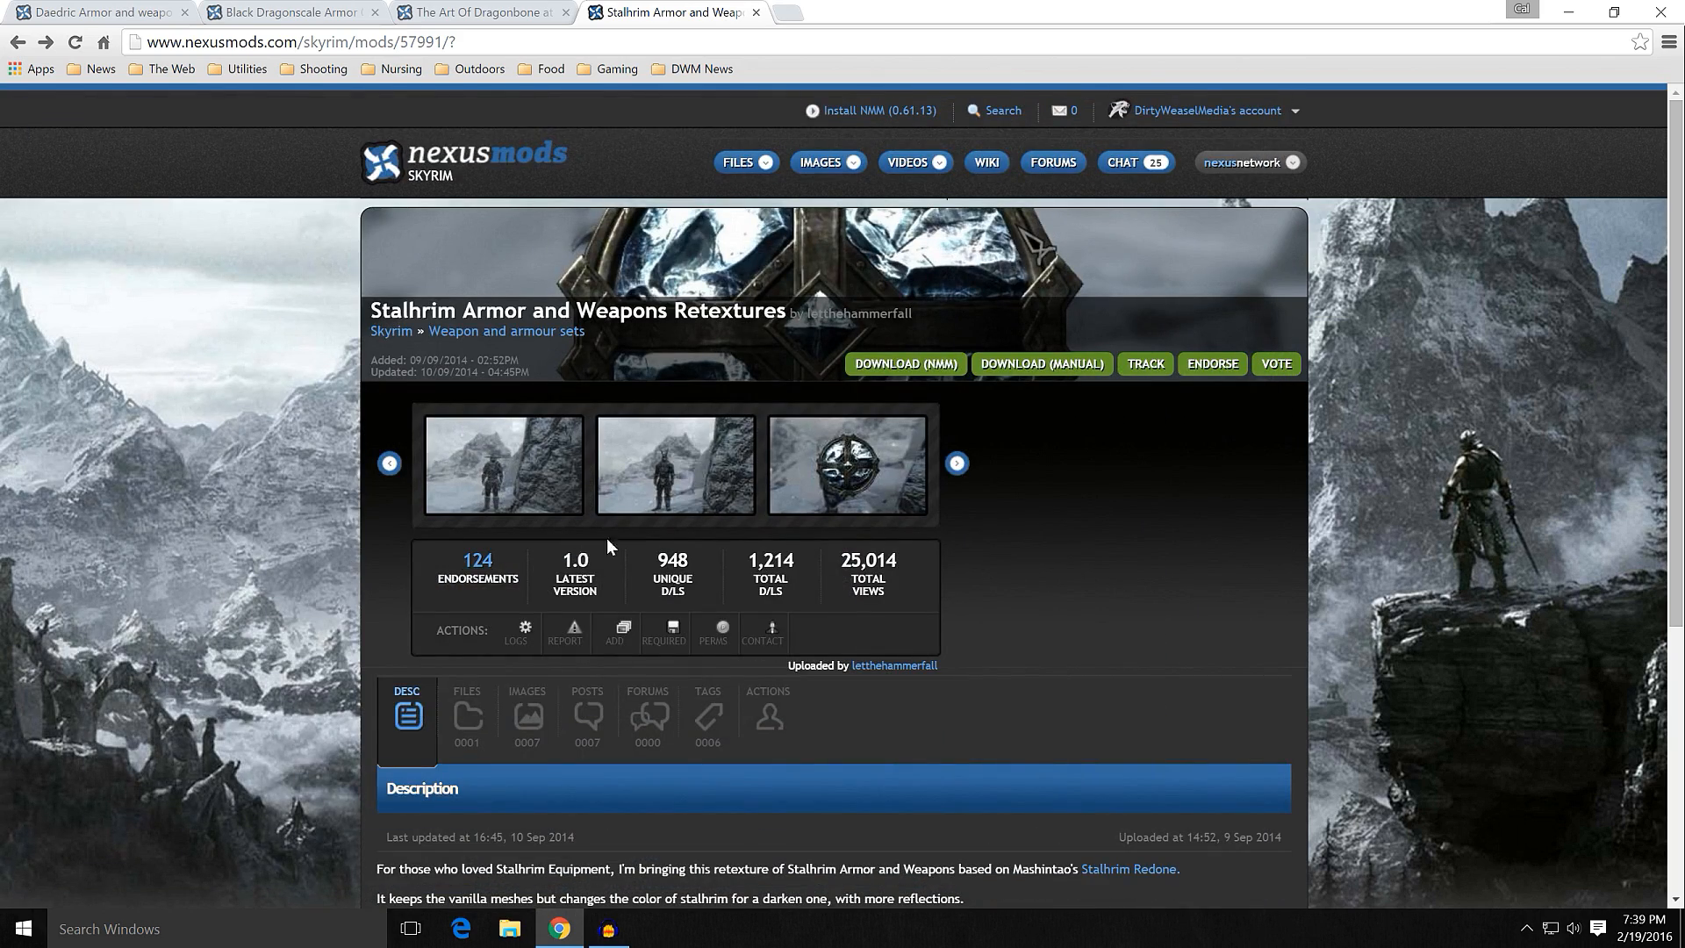
# Step: Review the description and main file of Stalhrim Armor and Weapons Retextures, and minimize the browser
pyautogui.scroll(-3, 321, 524)
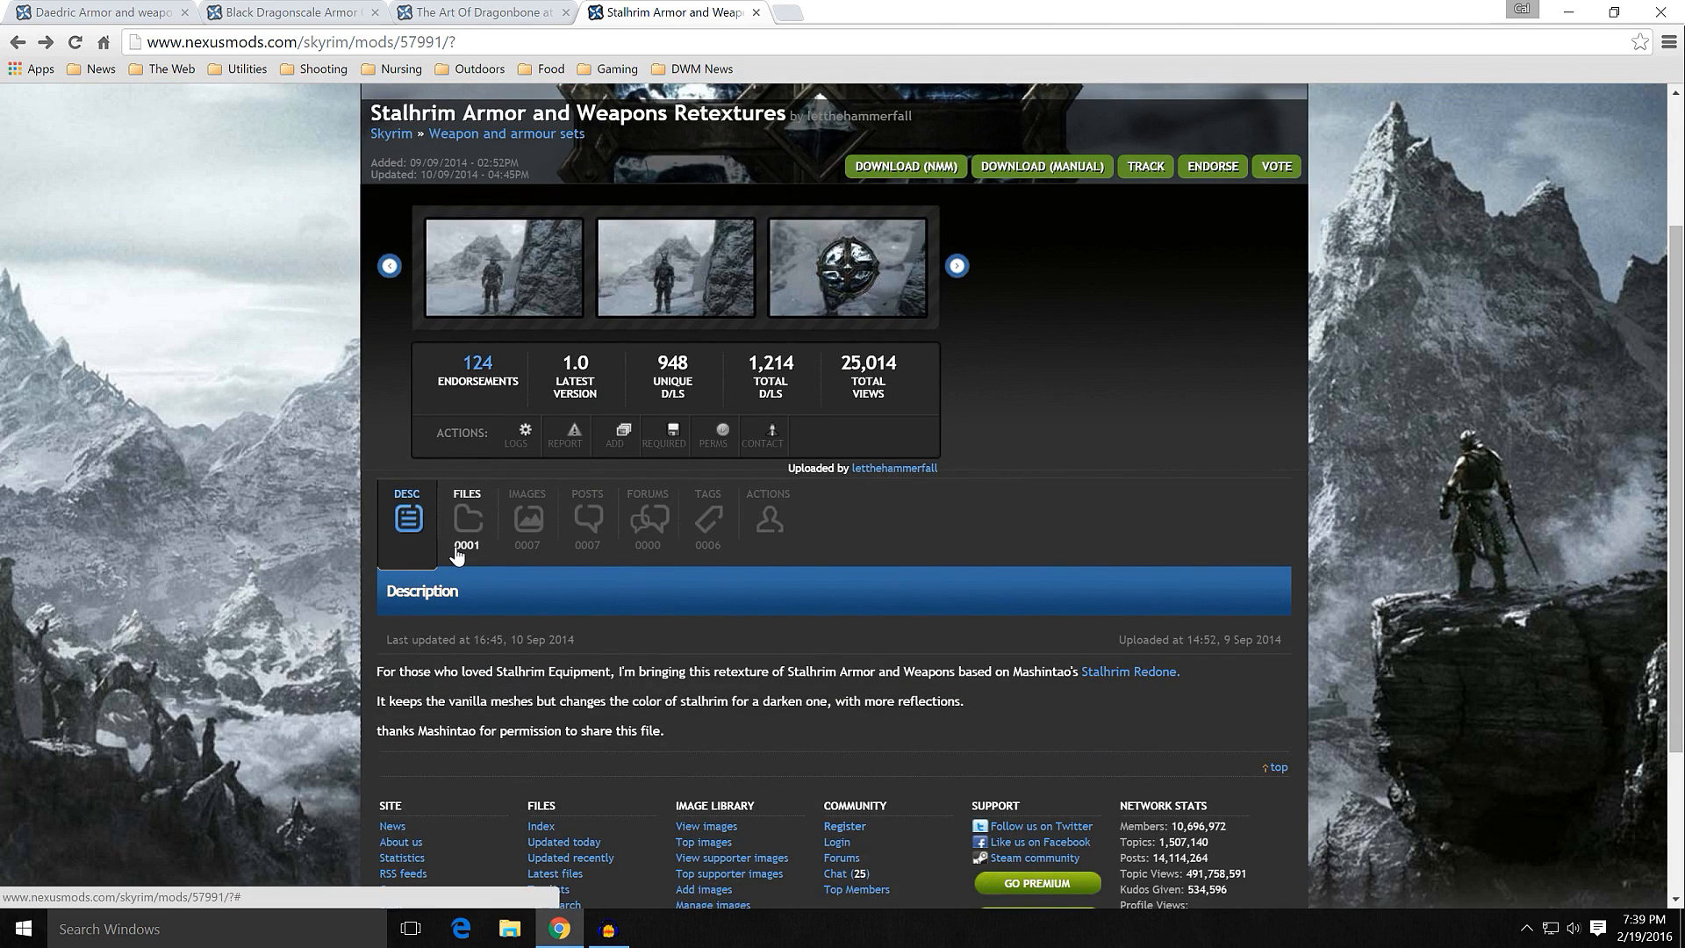
pyautogui.click(467, 519)
pyautogui.scroll(-2, 344, 550)
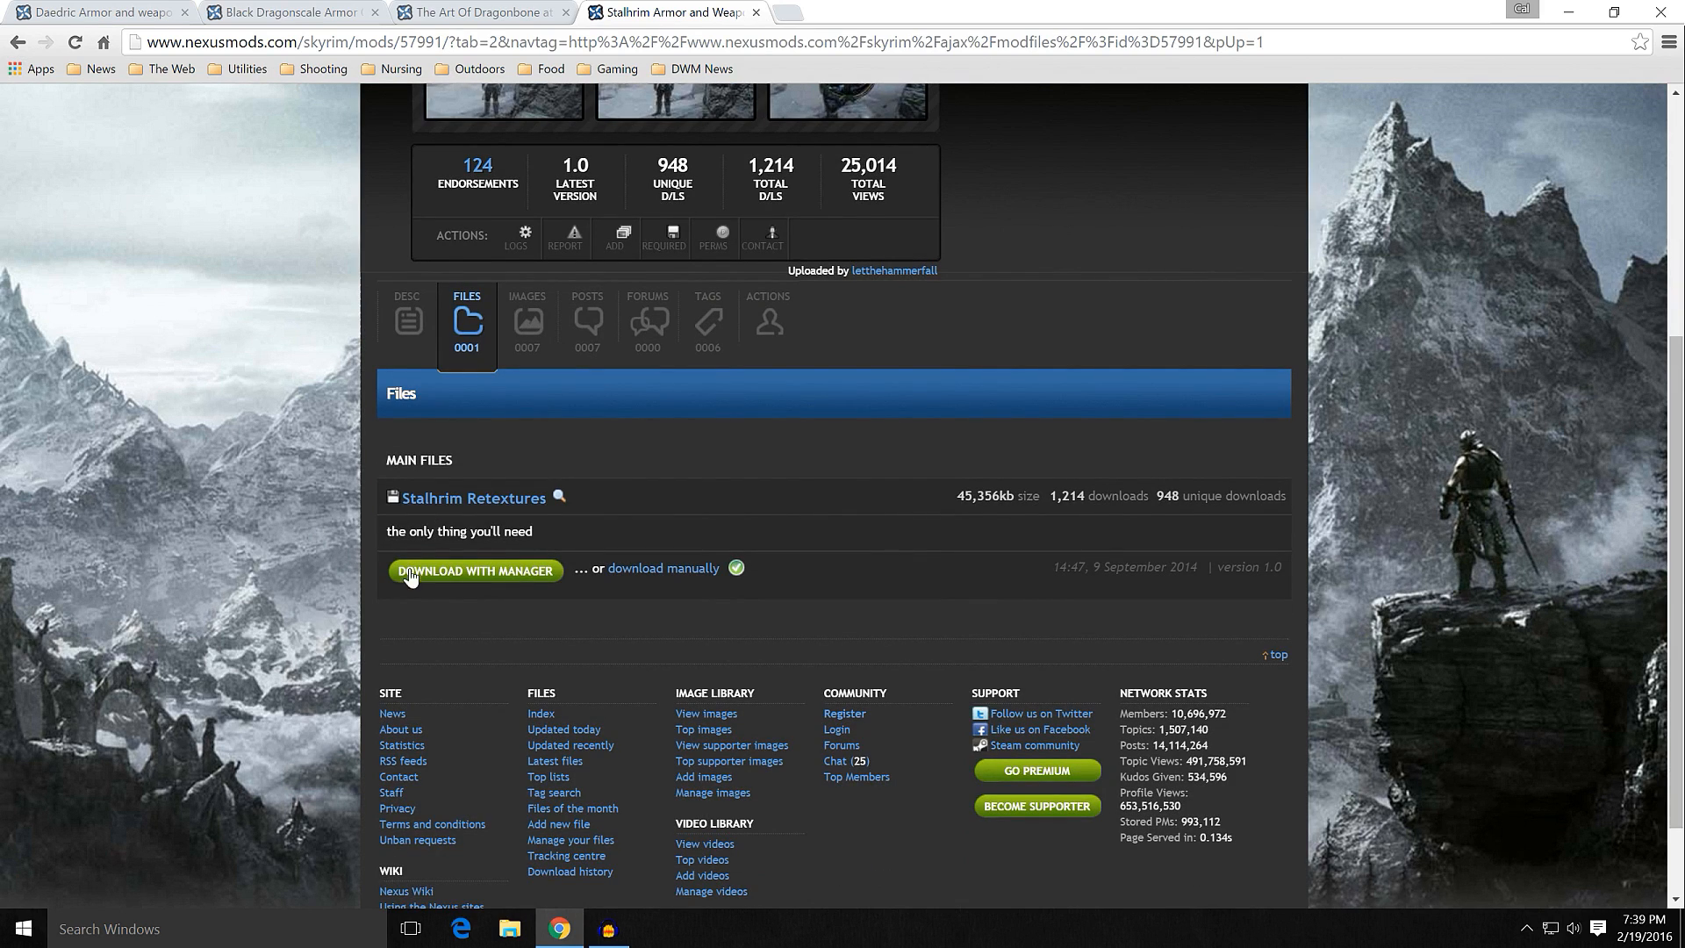
pyautogui.scroll(3, 347, 527)
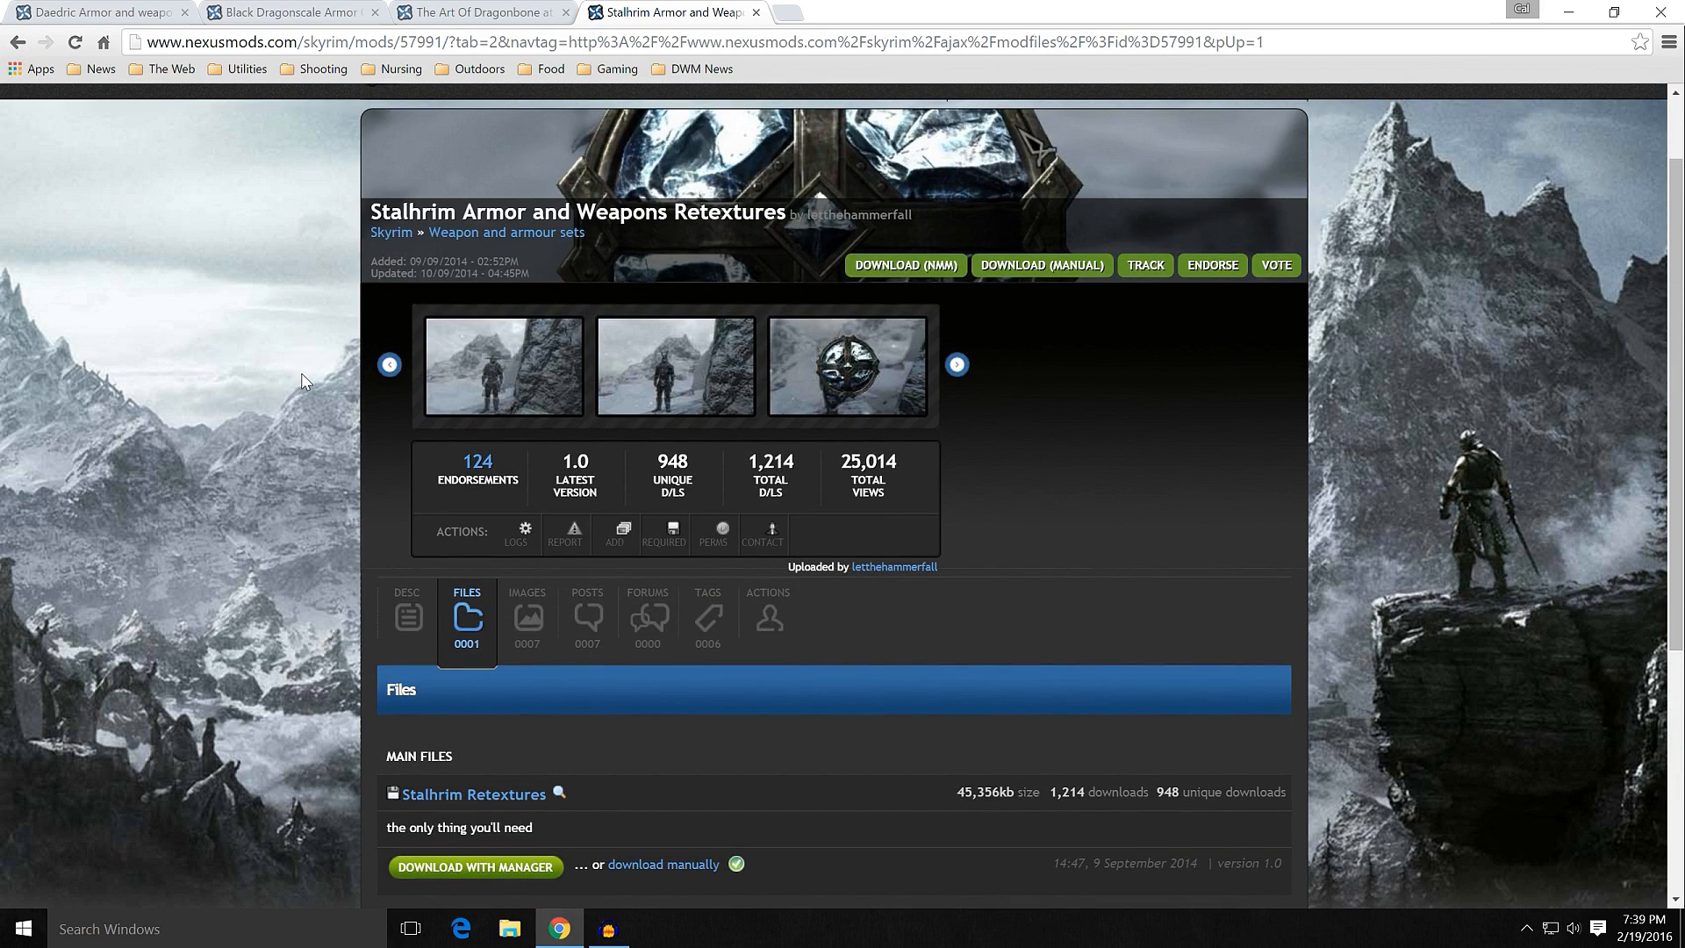
pyautogui.scroll(1, 302, 379)
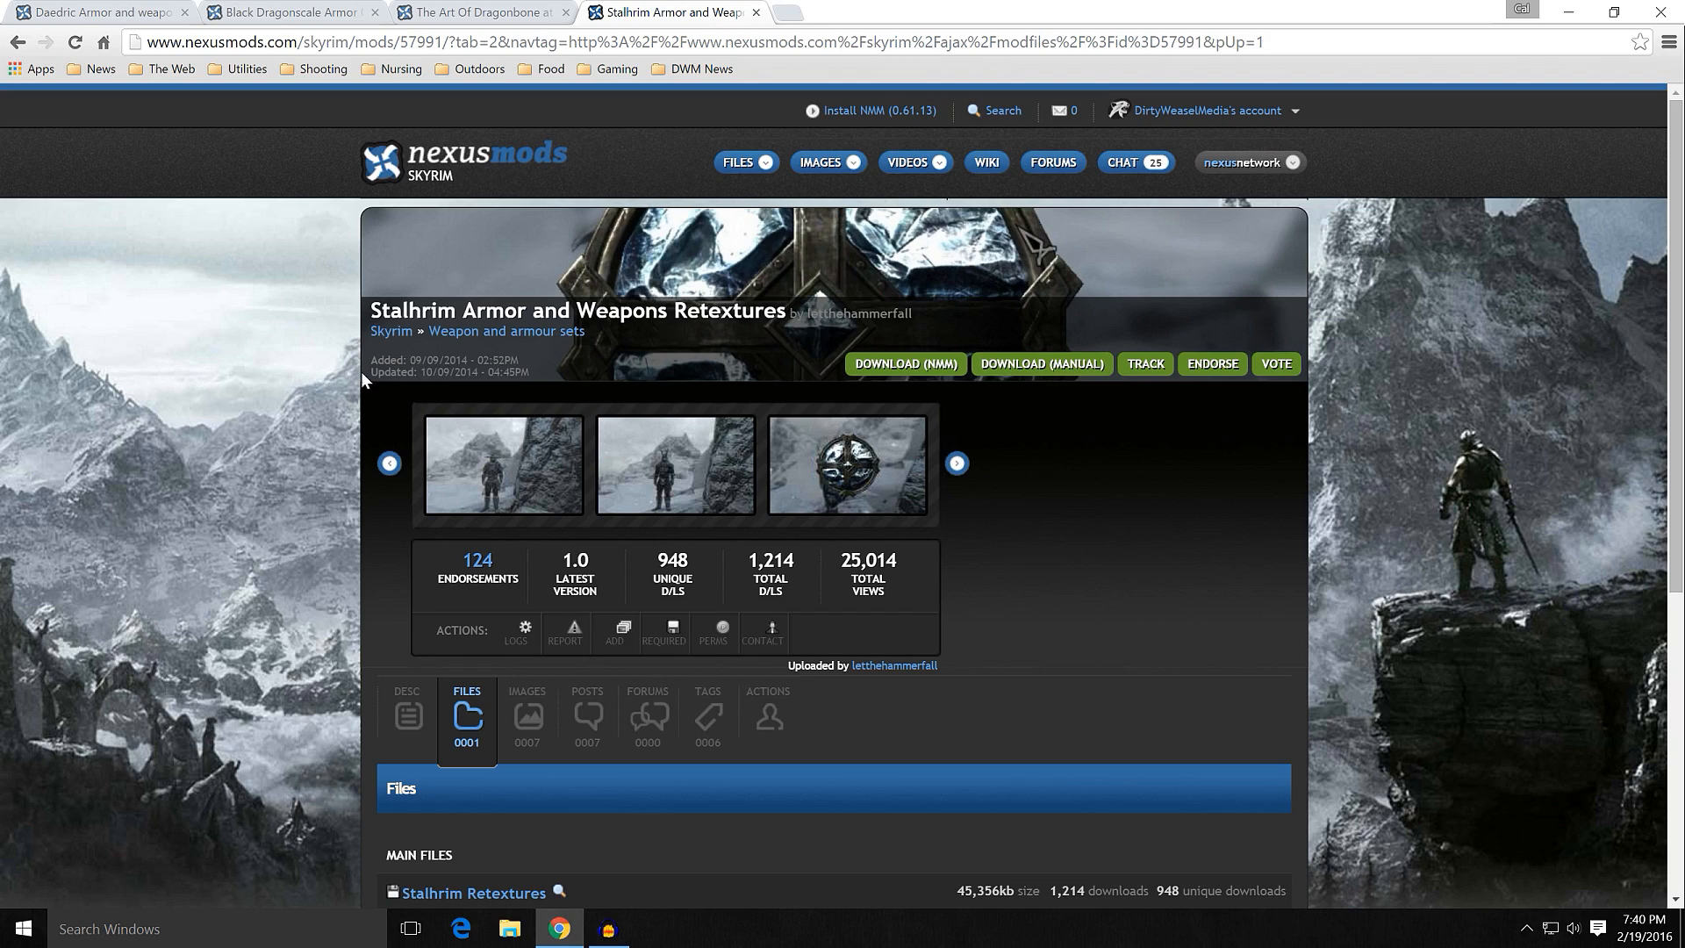
pyautogui.click(1563, 9)
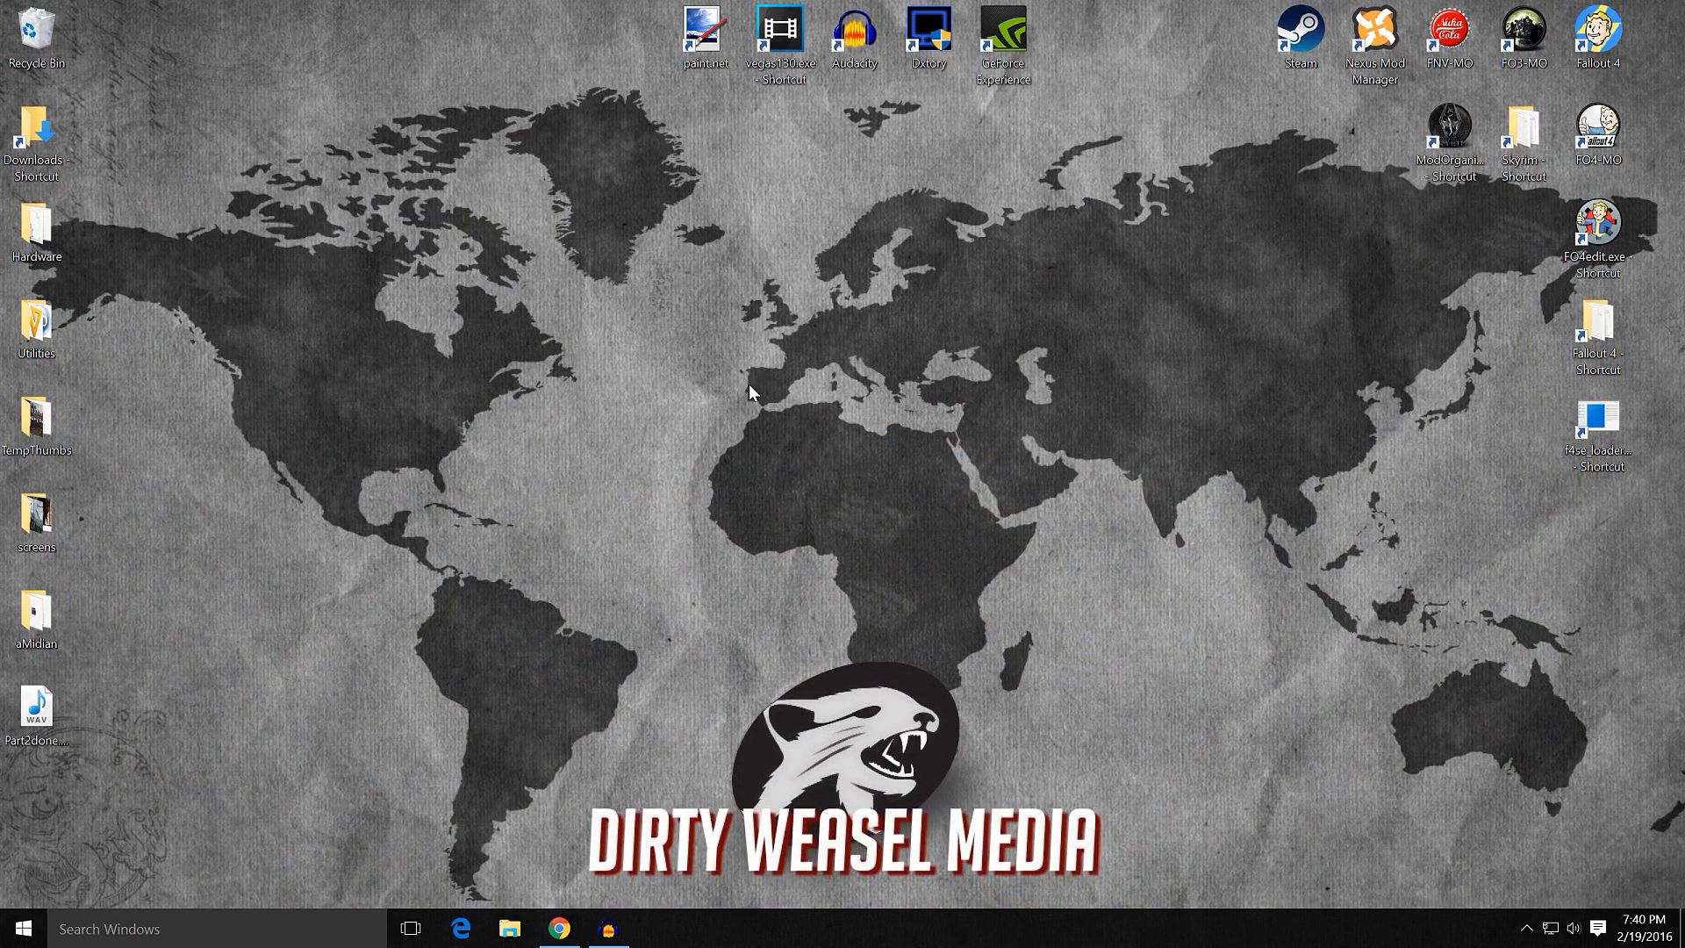